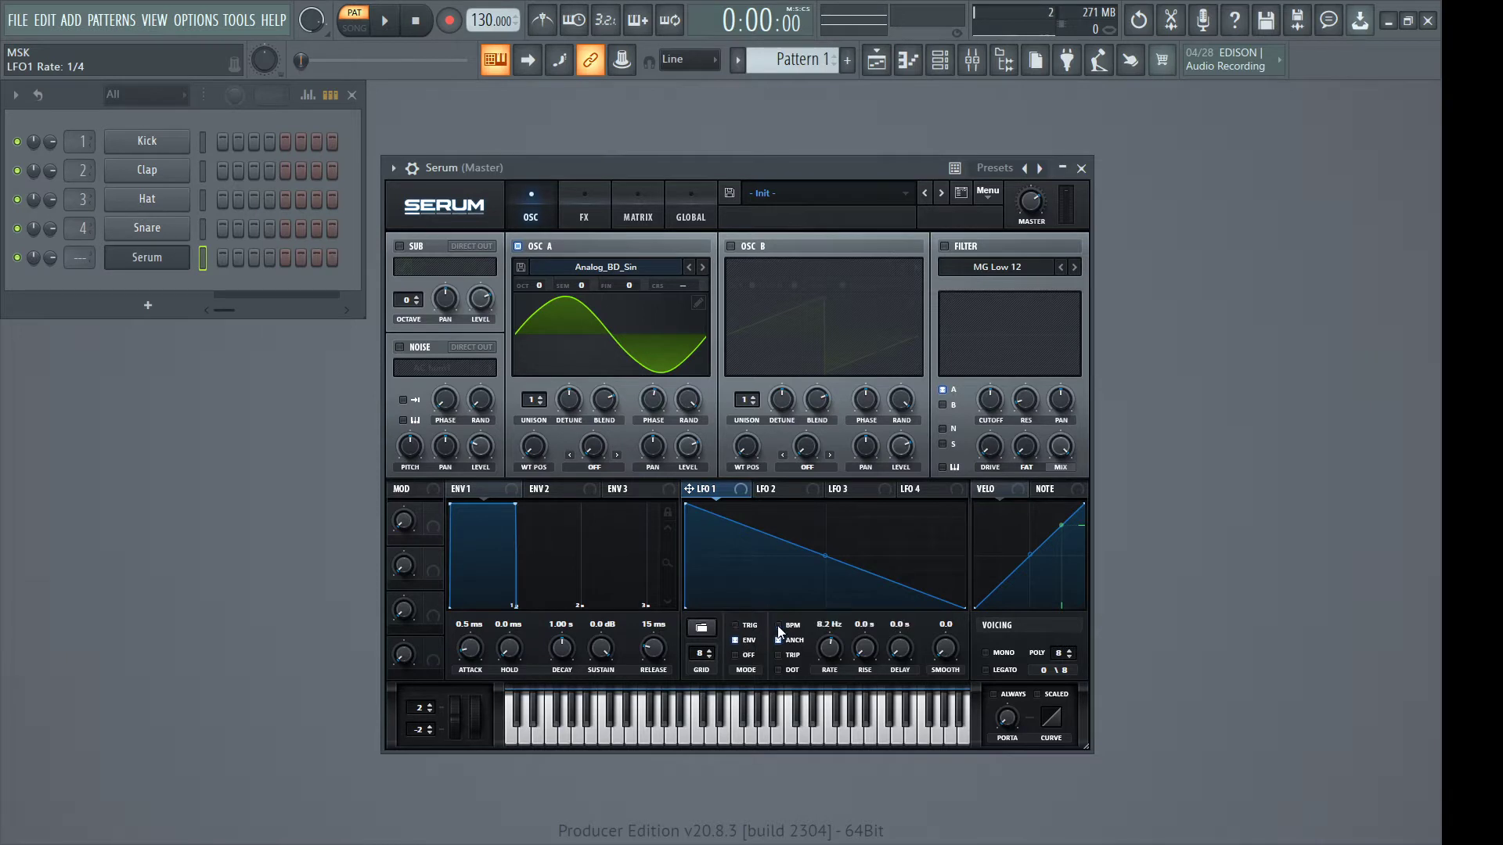
# Shape LFO 1 into a short curved decay and modulate oscillator A's lowered level with it
pyautogui.moveTo(815, 651); pyautogui.dragTo(788, 613)
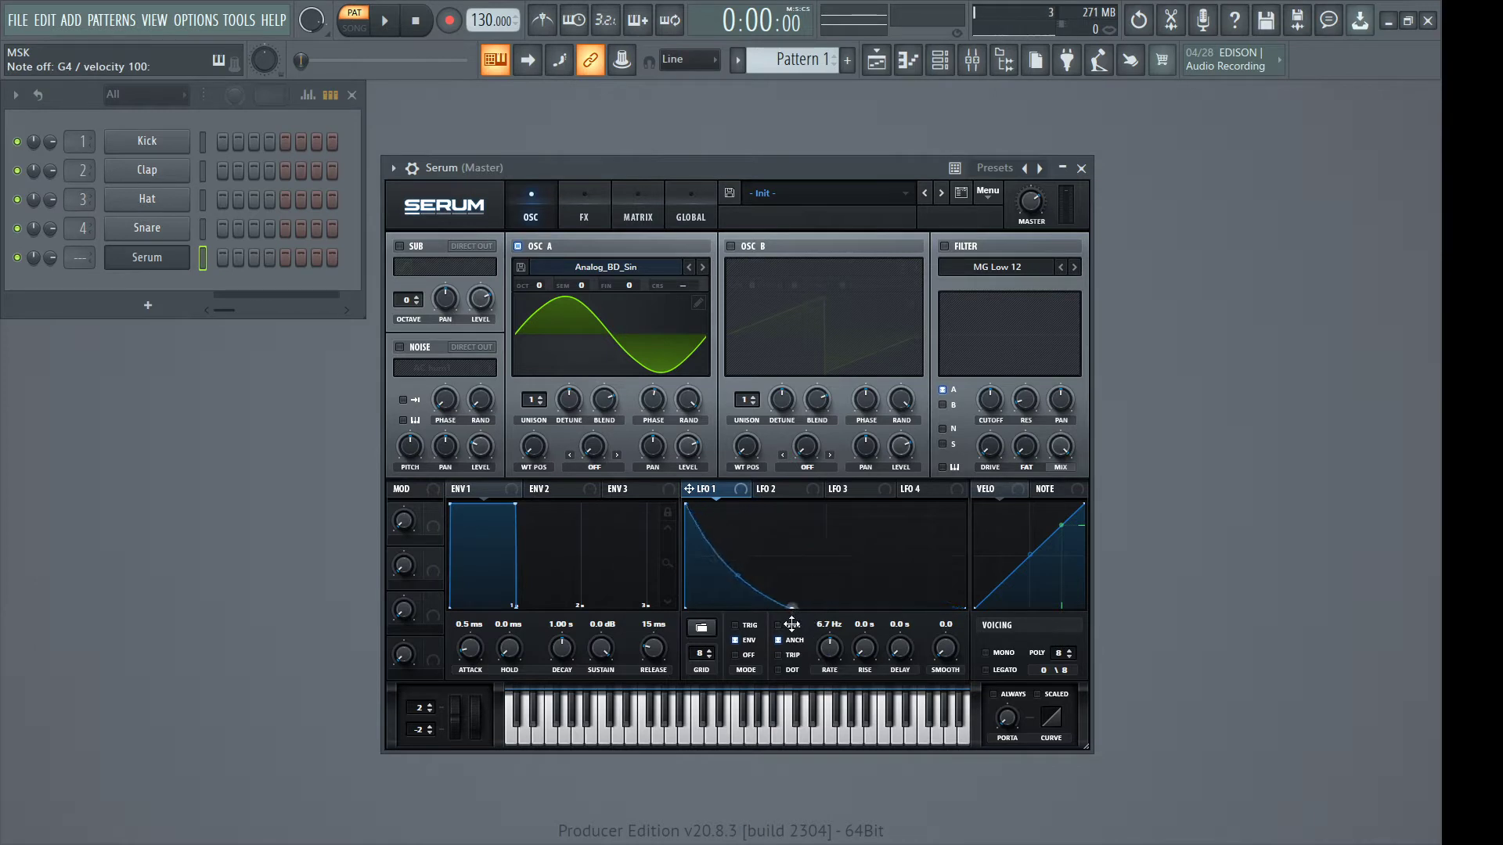
pyautogui.moveTo(685, 464); pyautogui.dragTo(687, 464)
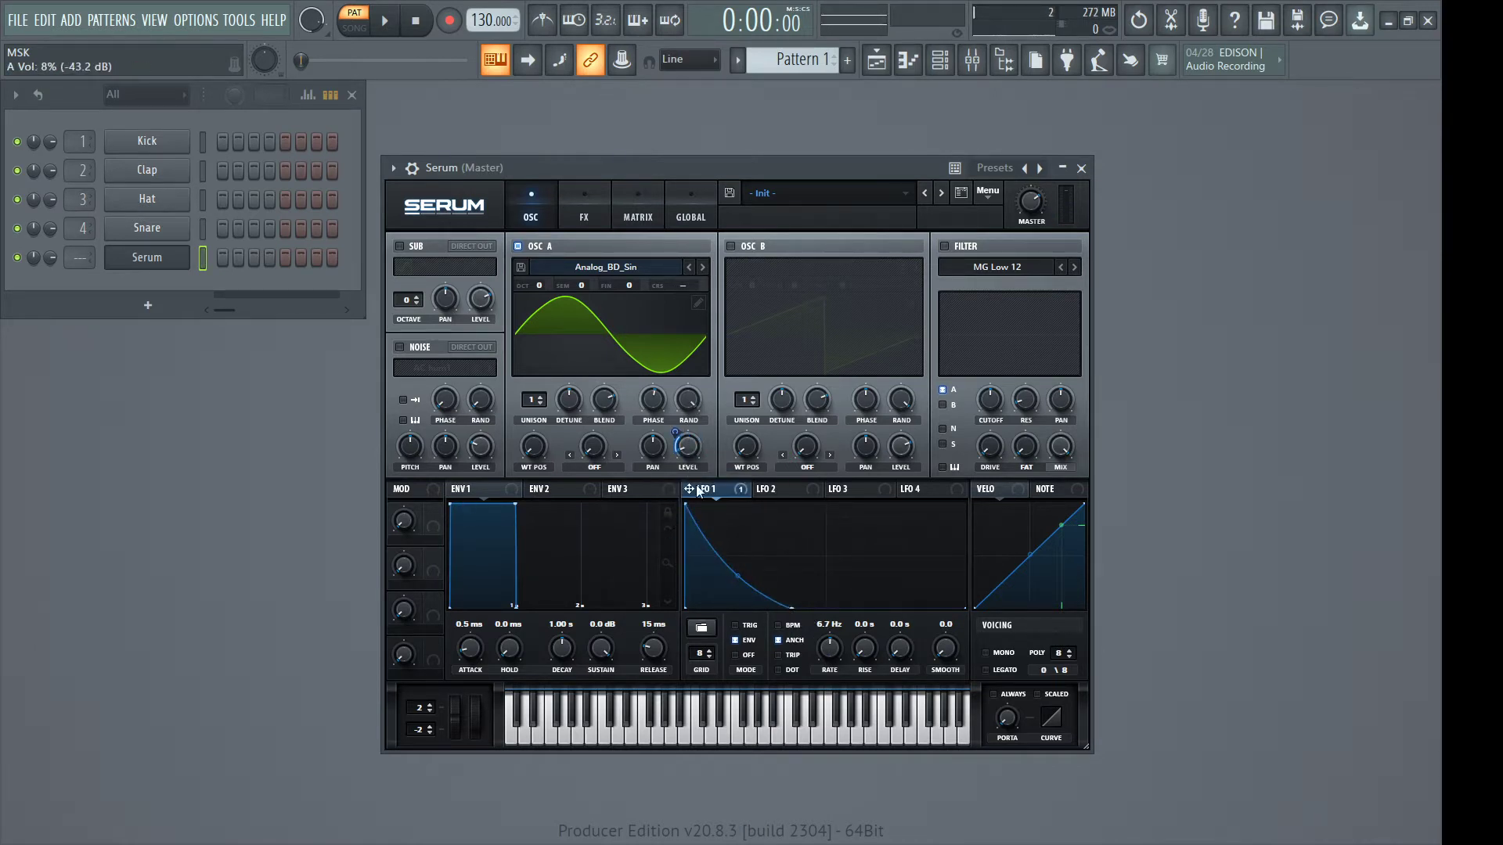
pyautogui.press('t')
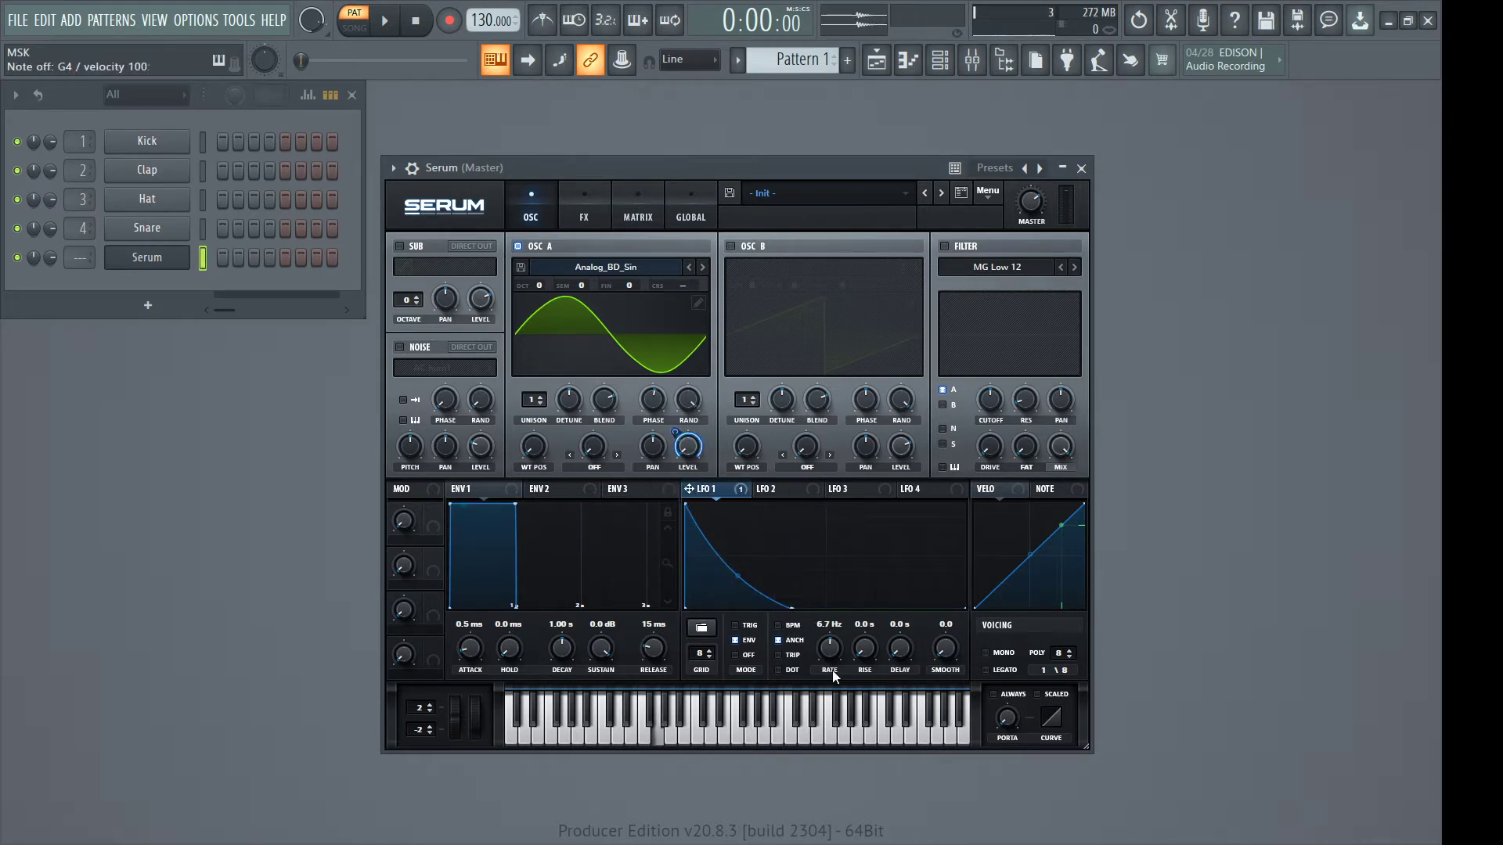
# Set the LFO 1 rate to 8.7 Hz and play test notes
pyautogui.moveTo(830, 657); pyautogui.dragTo(828, 650)
pyautogui.press('t')
pyautogui.press('t')
# Enable the ARP pink noise oscillator with LFO 1 modulating its level, and audition it with several notes
pyautogui.click(401, 348)
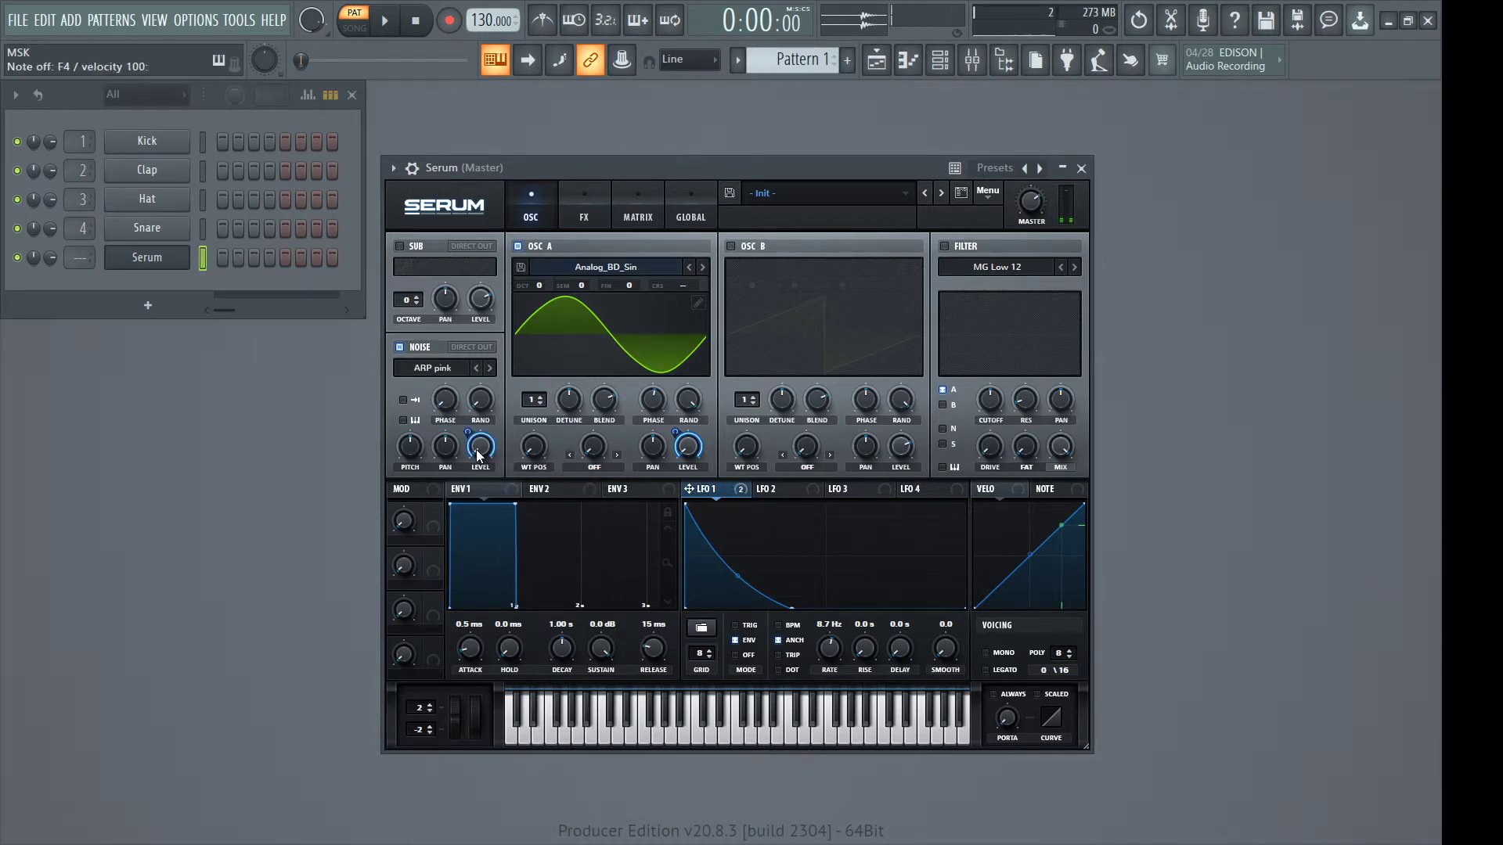
pyautogui.press('t')
pyautogui.press('t')
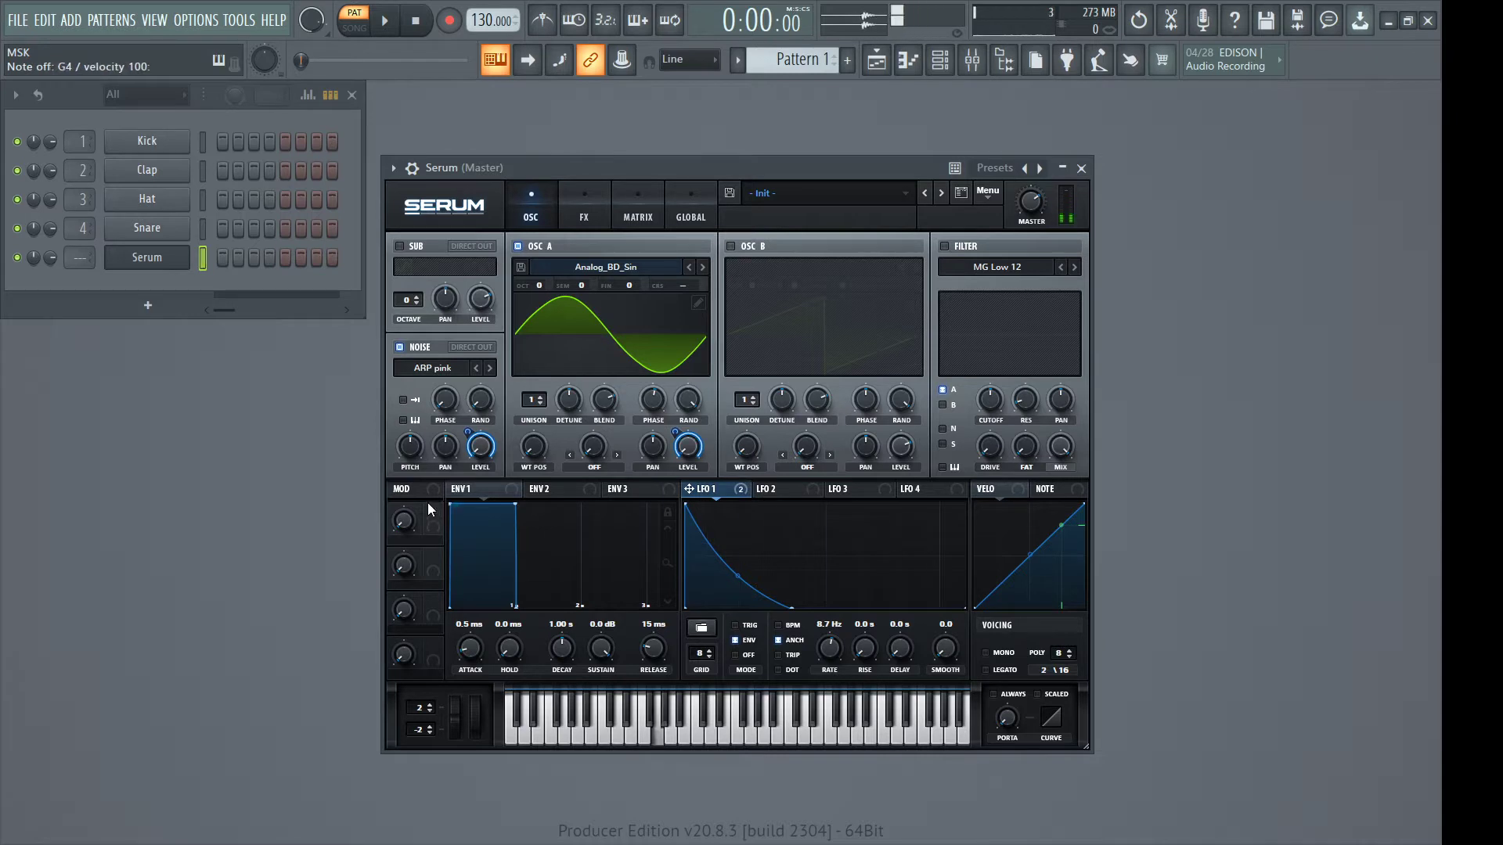
pyautogui.press('t')
pyautogui.press('y')
pyautogui.press('e')
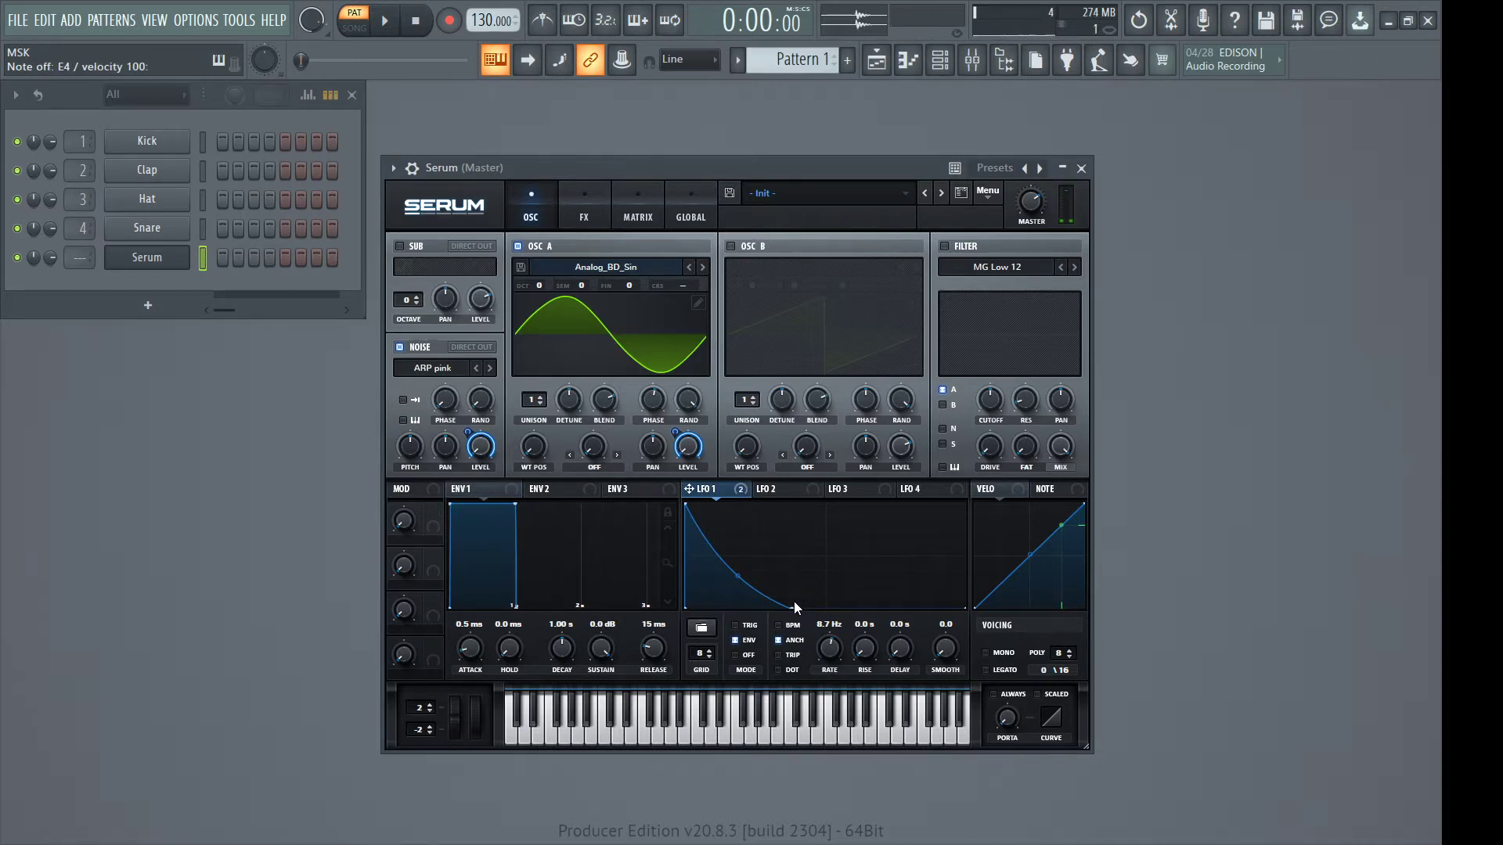
# Lengthen LFO 1's decay slightly by nudging the end point of its curve, and play a test note
pyautogui.moveTo(687, 458)
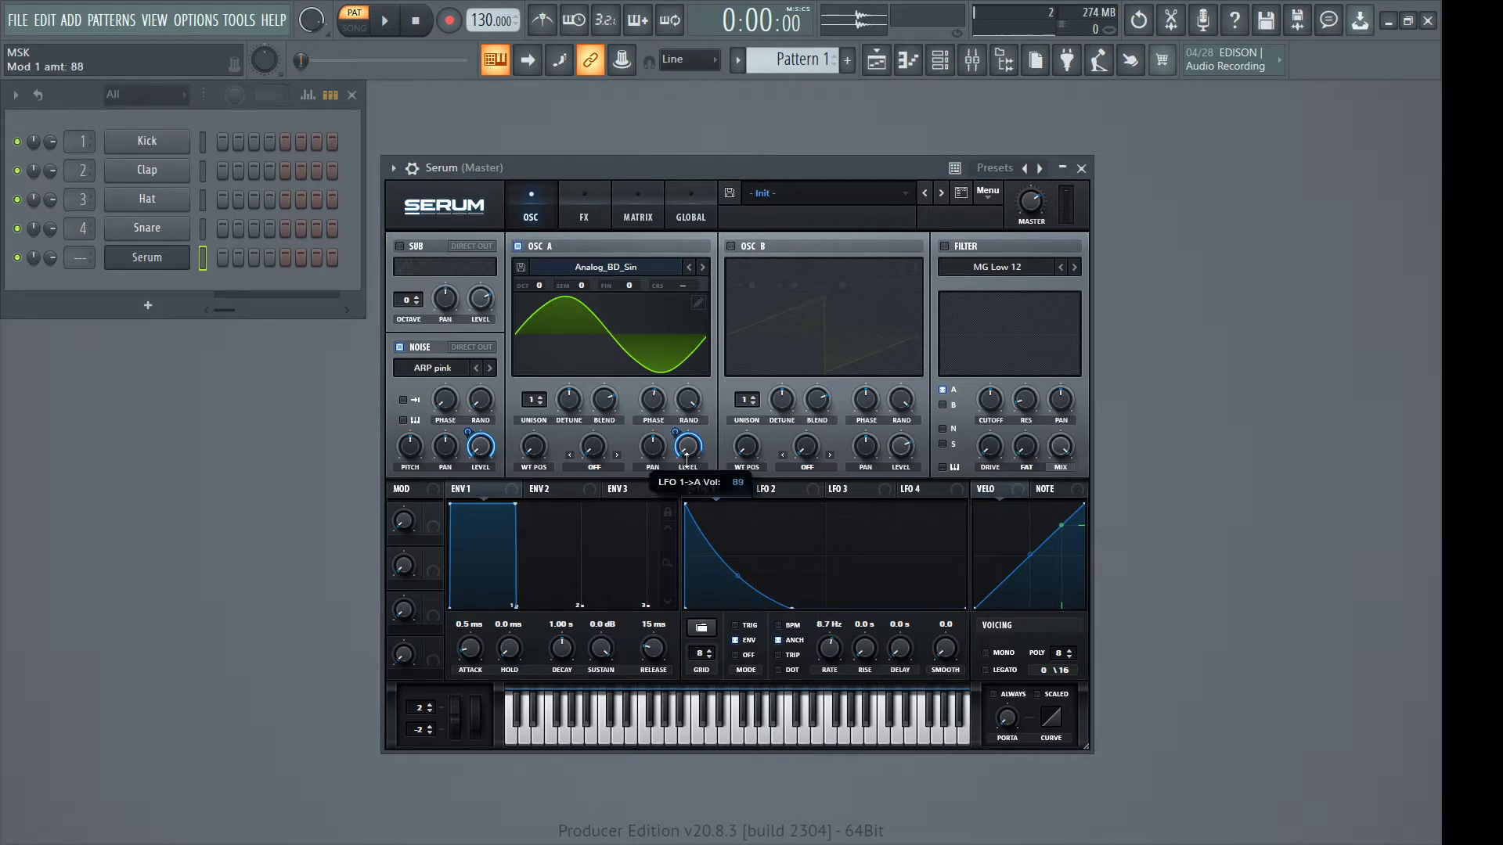
pyautogui.moveTo(792, 607)
pyautogui.mouseDown()
pyautogui.moveTo(825, 607)
pyautogui.moveTo(812, 574)
pyautogui.moveTo(795, 608)
pyautogui.mouseUp()
pyautogui.press('r')
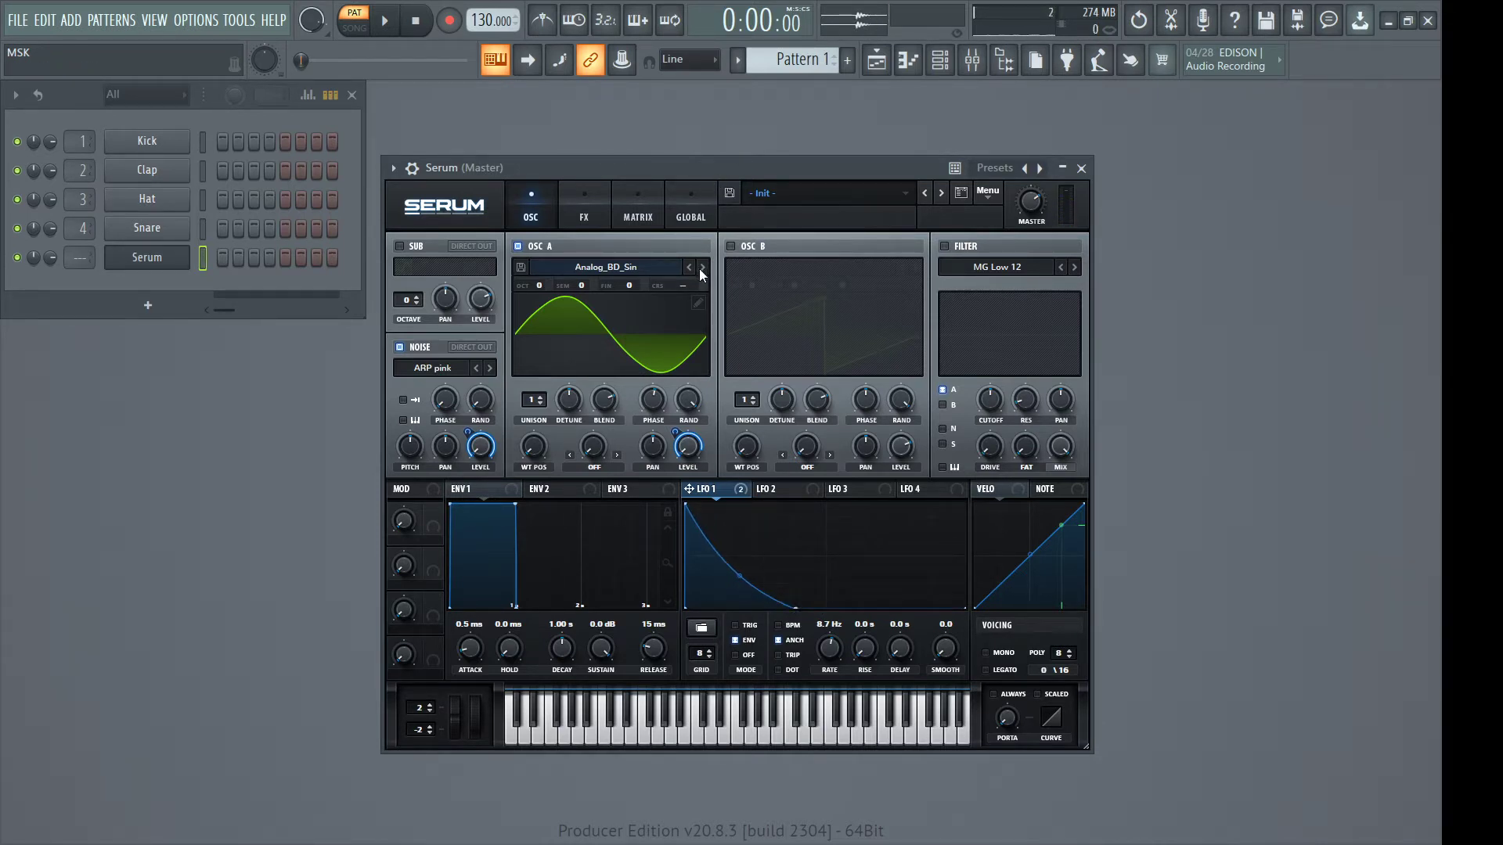
# Set oscillator A's coarse pitch to 12.16 and play a note to audition it
pyautogui.moveTo(695, 283); pyautogui.dragTo(695, 236)
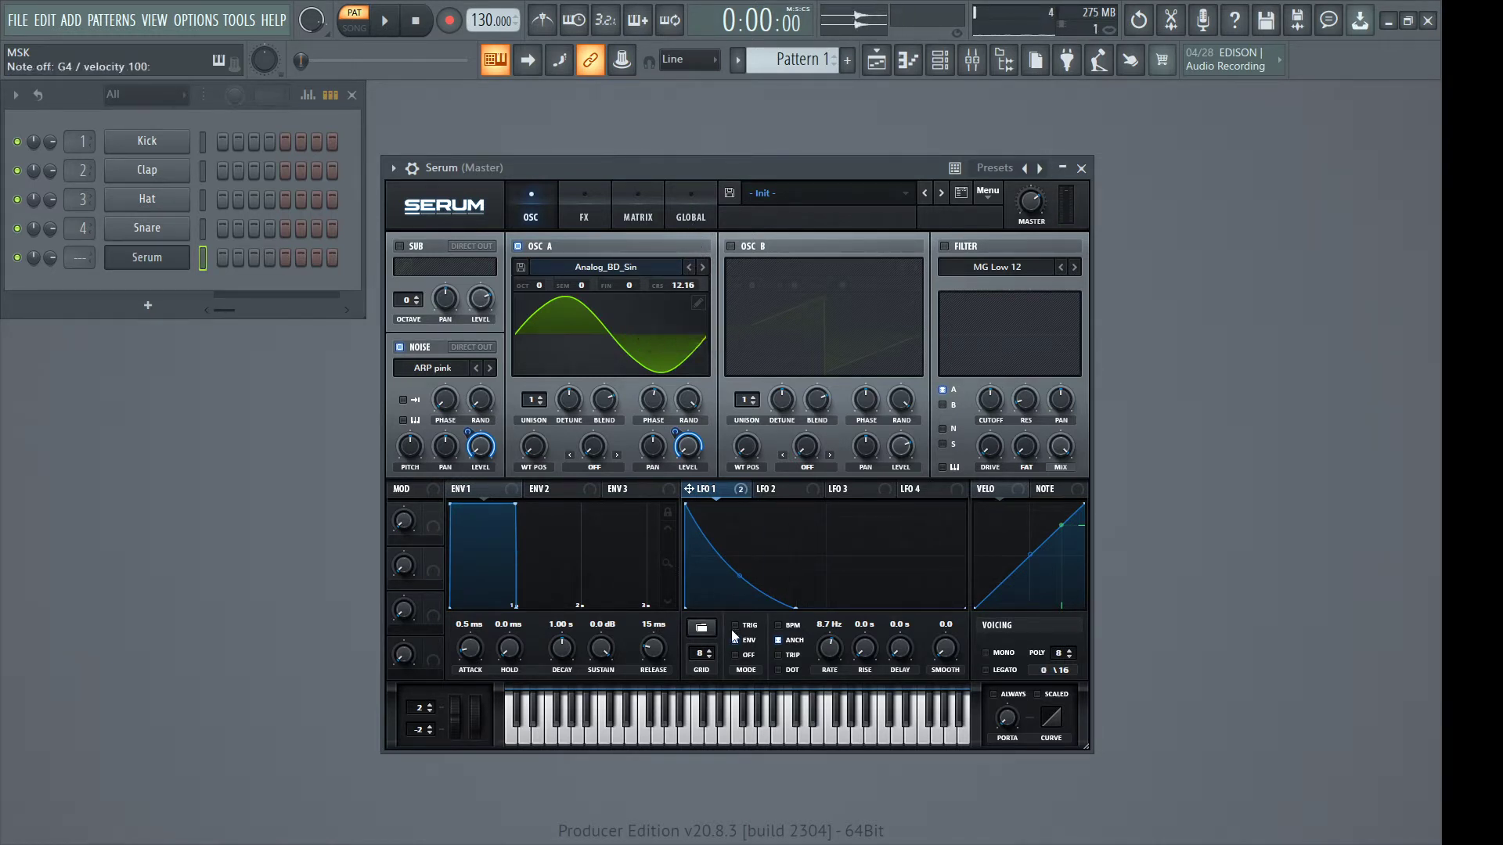
pyautogui.click(653, 721)
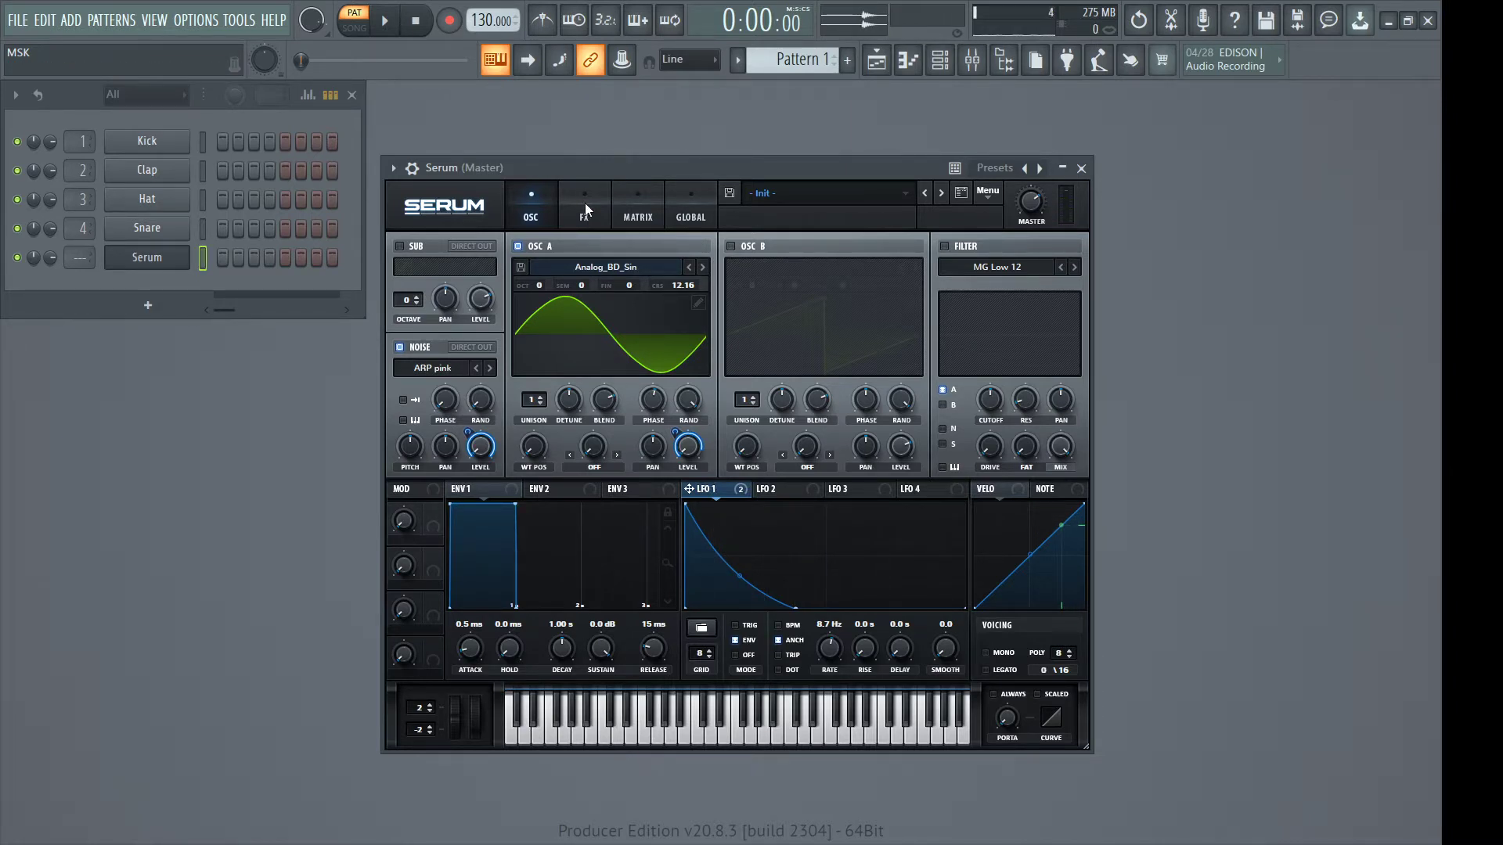
# Enable a Low 12 filter for sources A, B, N and S, and raise its drive
pyautogui.click(945, 247)
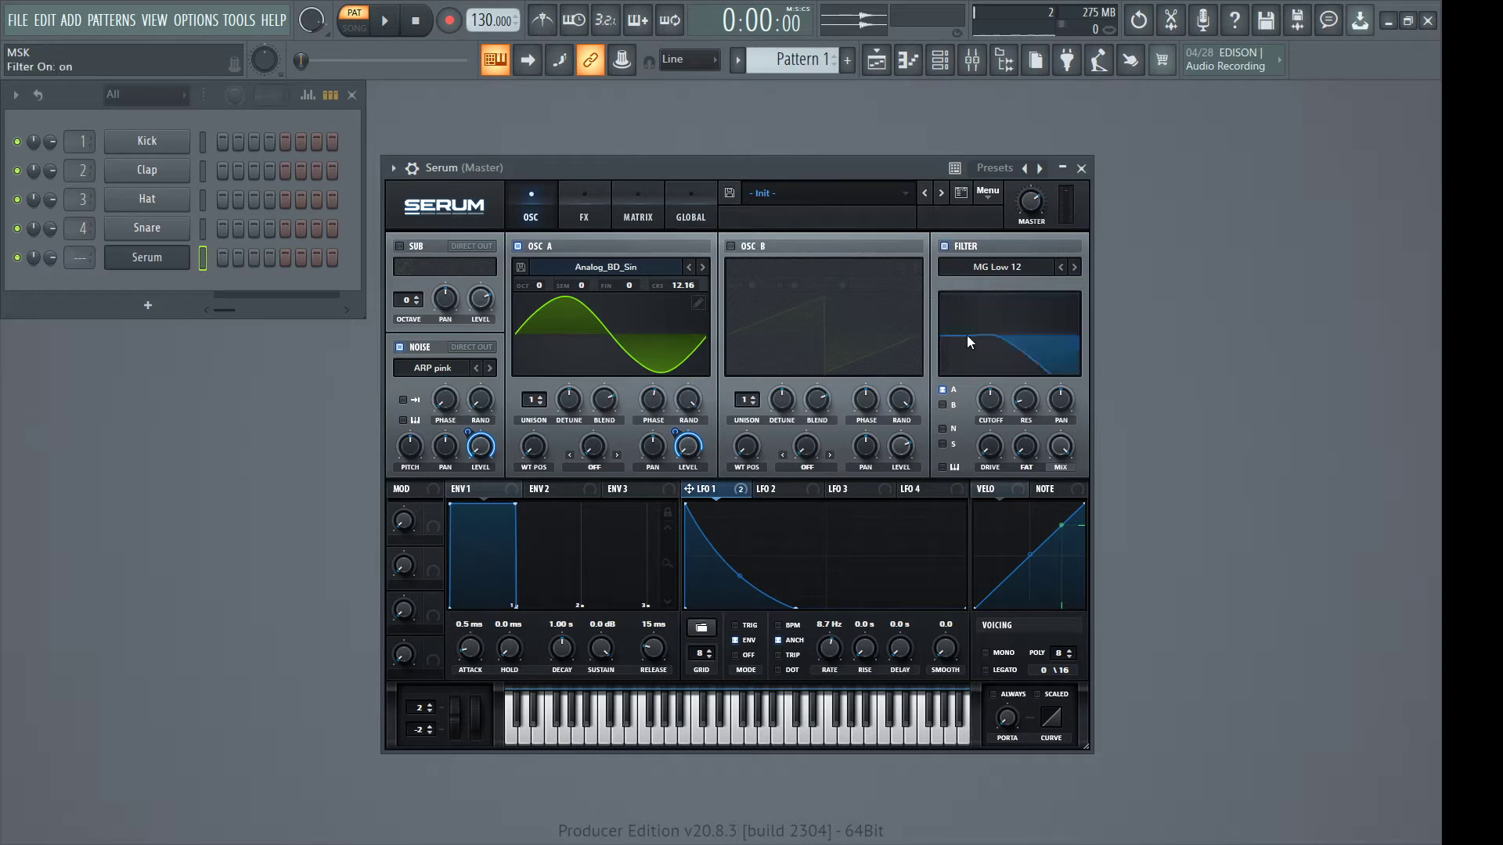
pyautogui.click(945, 428)
pyautogui.click(1074, 268)
pyautogui.click(1074, 268)
pyautogui.click(1073, 268)
pyautogui.click(1074, 268)
pyautogui.moveTo(990, 446)
pyautogui.mouseDown()
pyautogui.moveTo(993, 406)
pyautogui.moveTo(990, 423)
pyautogui.mouseUp()
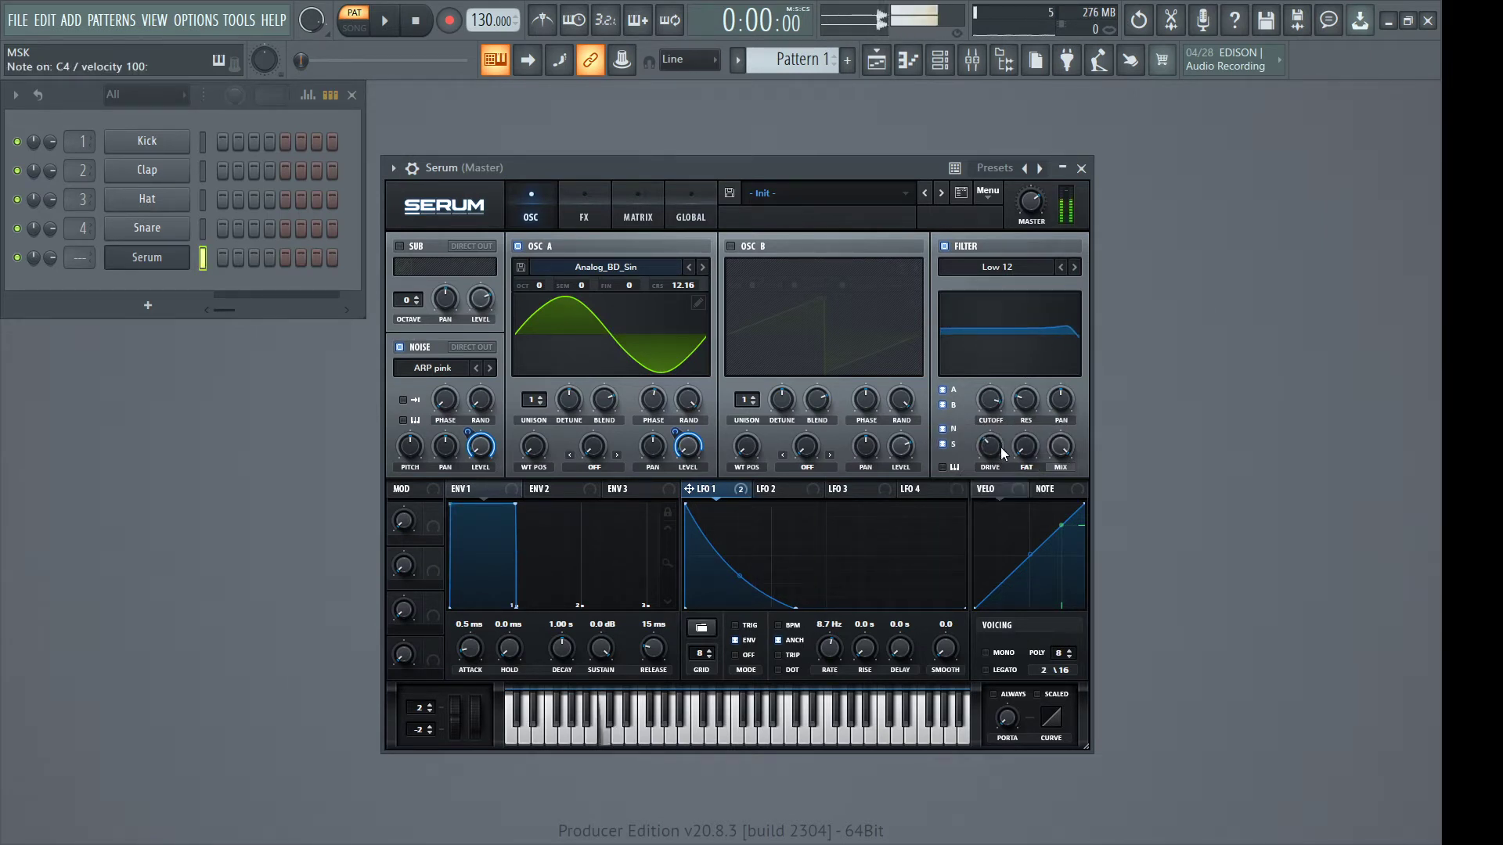
# Add a Distortion effect with the SoftClip type and a drive of about 21%
pyautogui.click(581, 198)
pyautogui.click(415, 274)
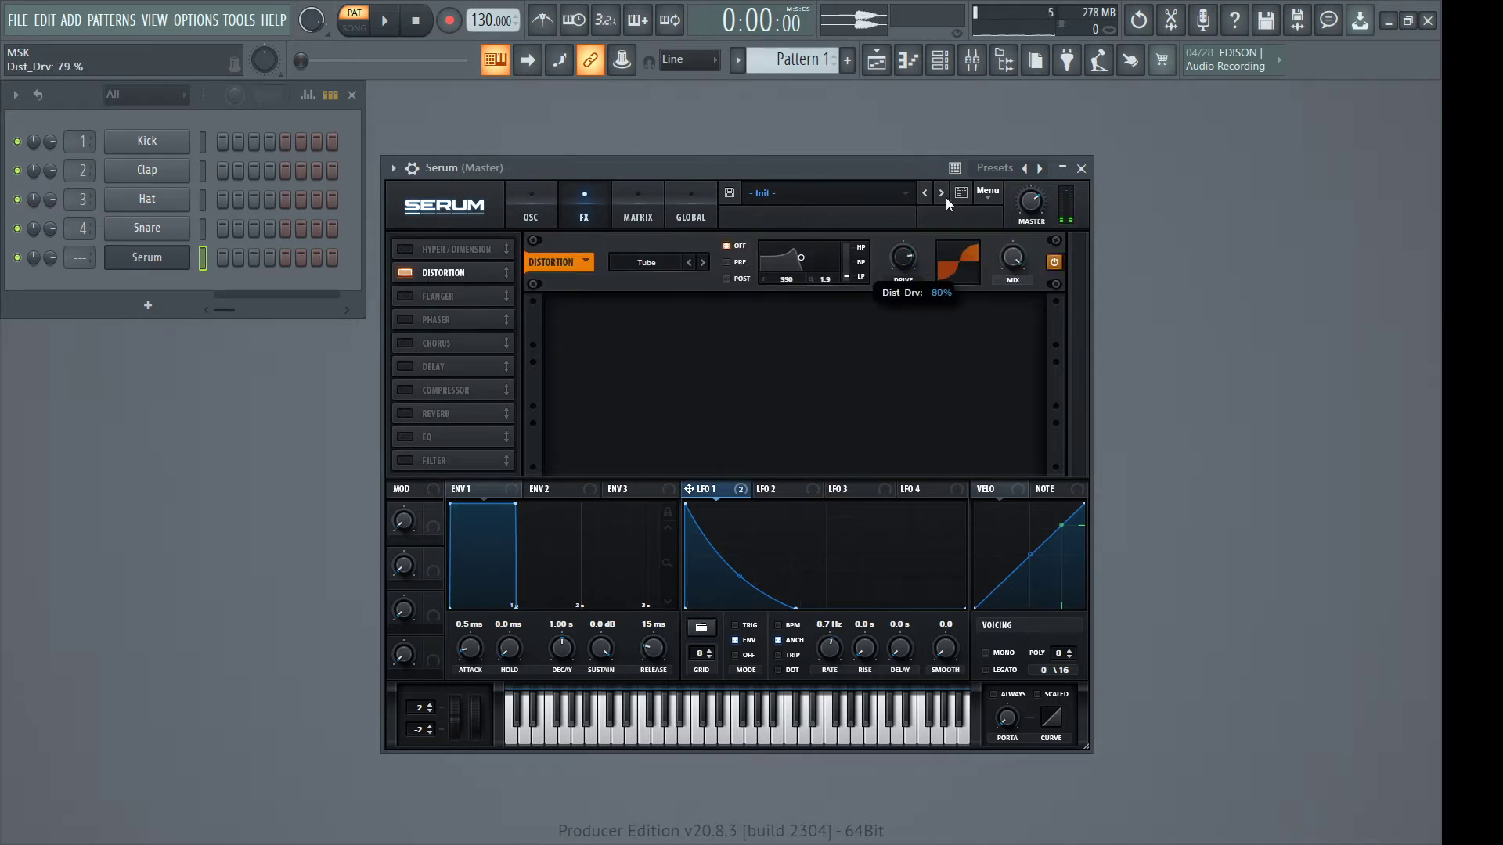
pyautogui.moveTo(941, 270); pyautogui.dragTo(913, 271)
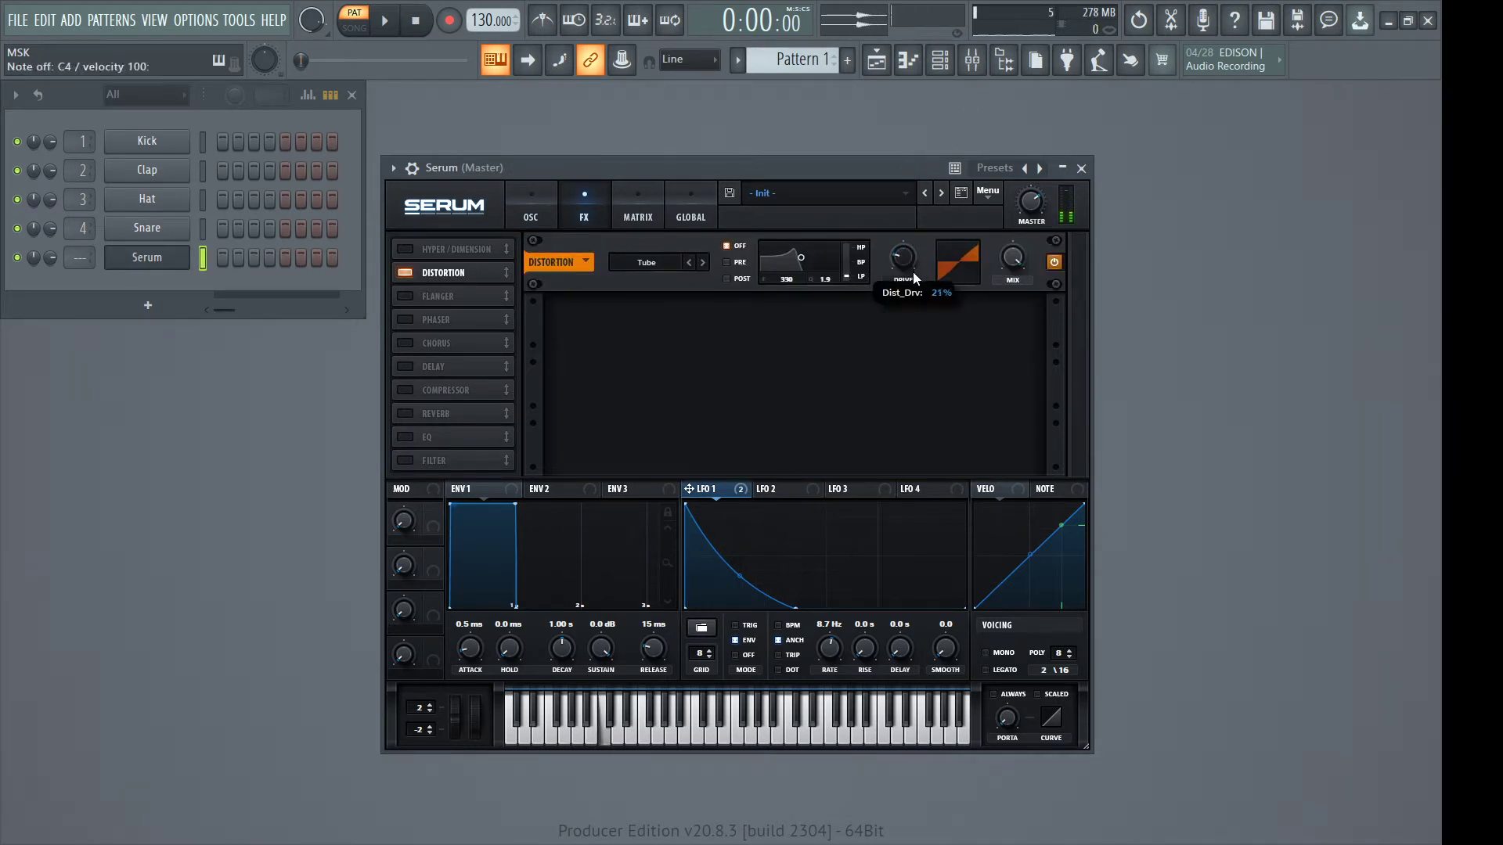
pyautogui.click(702, 264)
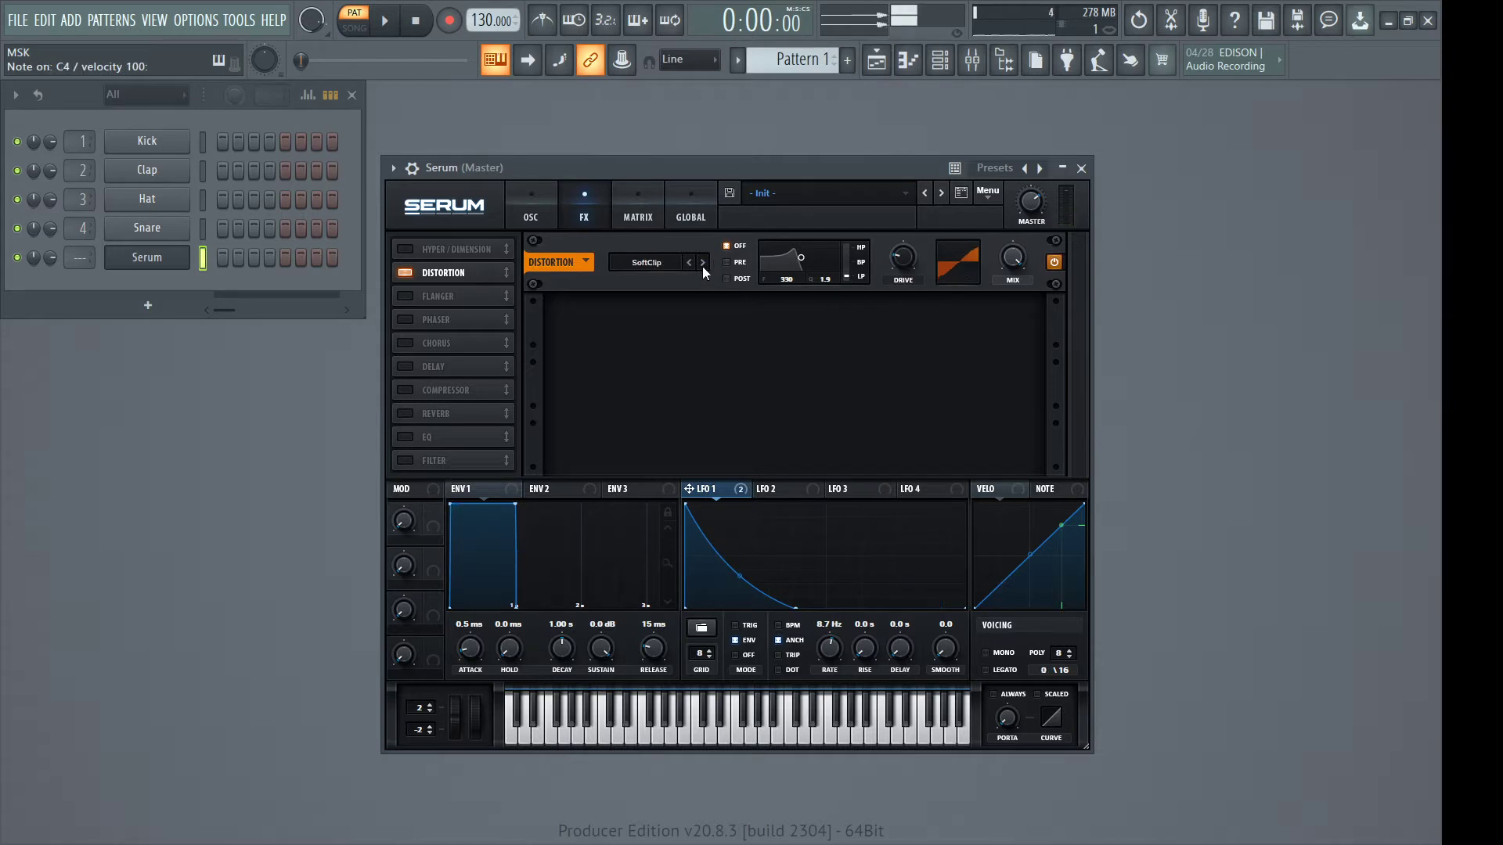
# Add the Hyper/Dimension effect with the Dimension size at 5%, and audition it with repeated notes
pyautogui.click(406, 249)
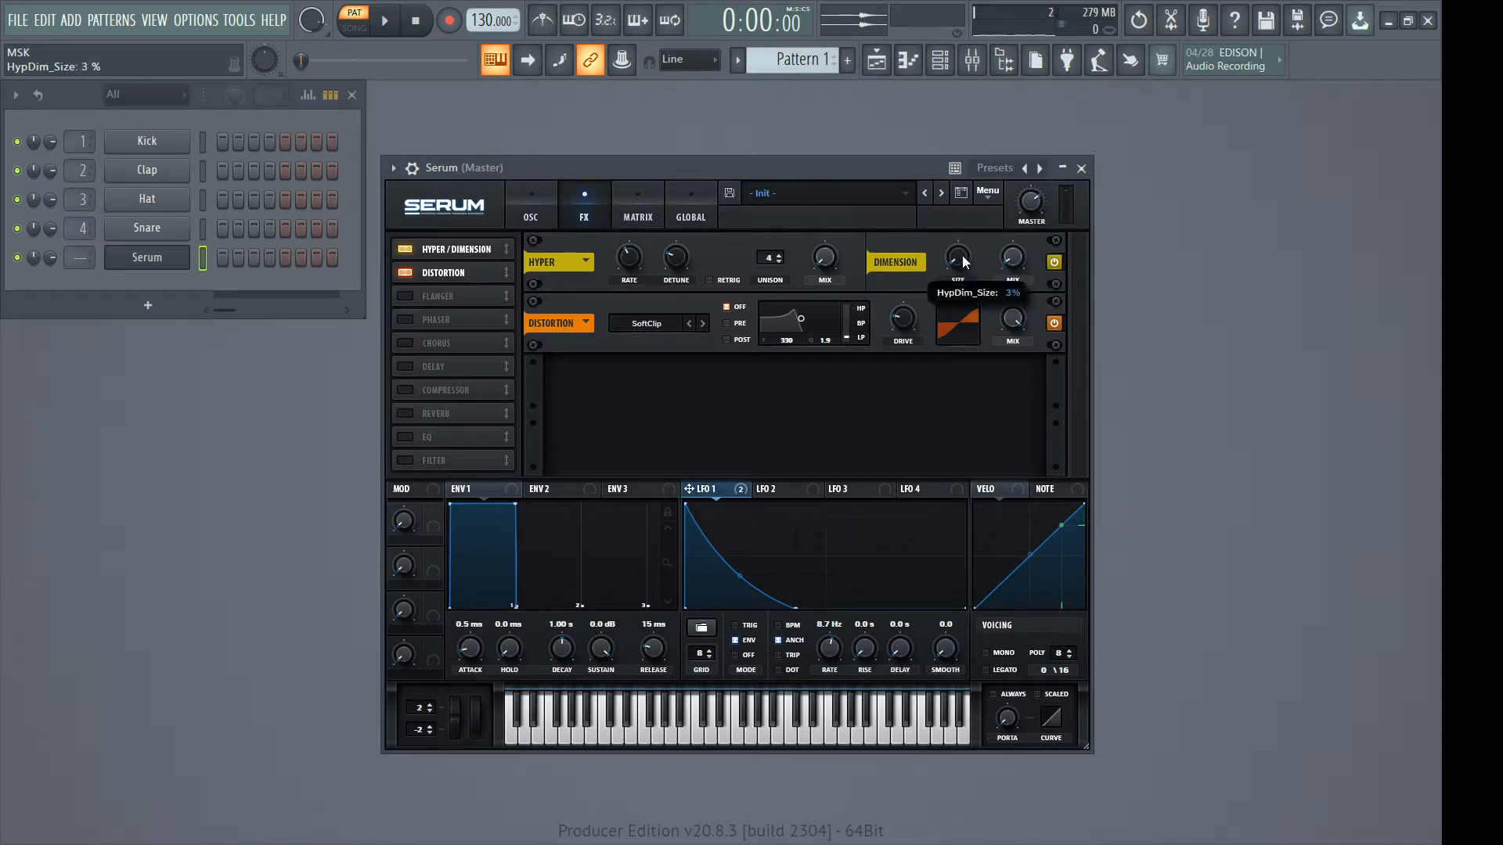
pyautogui.scroll(-1, 961, 258)
pyautogui.scroll(1, 963, 258)
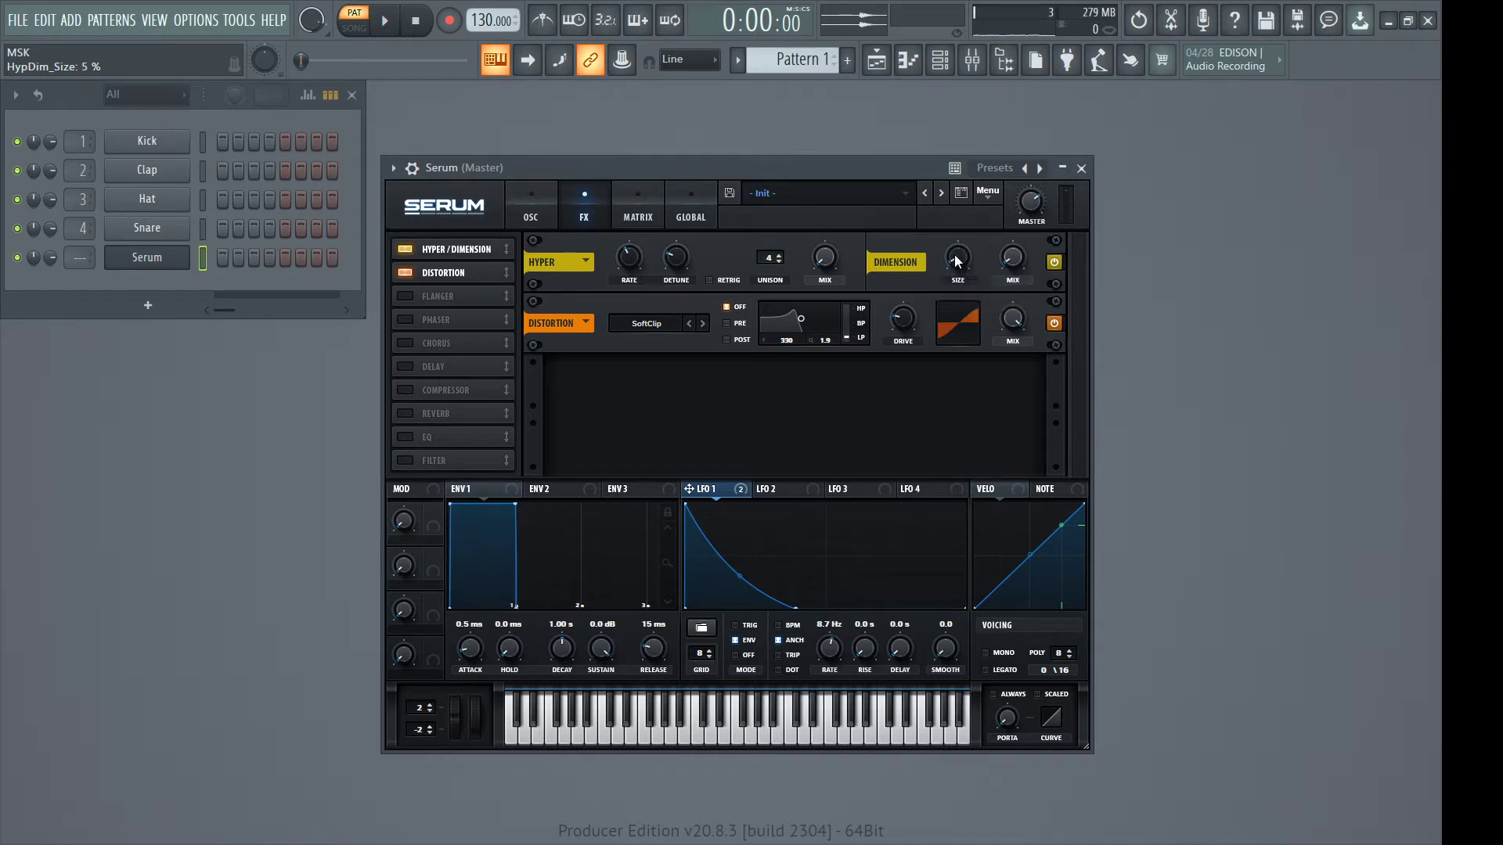
pyautogui.press('z')
pyautogui.press('z')
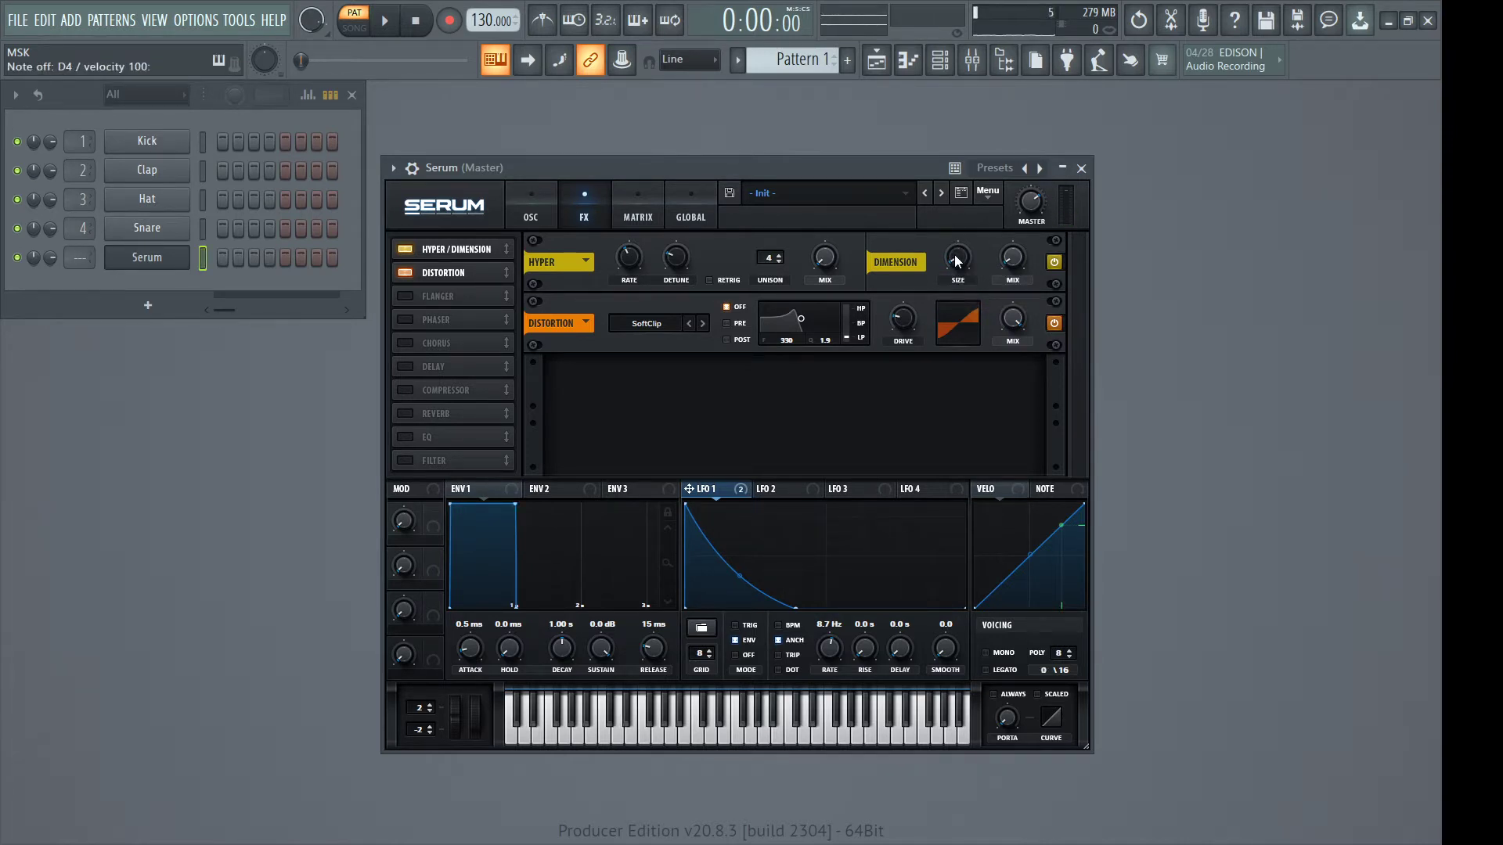
pyautogui.press('z')
pyautogui.press('z')
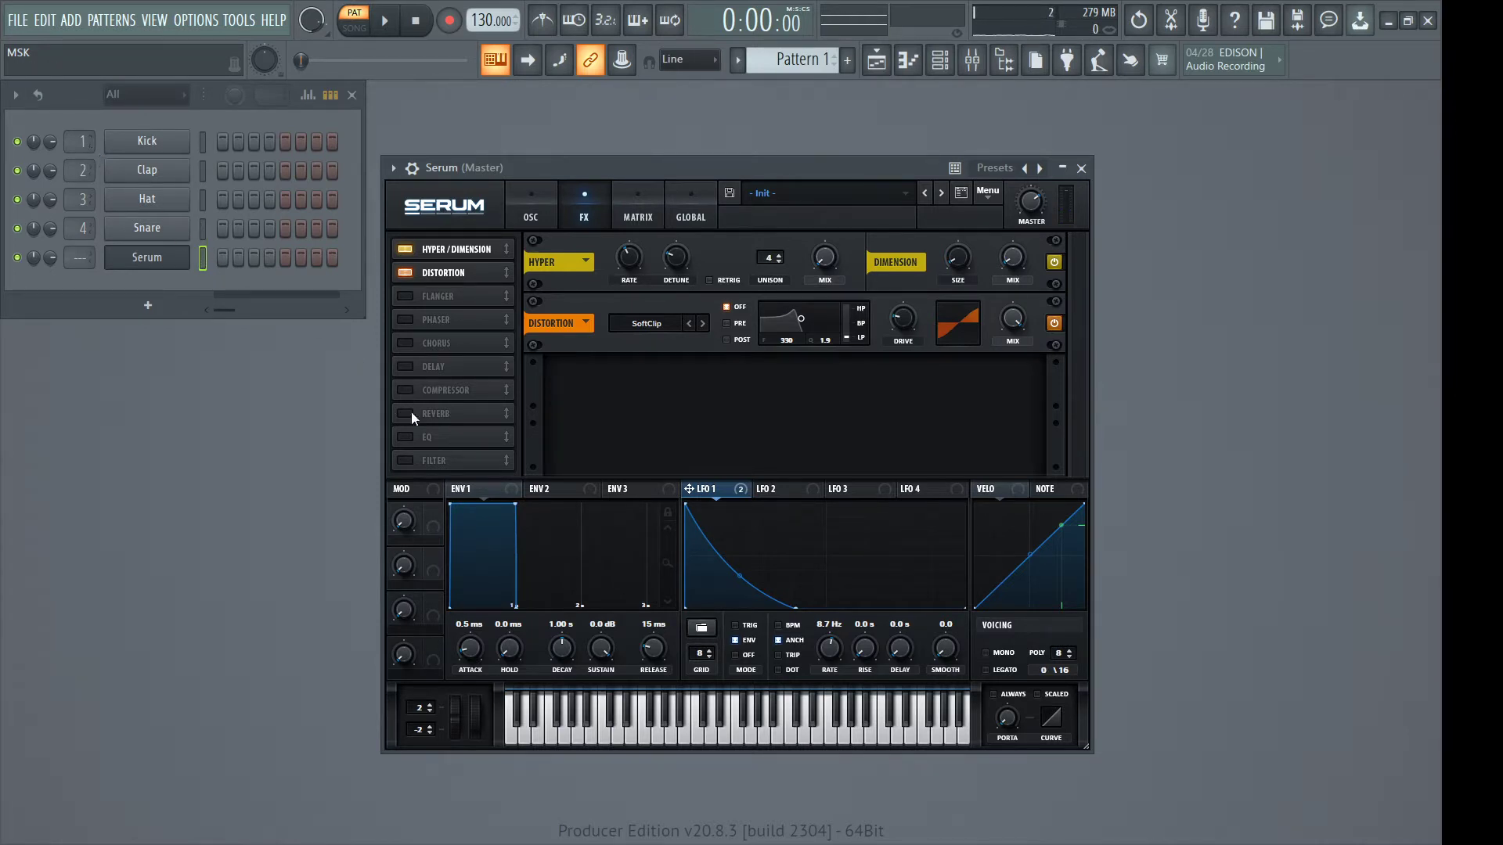
# Add an EQ effect and give its high shelf a small gain boost while playing test notes
pyautogui.click(408, 435)
pyautogui.moveTo(955, 378)
pyautogui.press('z')
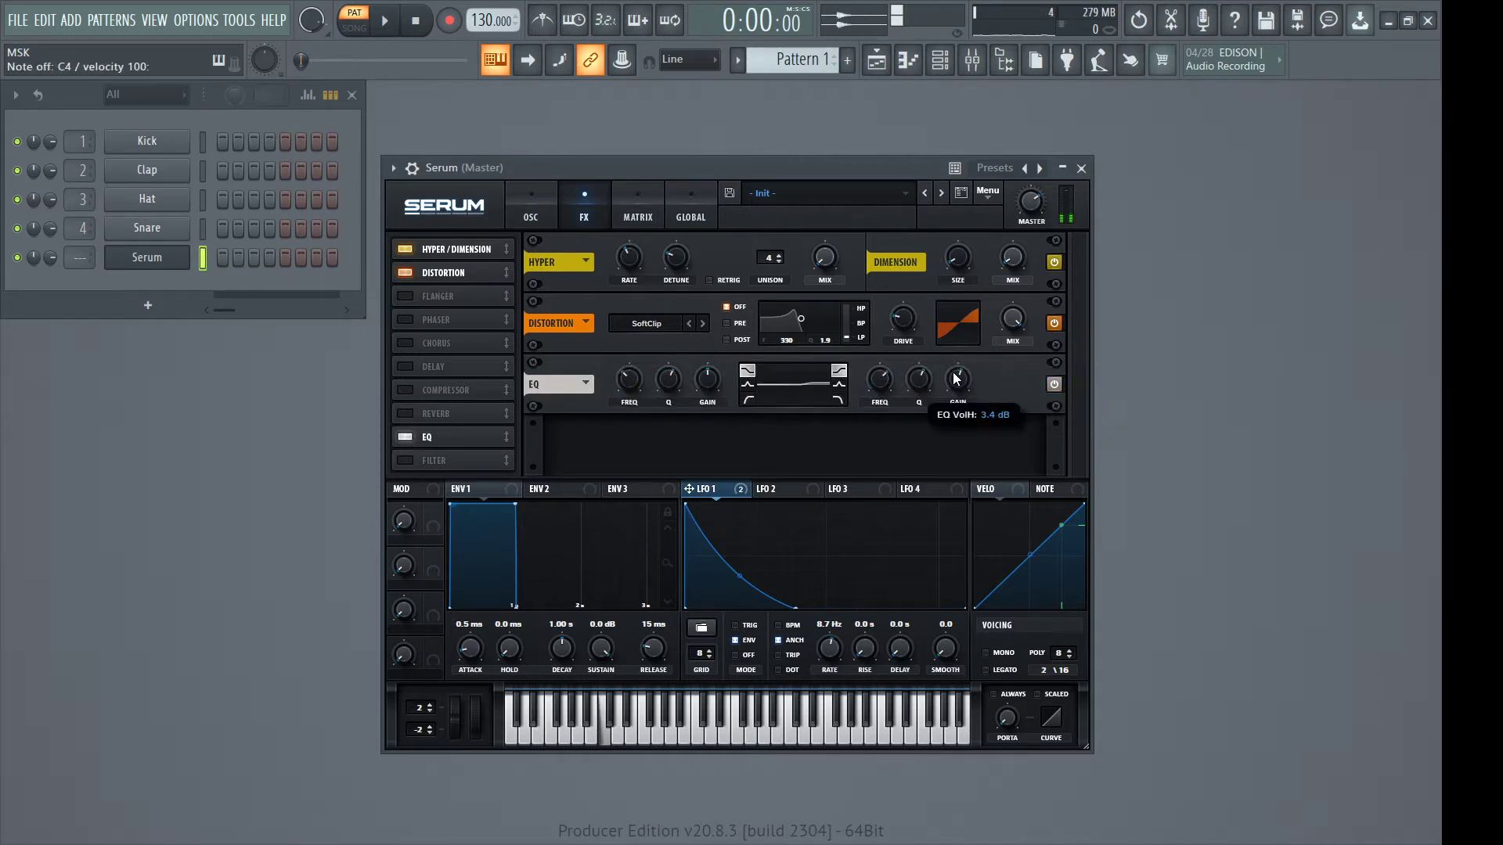
pyautogui.scroll(-5, 955, 379)
pyautogui.press('z')
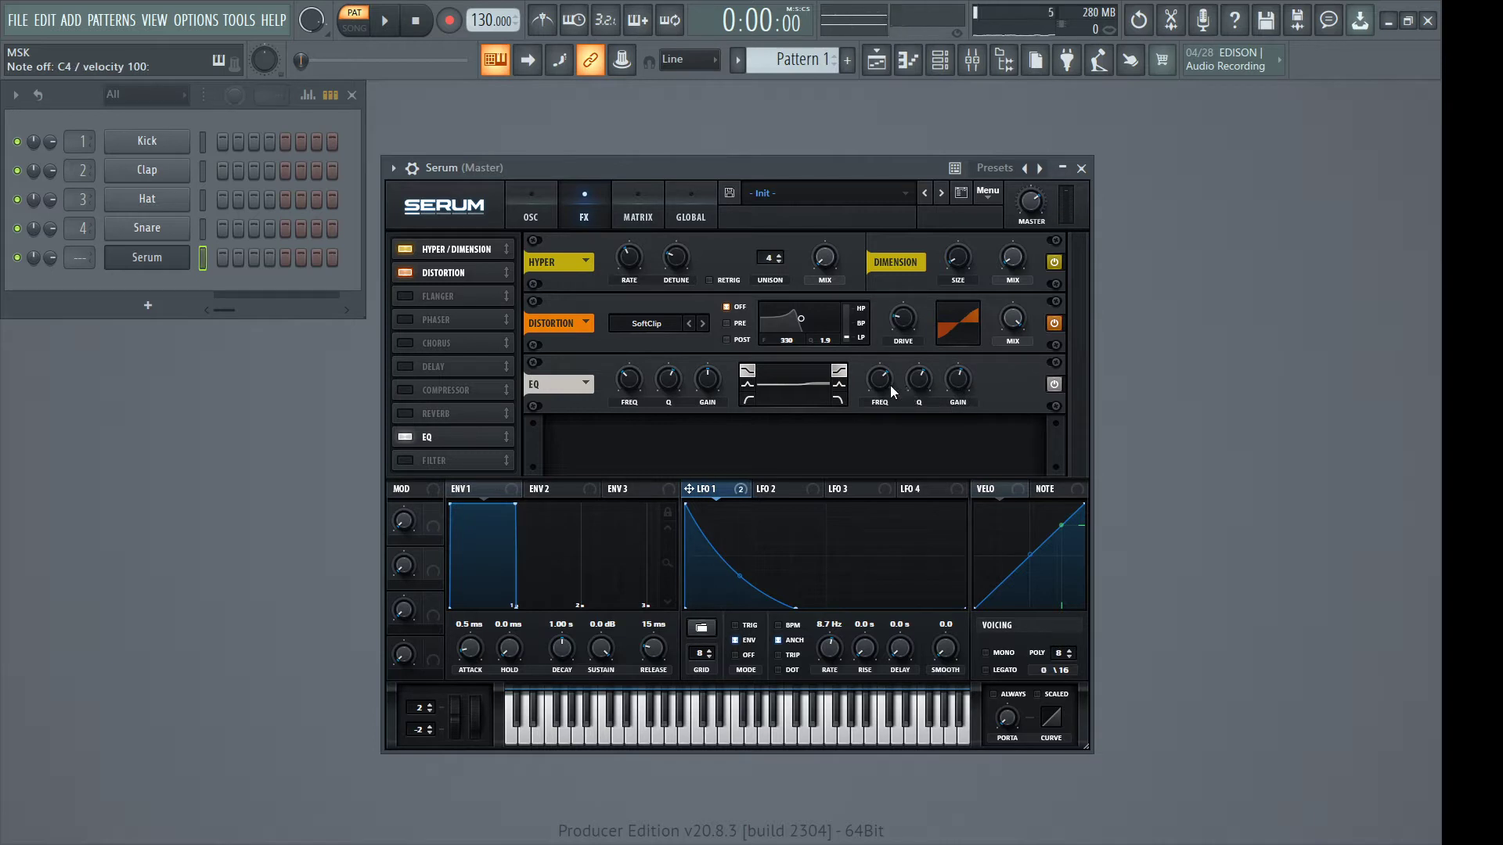
# Set the EQ's high shelf frequency to about 2754 Hz while auditioning the sound
pyautogui.moveTo(881, 379)
pyautogui.press('z')
pyautogui.scroll(-1, 881, 382)
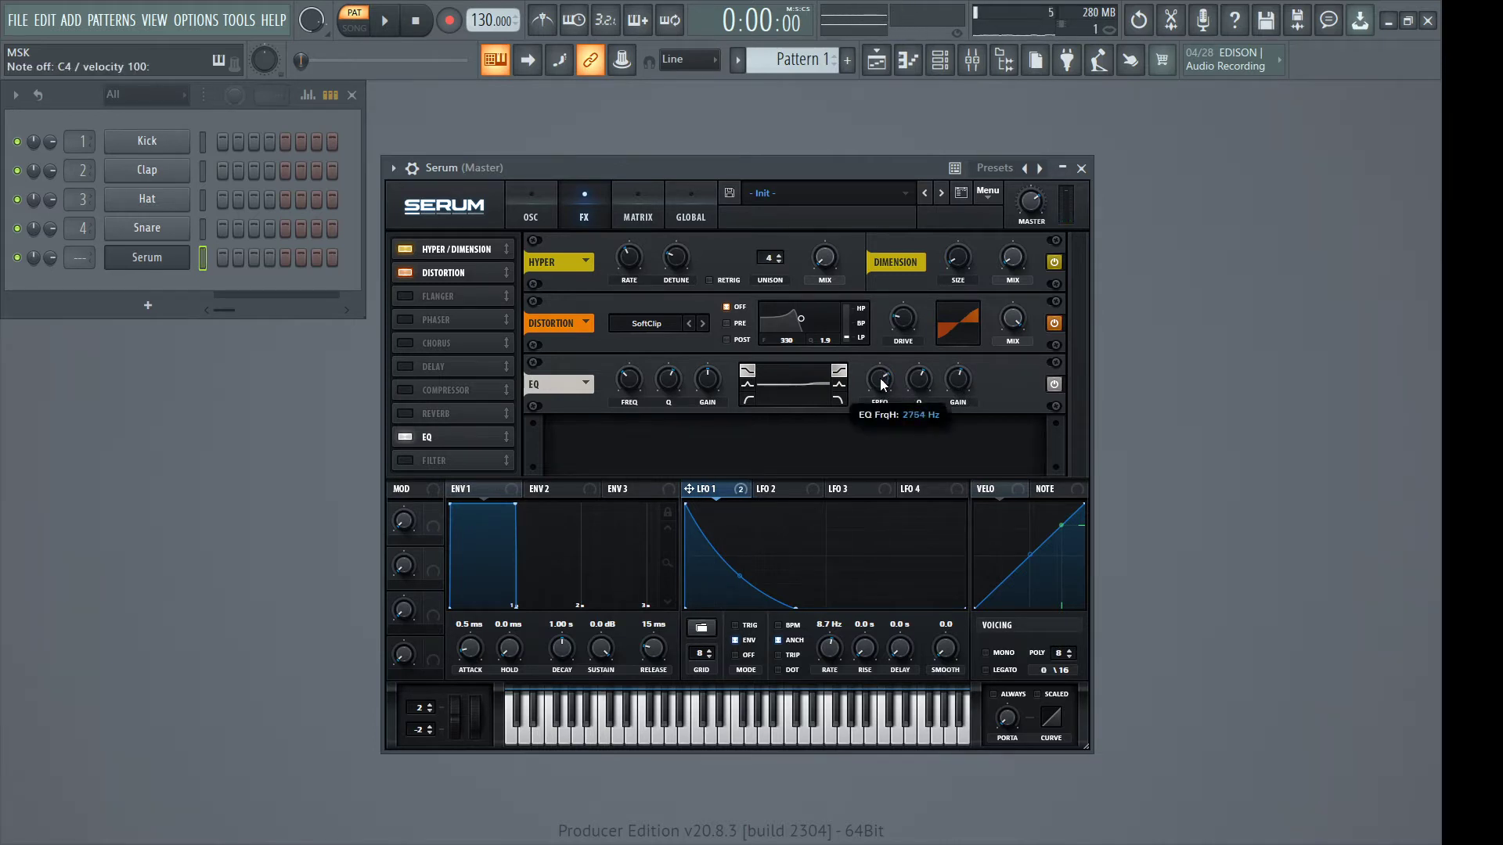
pyautogui.press('z')
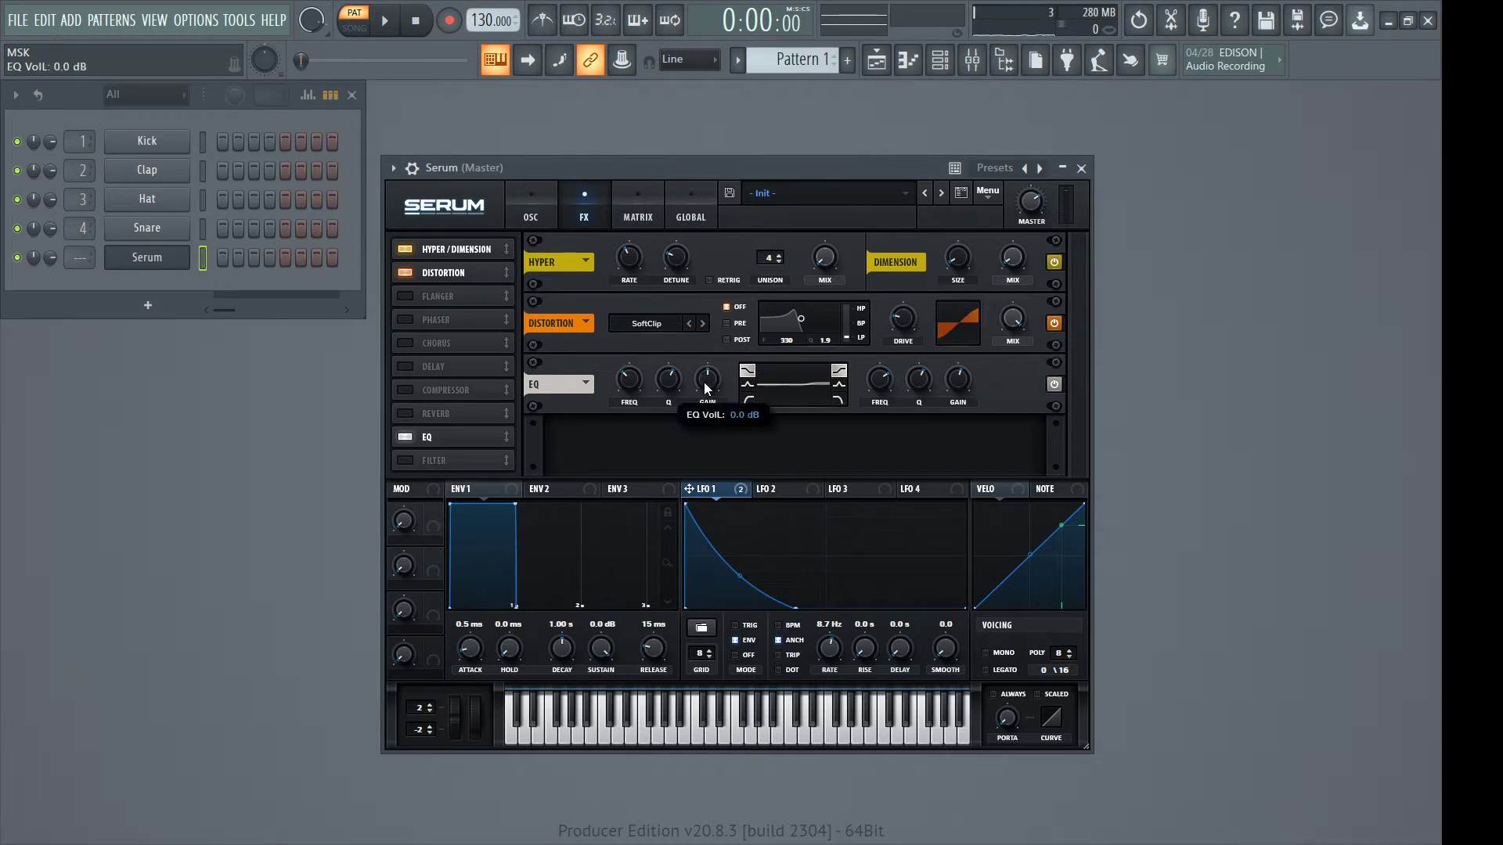
# Switch the EQ's low band to a peak shape with about 2.7 dB of gain, and audition the result
pyautogui.press('z')
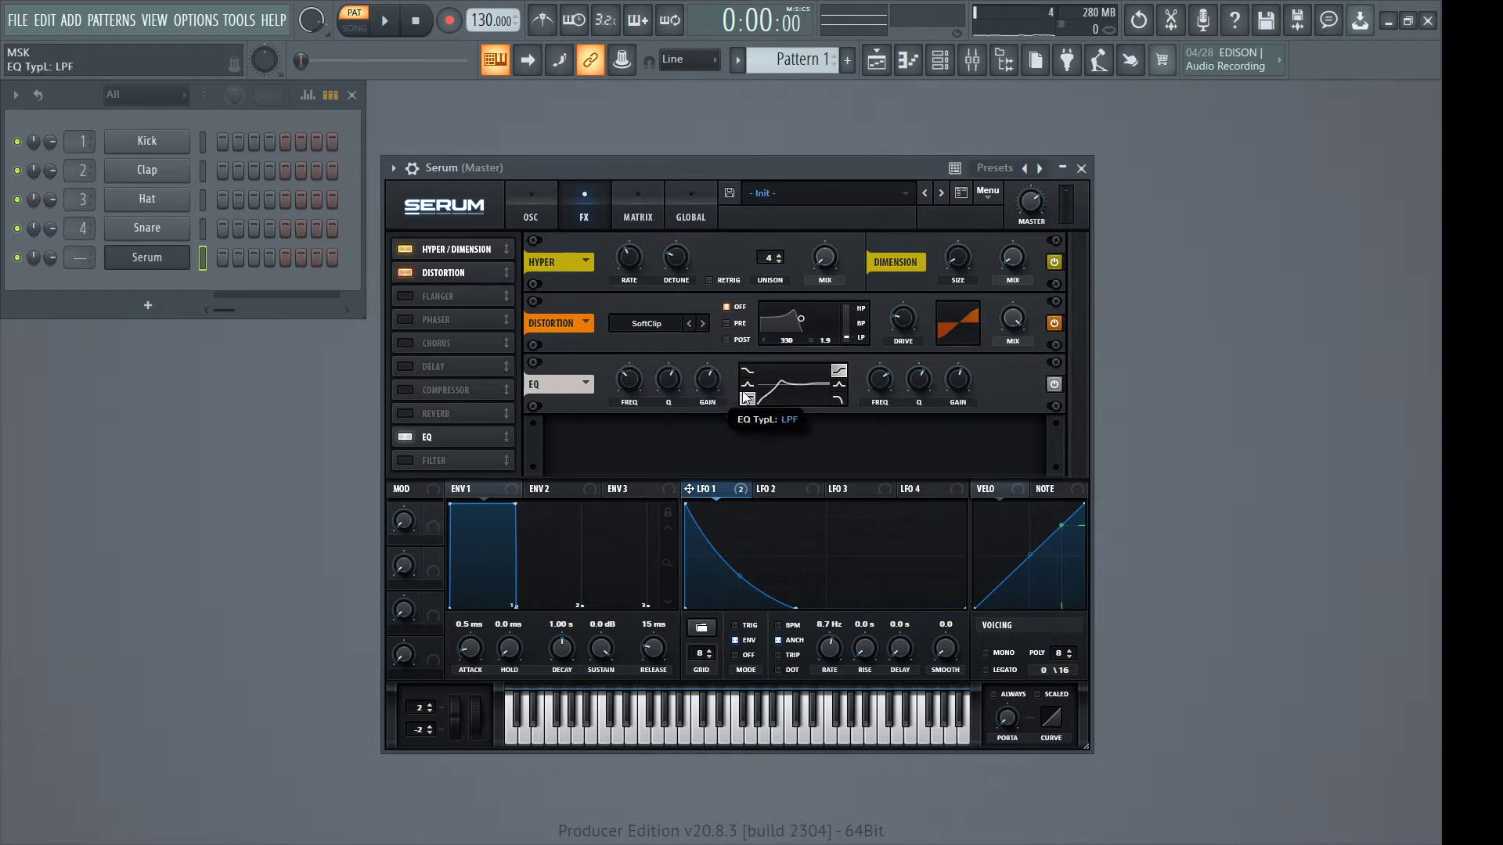
pyautogui.click(747, 384)
pyautogui.press('z')
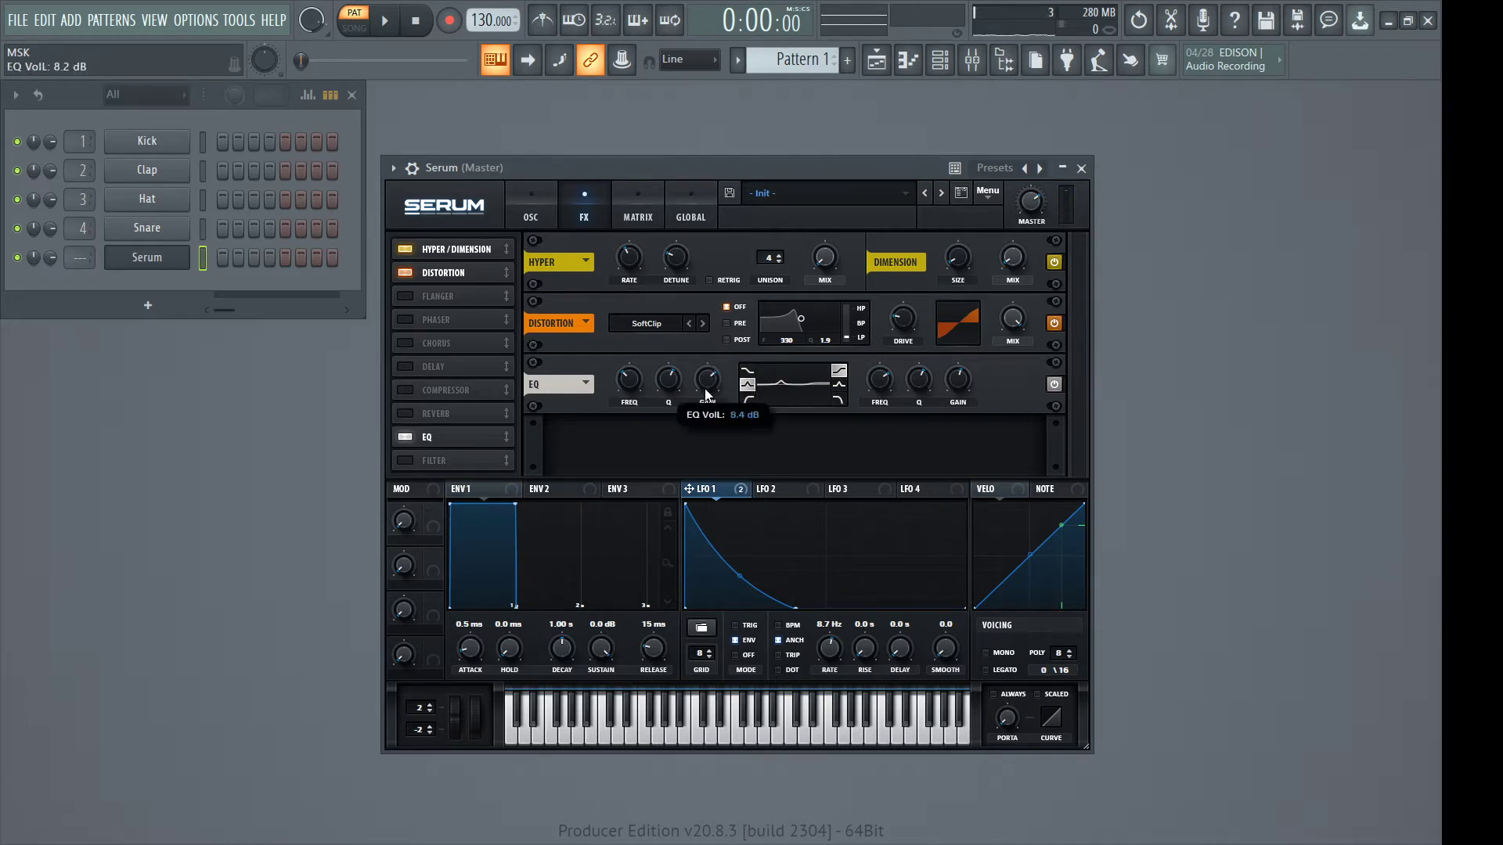
pyautogui.press('z')
pyautogui.moveTo(638, 383); pyautogui.dragTo(706, 393)
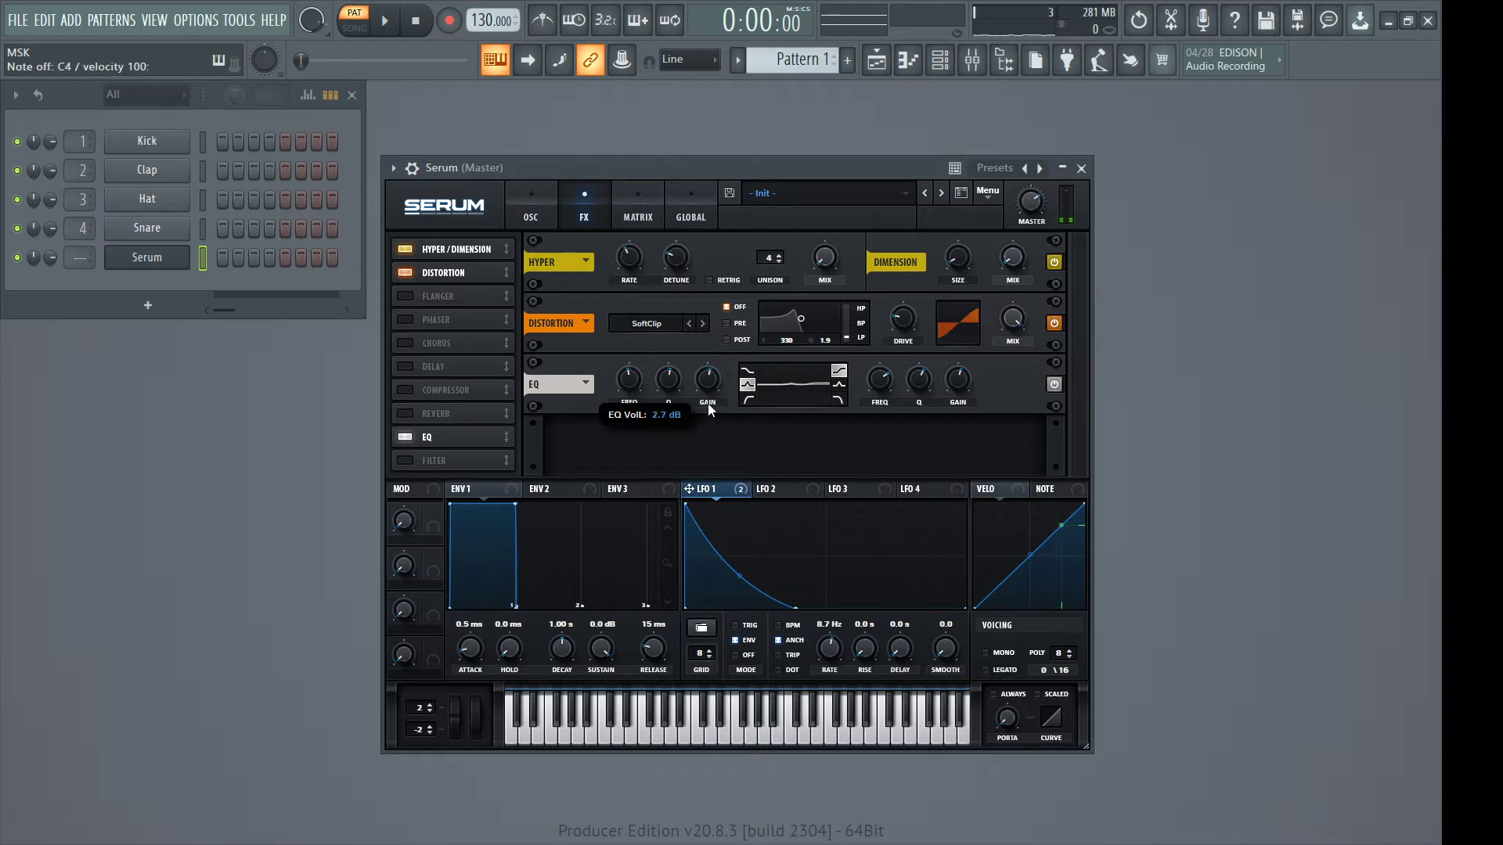
pyautogui.press('x')
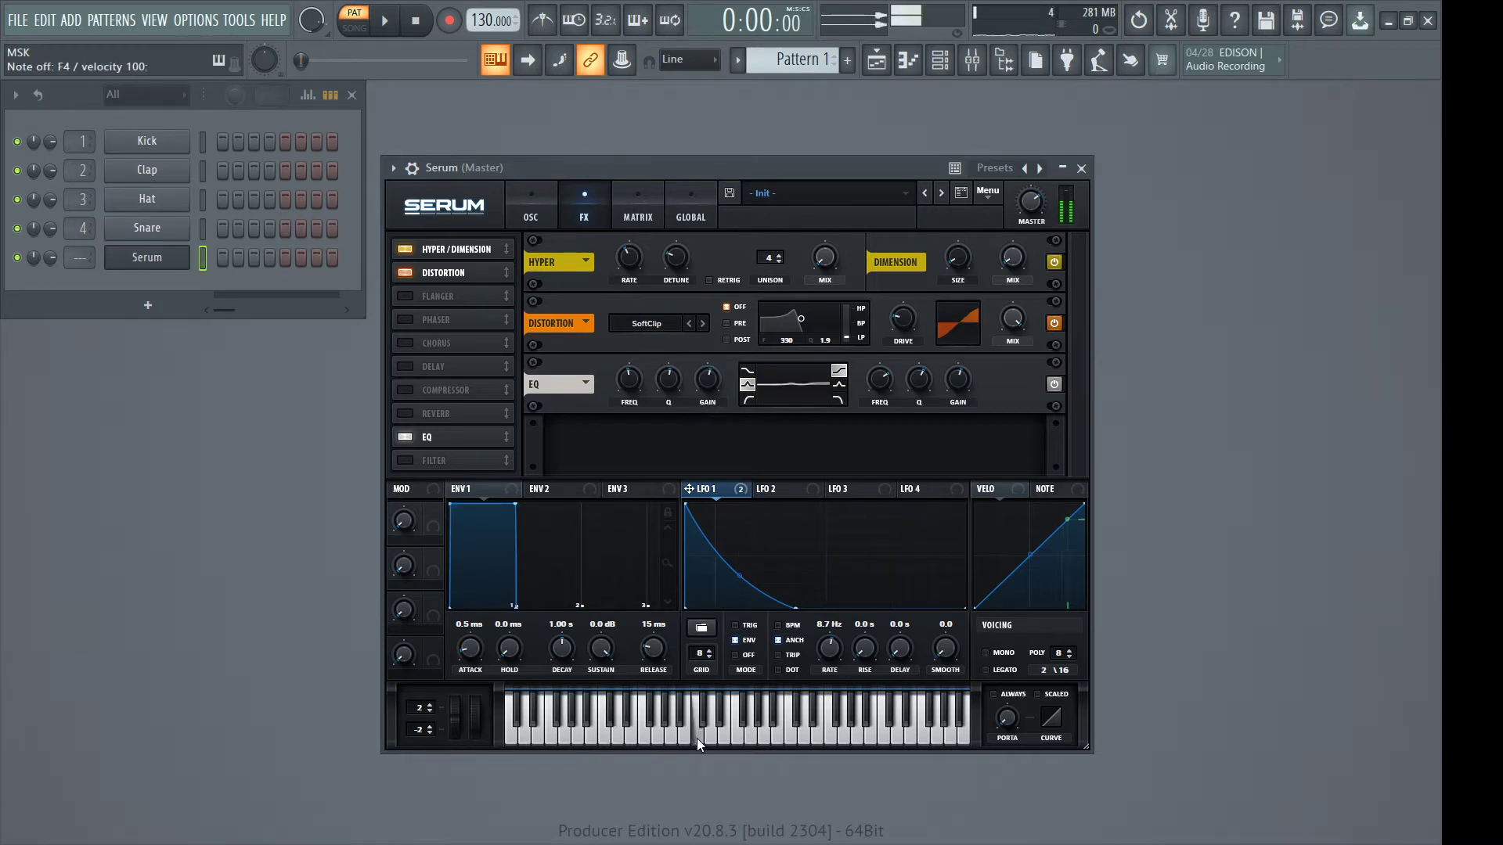
pyautogui.press('z')
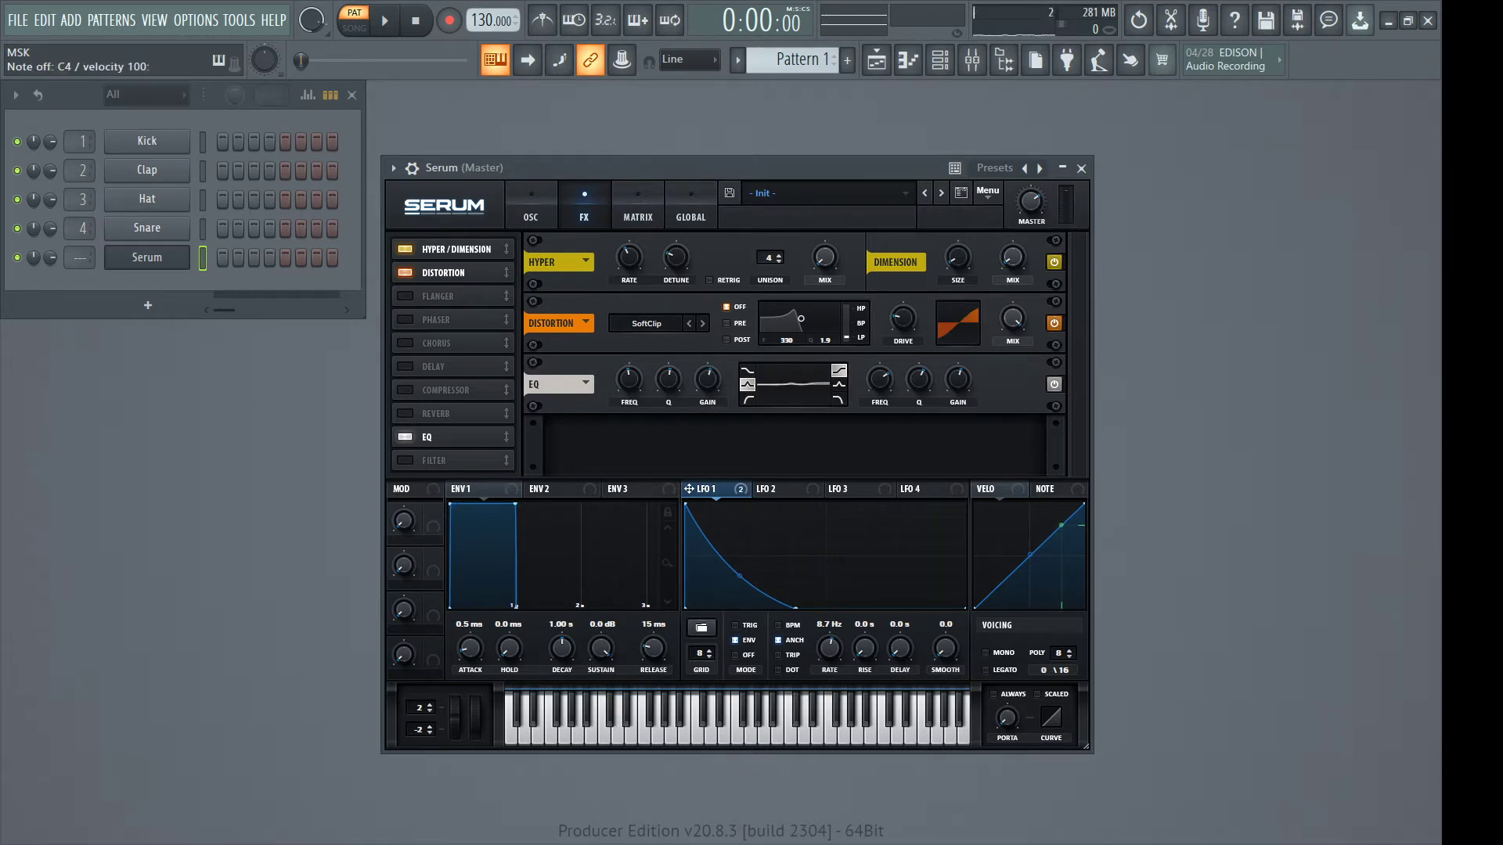
# Audition the patch from the oscillator page and route the Serum channel to mixer track 5
pyautogui.click(531, 207)
pyautogui.moveTo(518, 172); pyautogui.dragTo(487, 150)
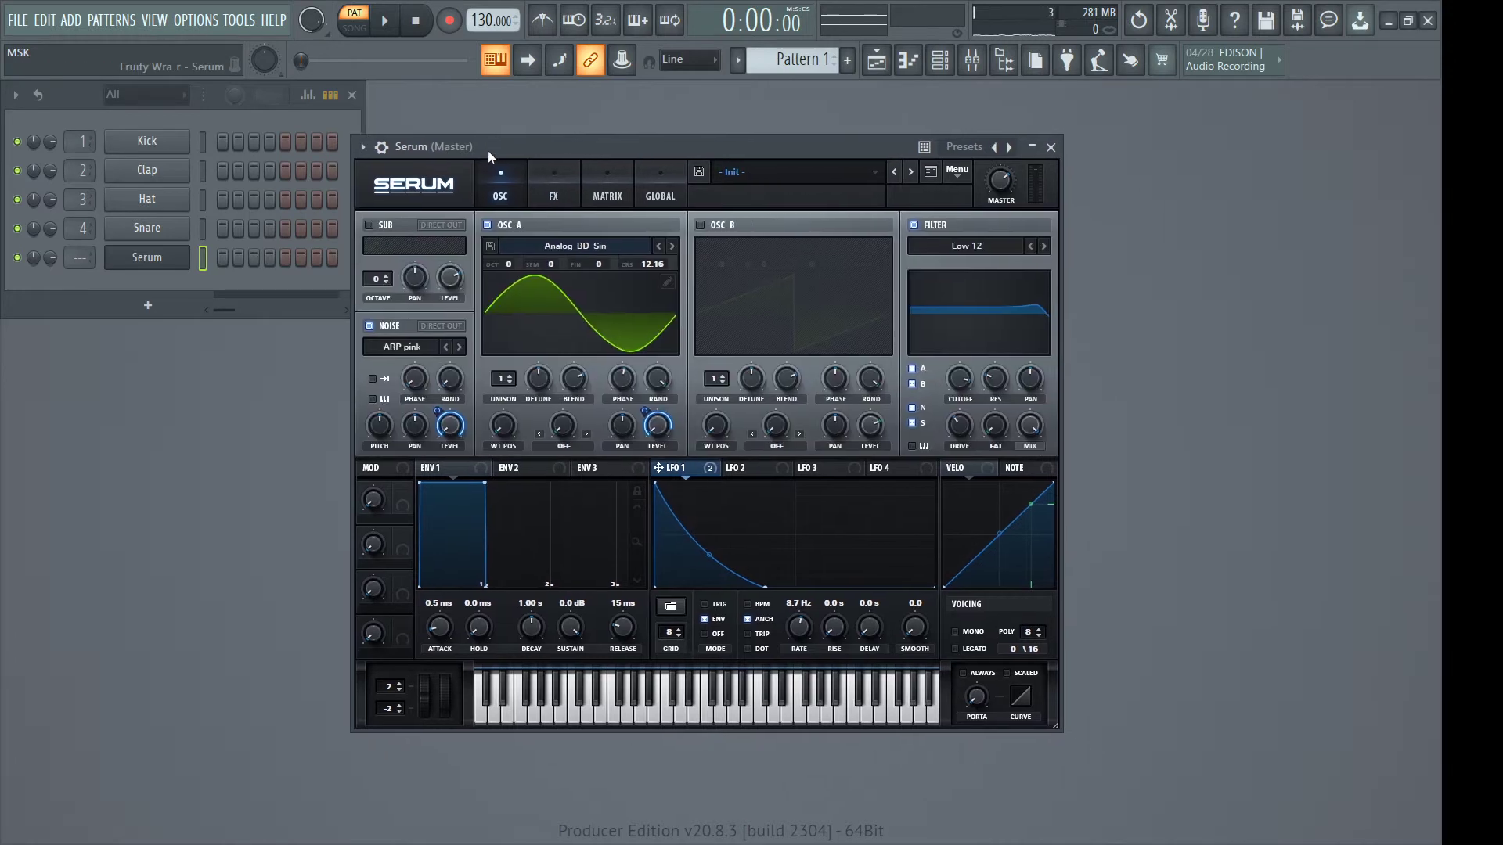
pyautogui.press('z')
pyautogui.press('z')
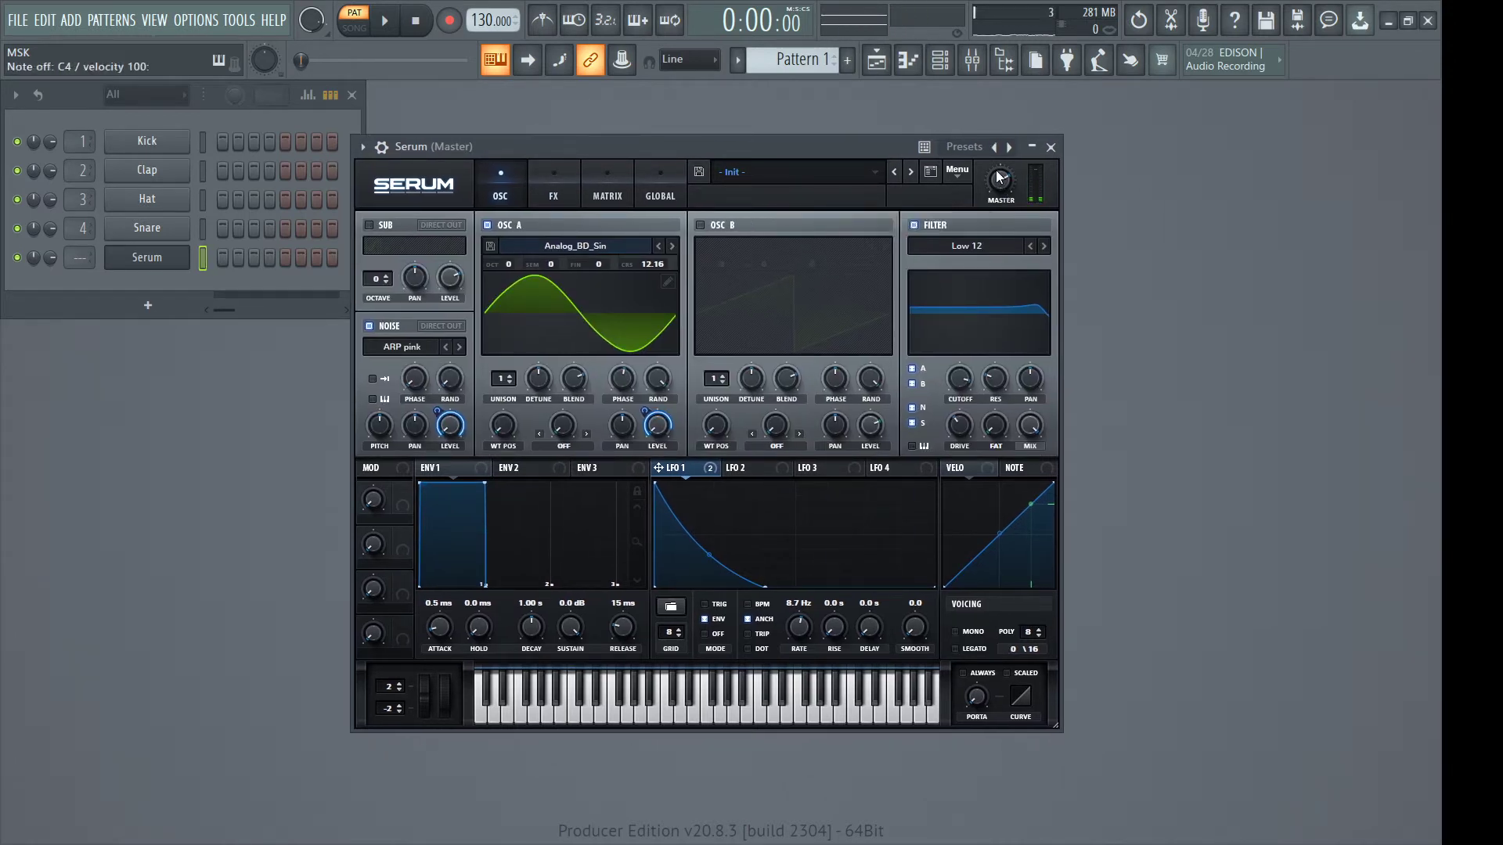
pyautogui.press('z')
pyautogui.hotkey('ctrl', 'l')
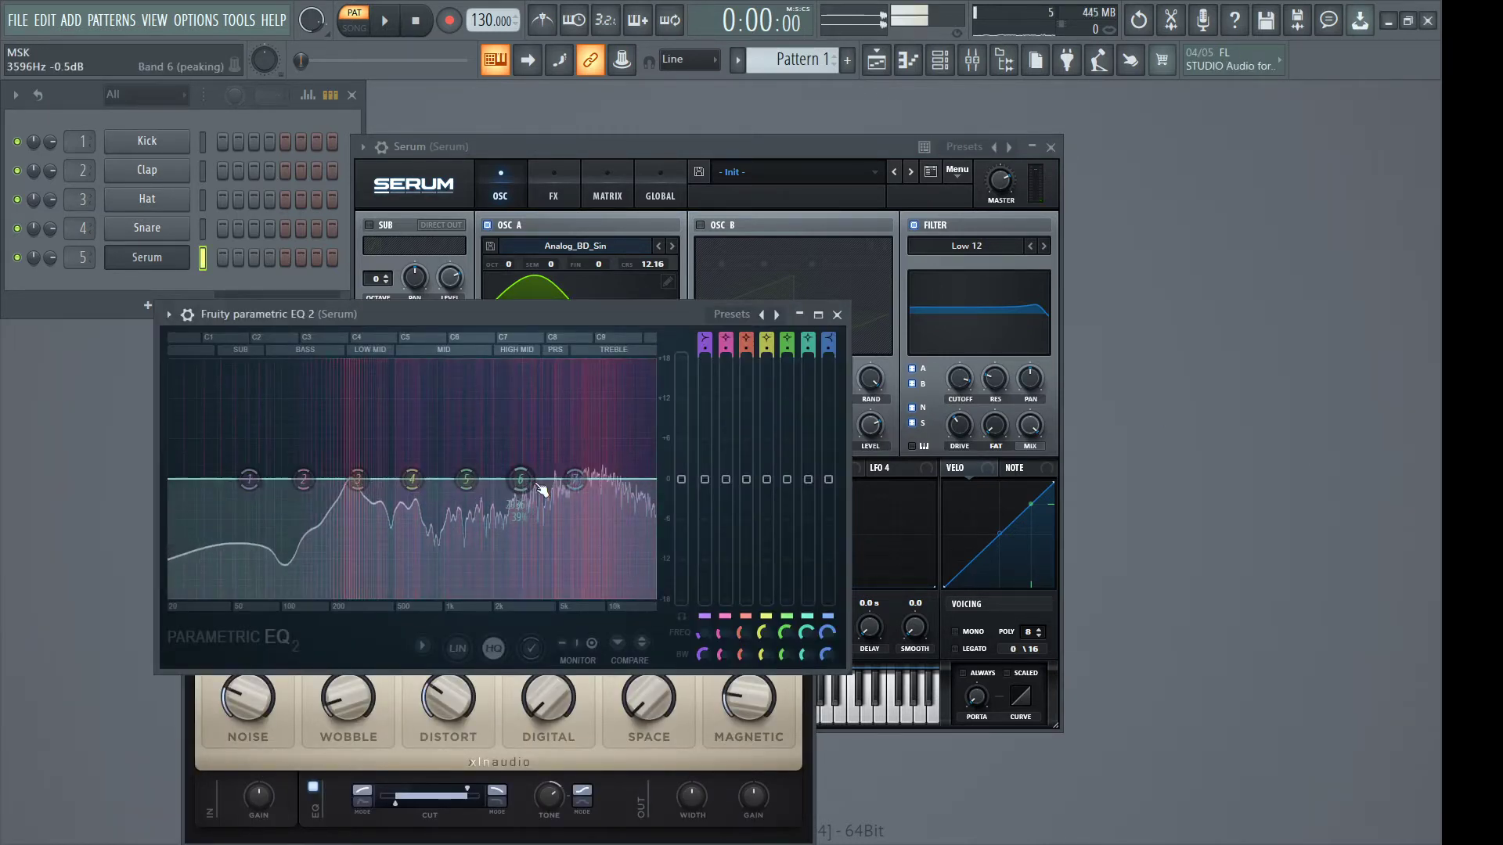
# Slightly boost bands 4 and 6 in Fruity Parametric EQ 2 on the Serum track
pyautogui.moveTo(392, 483); pyautogui.dragTo(420, 470)
pyautogui.moveTo(574, 479); pyautogui.dragTo(517, 470)
# Make band 1 a steep high-pass at about 70 Hz and cut band 2 by about 4.9 dB at 80 Hz
pyautogui.moveTo(248, 479)
pyautogui.mouseDown()
pyautogui.moveTo(268, 551)
pyautogui.moveTo(270, 479)
pyautogui.mouseUp()
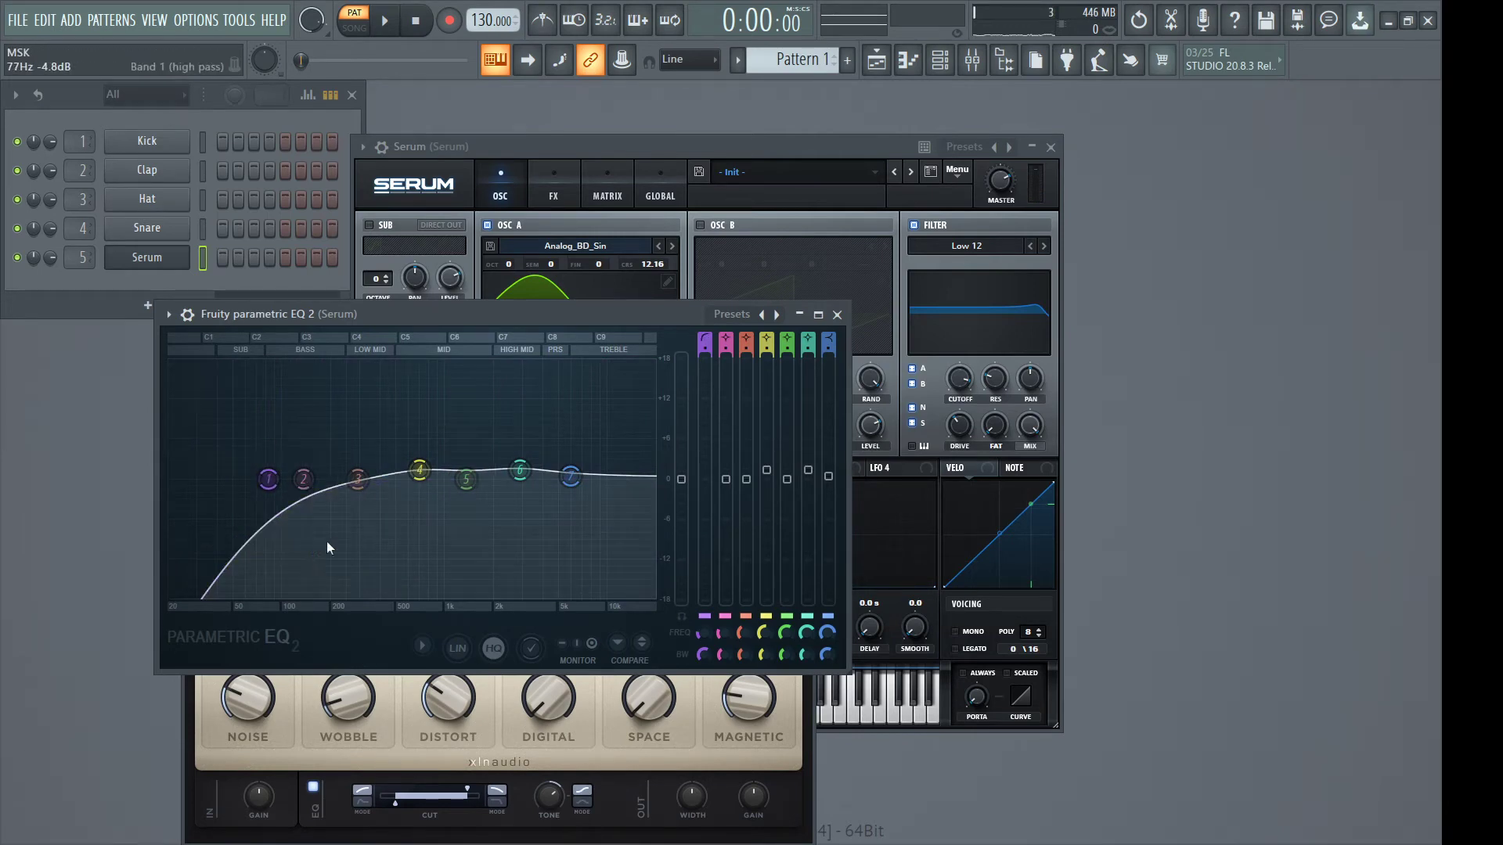
pyautogui.moveTo(269, 479)
pyautogui.mouseDown()
pyautogui.moveTo(221, 479)
pyautogui.moveTo(309, 477)
pyautogui.moveTo(256, 479)
pyautogui.mouseUp()
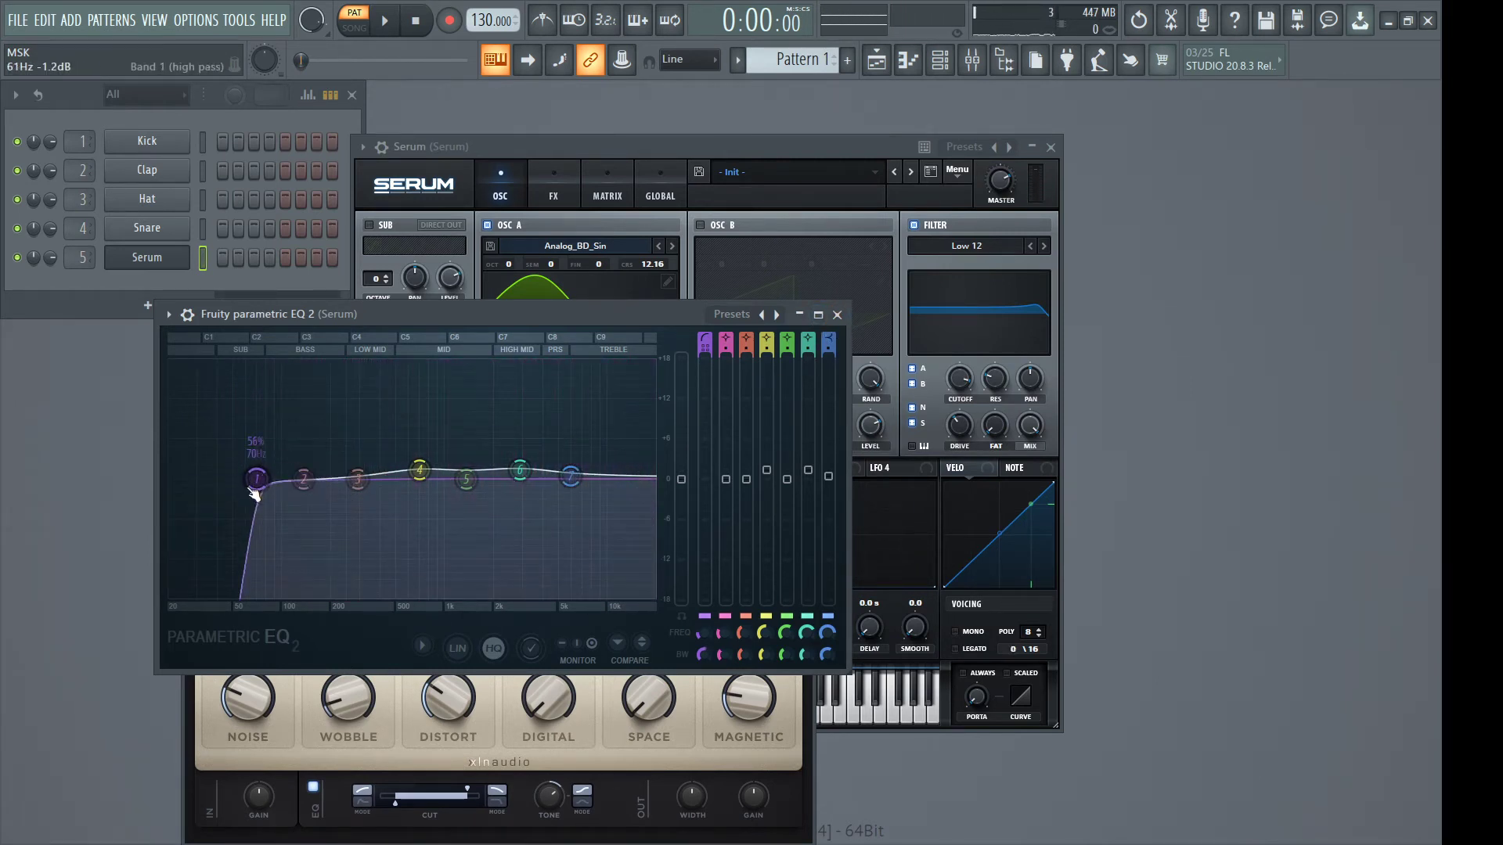
pyautogui.moveTo(303, 481); pyautogui.dragTo(261, 497)
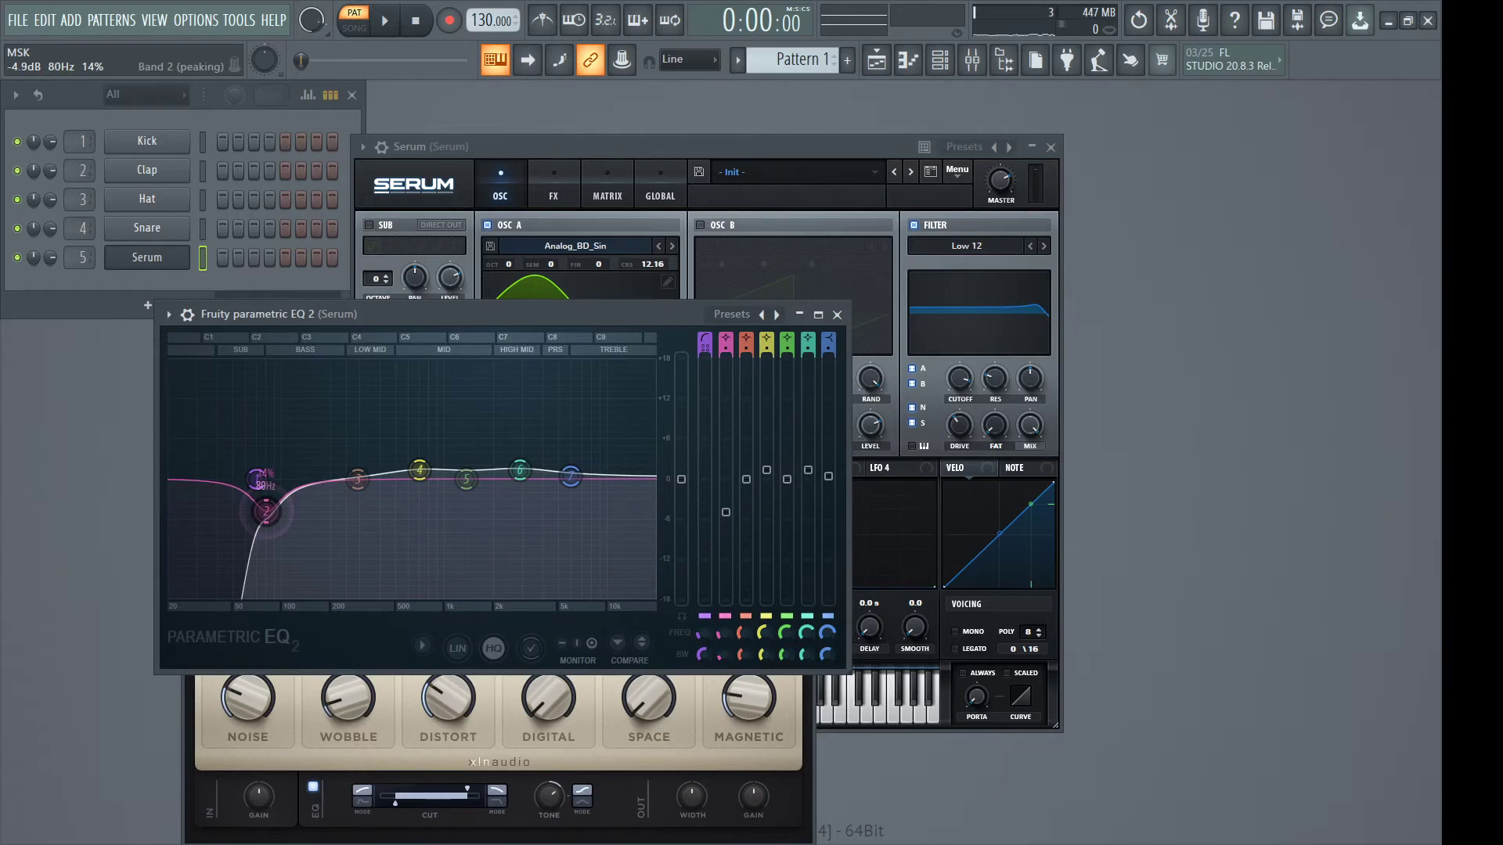
# Close Fruity Parametric EQ 2 and move the RC-20 Retro Color window fully into view
pyautogui.click(837, 315)
pyautogui.moveTo(695, 341); pyautogui.dragTo(779, 265)
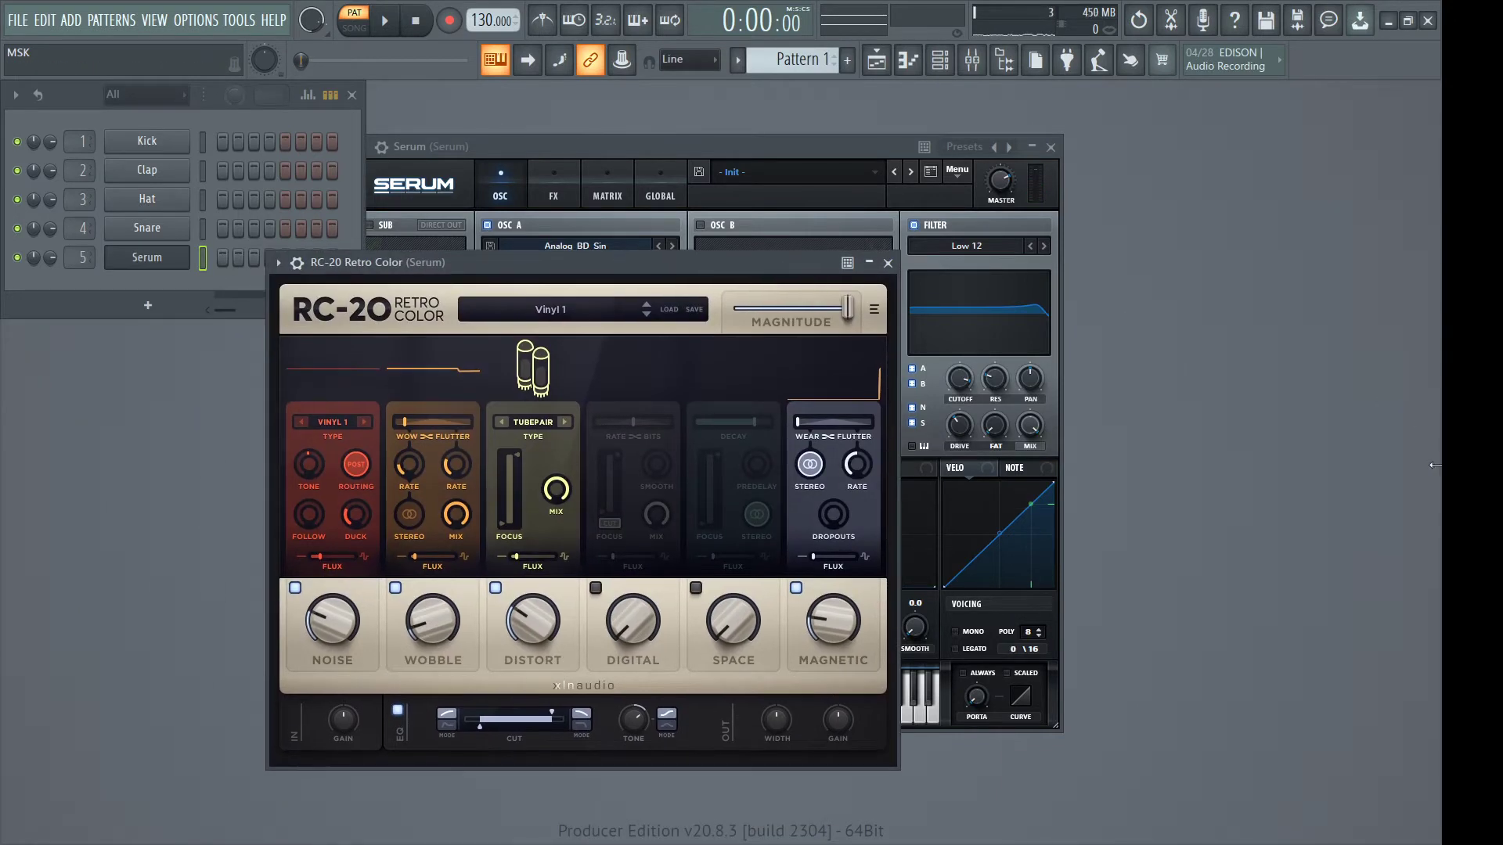
# In RC-20 Retro Color, set the noise to Vinyl 2 with 12 dB tone and 100% duck, disable Wobble and Magnetic, and raise Distort to 34%
pyautogui.click(363, 422)
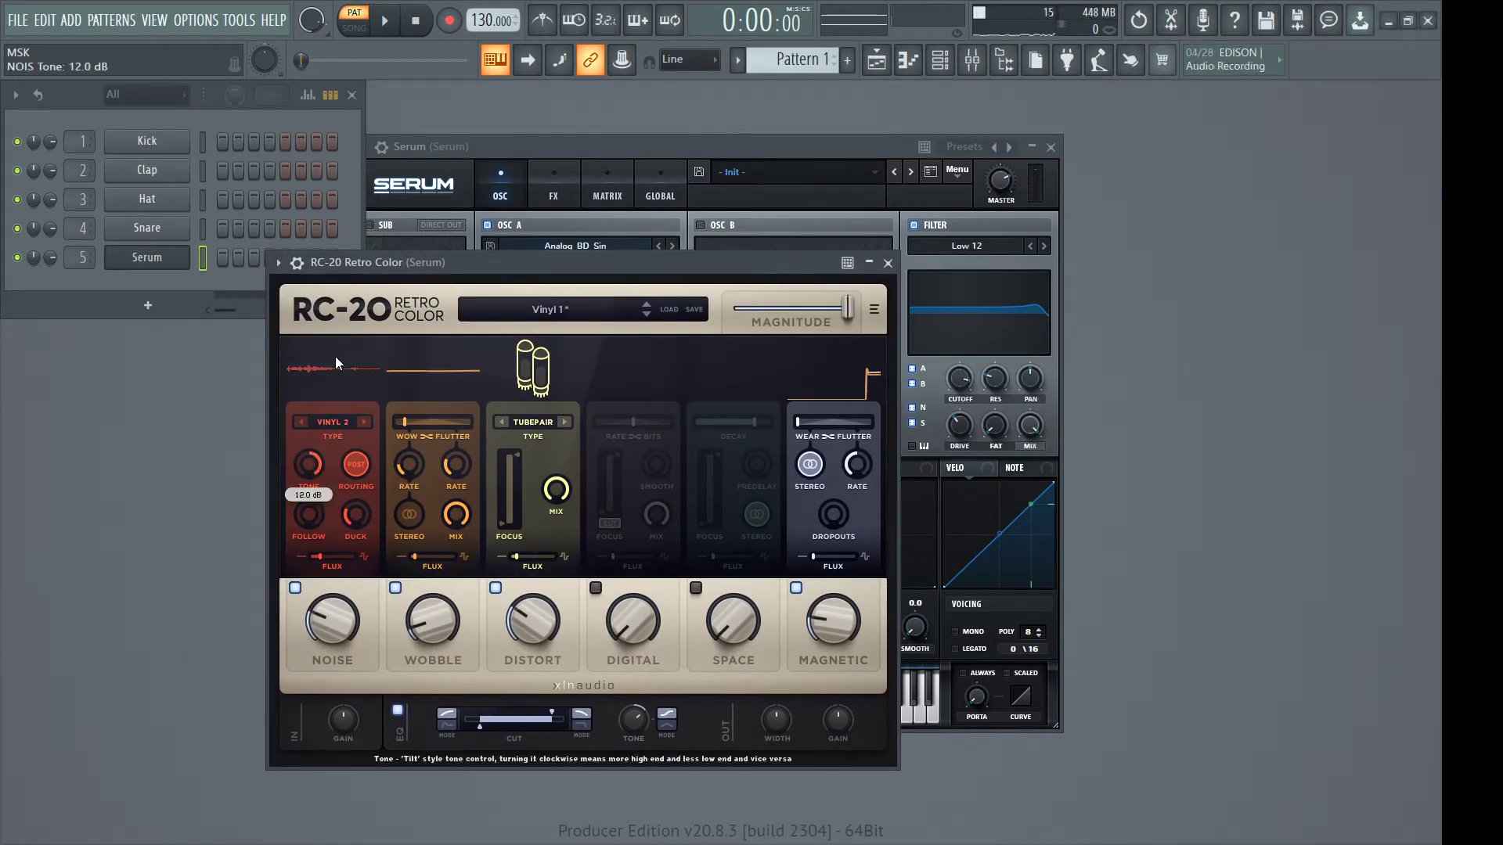
pyautogui.moveTo(309, 464); pyautogui.dragTo(310, 497)
pyautogui.click(395, 588)
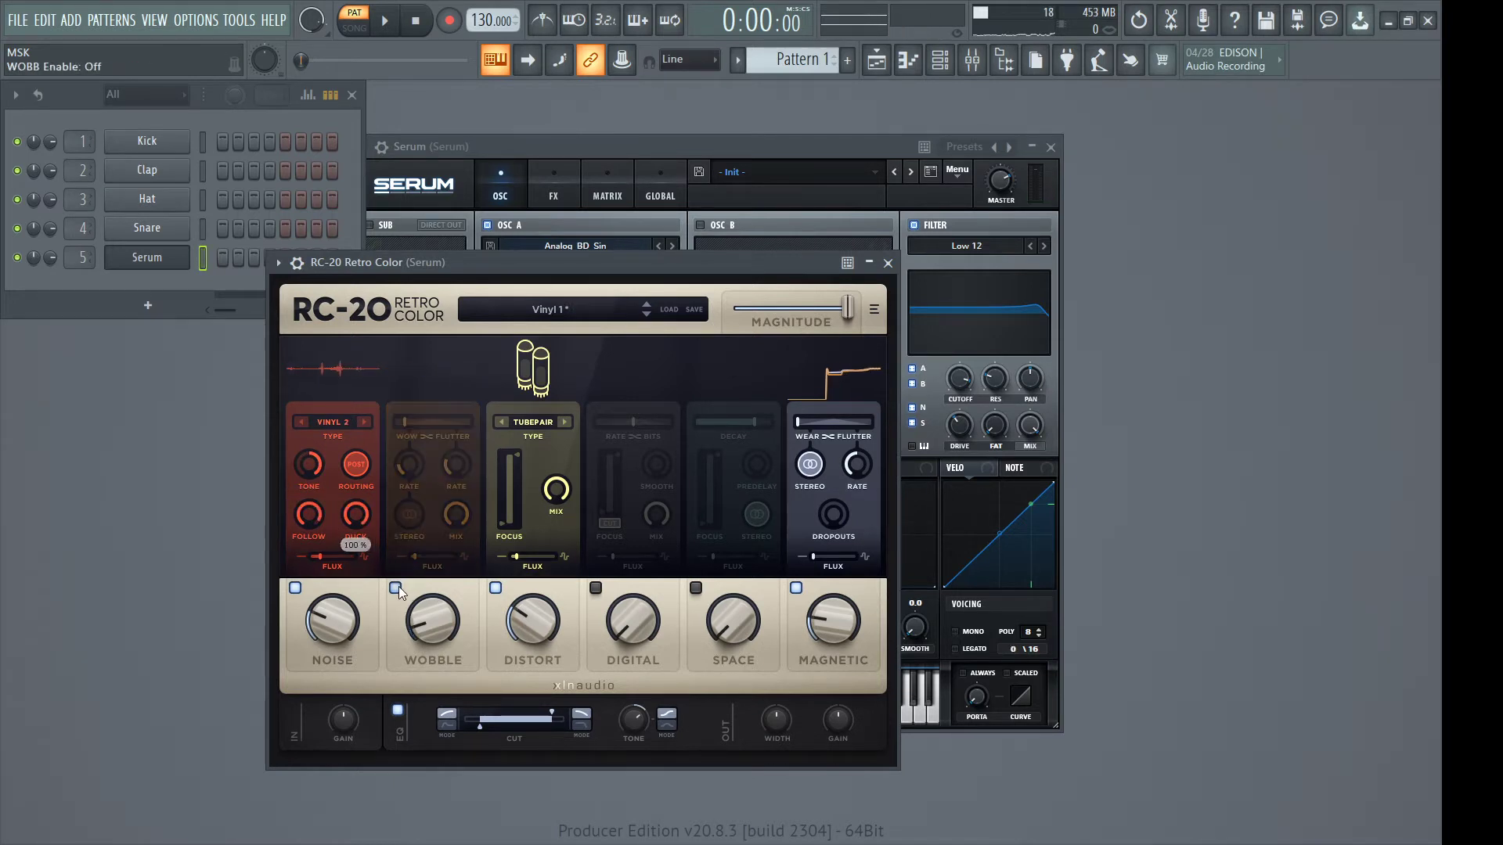
pyautogui.moveTo(537, 649); pyautogui.dragTo(537, 604)
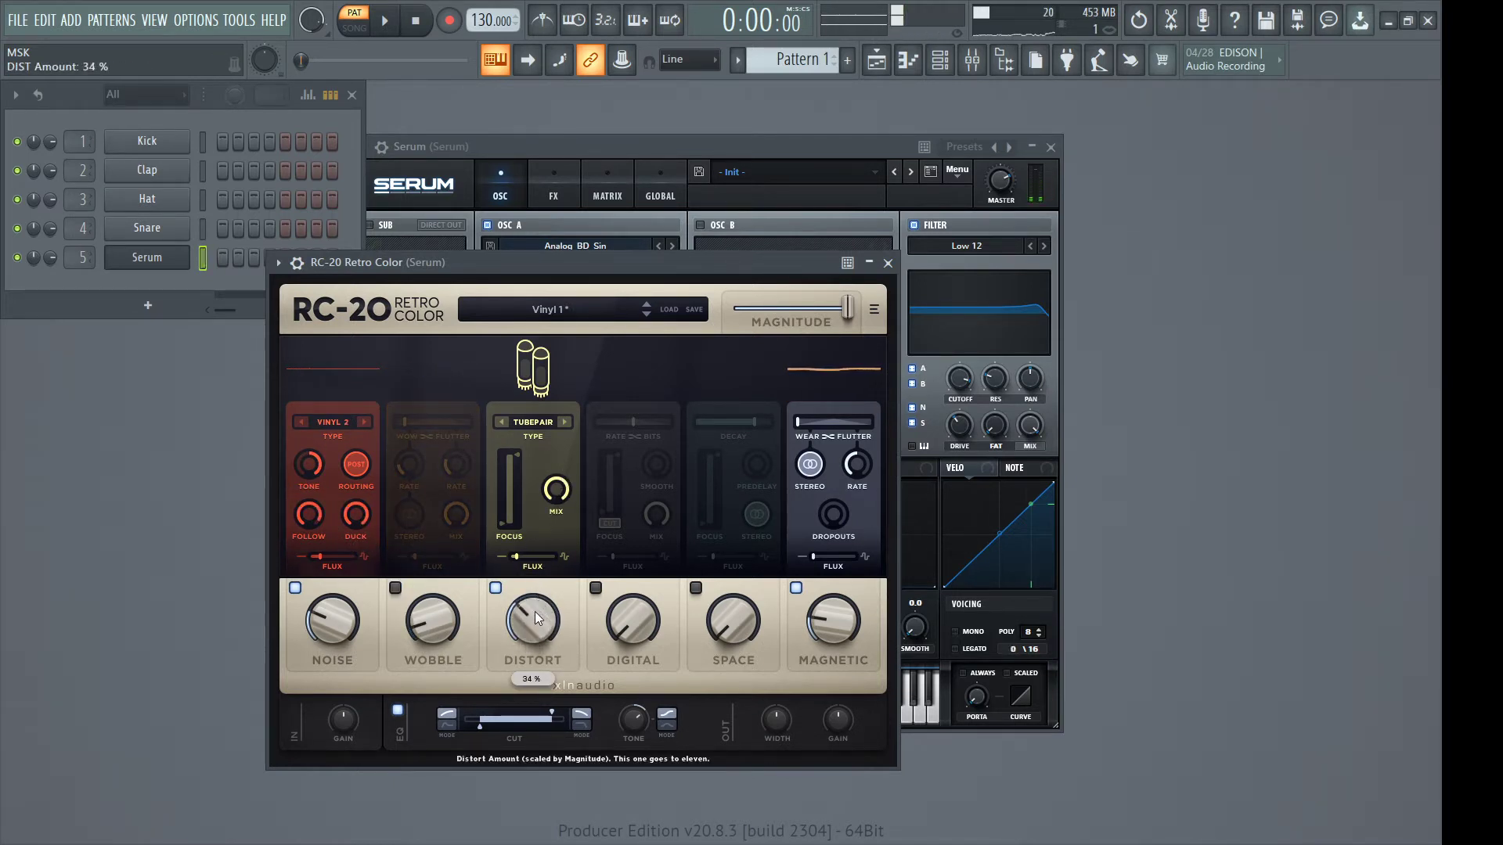
pyautogui.click(796, 588)
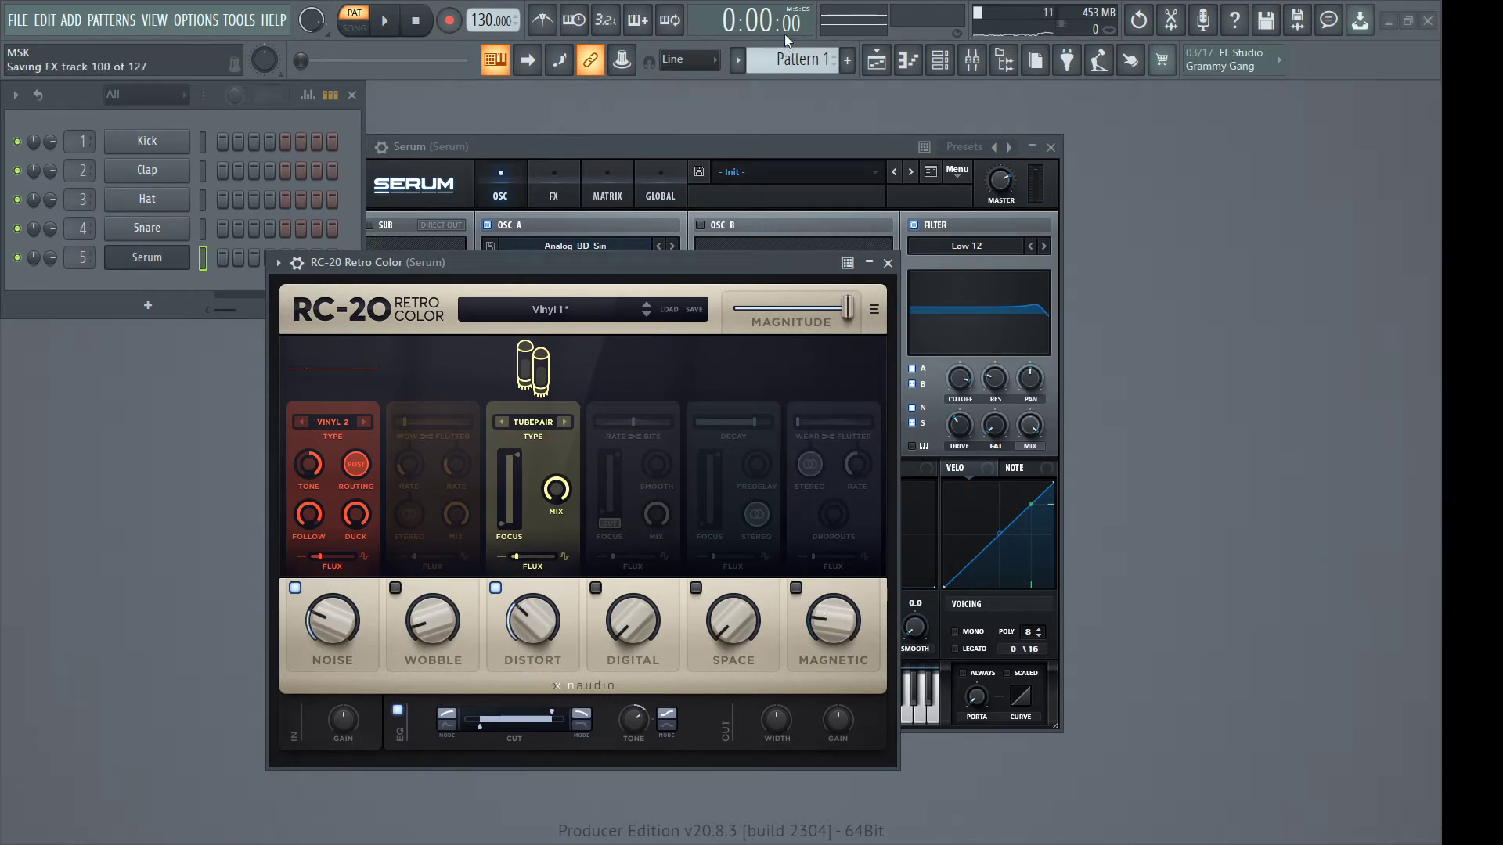
# On the H-Comp Stereo compressor using Parallel Compression, set the threshold to about -41.7 dB, lower the mix and adjust the punch
pyautogui.click(357, 253)
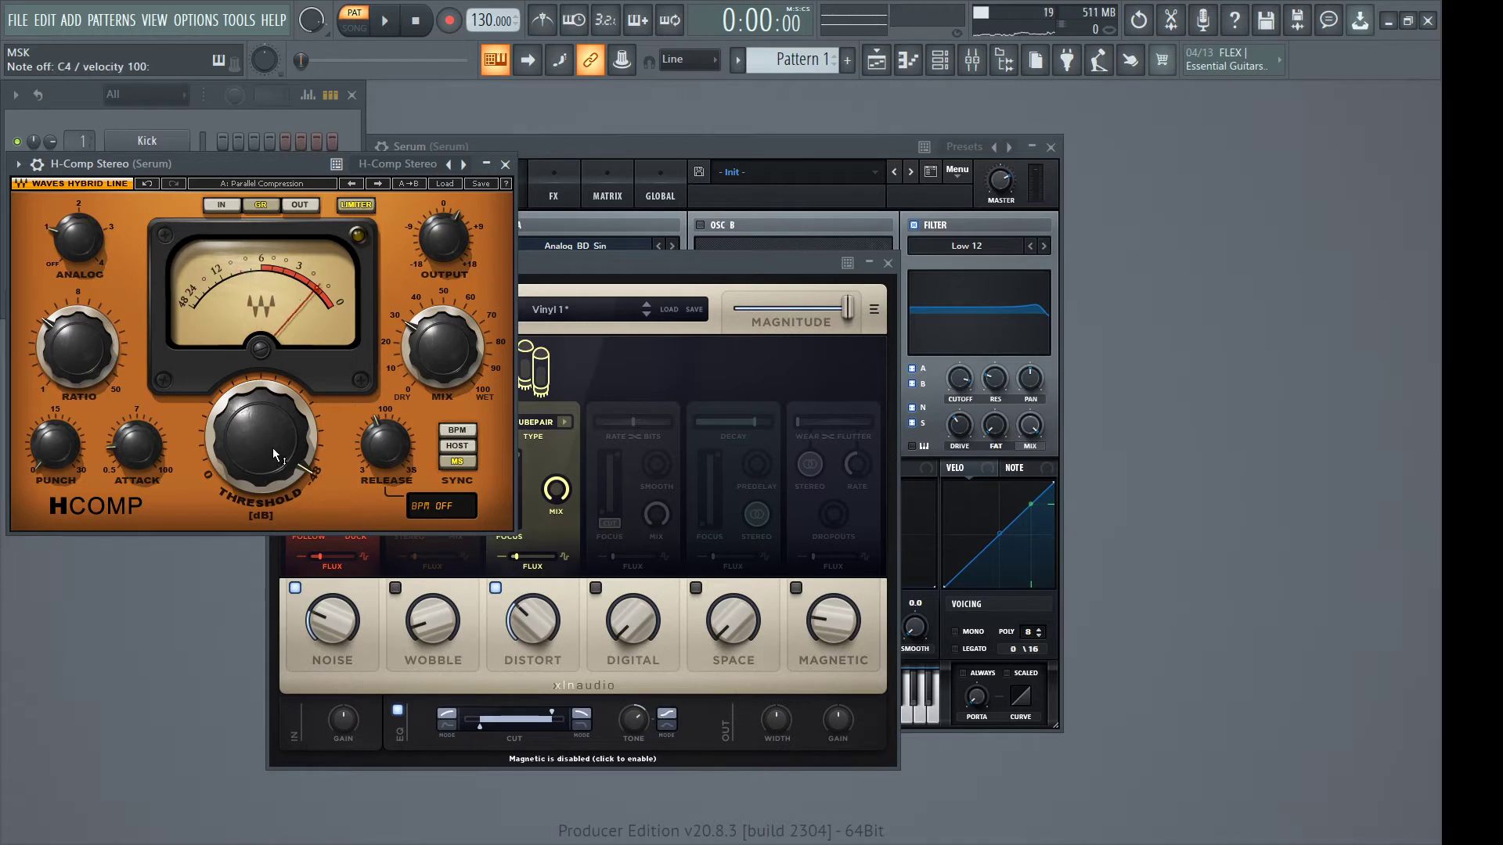
pyautogui.moveTo(261, 439)
pyautogui.mouseDown()
pyautogui.moveTo(260, 415)
pyautogui.moveTo(287, 444)
pyautogui.mouseUp()
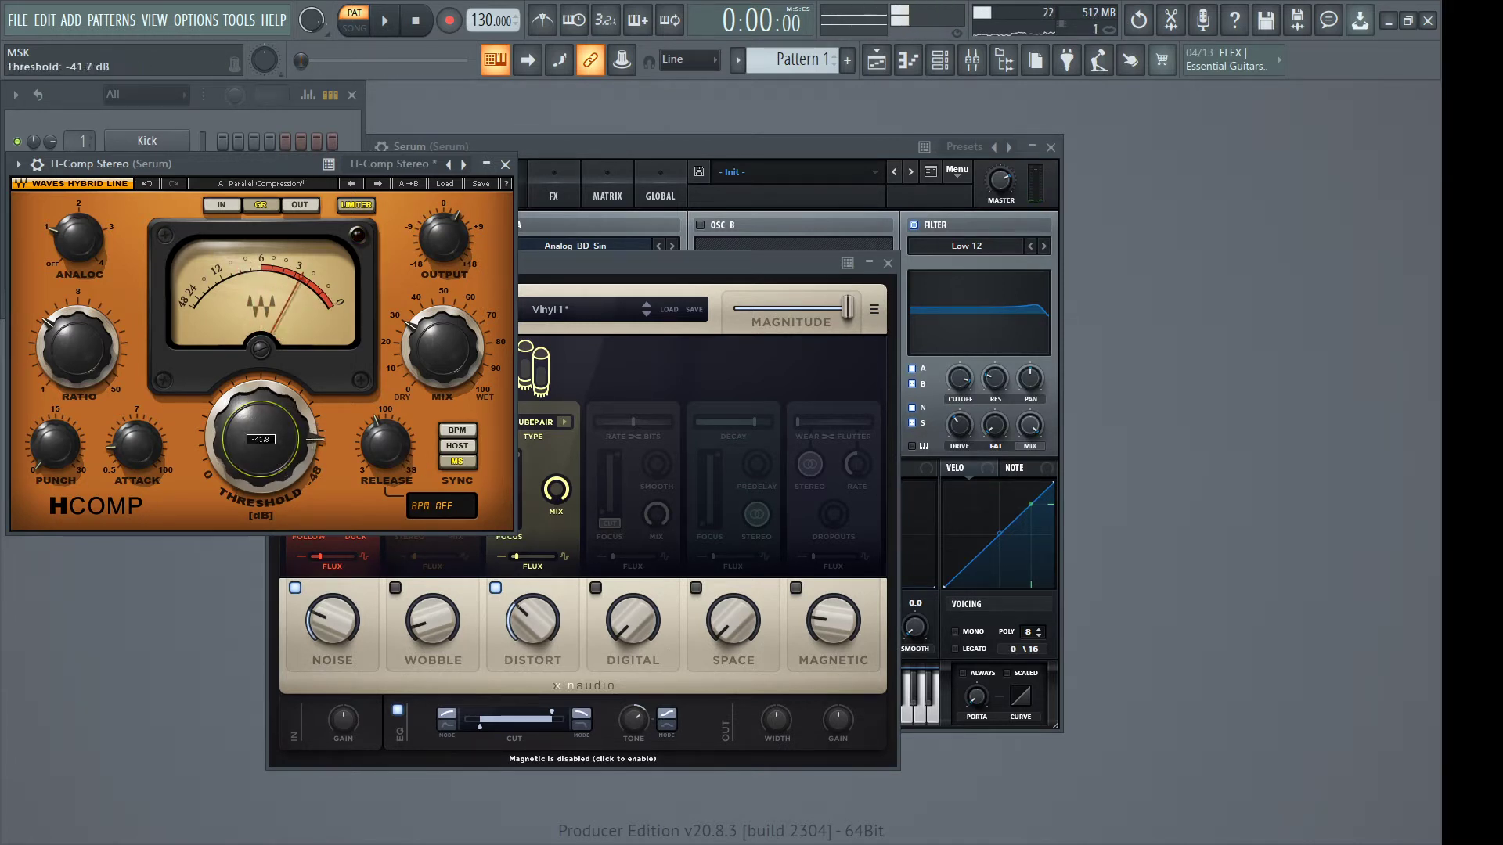
pyautogui.moveTo(442, 348); pyautogui.dragTo(429, 368)
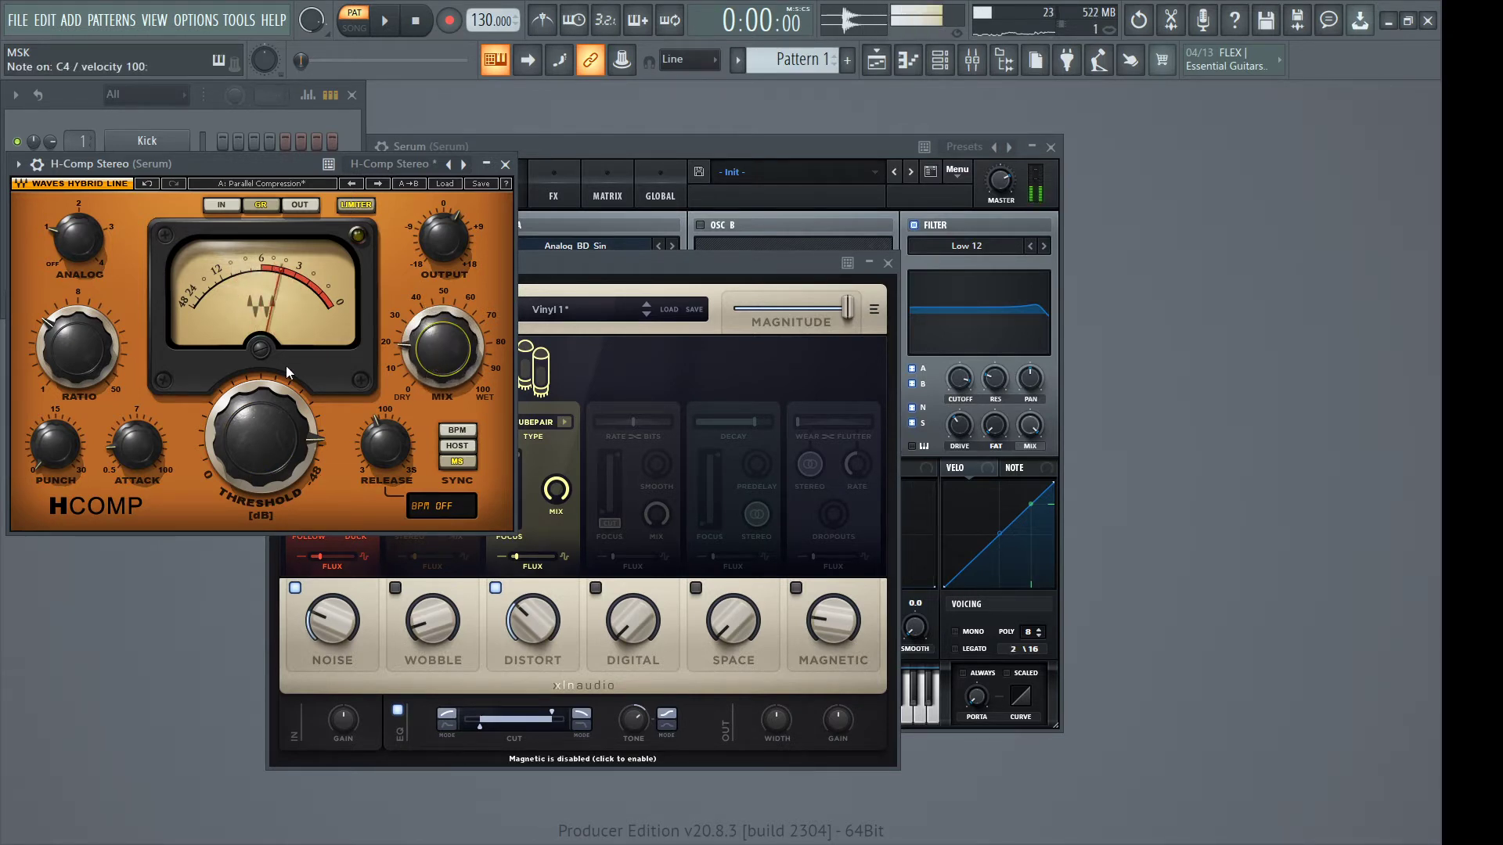
pyautogui.moveTo(54, 444); pyautogui.dragTo(55, 443)
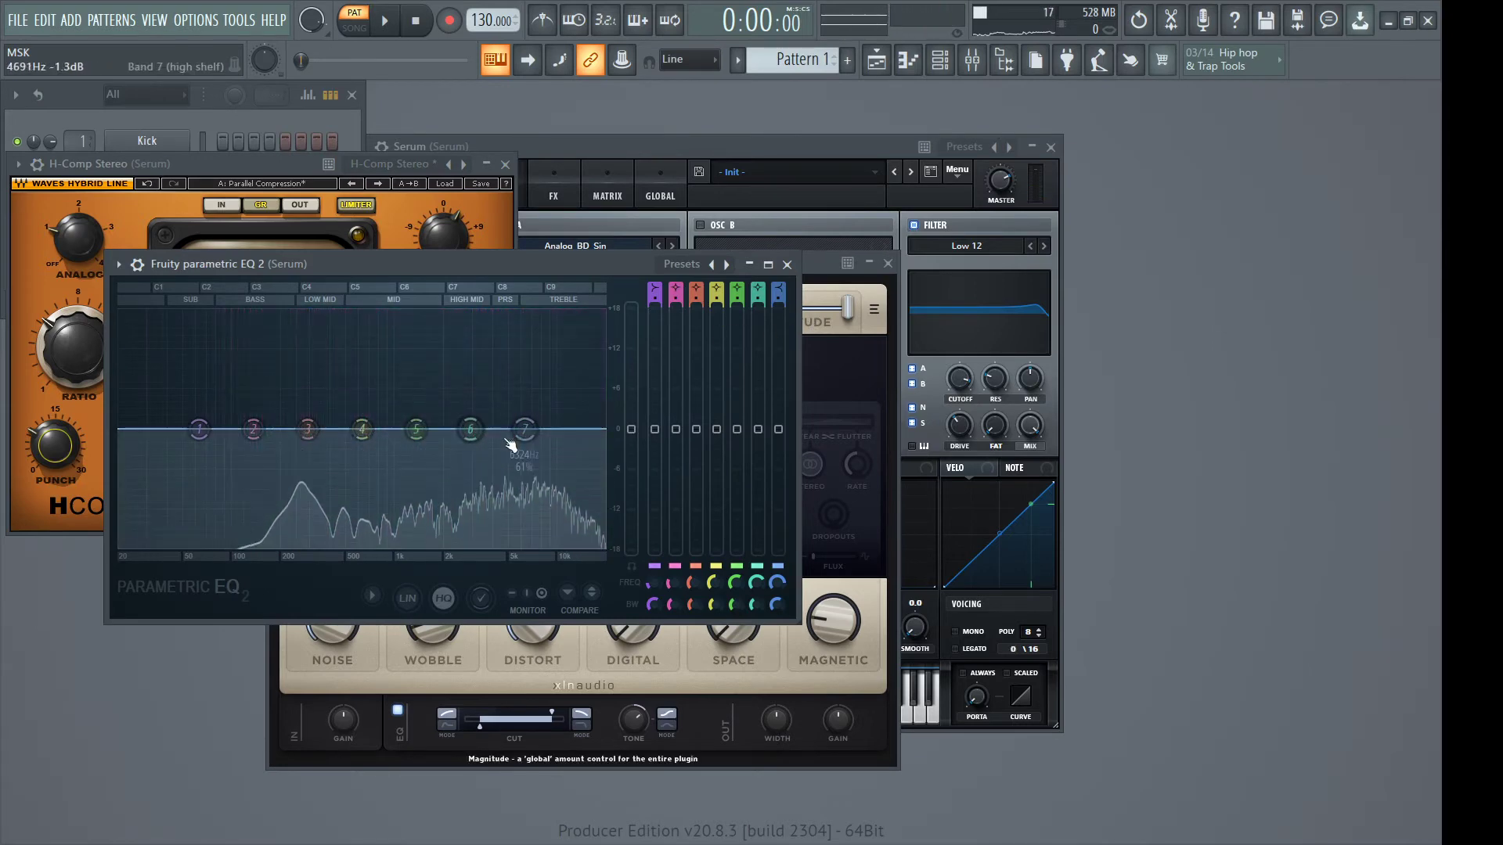
# Shape a second Fruity Parametric EQ 2: narrow cuts on bands 5 and 6, slight boosts on bands 4 and 7, and band 1 lowered
pyautogui.moveTo(524, 428); pyautogui.dragTo(536, 427)
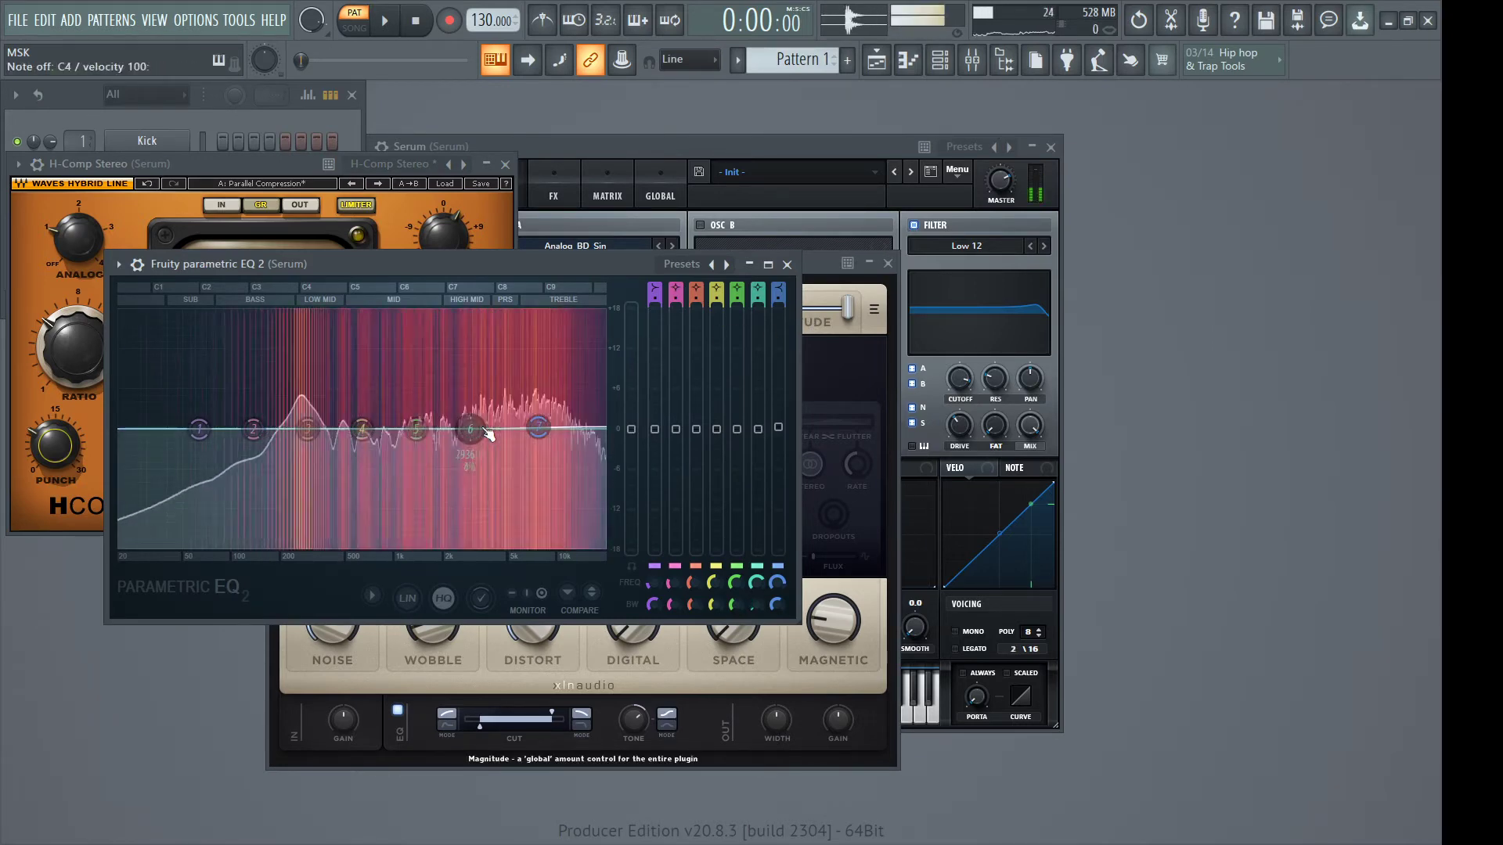
pyautogui.moveTo(490, 436); pyautogui.dragTo(389, 442)
pyautogui.scroll(-5, 389, 436)
pyautogui.scroll(-2, 389, 442)
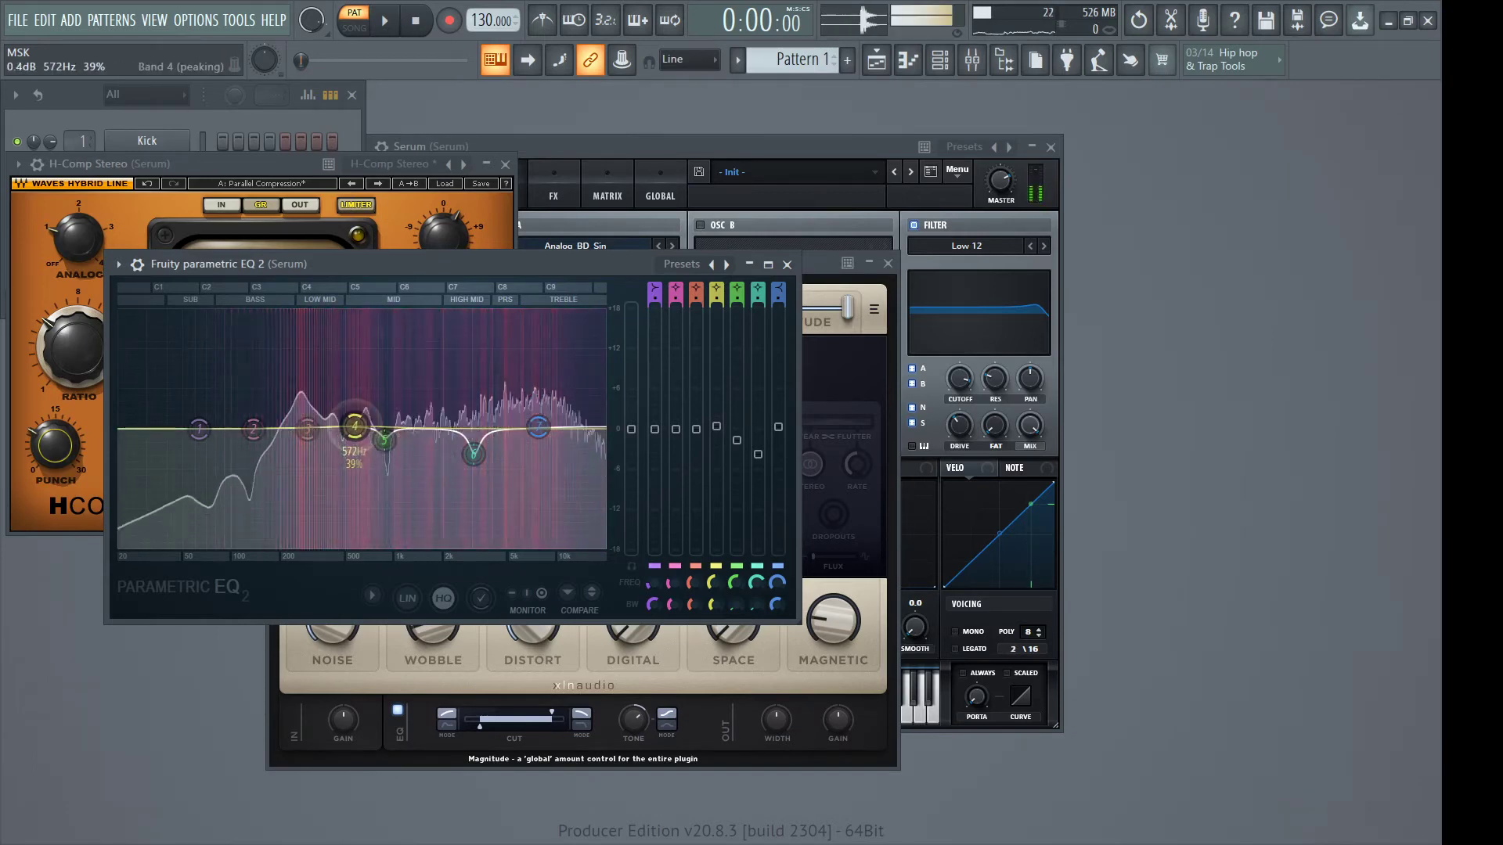
pyautogui.moveTo(355, 428); pyautogui.dragTo(437, 422)
pyautogui.moveTo(199, 428); pyautogui.dragTo(206, 526)
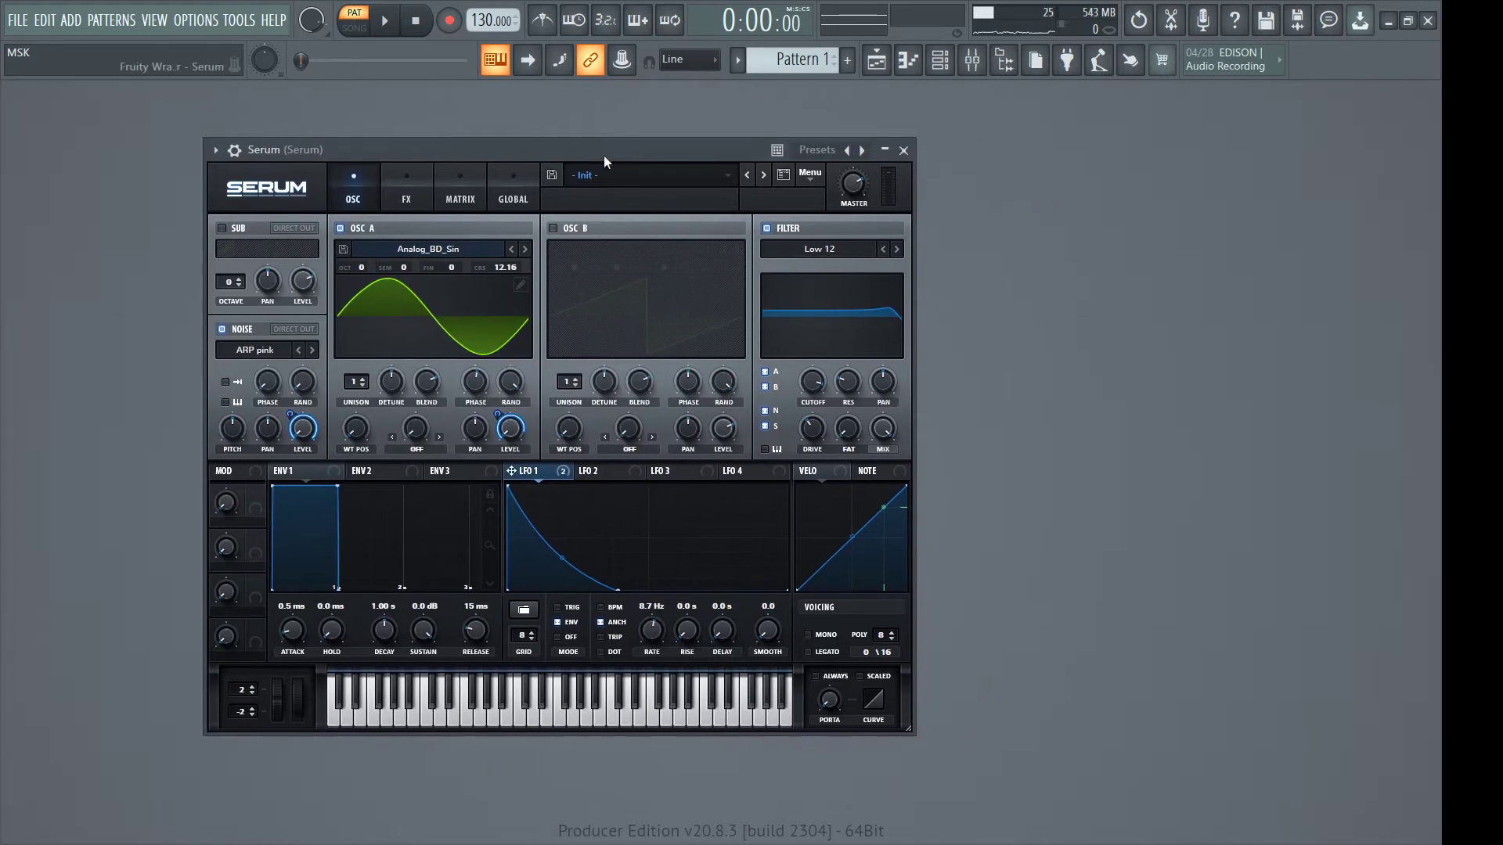
# Reposition the Serum window, then raise RC-20's noise follow, set its duck to 100% and switch to the next noise type
pyautogui.moveTo(604, 155); pyautogui.dragTo(660, 158)
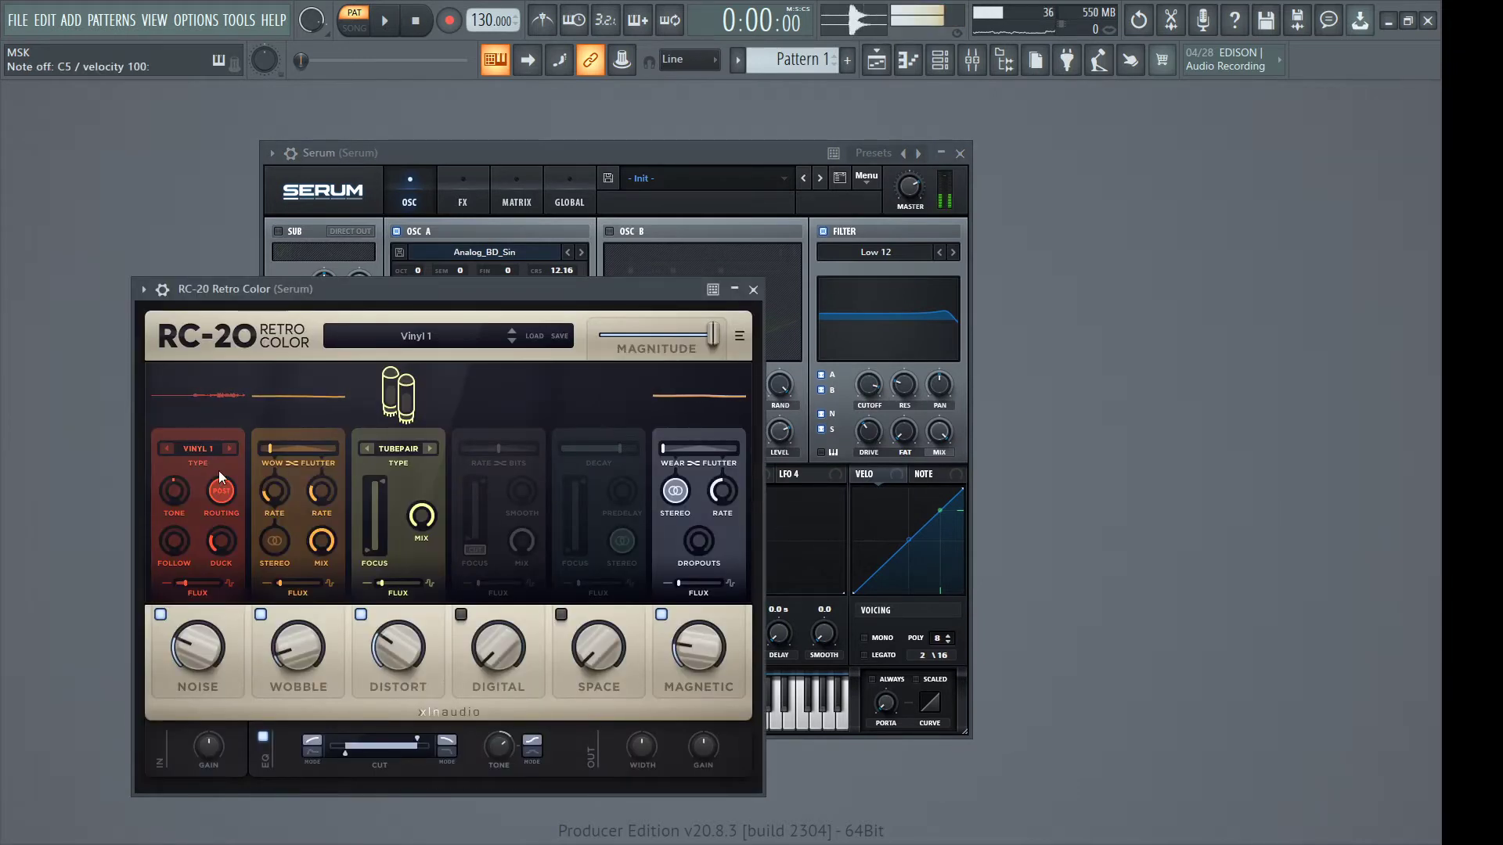
pyautogui.moveTo(174, 540); pyautogui.dragTo(222, 556)
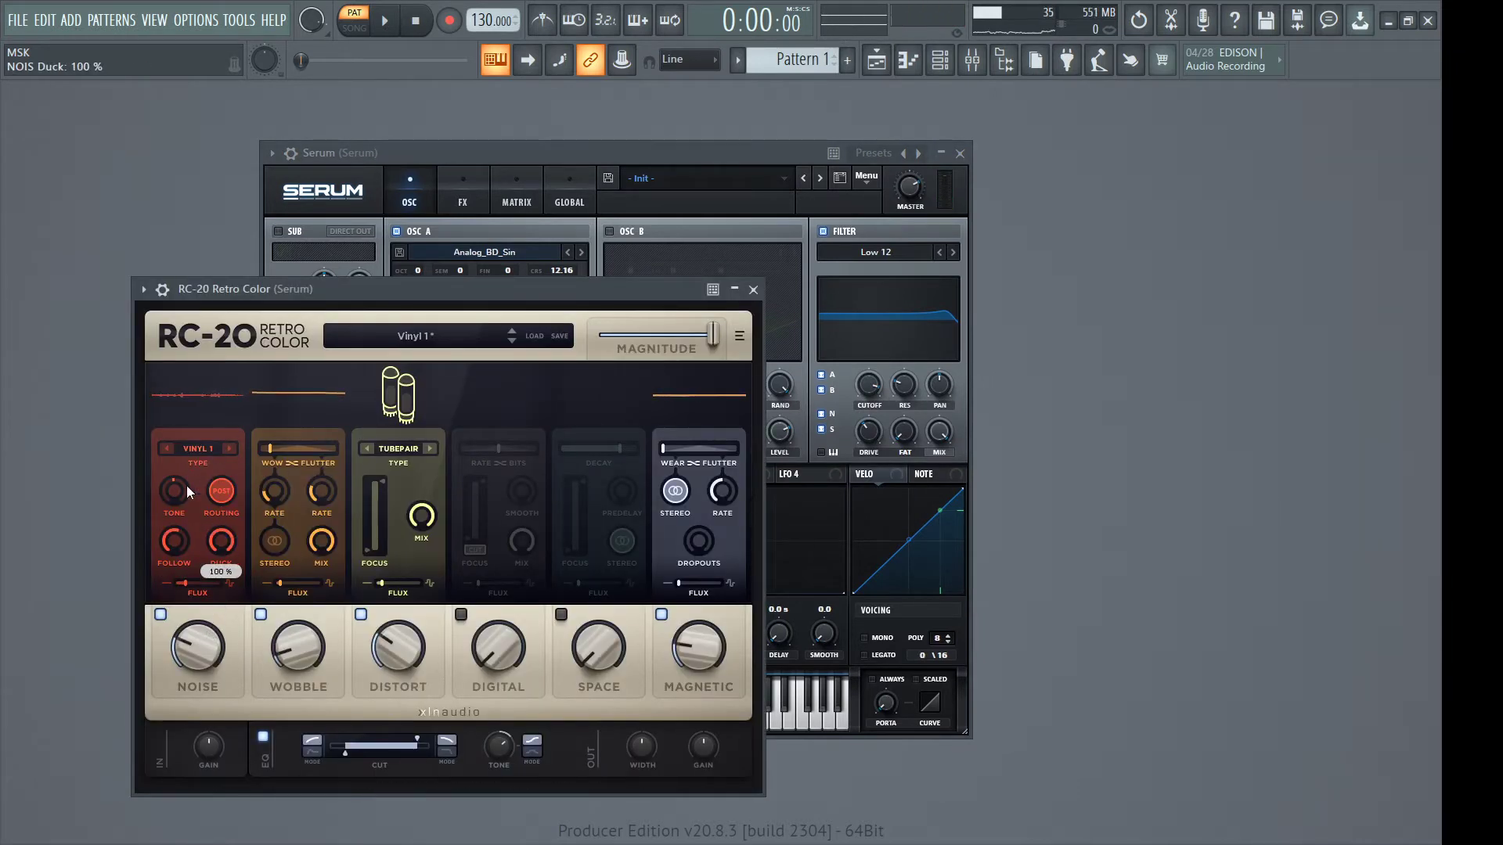
pyautogui.click(231, 448)
# Browse RC-20's XLN Audio presets and audition Transmitting From Space, the Sampler presets and Sad Piano
pyautogui.click(411, 335)
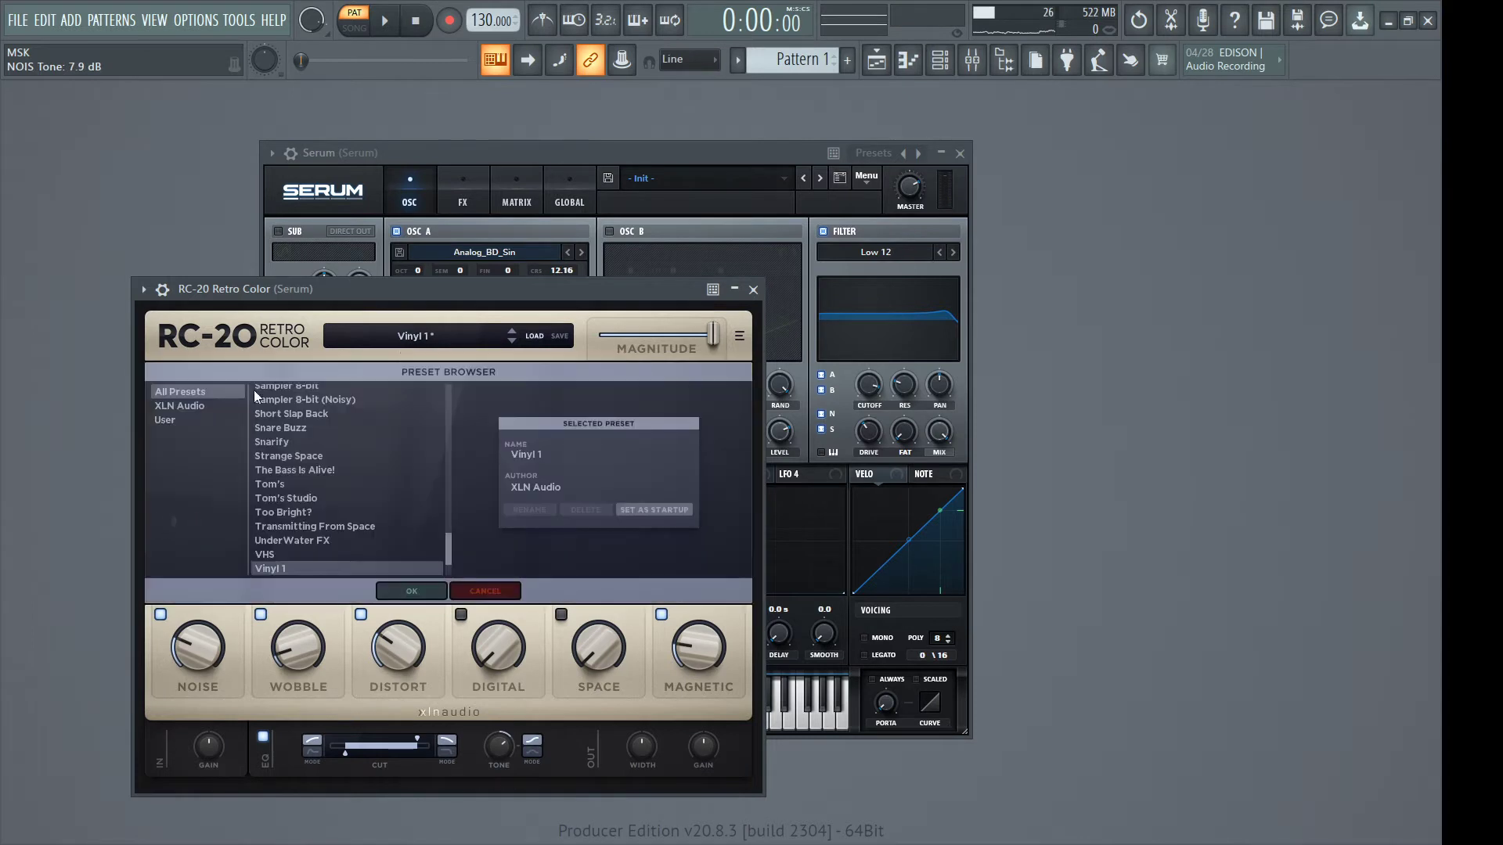
pyautogui.click(190, 406)
pyautogui.click(290, 484)
pyautogui.scroll(2, 286, 474)
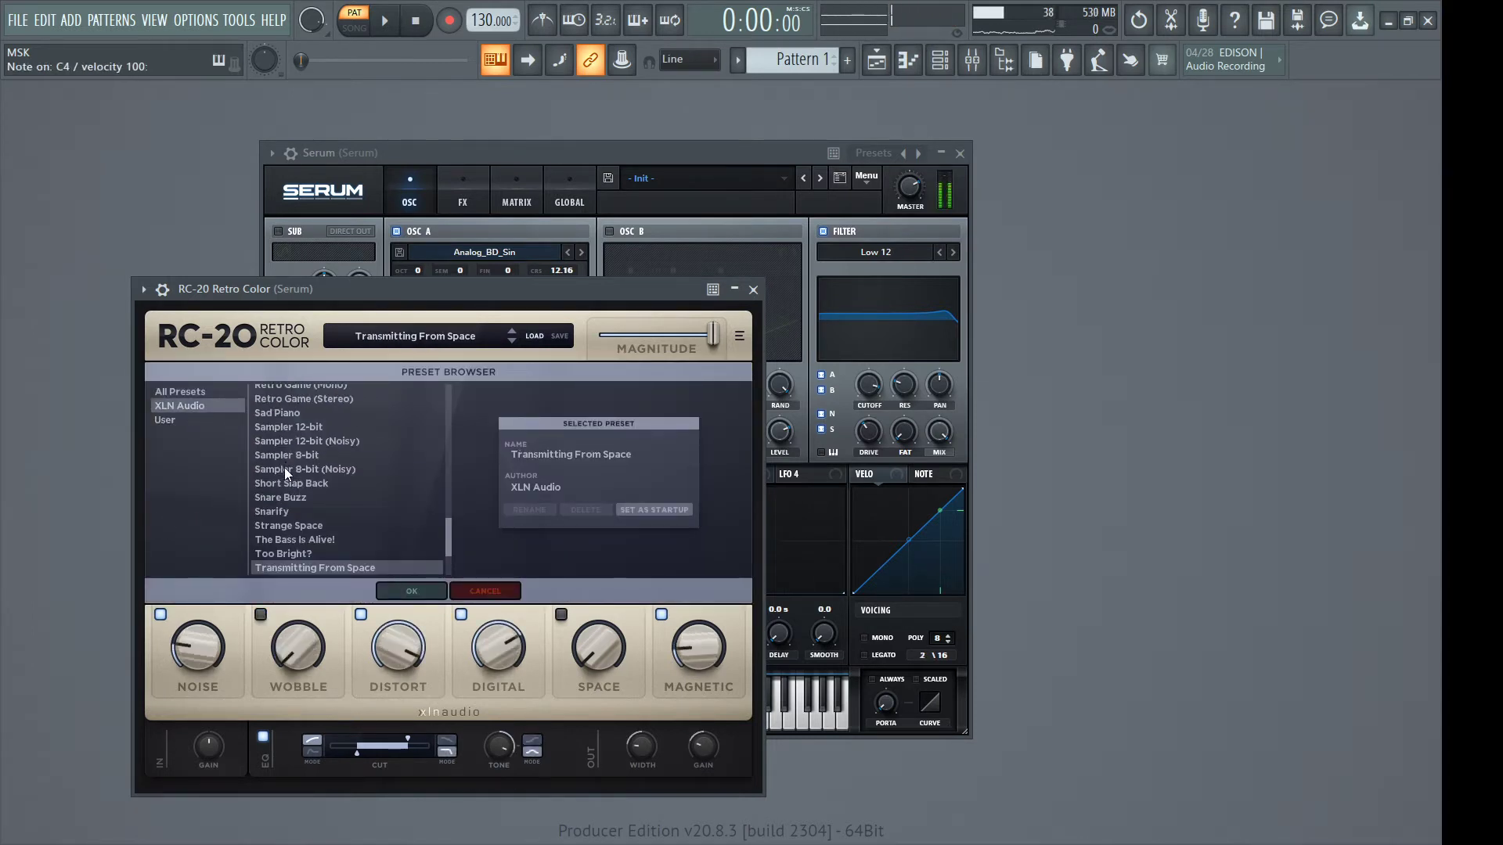
pyautogui.click(285, 468)
pyautogui.click(292, 440)
pyautogui.scroll(2, 299, 452)
pyautogui.click(295, 462)
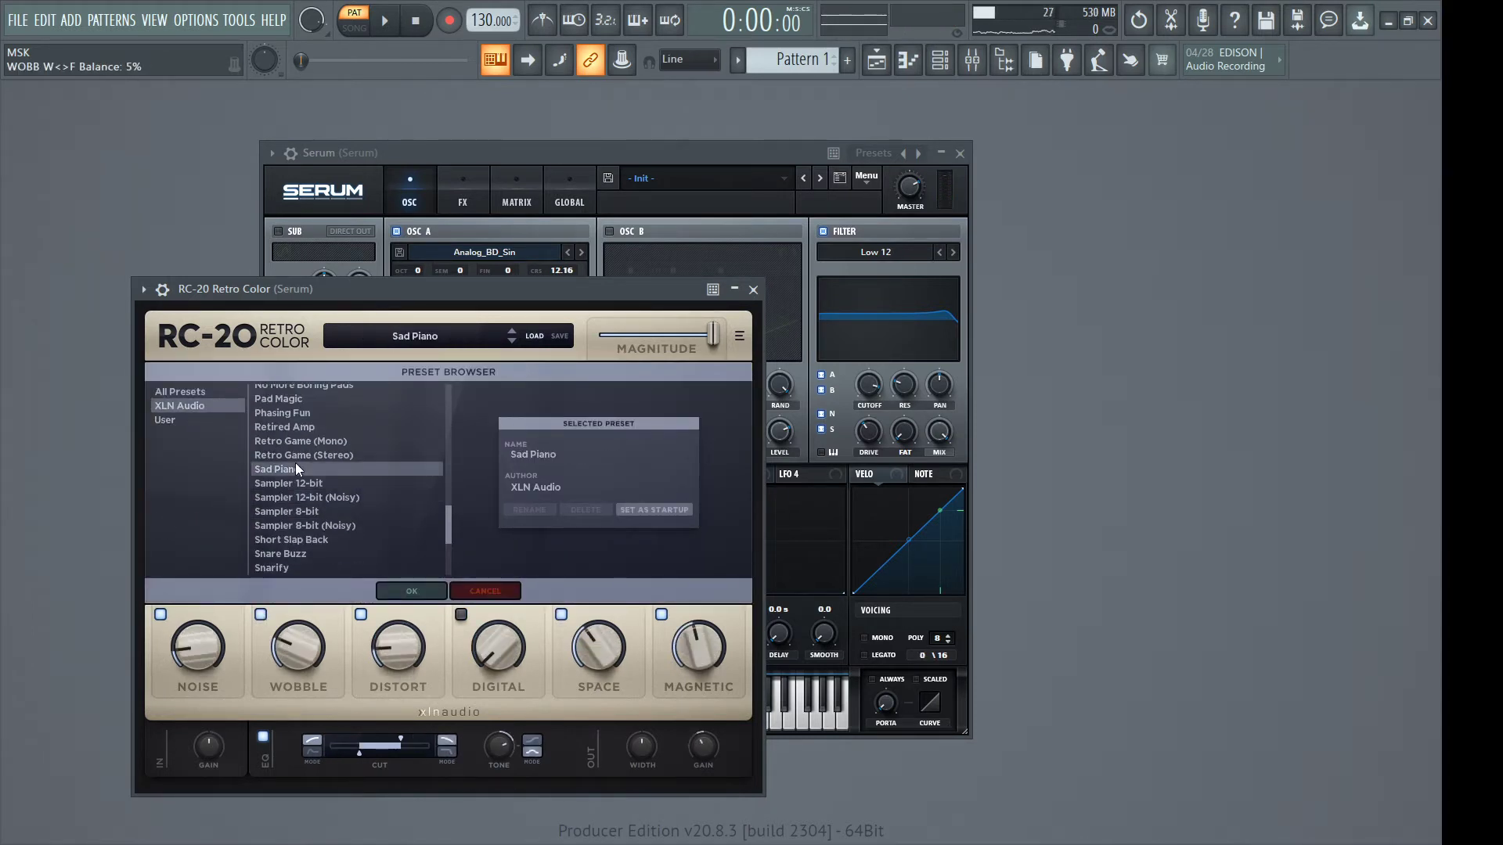
# Audition presets further up the XLN Audio list, including Magnitude Transition 2 and Hotline Phase
pyautogui.scroll(2, 307, 490)
pyautogui.click(307, 490)
pyautogui.scroll(2, 306, 490)
pyautogui.click(307, 496)
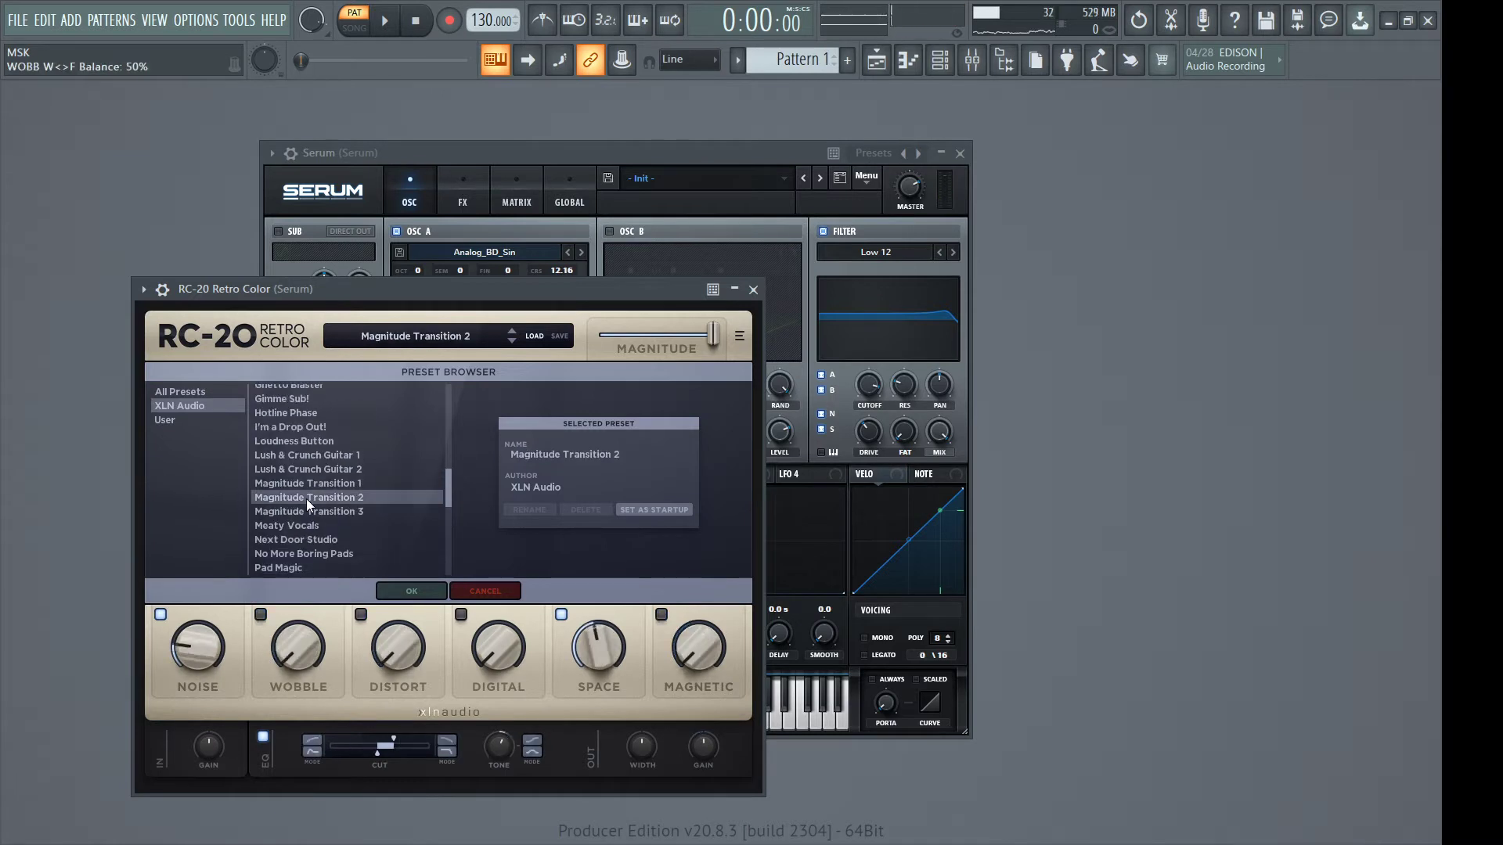
pyautogui.scroll(2, 307, 500)
pyautogui.click(306, 499)
pyautogui.scroll(2, 307, 499)
pyautogui.scroll(-2, 313, 545)
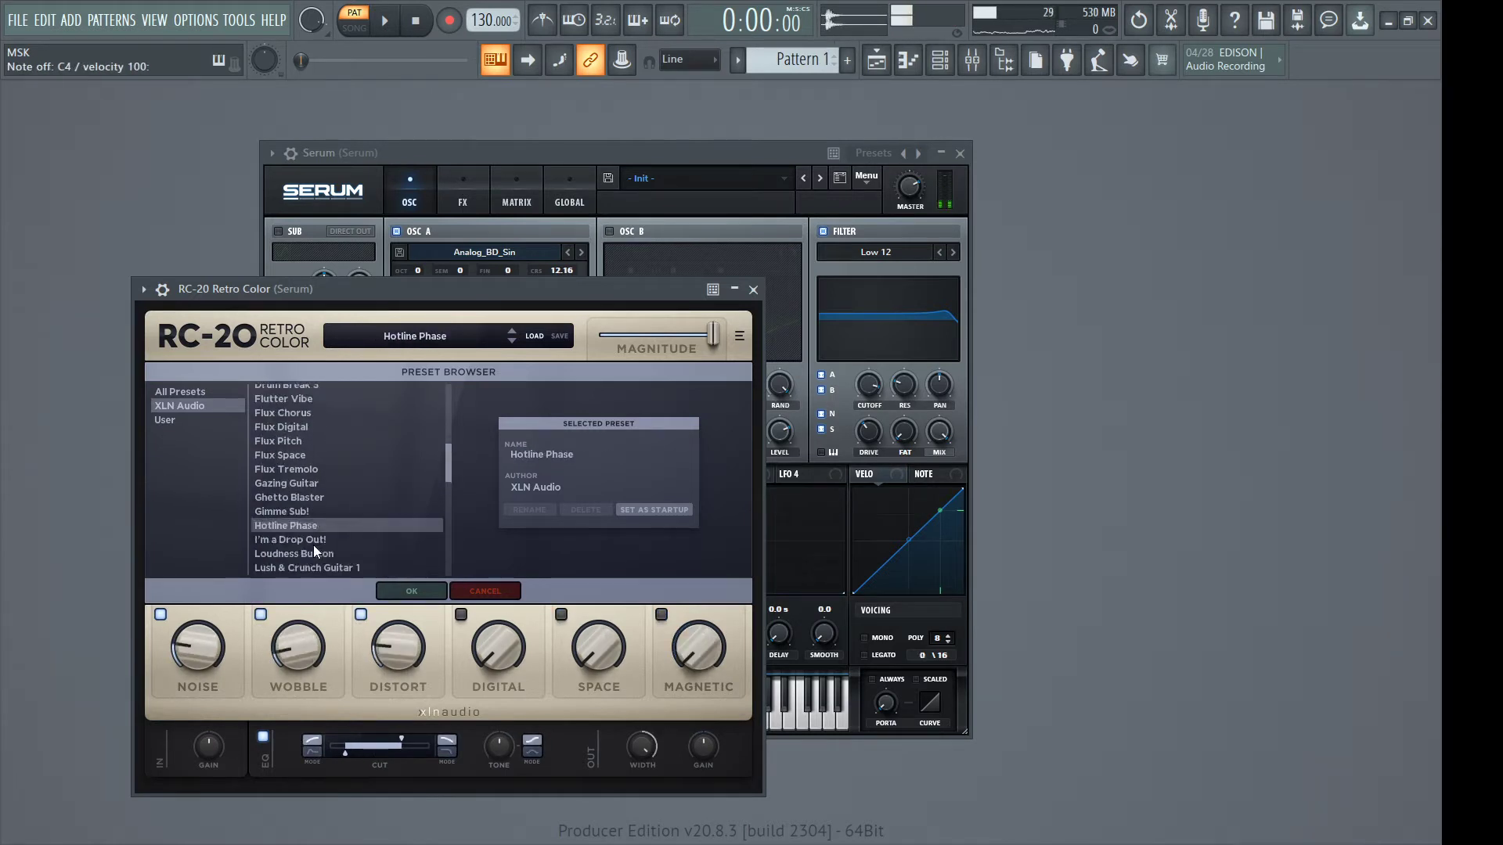
# Audition the presets I'm a Drop Out!, Loudness Button and Gazing Guitar
pyautogui.click(313, 540)
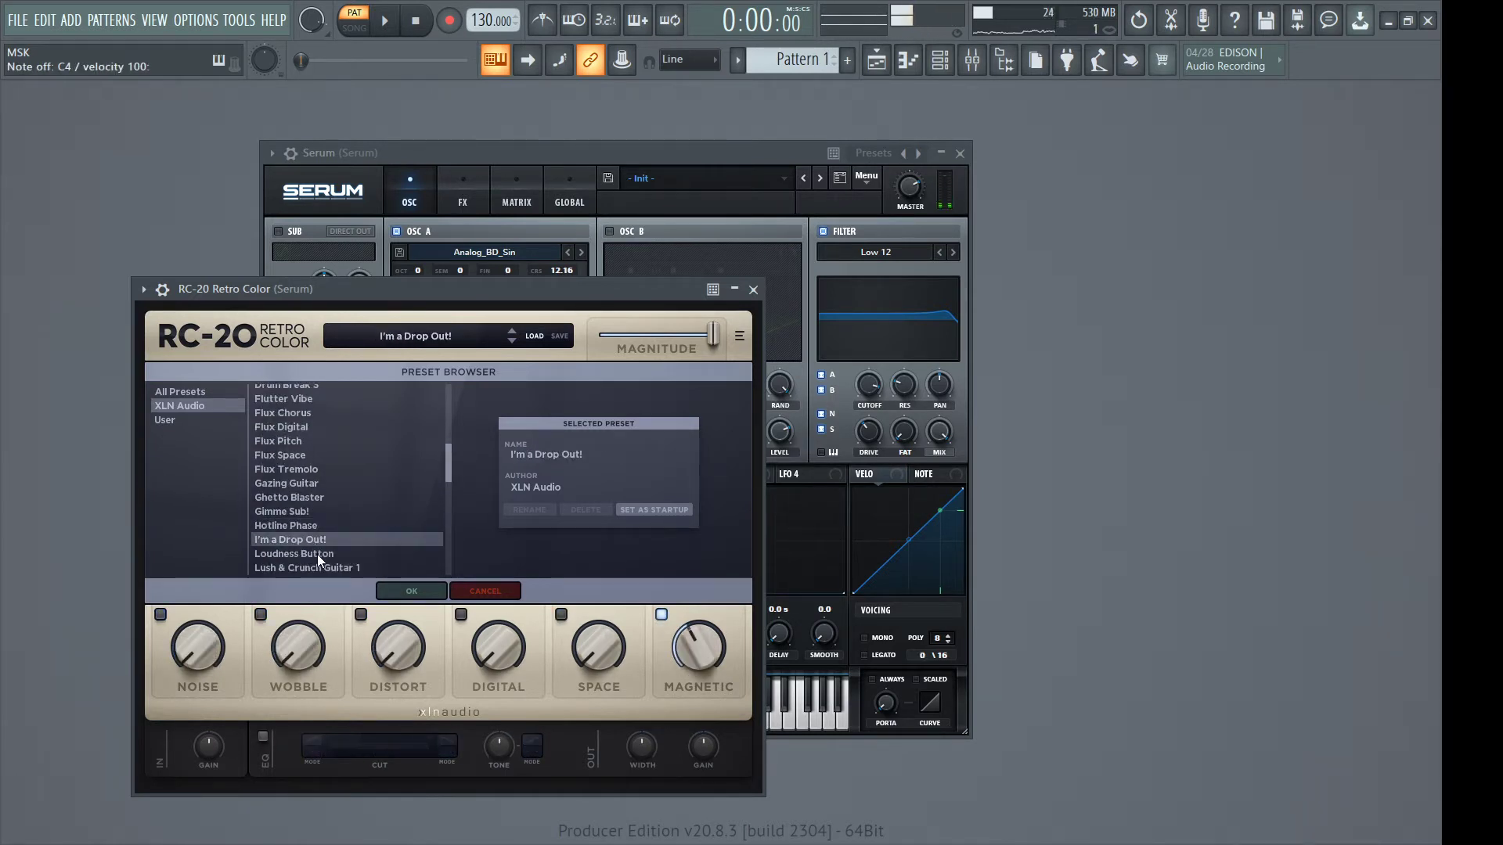
pyautogui.click(317, 554)
pyautogui.scroll(2, 318, 515)
pyautogui.click(318, 513)
pyautogui.click(307, 493)
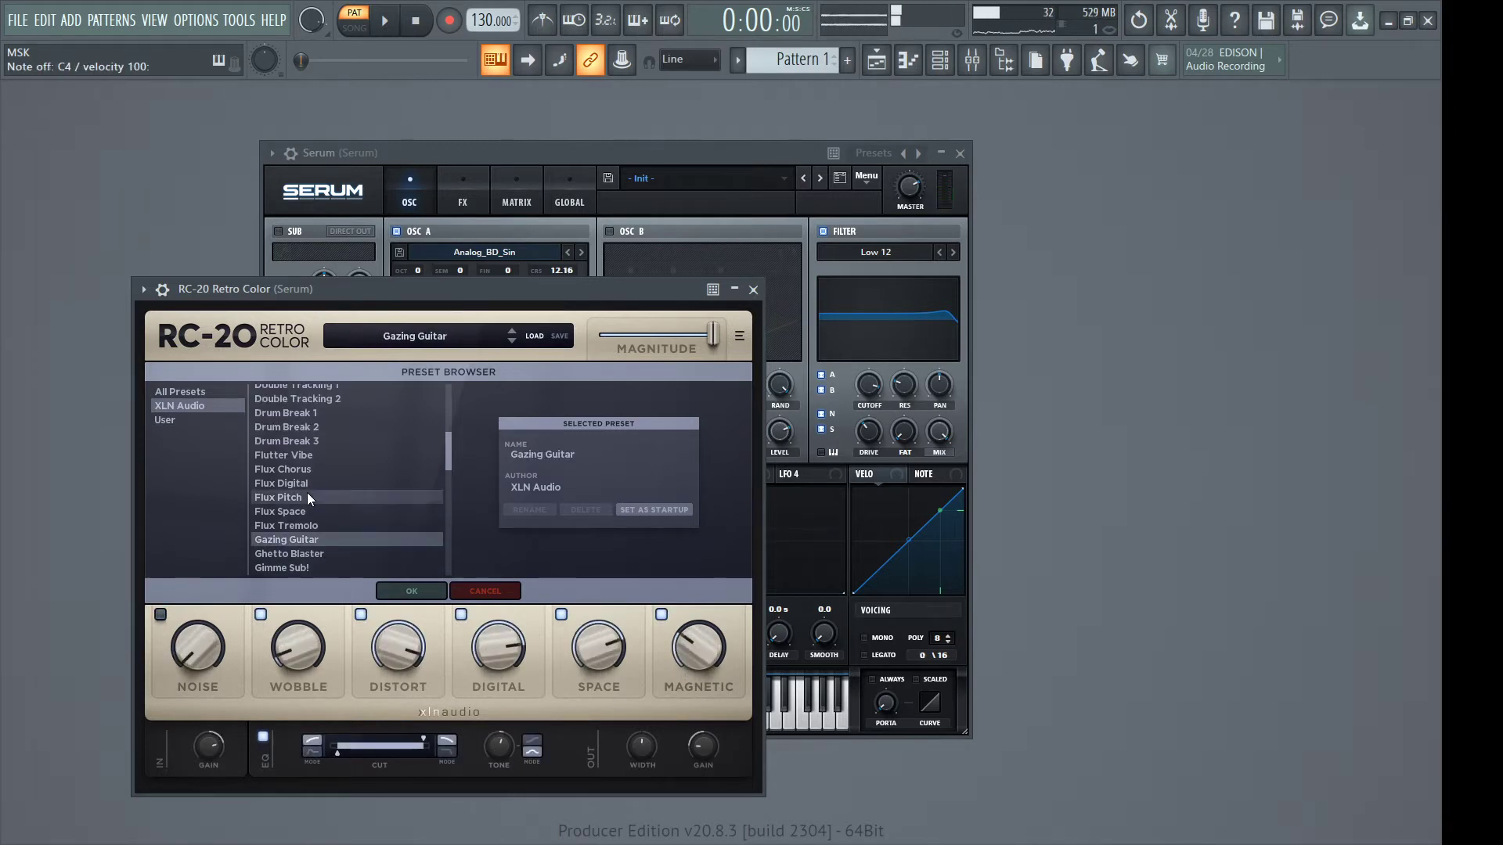
# Audition the drum break and distortion presets, including Drum Break 2, Dist Fat Iron and Dist Bright Tubes
pyautogui.scroll(3, 307, 493)
pyautogui.click(317, 540)
pyautogui.click(319, 515)
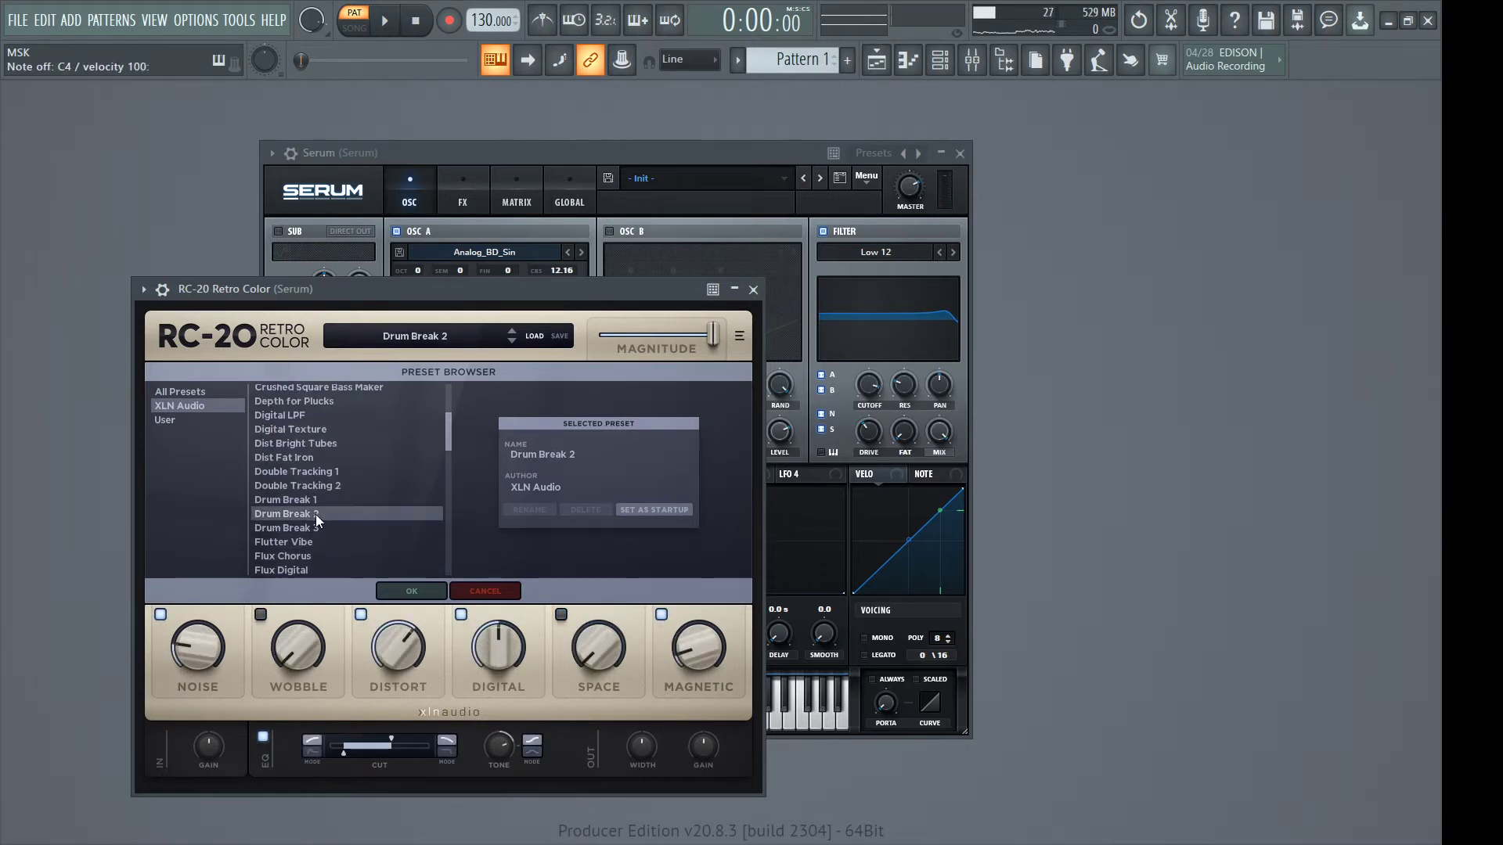
pyautogui.click(305, 502)
pyautogui.click(290, 458)
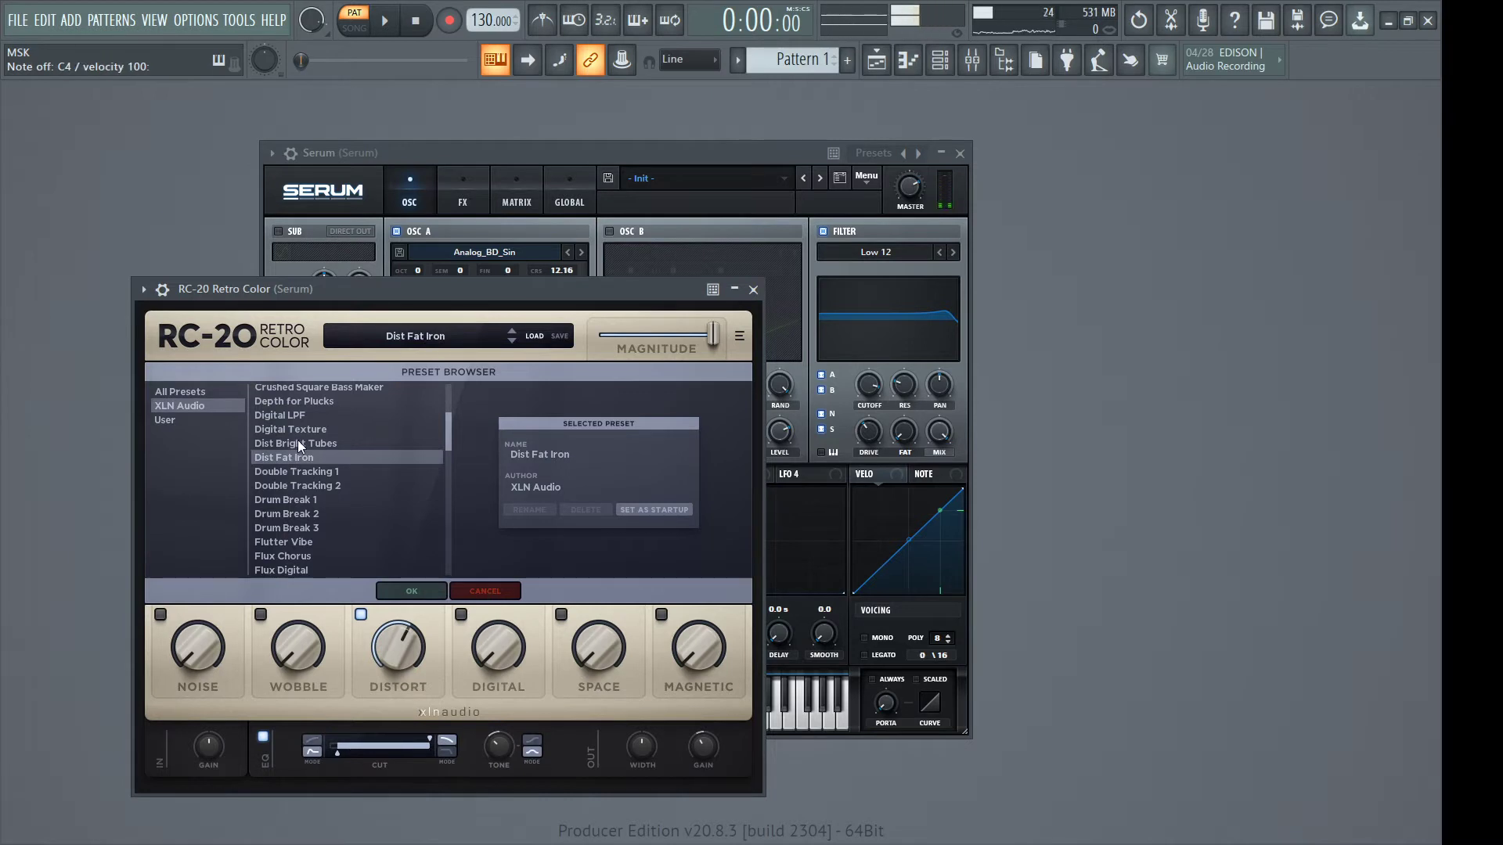
pyautogui.click(299, 442)
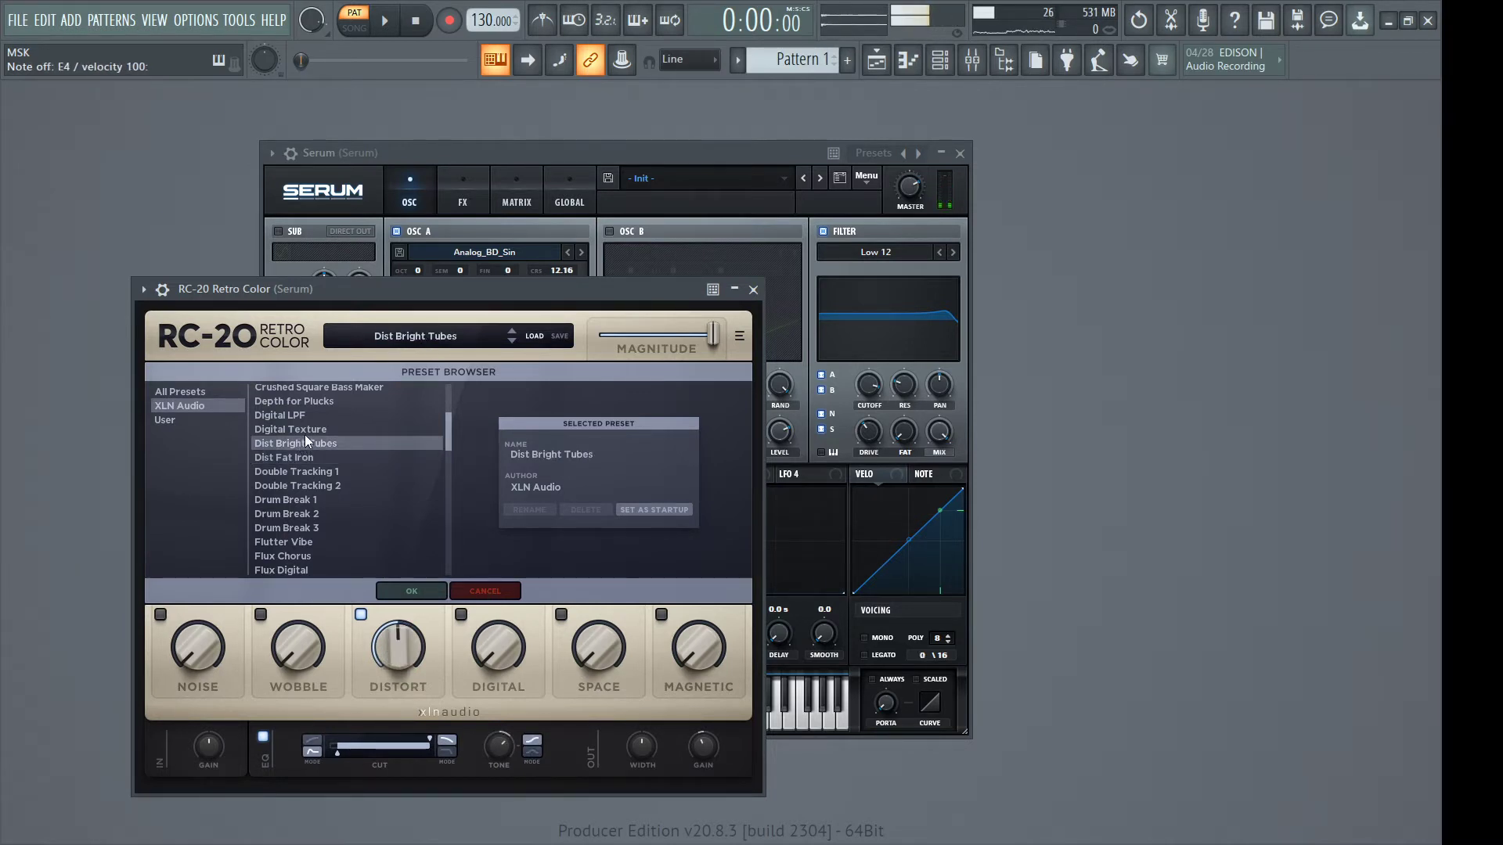
# Compare Crushed Guitar Fuzz, Cassette 1st Generation, Dist Bright Tubes and Snare Buzz in the preset list
pyautogui.scroll(3, 311, 511)
pyautogui.click(312, 507)
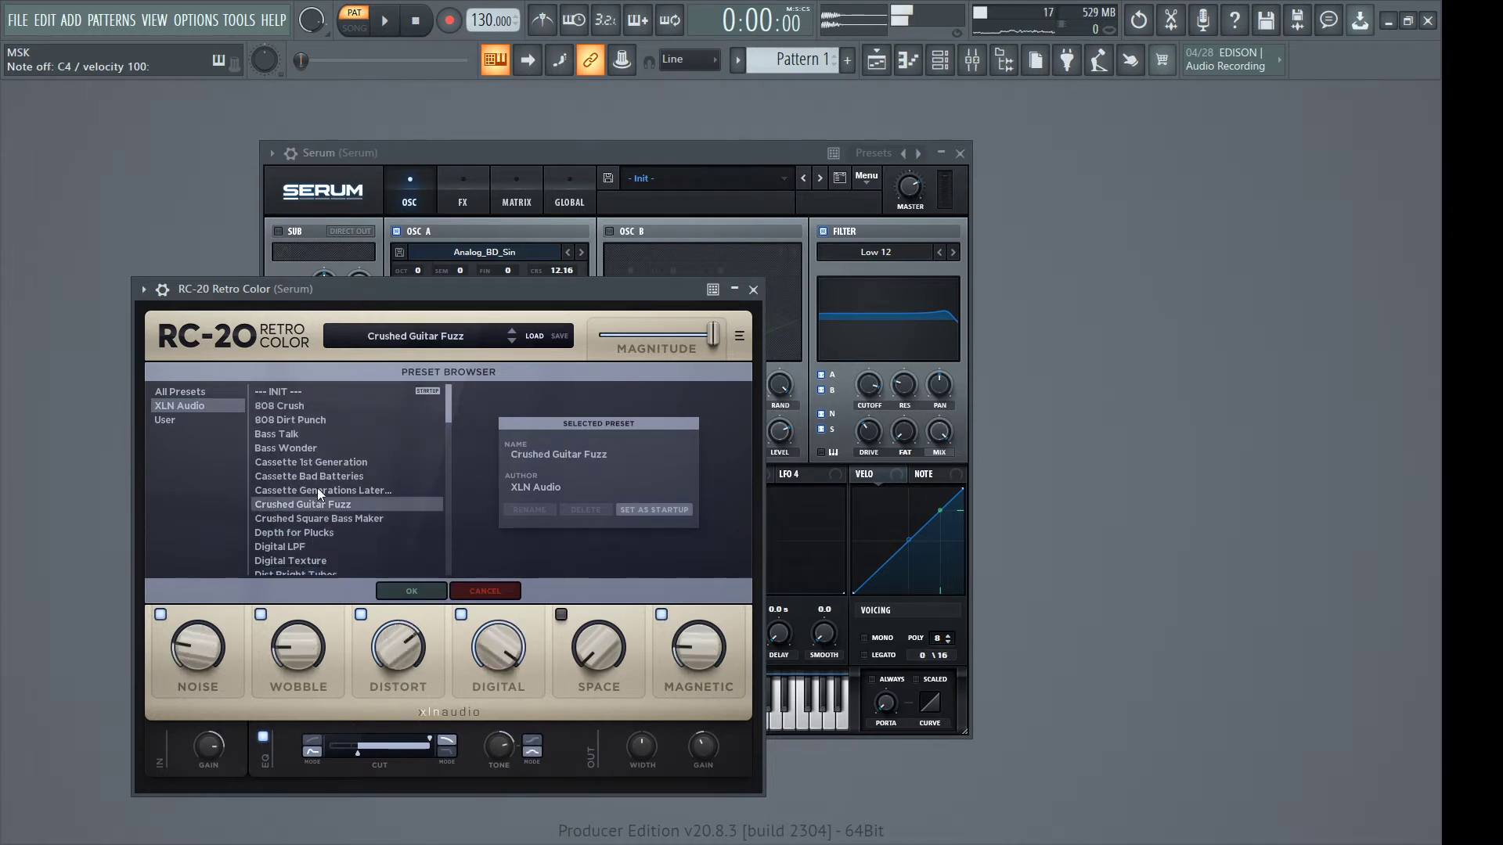
pyautogui.click(315, 463)
pyautogui.scroll(-3, 315, 463)
pyautogui.click(315, 464)
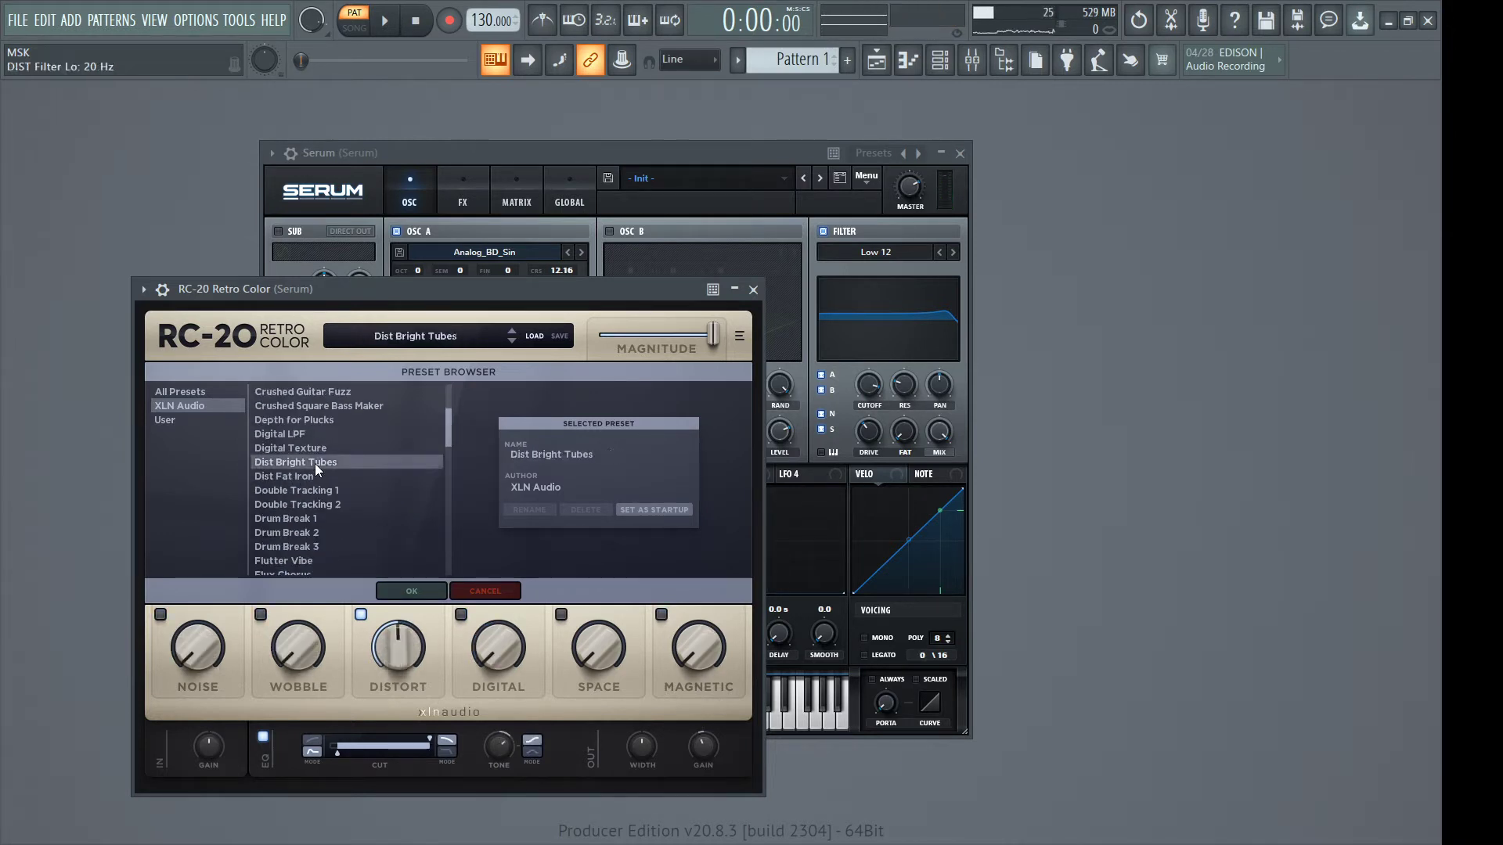
pyautogui.scroll(-12, 315, 463)
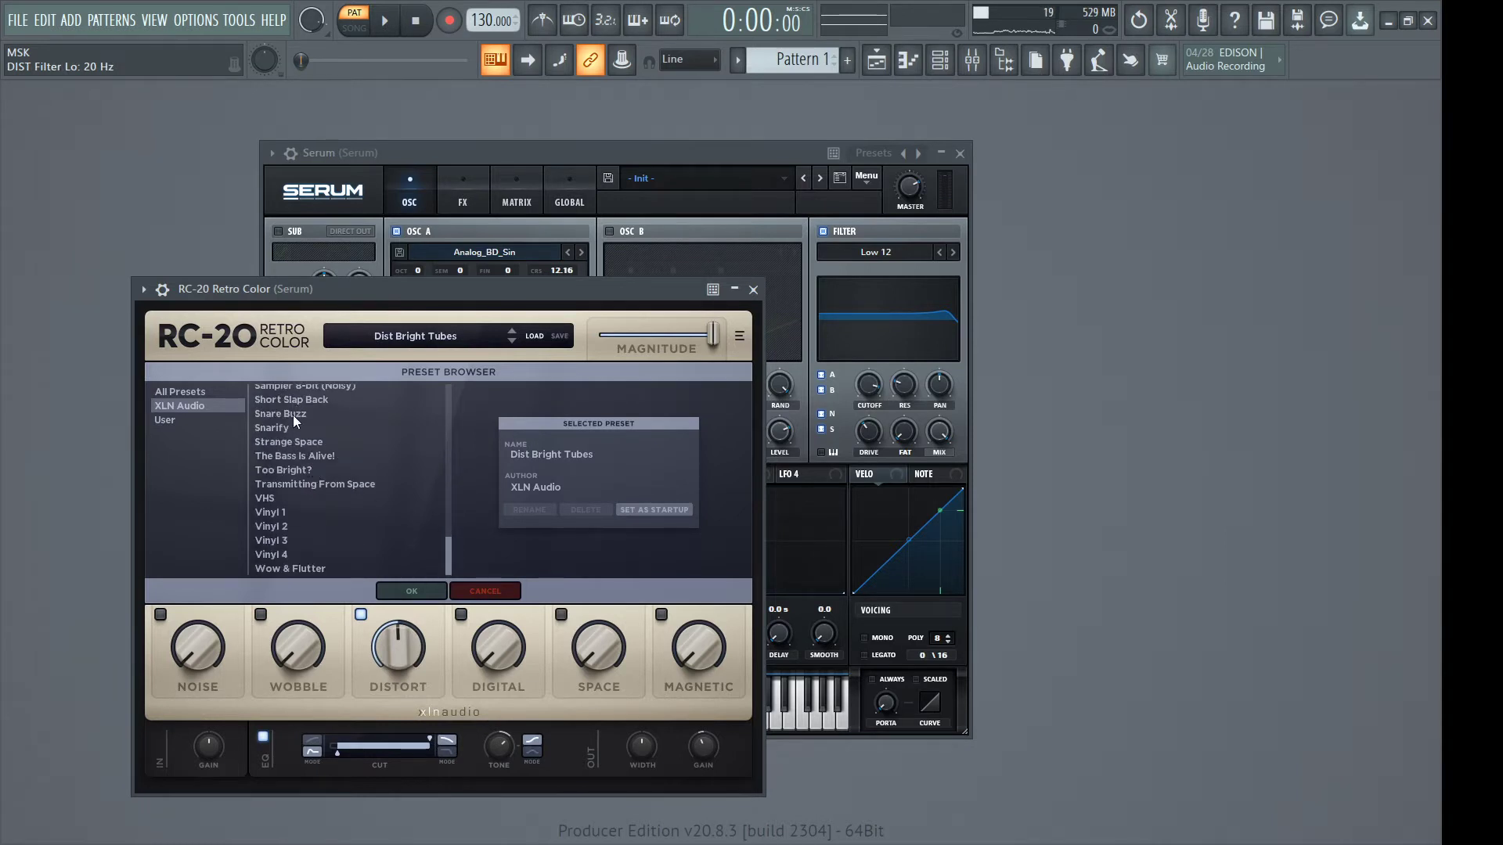
pyautogui.click(294, 414)
pyautogui.scroll(1, 309, 463)
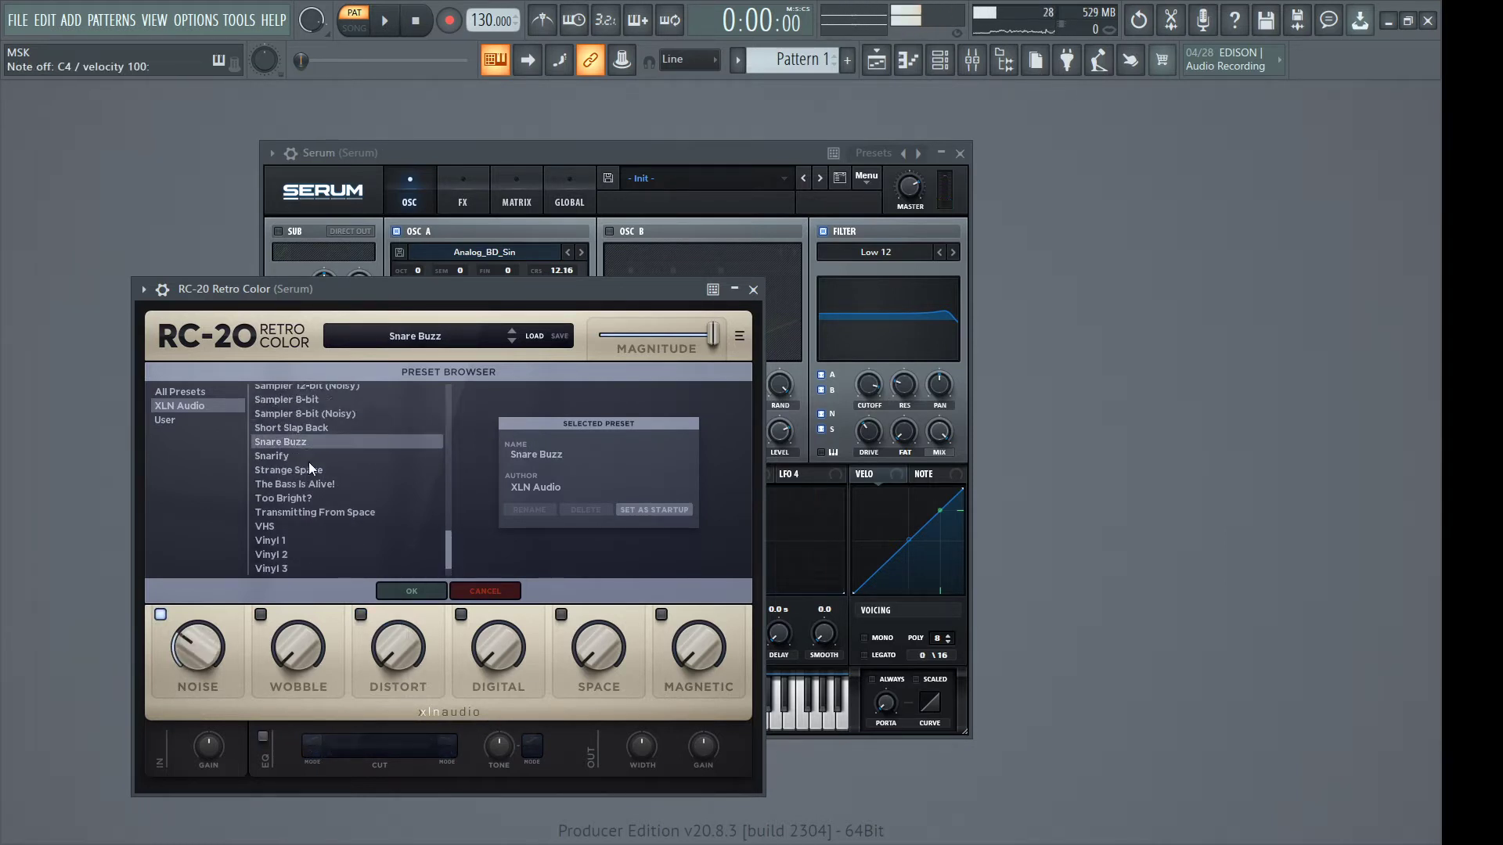
pyautogui.scroll(2, 311, 429)
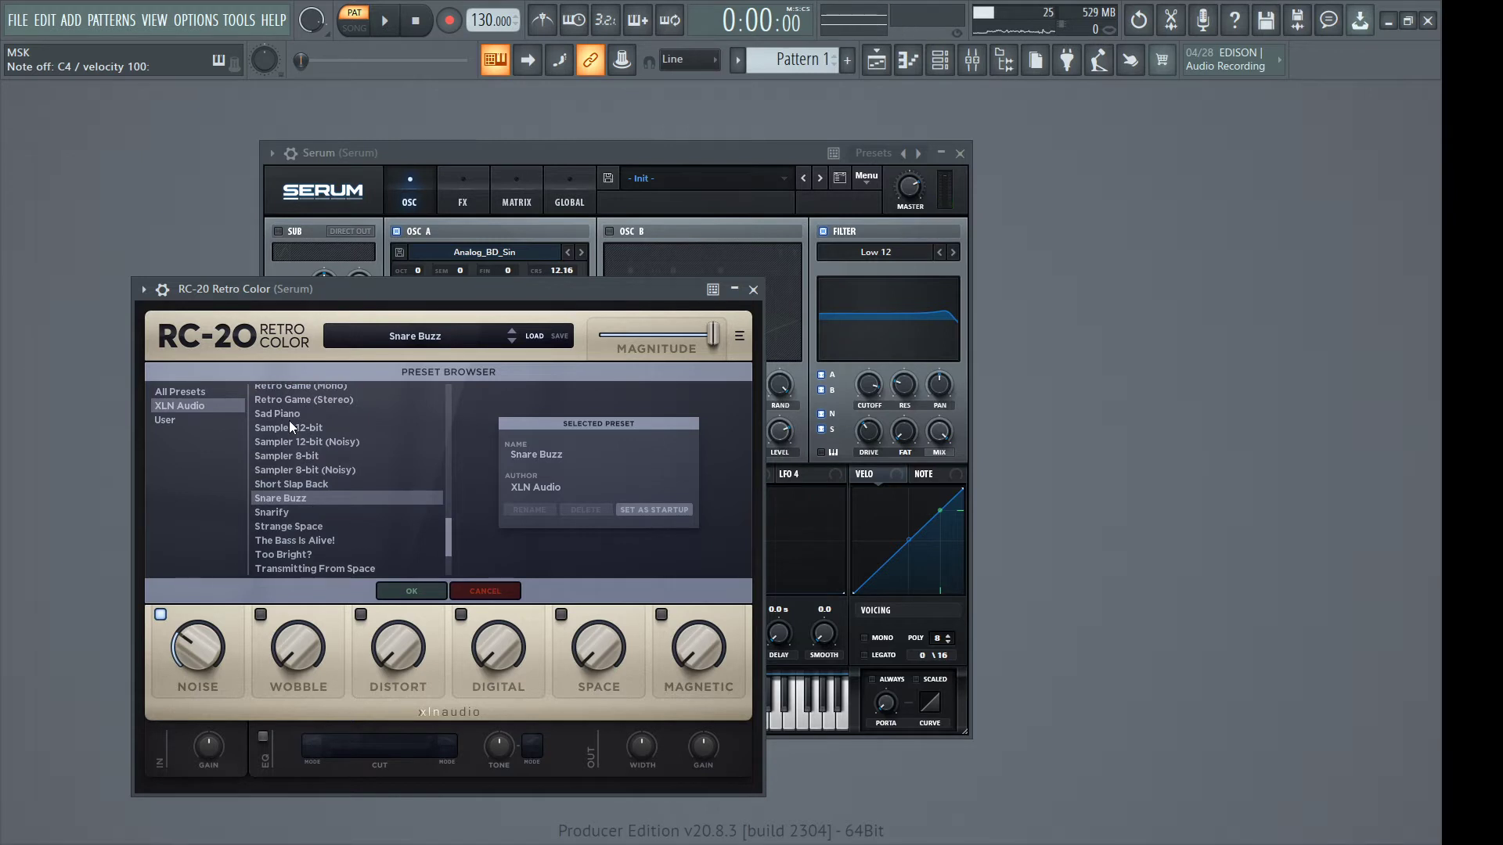
# Compare Sad Piano and the 8-bit and 12-bit Sampler presets, and load Sampler 12-bit (Noisy)
pyautogui.click(290, 415)
pyautogui.click(301, 429)
pyautogui.click(308, 455)
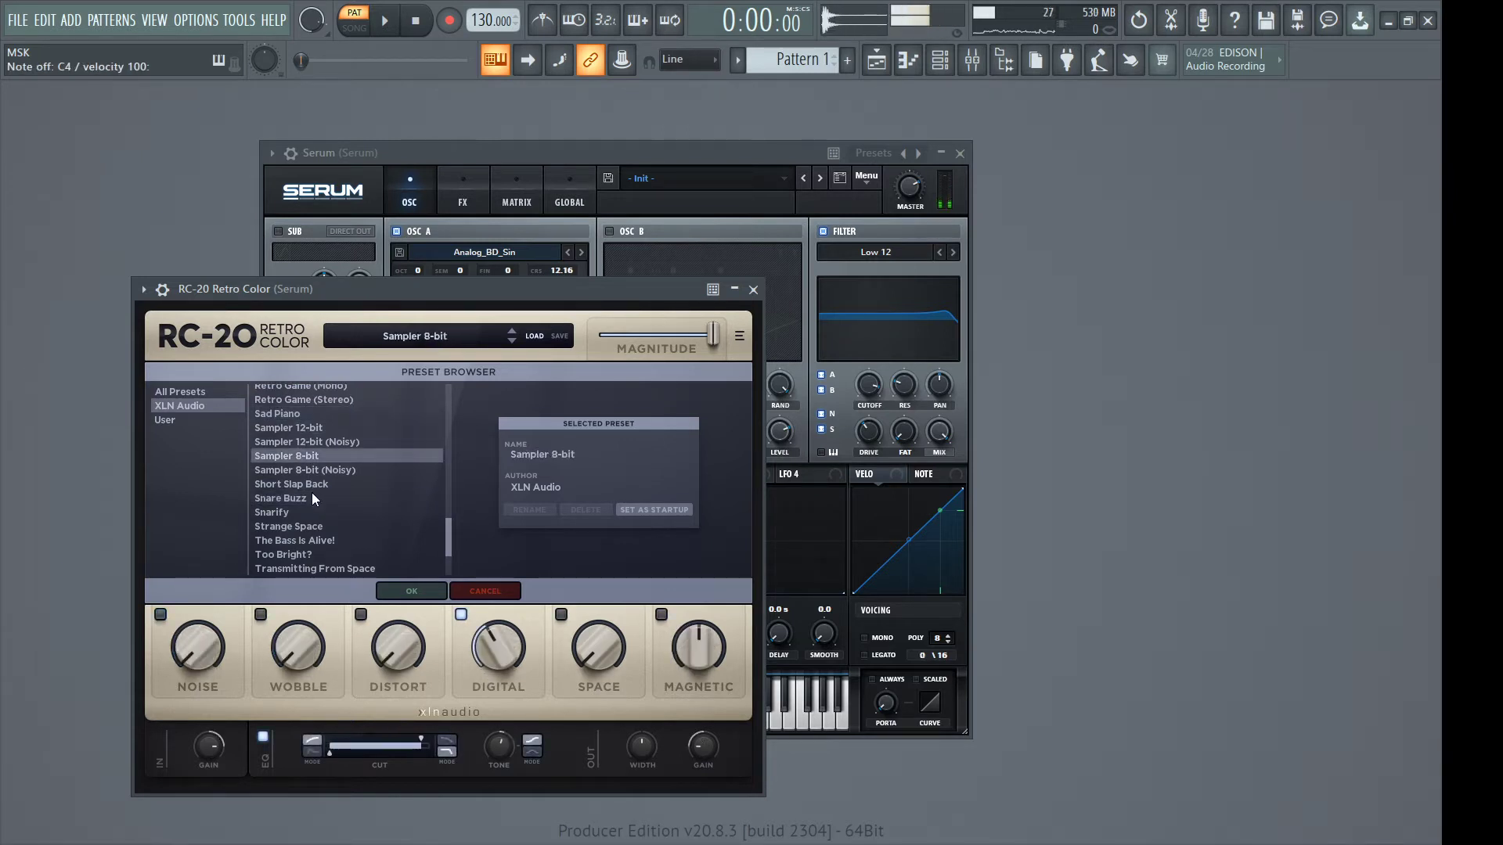
pyautogui.click(316, 470)
pyautogui.click(318, 431)
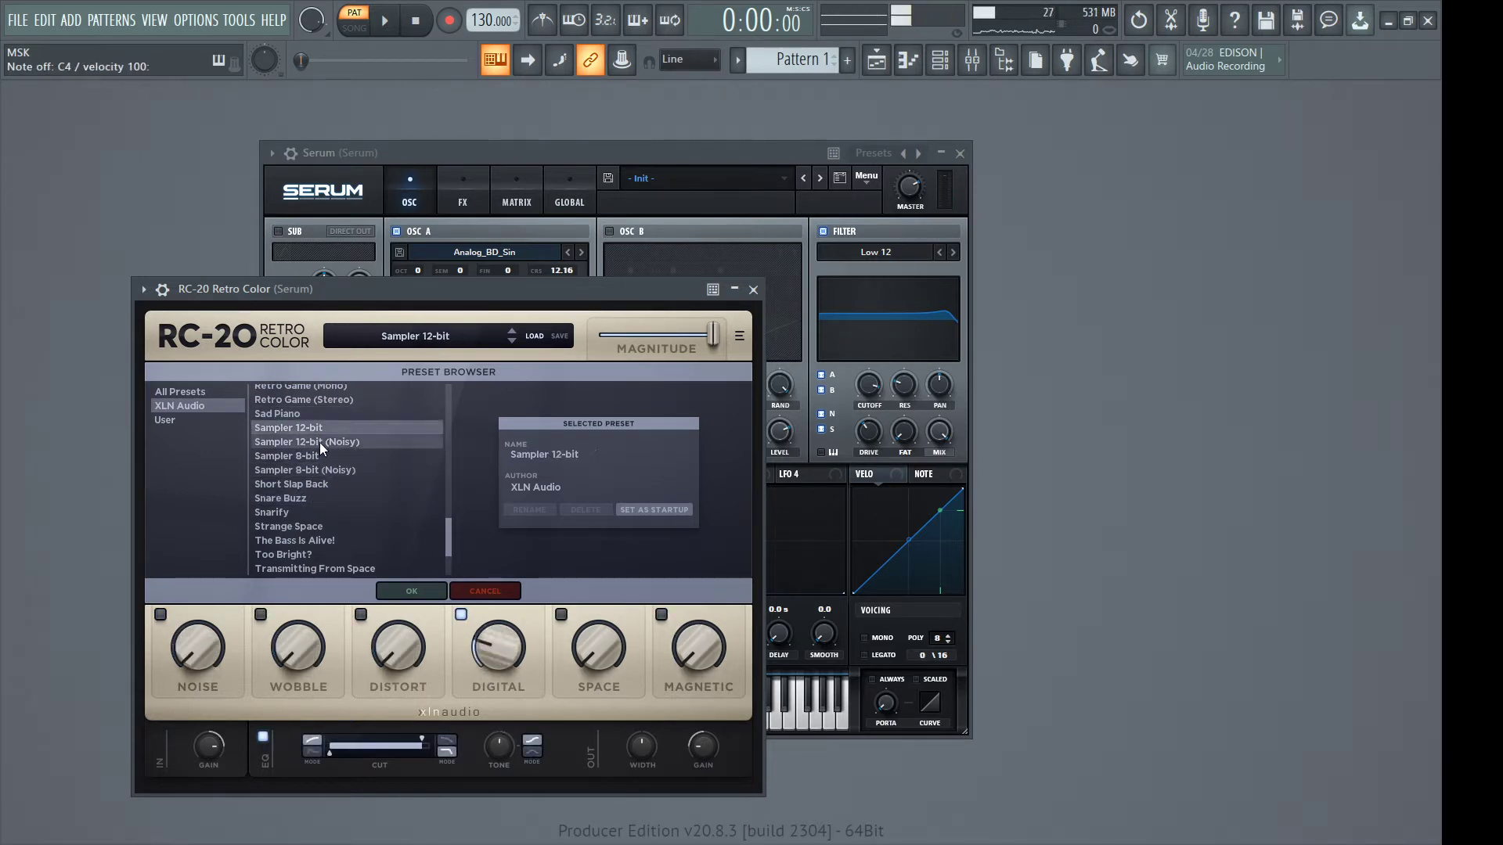
pyautogui.click(319, 443)
pyautogui.click(410, 594)
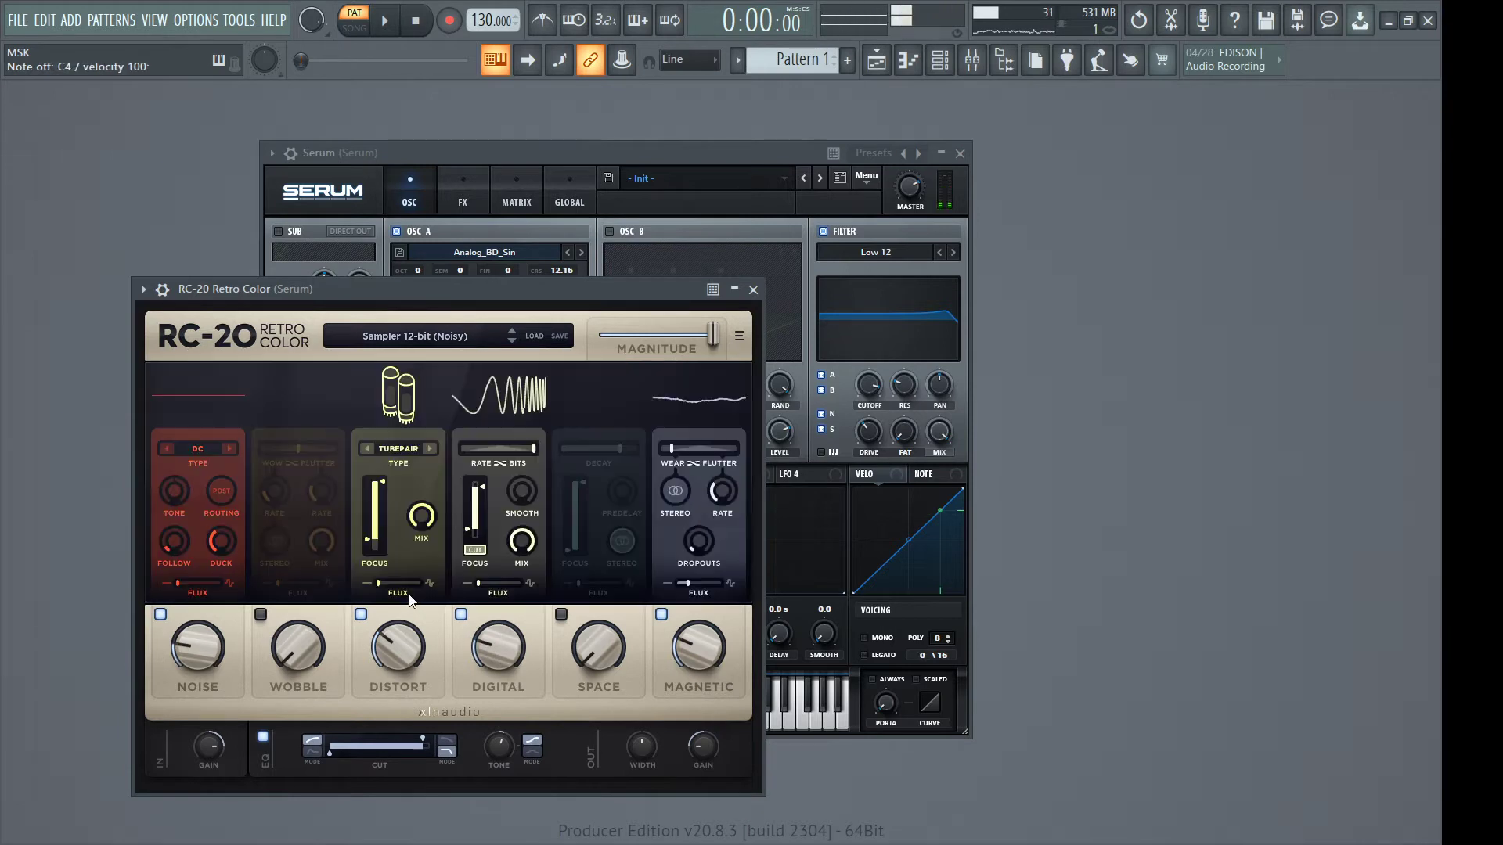
# Raise Distort to 62% and set the noise to Vinyl 2 with post routing, higher tone and duck, and 46% amount
pyautogui.moveTo(399, 638); pyautogui.dragTo(407, 561)
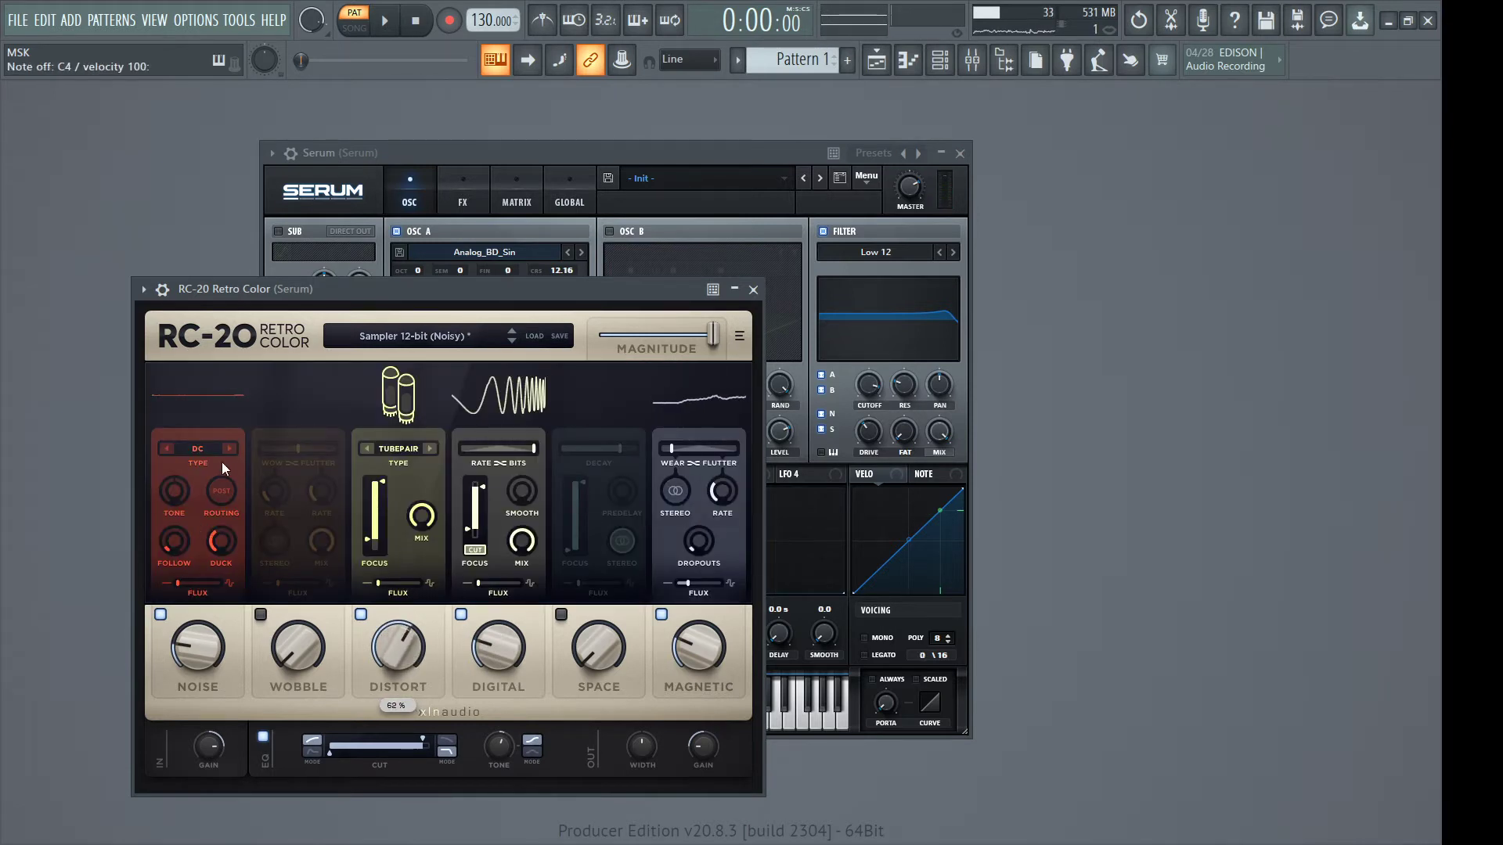
pyautogui.click(222, 491)
pyautogui.moveTo(174, 491); pyautogui.dragTo(172, 459)
pyautogui.moveTo(213, 552); pyautogui.dragTo(254, 349)
pyautogui.moveTo(198, 647); pyautogui.dragTo(233, 415)
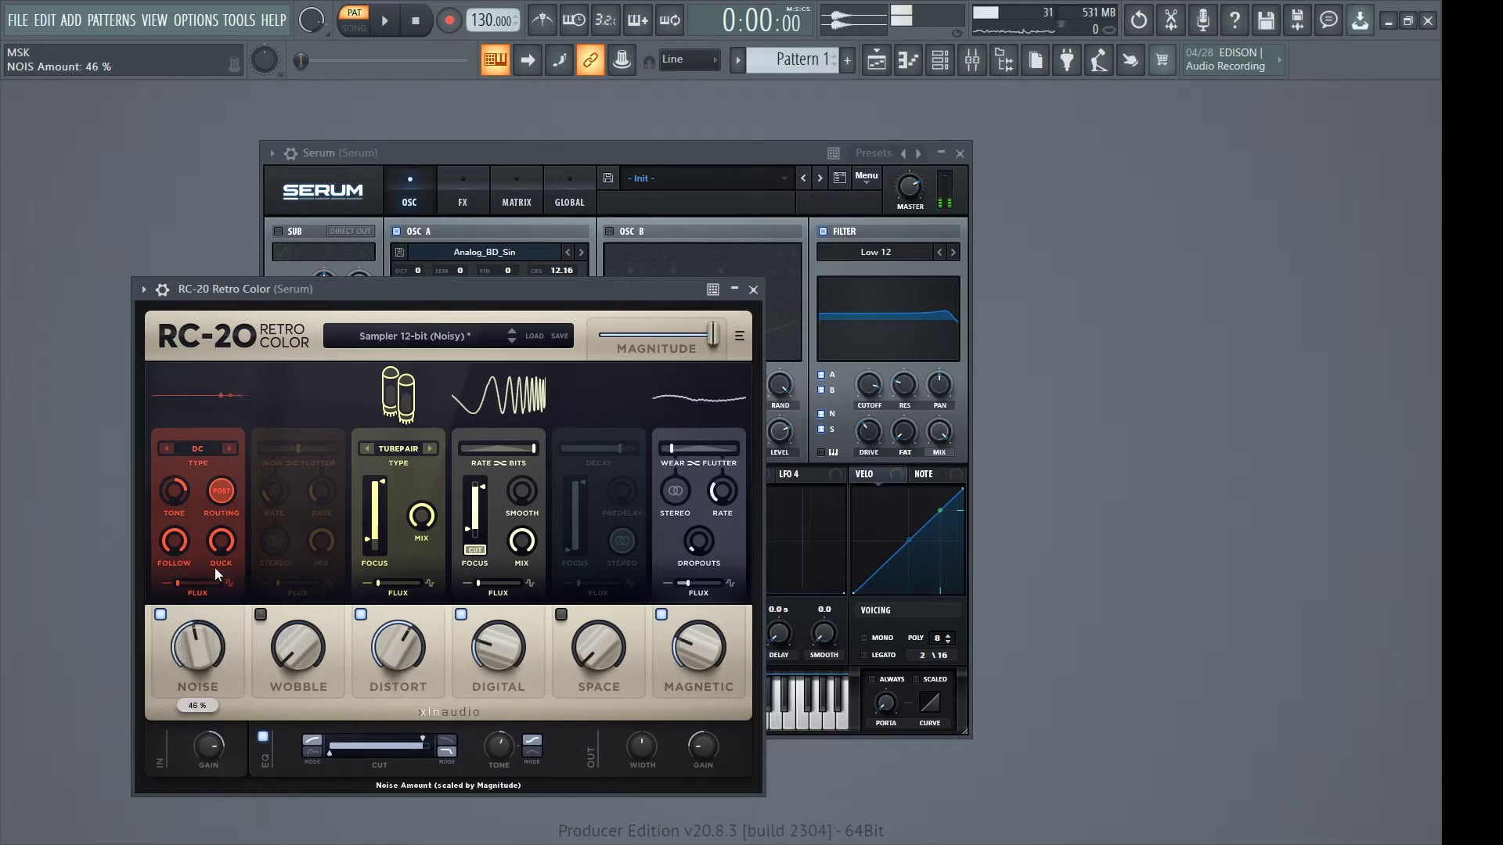
pyautogui.click(200, 448)
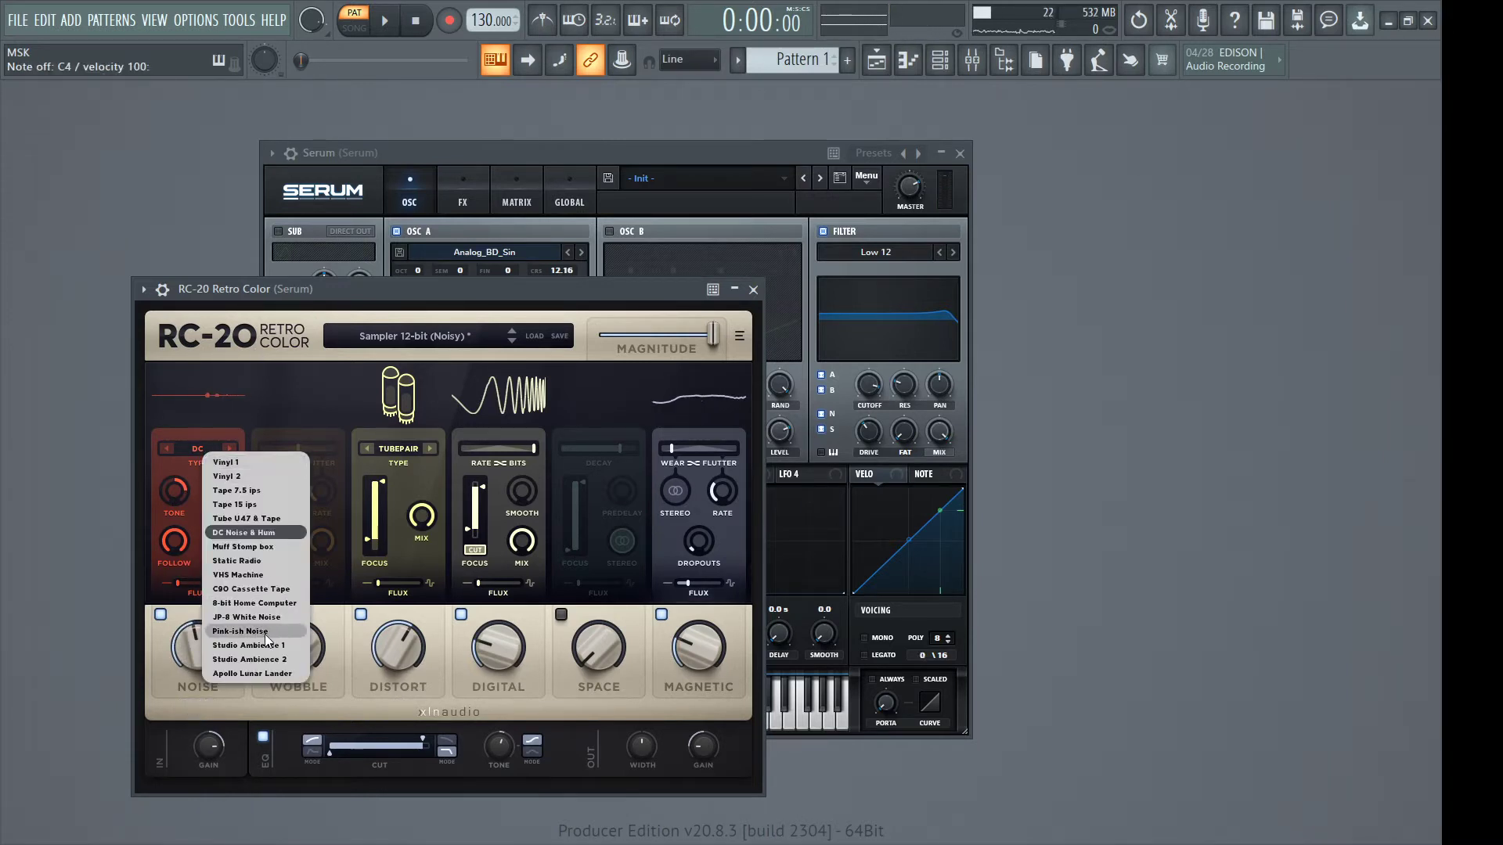
pyautogui.click(256, 476)
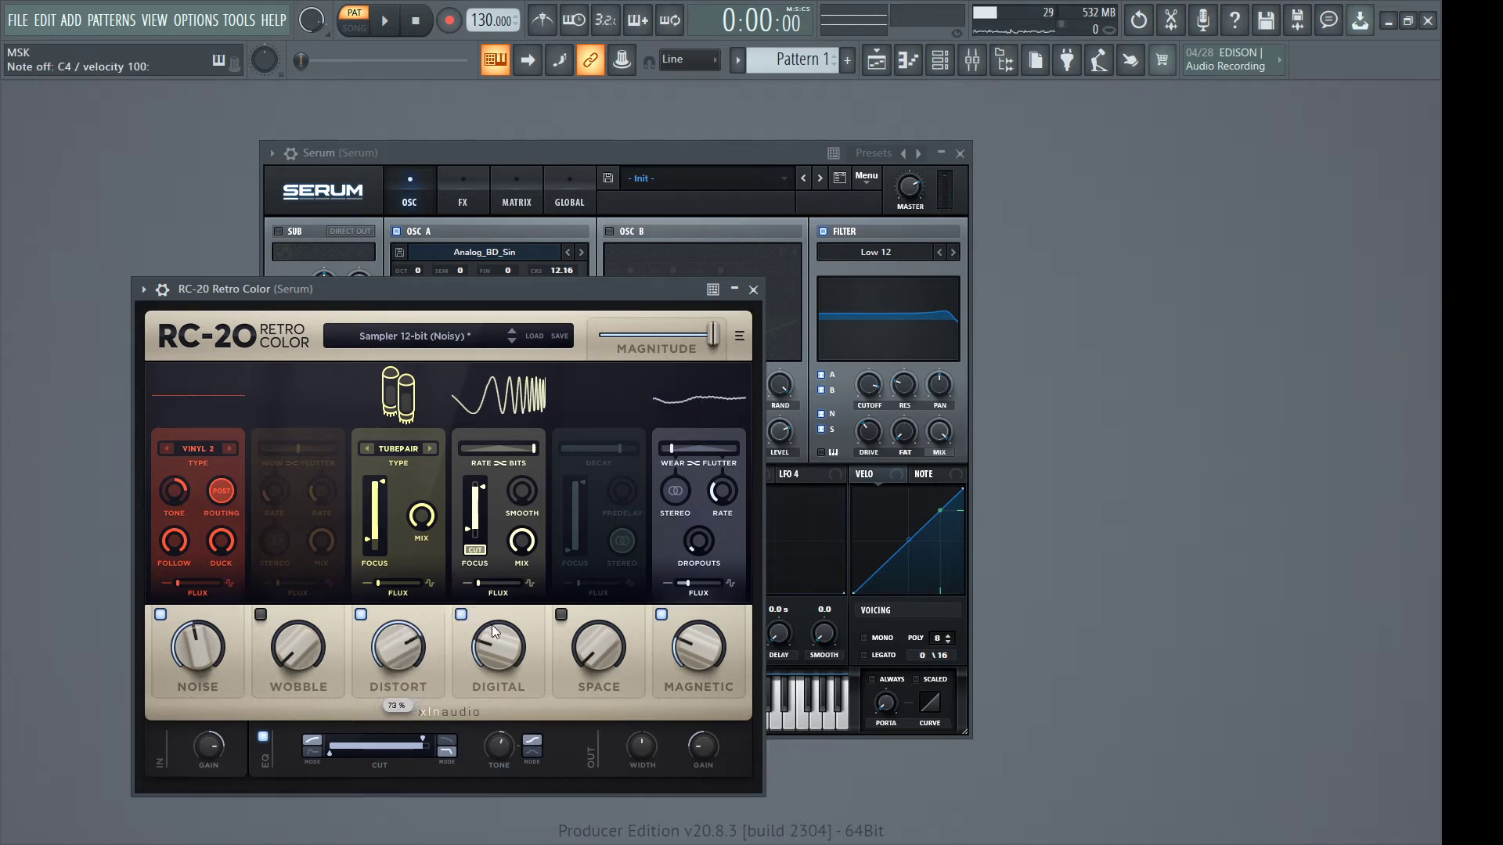
# Turn off RC-20's Digital, Magnetic and Noise modules, and set the low side of the master cut filter to 62 Hz
pyautogui.moveTo(490, 631); pyautogui.dragTo(485, 728)
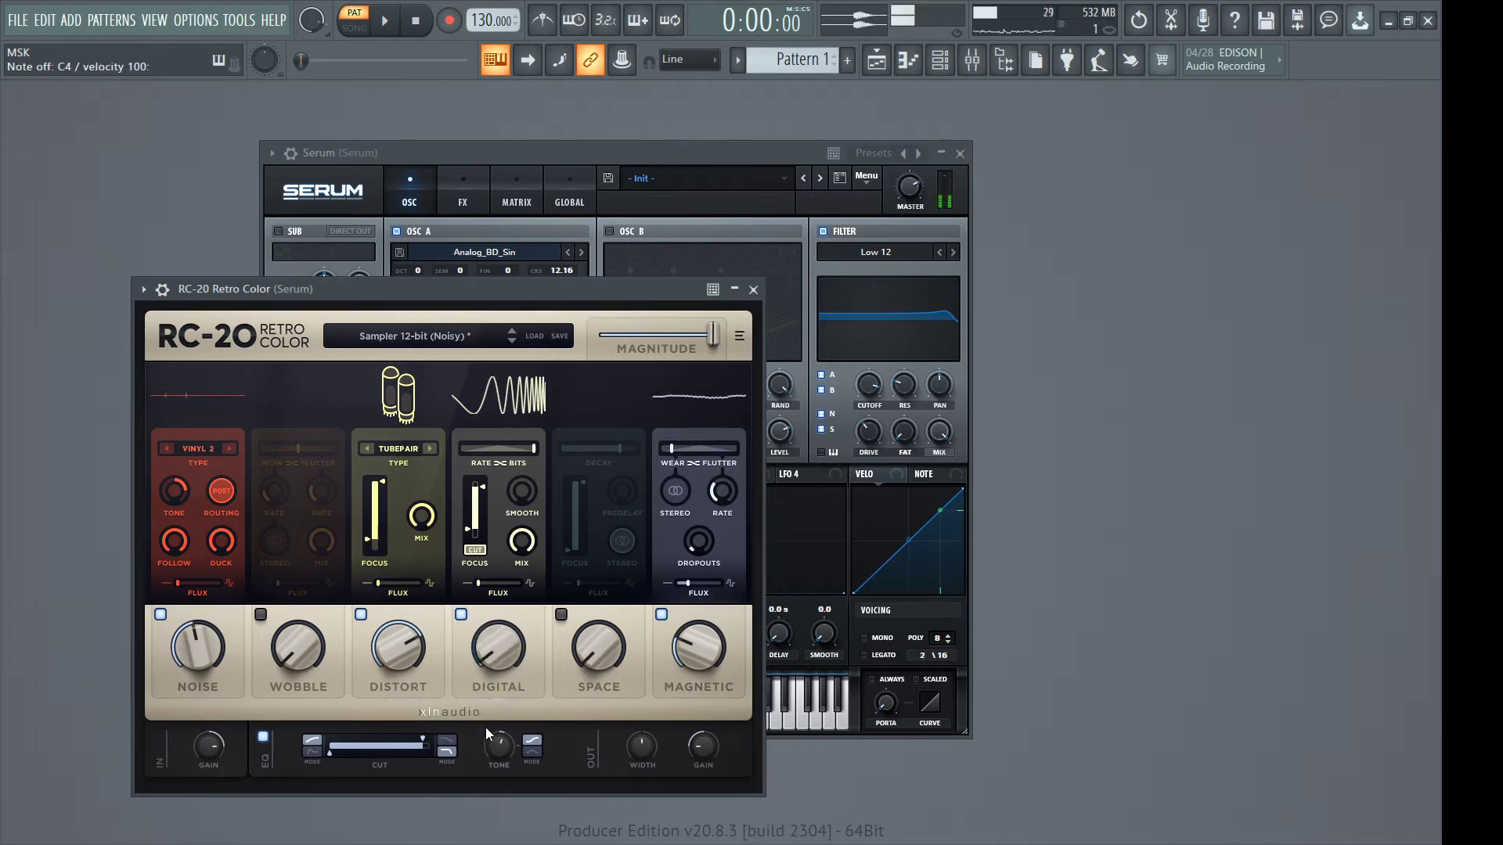
pyautogui.moveTo(329, 757); pyautogui.dragTo(352, 772)
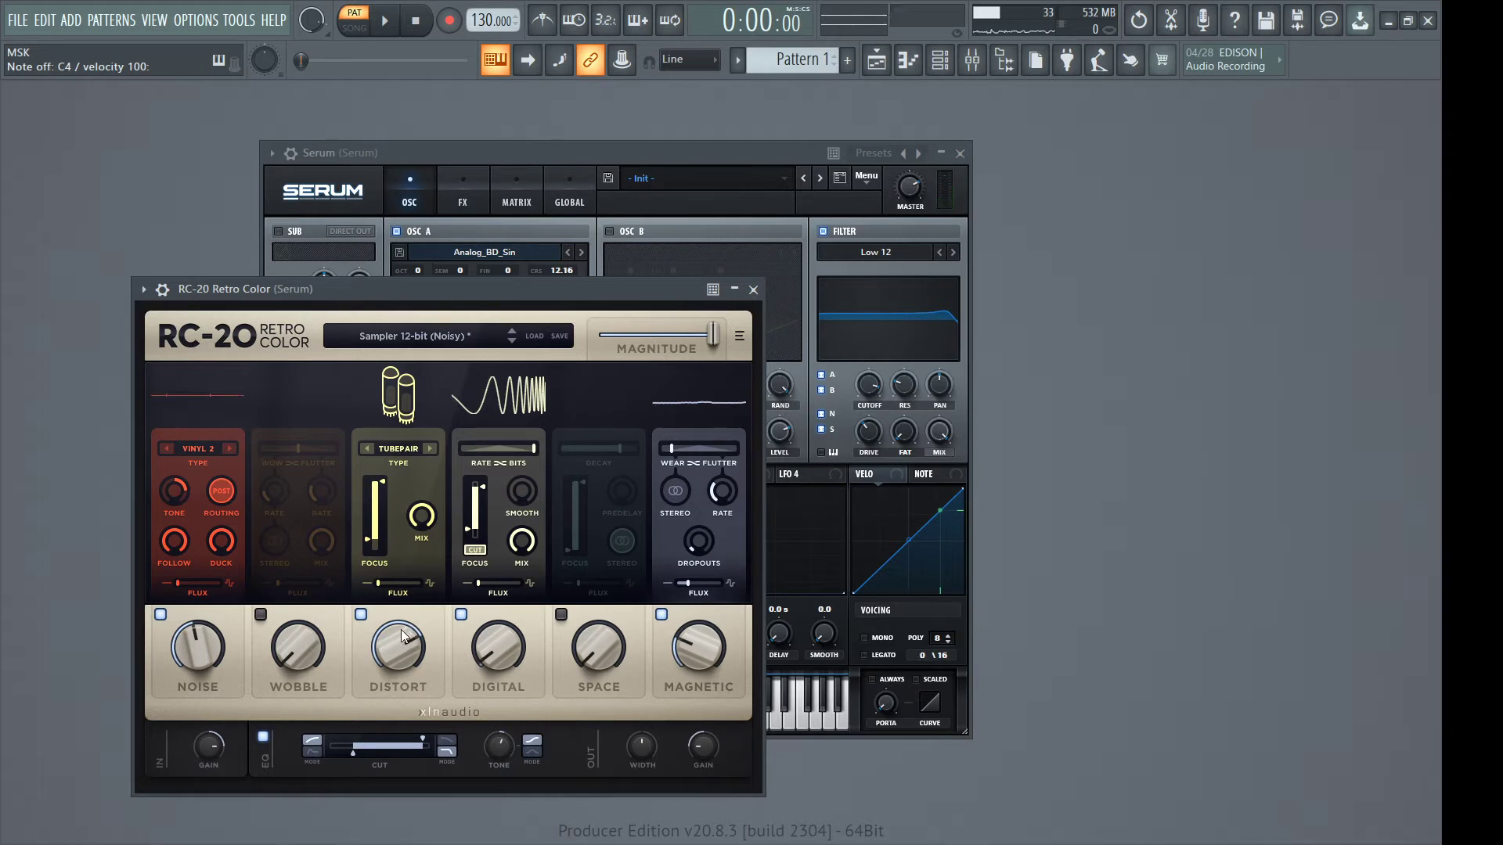
pyautogui.click(462, 616)
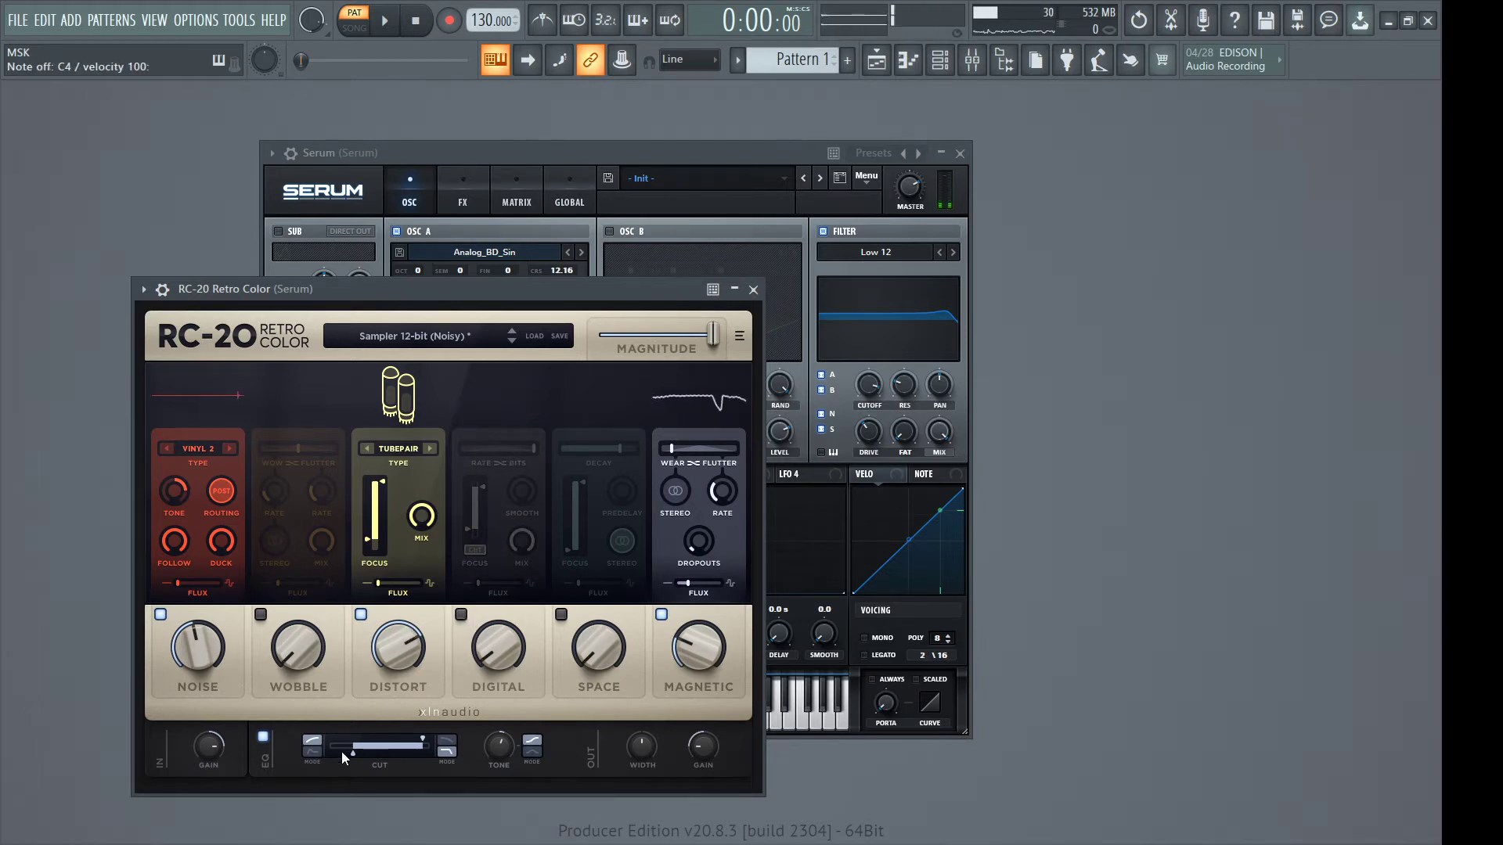
pyautogui.scroll(-2, 350, 753)
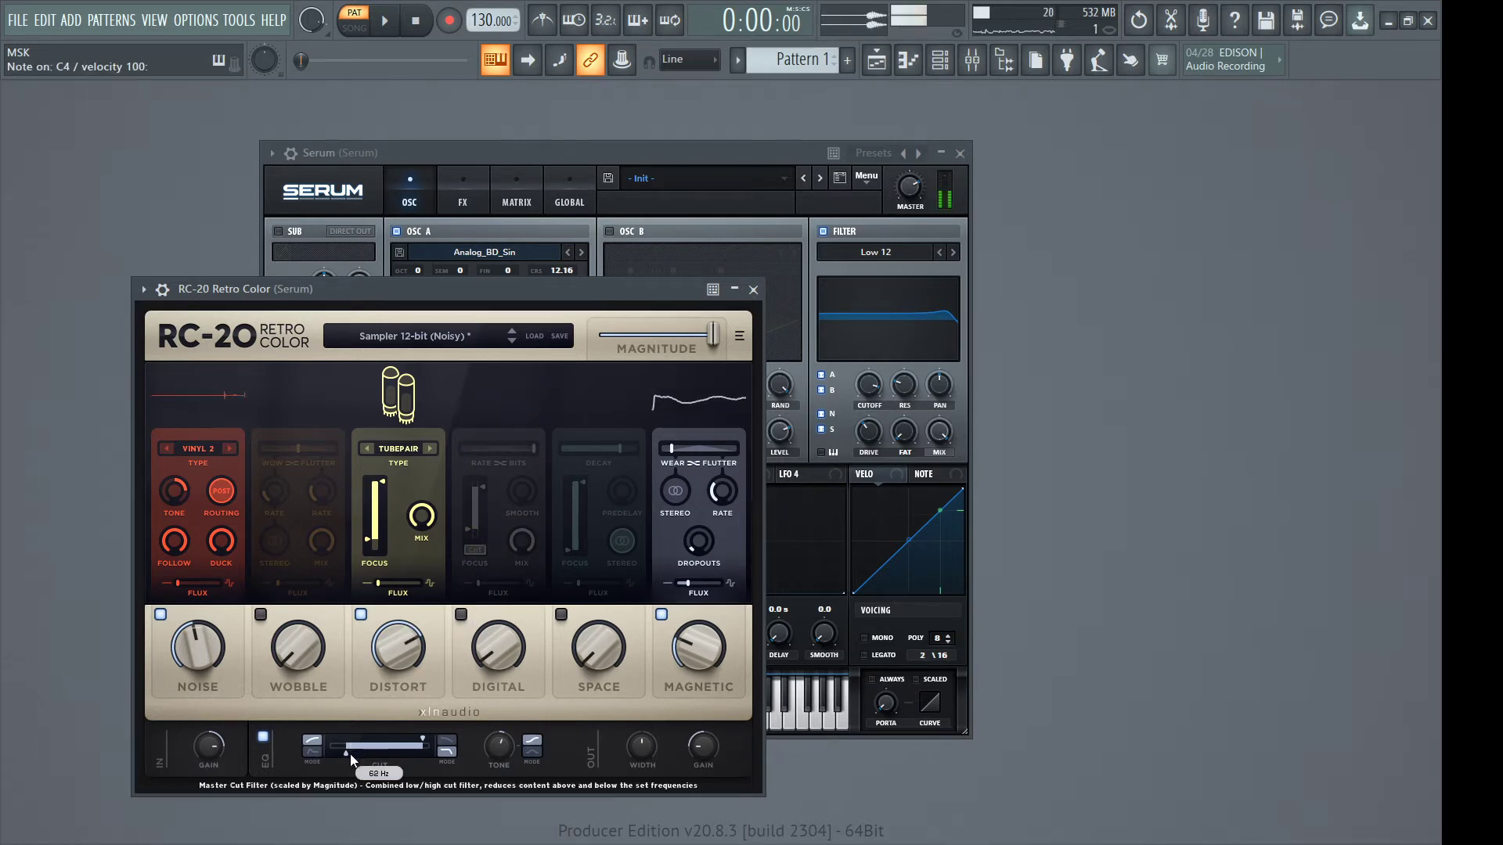
pyautogui.click(663, 615)
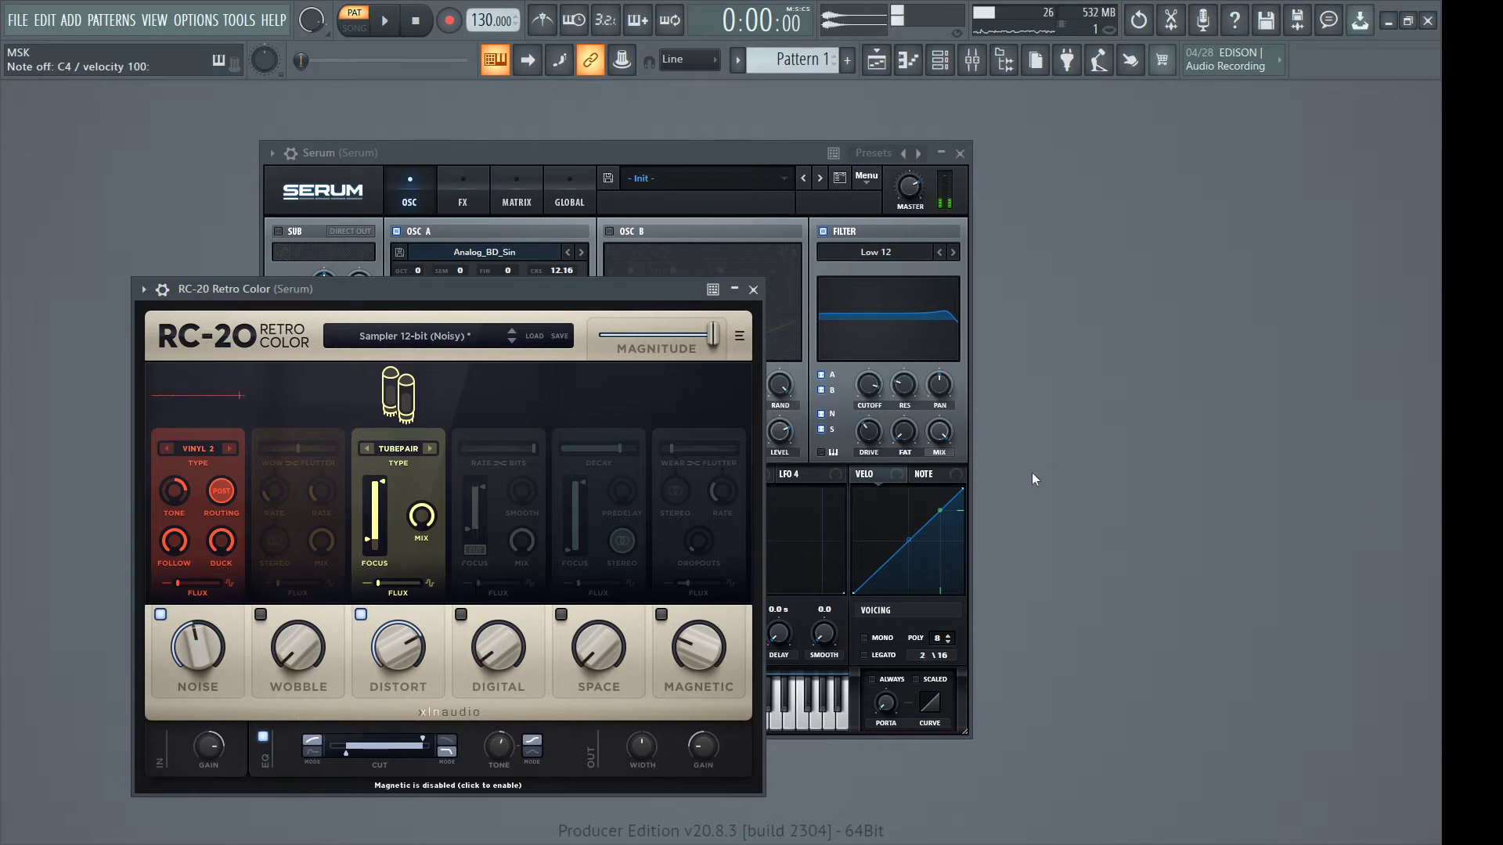
pyautogui.click(161, 615)
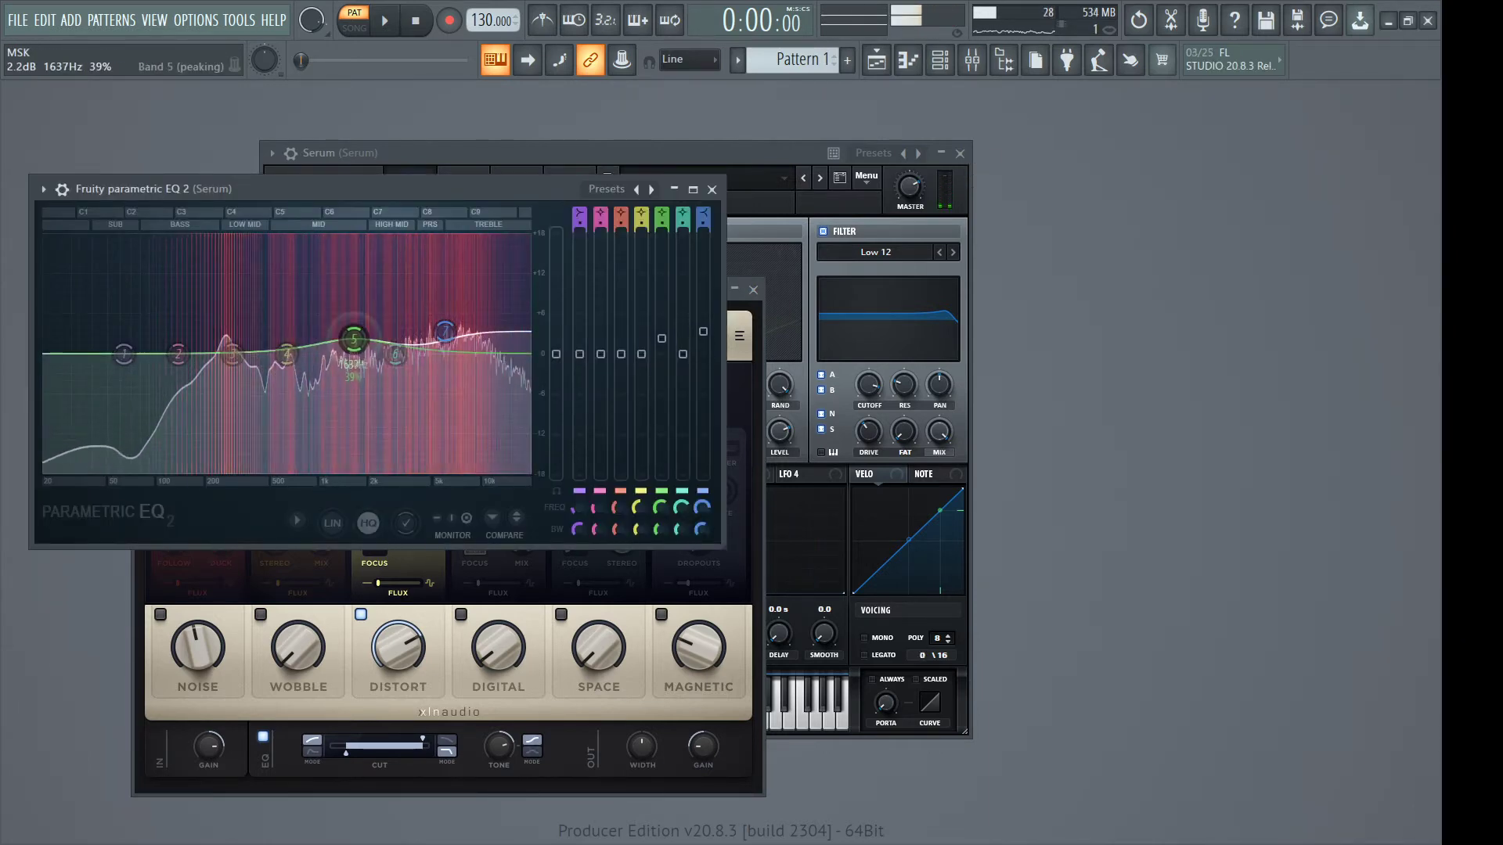
# Pull band 1 of Parametric EQ 2 far down to roll off the low end below about 100 Hz
pyautogui.moveTo(124, 353); pyautogui.dragTo(176, 475)
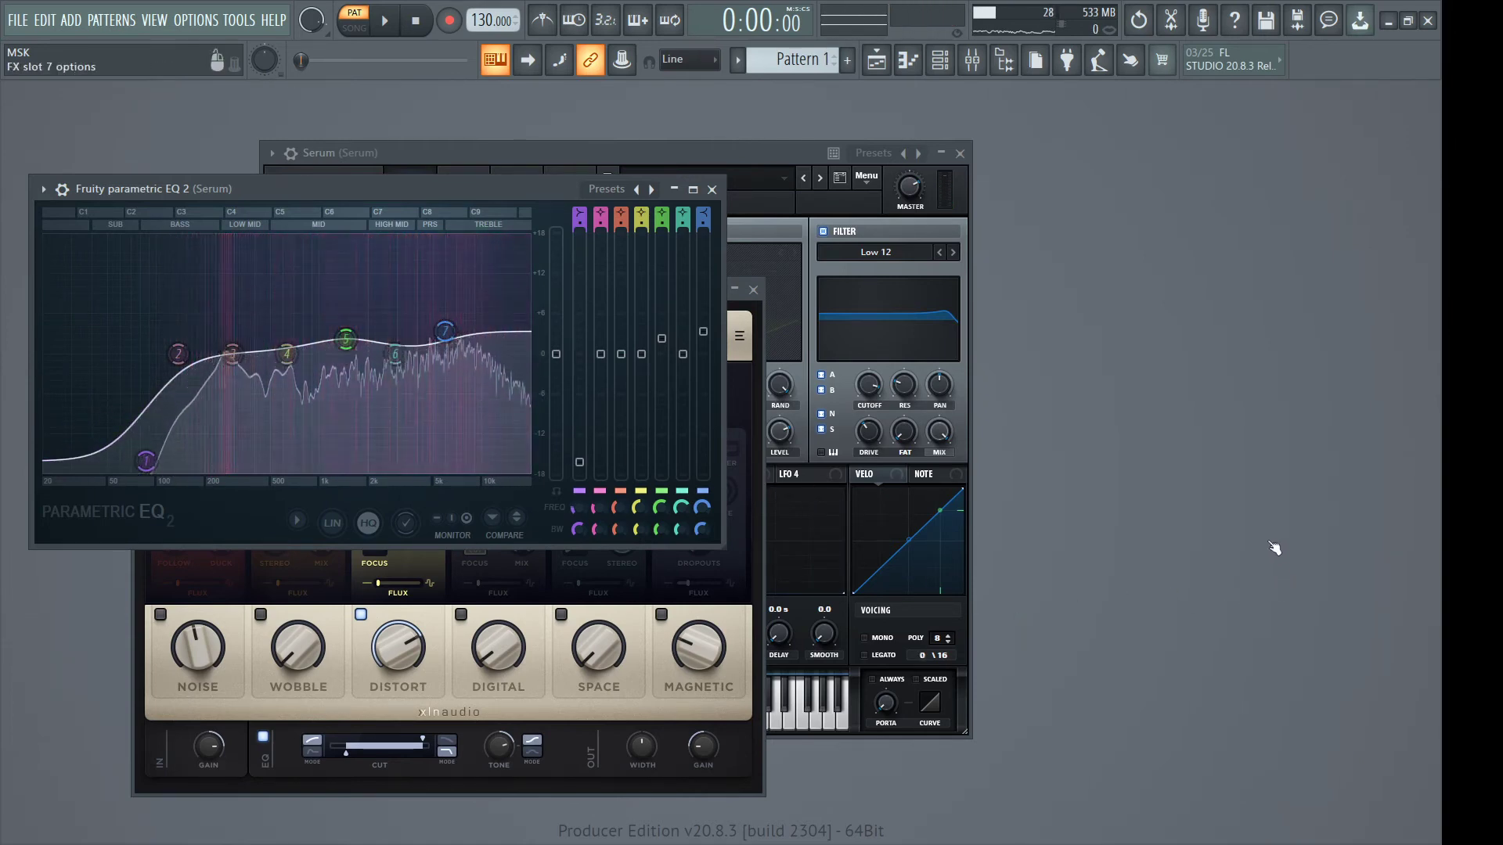
pyautogui.hotkey('ctrl', 's')
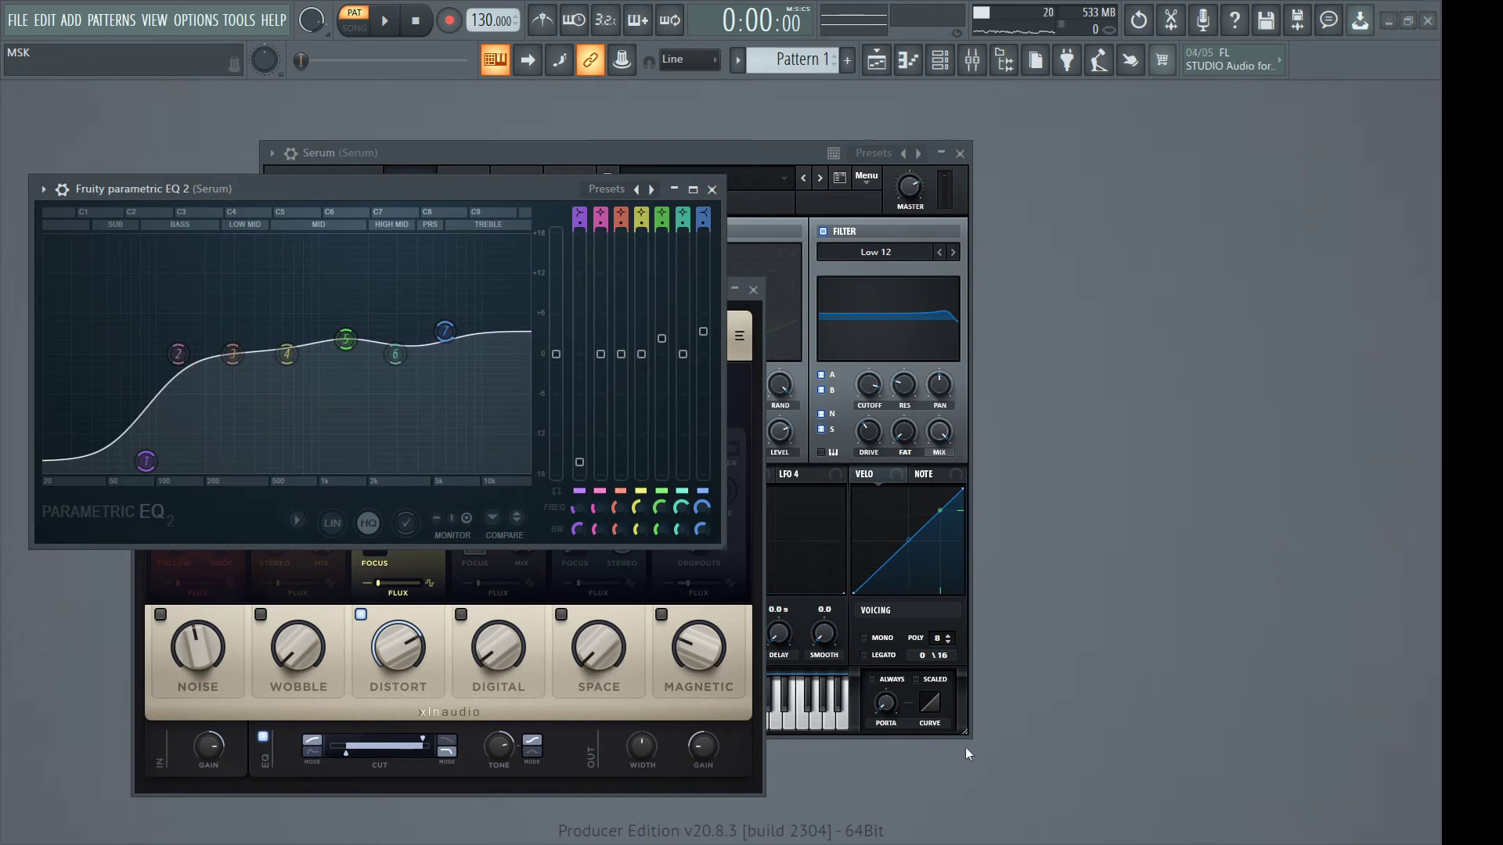
# Load Edison on the Serum mixer track and record one hit of the sound on input
pyautogui.hotkey('ctrl', 'e')
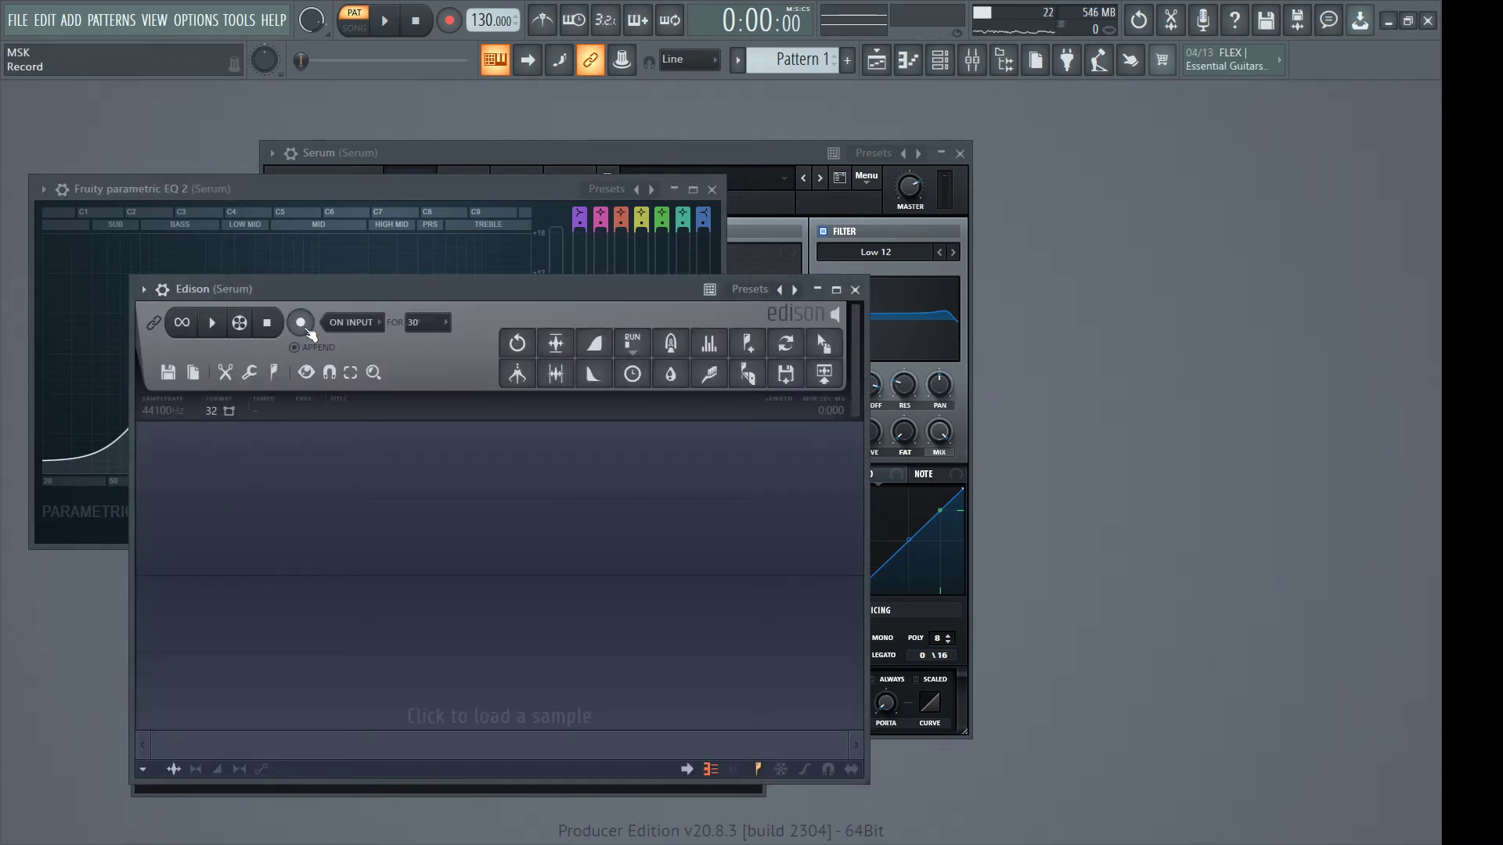
pyautogui.click(302, 323)
pyautogui.click(301, 322)
pyautogui.click(359, 481)
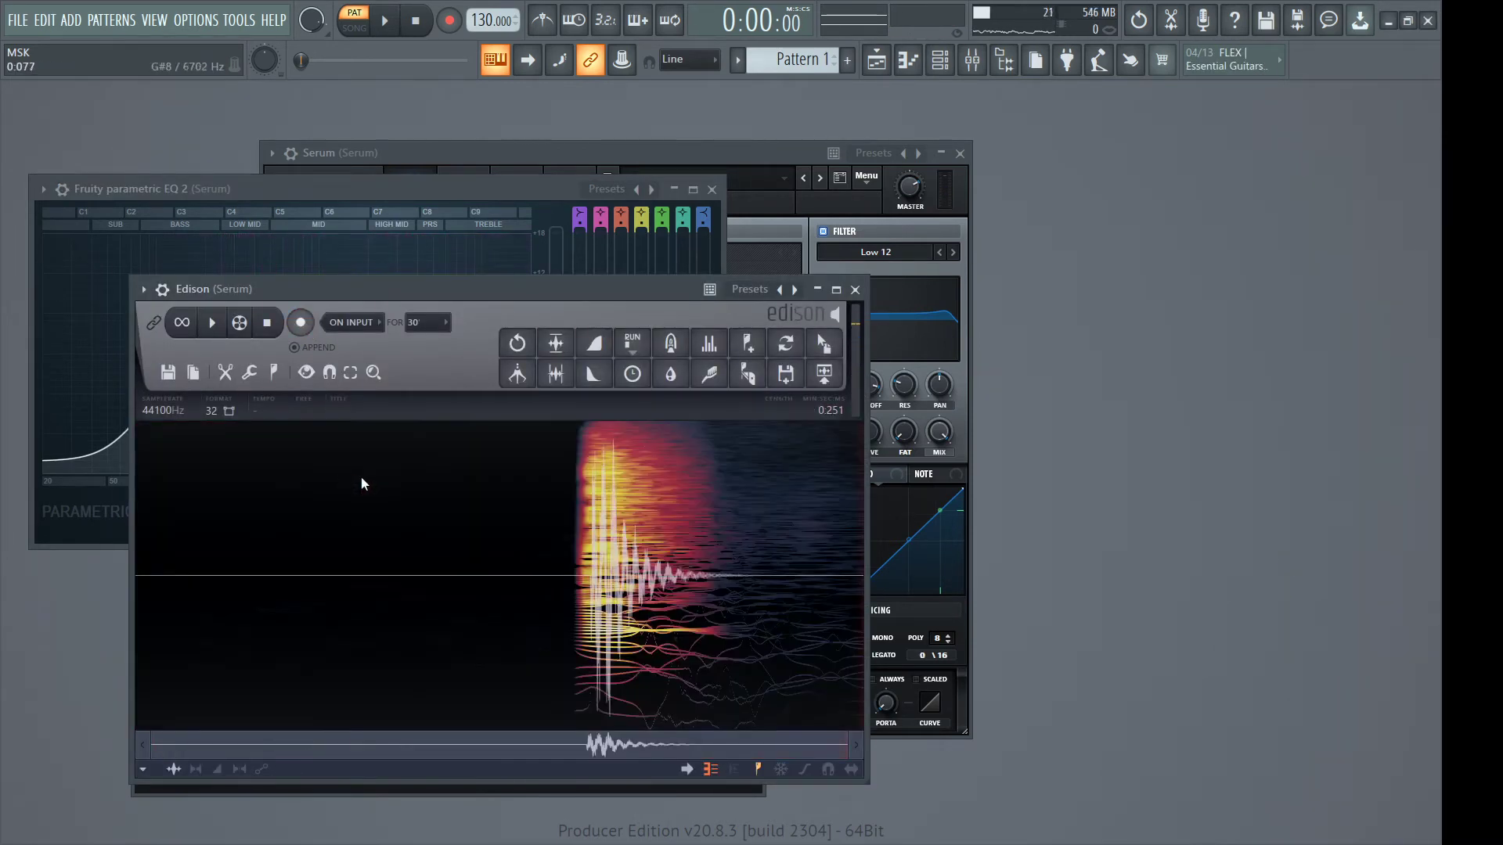
# Delete the silence before the hit in Edison, cutting just ahead of the first transient
pyautogui.moveTo(570, 523); pyautogui.dragTo(4, 602)
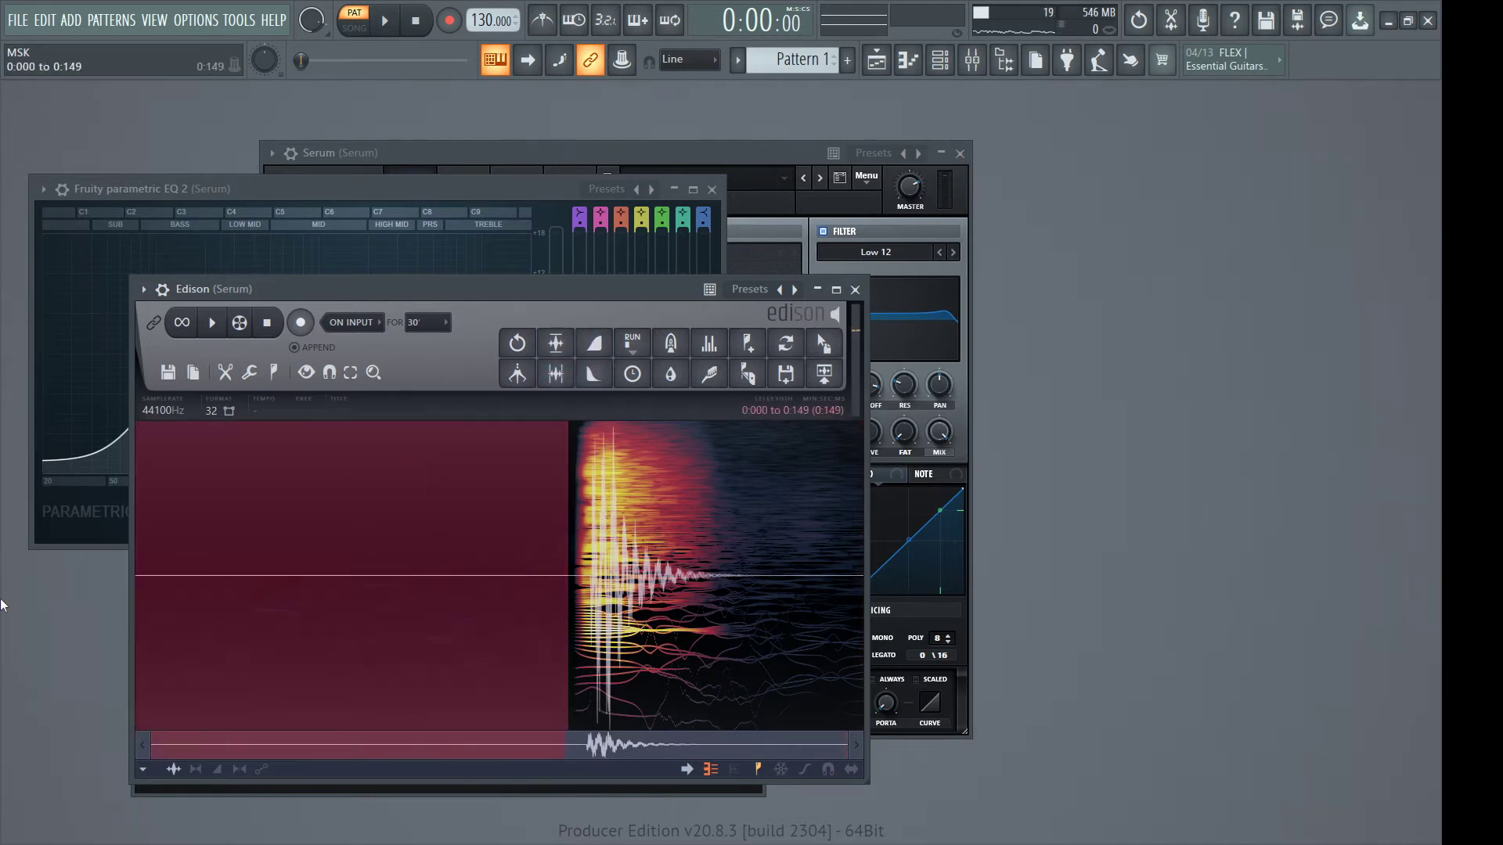
pyautogui.moveTo(569, 548); pyautogui.dragTo(544, 635)
pyautogui.scroll(5, 560, 595)
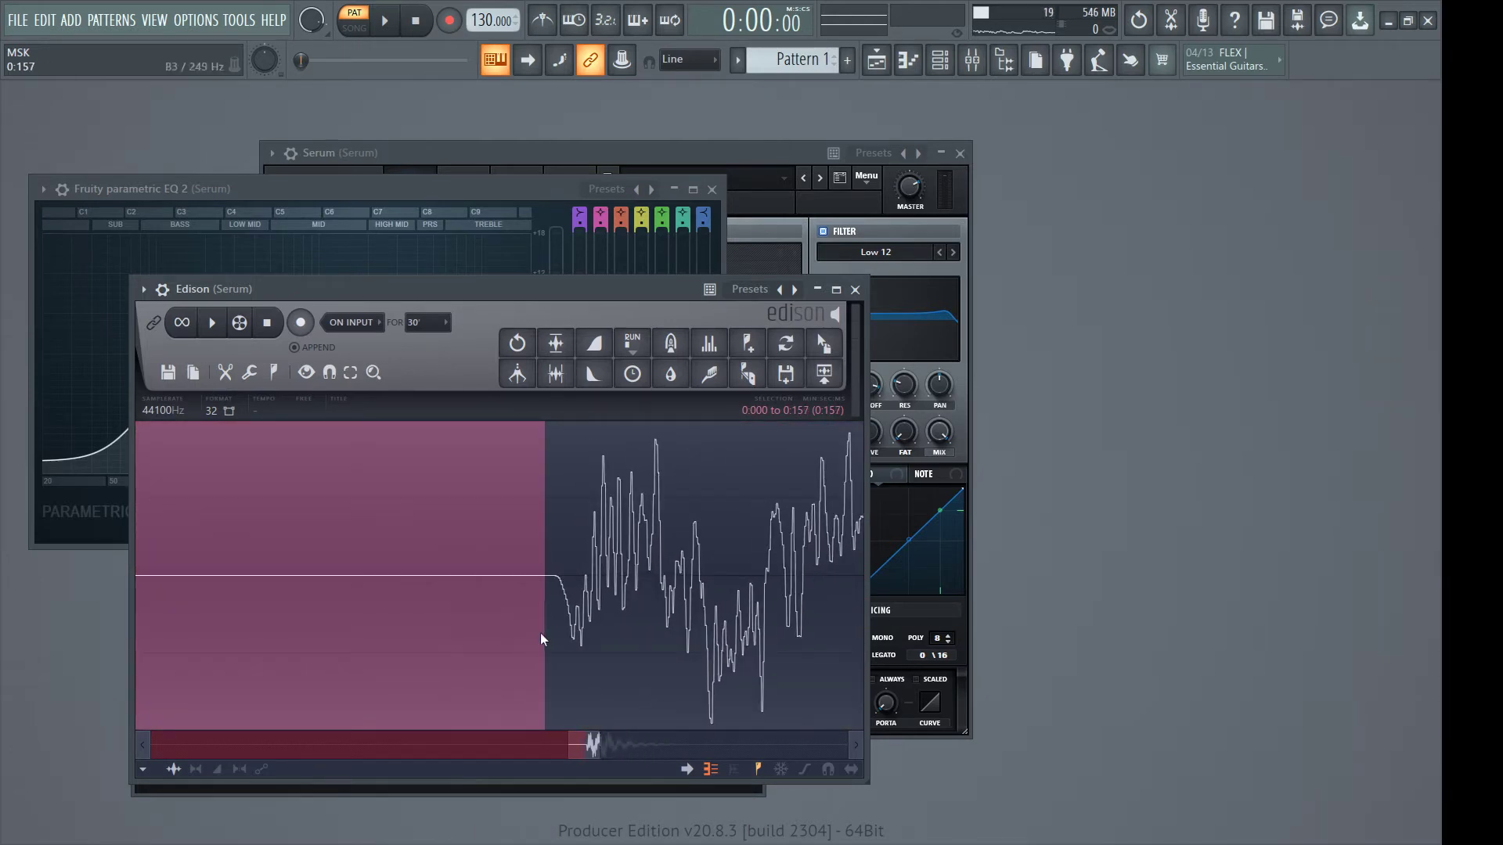
pyautogui.press('Delete')
pyautogui.scroll(-5, 486, 595)
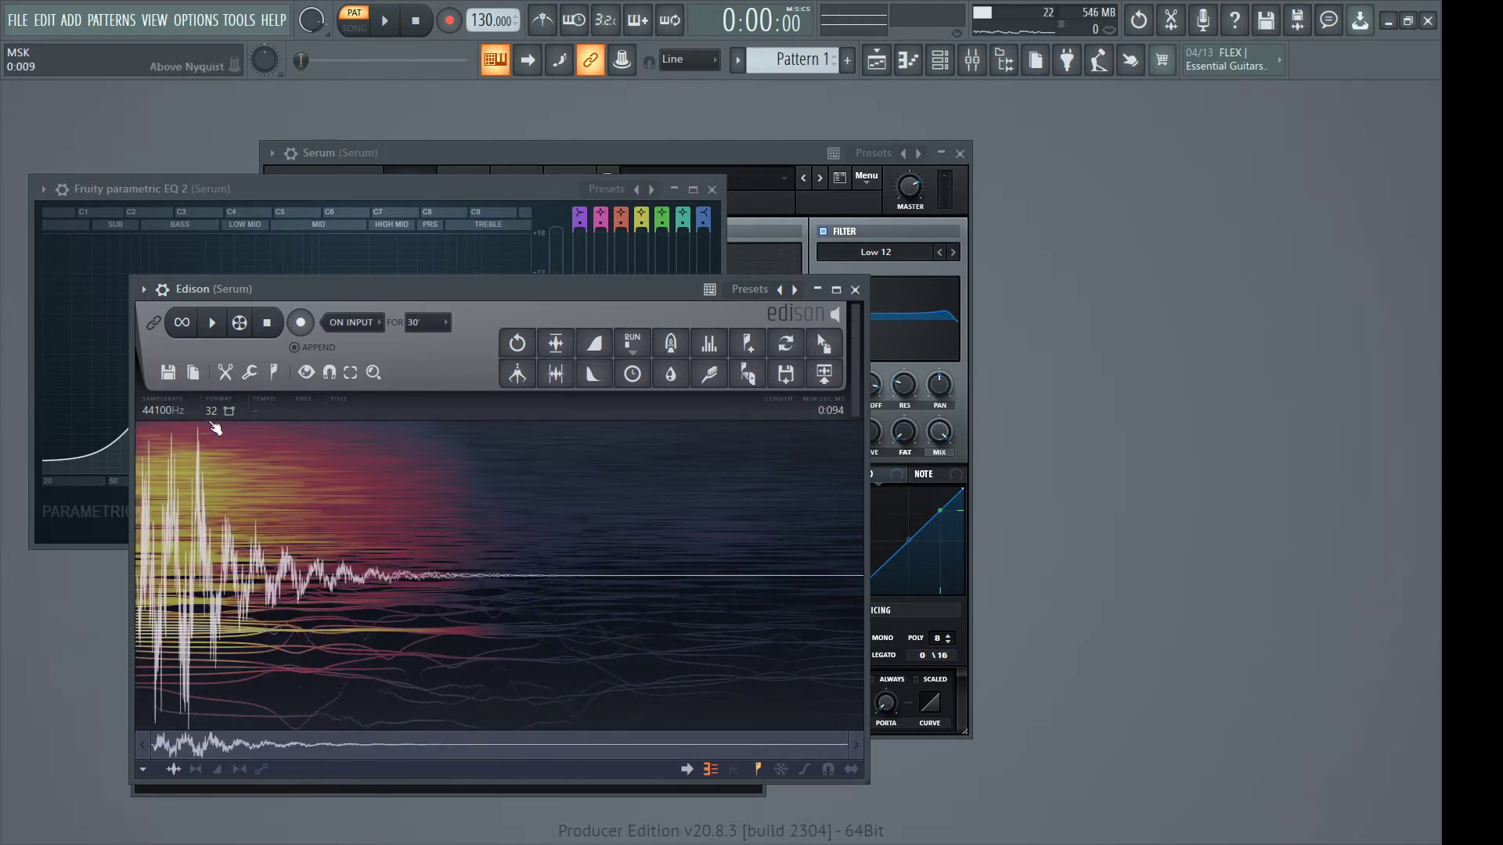
# Convert the trimmed sample to 16-bit, title it MSK Snares and play it back
pyautogui.click(212, 322)
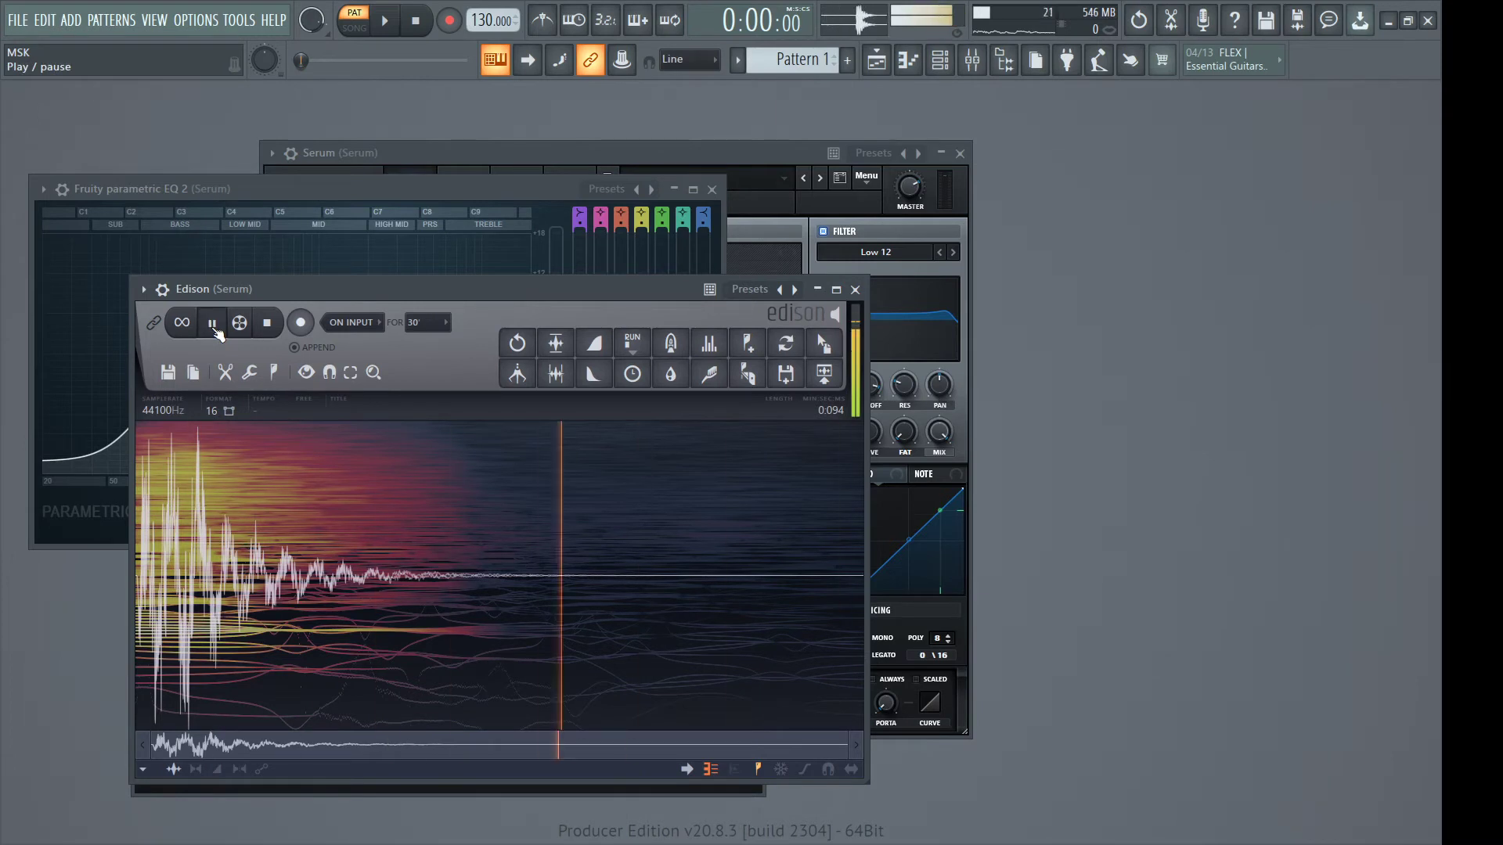
pyautogui.click(212, 322)
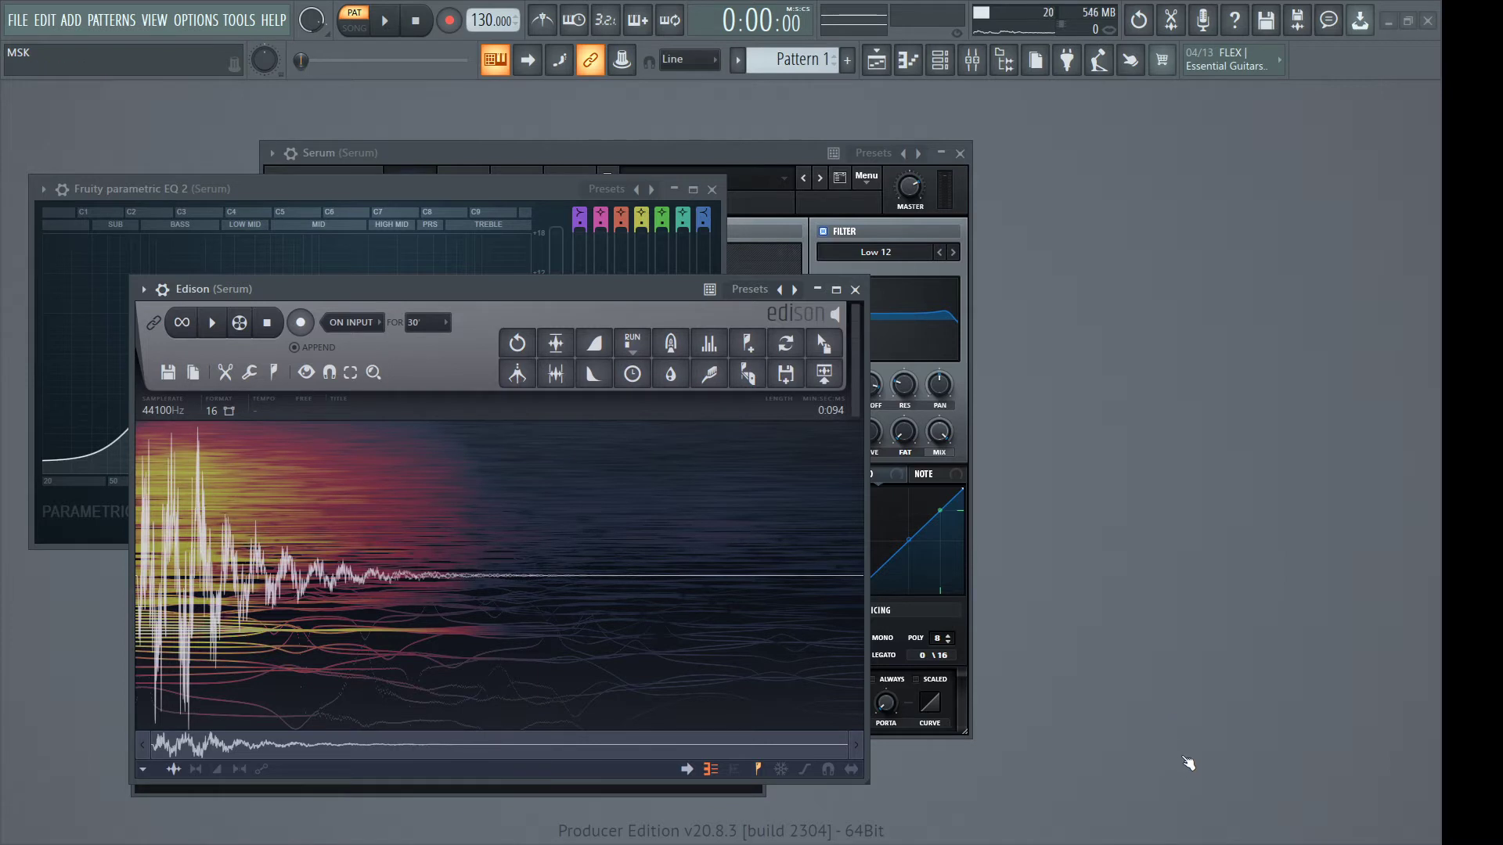
pyautogui.click(212, 322)
pyautogui.click(212, 322)
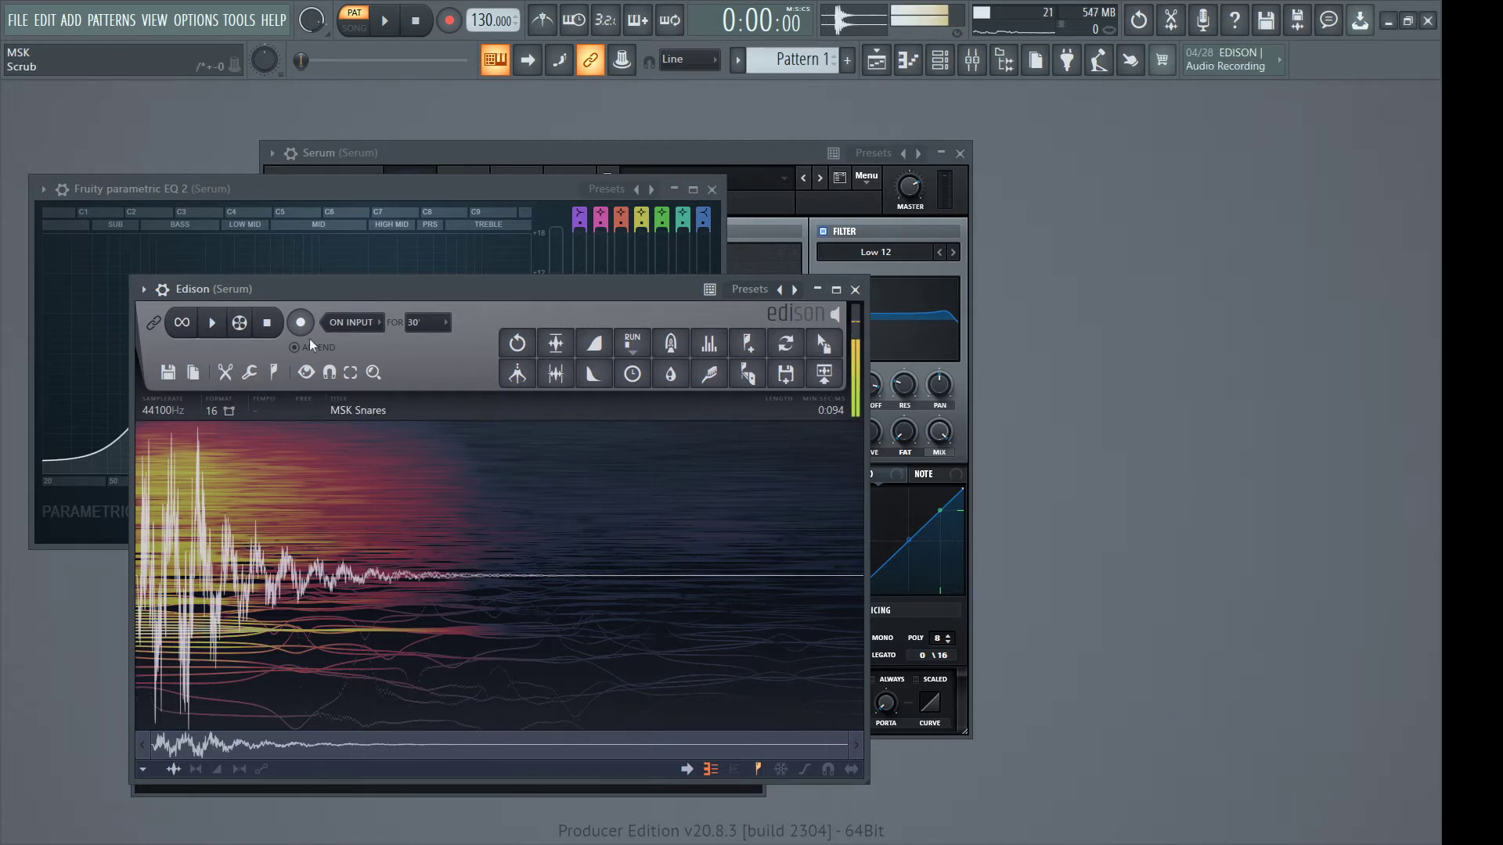
pyautogui.moveTo(780, 564); pyautogui.dragTo(862, 563)
pyautogui.click(605, 374)
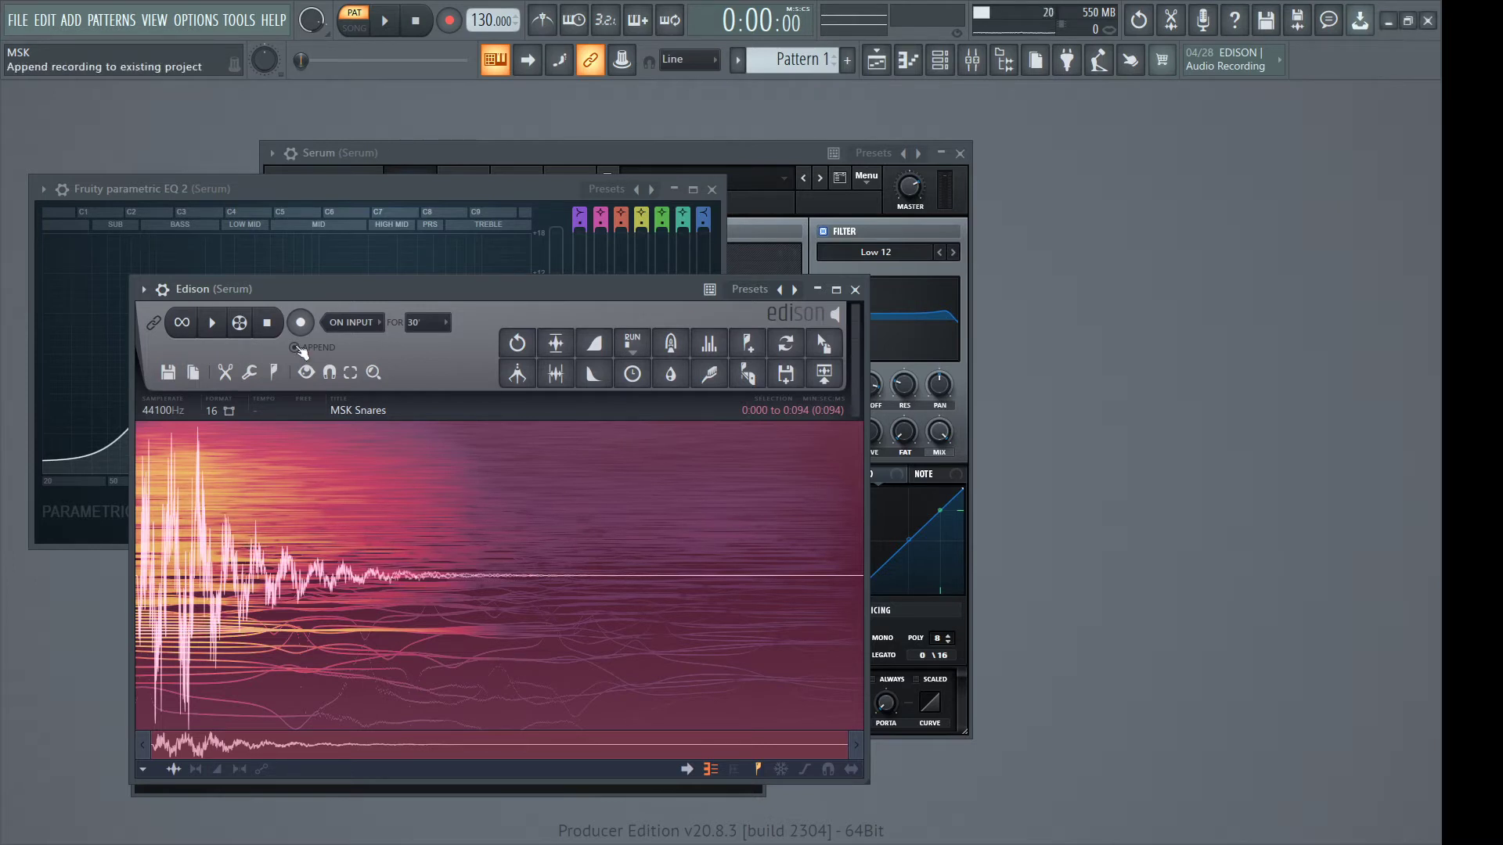
# Close the Parametric EQ 2 and RC-20 windows and audition higher notes such as E4 on Serum's keyboard
pyautogui.moveTo(618, 291); pyautogui.dragTo(785, 352)
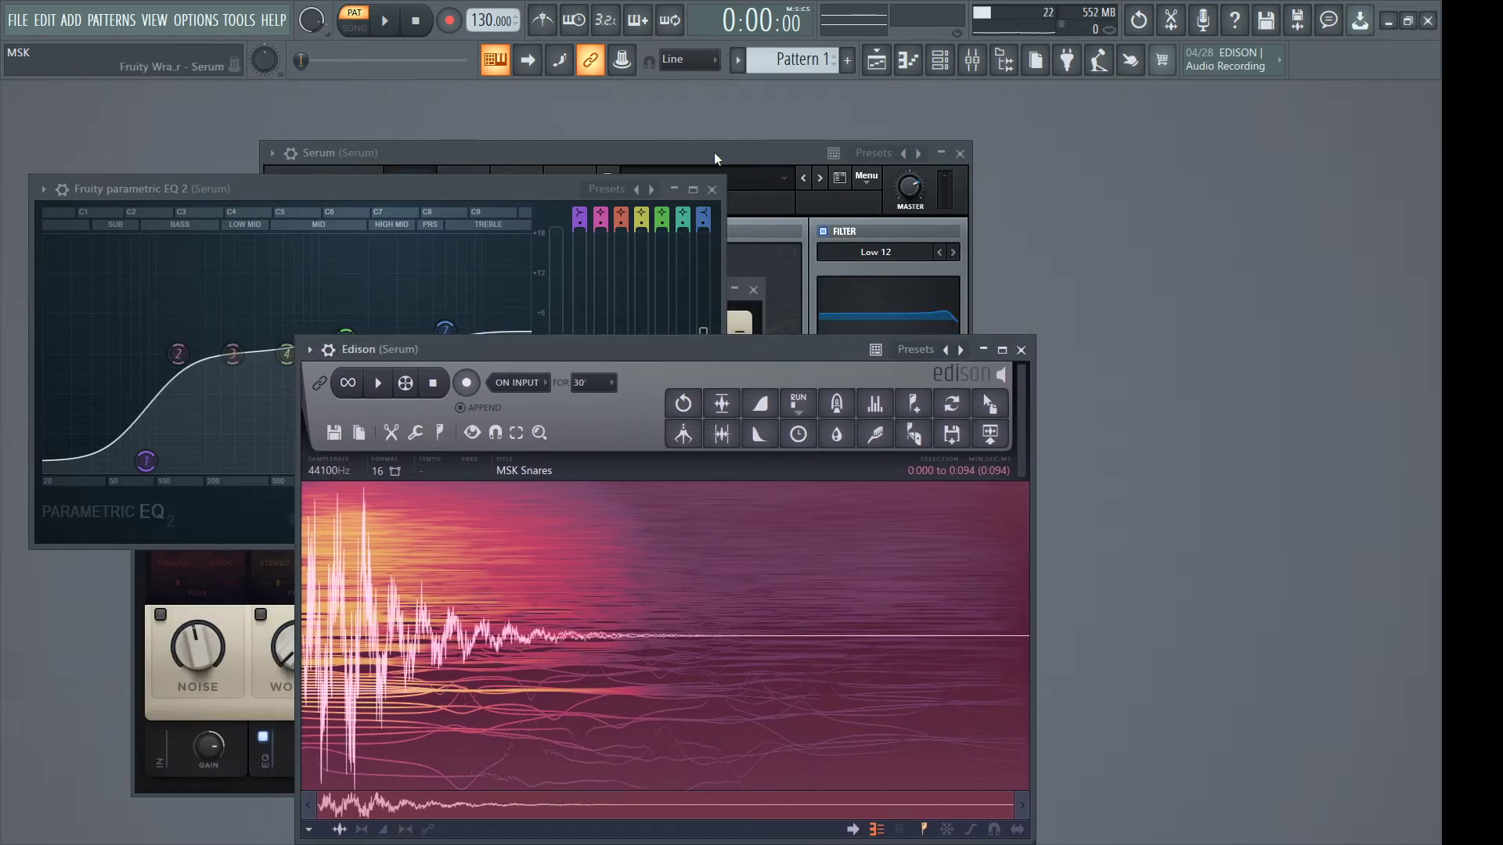
pyautogui.click(719, 191)
pyautogui.click(259, 299)
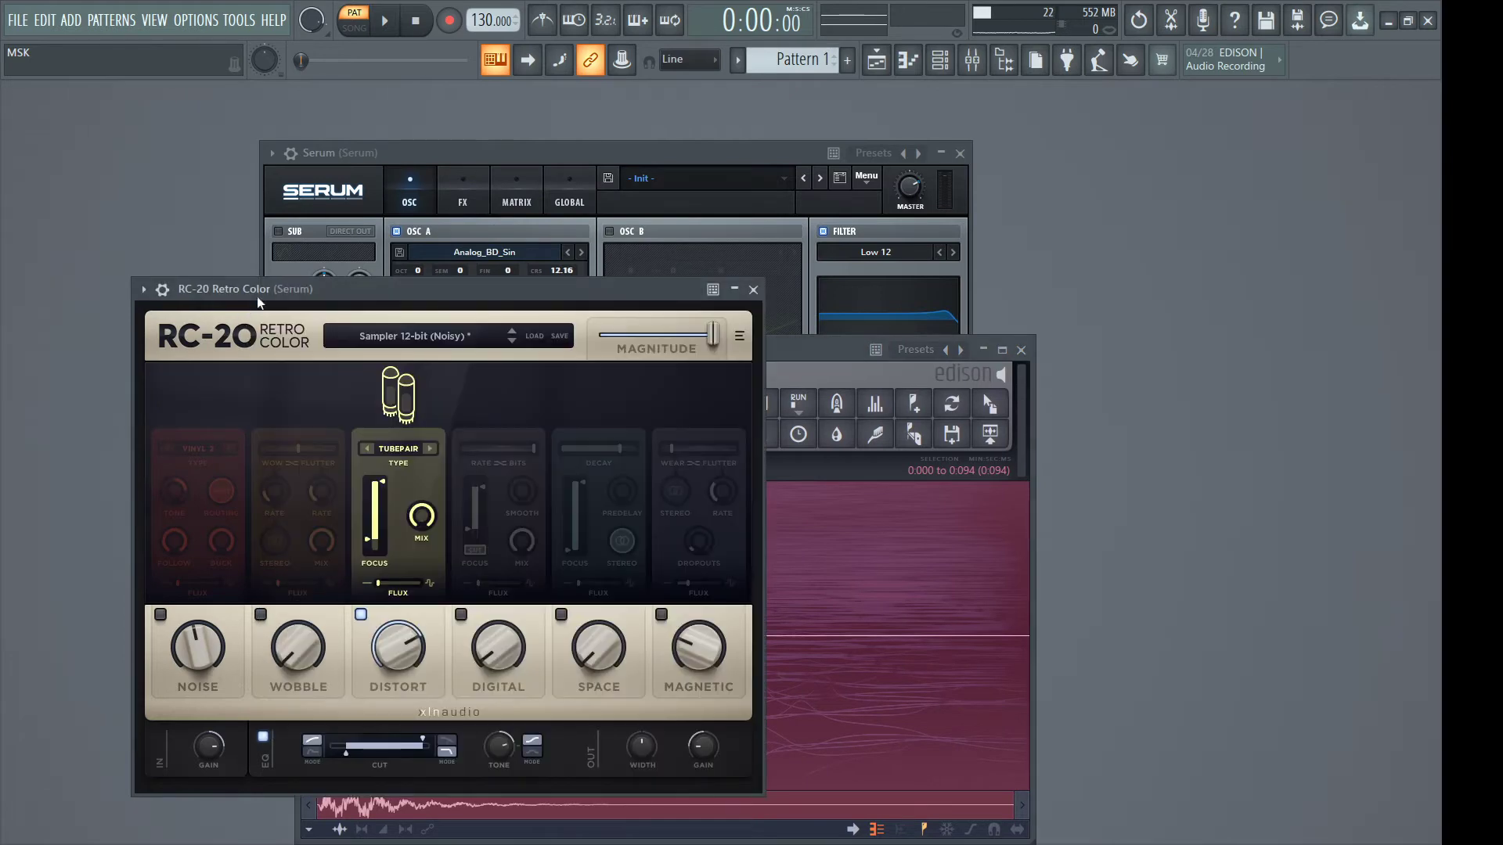
pyautogui.click(755, 291)
pyautogui.moveTo(628, 152)
pyautogui.mouseDown()
pyautogui.moveTo(642, 162)
pyautogui.moveTo(627, 153)
pyautogui.mouseUp()
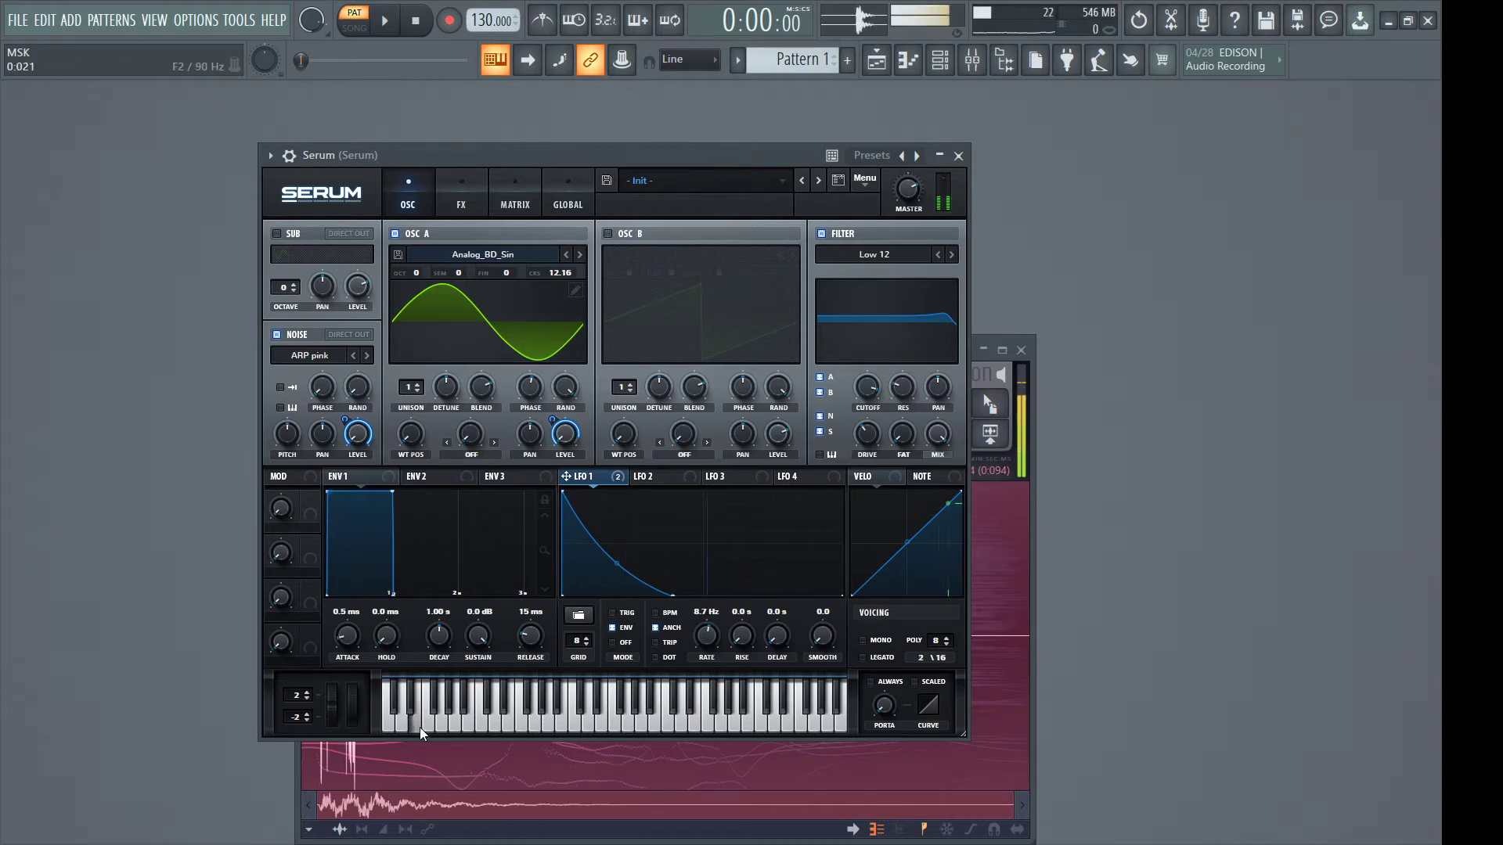
pyautogui.click(482, 717)
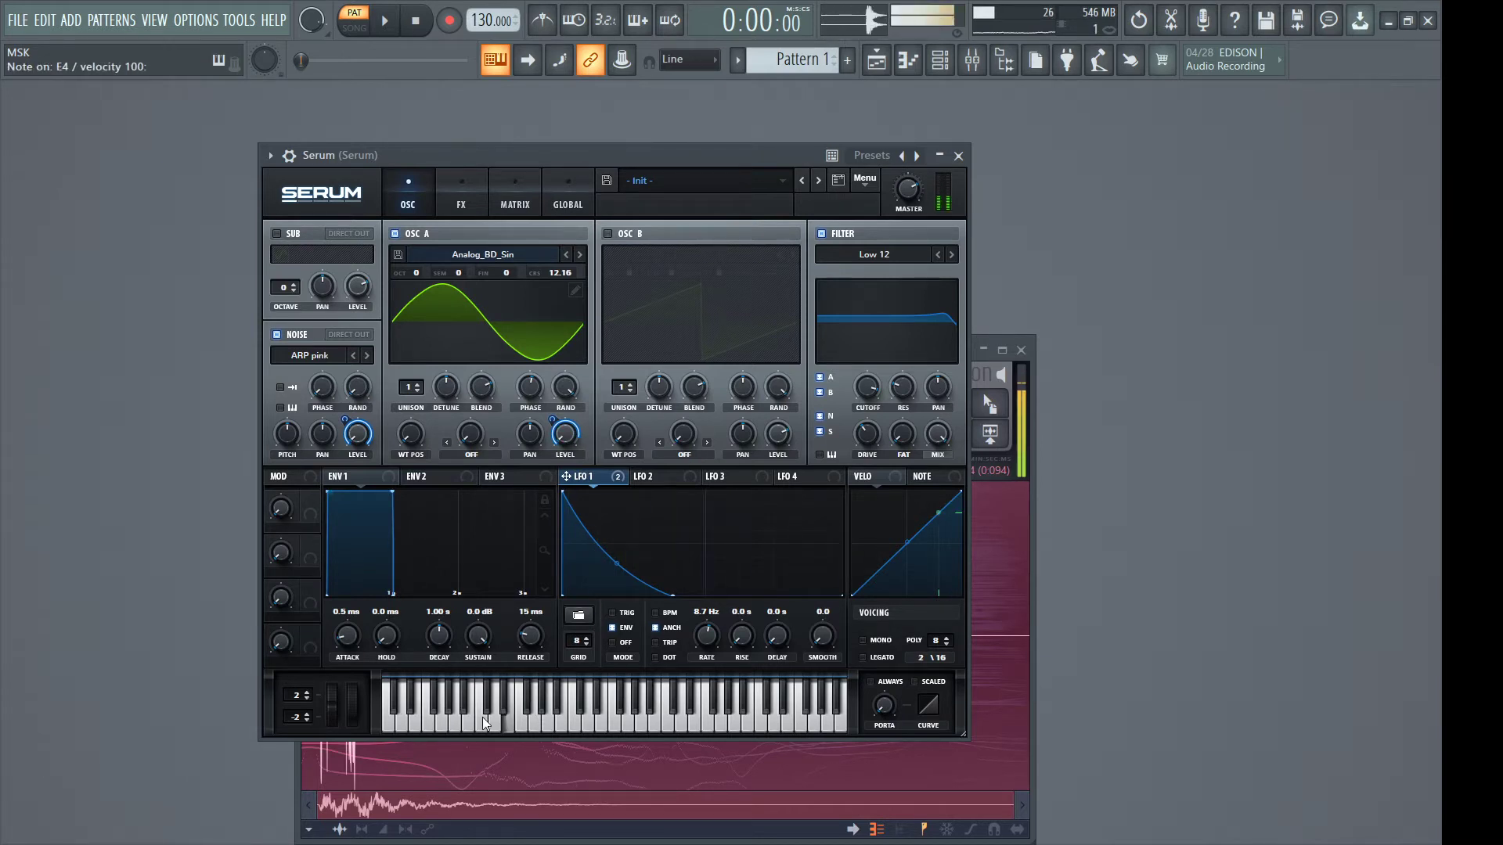
pyautogui.click(522, 716)
# Record a new take of the E4 note from Serum into Edison
pyautogui.click(984, 382)
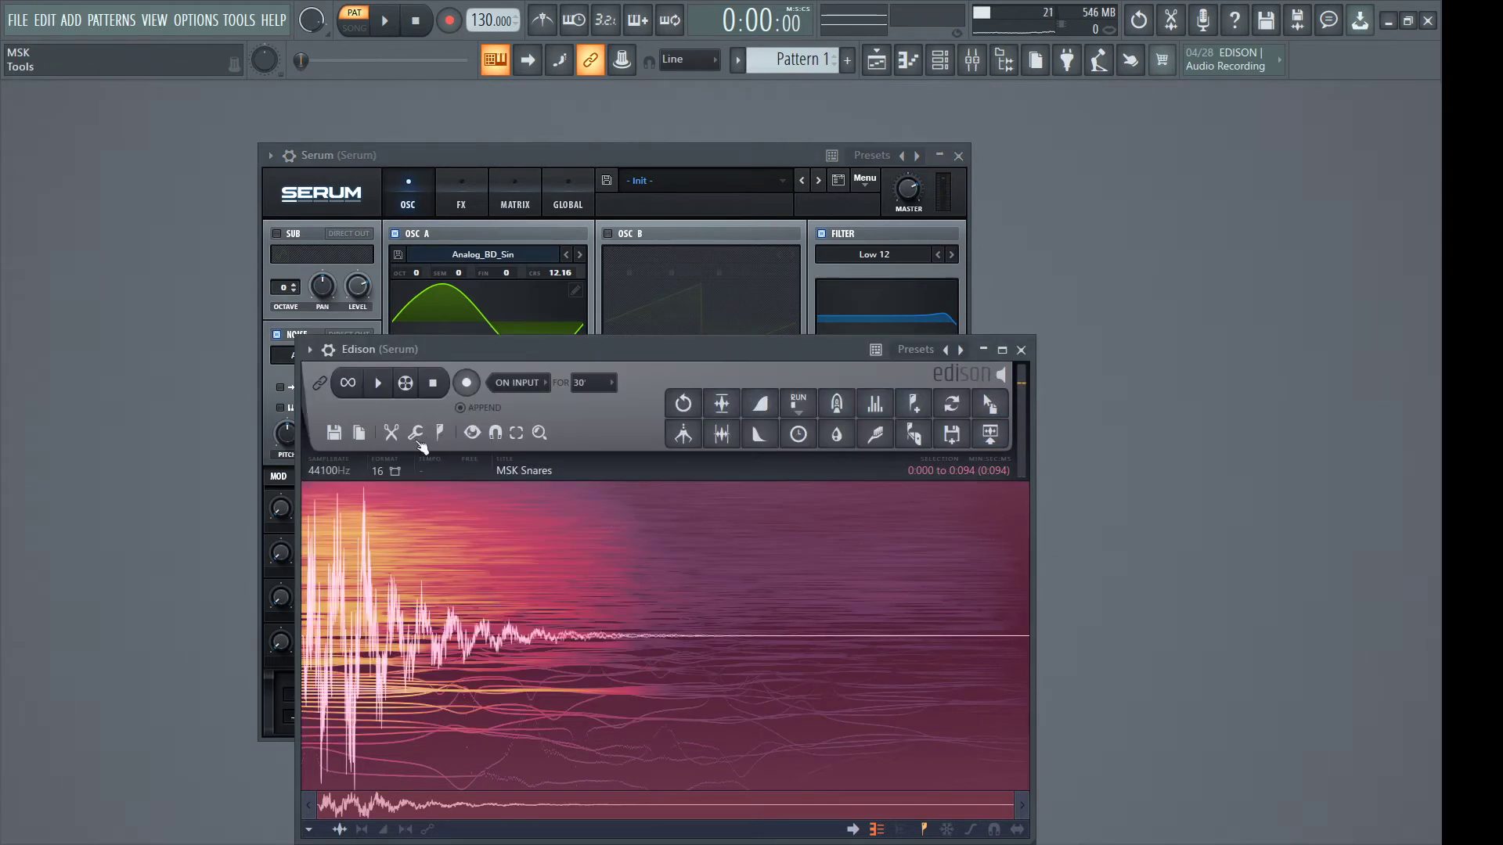
pyautogui.click(466, 383)
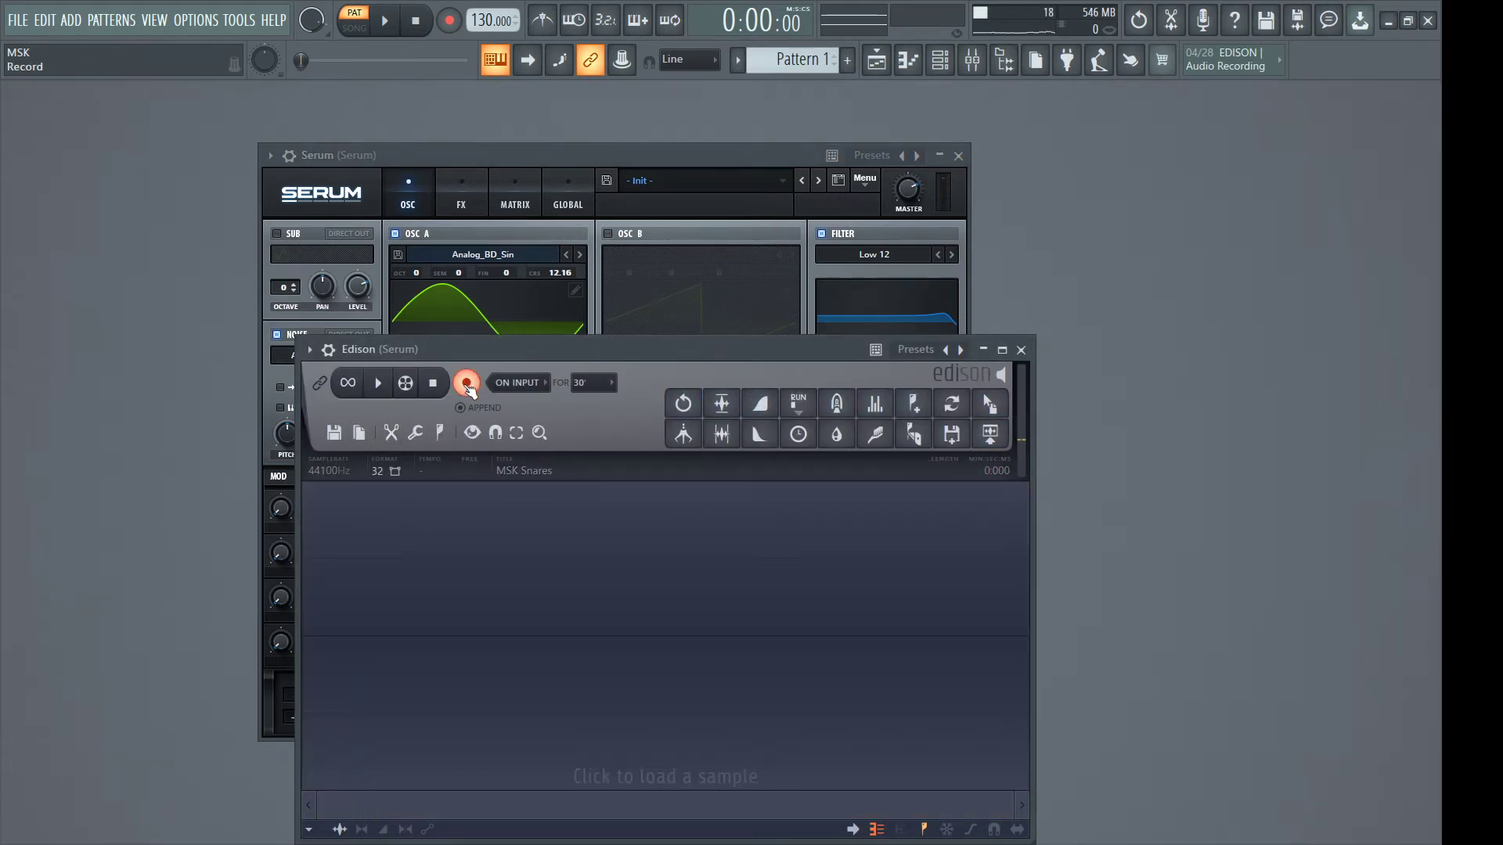
pyautogui.moveTo(462, 162); pyautogui.dragTo(463, 156)
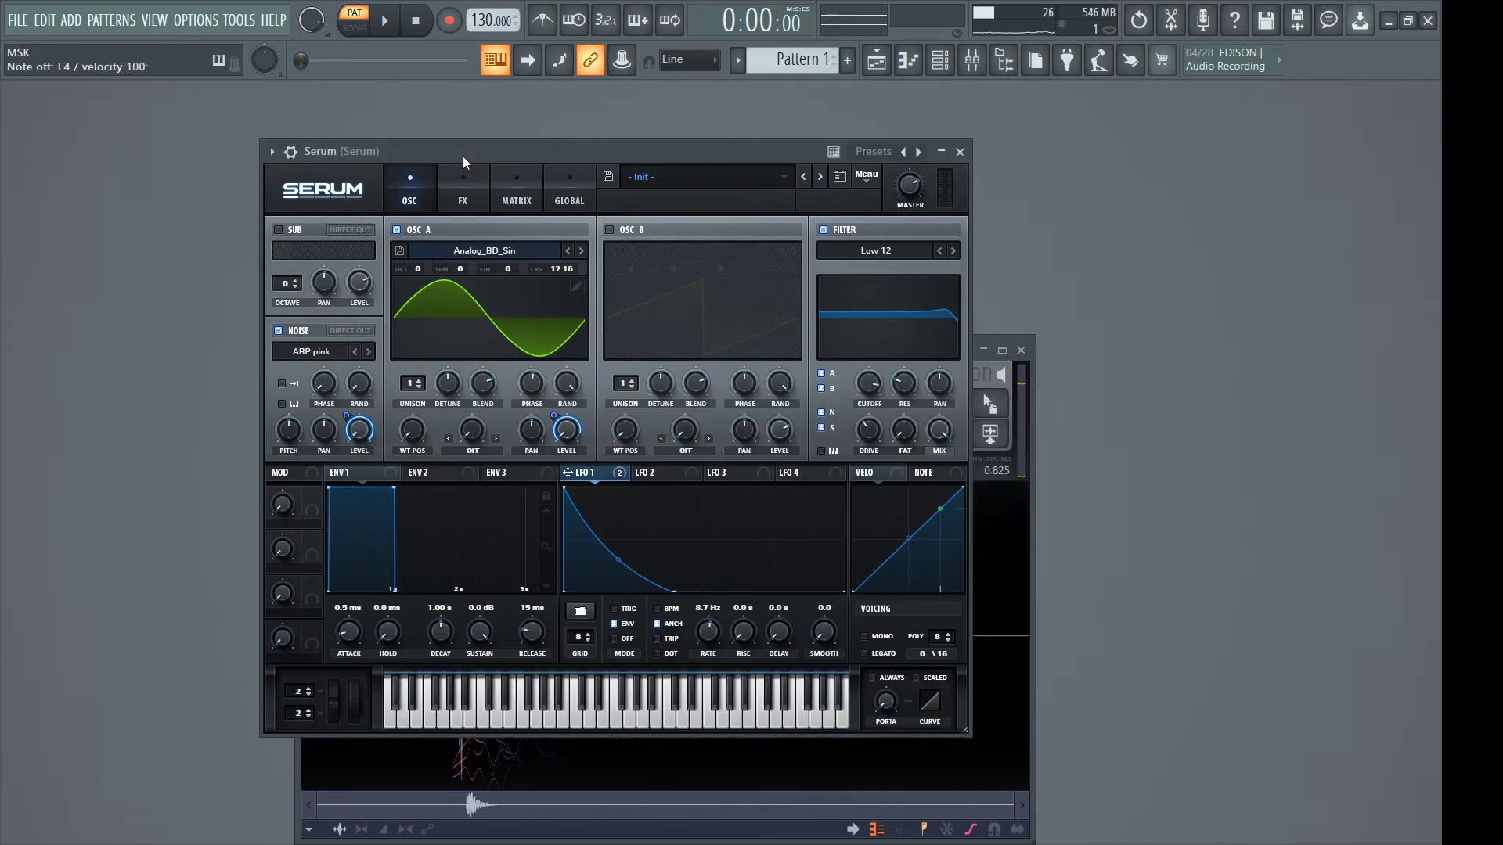
pyautogui.click(540, 759)
pyautogui.click(466, 385)
# Try trimming the silence after the E4 hit and the silence before it
pyautogui.moveTo(427, 579); pyautogui.dragTo(402, 552)
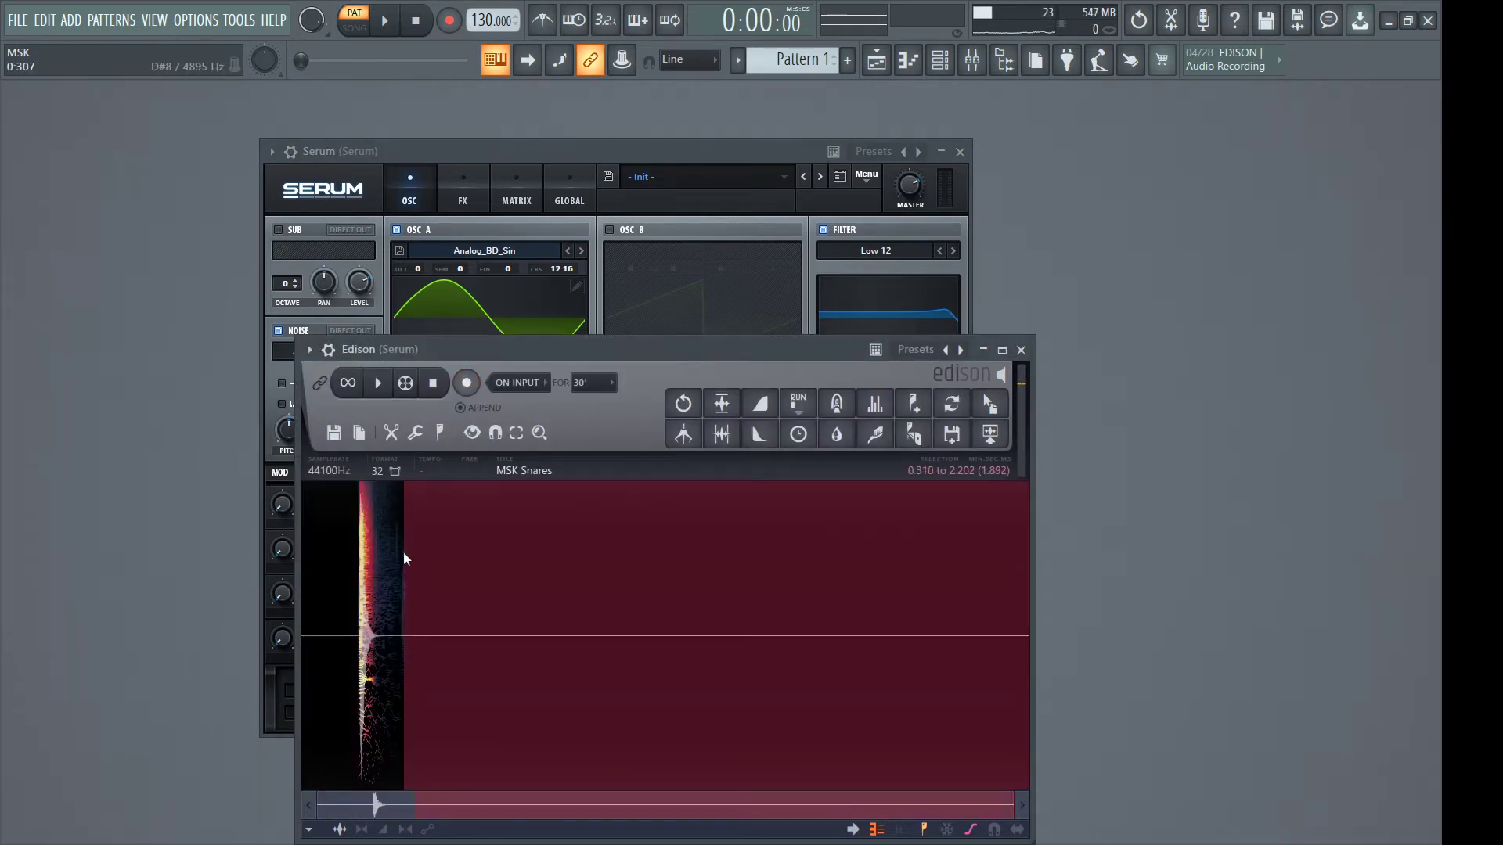
pyautogui.press('Delete')
pyautogui.moveTo(695, 619); pyautogui.dragTo(368, 667)
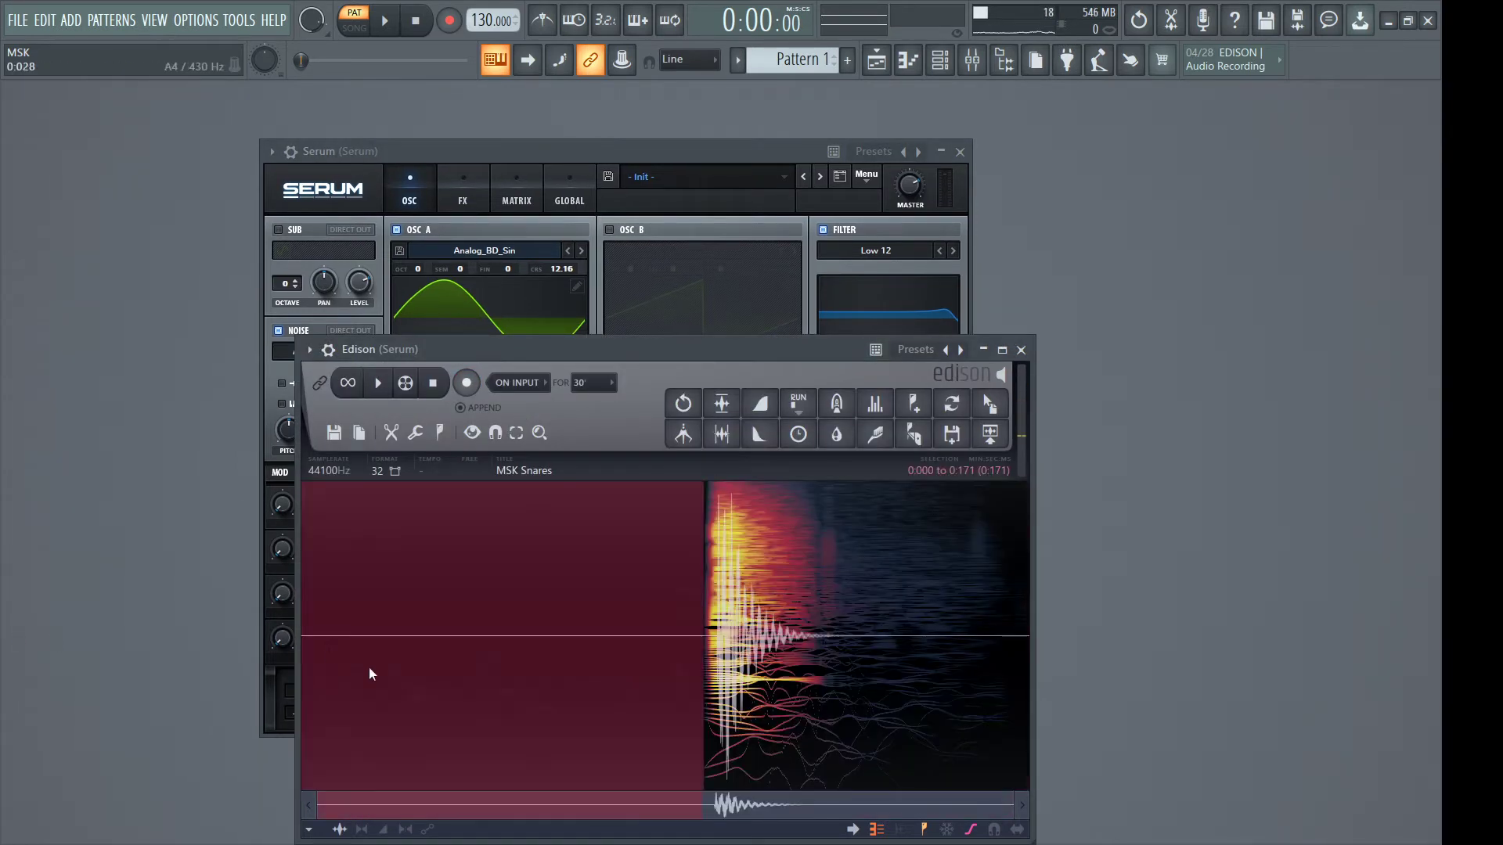
pyautogui.press('Delete')
# Try a tighter cut at the very start of the sample with a fade-in, and undo the trims
pyautogui.scroll(2, 328, 654)
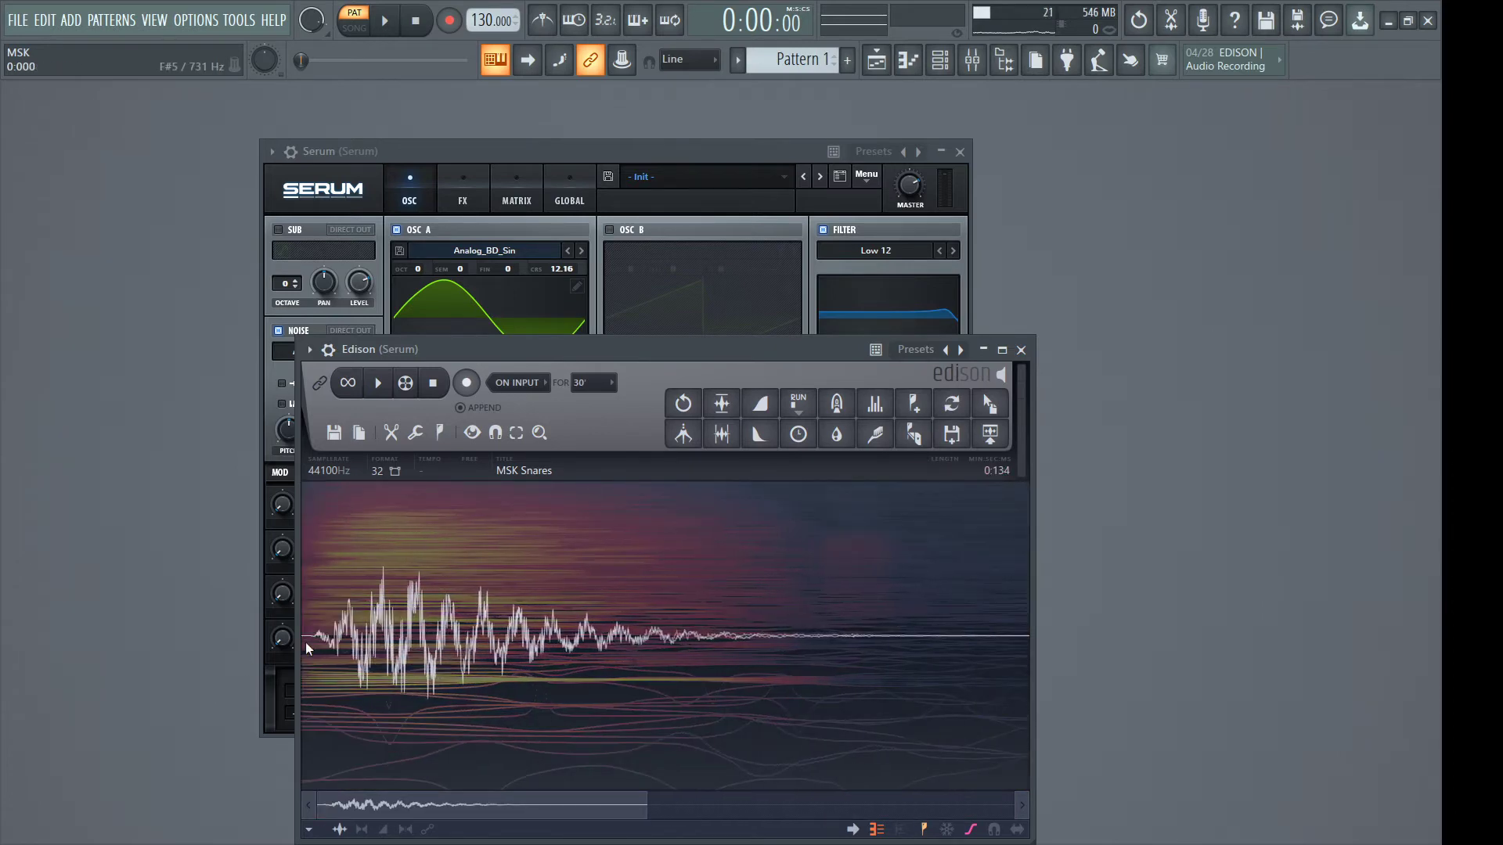
pyautogui.scroll(2, 307, 644)
pyautogui.moveTo(307, 645); pyautogui.dragTo(311, 658)
pyautogui.scroll(3, 317, 667)
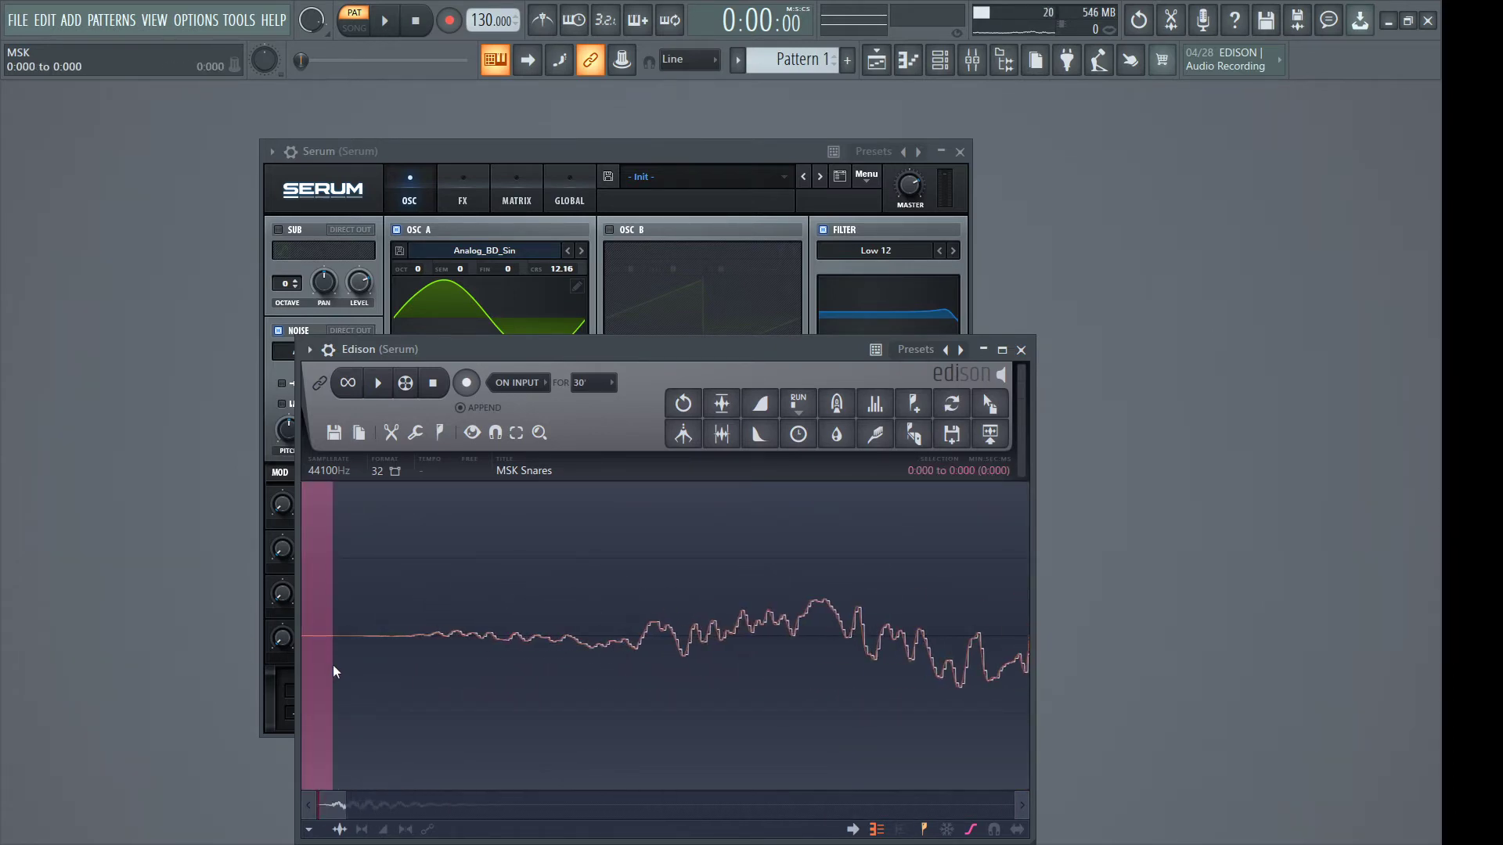
pyautogui.scroll(3, 316, 659)
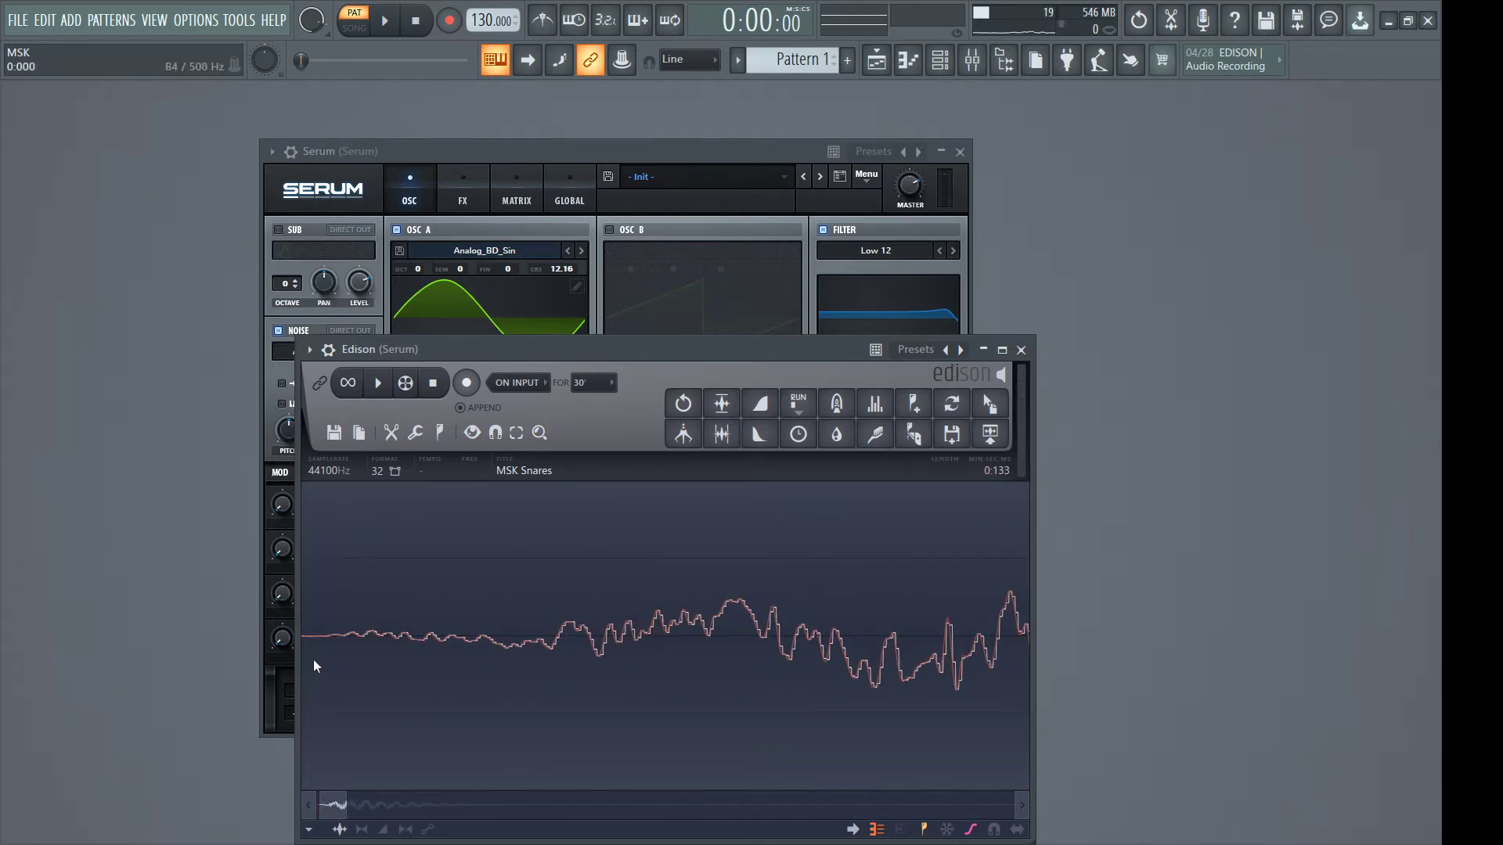
pyautogui.click(760, 405)
pyautogui.scroll(-5, 497, 617)
pyautogui.hotkey('ctrl', 'a')
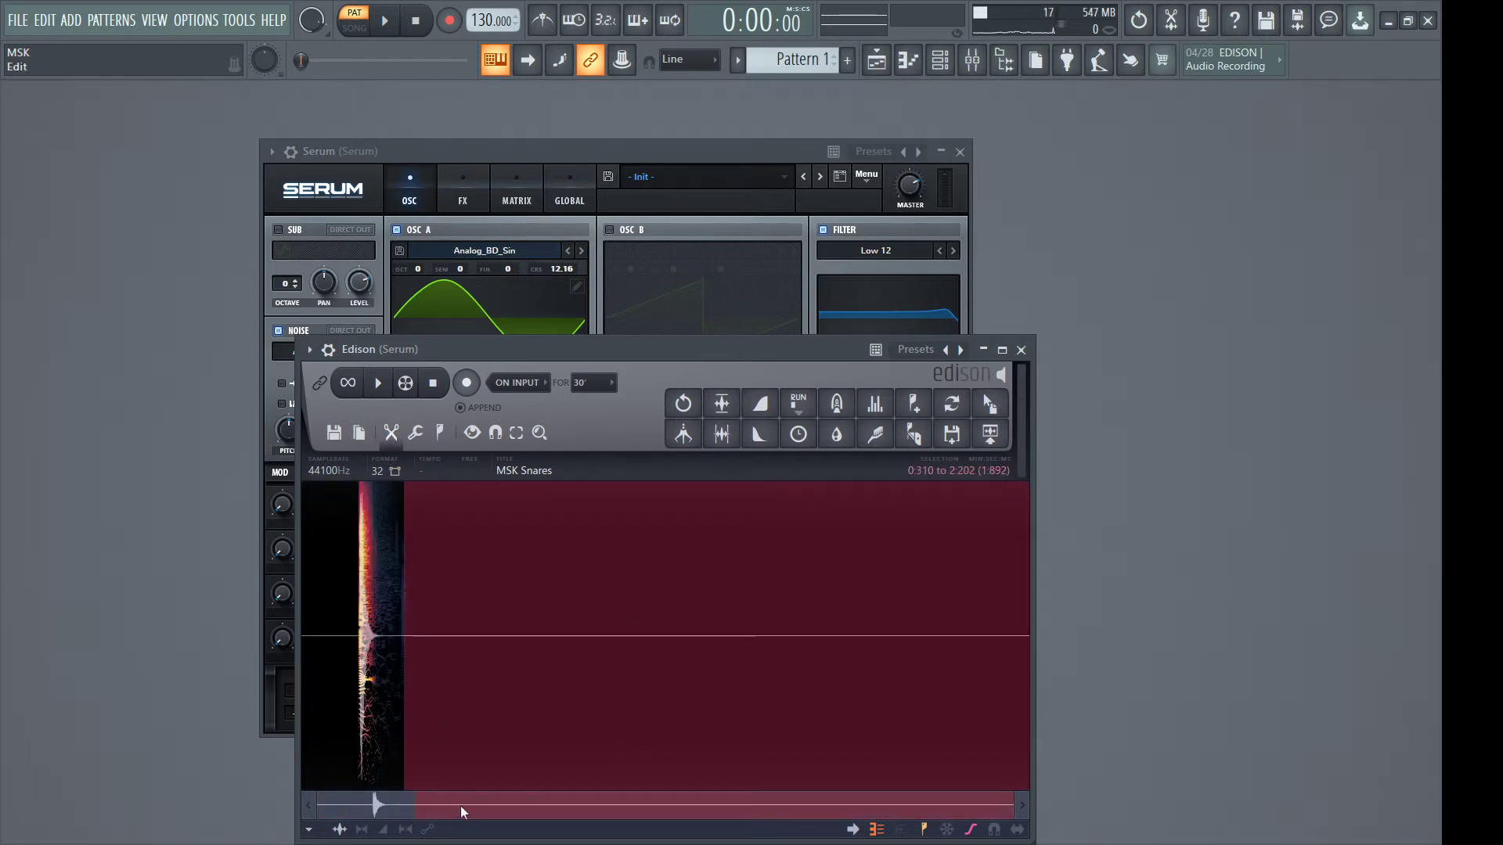
# Delete the silence after and before the E4 hit up to its transient, and convert the sample to 16-bit
pyautogui.click(402, 599)
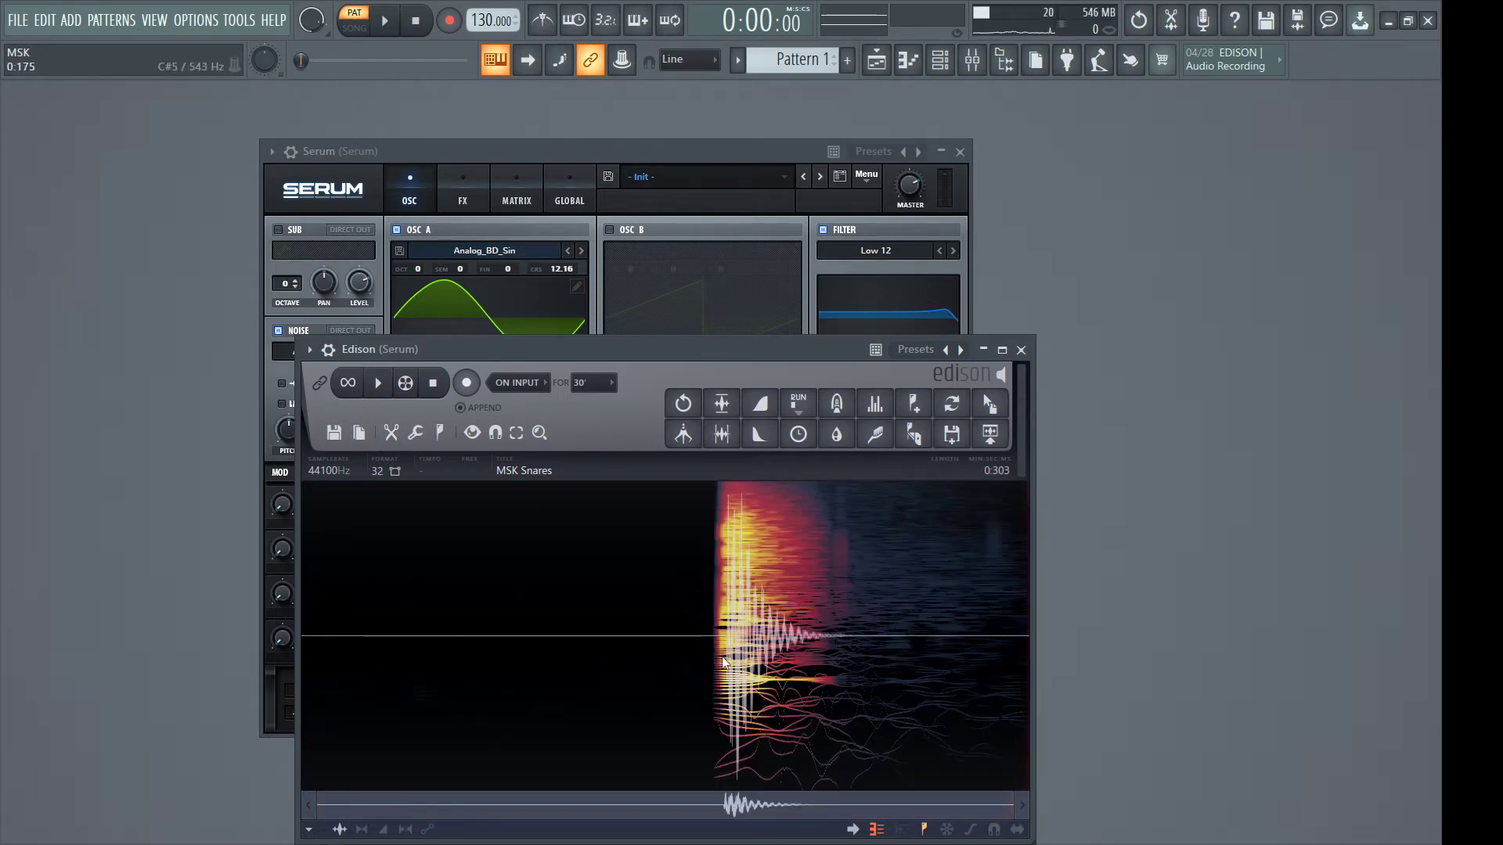
pyautogui.moveTo(723, 661); pyautogui.dragTo(379, 634)
pyautogui.scroll(3, 466, 668)
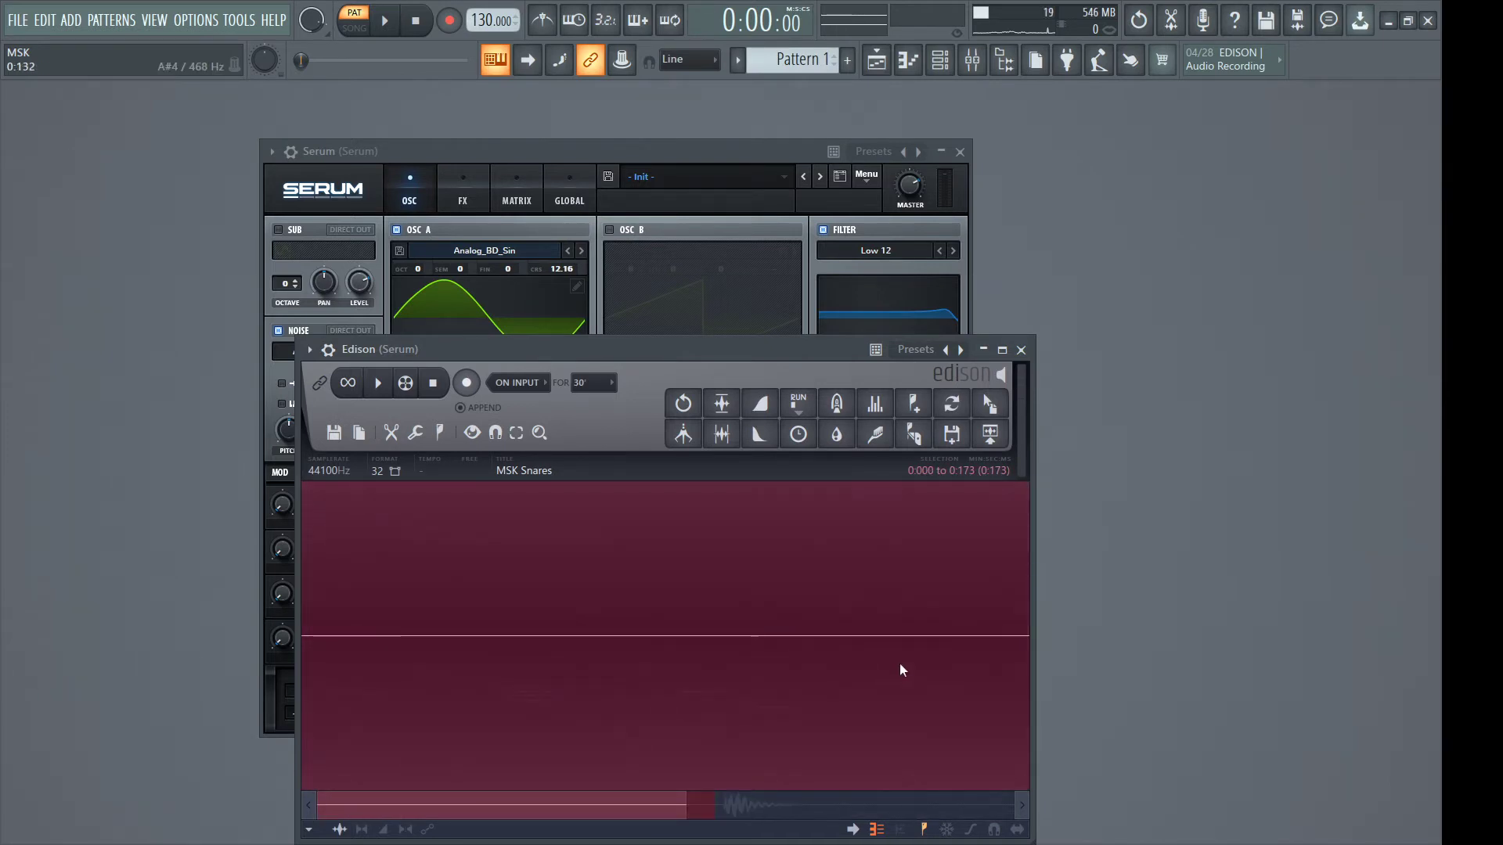
pyautogui.scroll(-3, 899, 668)
pyautogui.moveTo(870, 654); pyautogui.dragTo(842, 654)
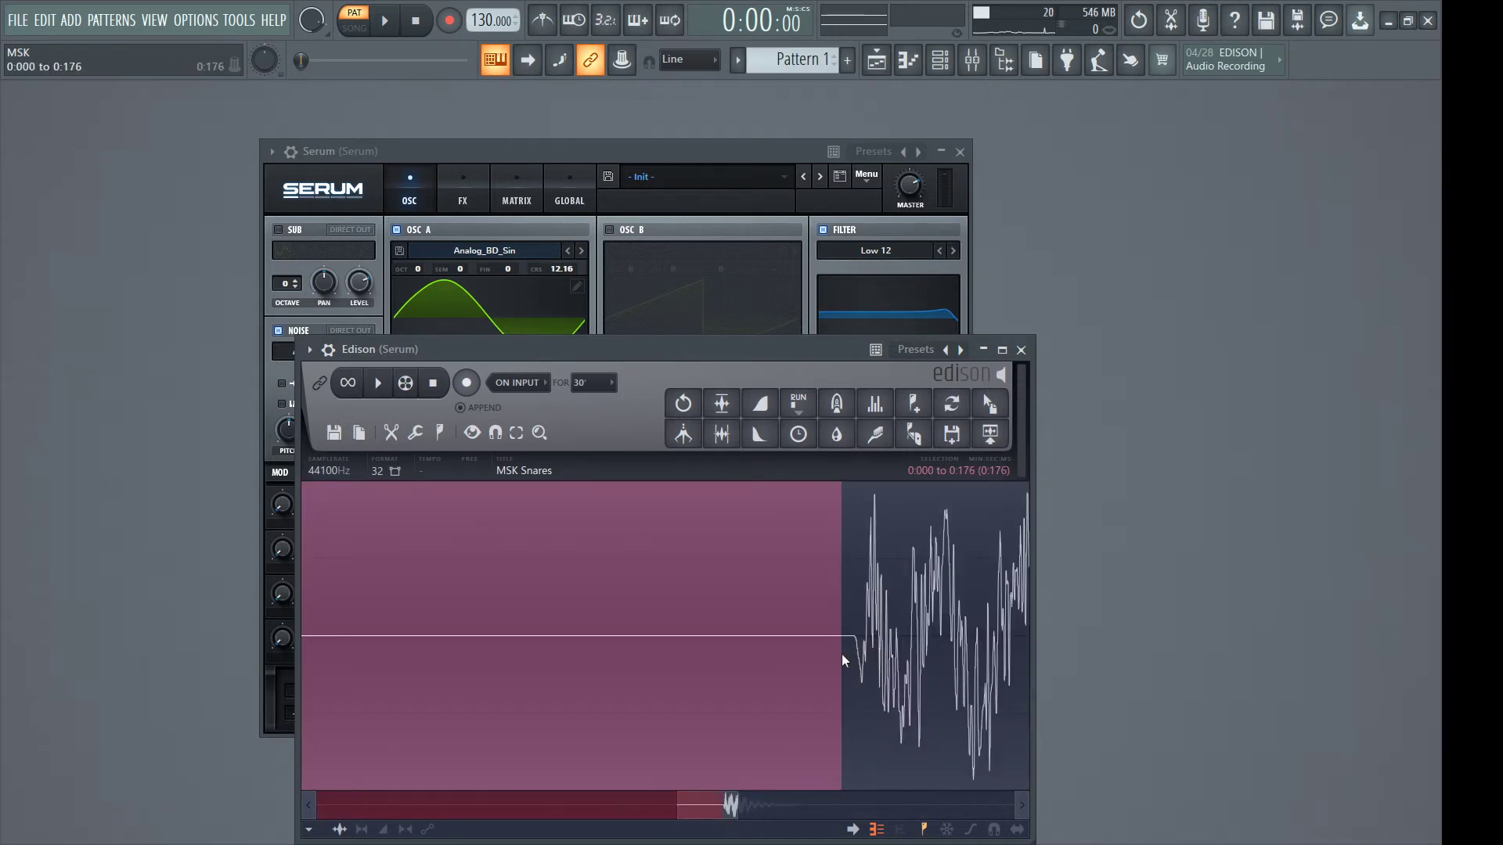
pyautogui.press('Delete')
pyautogui.scroll(-3, 785, 659)
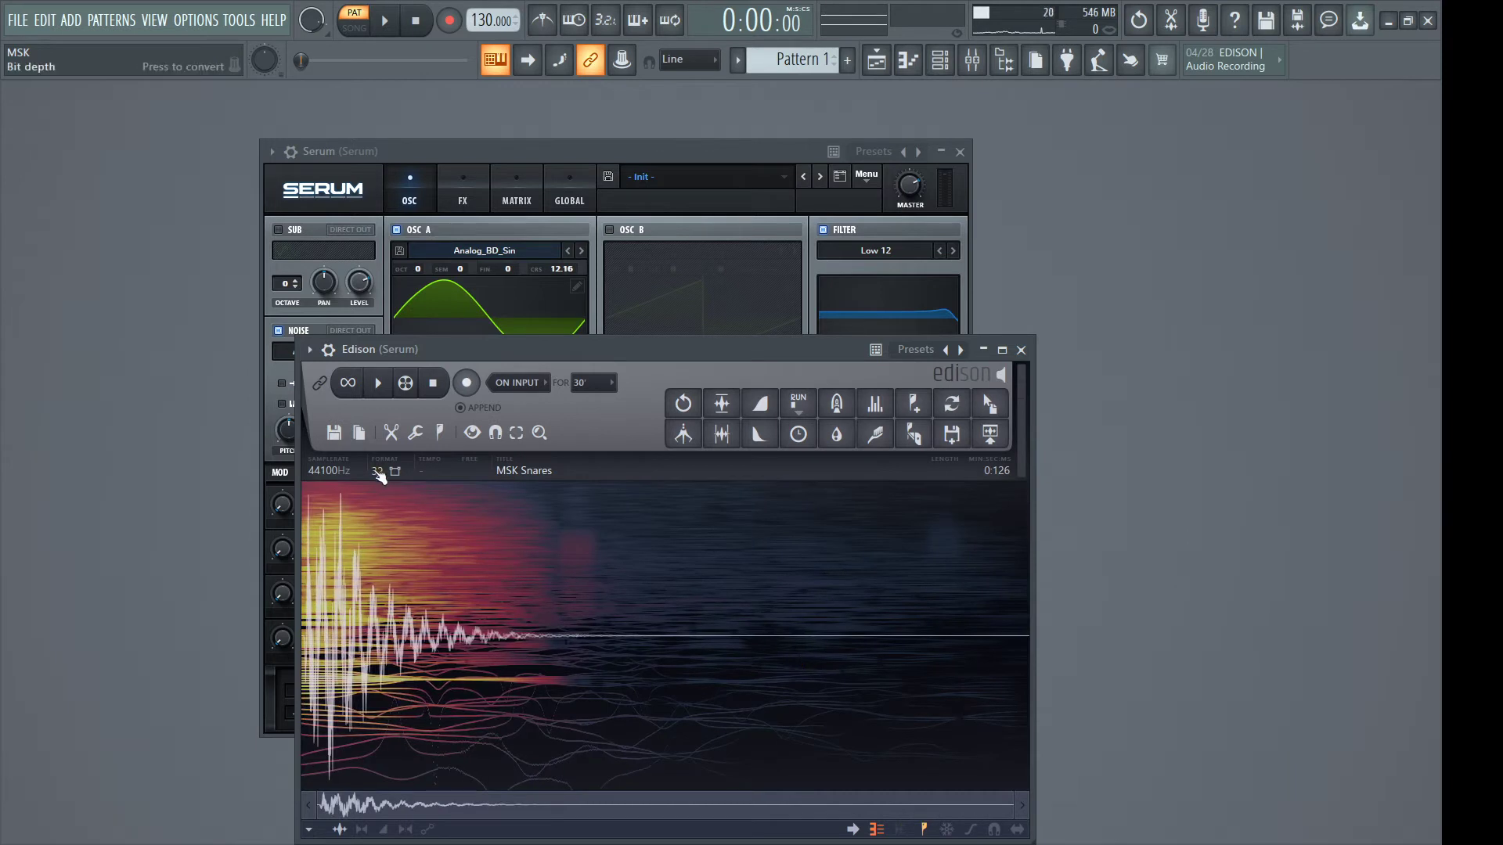
pyautogui.click(376, 381)
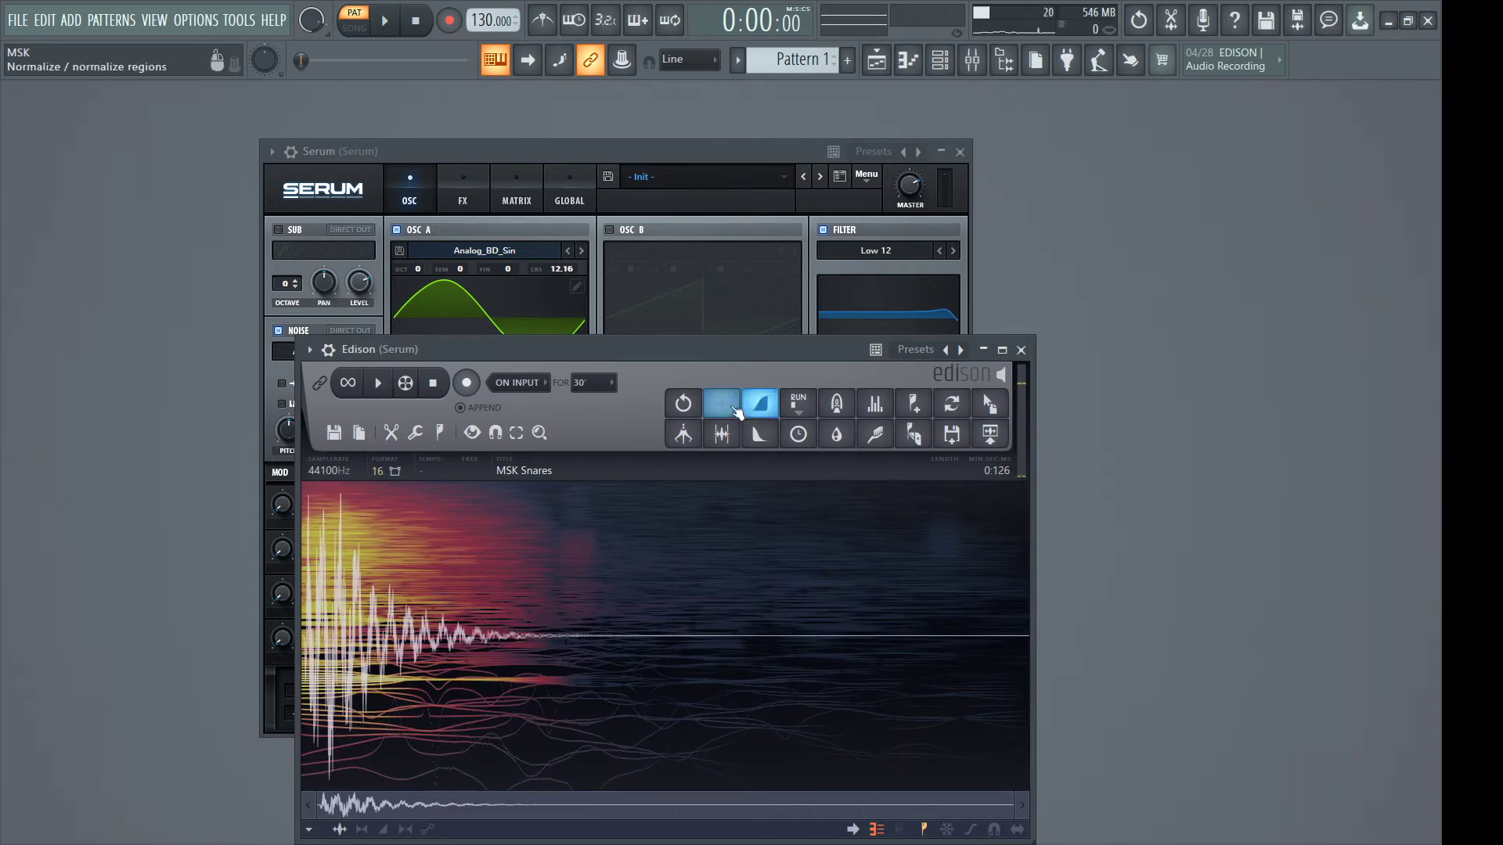
# Normalize the trimmed E4 sample, apply a fade-out to it, and convert it to 16-bit
pyautogui.click(721, 403)
pyautogui.click(378, 382)
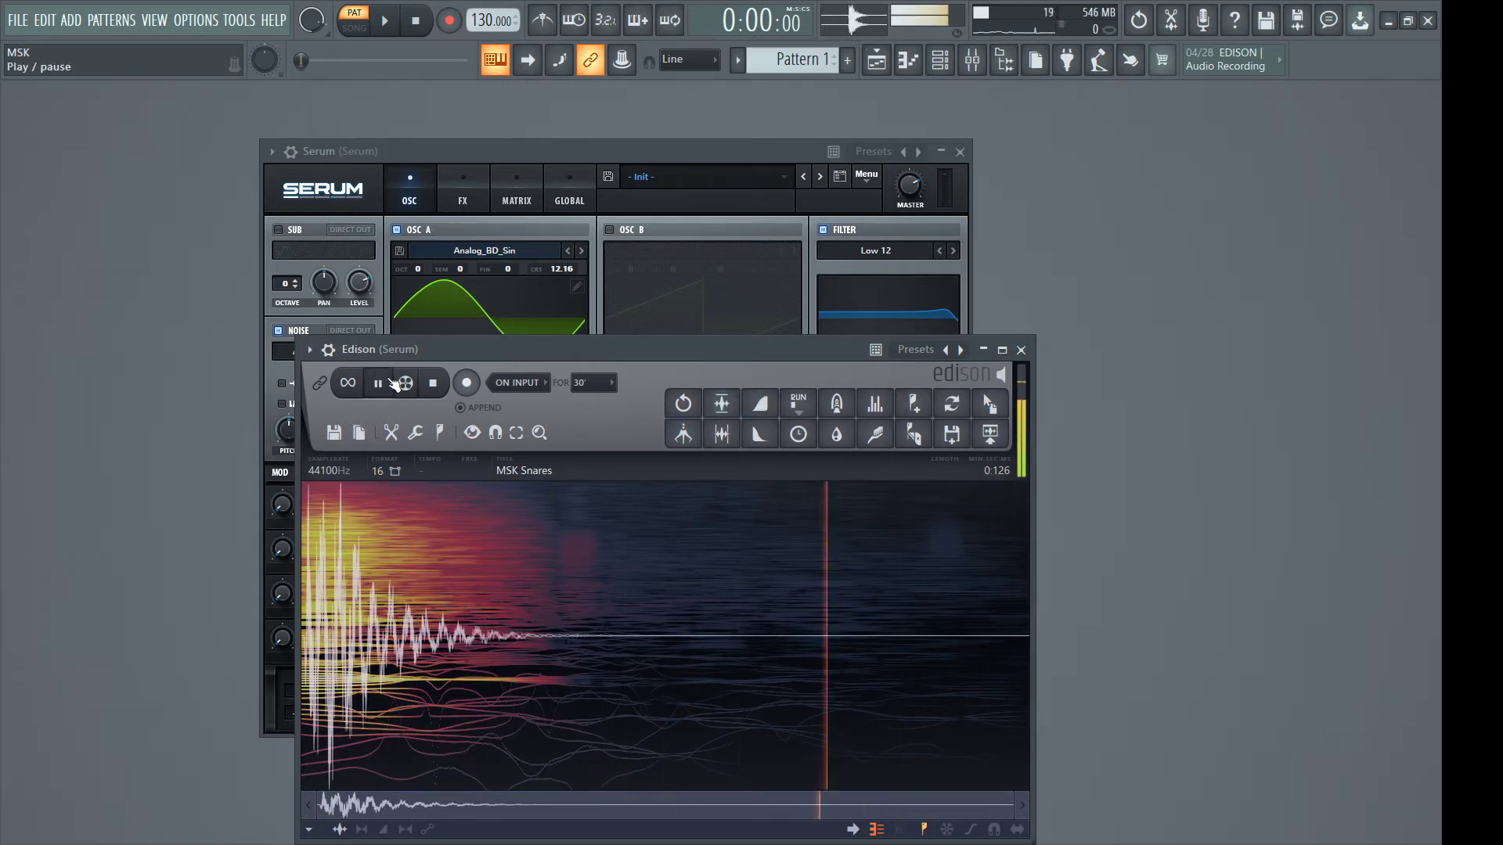
pyautogui.click(758, 433)
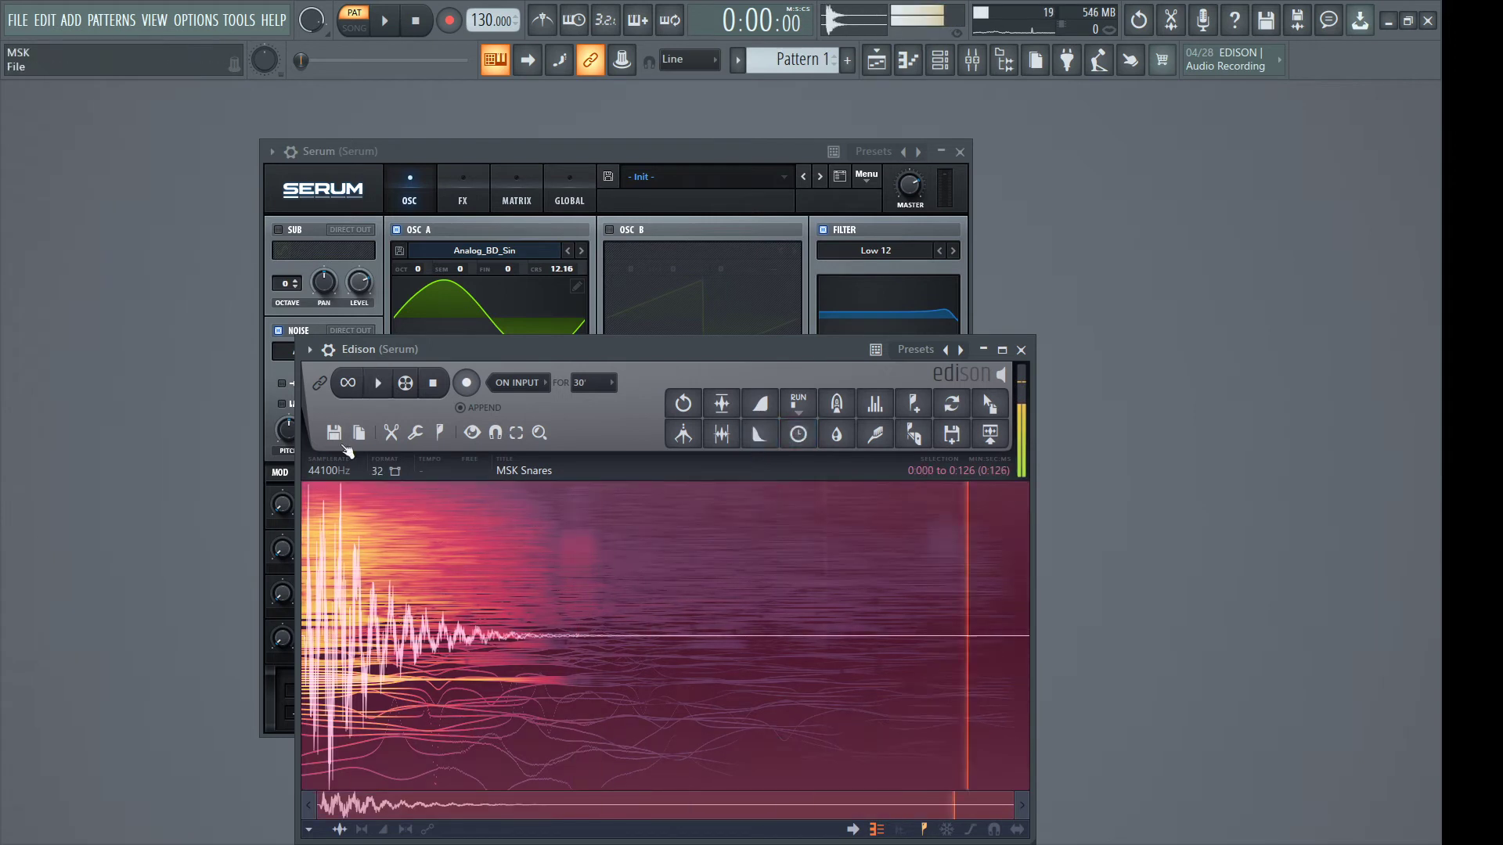
pyautogui.click(379, 471)
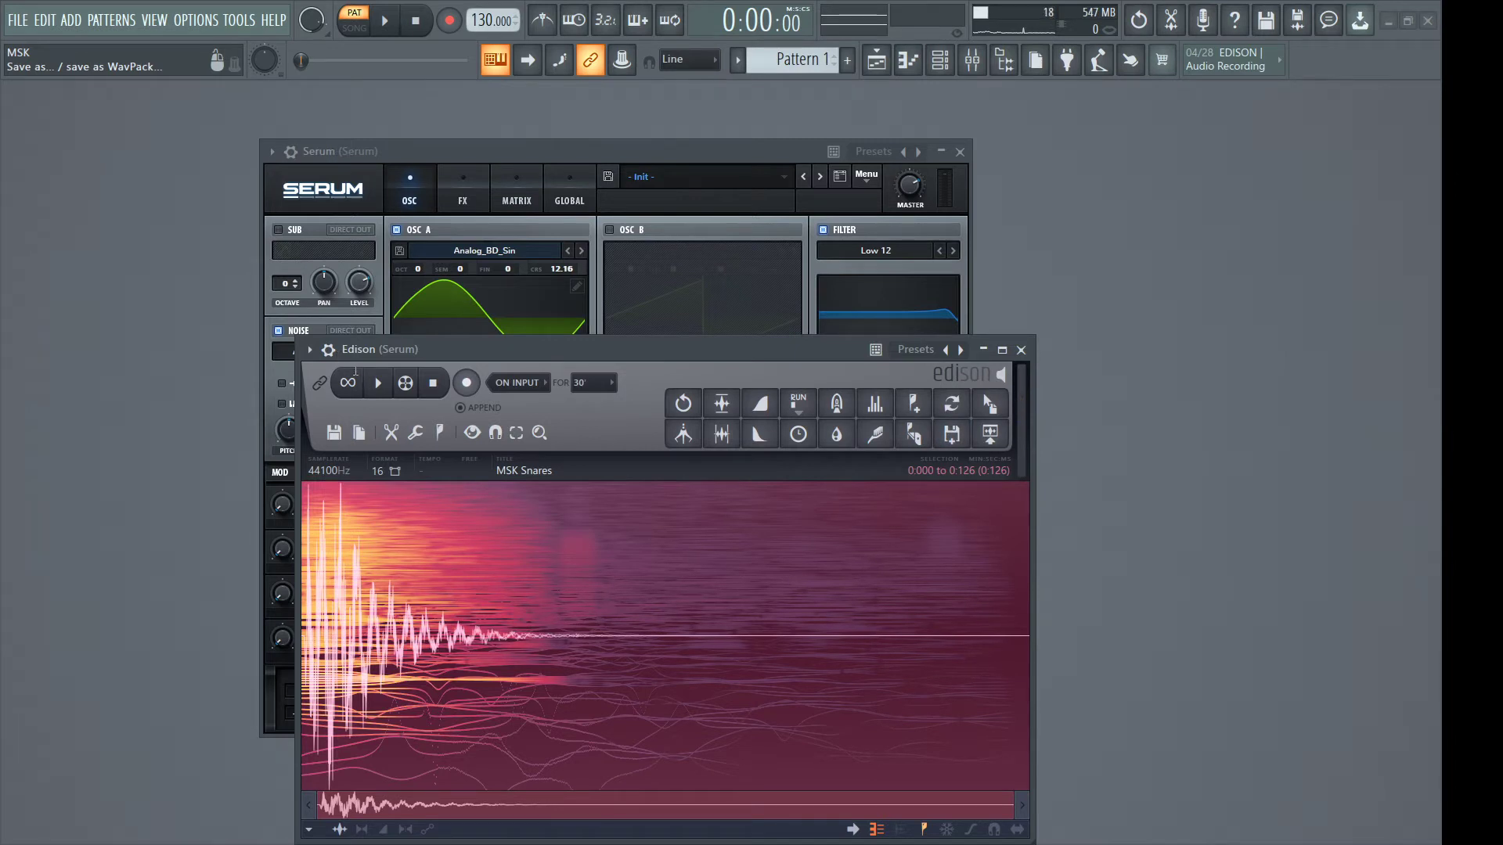
# Compare the recorded sample with the live F4 and G4 notes from Serum
pyautogui.press('v')
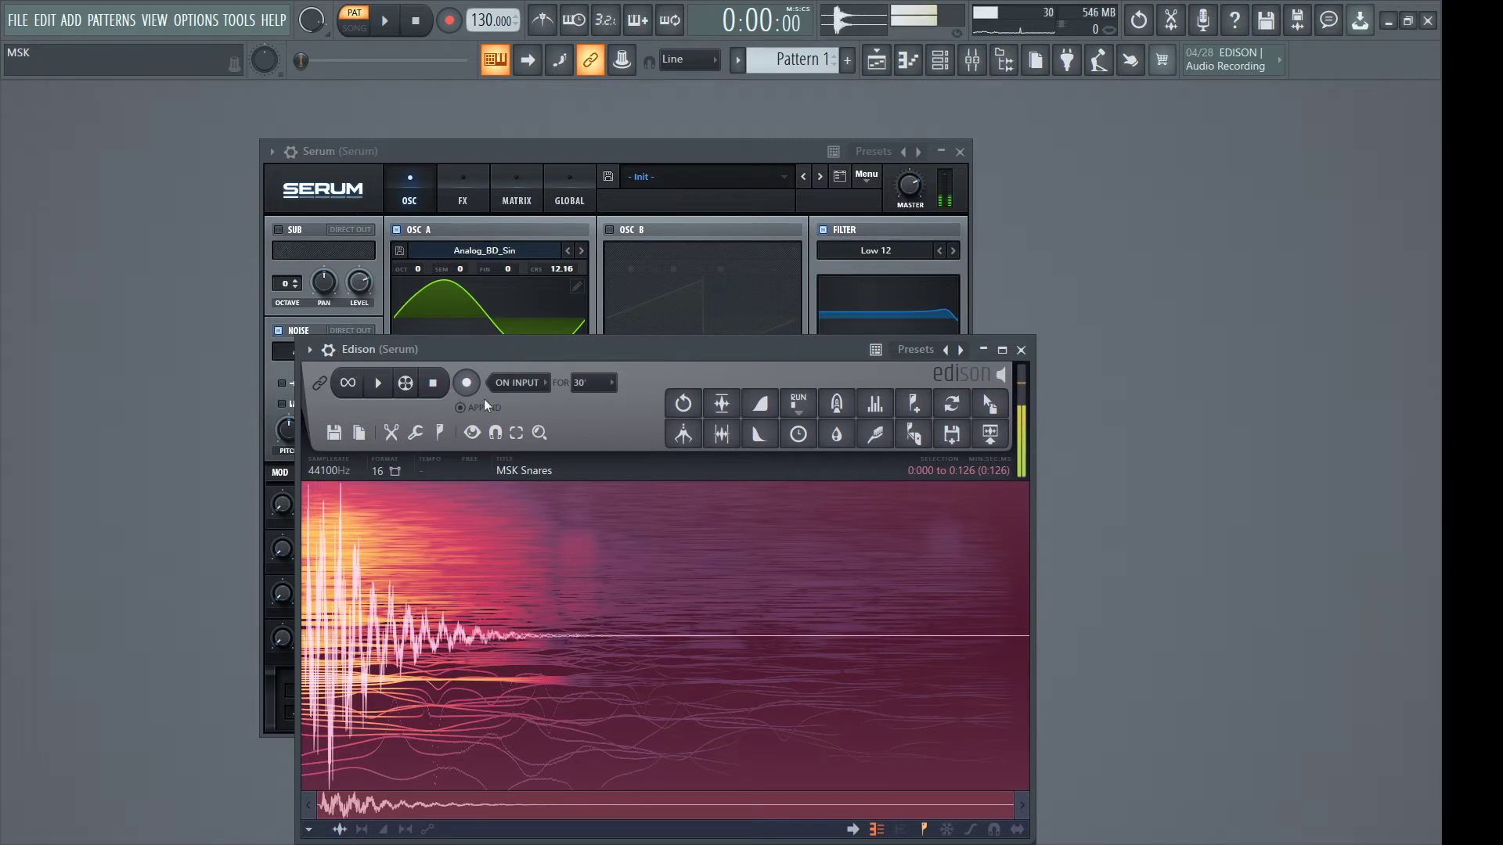
pyautogui.click(380, 383)
pyautogui.click(379, 384)
pyautogui.press('b')
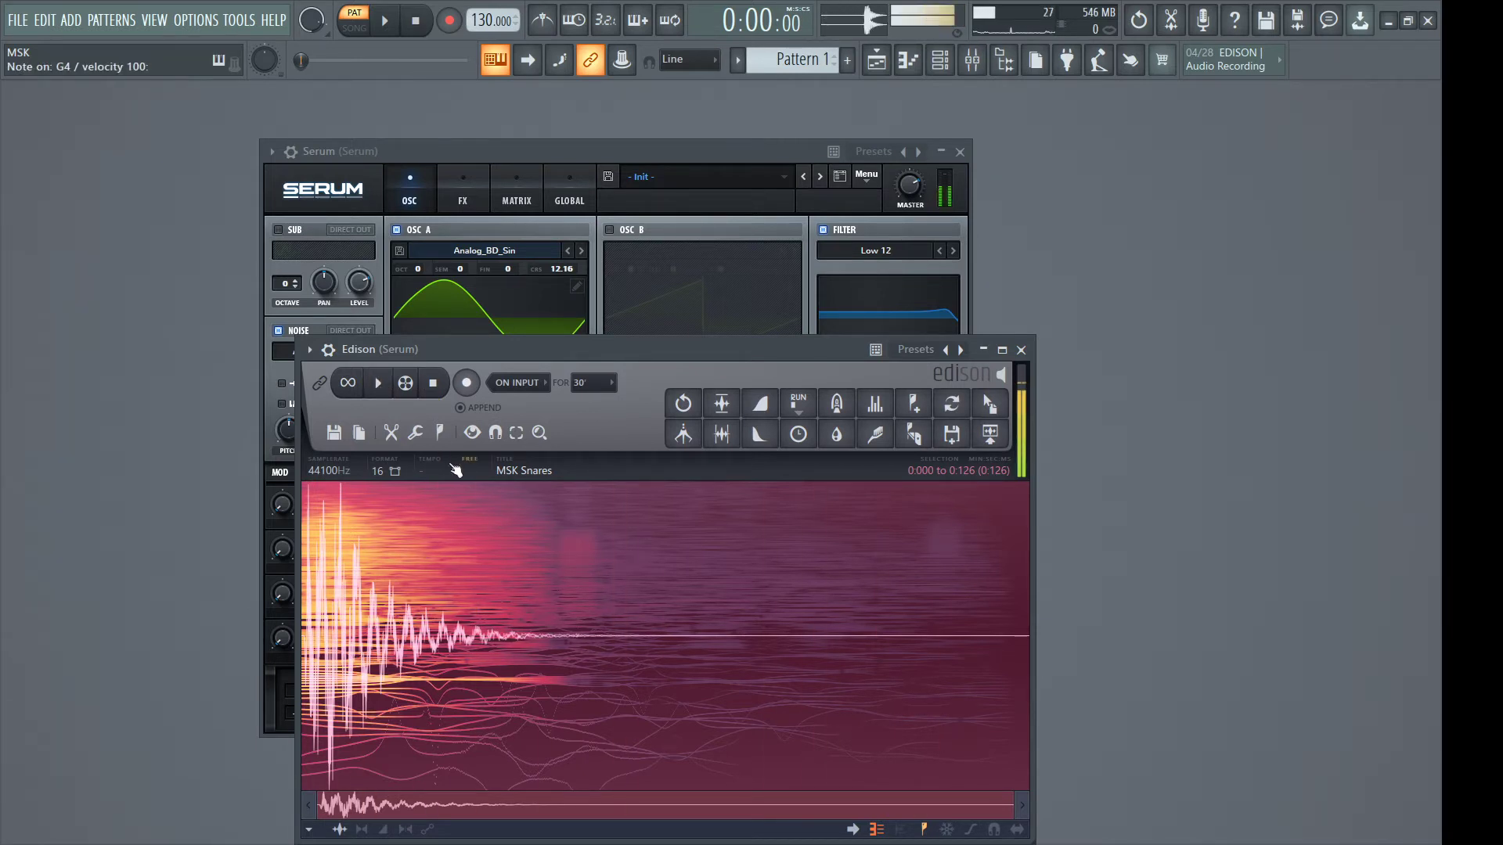
# Lengthen the LFO 1 decay in Serum by moving its lower curve point to about mid-grid, auditioning F4
pyautogui.click(519, 151)
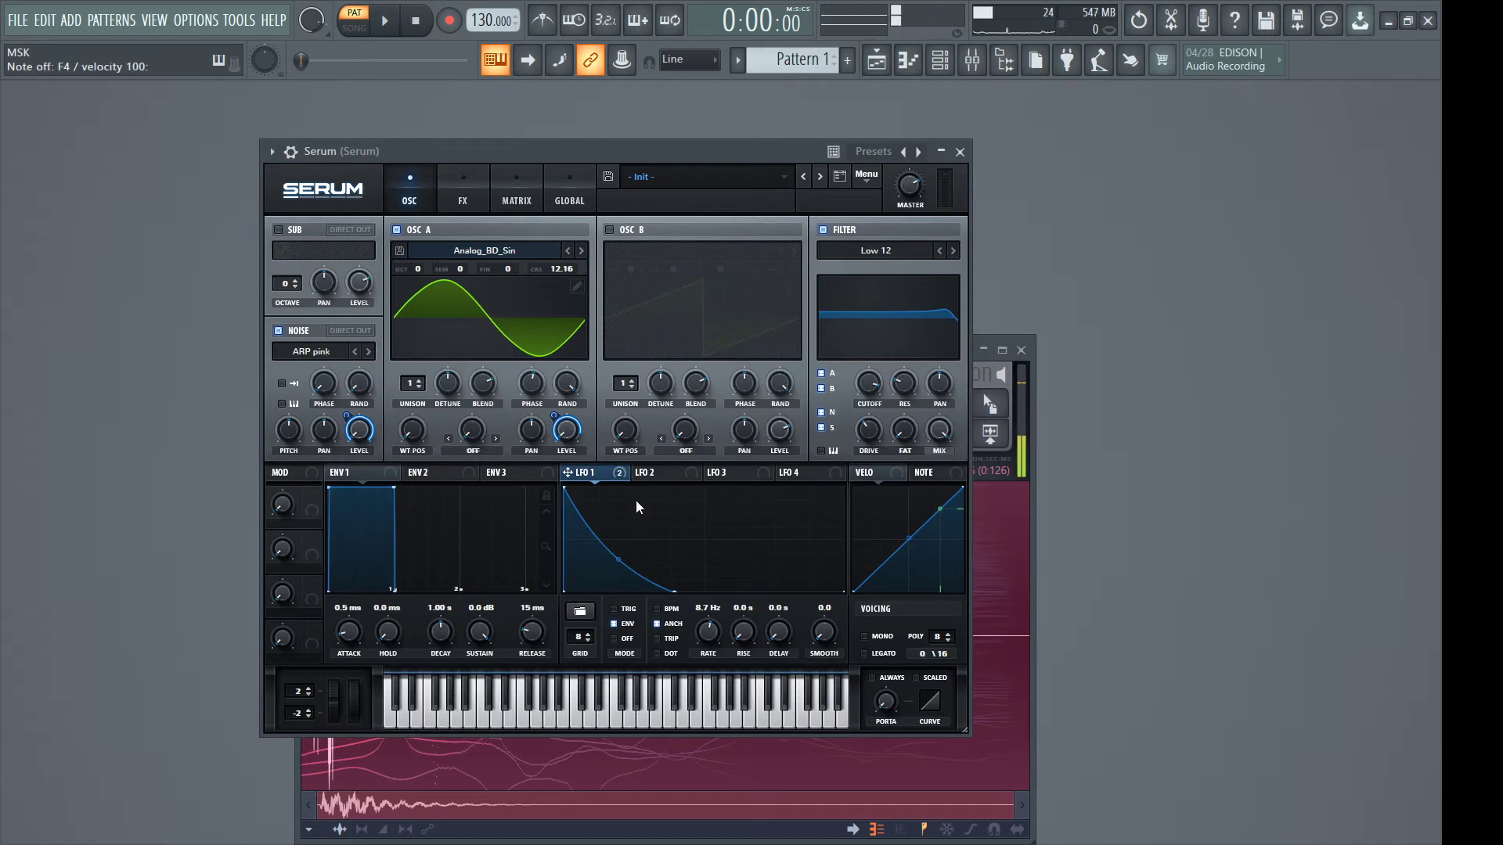
pyautogui.press('v')
pyautogui.moveTo(674, 590); pyautogui.dragTo(705, 607)
pyautogui.press('v')
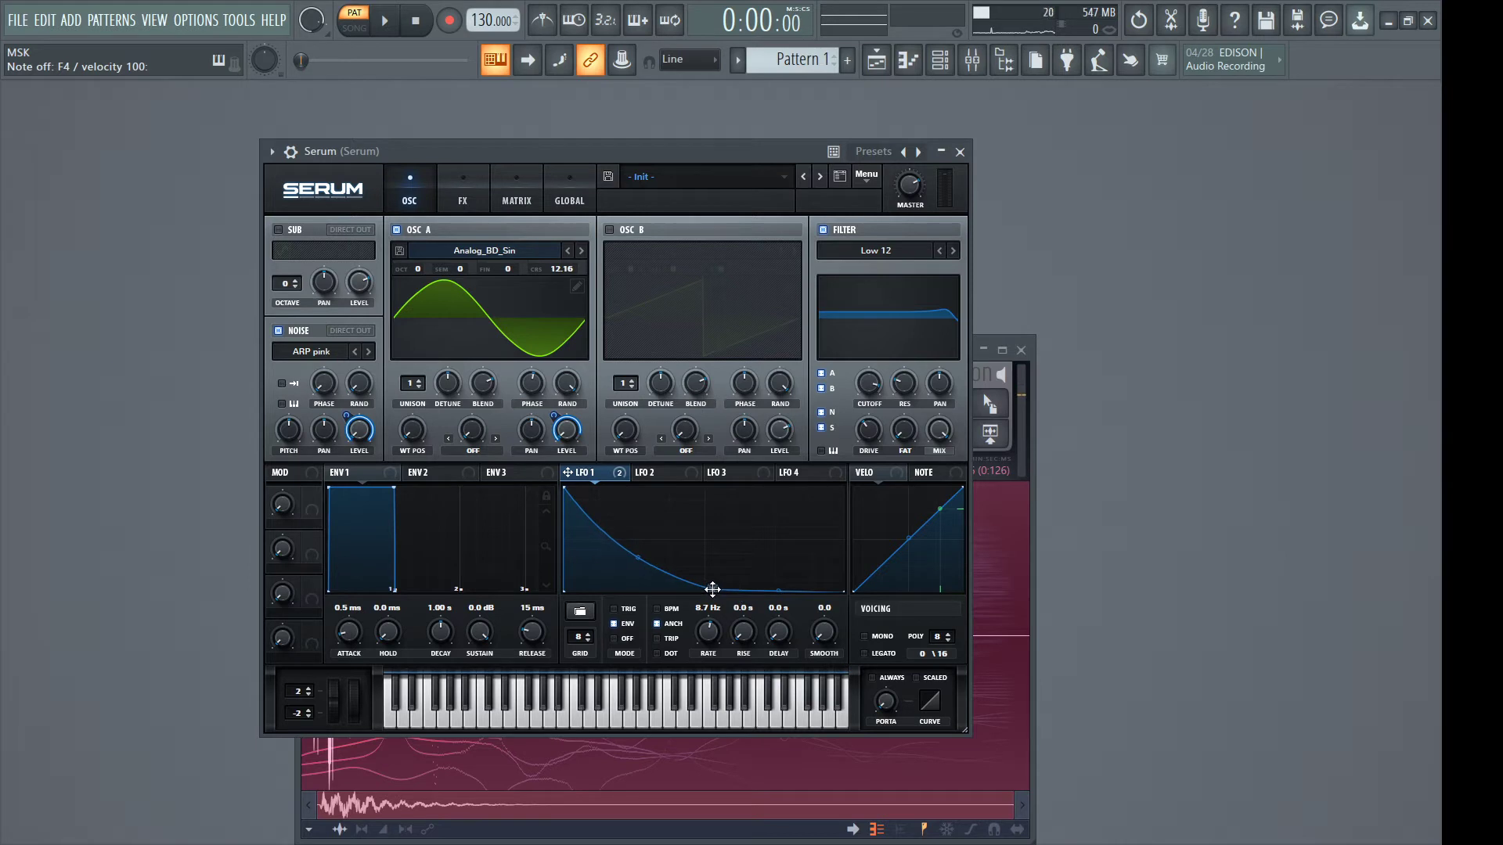
pyautogui.press('v')
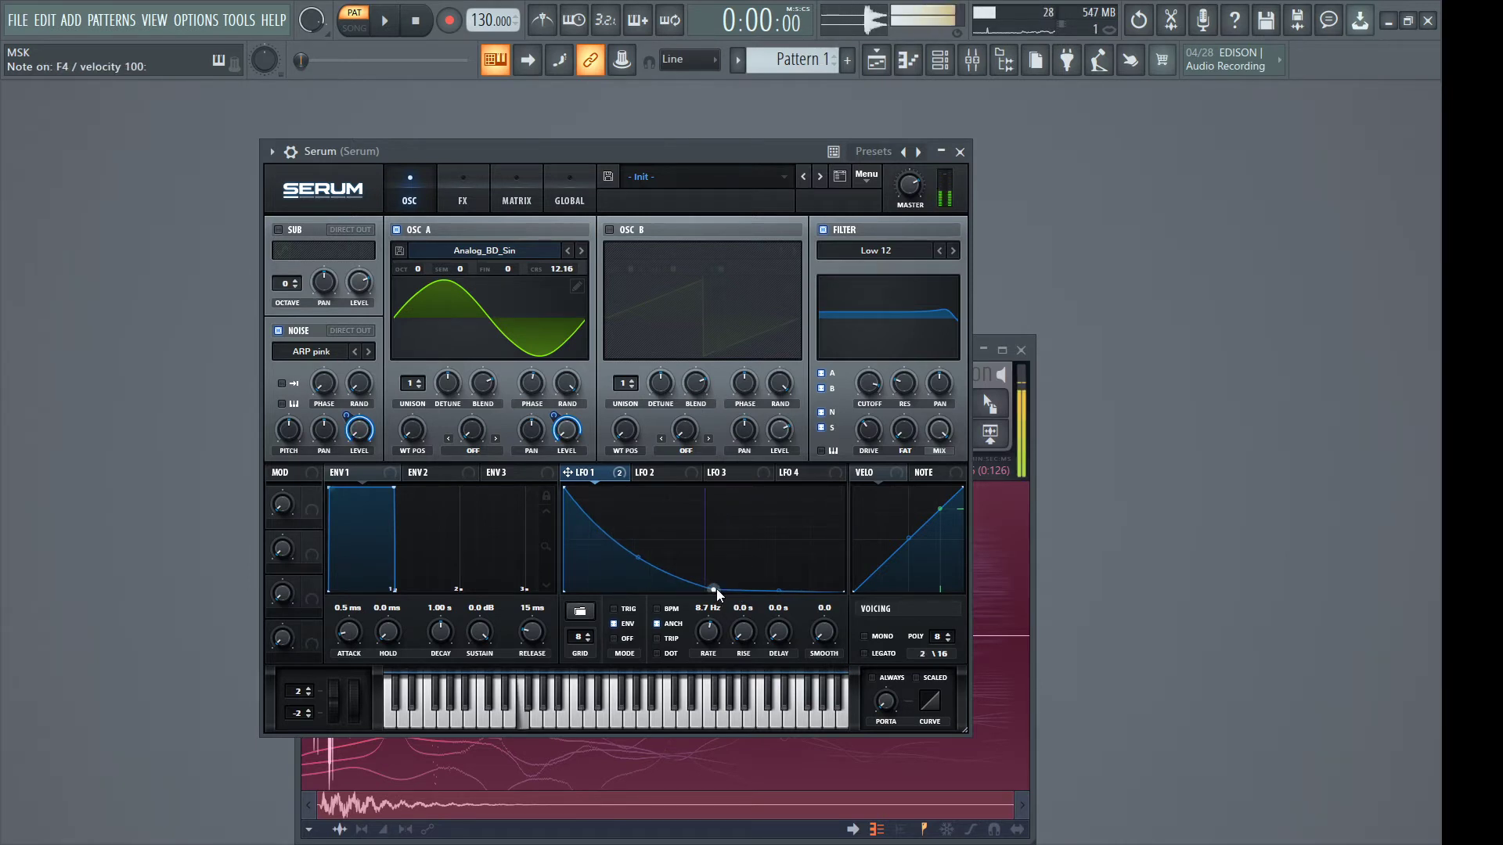
# Clear the old sample from Edison and record a take of the F4 note from Serum
pyautogui.click(472, 767)
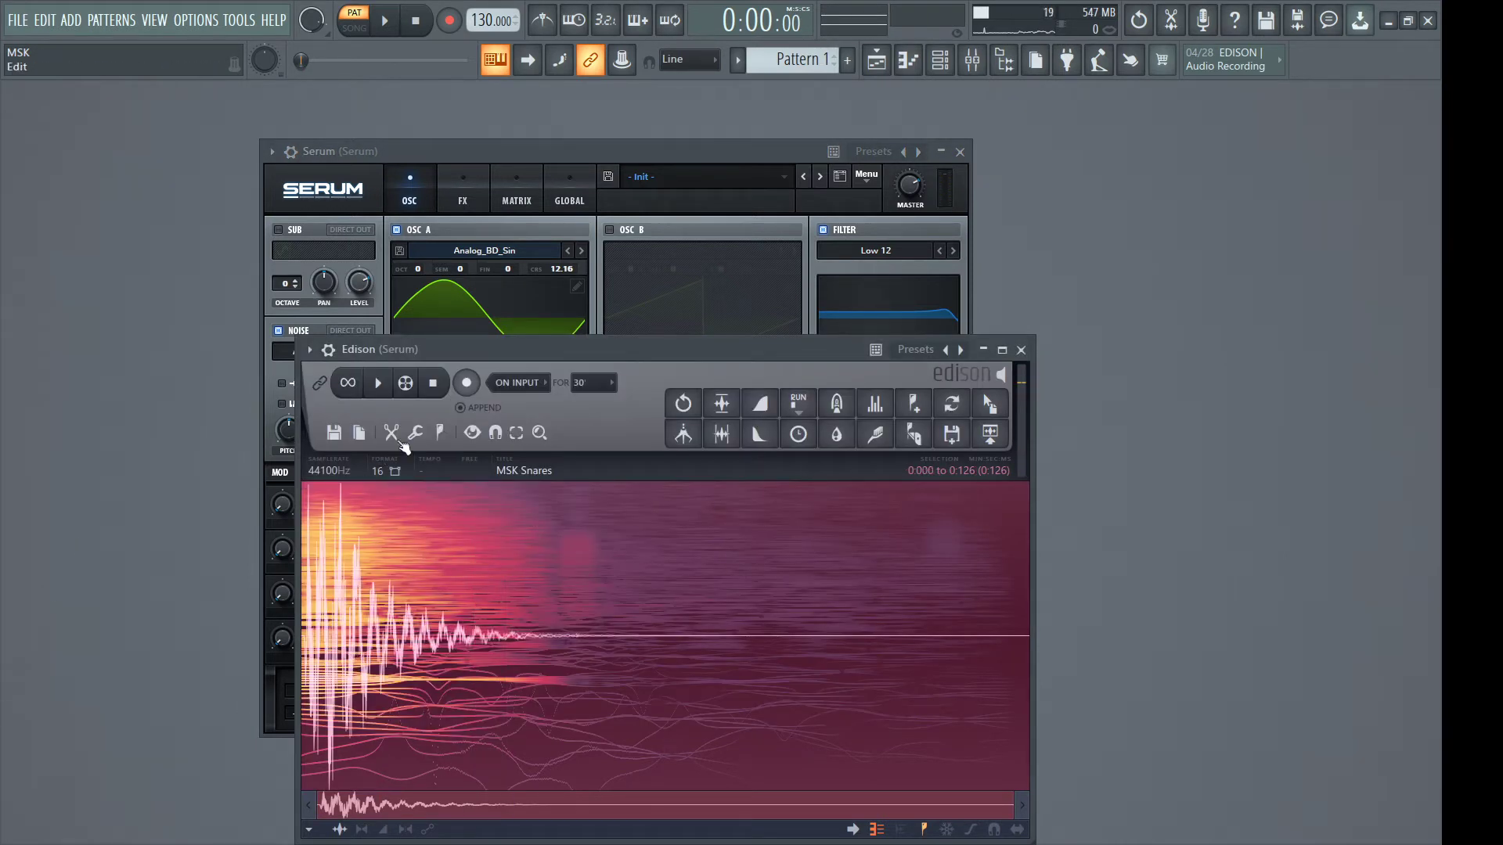
pyautogui.press('Delete')
pyautogui.click(466, 382)
pyautogui.press('v')
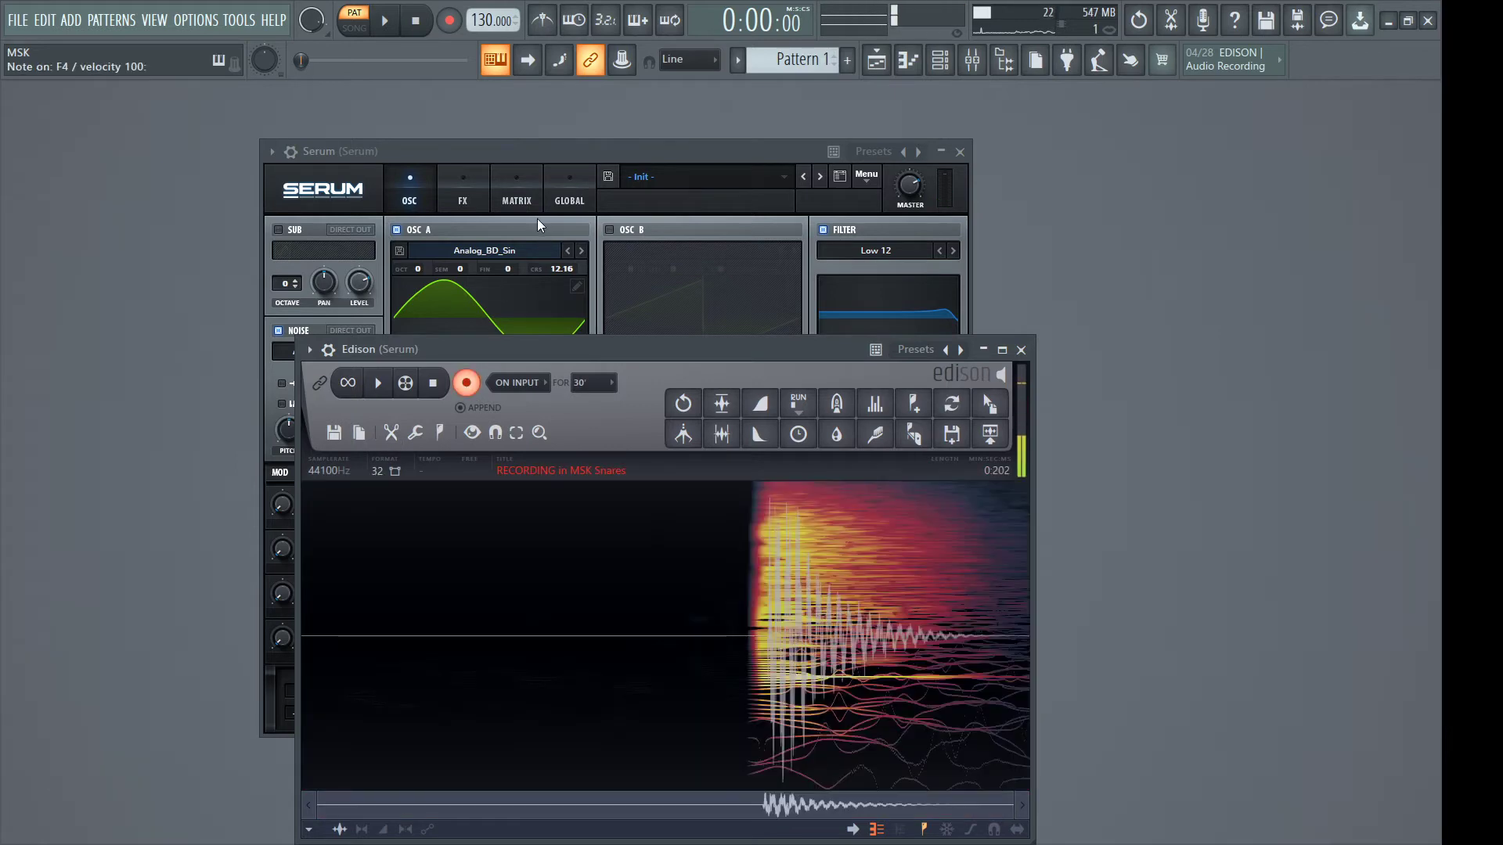
pyautogui.click(467, 383)
# Delete the silence after the F4 hit and fade out the end of its tail
pyautogui.click(461, 562)
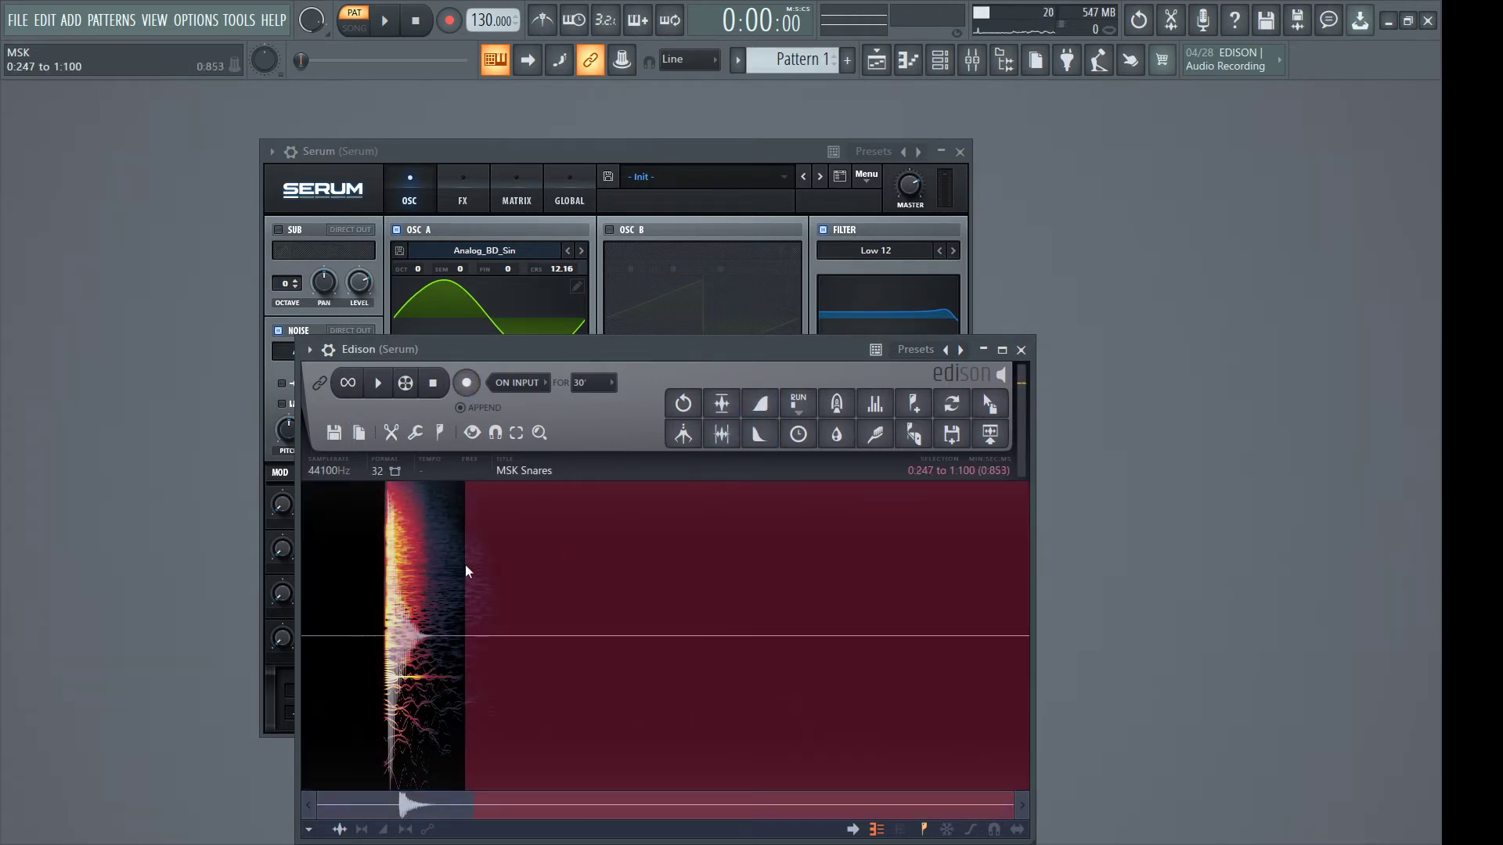
pyautogui.press('Delete')
pyautogui.moveTo(978, 618); pyautogui.dragTo(1120, 621)
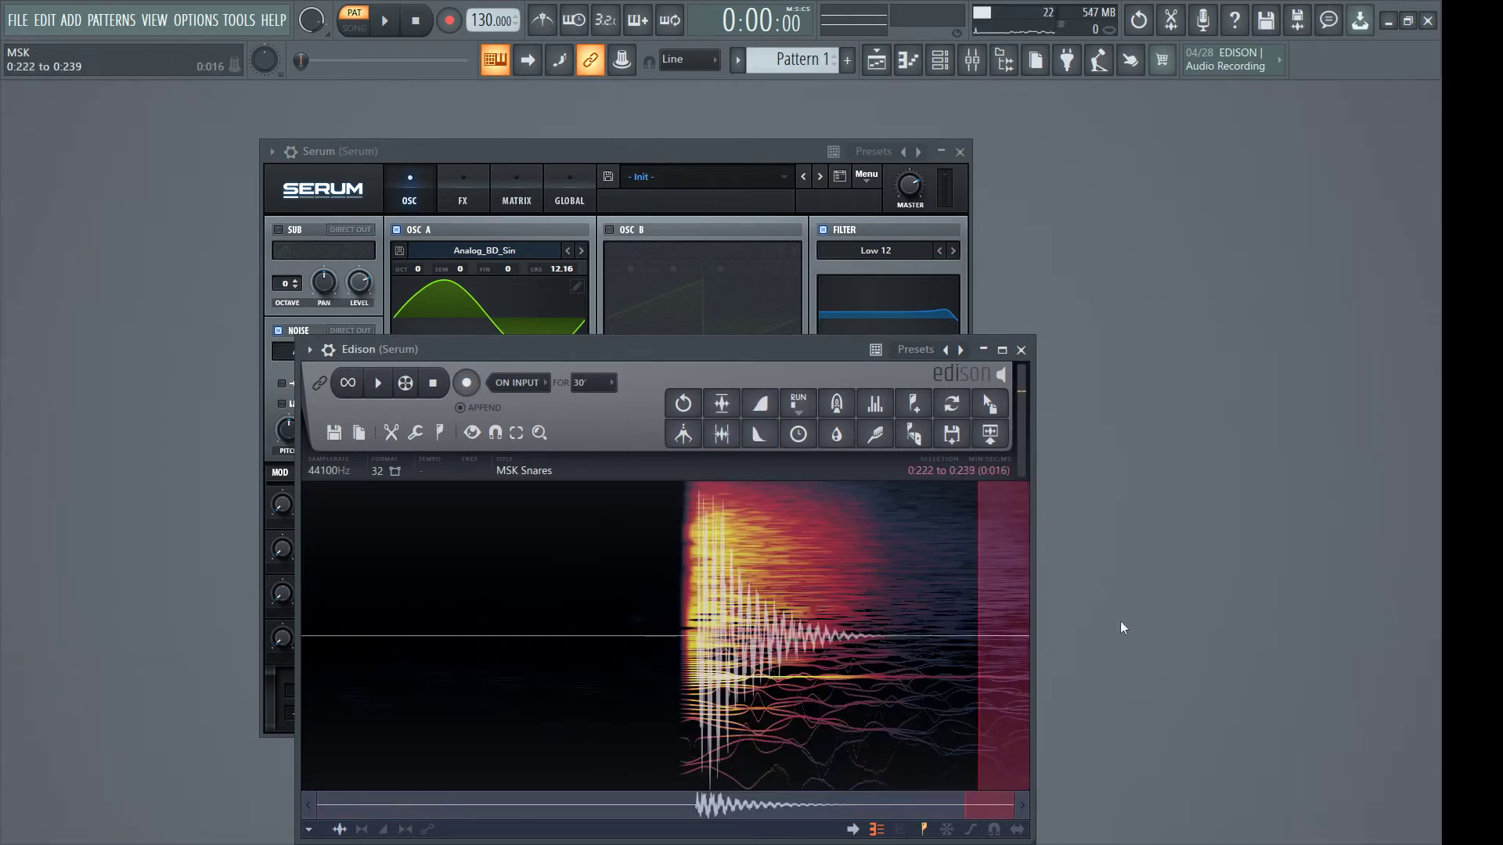
pyautogui.click(759, 433)
# Delete the silence before the F4 hit right up to its transient
pyautogui.moveTo(621, 610); pyautogui.dragTo(8, 720)
pyautogui.press('Delete')
pyautogui.moveTo(422, 689); pyautogui.dragTo(8, 720)
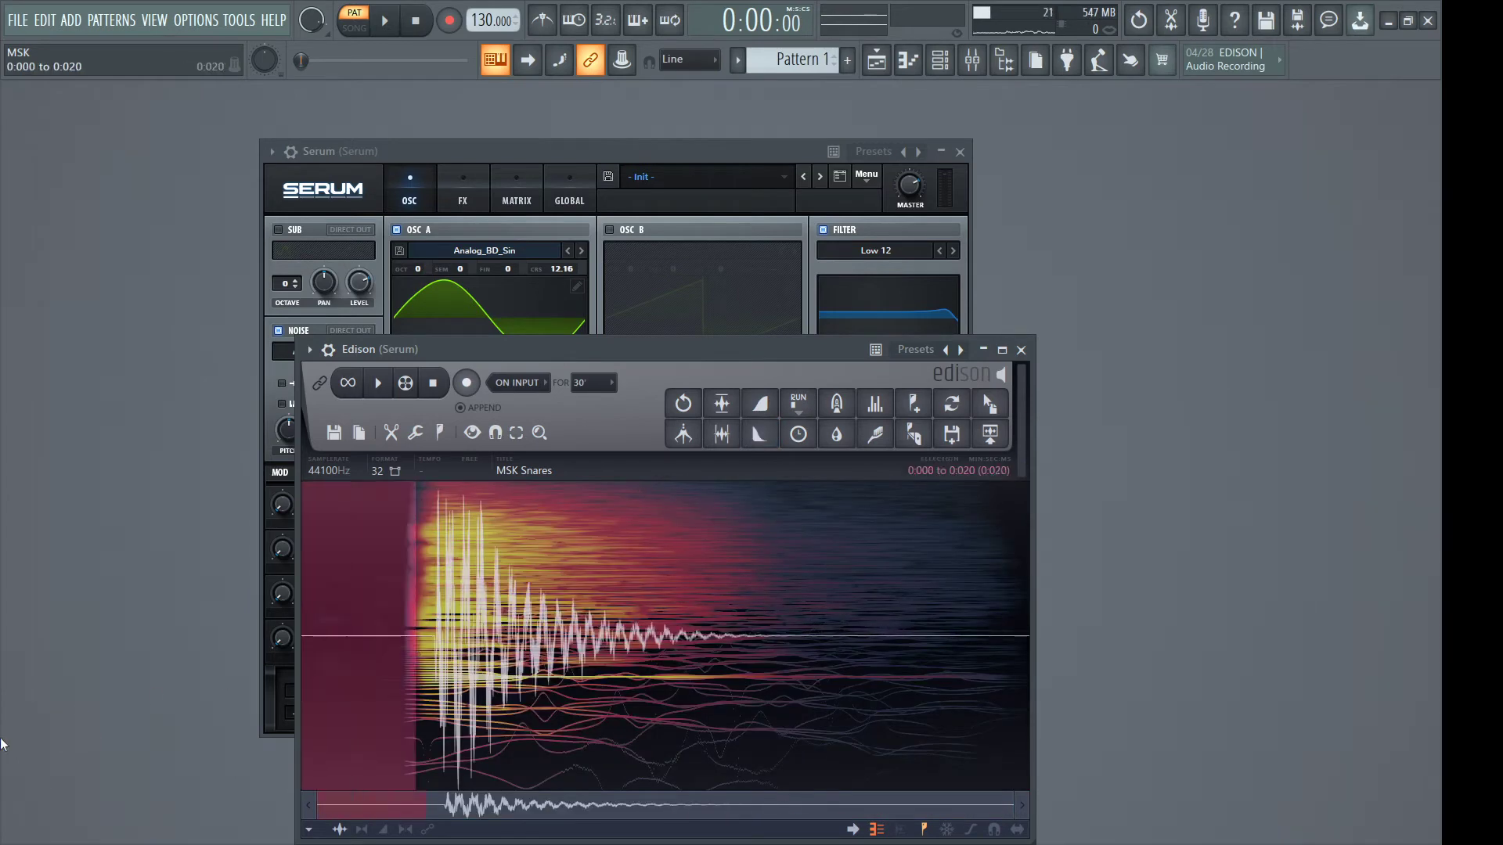
pyautogui.press('Delete')
pyautogui.scroll(5, 302, 673)
pyautogui.moveTo(318, 659); pyautogui.dragTo(397, 652)
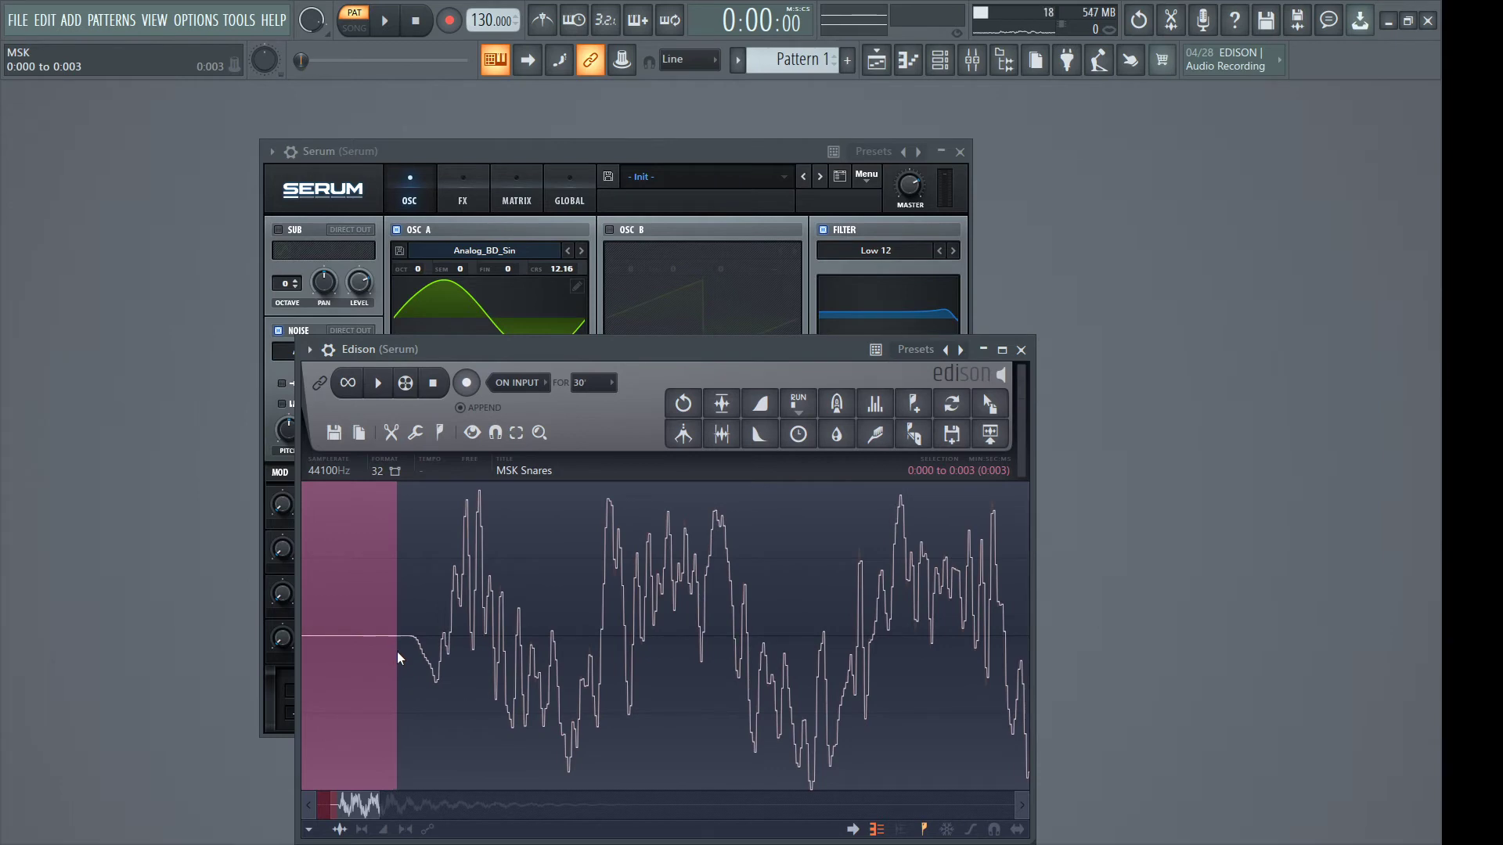
pyautogui.press('Delete')
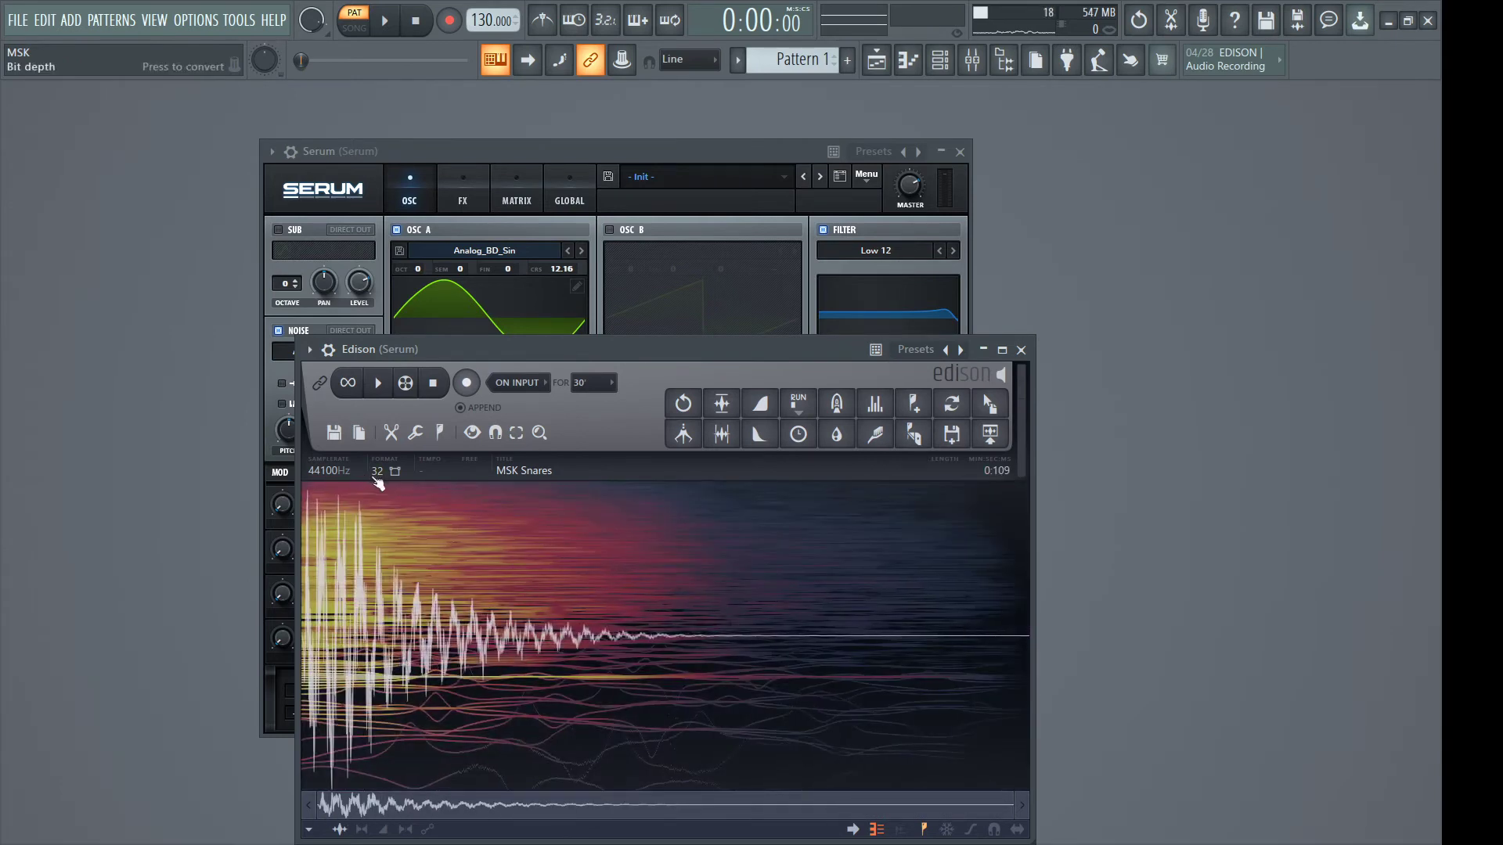
# Convert the trimmed F4 sample to 16-bit, play it back and normalize it
pyautogui.click(381, 382)
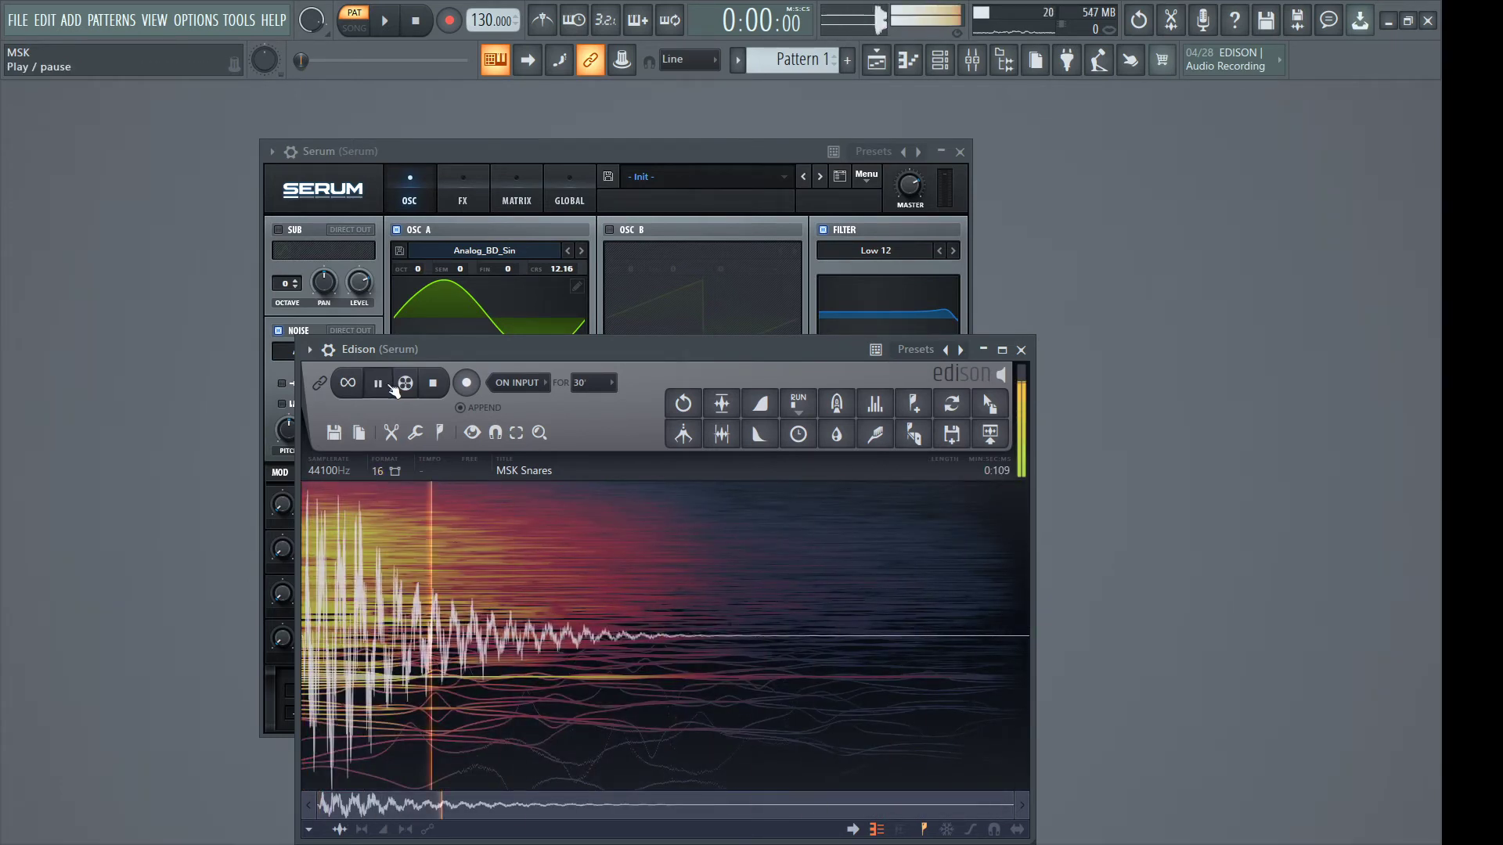
pyautogui.click(728, 403)
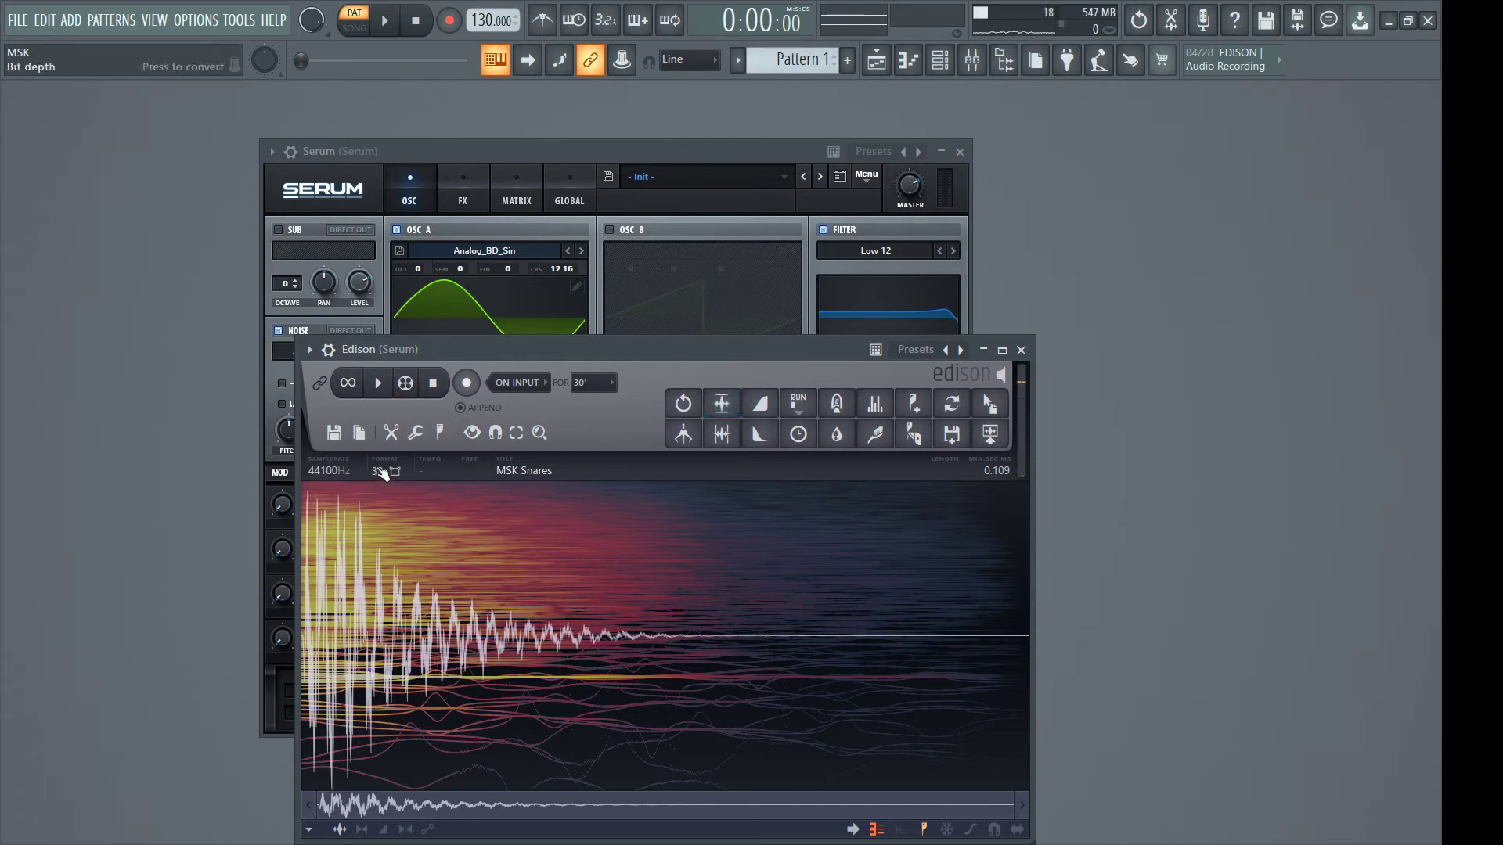
pyautogui.click(965, 452)
# Move the Serum window aside and fine-tune the bend of the LFO 1 decay curve
pyautogui.moveTo(595, 155); pyautogui.dragTo(411, 173)
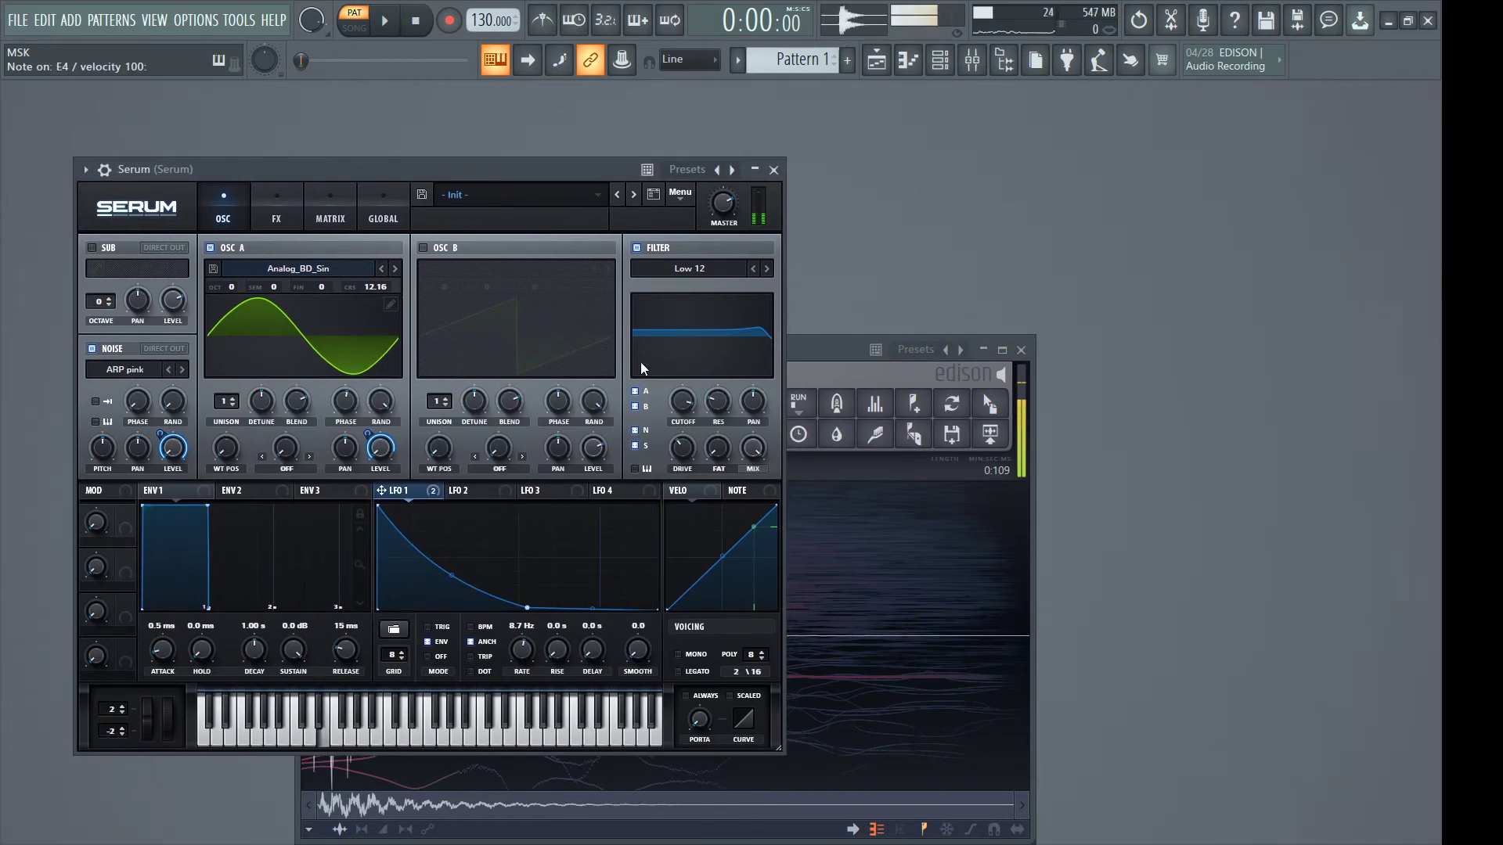
pyautogui.moveTo(689, 401)
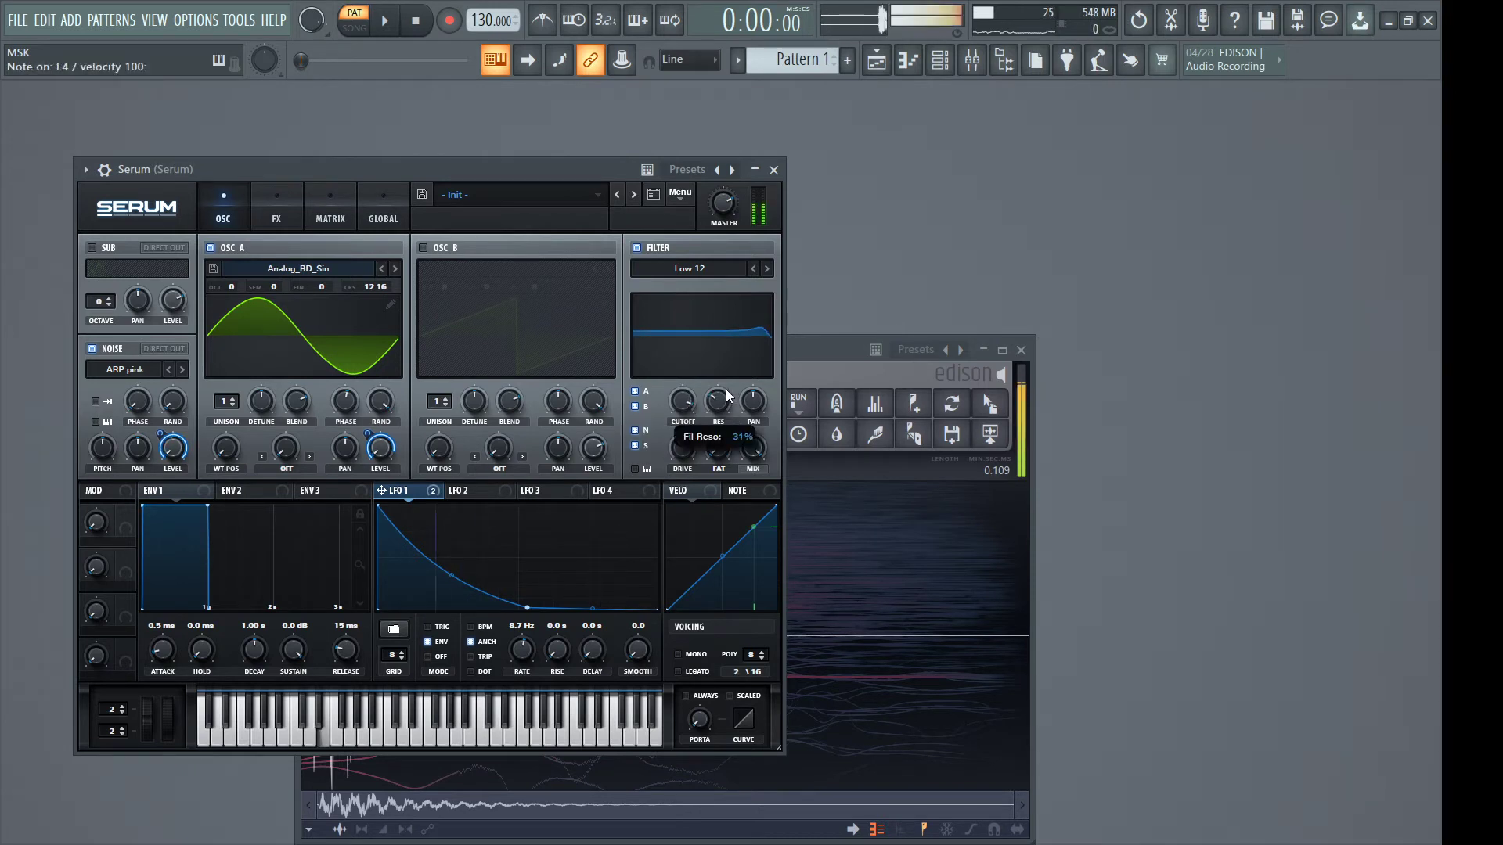
pyautogui.moveTo(703, 450)
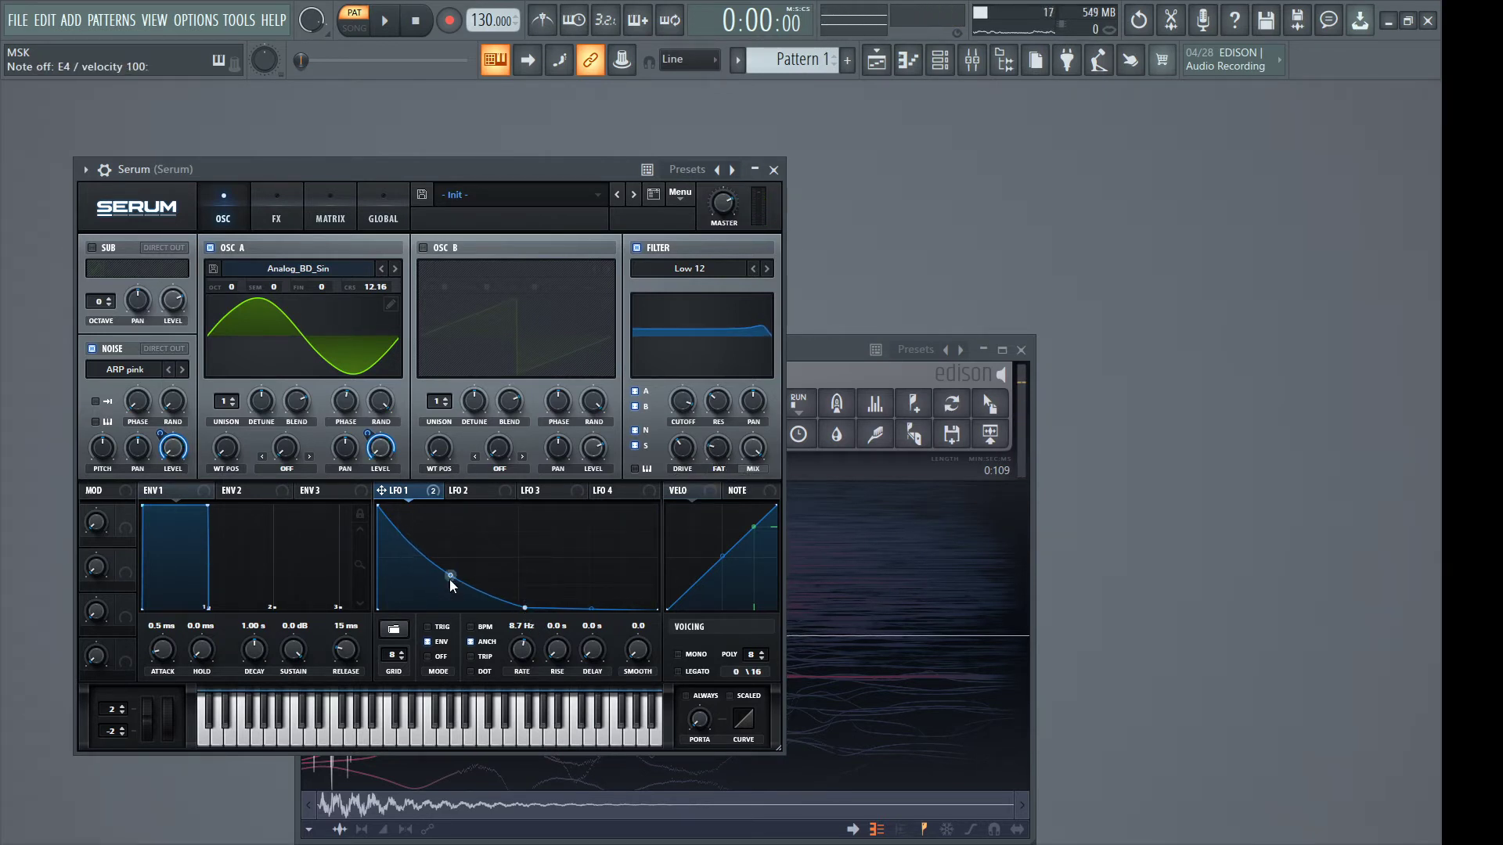
pyautogui.moveTo(449, 580); pyautogui.dragTo(451, 584)
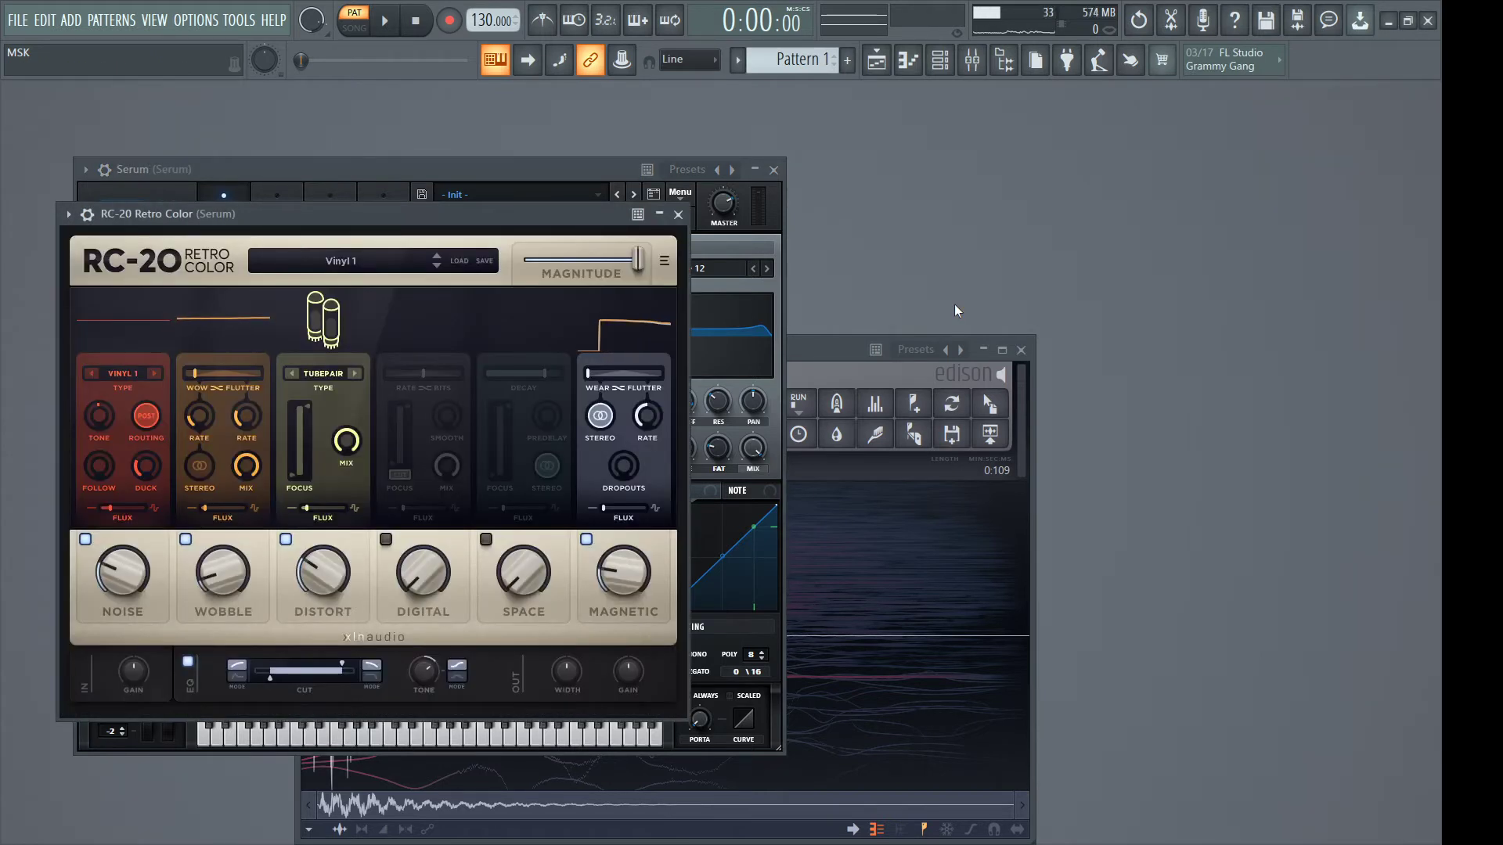
# Try XLN Audio presets in RC-20, including The Bass Is Alive!, Snarify and Retro Game (Mono), while auditioning E4
pyautogui.click(328, 263)
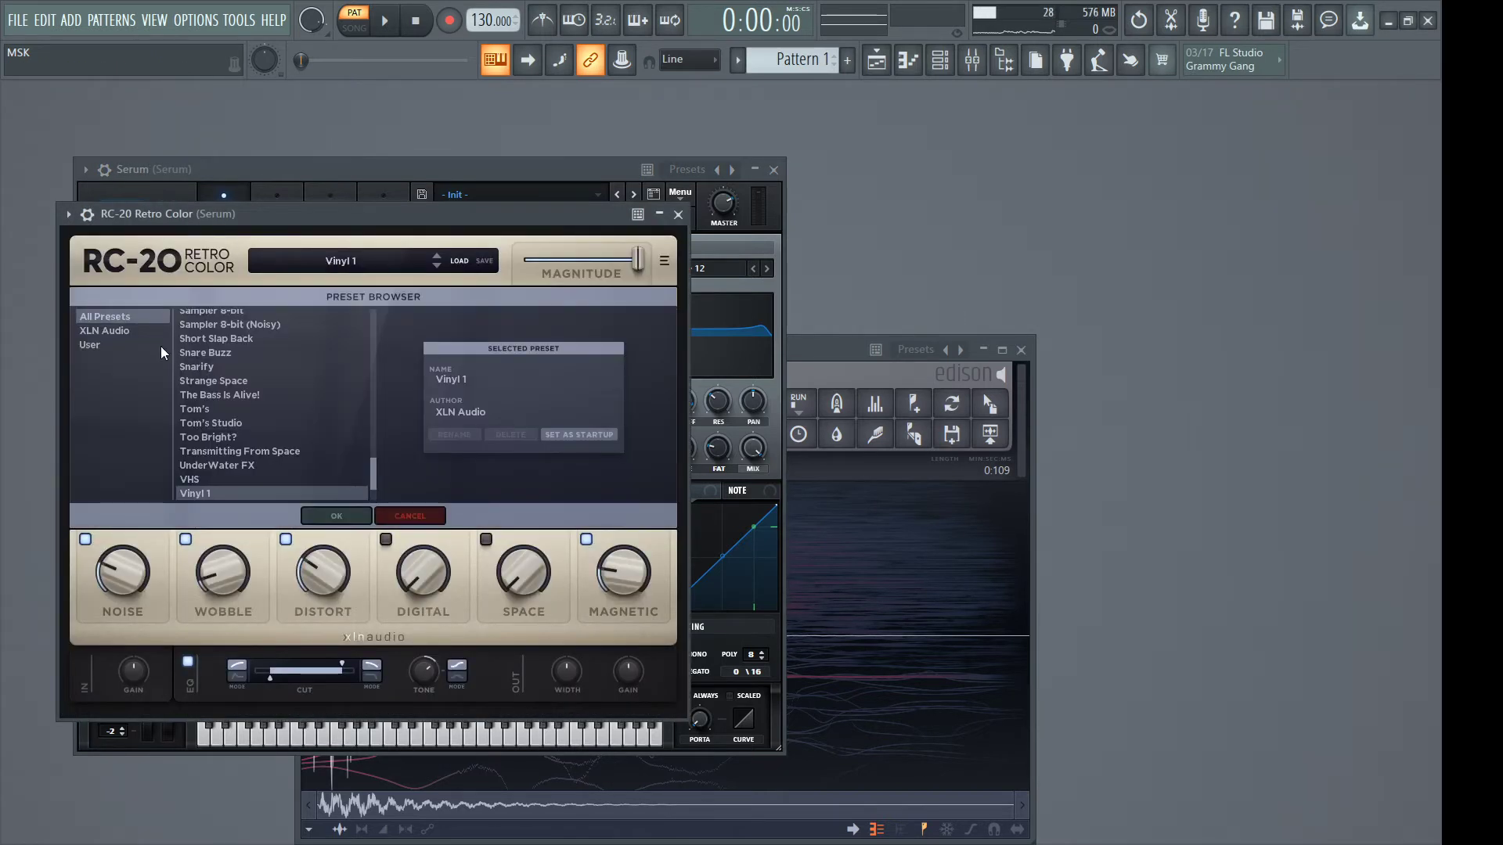
pyautogui.click(126, 331)
pyautogui.click(241, 384)
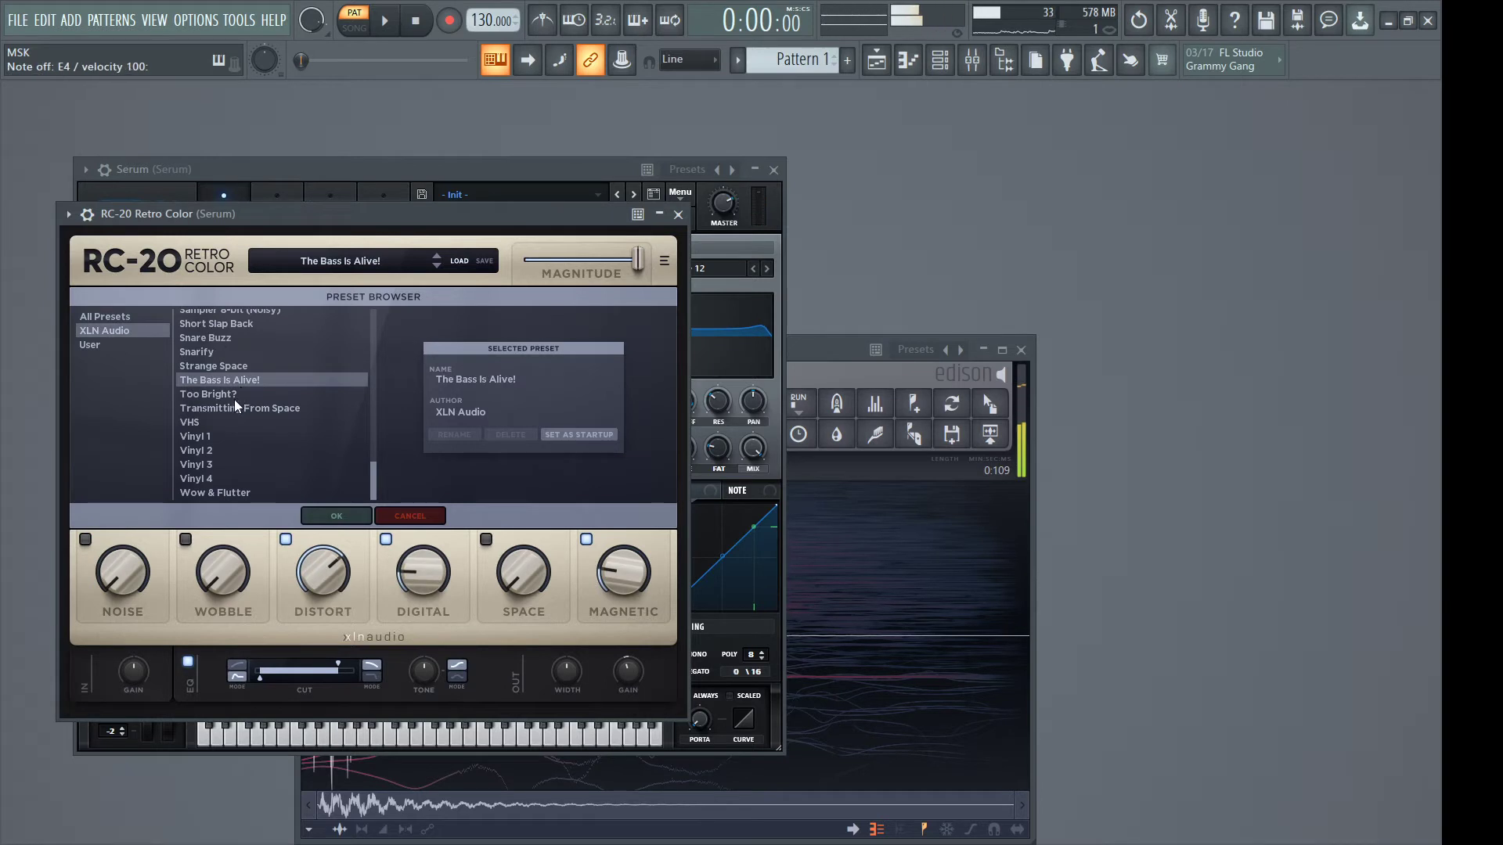
pyautogui.click(232, 398)
pyautogui.click(227, 351)
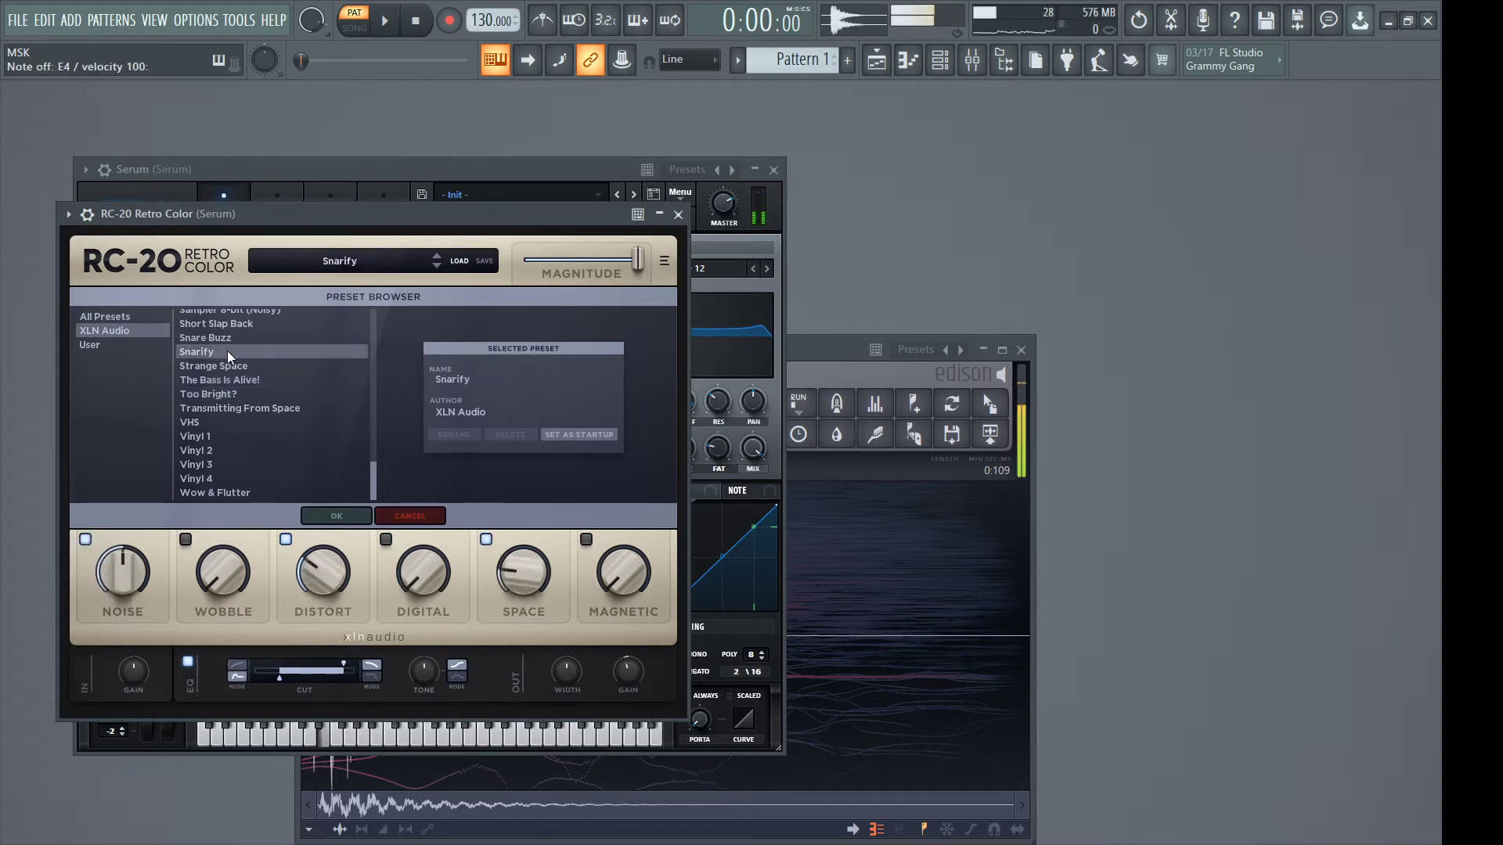
pyautogui.scroll(3, 227, 351)
pyautogui.click(223, 368)
pyautogui.click(223, 337)
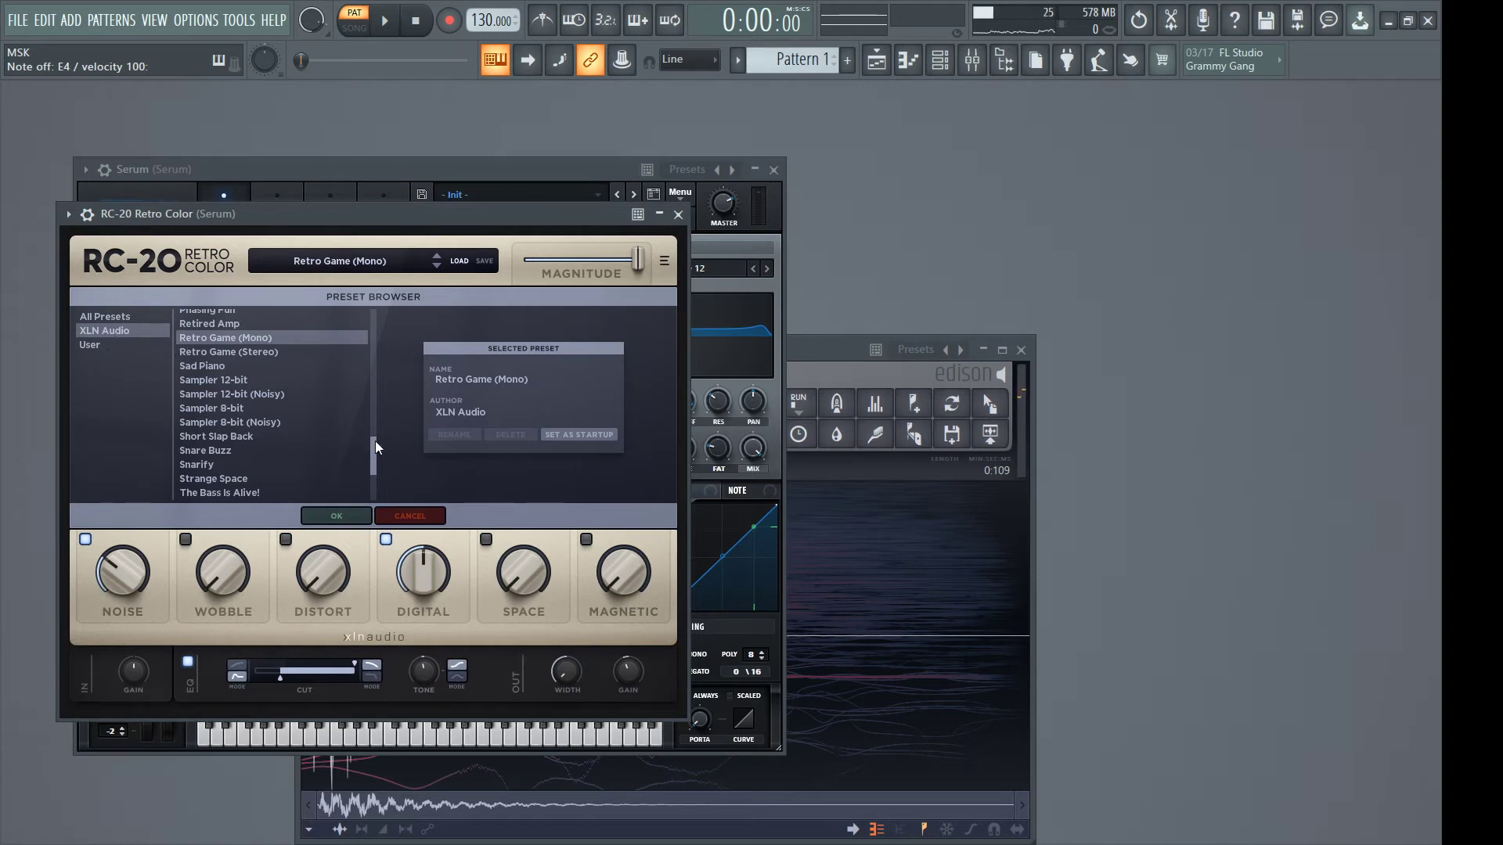
# Load the INIT preset in RC-20 and enable Distort at 15%
pyautogui.moveTo(374, 440); pyautogui.dragTo(373, 246)
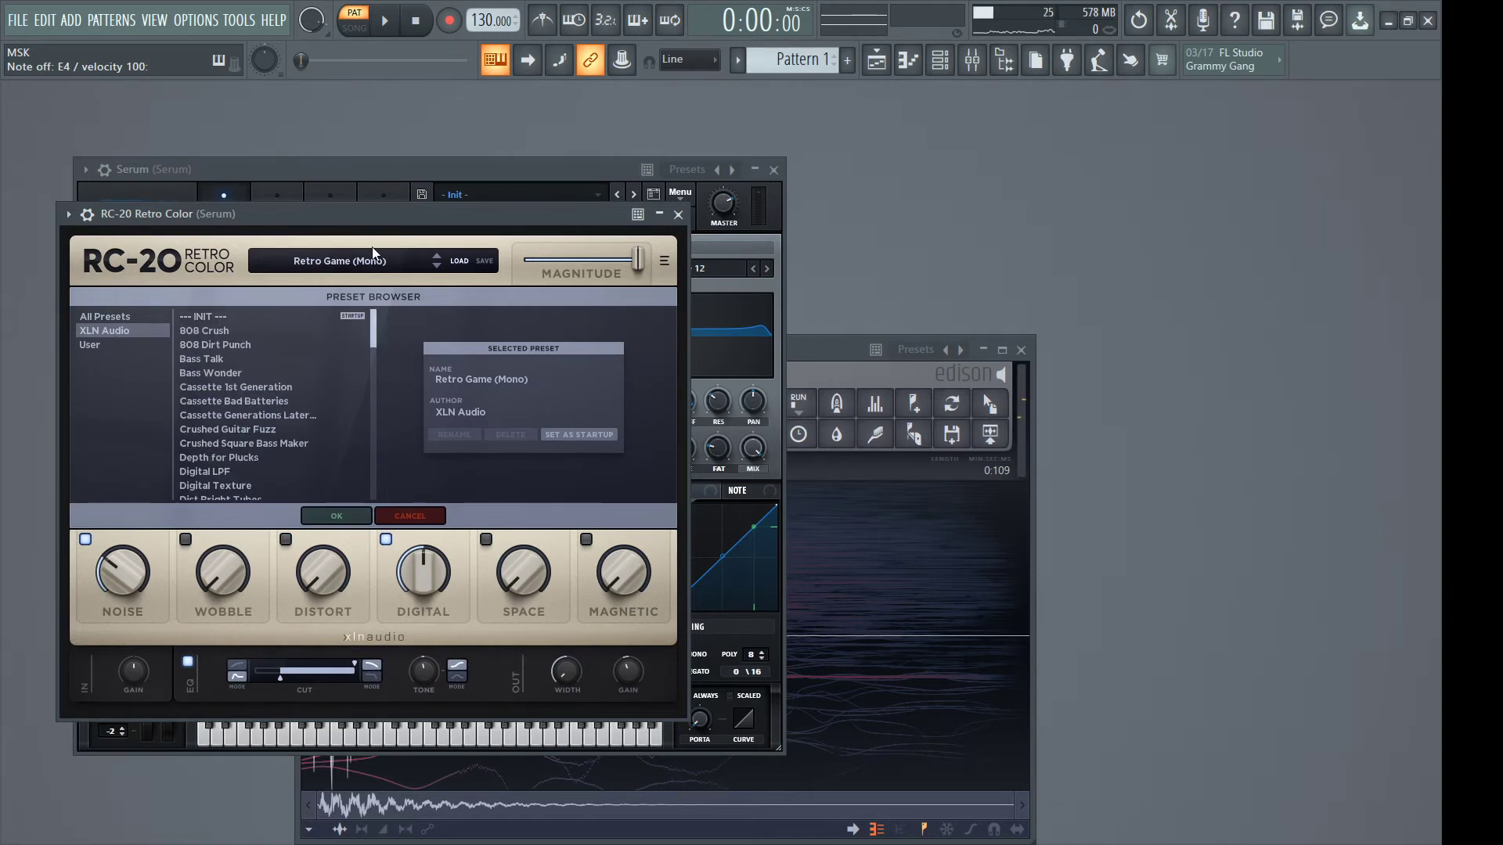
pyautogui.click(251, 321)
pyautogui.click(327, 515)
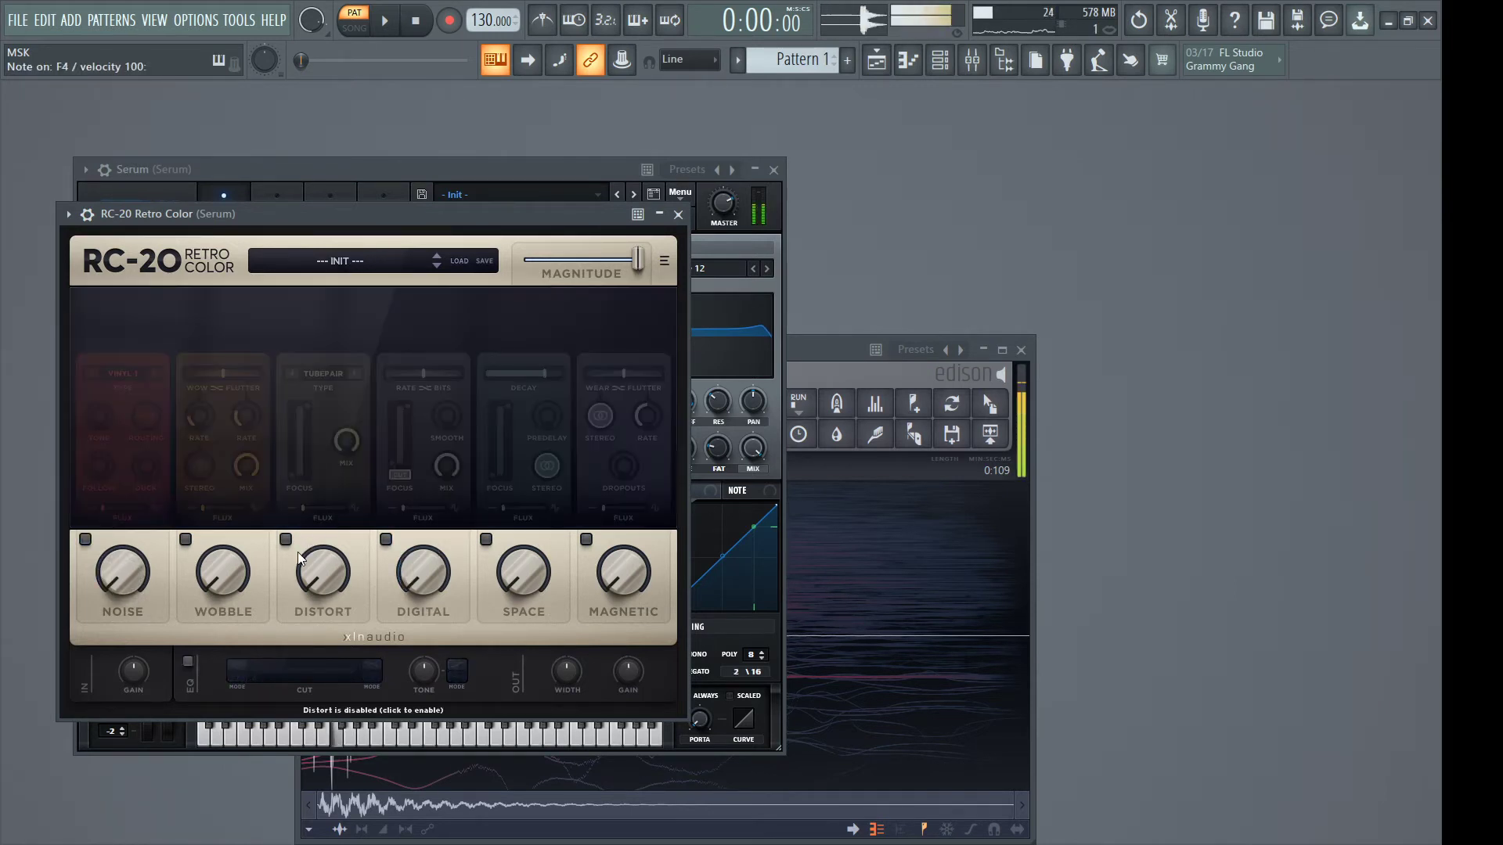
pyautogui.moveTo(297, 558); pyautogui.dragTo(322, 589)
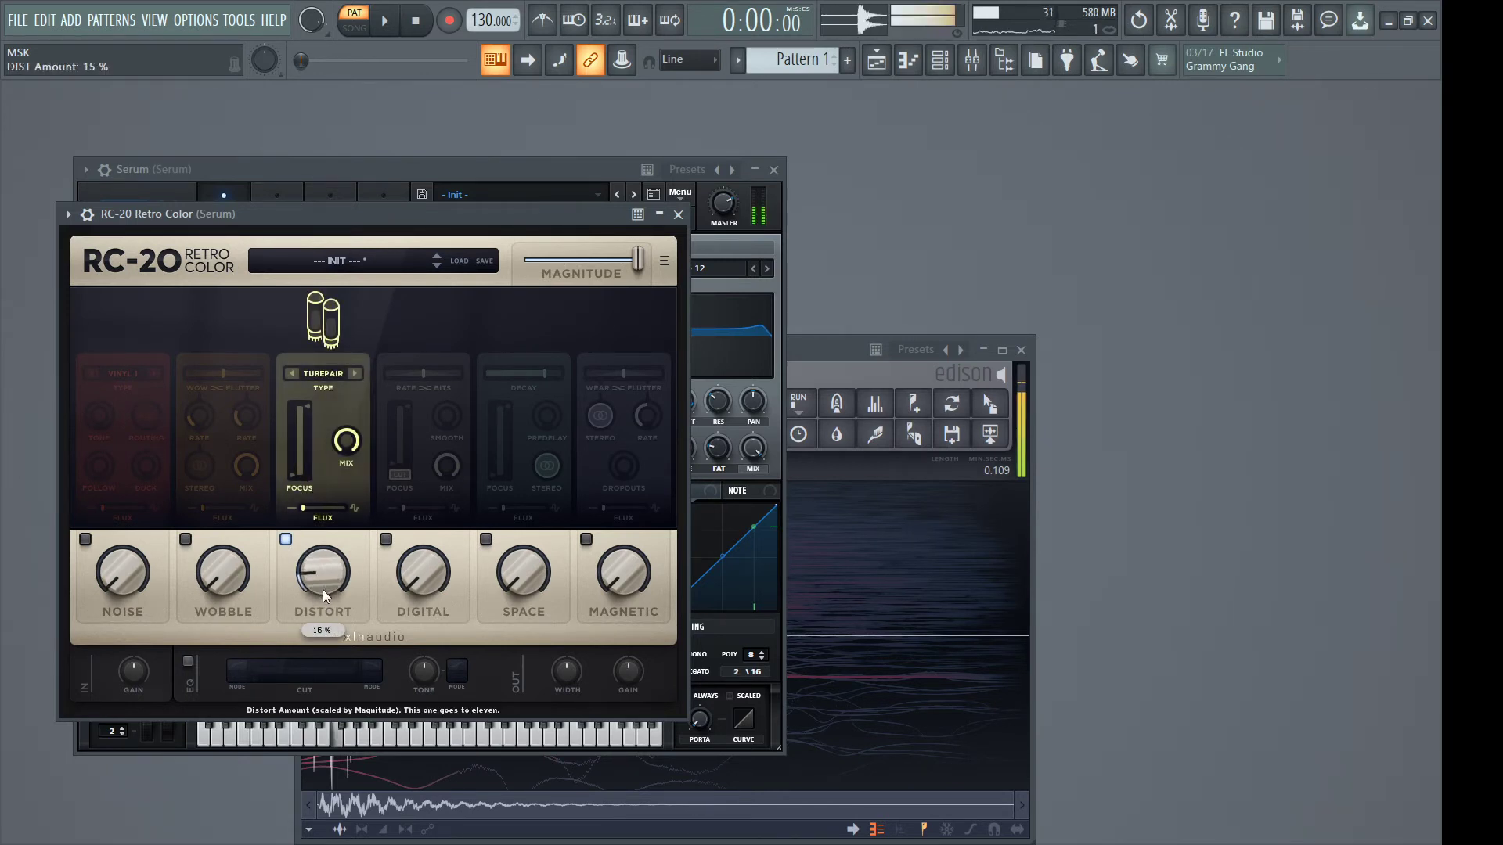
# Enable the Digital module, set Smooth to 7% and the lower Focus limit to 663 Hz, lower its amount and raise its Flux
pyautogui.click(387, 538)
pyautogui.click(397, 471)
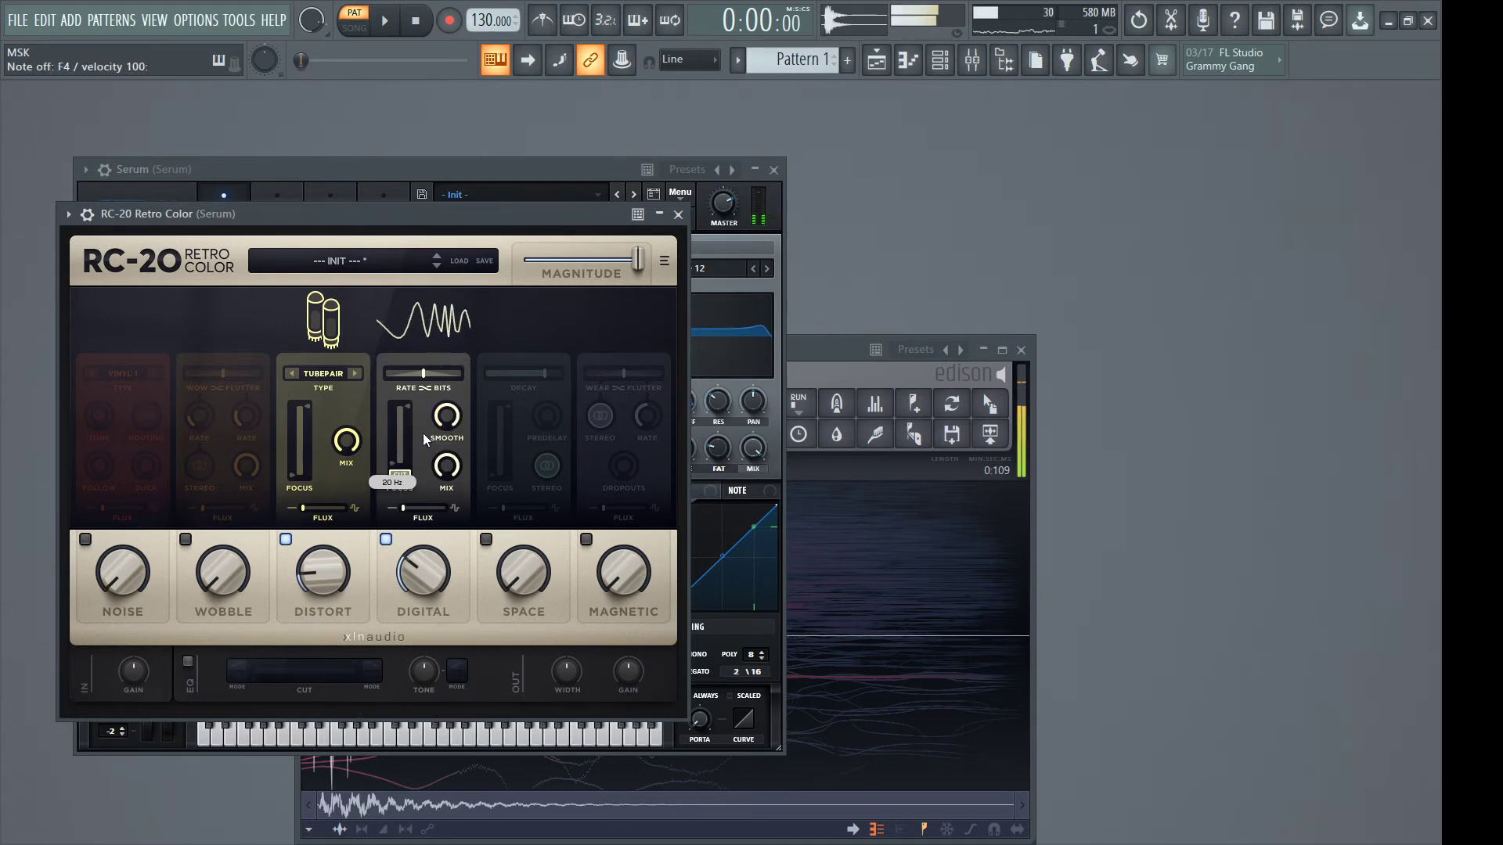
pyautogui.moveTo(446, 416); pyautogui.dragTo(456, 504)
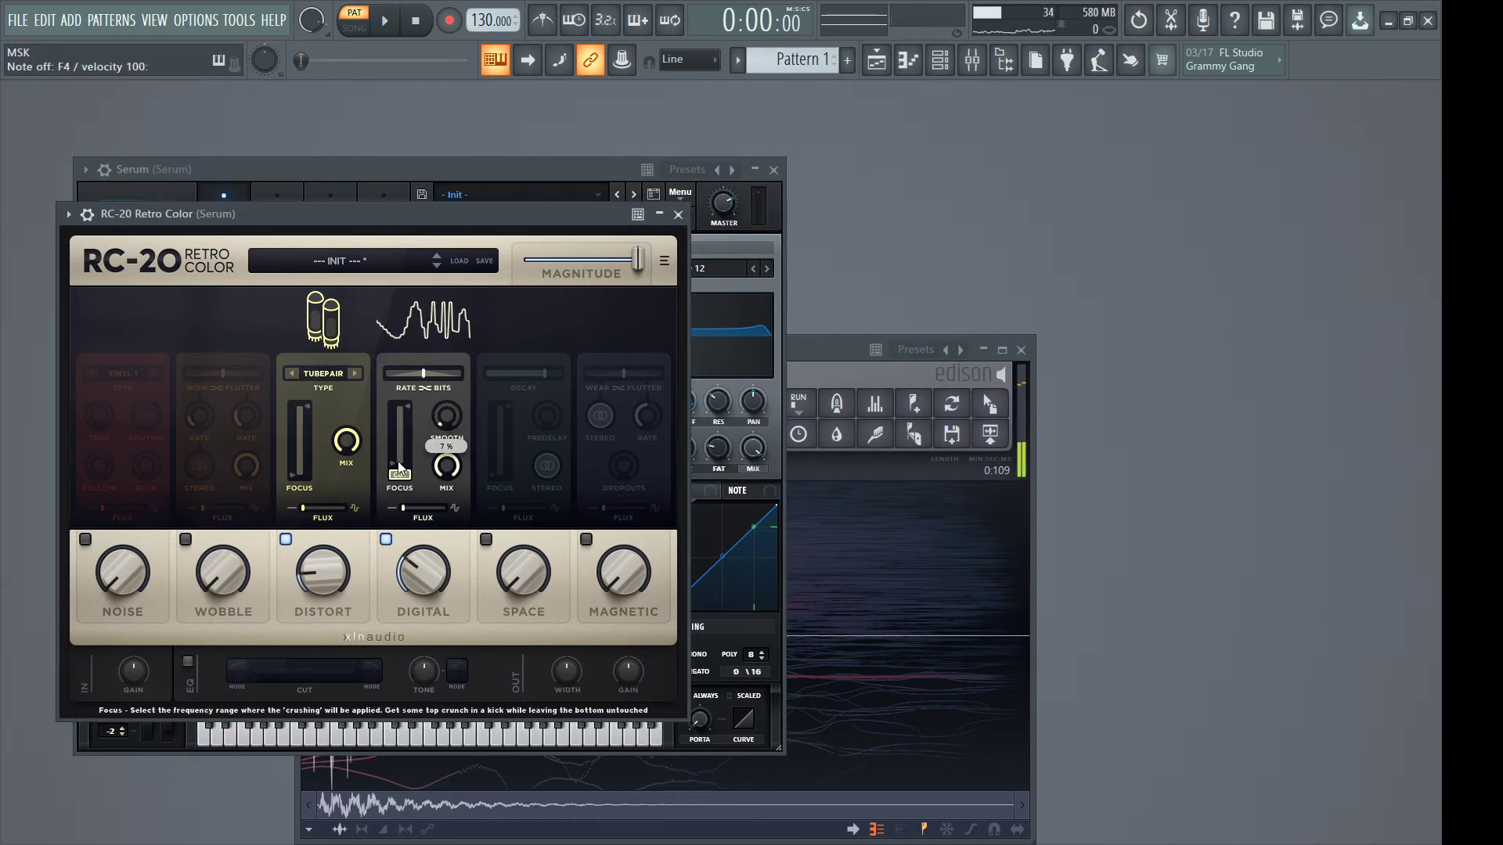
pyautogui.moveTo(398, 462); pyautogui.dragTo(397, 427)
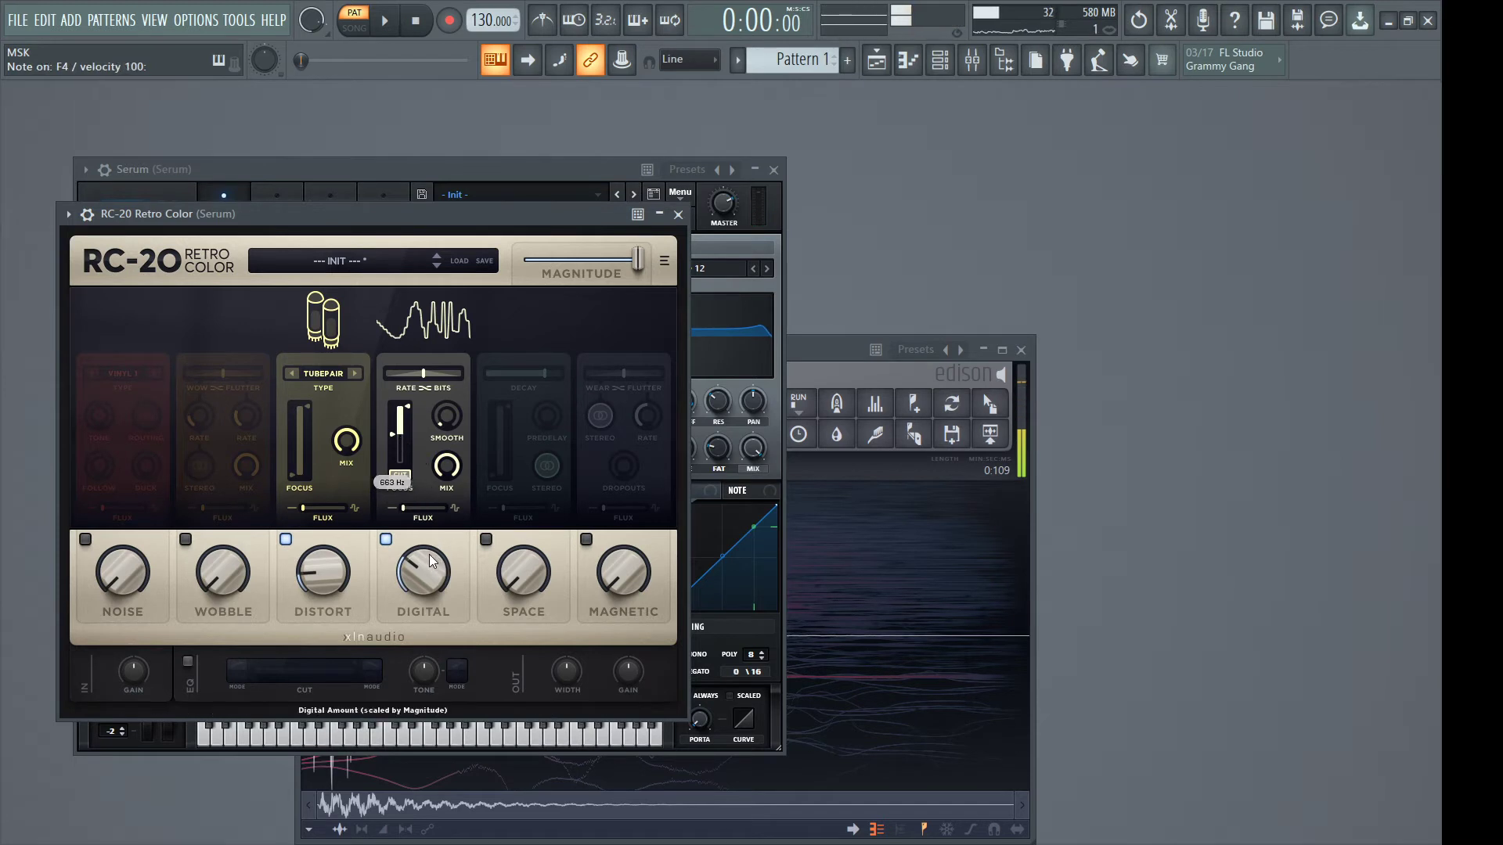
pyautogui.moveTo(423, 572); pyautogui.dragTo(438, 636)
pyautogui.moveTo(403, 508)
pyautogui.mouseDown()
pyautogui.moveTo(448, 510)
pyautogui.moveTo(415, 509)
pyautogui.mouseUp()
# Enable the RC-20 EQ, raise Tone slightly, nudge the low cut up and set the high cut to 16117 Hz
pyautogui.moveTo(424, 671); pyautogui.dragTo(435, 649)
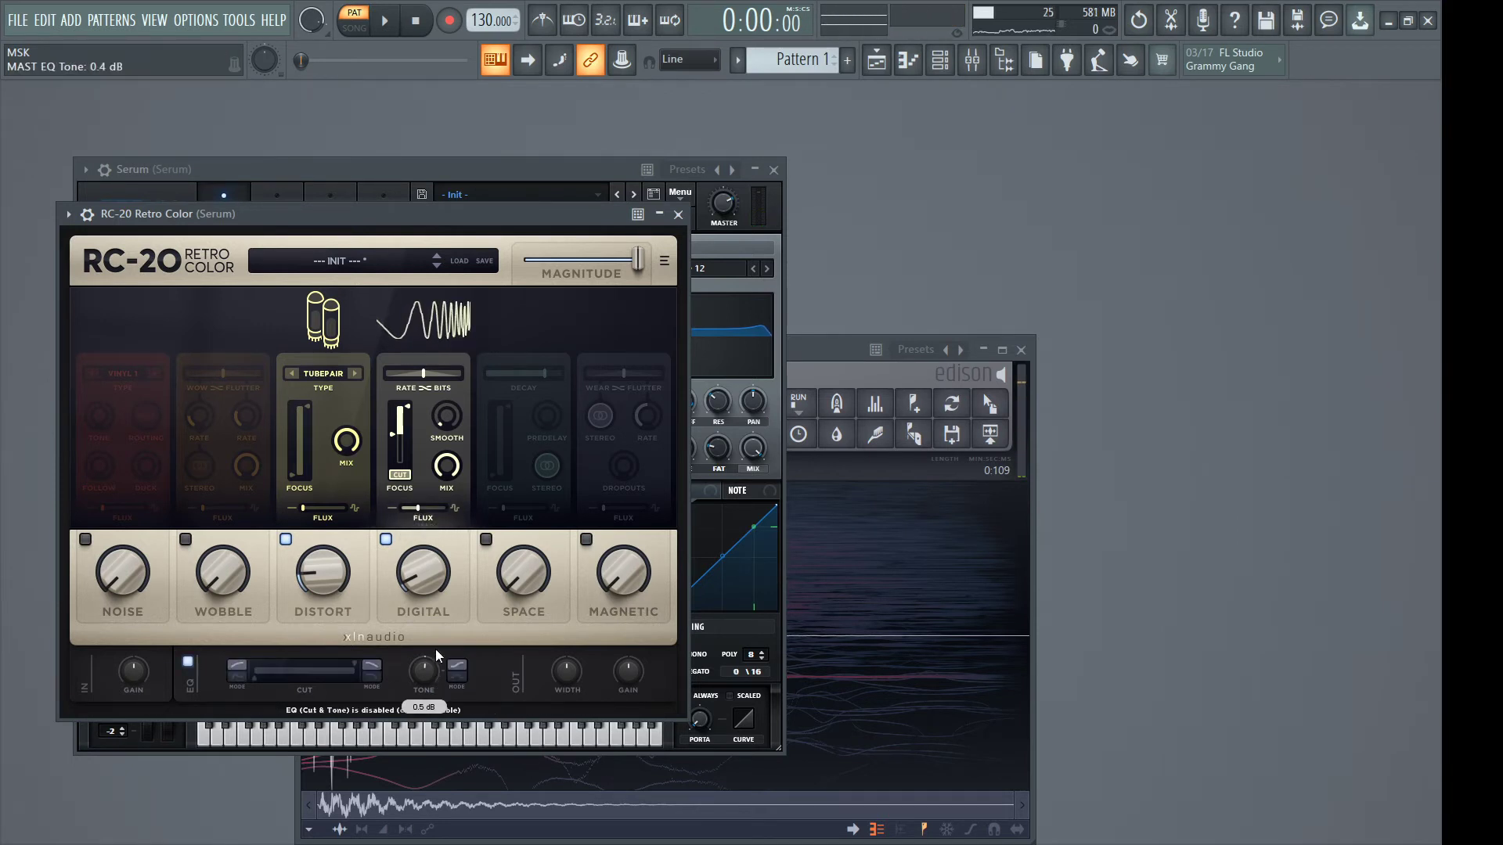
pyautogui.moveTo(260, 681); pyautogui.dragTo(266, 683)
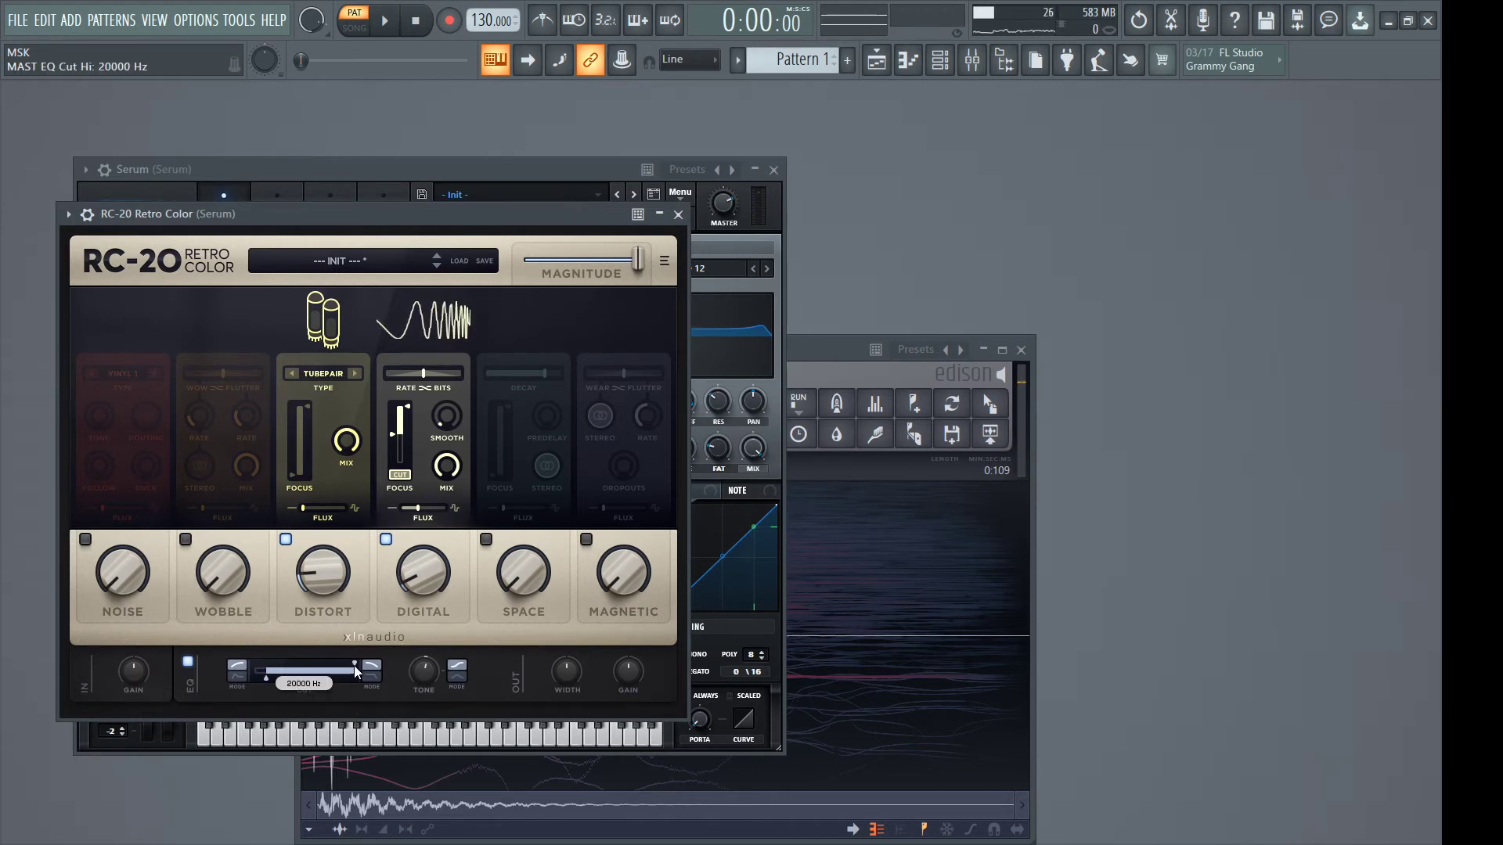
pyautogui.moveTo(350, 664); pyautogui.dragTo(350, 667)
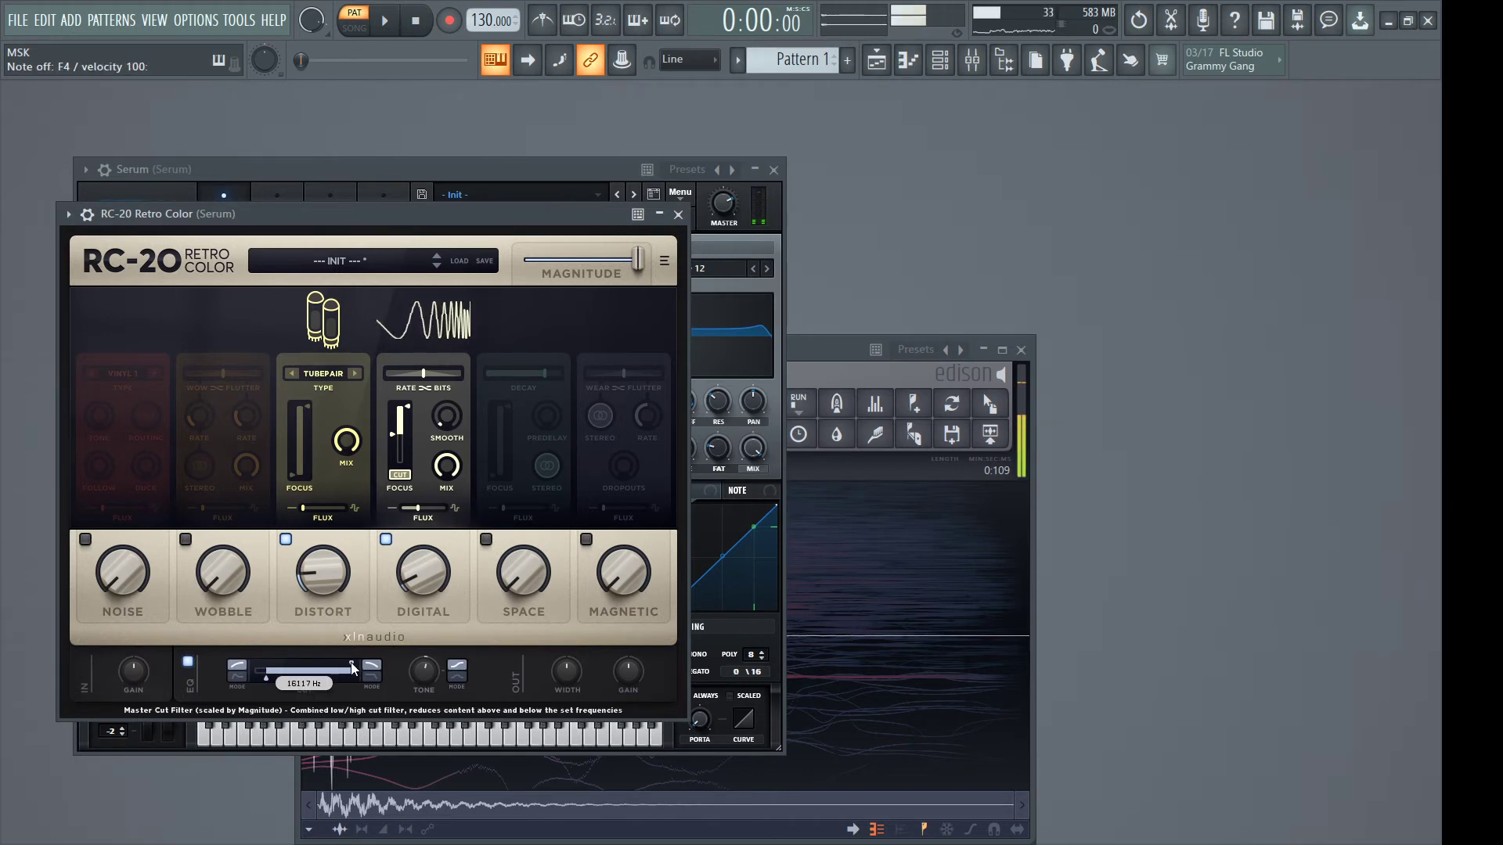
# Enable the Vinyl 1 Noise module in RC-20 at 17%
pyautogui.moveTo(122, 574); pyautogui.dragTo(83, 431)
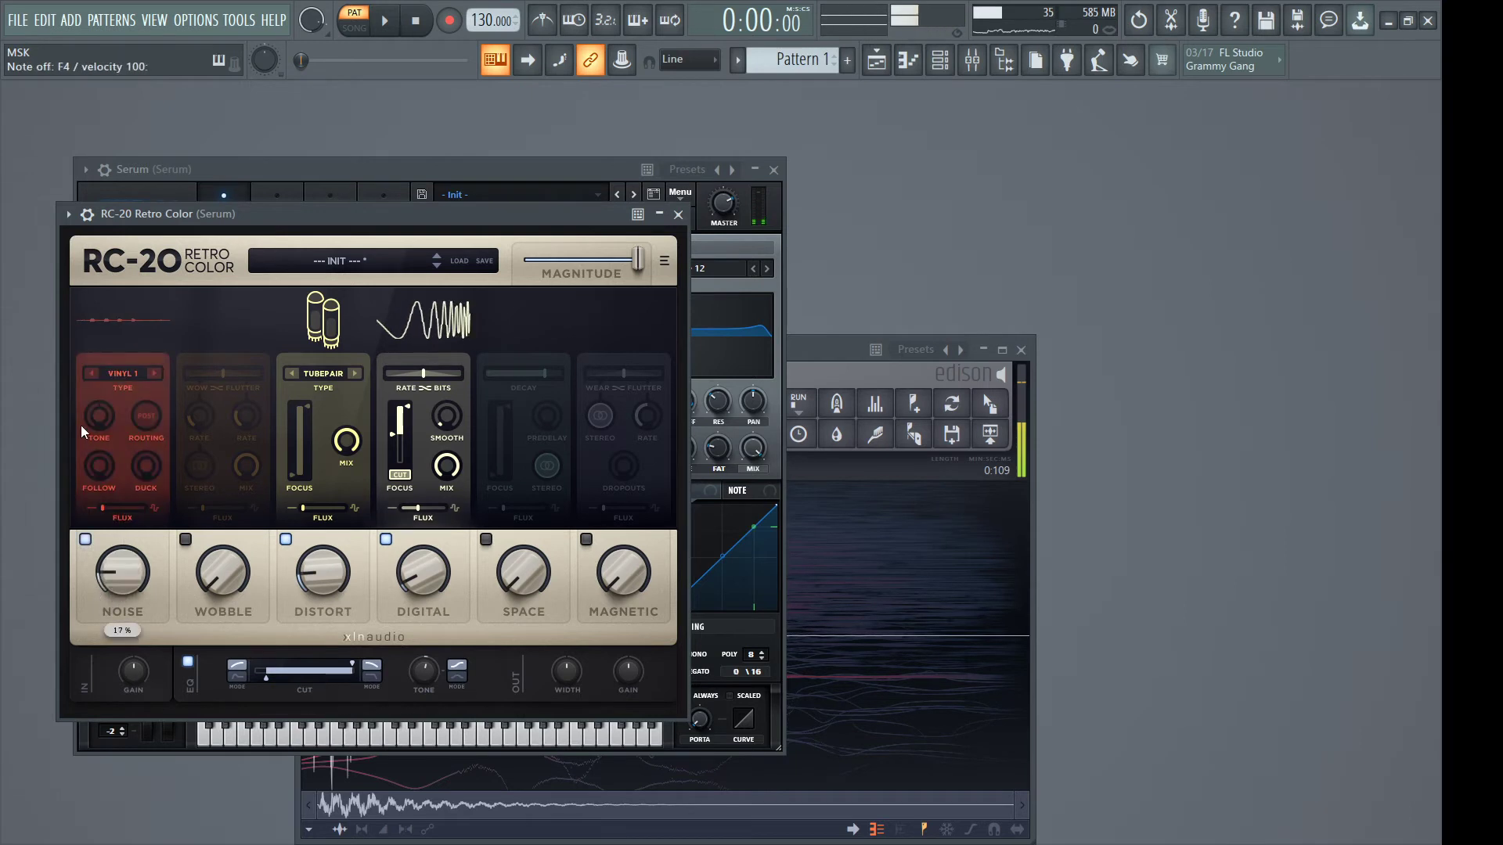
# Switch the RC-20 noise type to Vinyl 2, route it Post and set Duck to about 57%
pyautogui.click(157, 372)
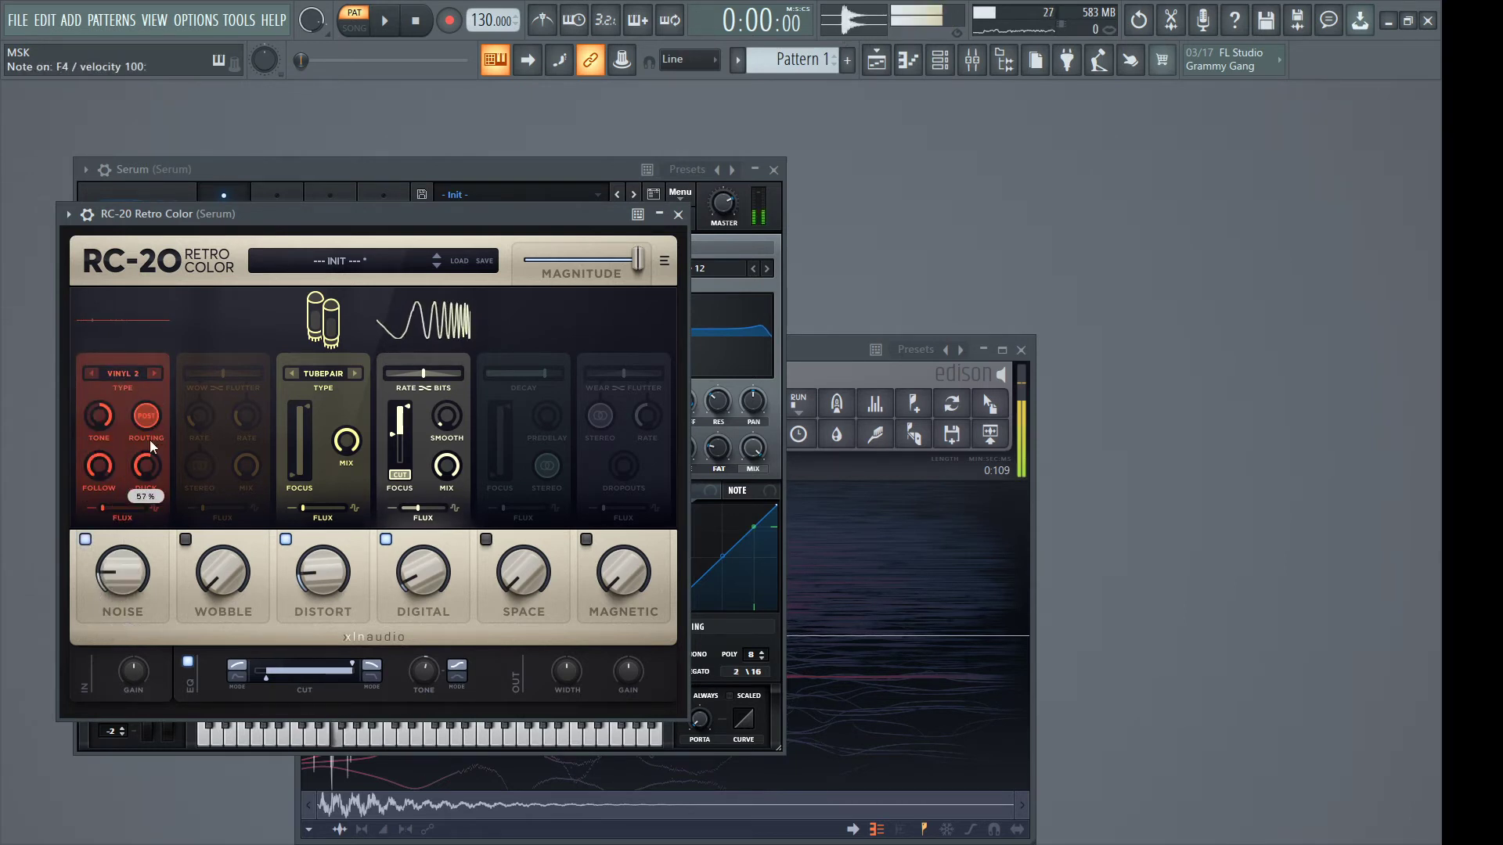
pyautogui.moveTo(145, 467); pyautogui.dragTo(537, 354)
# Record a new hit of the sound in Edison and trim the excess audio before and after it
pyautogui.click(825, 355)
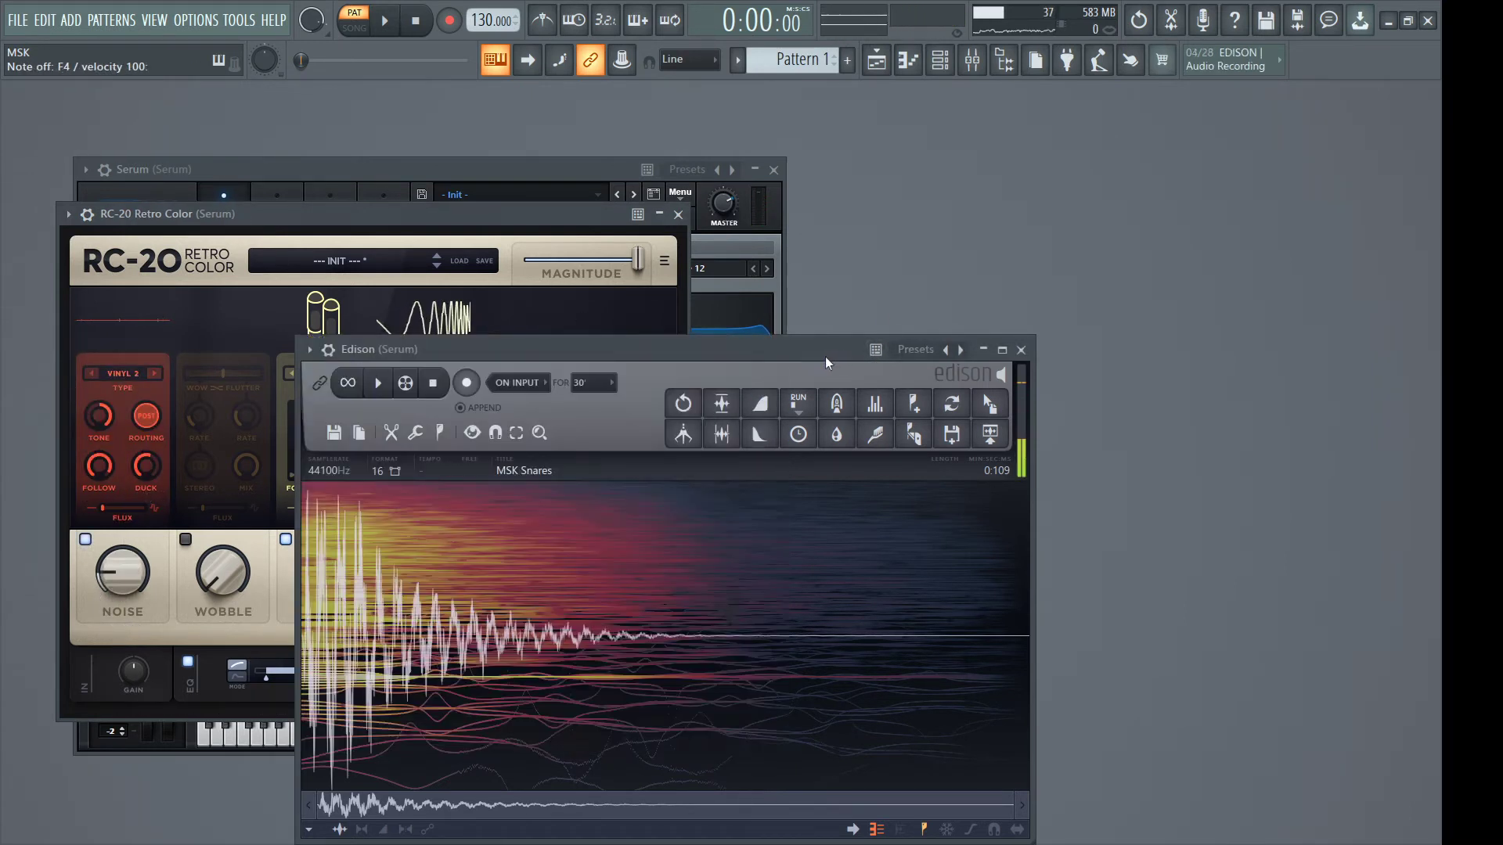
pyautogui.click(467, 381)
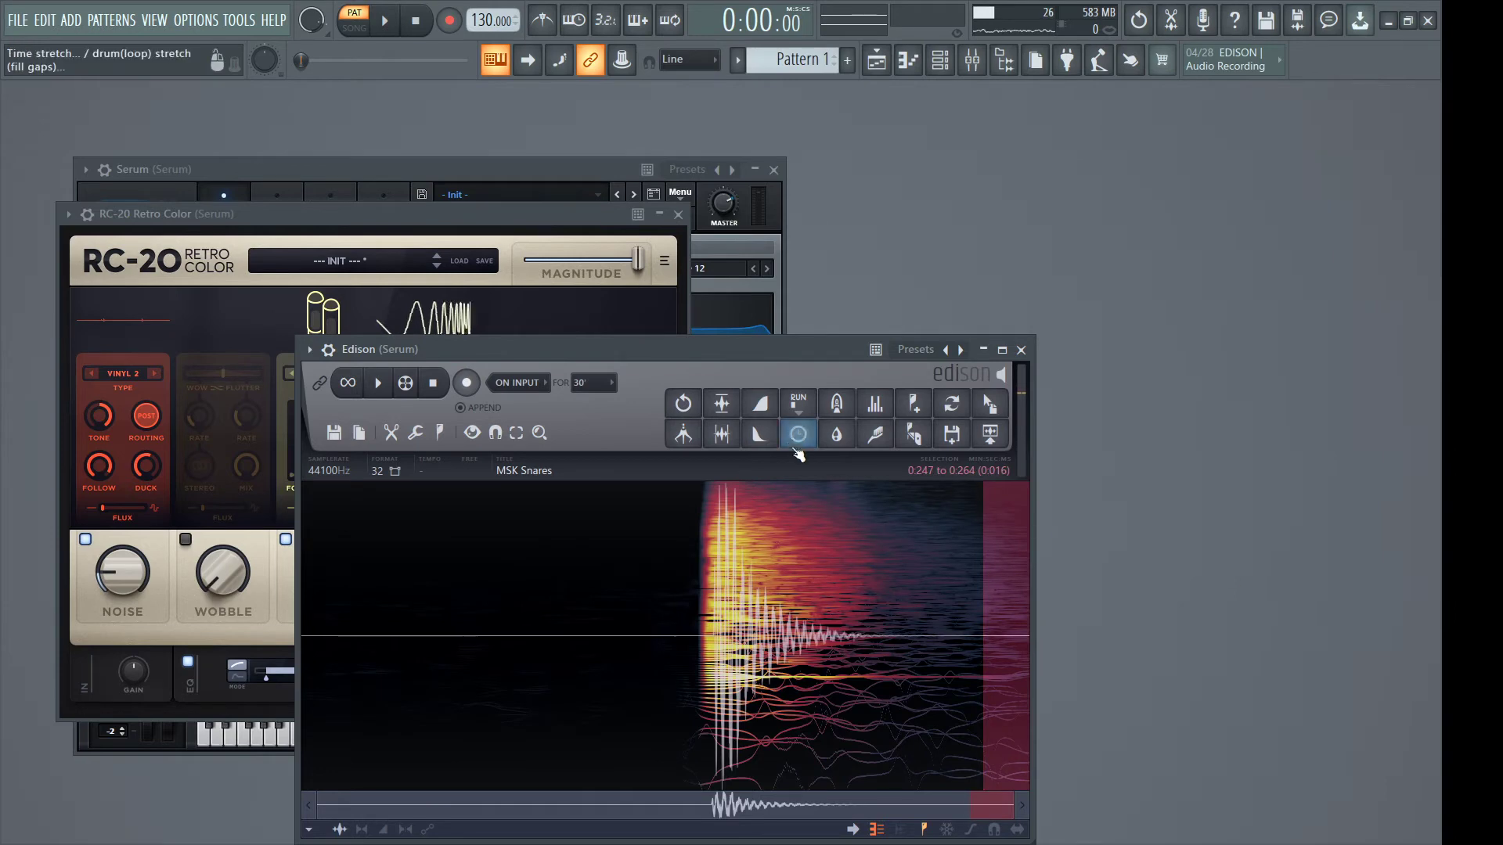
pyautogui.moveTo(656, 548); pyautogui.dragTo(0, 708)
pyautogui.scroll(5, 727, 642)
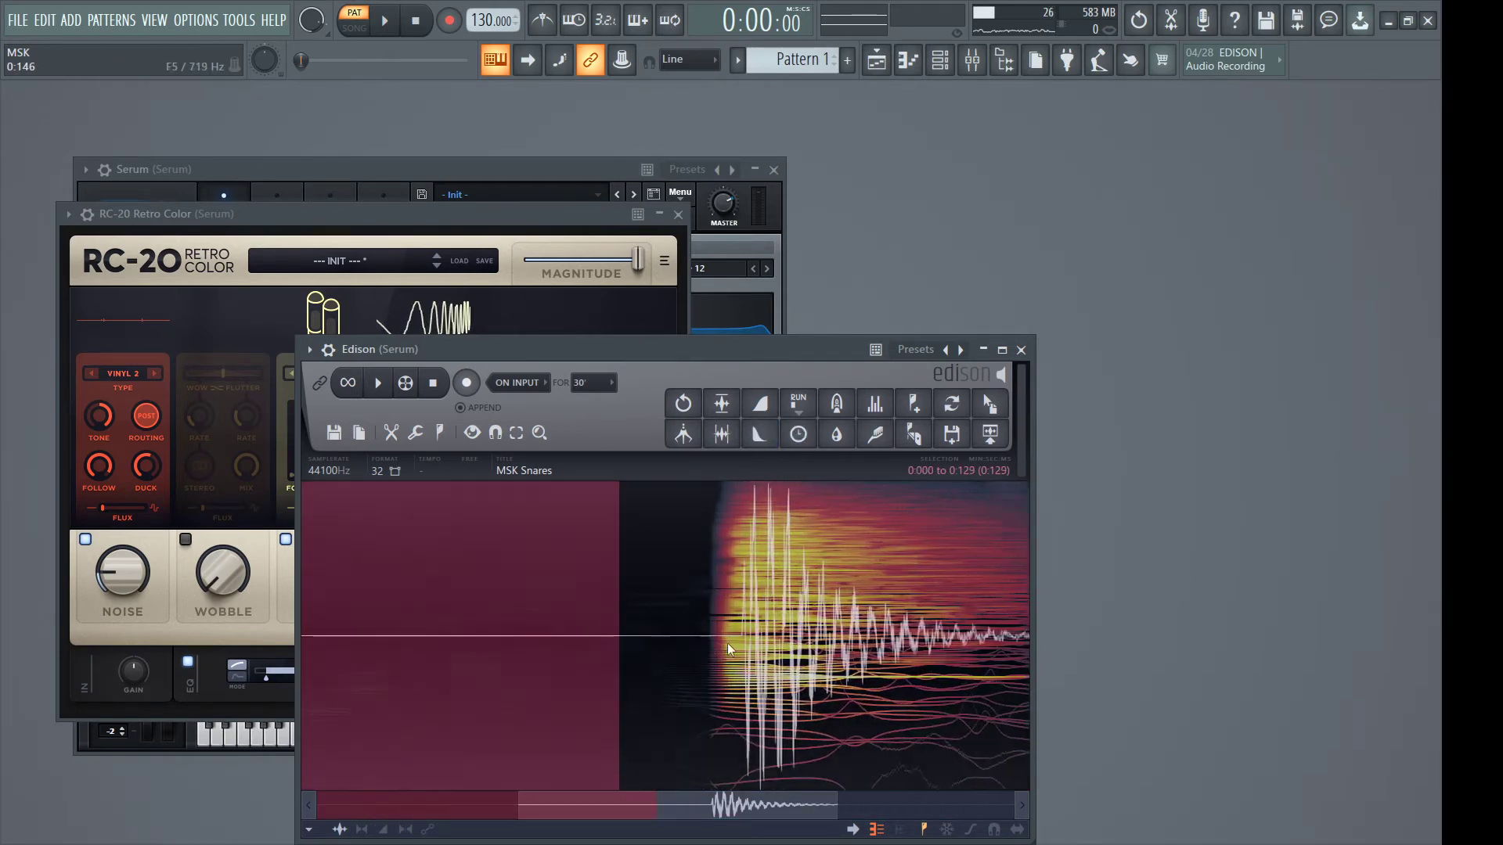
pyautogui.moveTo(761, 666); pyautogui.dragTo(781, 685)
pyautogui.press('Delete')
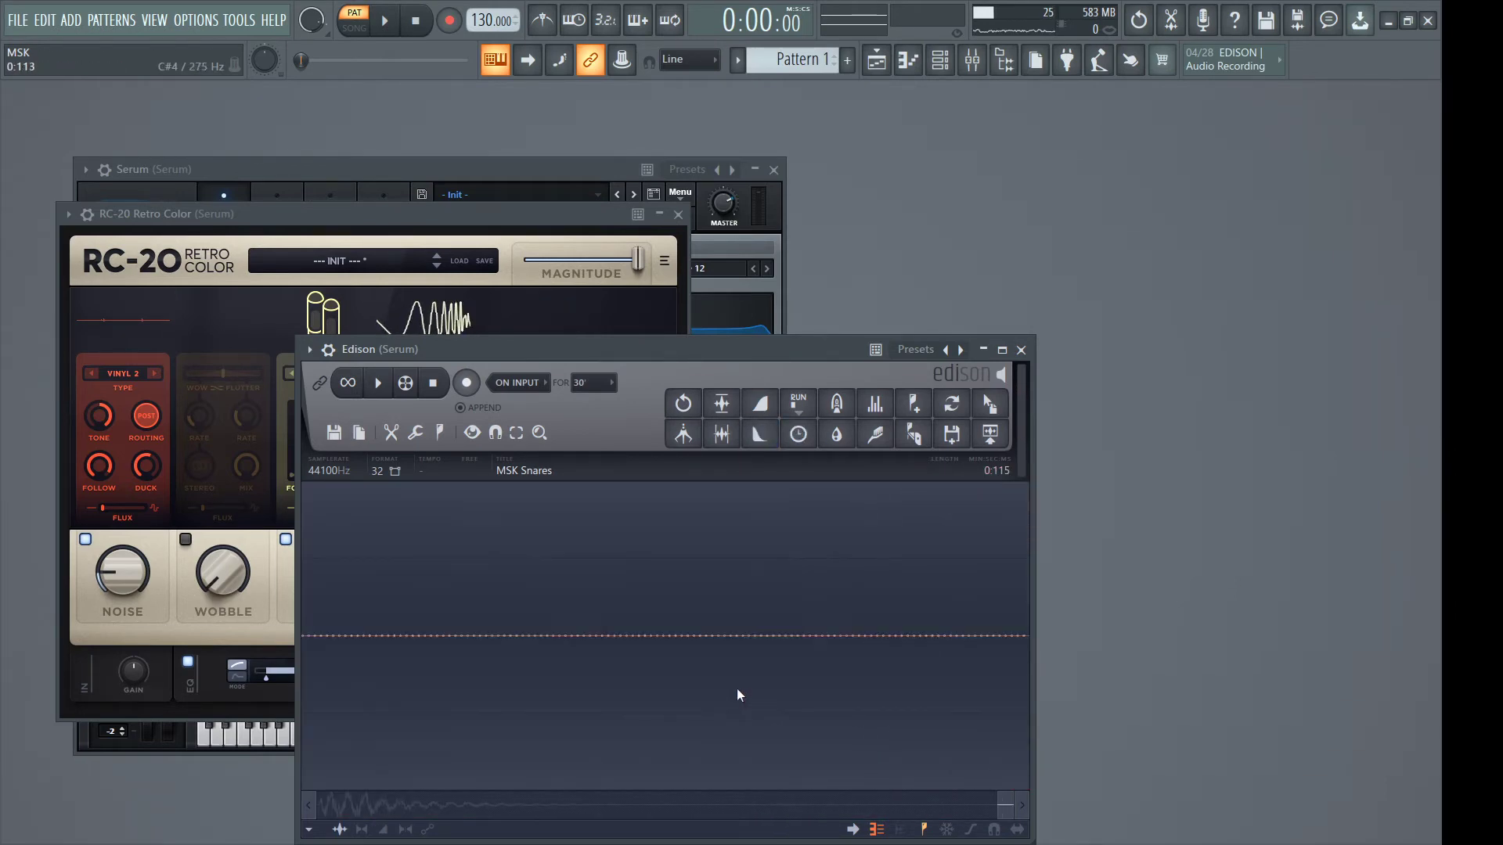
# Normalize the trimmed recording and set its format to 16-bit
pyautogui.scroll(-5, 731, 679)
pyautogui.hotkey('ctrl', 'n')
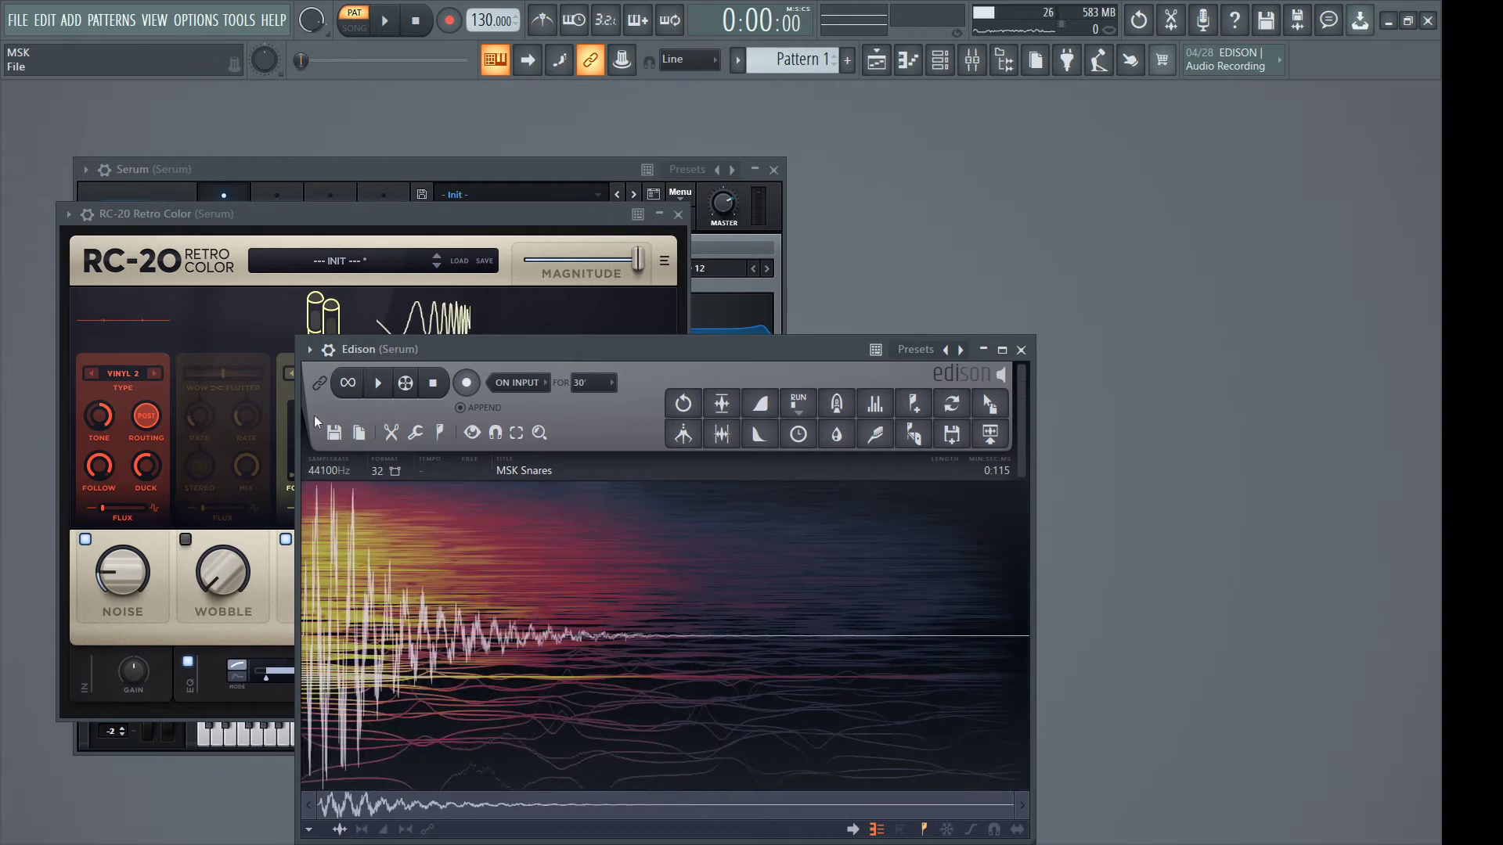
pyautogui.click(379, 471)
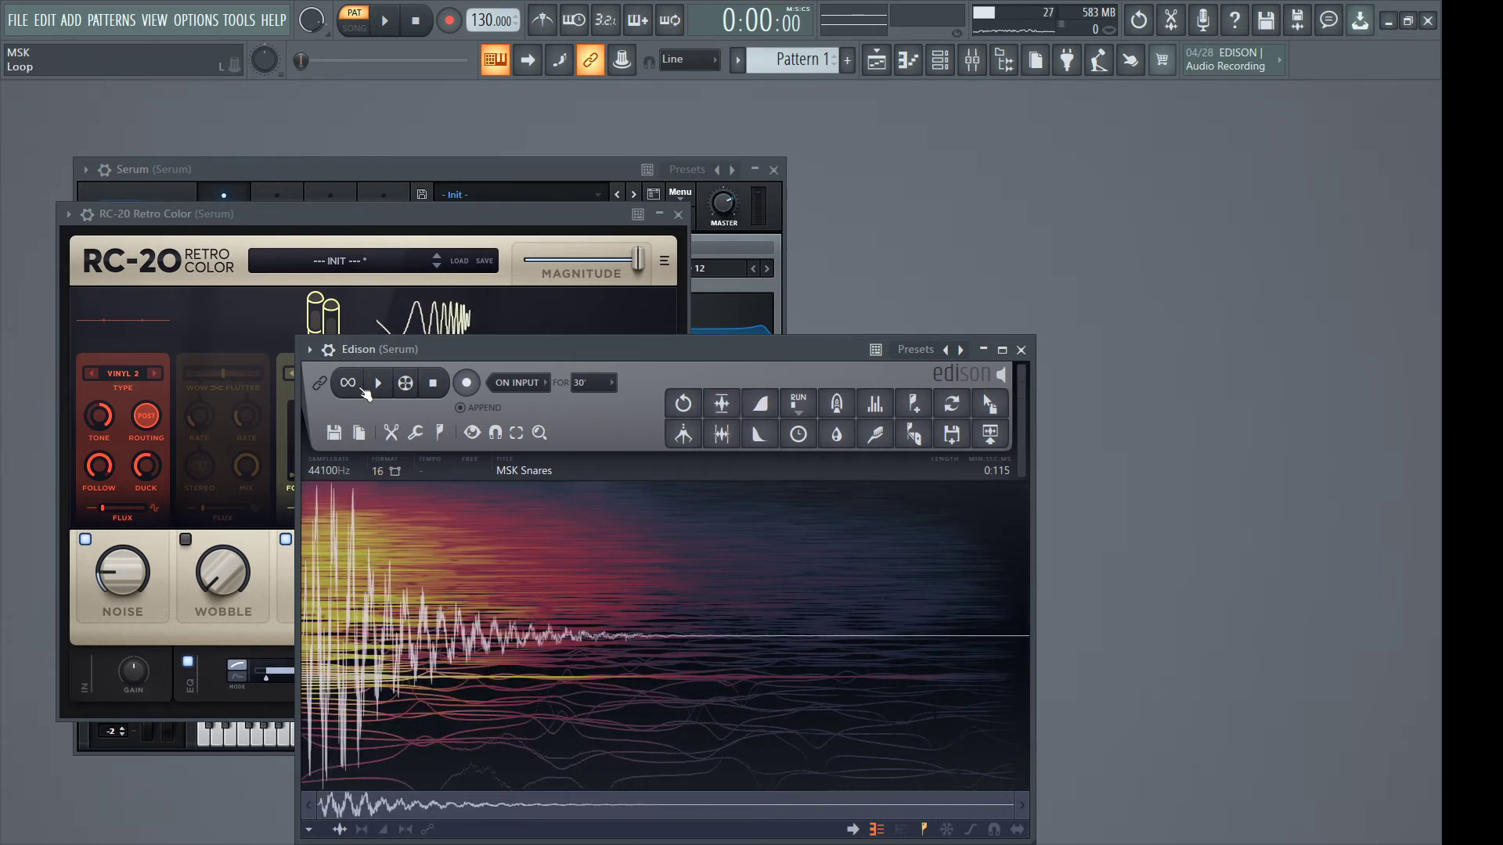
# Play back the finished snare one-shot in Edison to check how it sounds
pyautogui.click(380, 385)
pyautogui.click(387, 392)
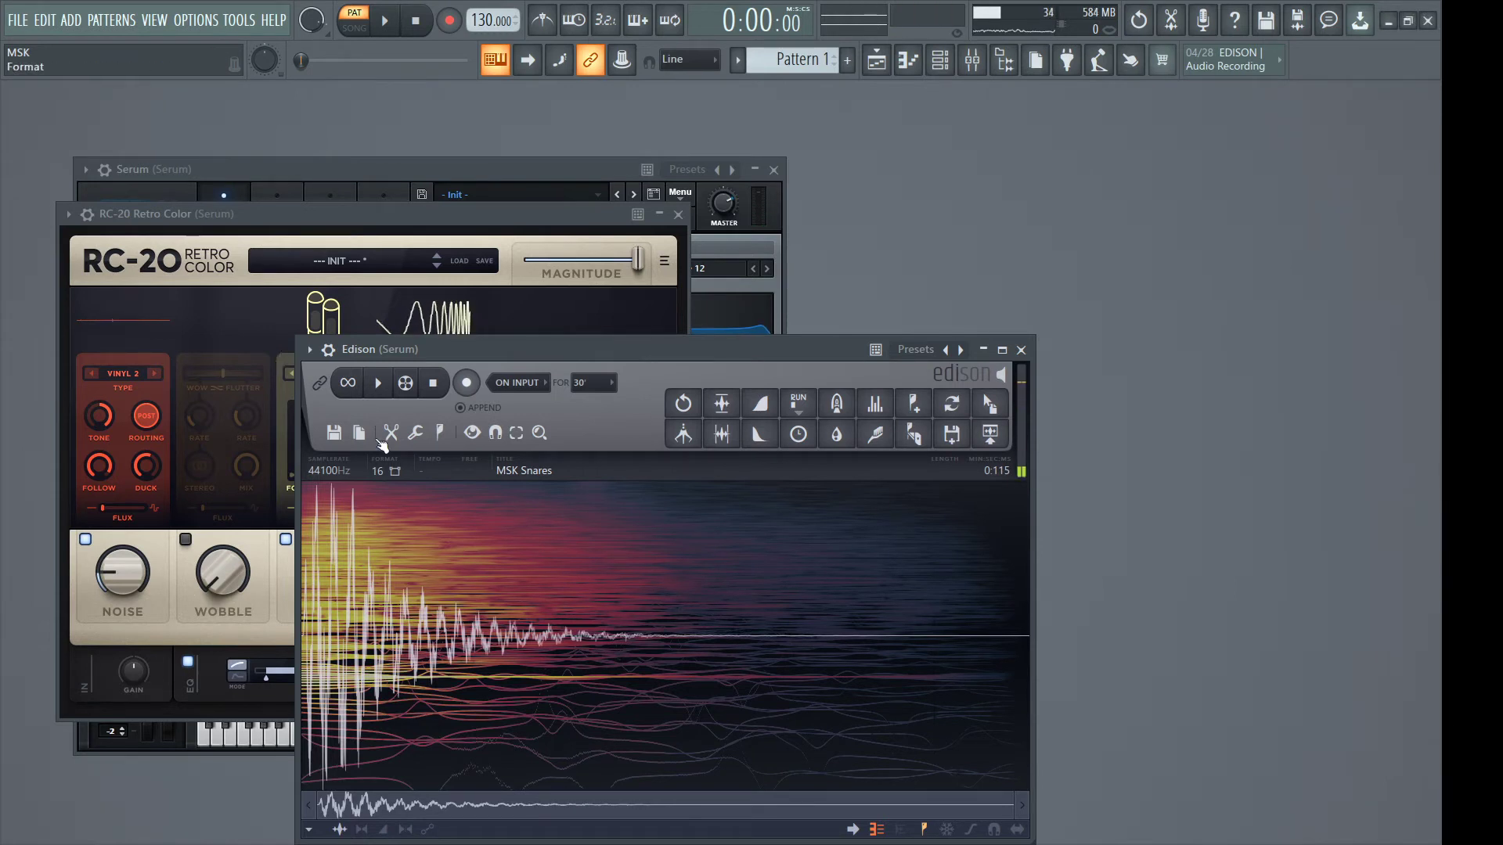
pyautogui.click(378, 384)
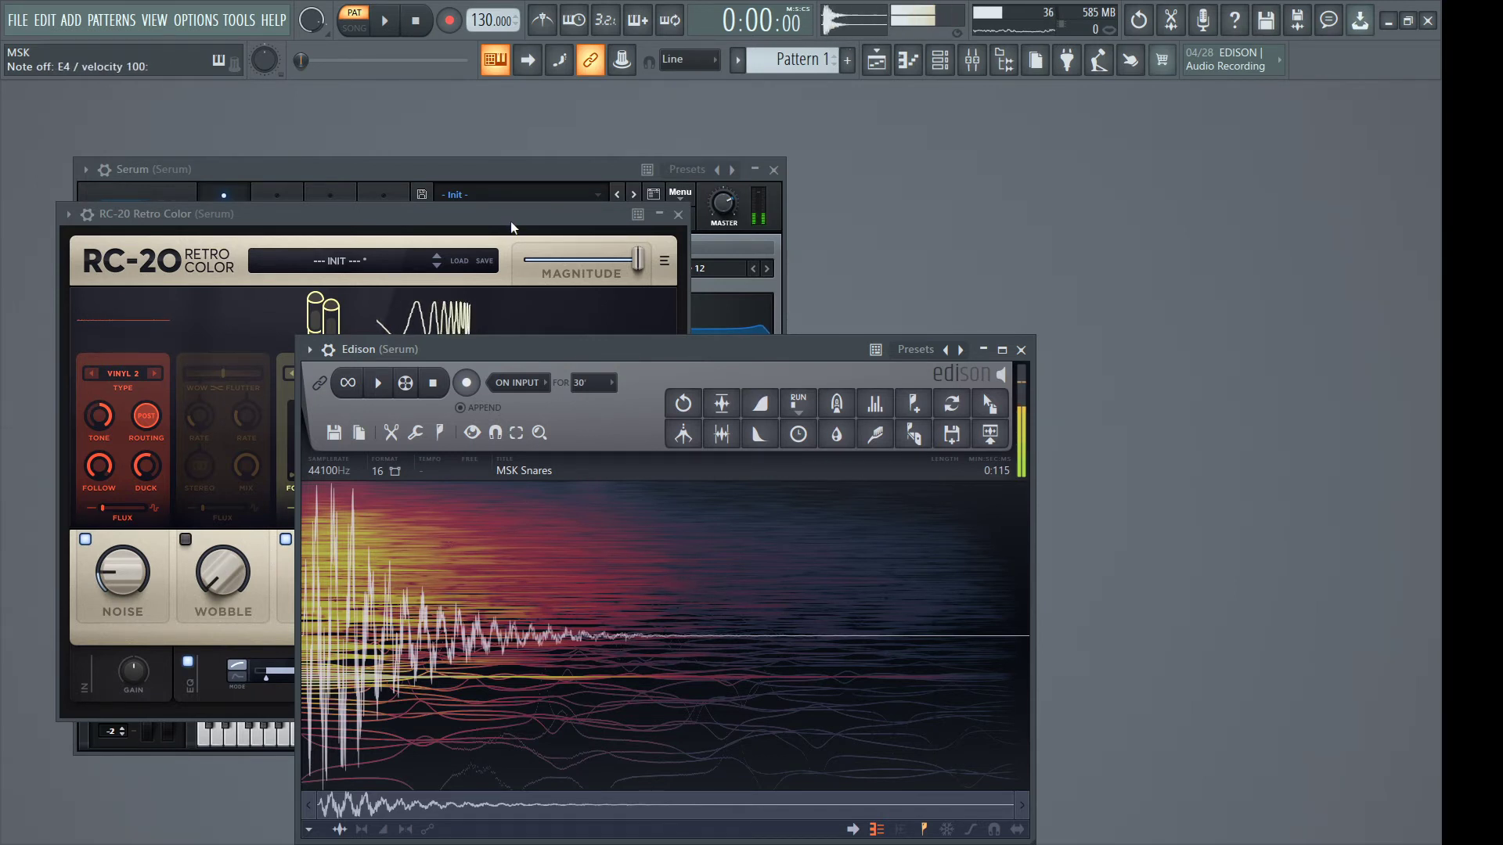
pyautogui.click(378, 383)
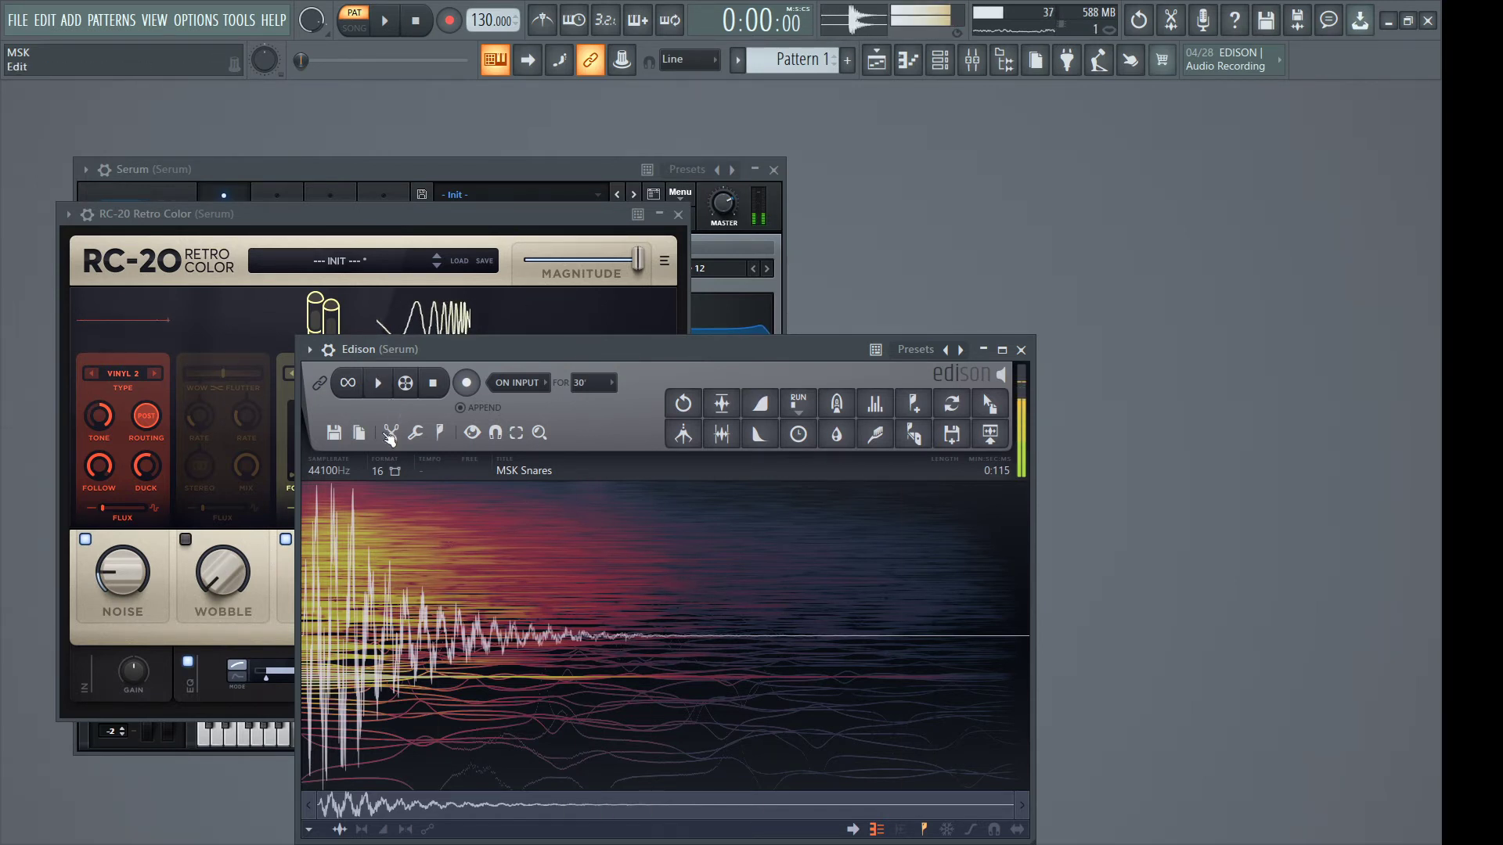
# Record another hit into Edison and trim the silence before the transient and after the tail
pyautogui.click(467, 383)
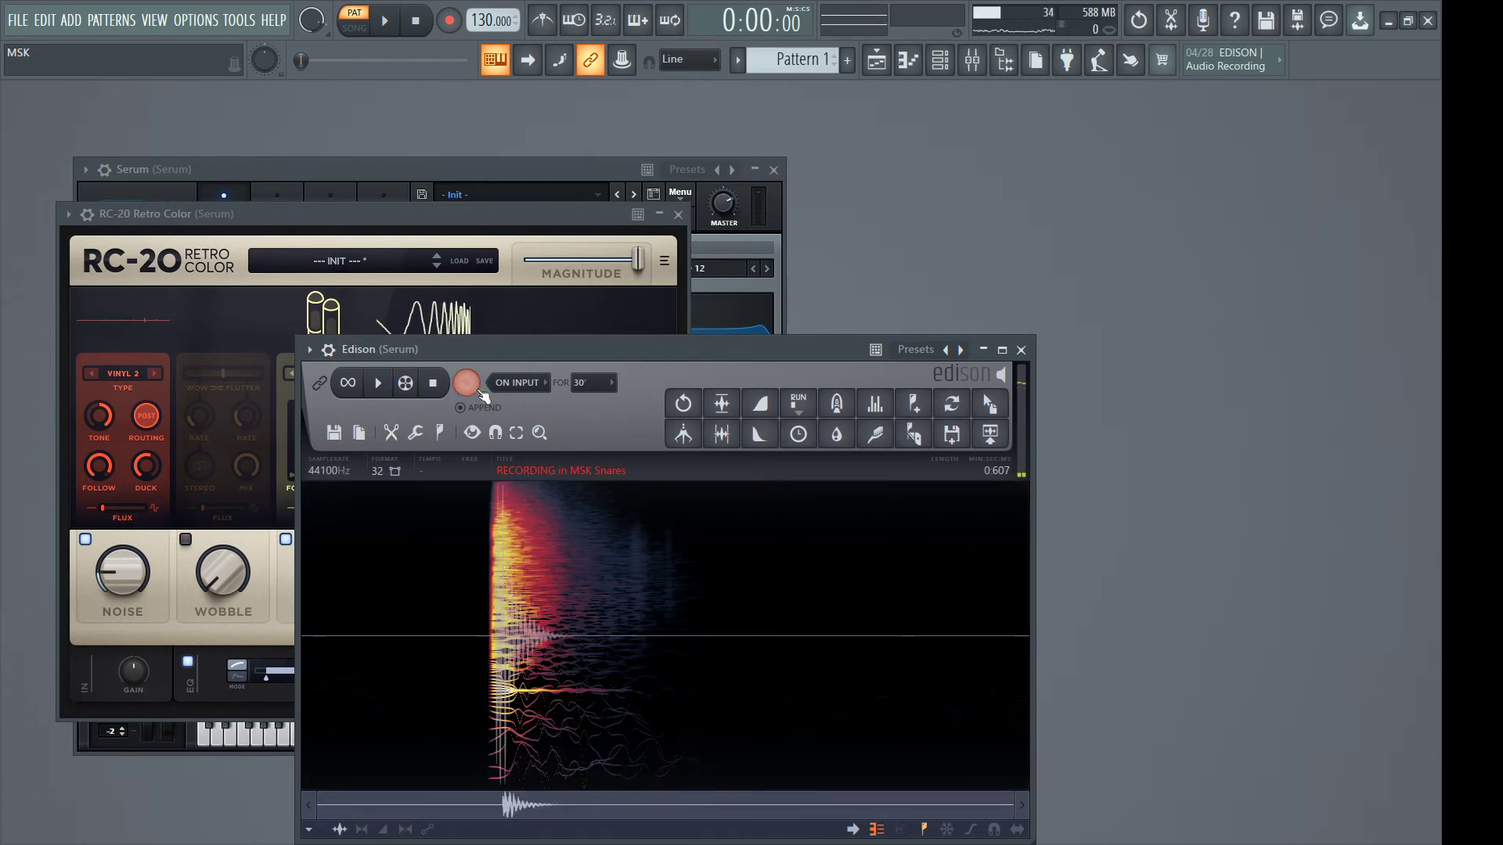
pyautogui.click(466, 383)
pyautogui.moveTo(1017, 595); pyautogui.dragTo(569, 631)
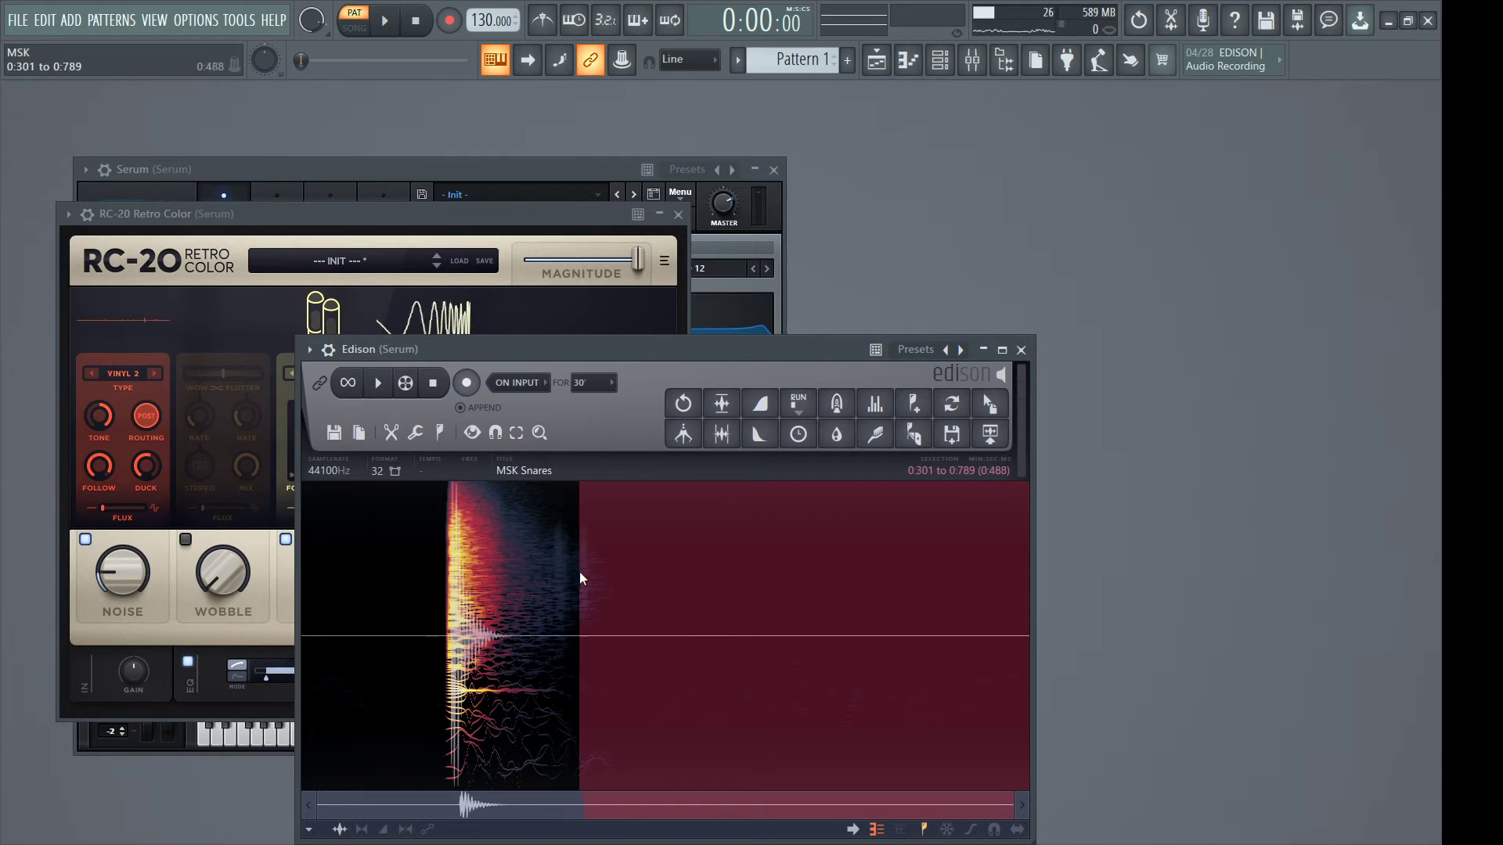
pyautogui.moveTo(528, 350); pyautogui.dragTo(515, 324)
pyautogui.press('Delete')
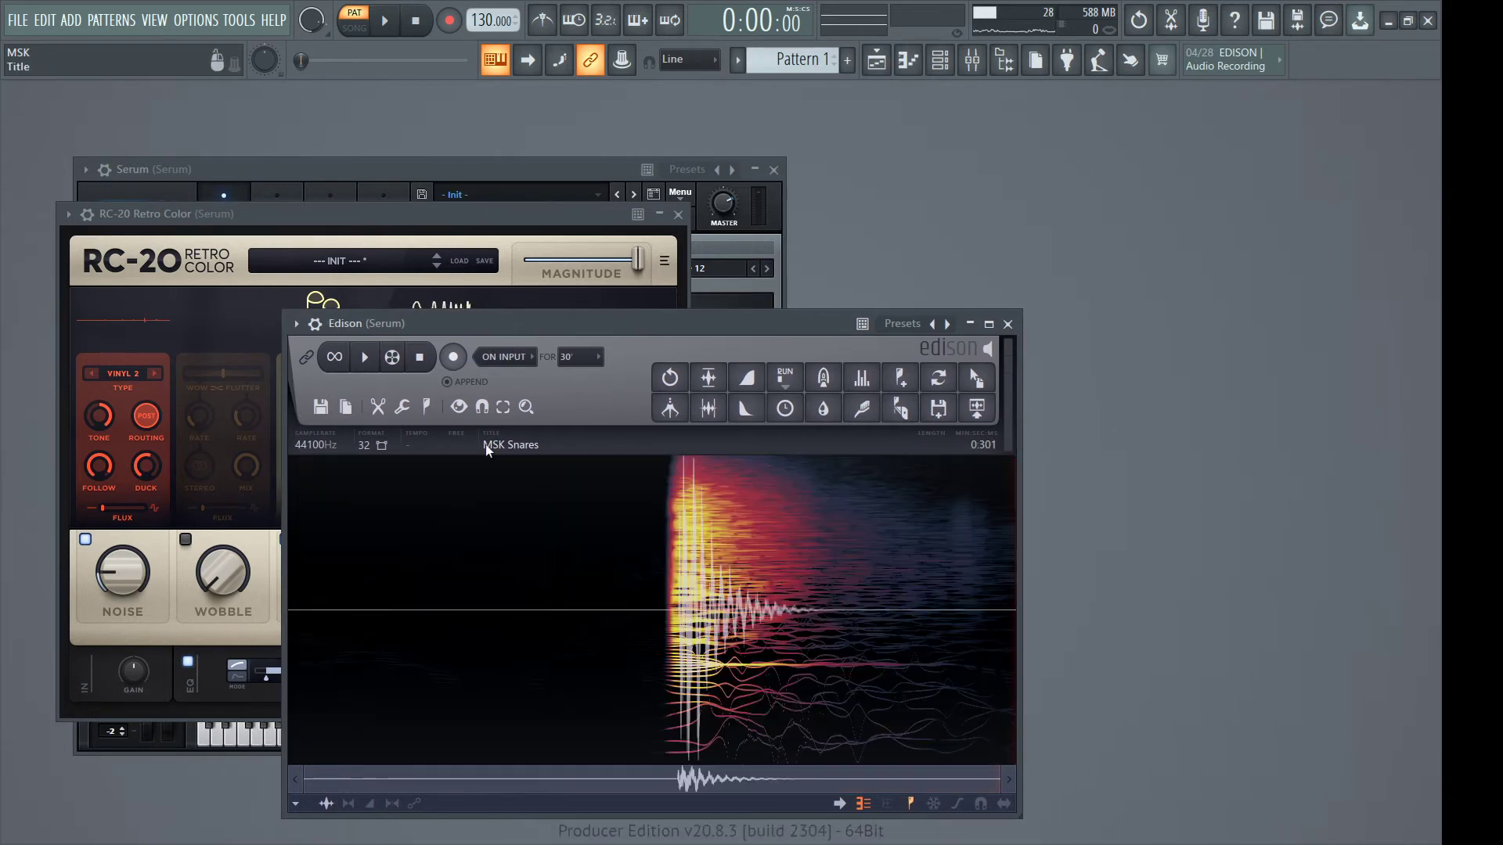
pyautogui.moveTo(892, 564); pyautogui.dragTo(316, 574)
pyautogui.moveTo(530, 597); pyautogui.dragTo(673, 647)
pyautogui.press('Delete')
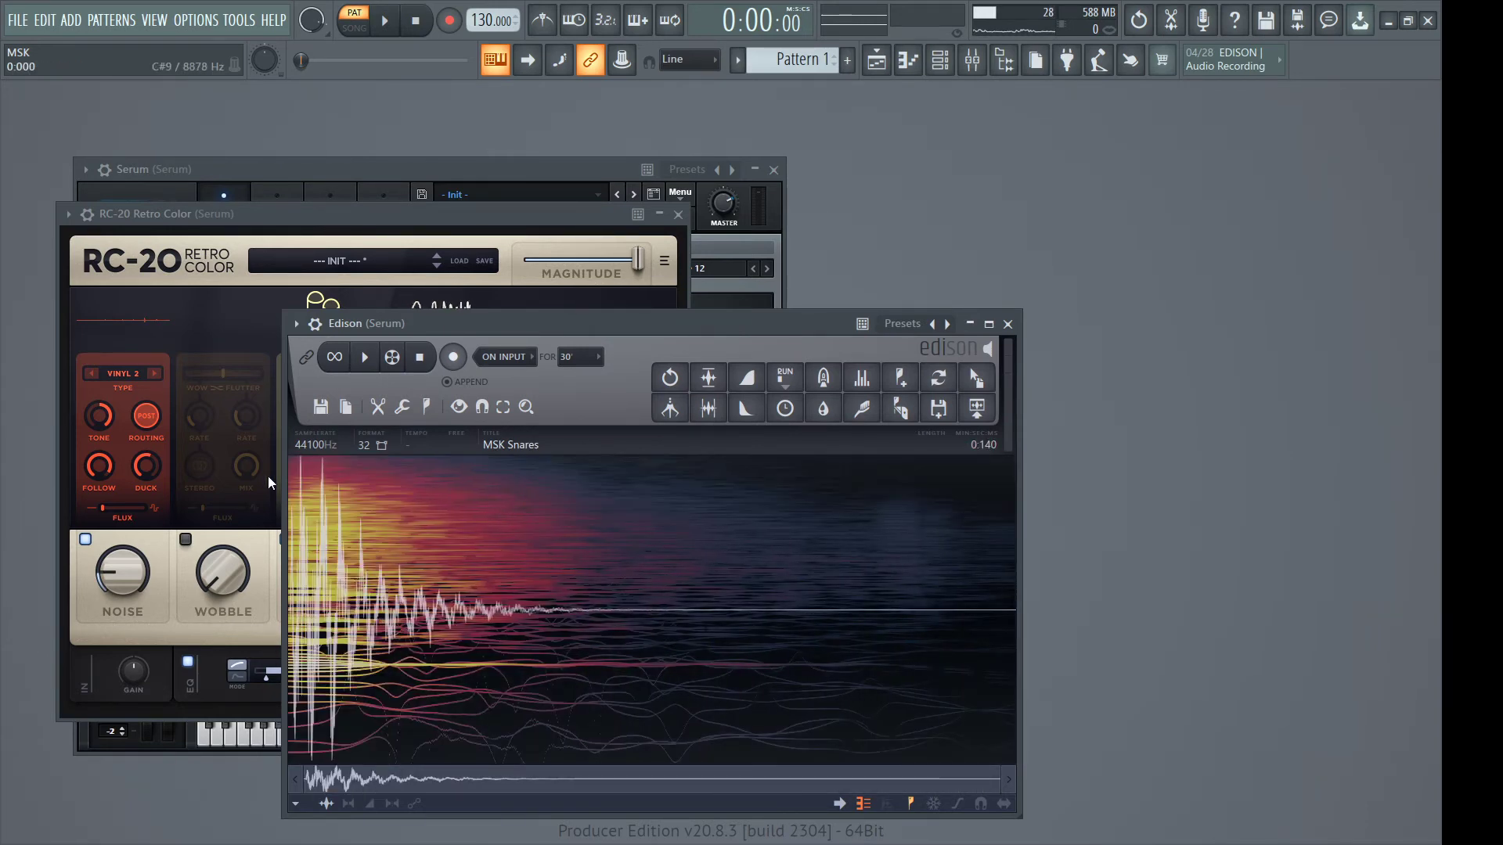
# Set the new one-shot to 16-bit, preview it and save it as MSK_Sky_Snares_005.wav
pyautogui.click(363, 444)
pyautogui.click(367, 357)
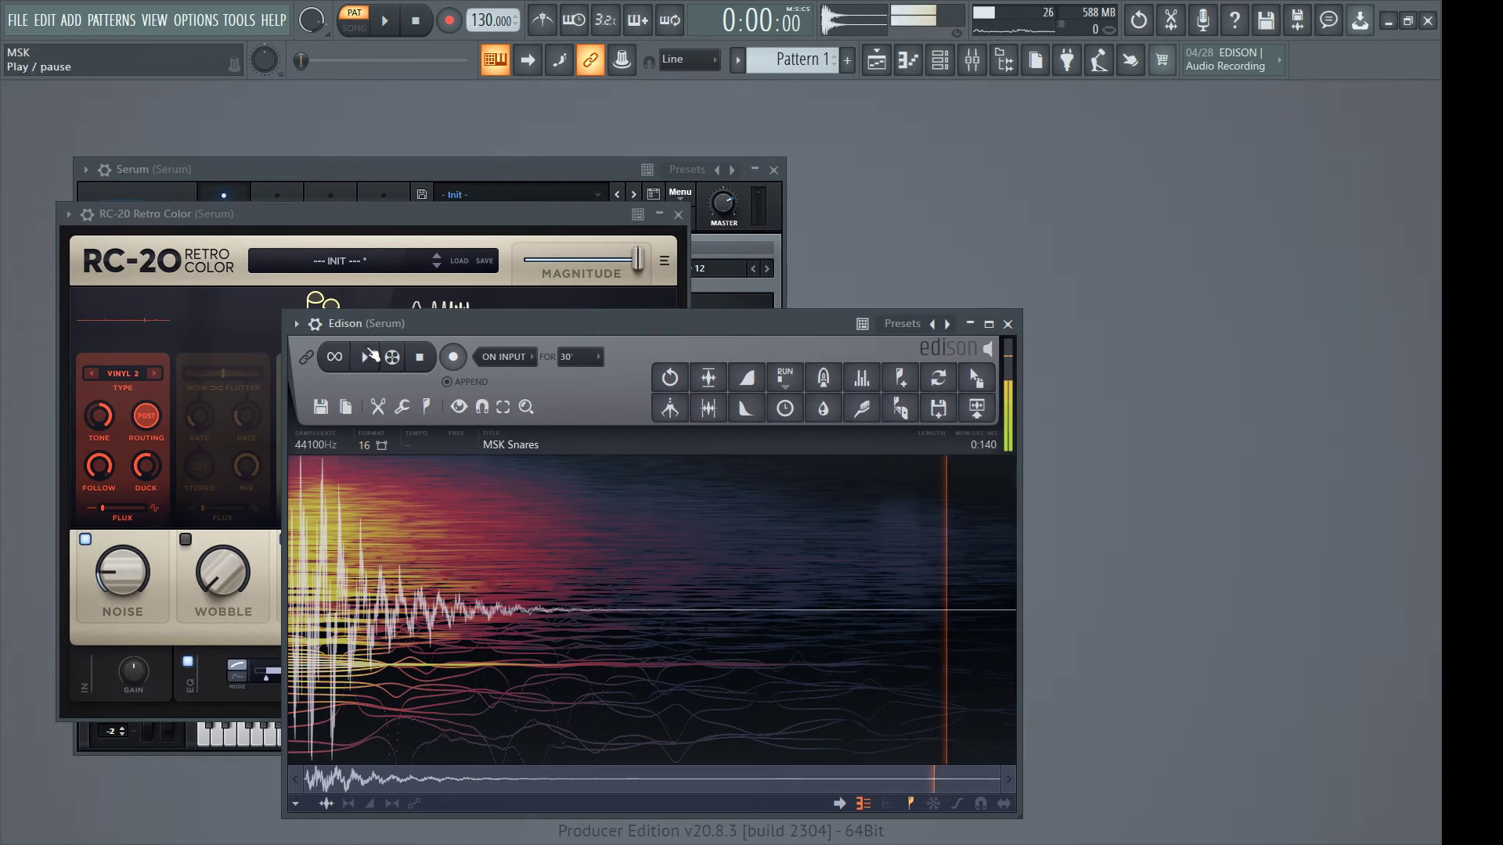
pyautogui.click(941, 420)
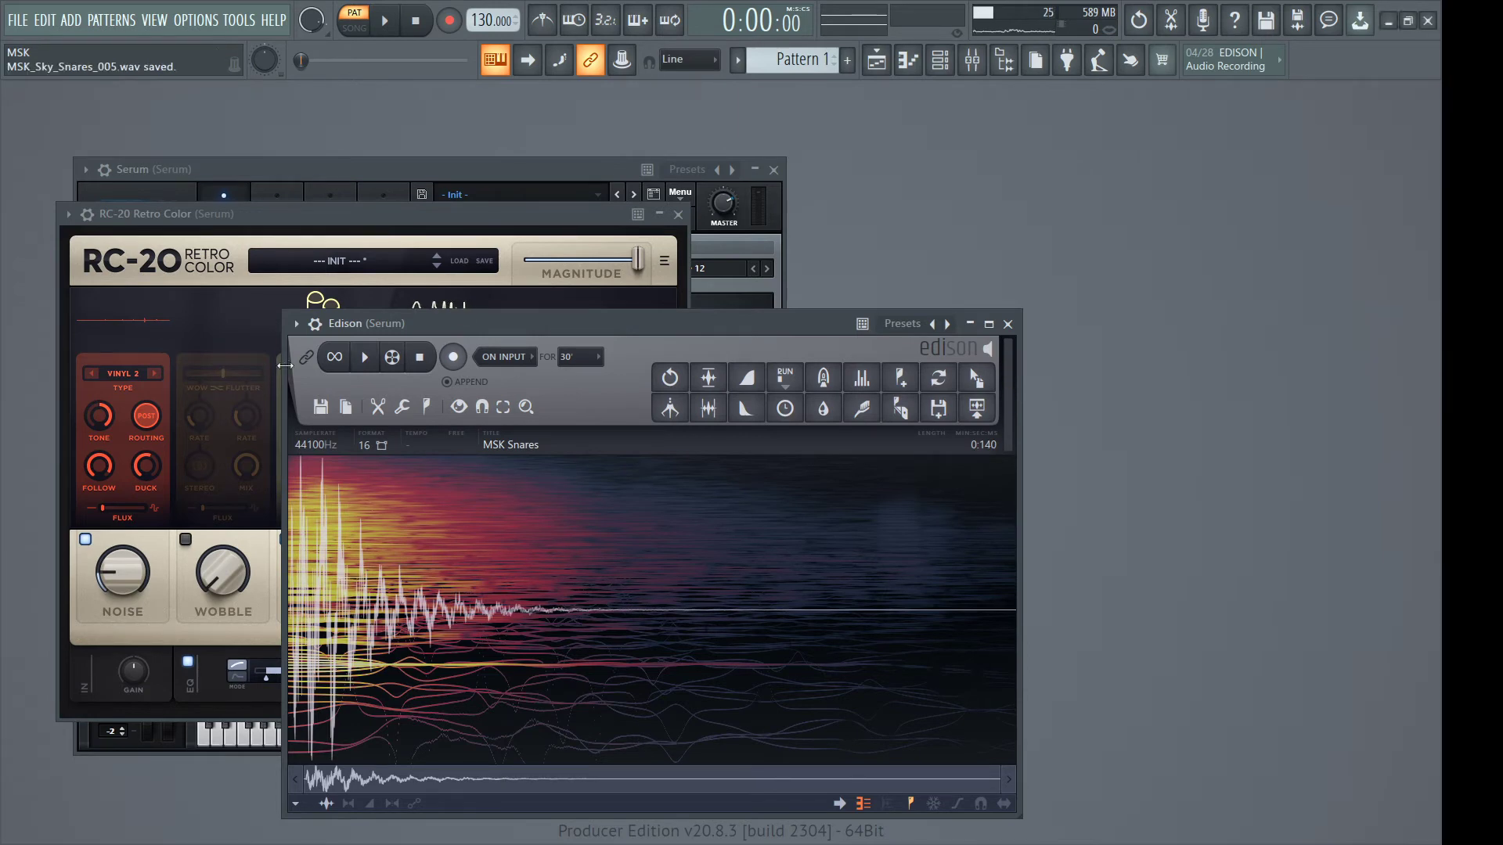
# In Serum, reshape the LFO 1 curve into a steeper initial decay with a low, flat tail
pyautogui.click(365, 170)
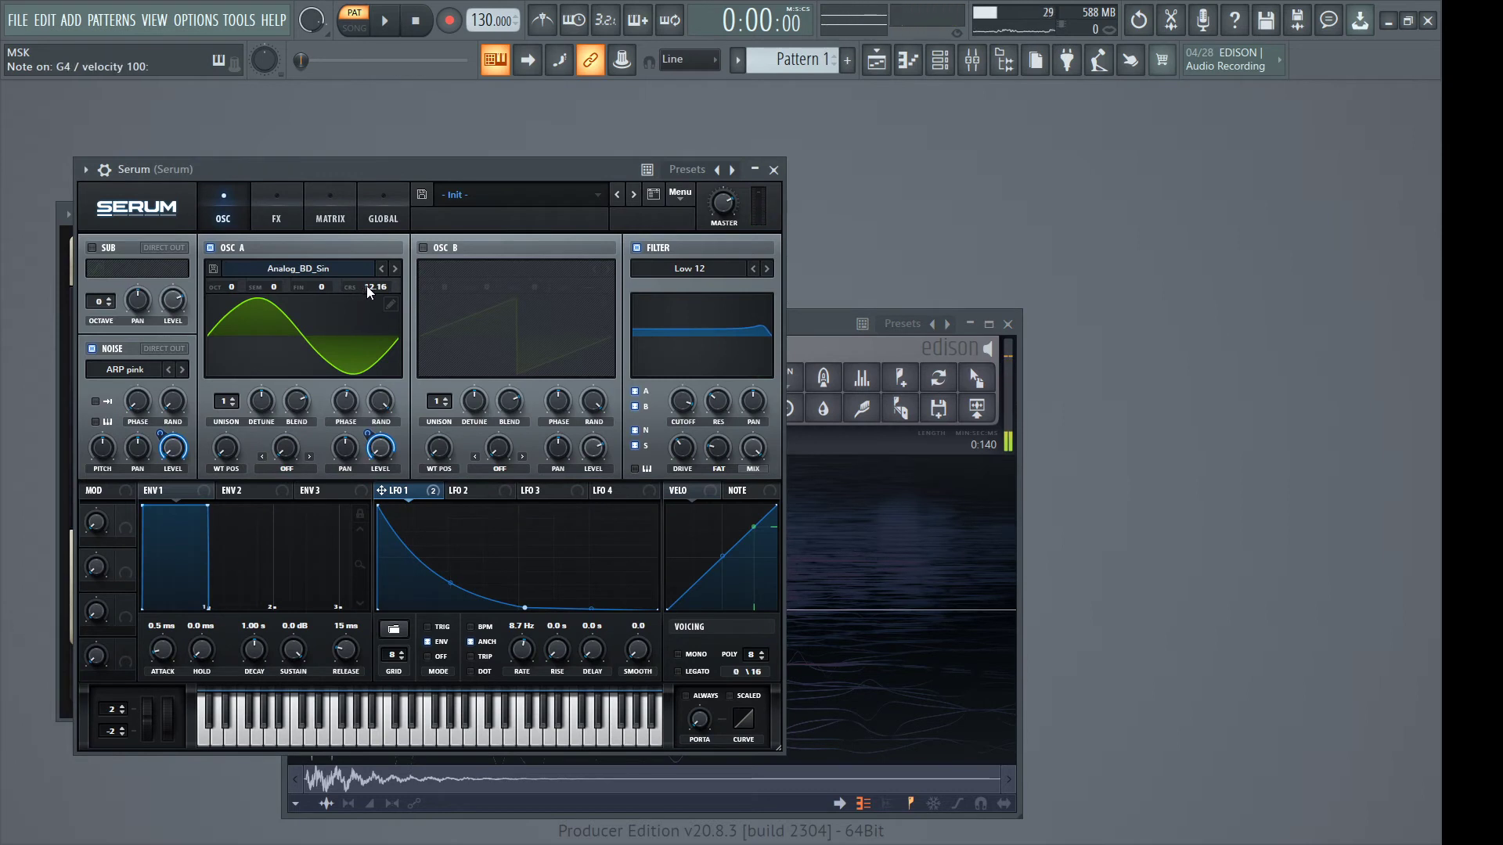
pyautogui.moveTo(450, 583); pyautogui.dragTo(506, 604)
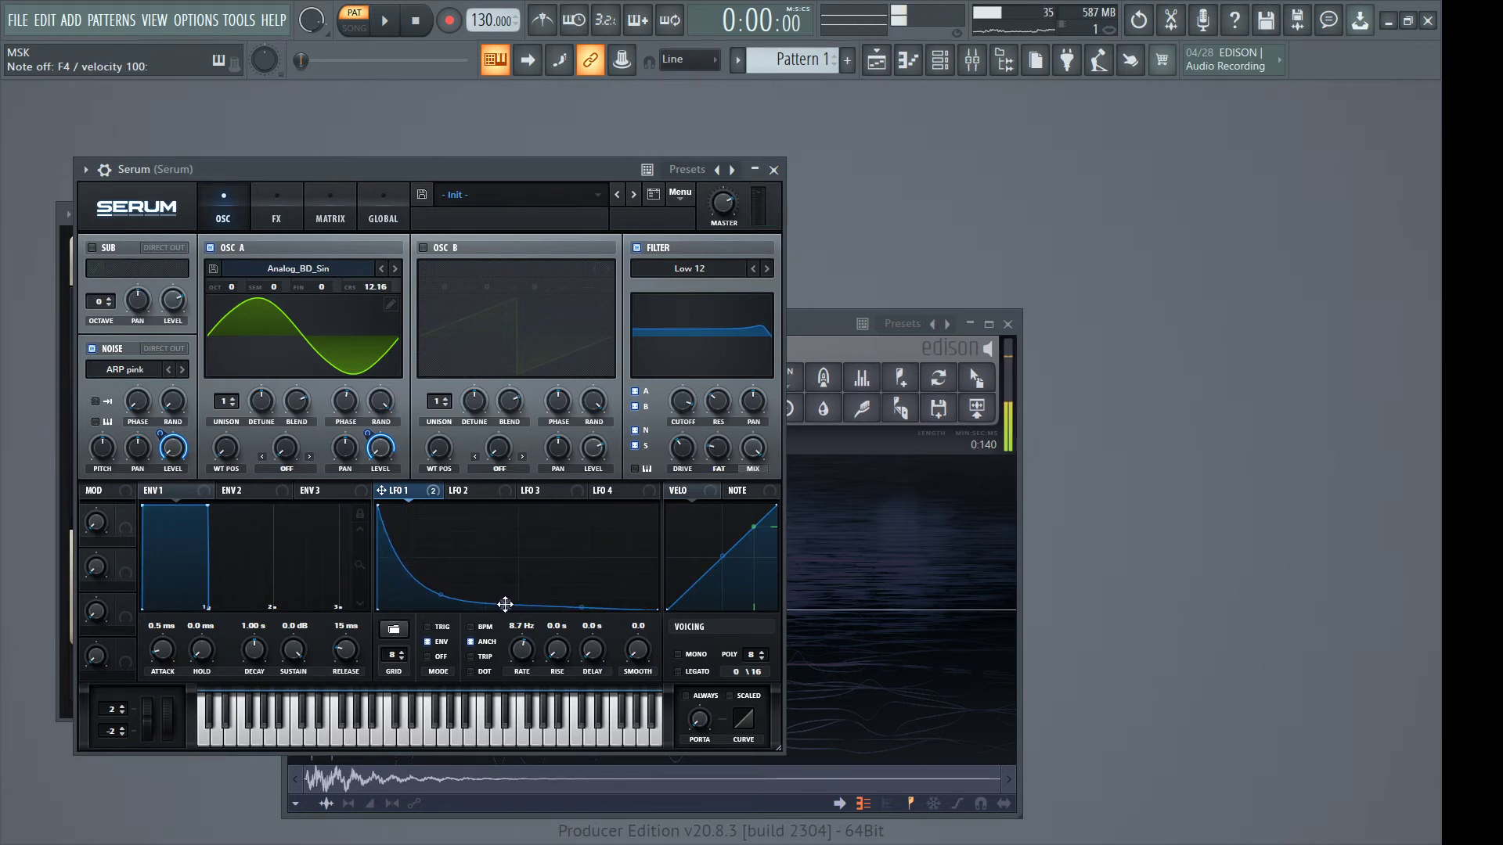
# Try the Low 24 filter type in Serum with the cutoff at 11045 Hz
pyautogui.moveTo(680, 414); pyautogui.dragTo(731, 282)
pyautogui.click(766, 268)
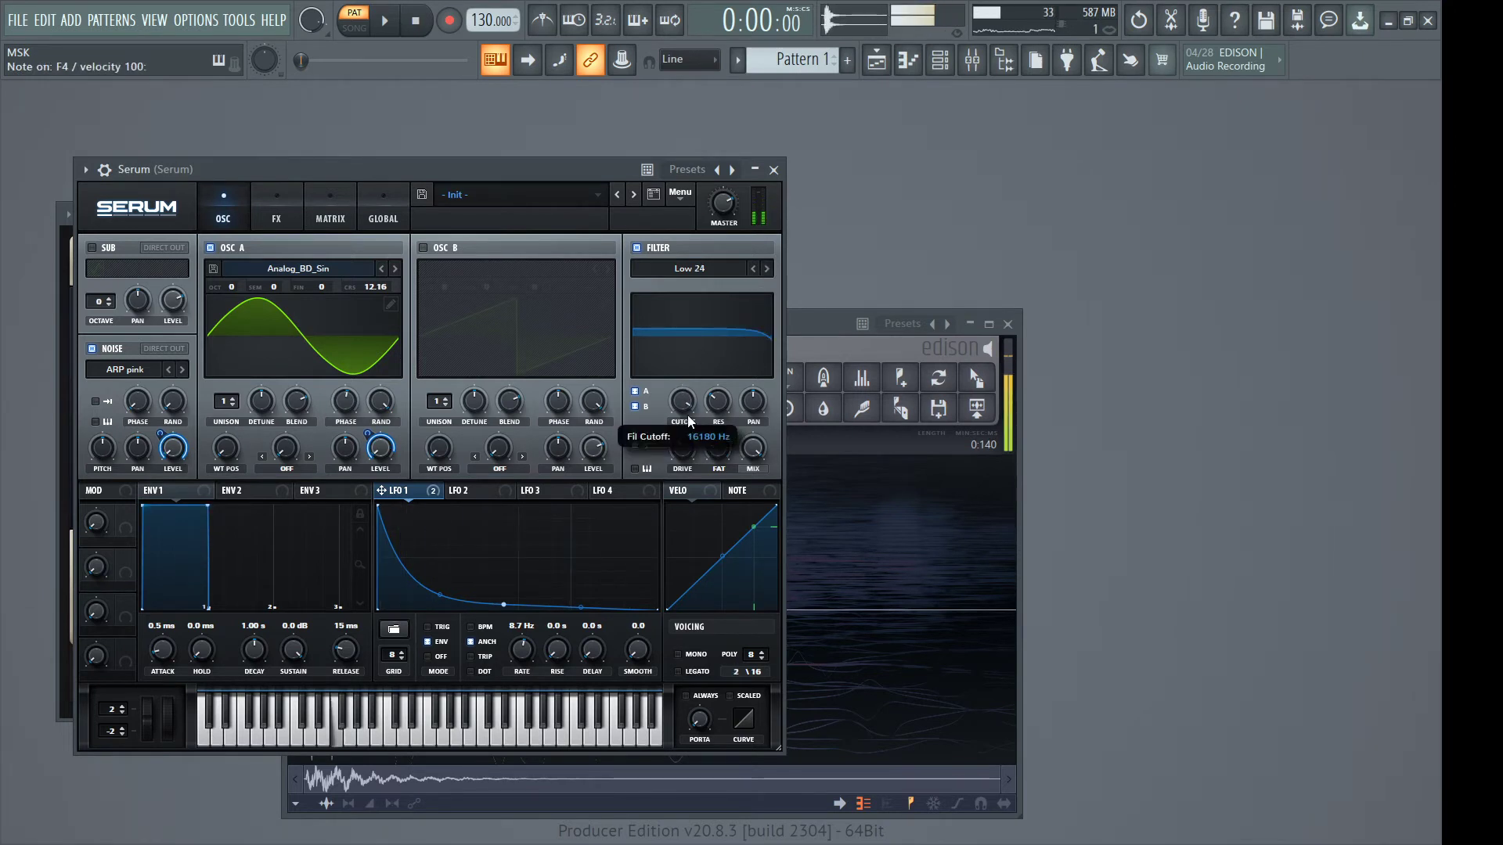
pyautogui.scroll(-4, 689, 422)
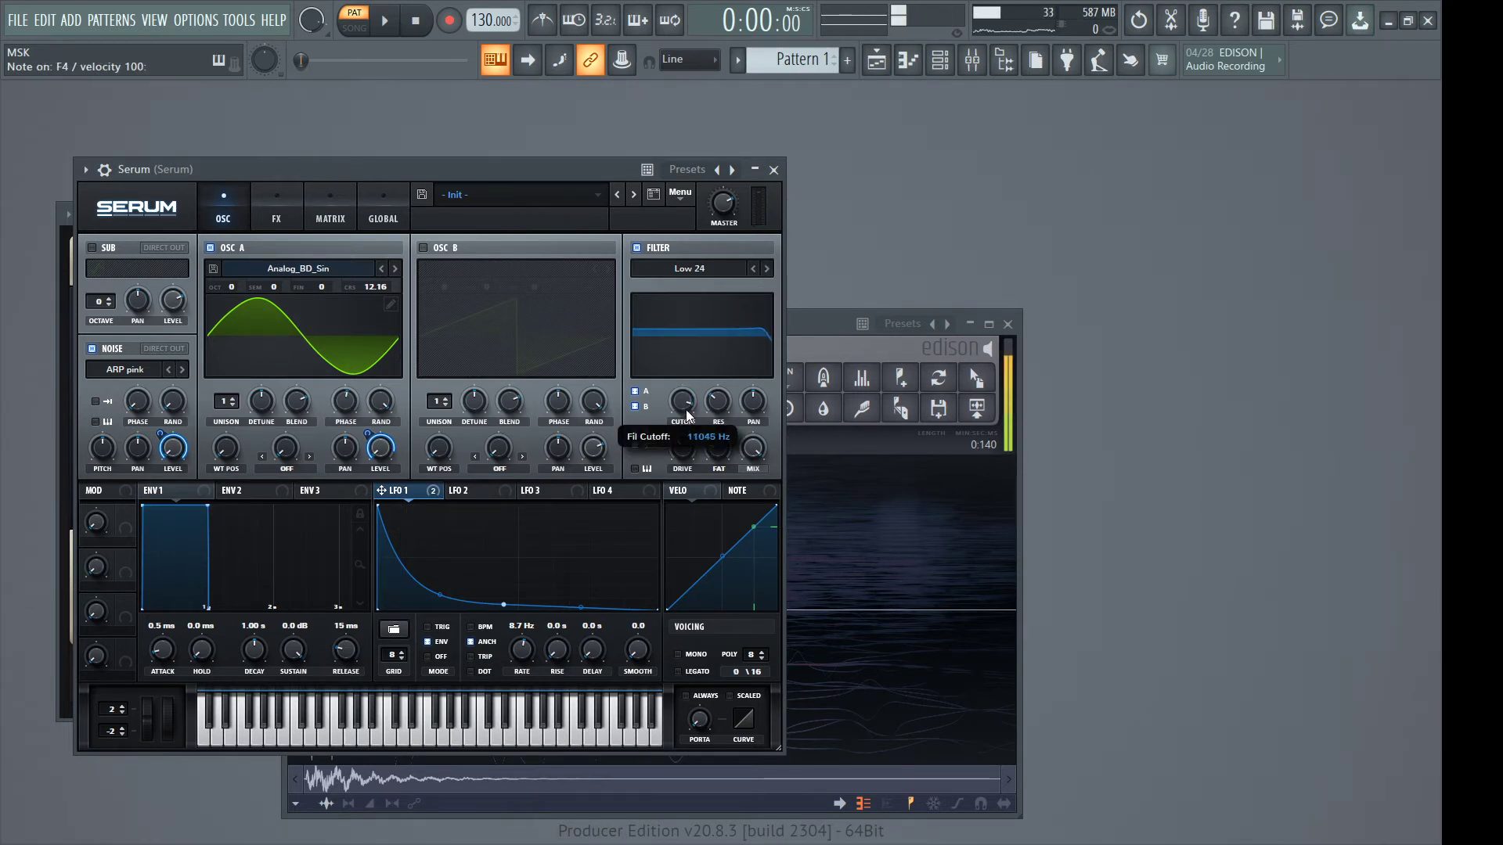
# Audition Serum's filter types one after another, from the high-pass types through Peak 24, LB 12 and HB 12 to HN 12
pyautogui.click(766, 269)
pyautogui.click(766, 268)
pyautogui.click(767, 268)
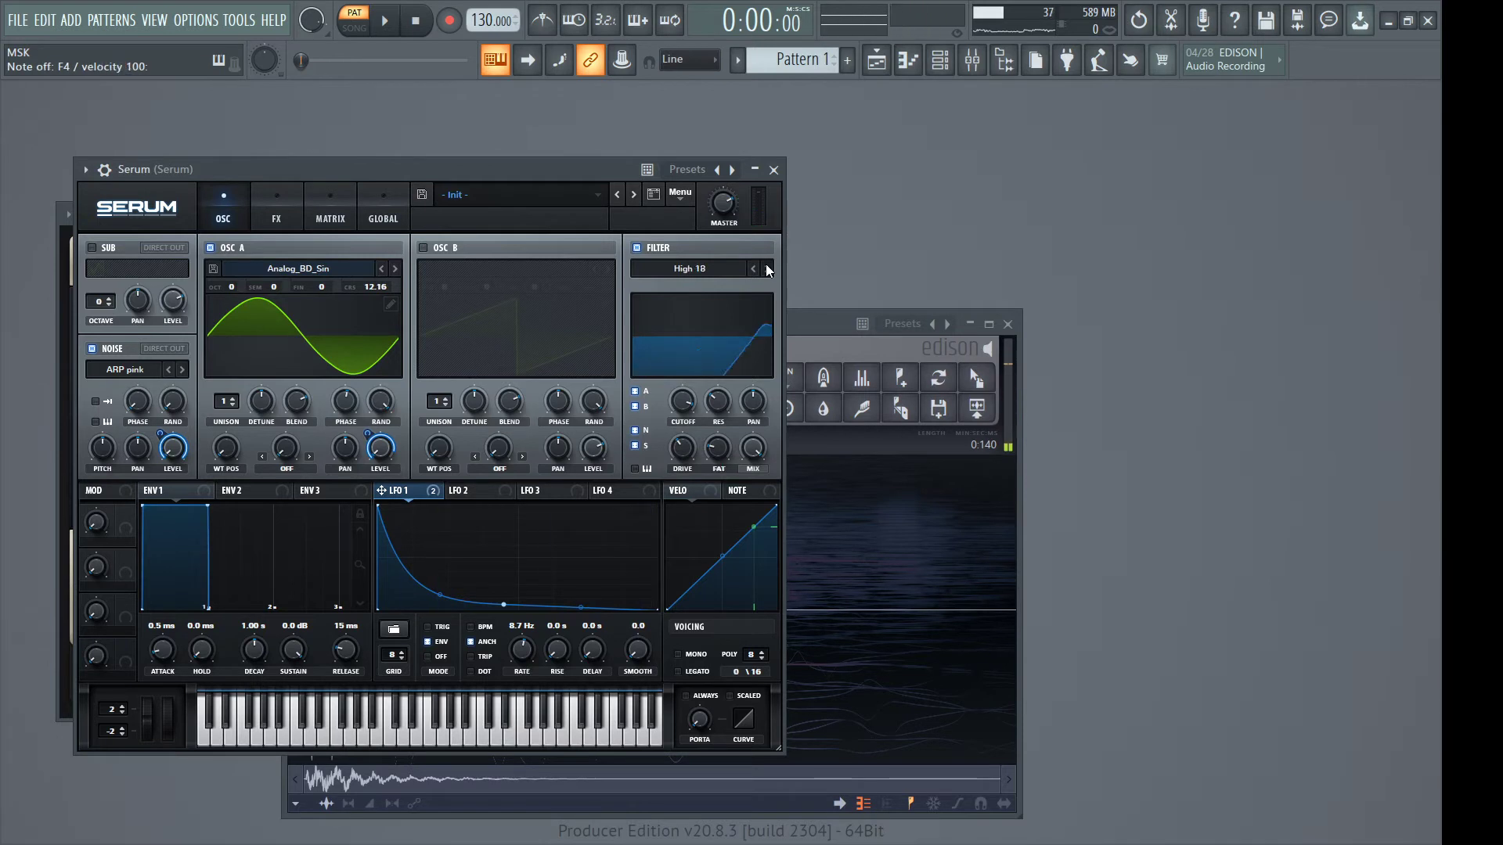
pyautogui.click(767, 268)
pyautogui.click(766, 268)
pyautogui.click(766, 269)
pyautogui.click(766, 268)
pyautogui.click(766, 268)
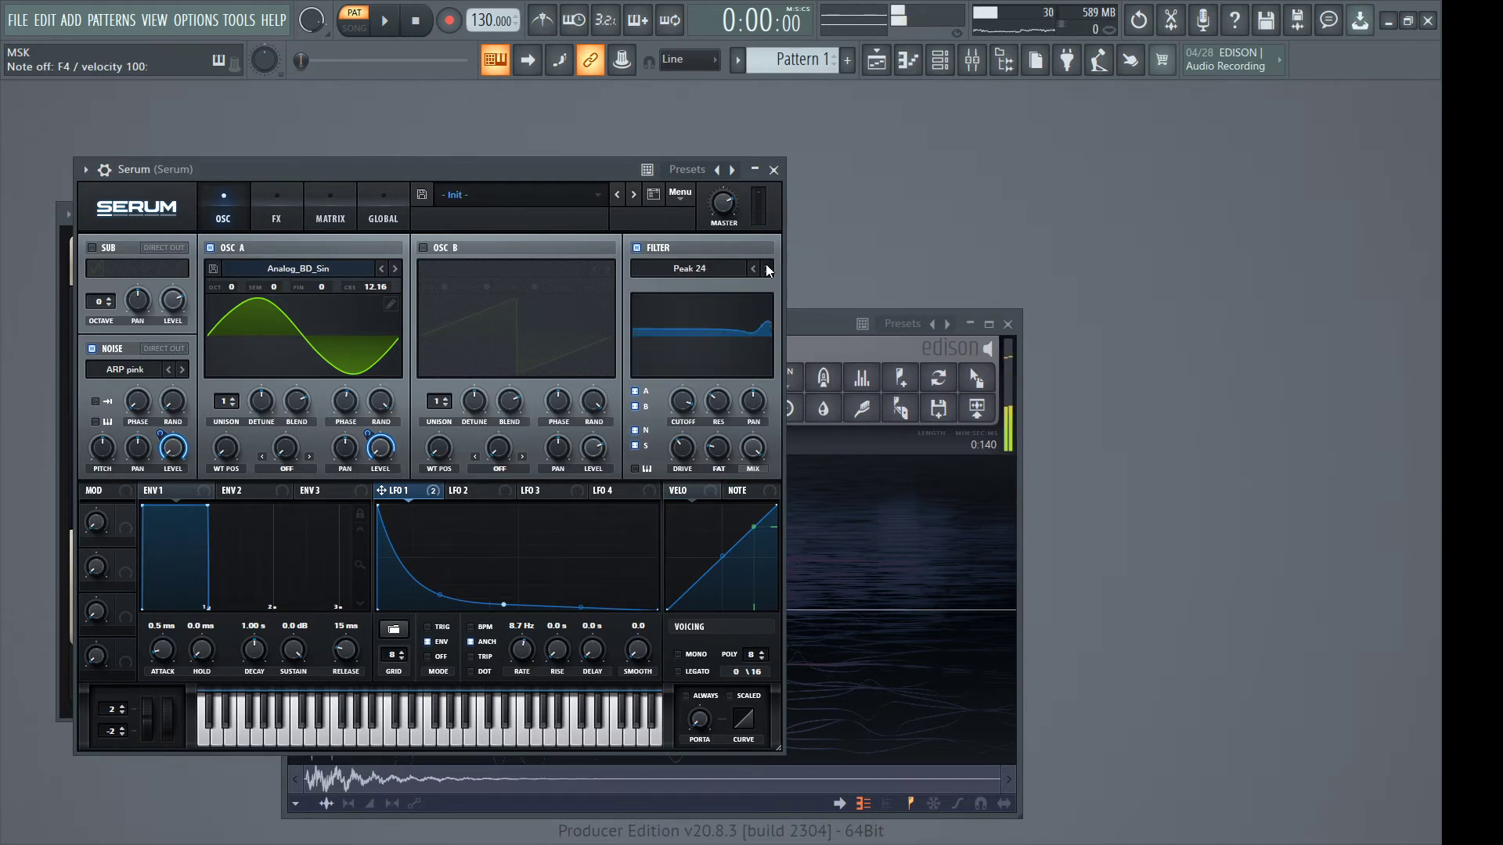
pyautogui.click(767, 269)
pyautogui.click(766, 269)
pyautogui.click(766, 269)
pyautogui.click(766, 269)
pyautogui.click(766, 269)
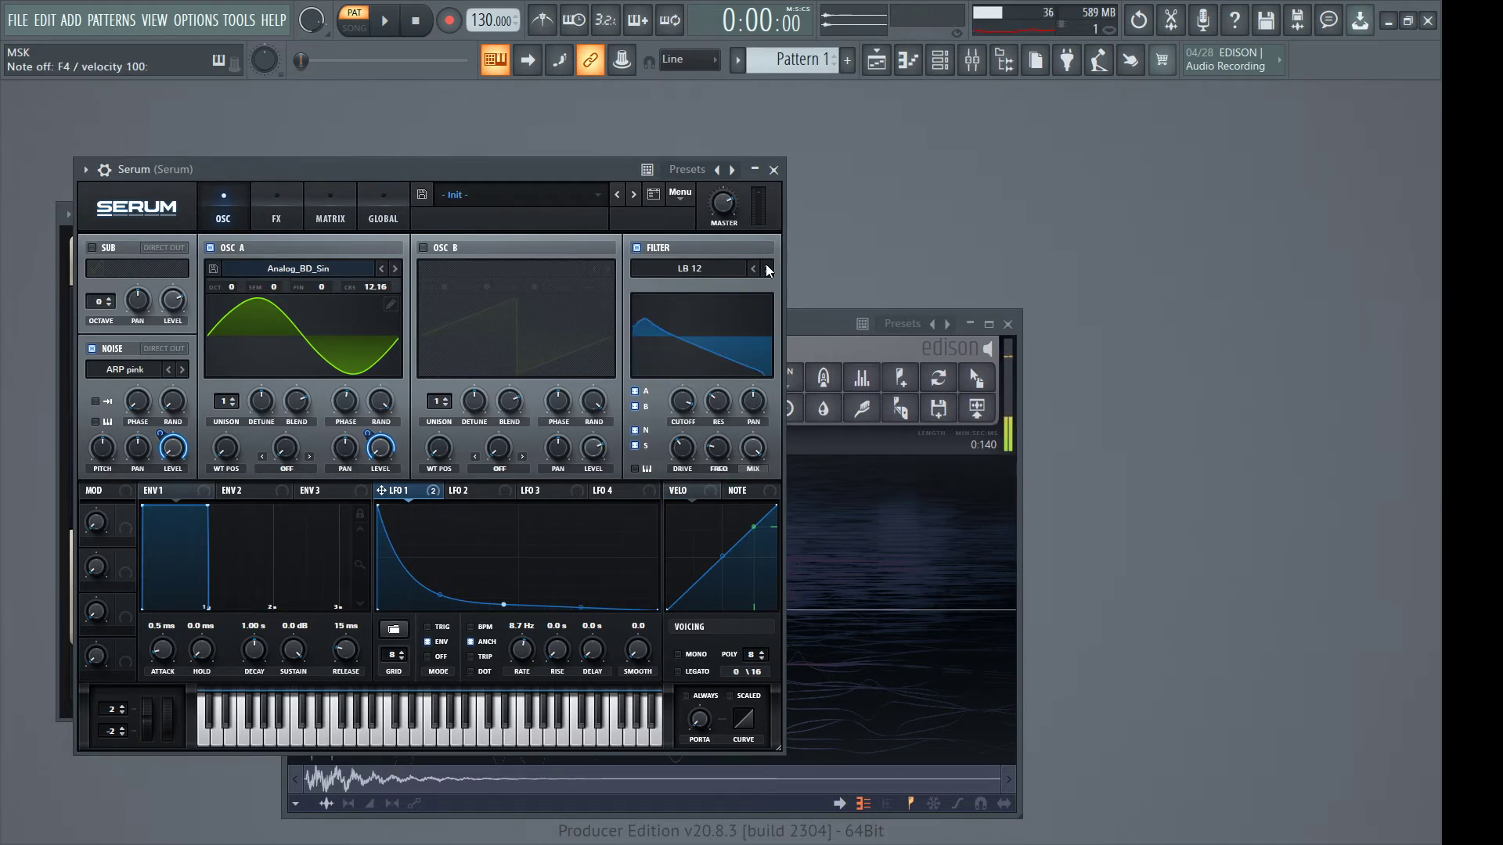
pyautogui.click(767, 269)
pyautogui.click(767, 268)
pyautogui.click(766, 269)
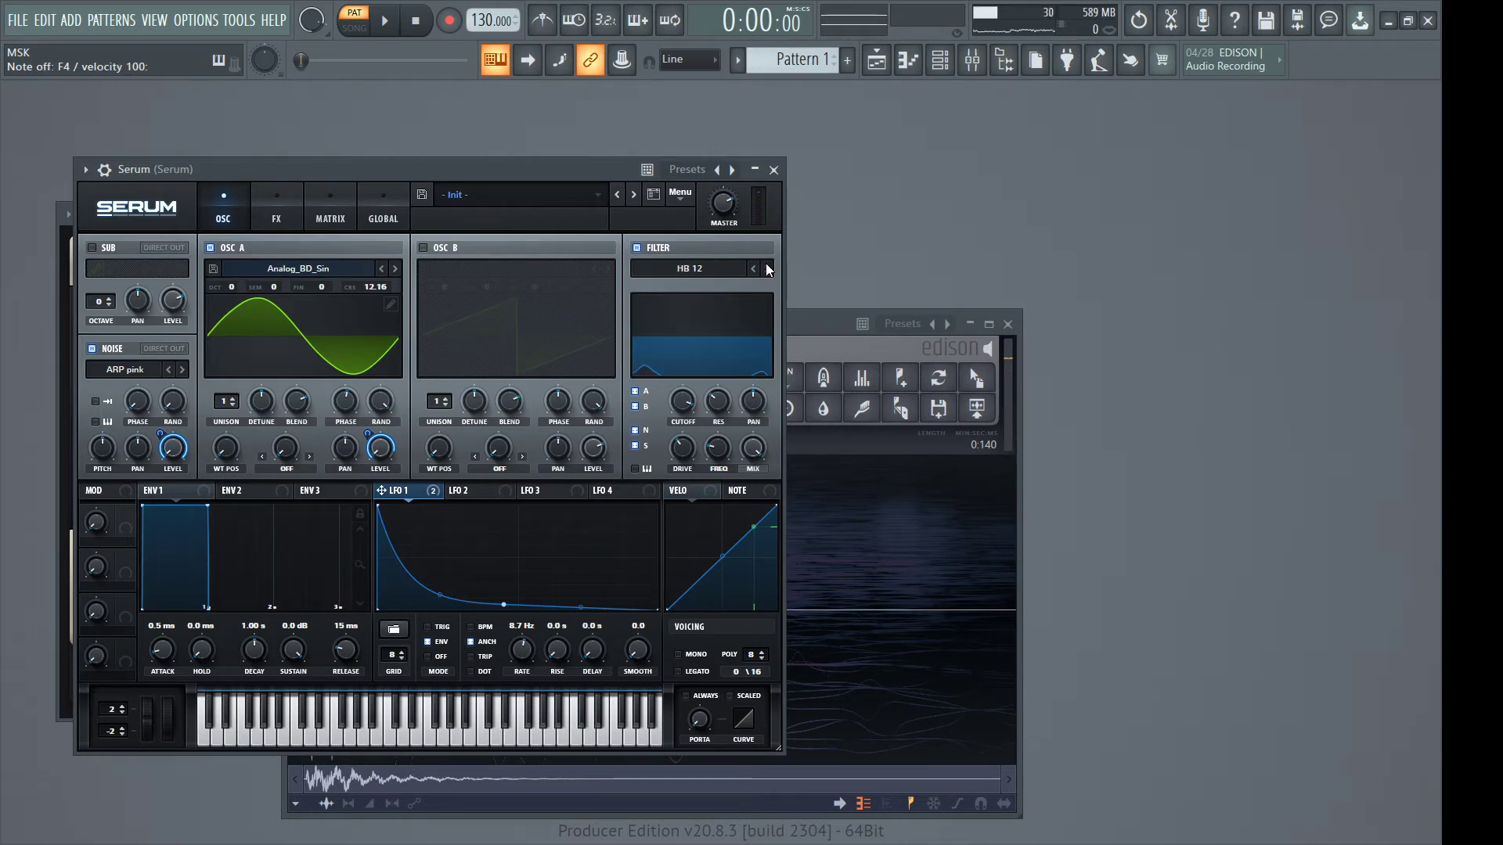
pyautogui.click(766, 269)
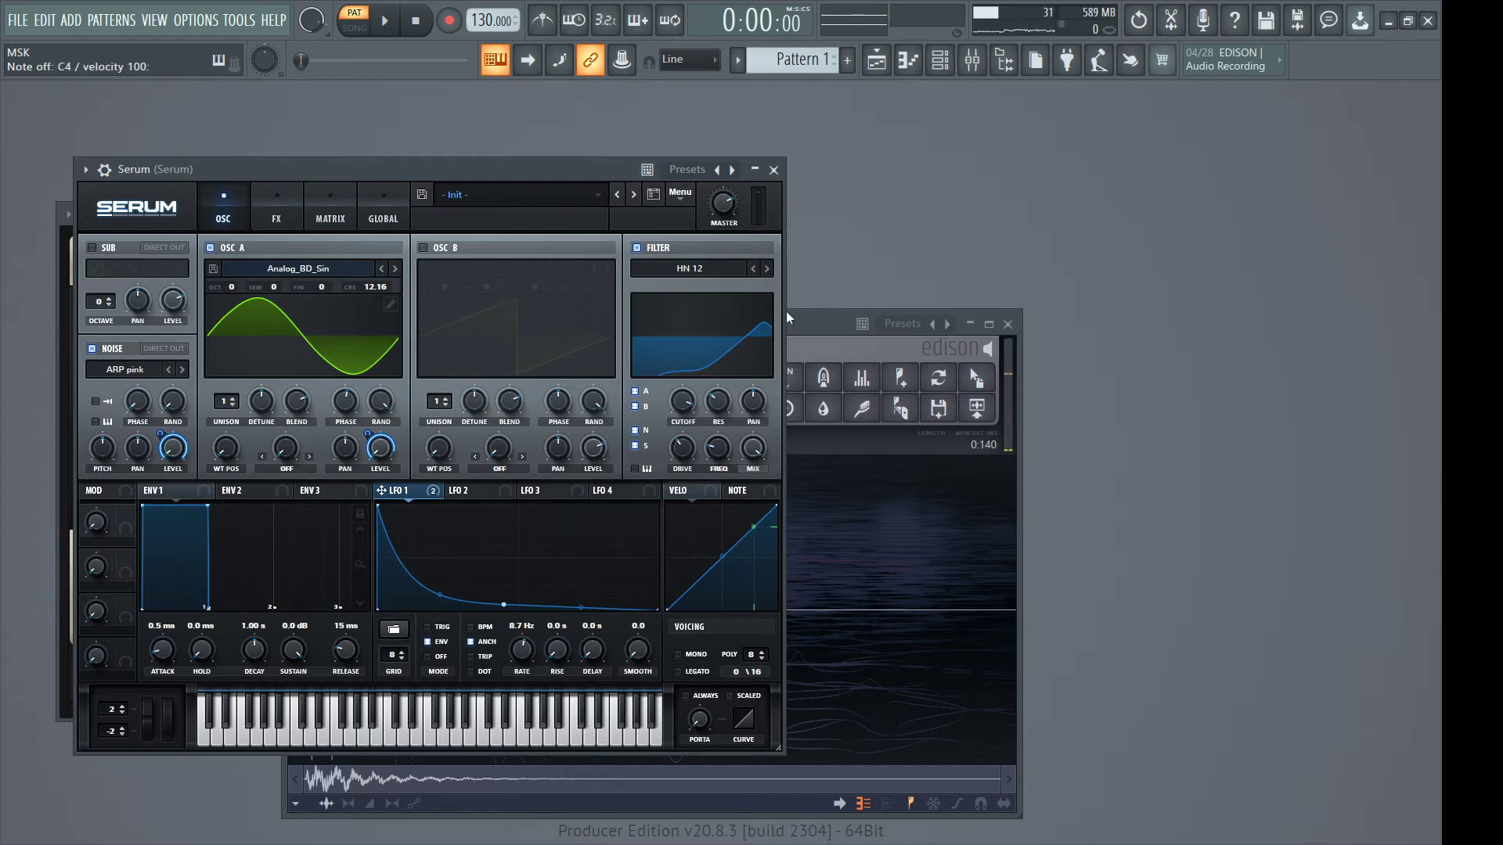
# Audition further filter types from BN 12 through L/B/H 24, L/N/H 24 and the comb types, ending on Cmb H6+
pyautogui.click(767, 268)
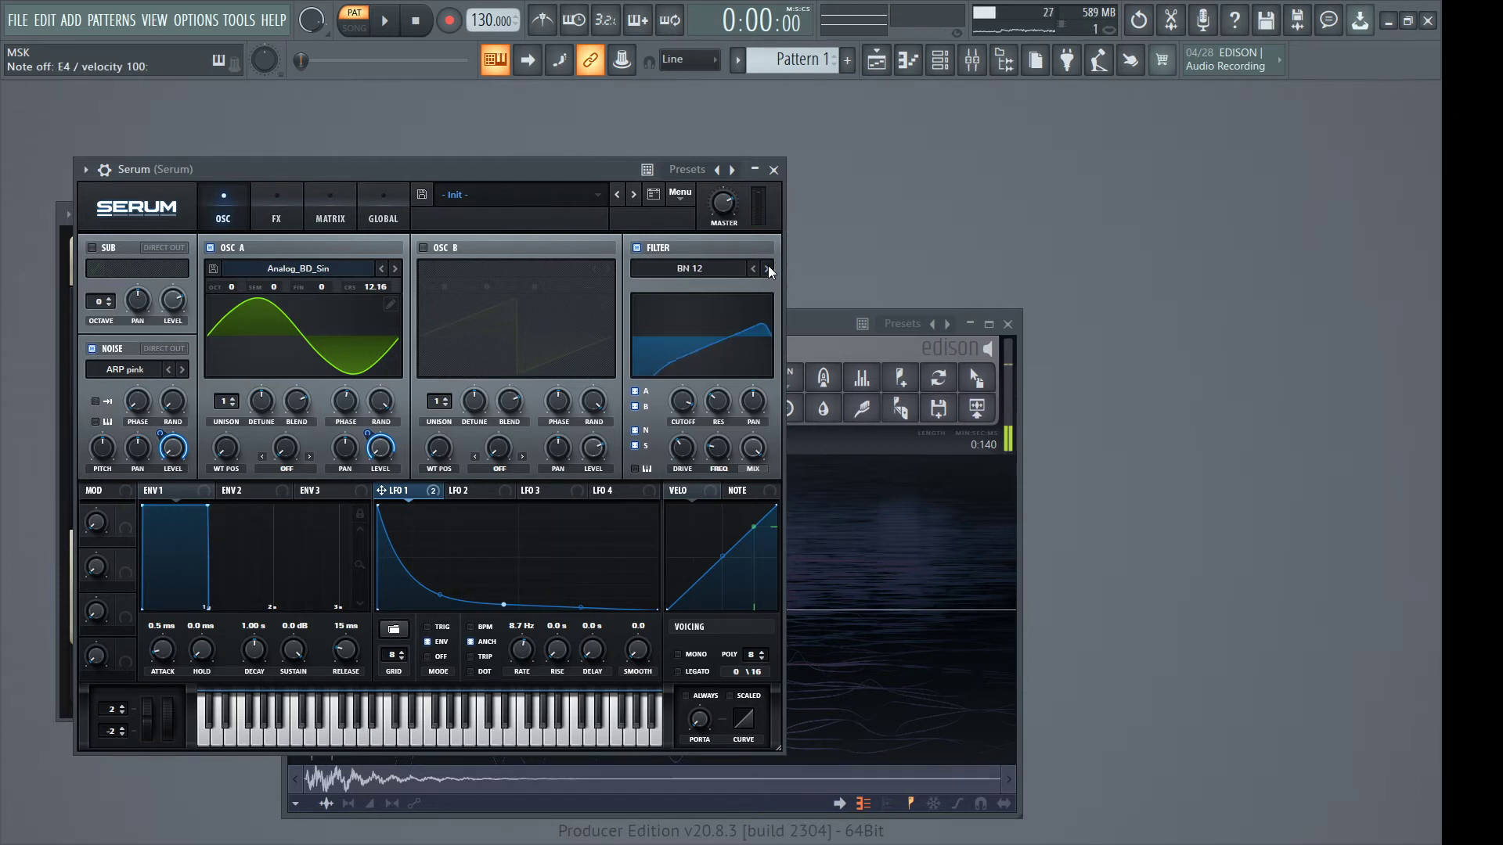
pyautogui.click(767, 268)
pyautogui.click(767, 268)
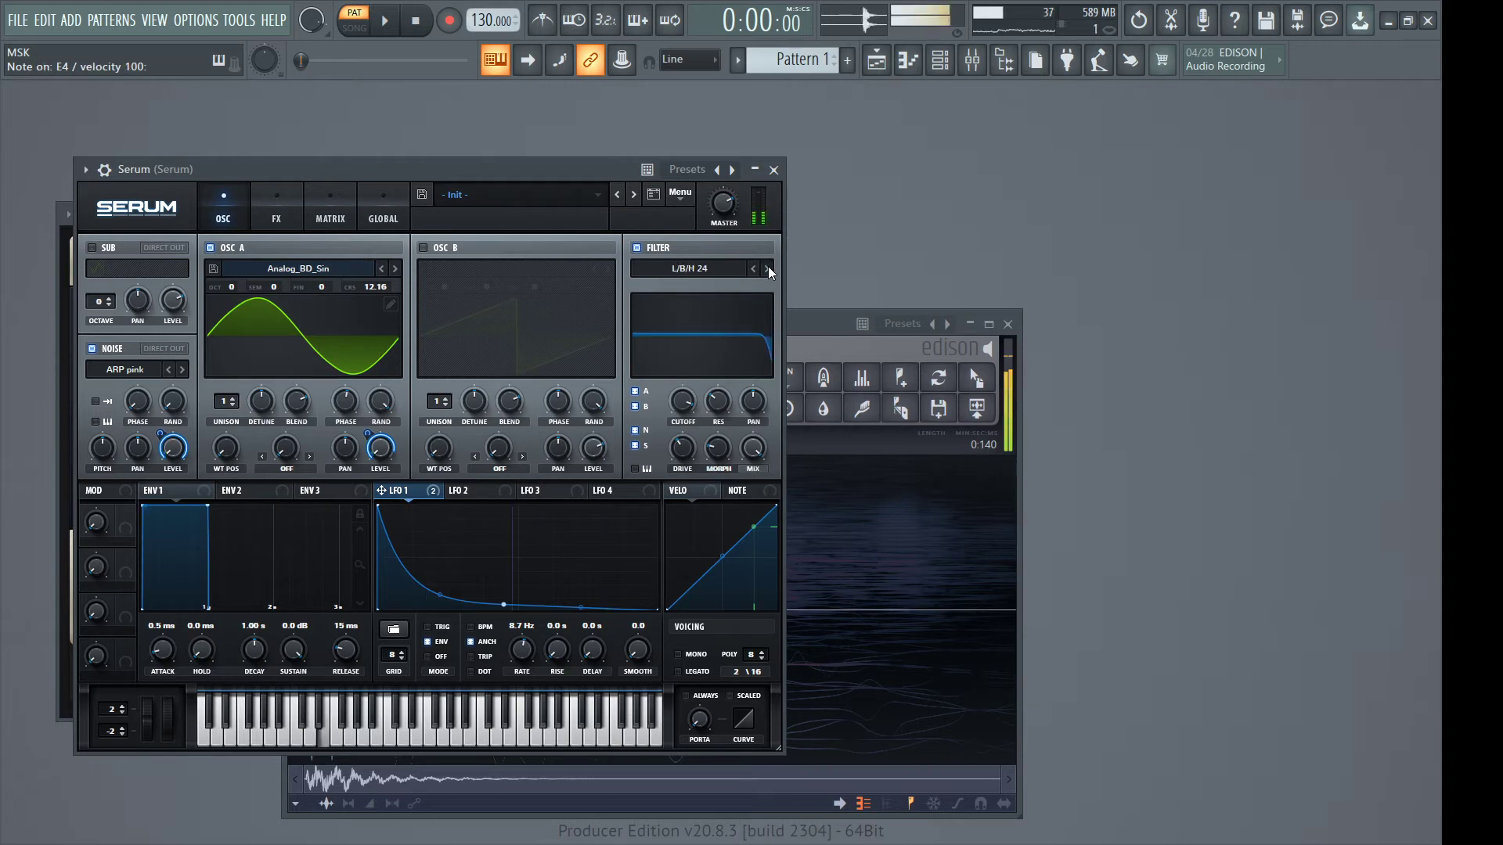
pyautogui.click(768, 268)
pyautogui.click(768, 268)
pyautogui.click(767, 268)
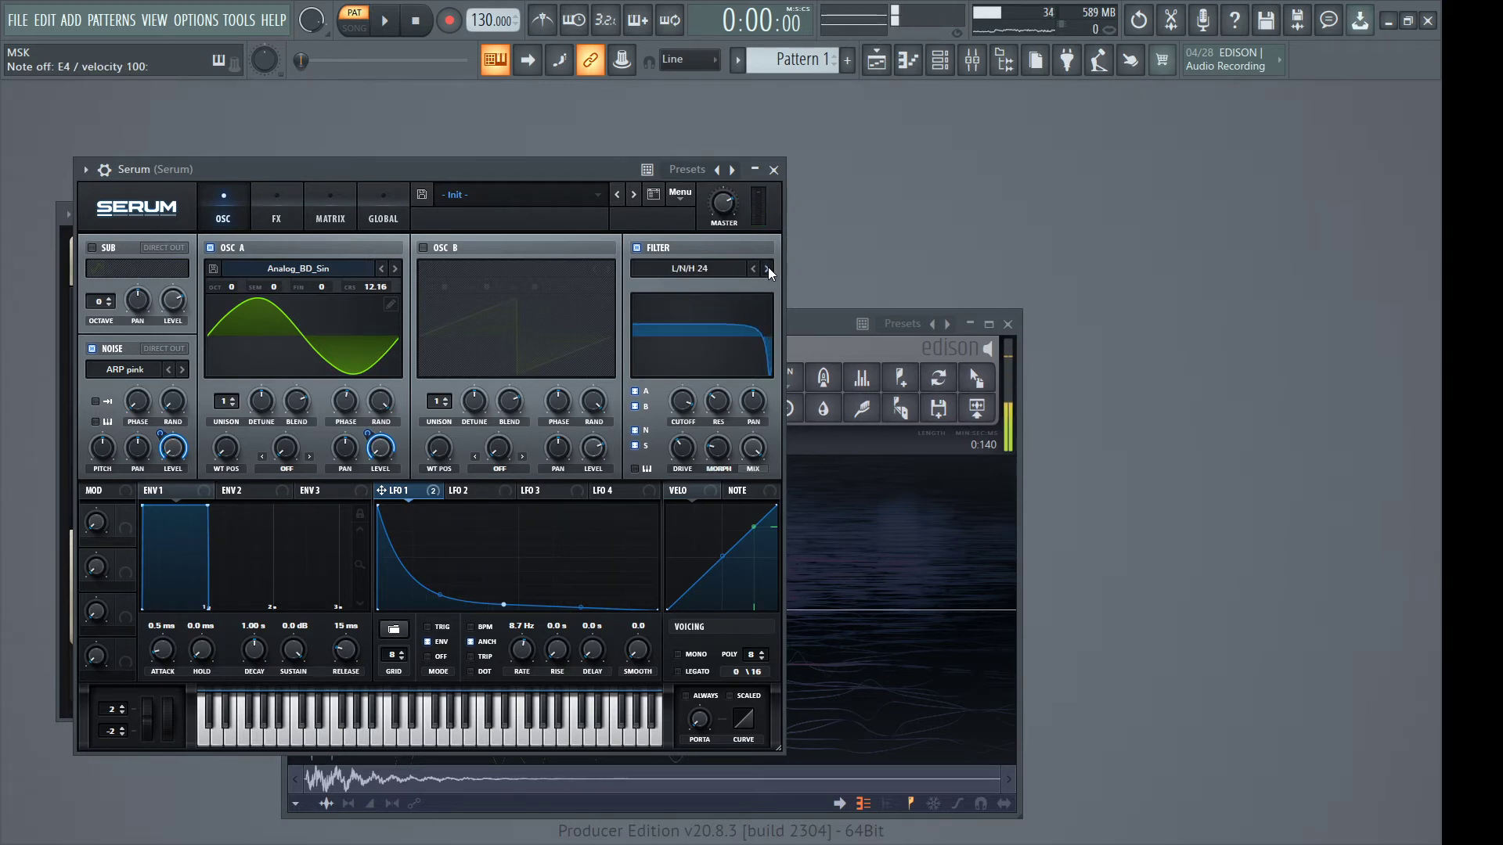
pyautogui.click(767, 268)
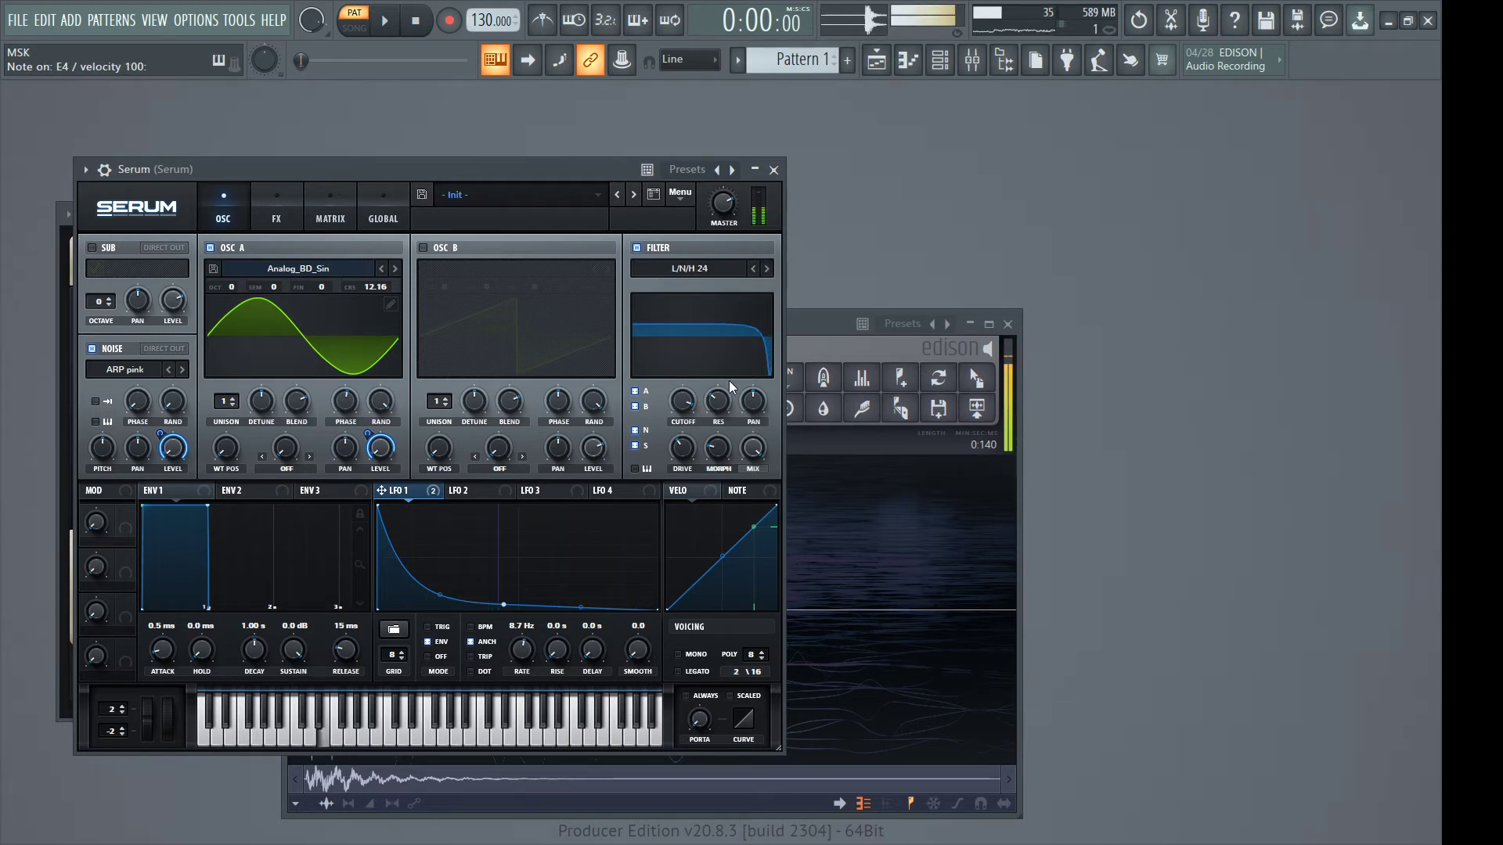
pyautogui.click(767, 270)
pyautogui.click(767, 270)
pyautogui.click(767, 269)
pyautogui.click(767, 270)
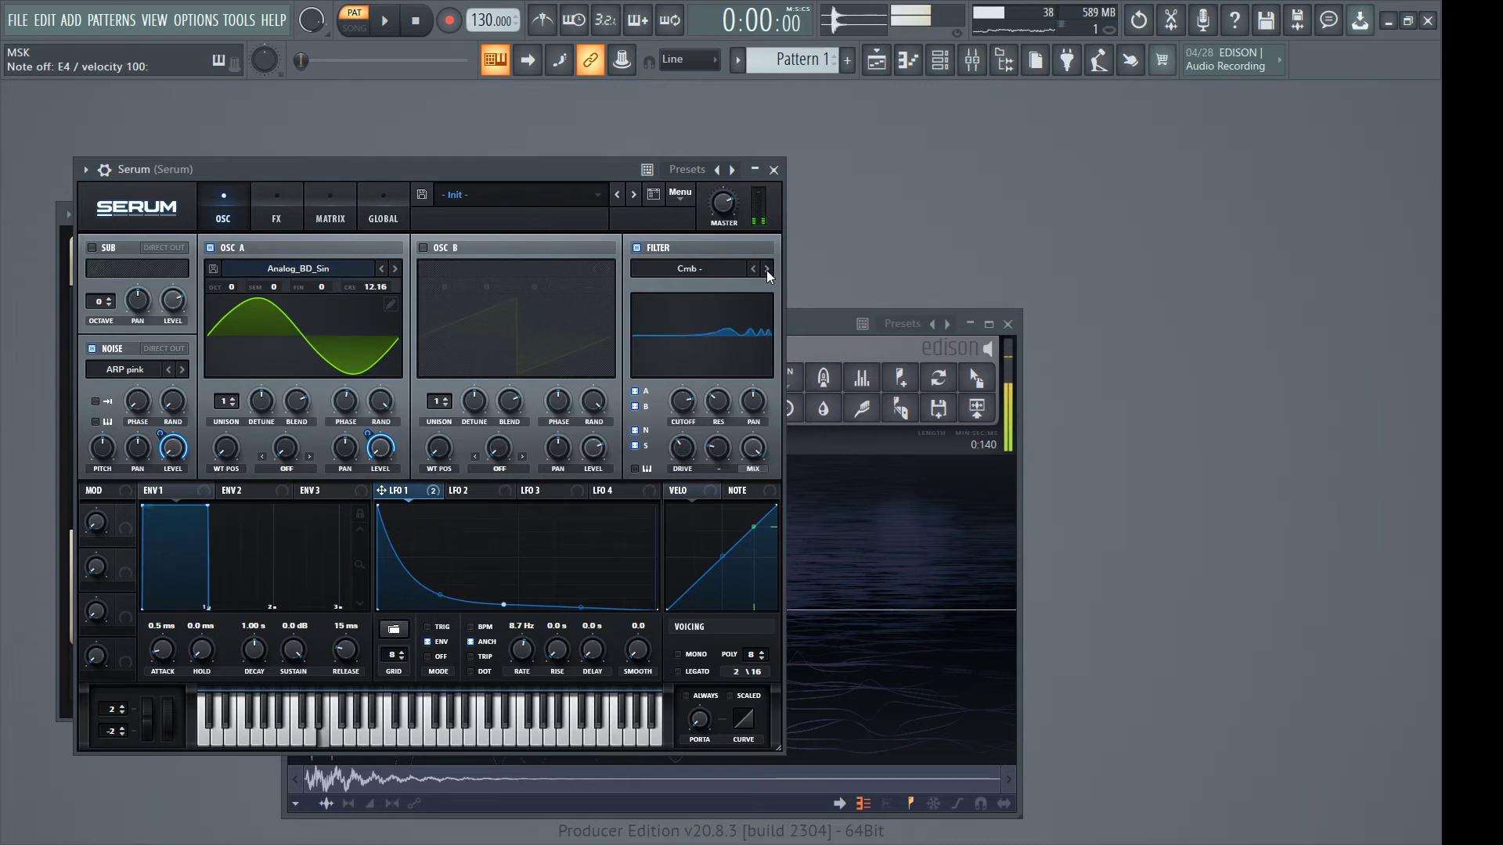
pyautogui.click(767, 269)
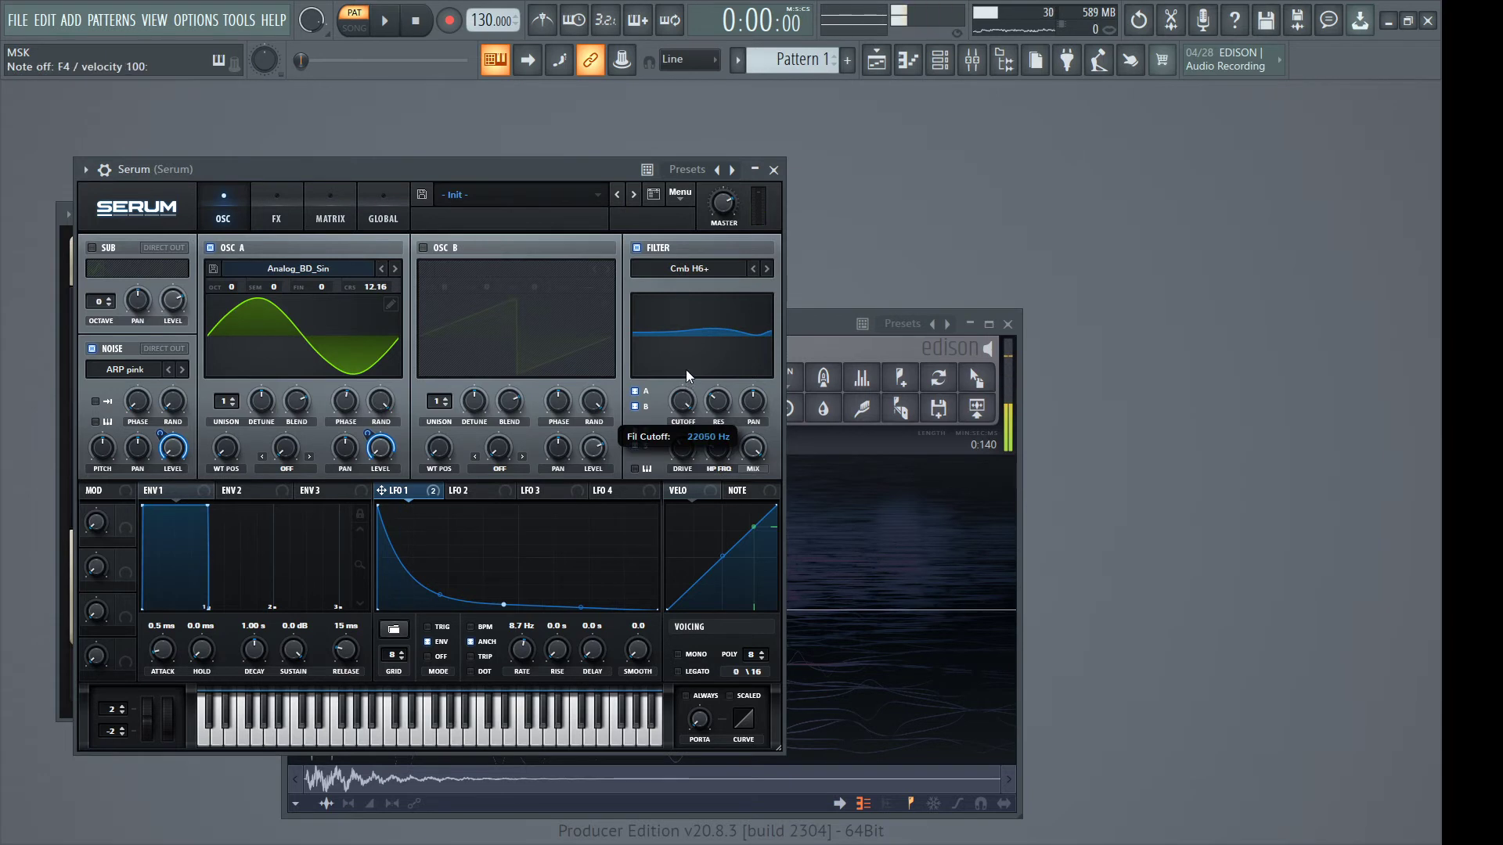
# Step through the flanger filter types, settle on Flg + and lower the filter cutoff
pyautogui.click(767, 269)
pyautogui.click(767, 270)
pyautogui.click(767, 269)
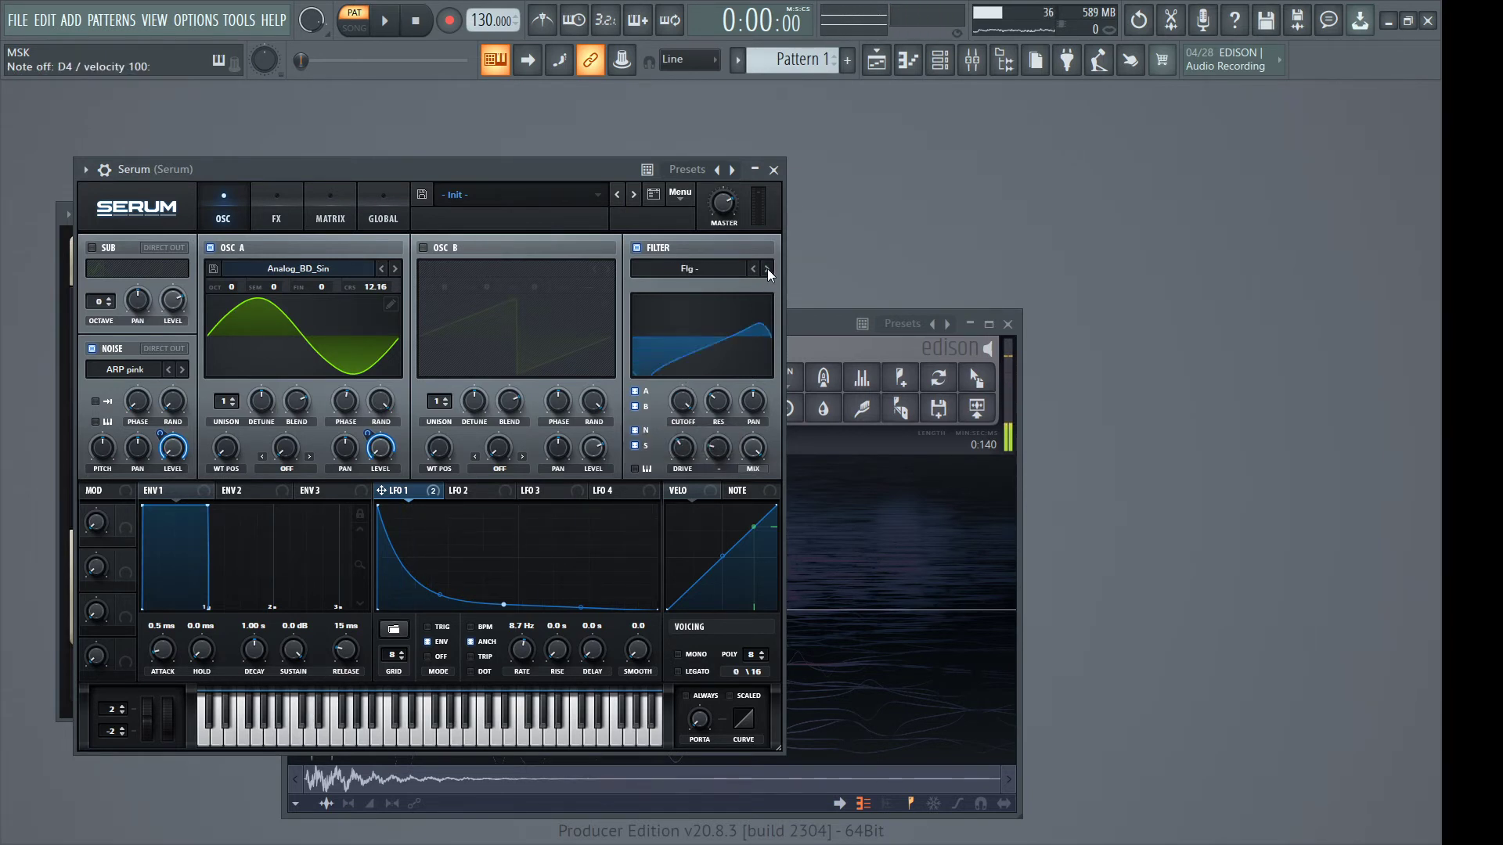
pyautogui.click(767, 270)
pyautogui.click(755, 269)
pyautogui.click(755, 269)
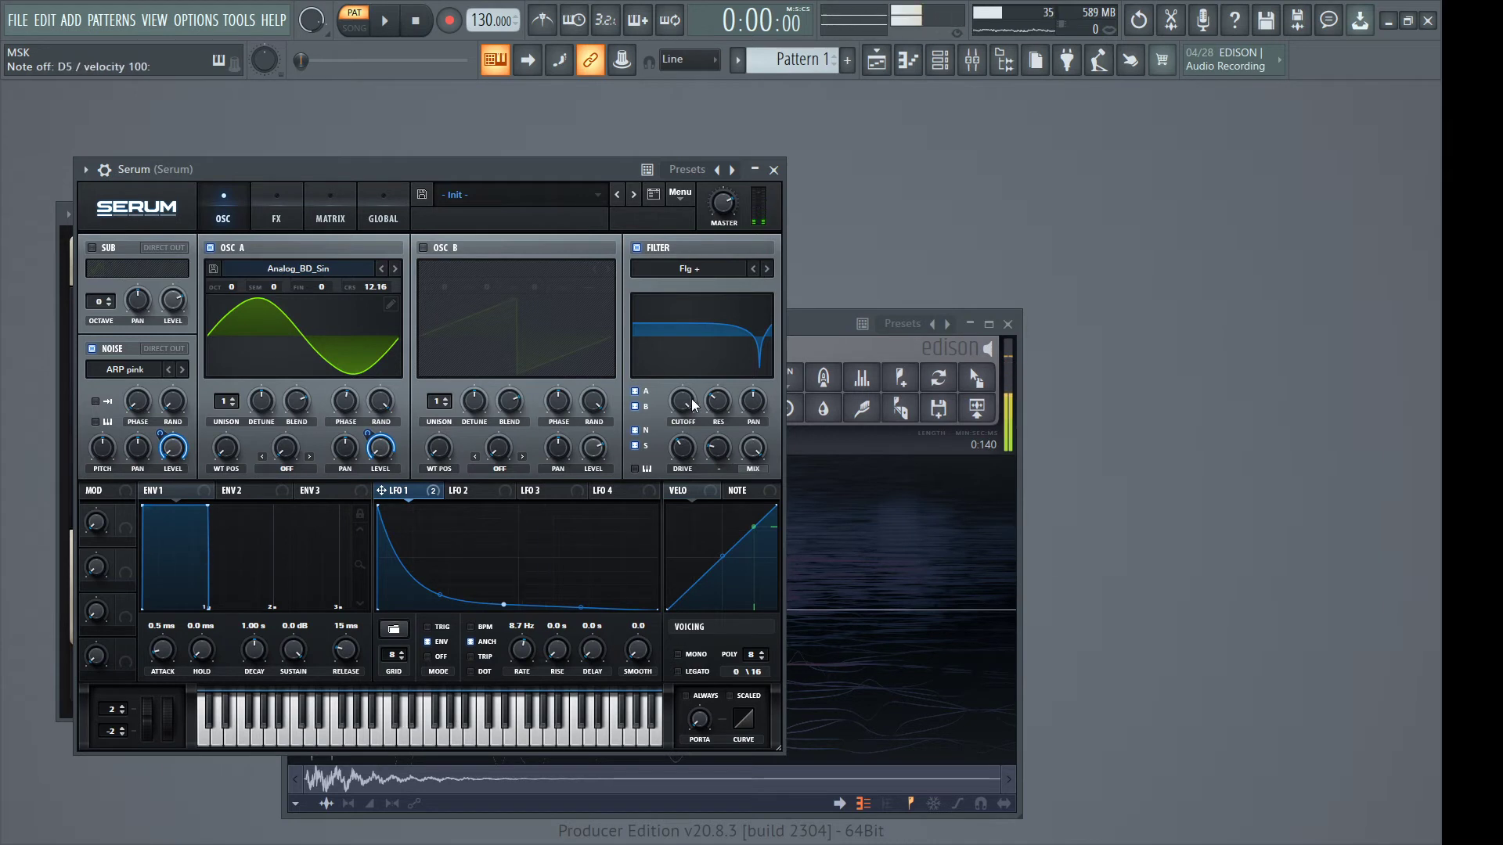
pyautogui.moveTo(688, 401); pyautogui.dragTo(697, 425)
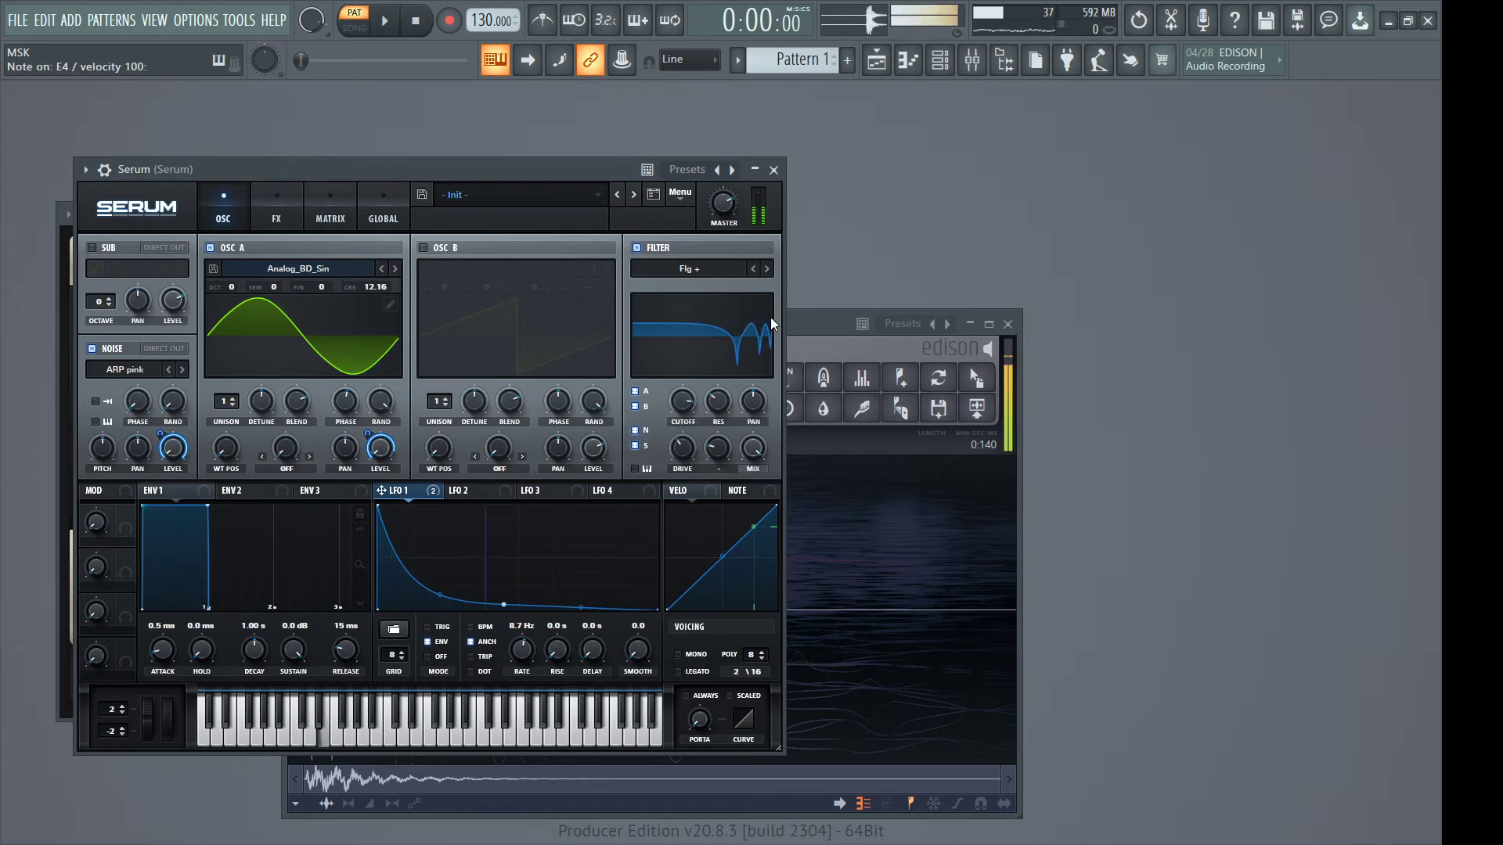
# Change the Serum filter type to Flg HL6+
pyautogui.click(767, 269)
pyautogui.click(767, 270)
pyautogui.click(767, 270)
pyautogui.click(767, 269)
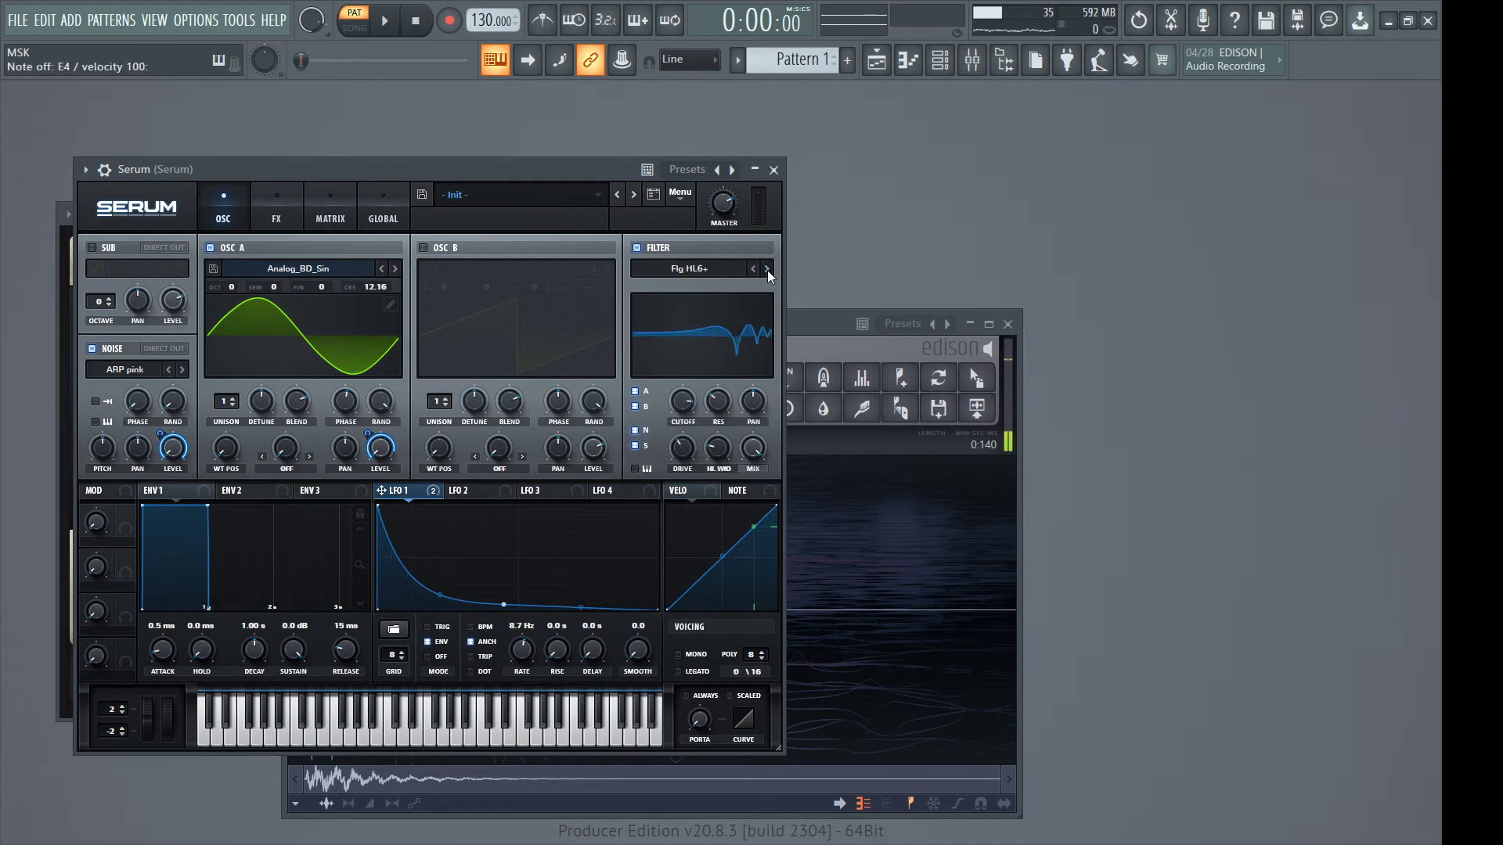
# Step through Serum's phaser filter types from Phs 12- to Phs 24-, adjusting the filter cutoff along the way
pyautogui.click(767, 269)
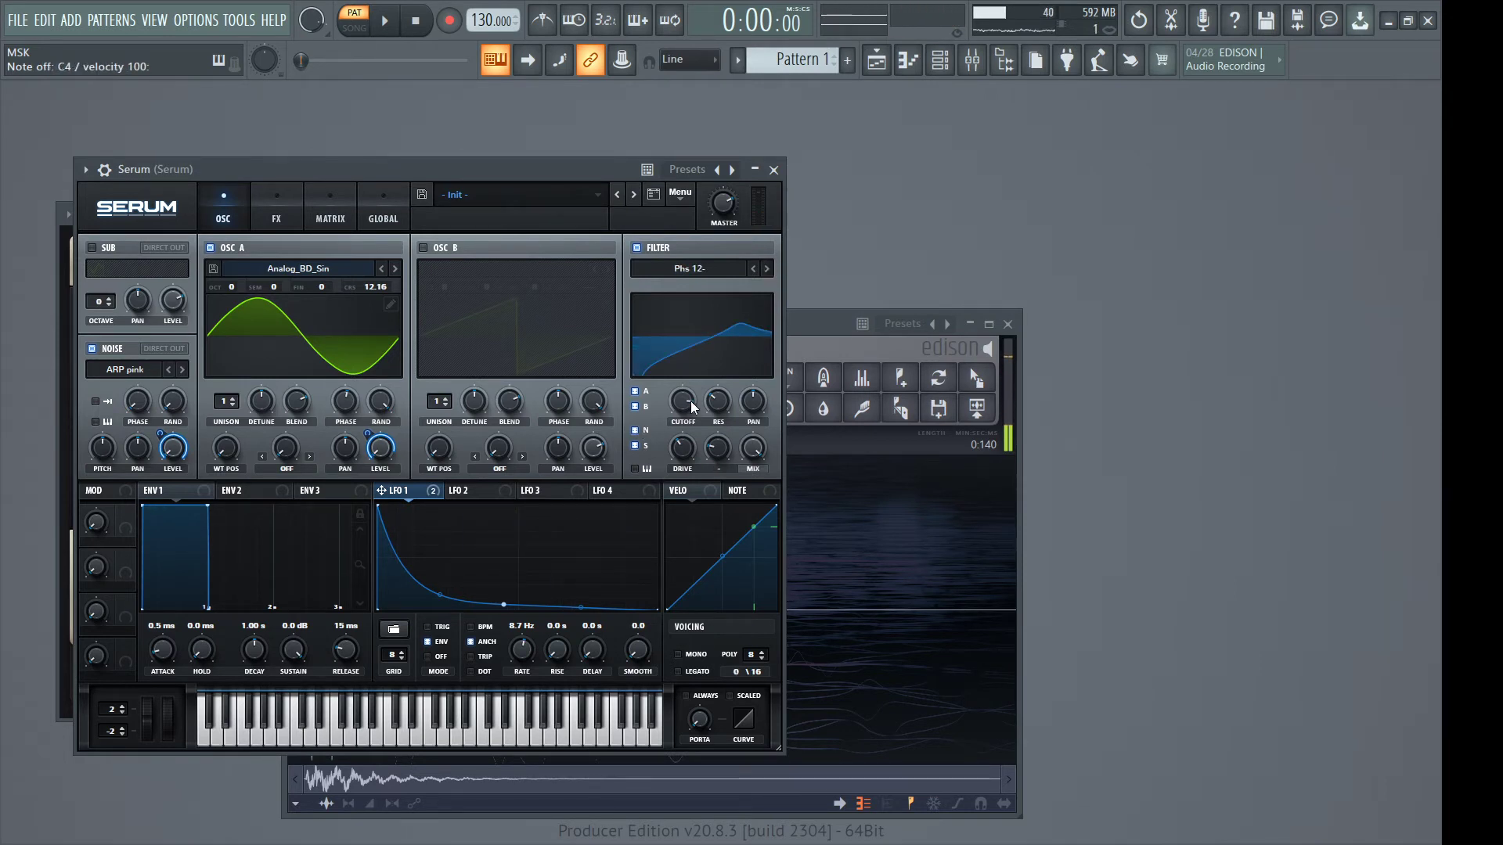
pyautogui.moveTo(690, 401); pyautogui.dragTo(704, 363)
pyautogui.click(767, 270)
pyautogui.click(768, 270)
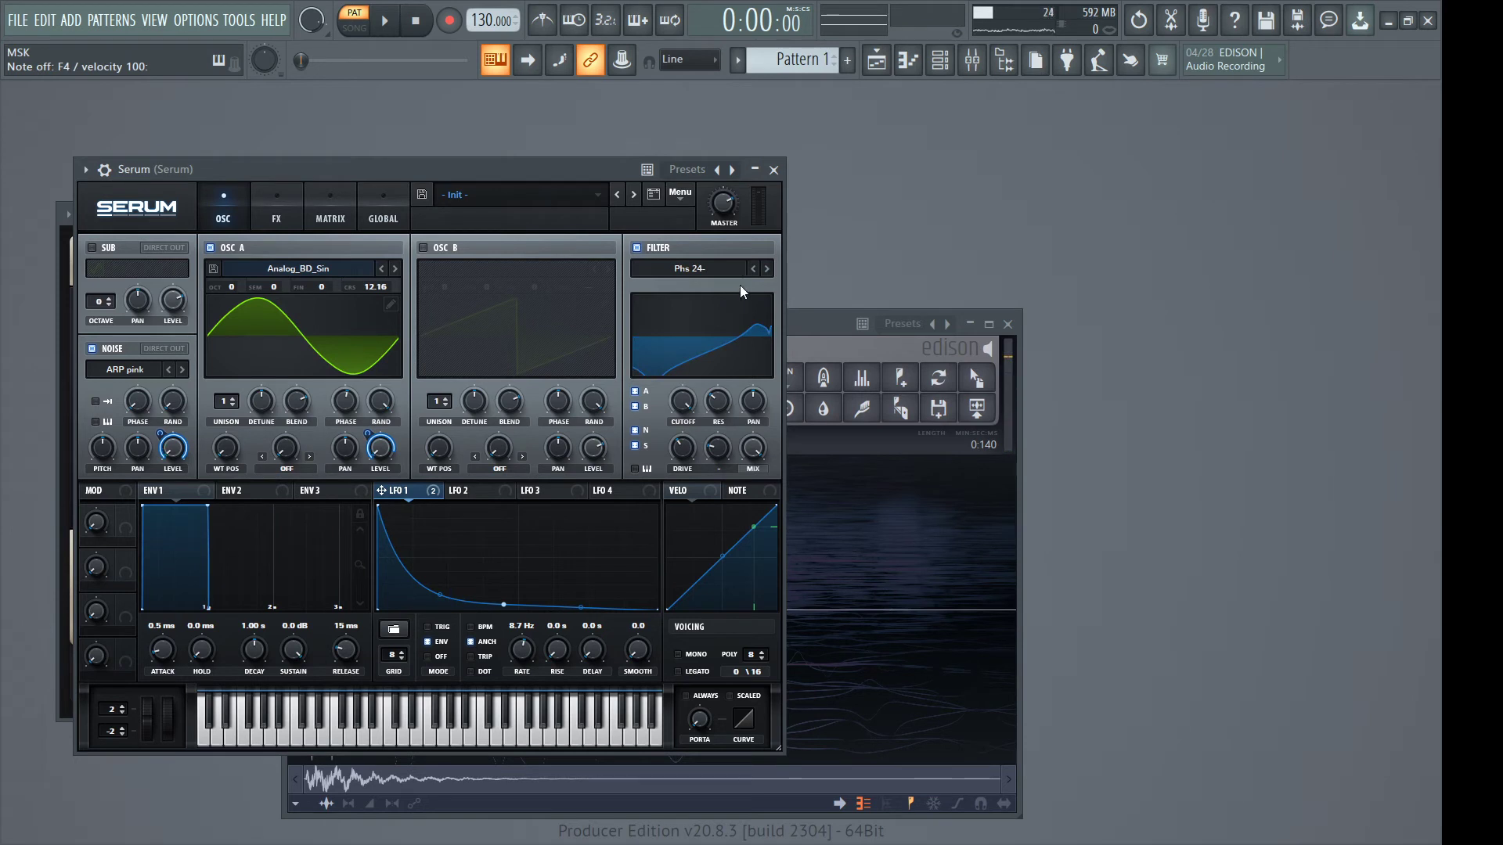
# Change the Serum filter type to MG Low 6, lower its cutoff slightly and audition the sound
pyautogui.click(739, 273)
pyautogui.click(757, 302)
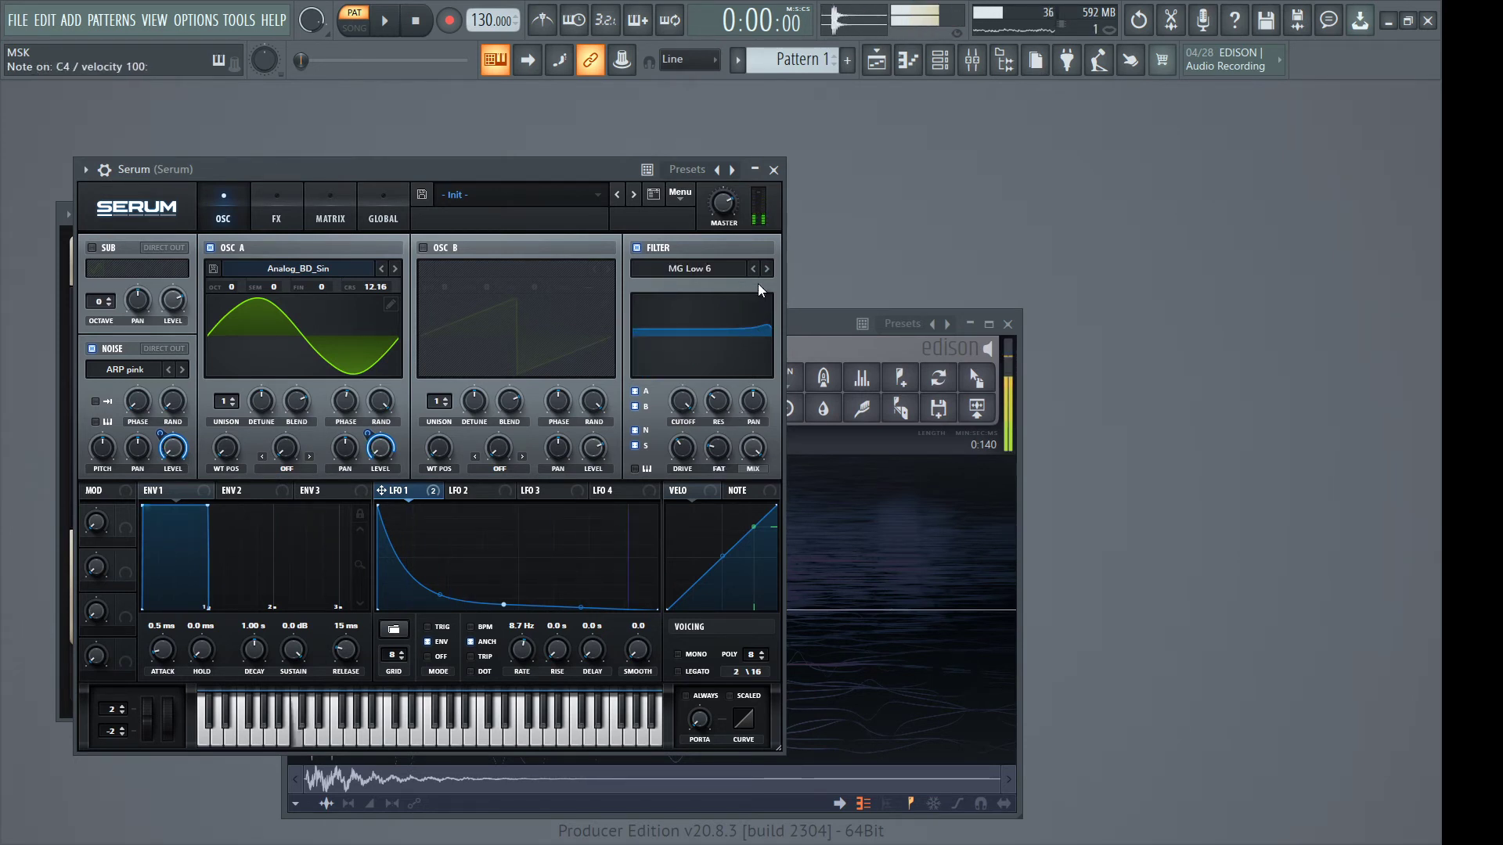
pyautogui.moveTo(693, 401); pyautogui.dragTo(707, 350)
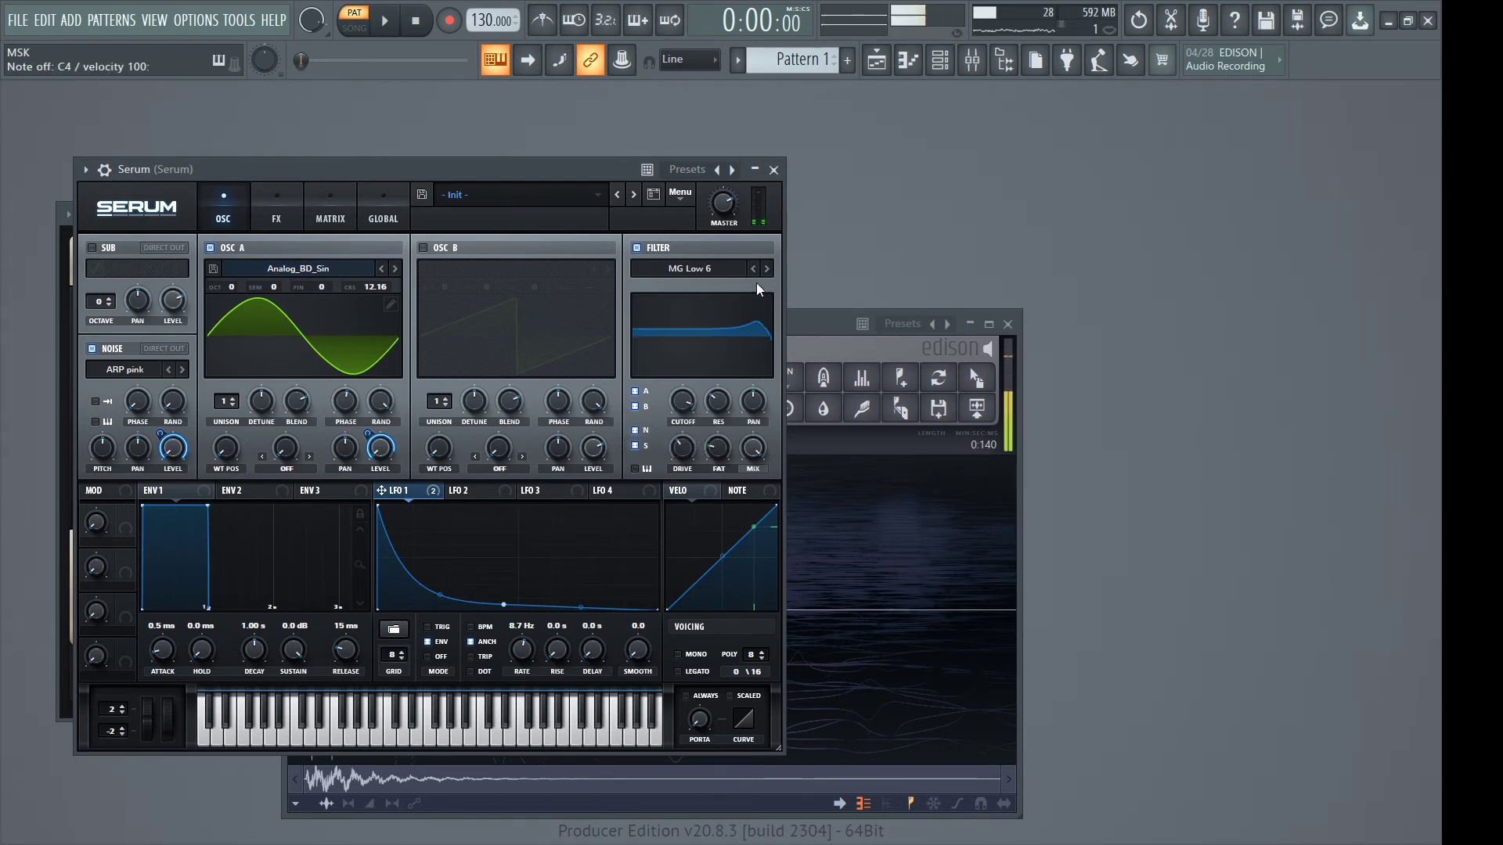
pyautogui.moveTo(722, 410)
pyautogui.press('z')
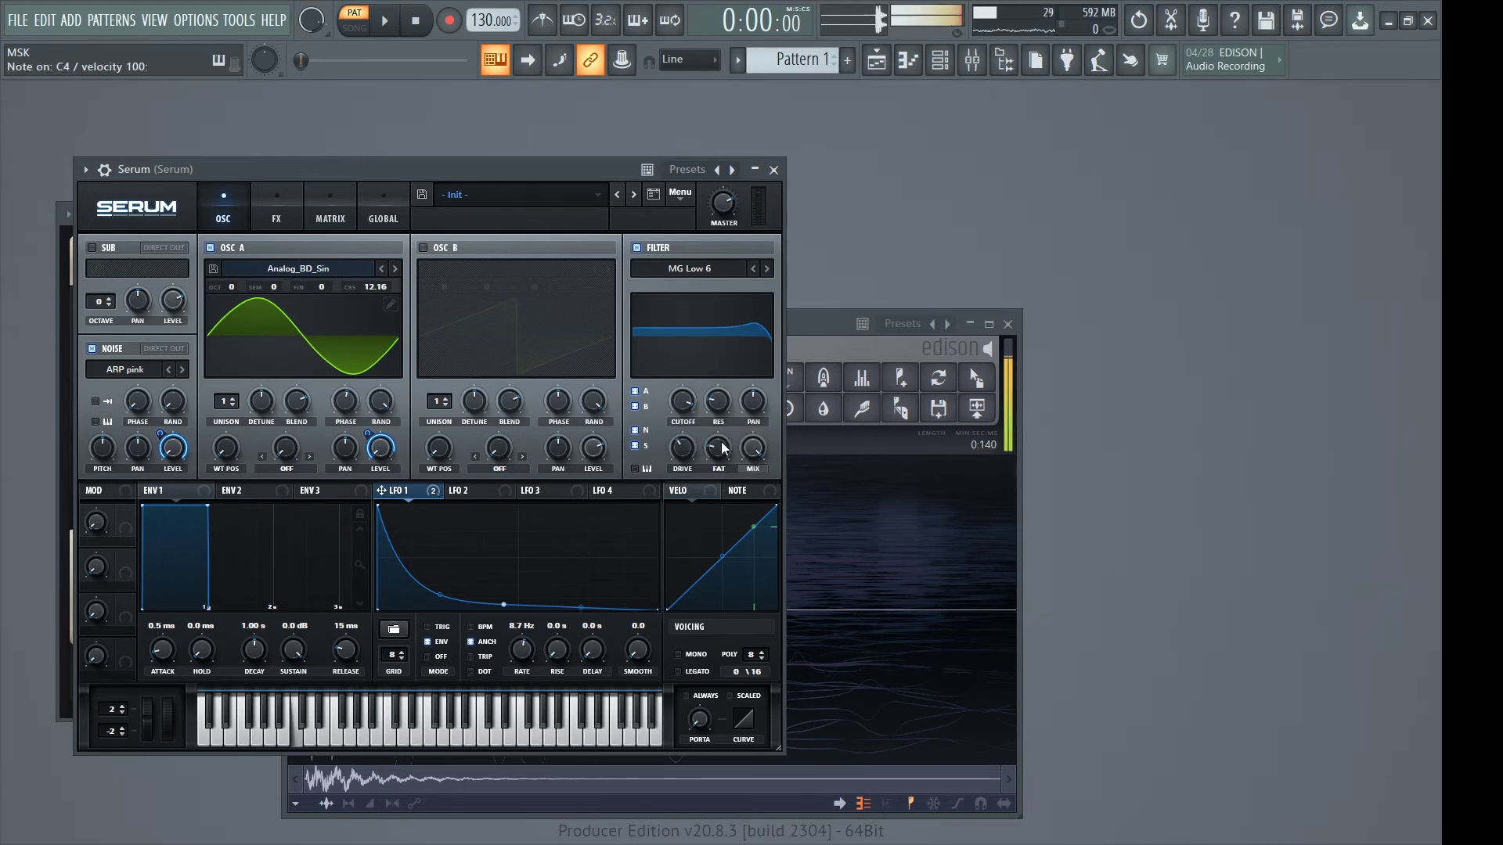
# Audition the MG Low 18 and MG Low 24 filter types with small knob tweaks, ending on MG Low 12
pyautogui.click(767, 269)
pyautogui.moveTo(674, 403)
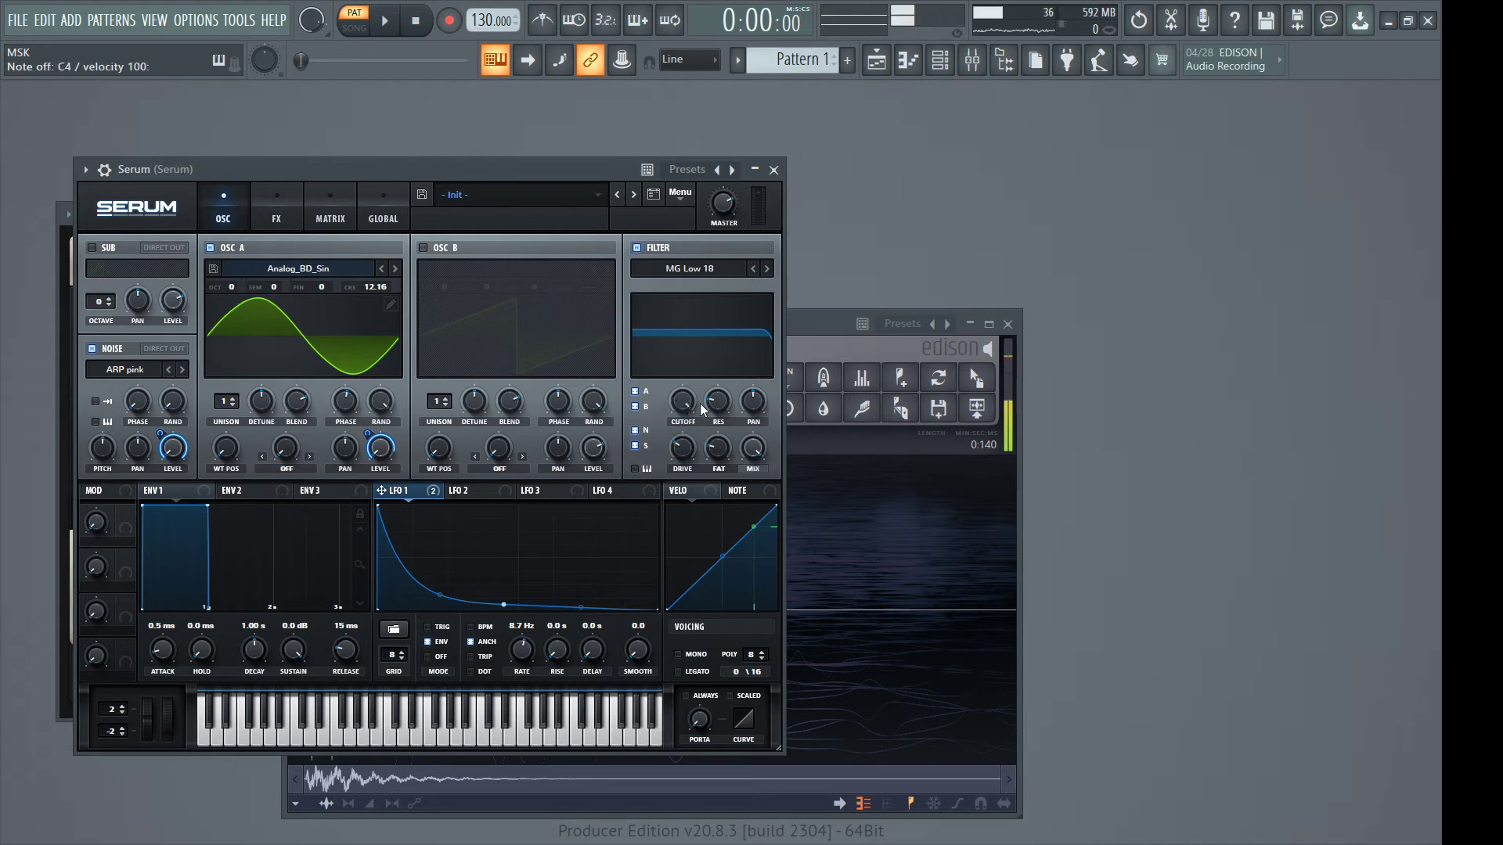
pyautogui.moveTo(717, 403); pyautogui.dragTo(704, 387)
pyautogui.press('z')
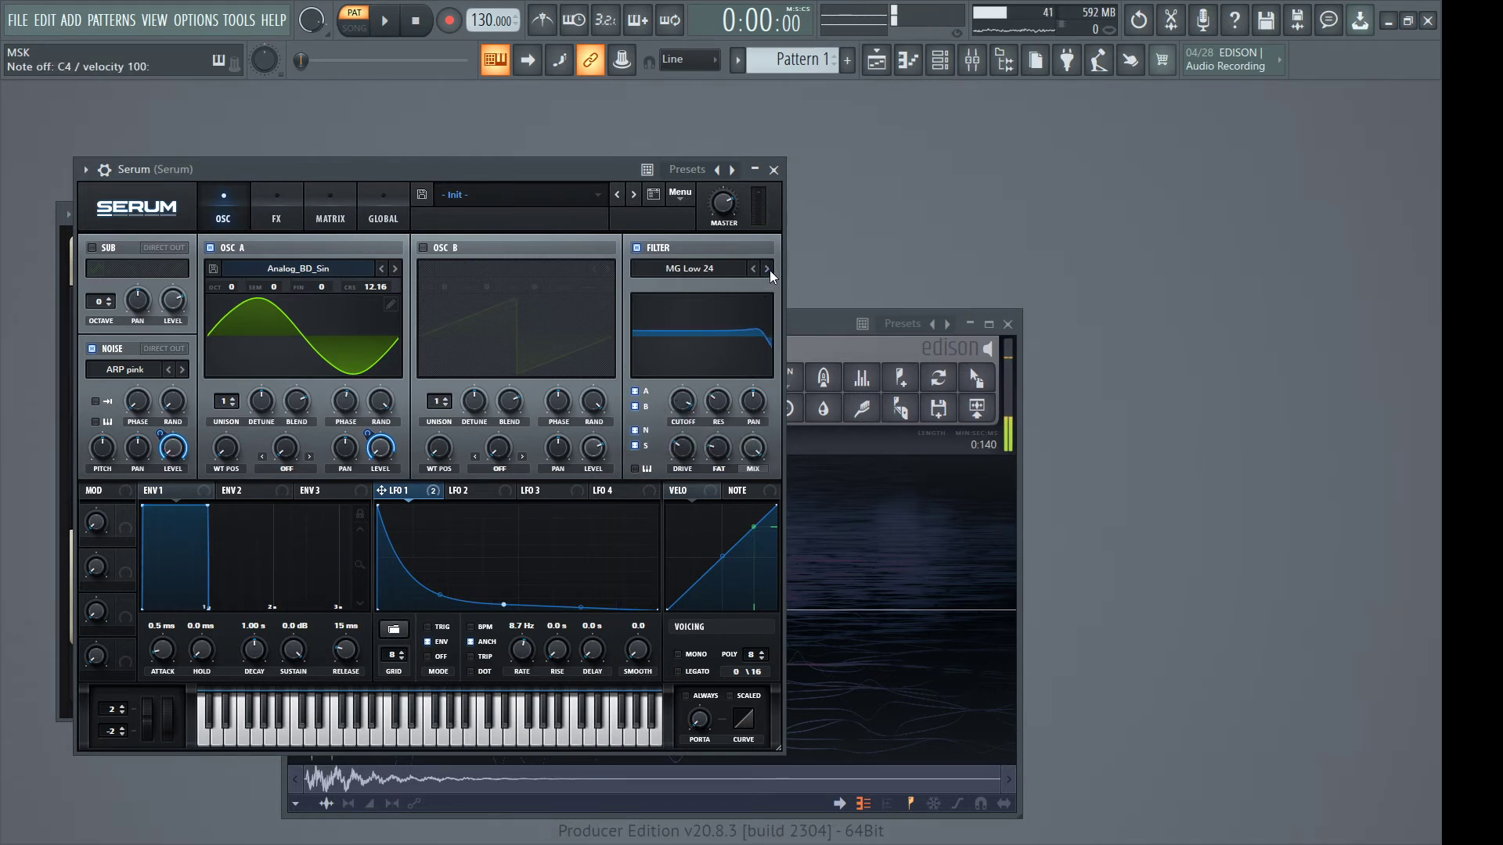
pyautogui.click(768, 270)
pyautogui.click(751, 270)
pyautogui.click(750, 270)
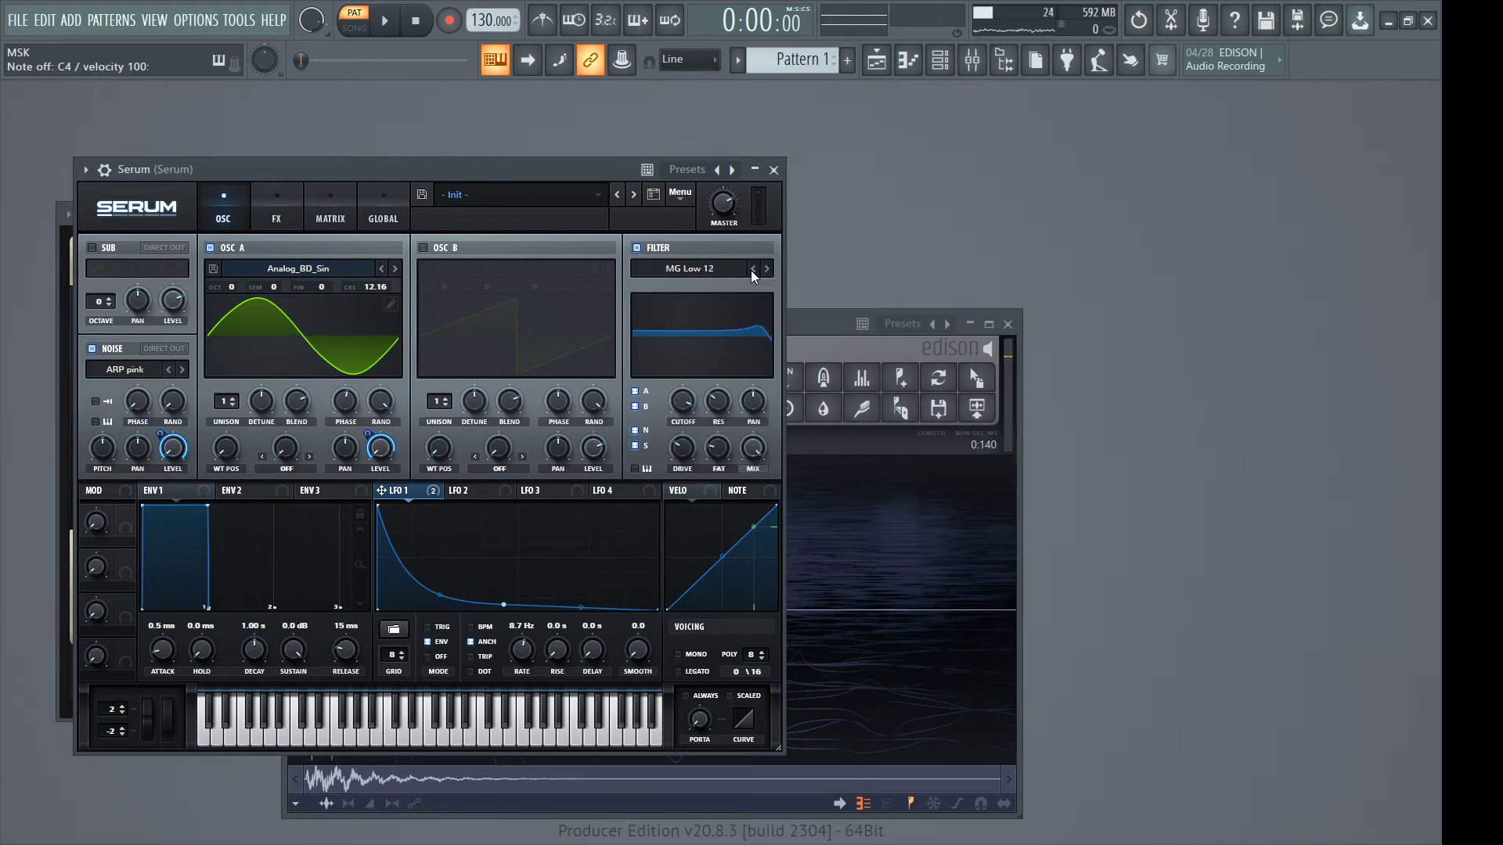
# Set the filter's Fat amount to about 29% and audition the result on different notes
pyautogui.moveTo(721, 443)
pyautogui.press('z')
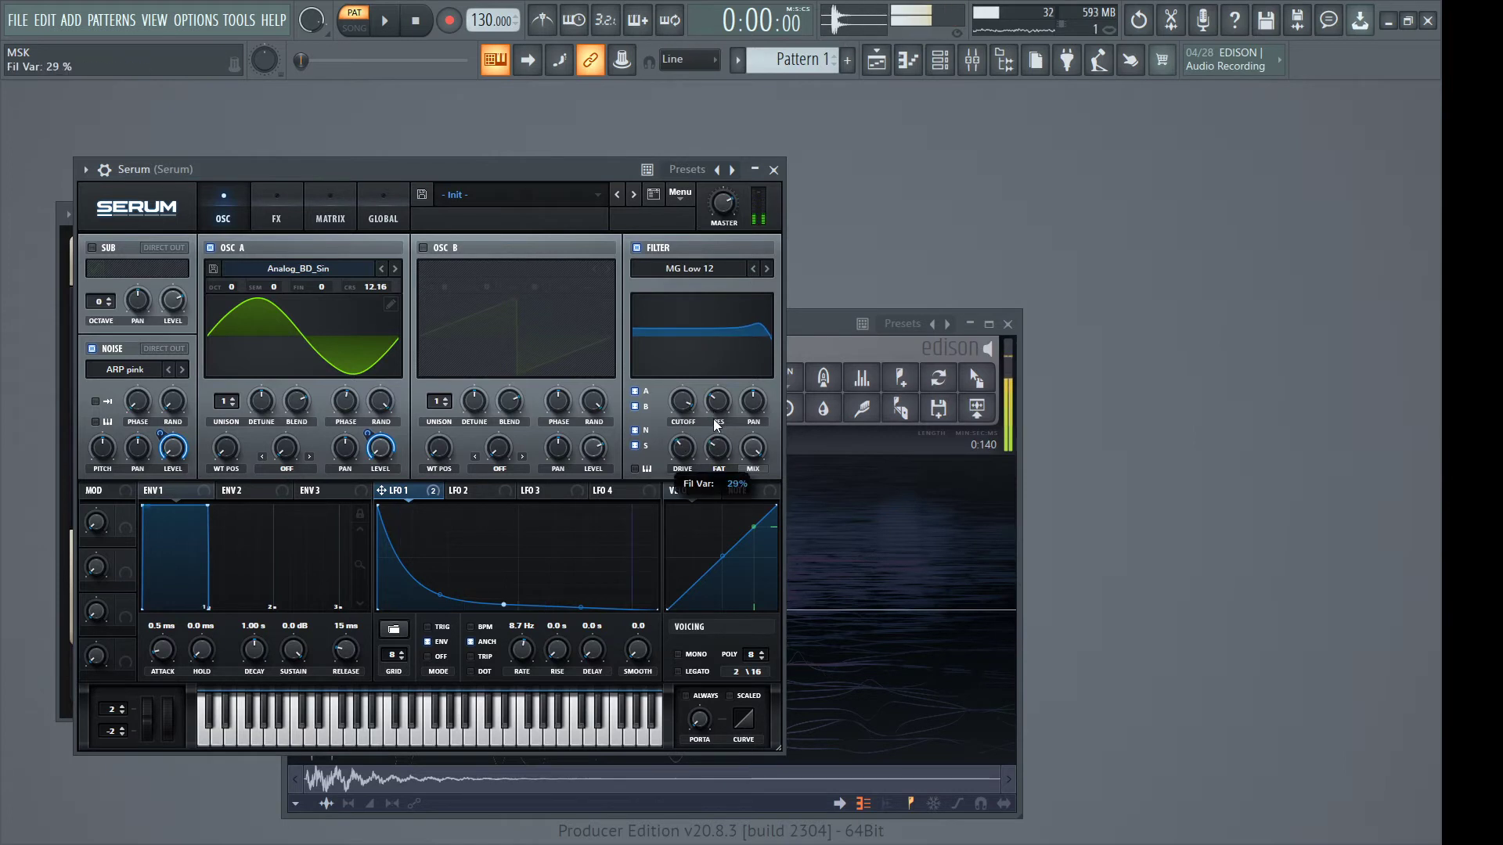
pyautogui.press('z')
pyautogui.press('v')
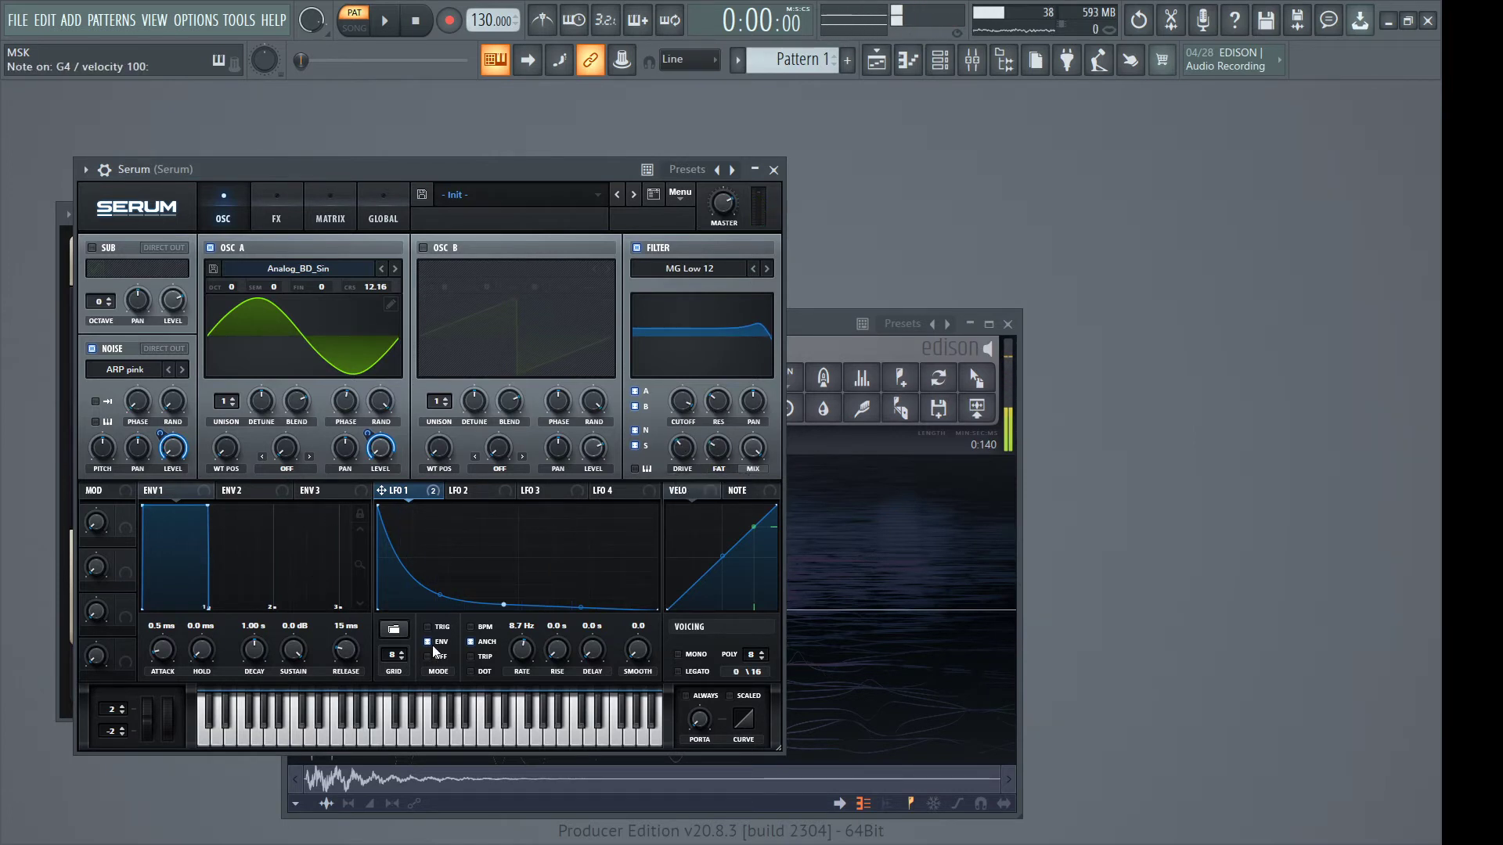
# Lengthen the LFO 1 decay by moving its middle curve point later and slightly lower, then audition it
pyautogui.press('b')
pyautogui.moveTo(502, 605); pyautogui.dragTo(539, 608)
pyautogui.press('b')
# Change the filter type to MG Low 18 and switch the filter off to compare the unfiltered sound
pyautogui.click(766, 269)
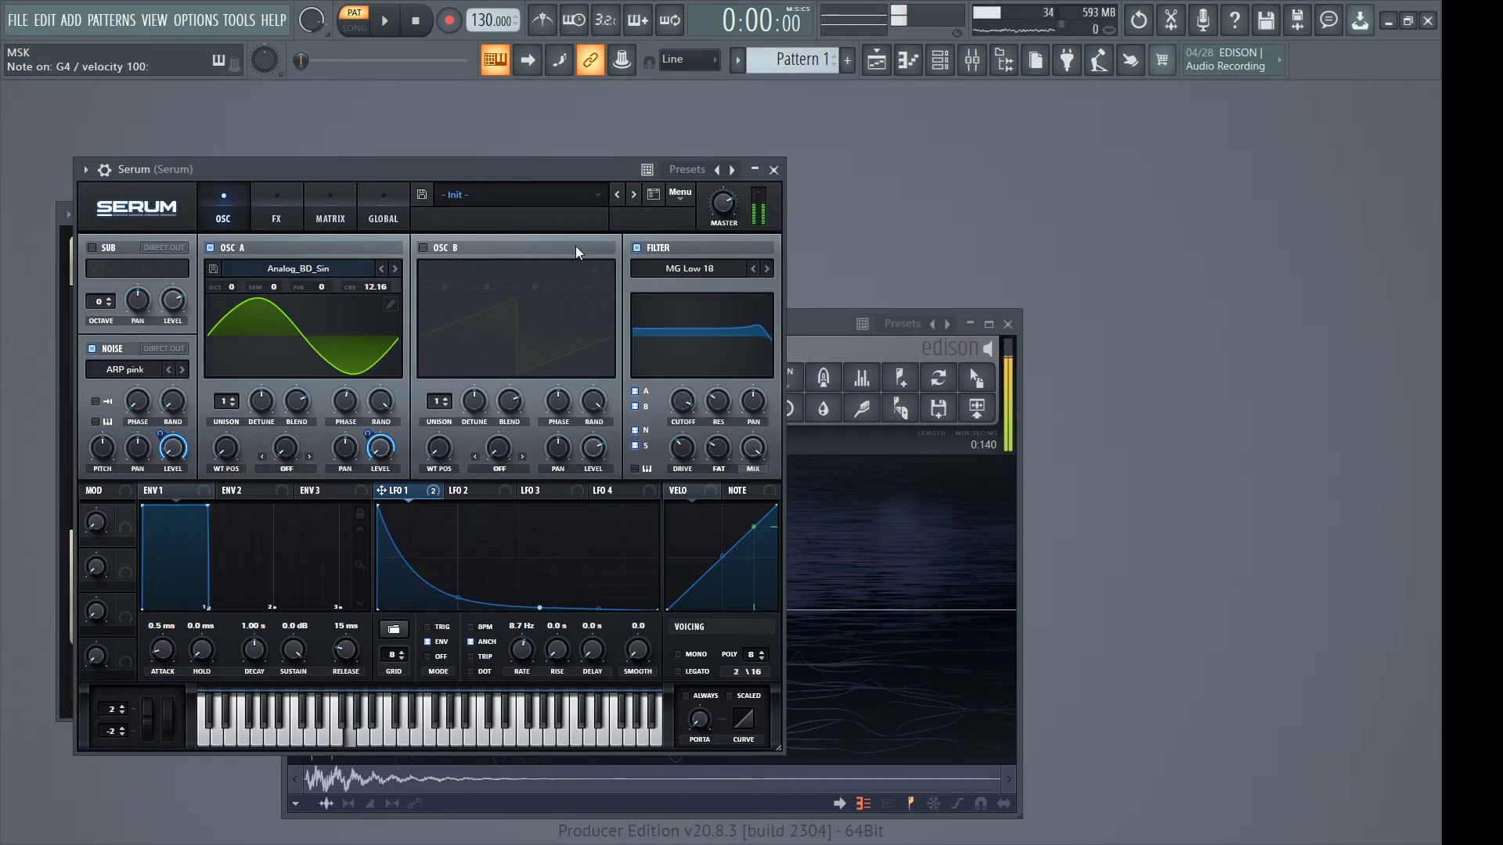
pyautogui.click(637, 248)
pyautogui.press('v')
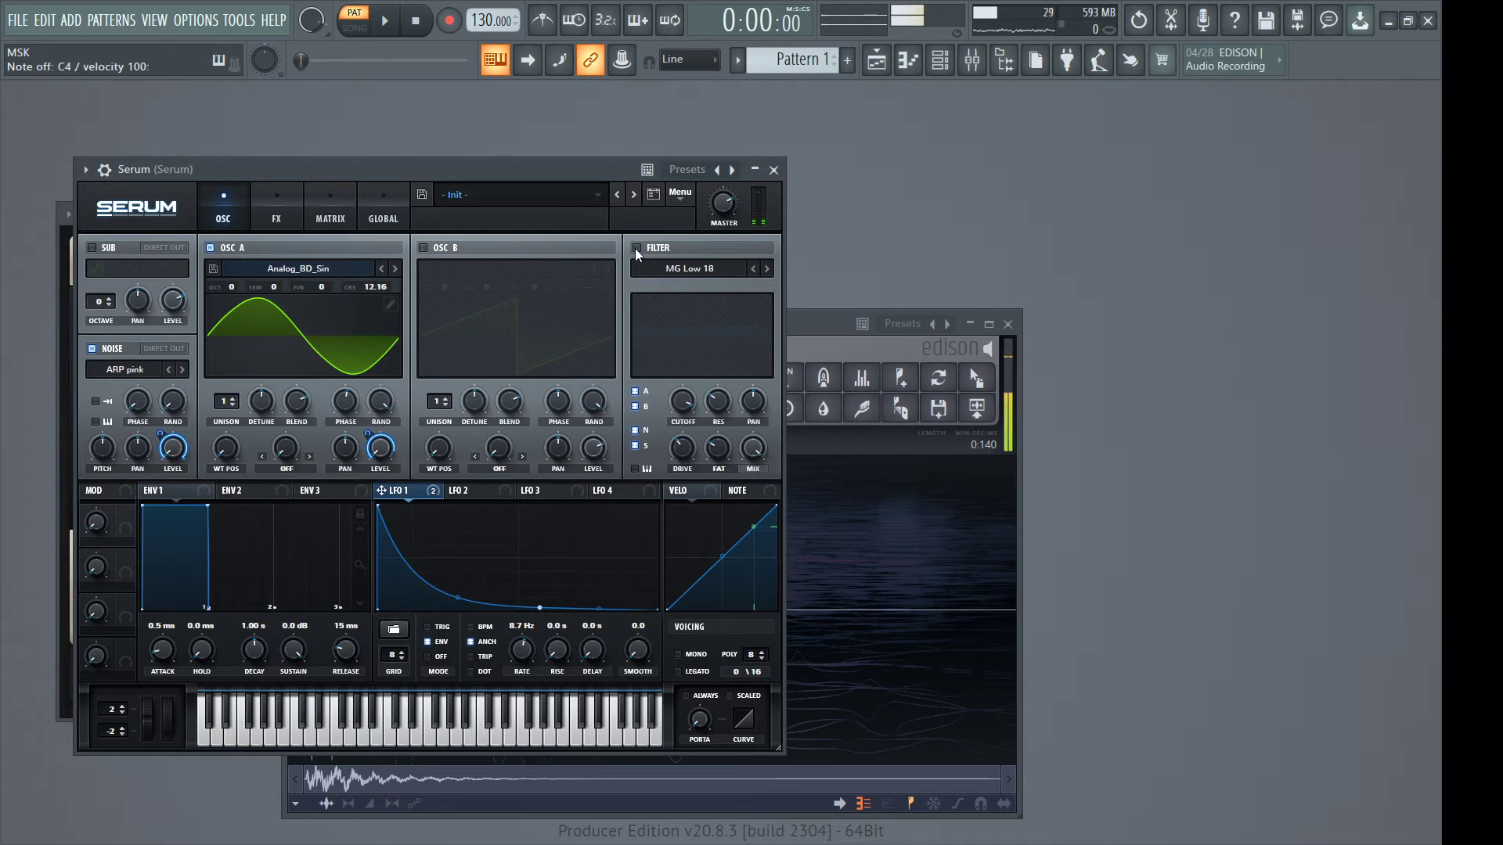
pyautogui.press('v')
# Set oscillator A's coarse pitch to 13.90 and move LFO 1's middle point slightly earlier, down to the baseline
pyautogui.moveTo(375, 287); pyautogui.dragTo(381, 292)
pyautogui.press('v')
pyautogui.press('v')
pyautogui.press('c')
pyautogui.moveTo(542, 607); pyautogui.dragTo(529, 610)
pyautogui.press('c')
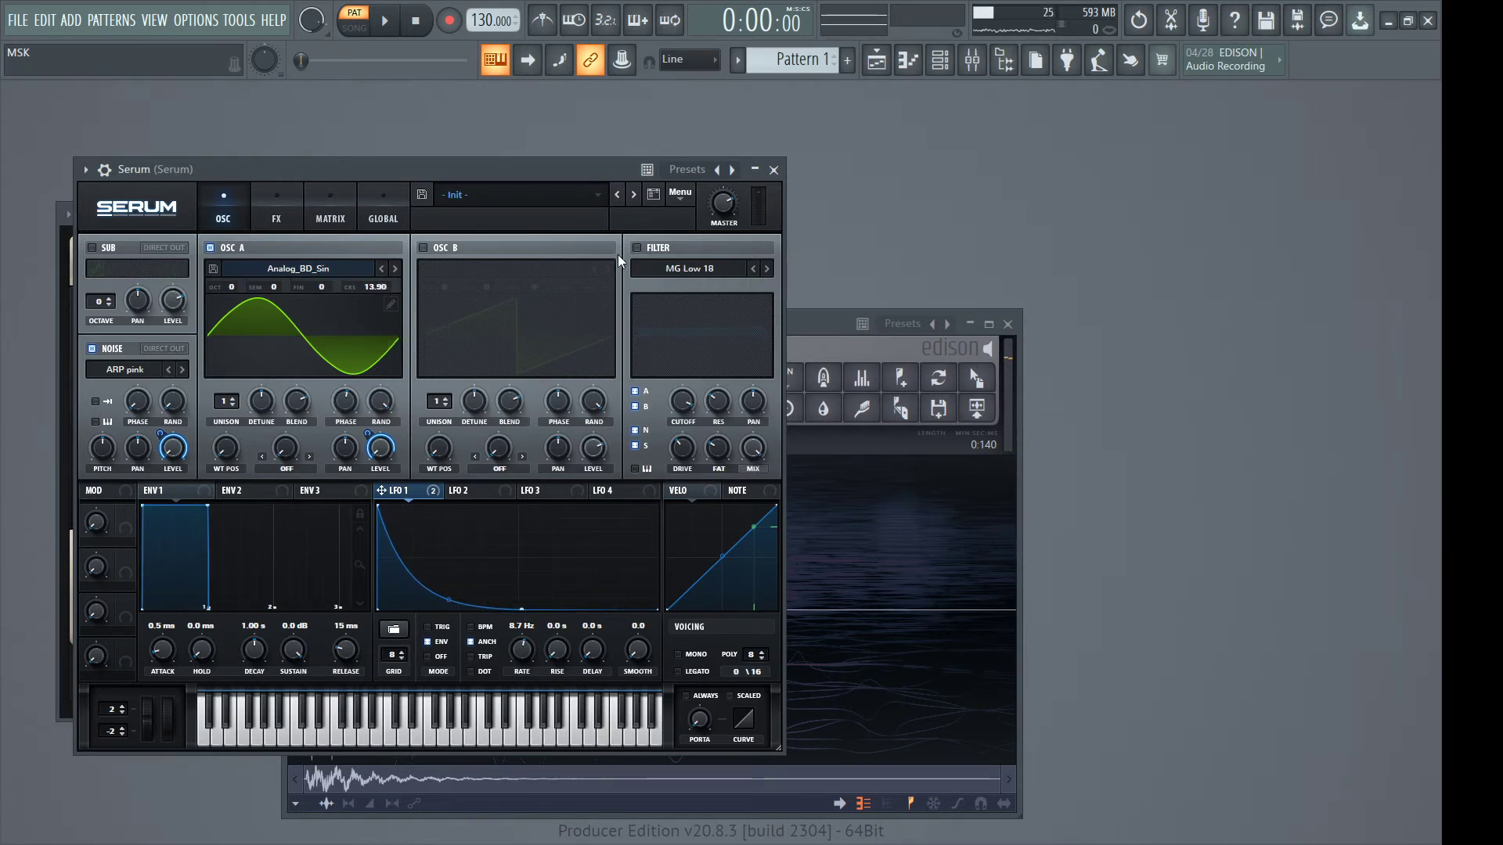
pyautogui.press('v')
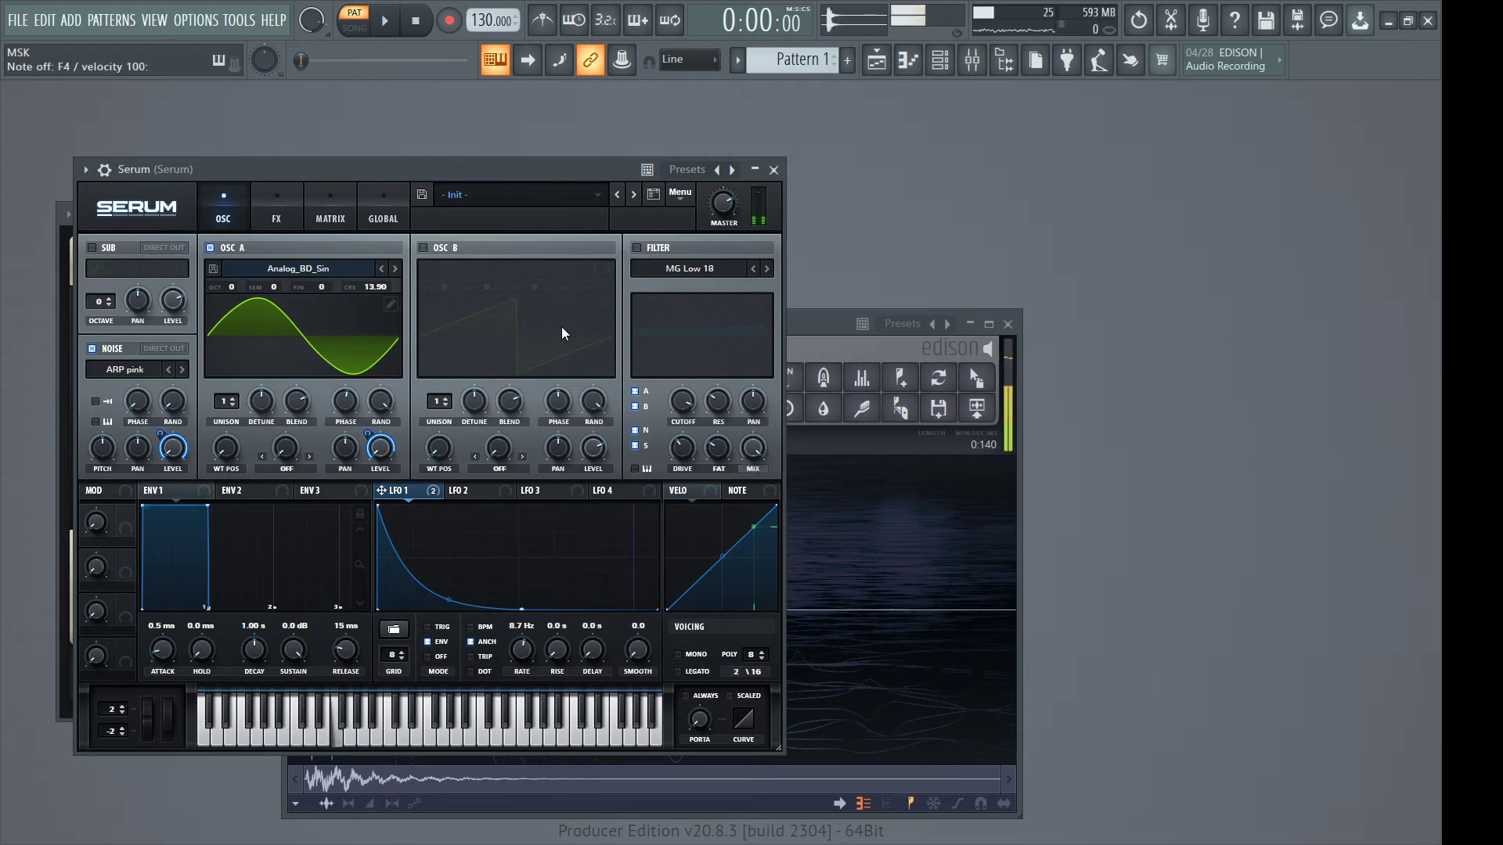
# Switch the filter back on and change its type to MG Low 24
pyautogui.click(636, 248)
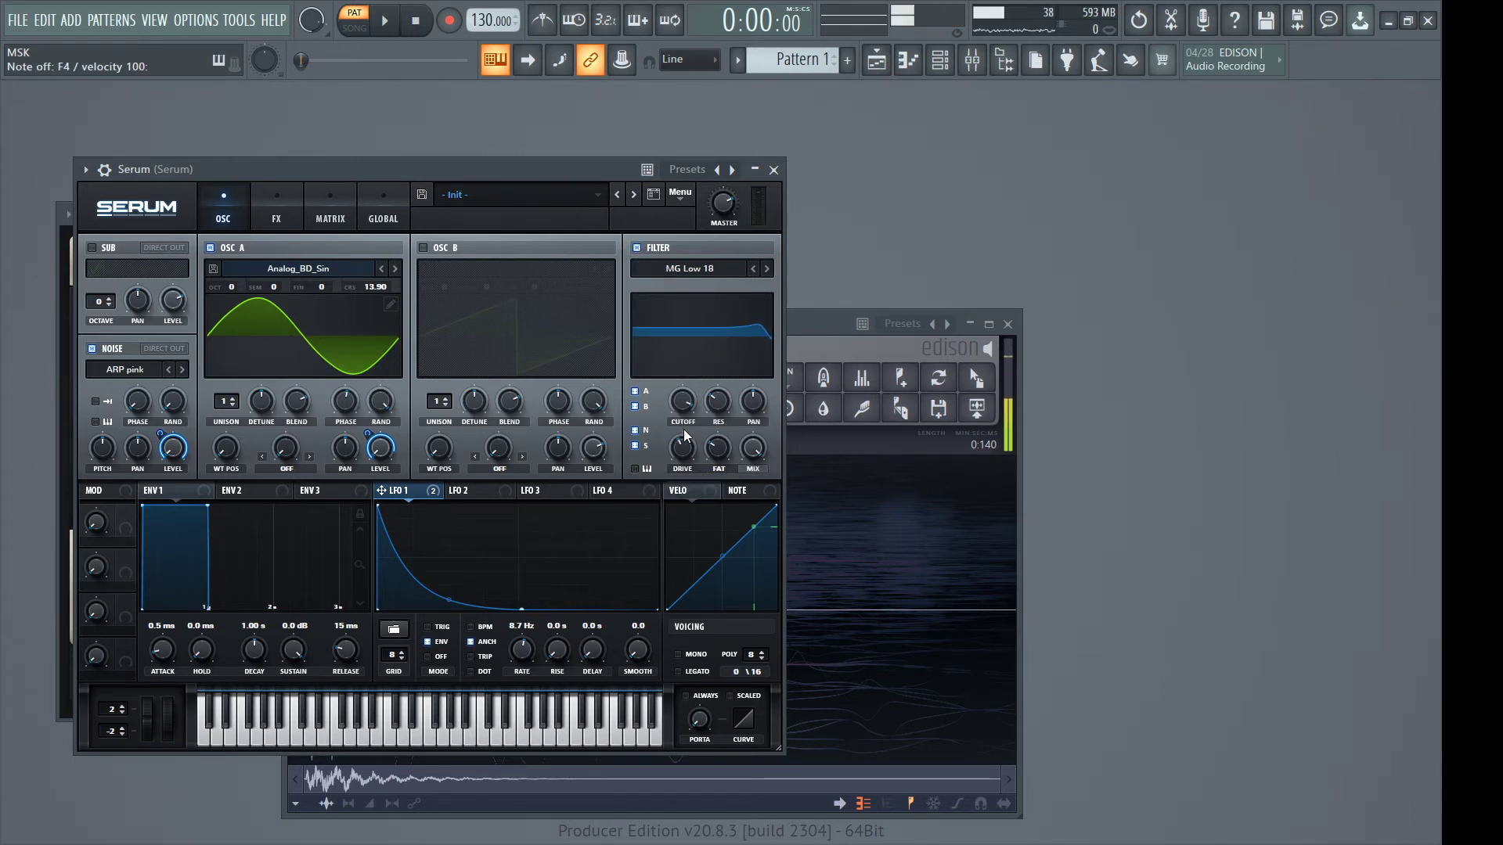
pyautogui.click(766, 269)
pyautogui.press('v')
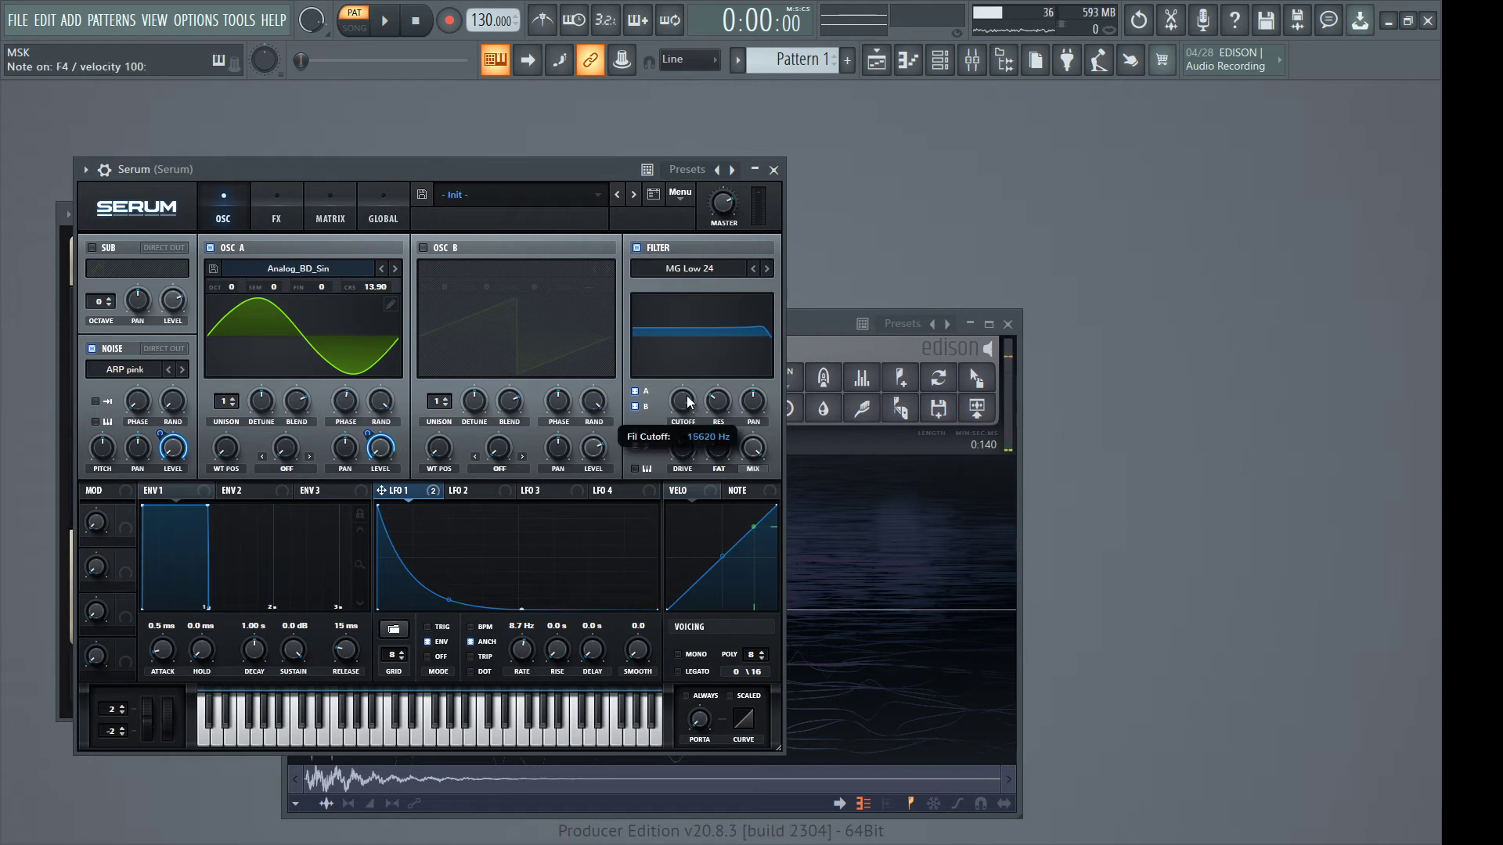
# Adjust the MG Low 24 filter to about 15620 Hz cutoff, 21% resonance and 35% drive while auditioning notes
pyautogui.press('v')
pyautogui.press('v')
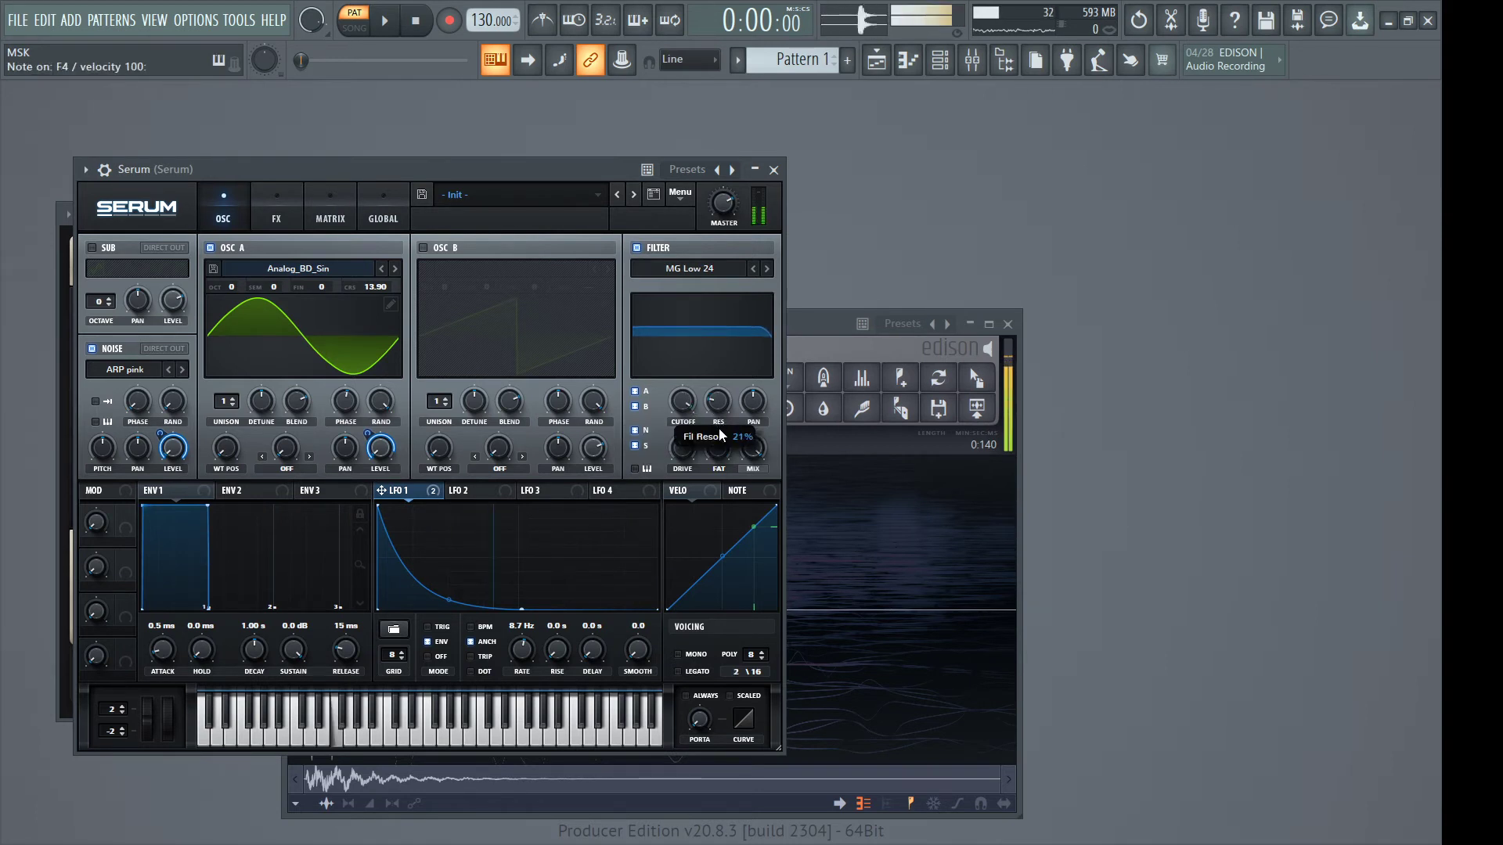
pyautogui.press('v')
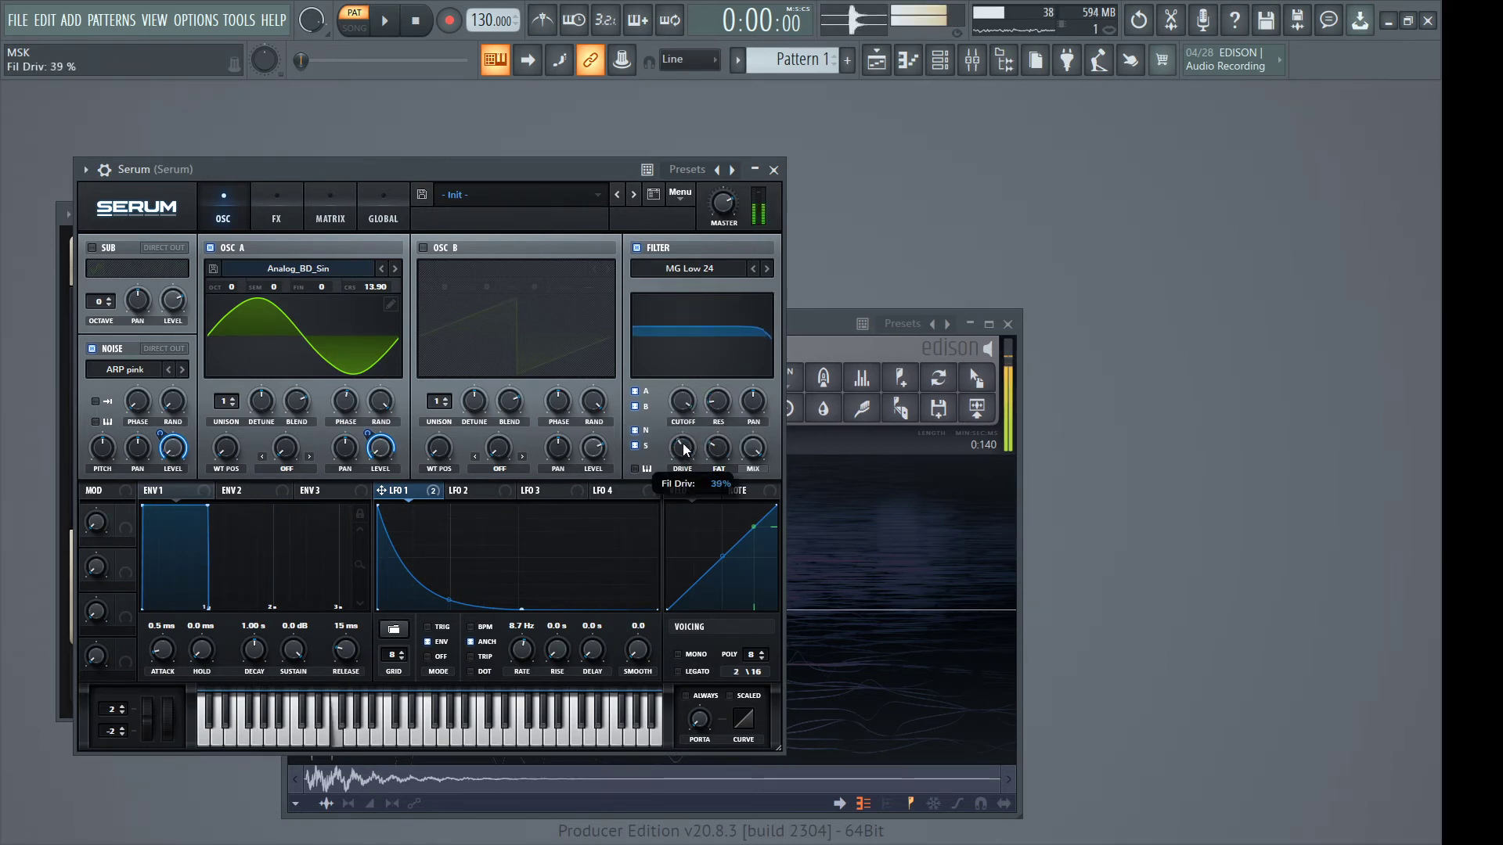
pyautogui.moveTo(683, 449); pyautogui.dragTo(693, 467)
pyautogui.press('v')
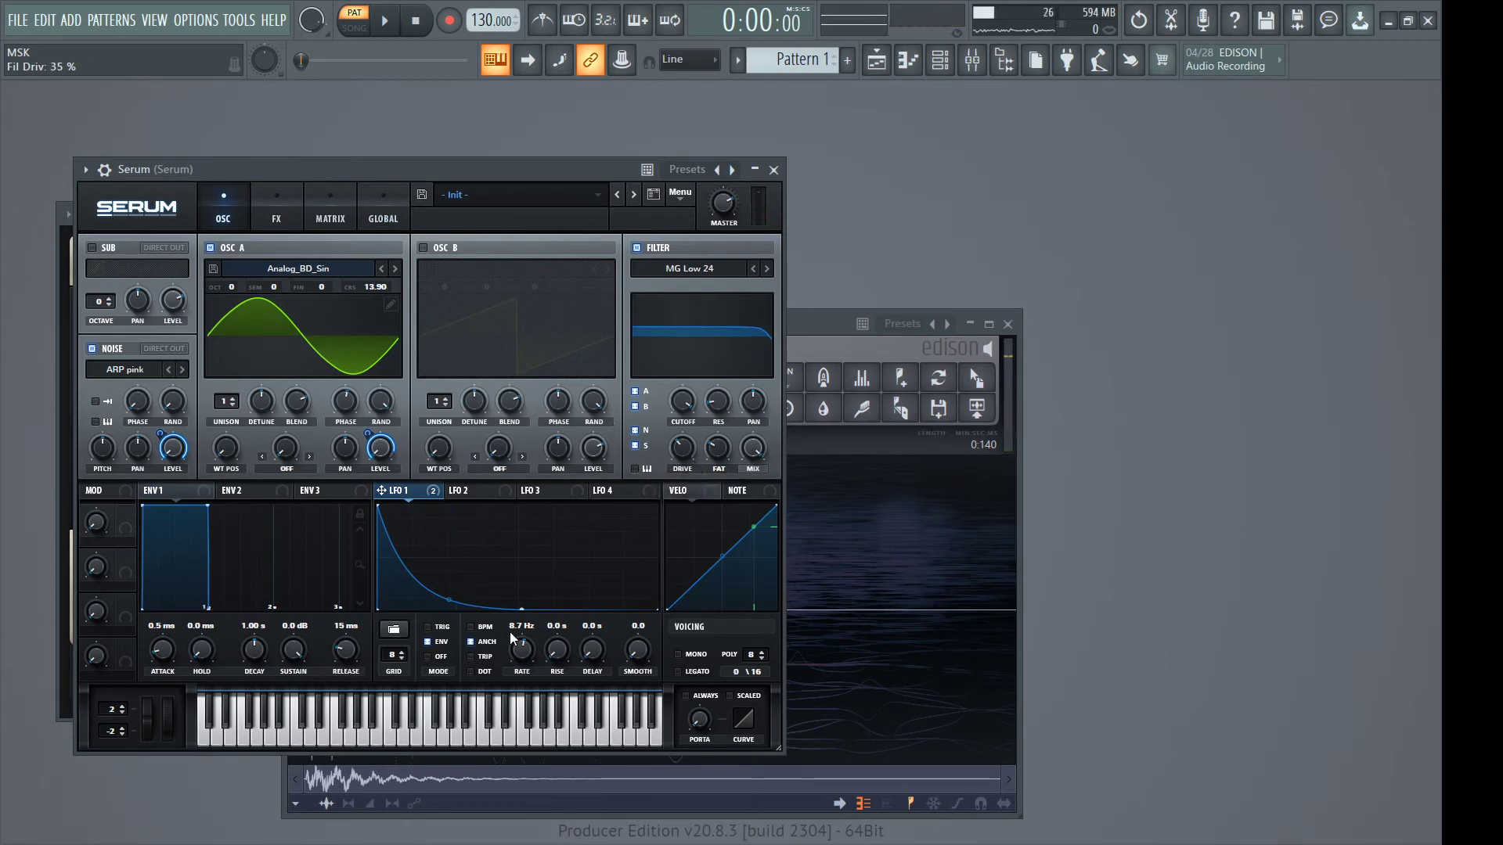
# Raise LFO 1's middle curve point slightly above the baseline for a longer decay tail, and audition it
pyautogui.moveTo(521, 609)
pyautogui.mouseDown()
pyautogui.moveTo(447, 608)
pyautogui.moveTo(510, 587)
pyautogui.moveTo(520, 603)
pyautogui.mouseUp()
pyautogui.press('v')
pyautogui.press('v')
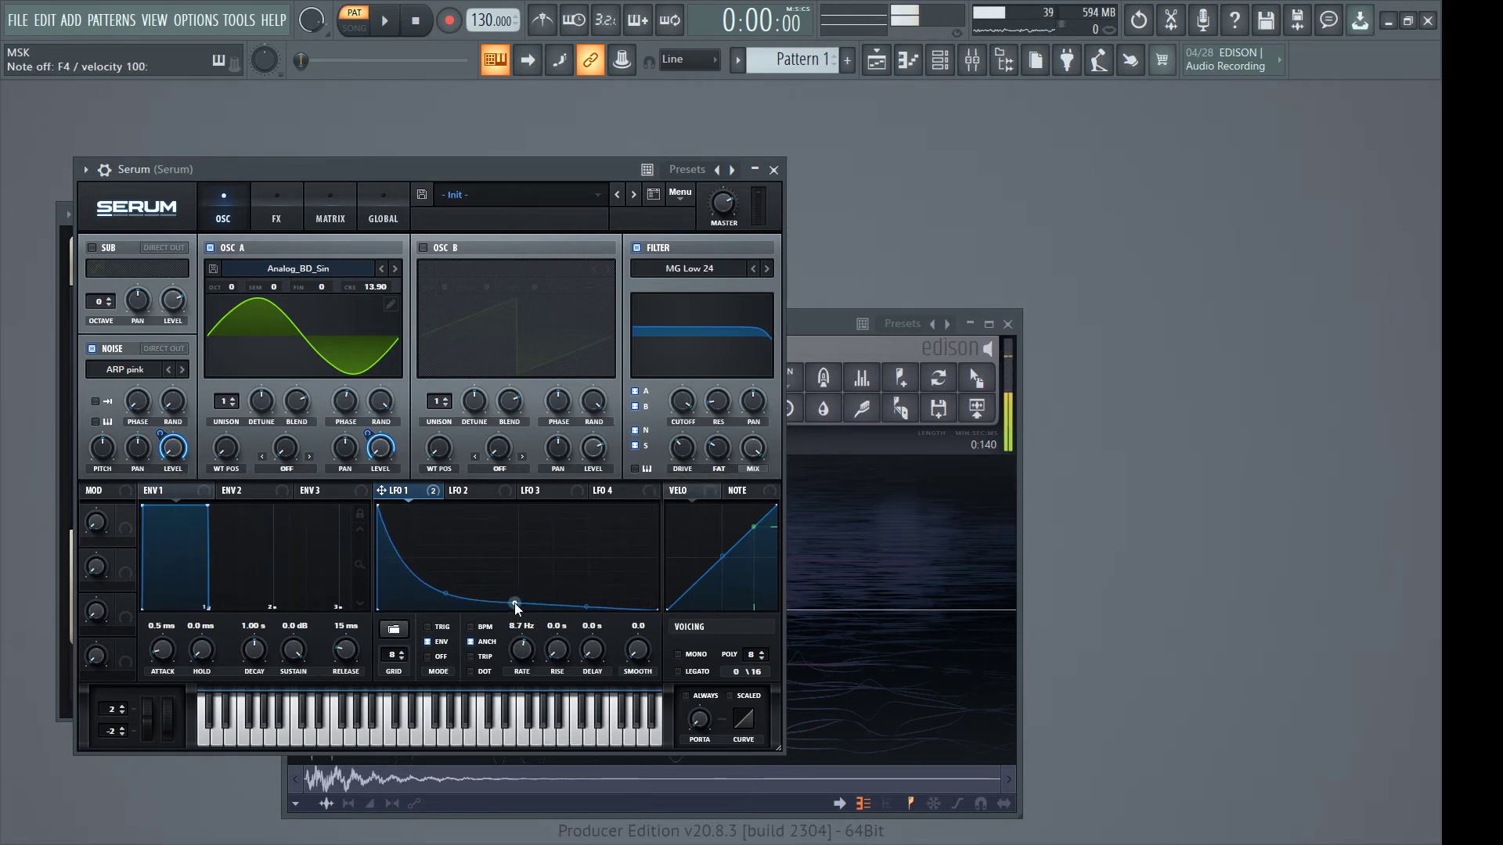
pyautogui.press('v')
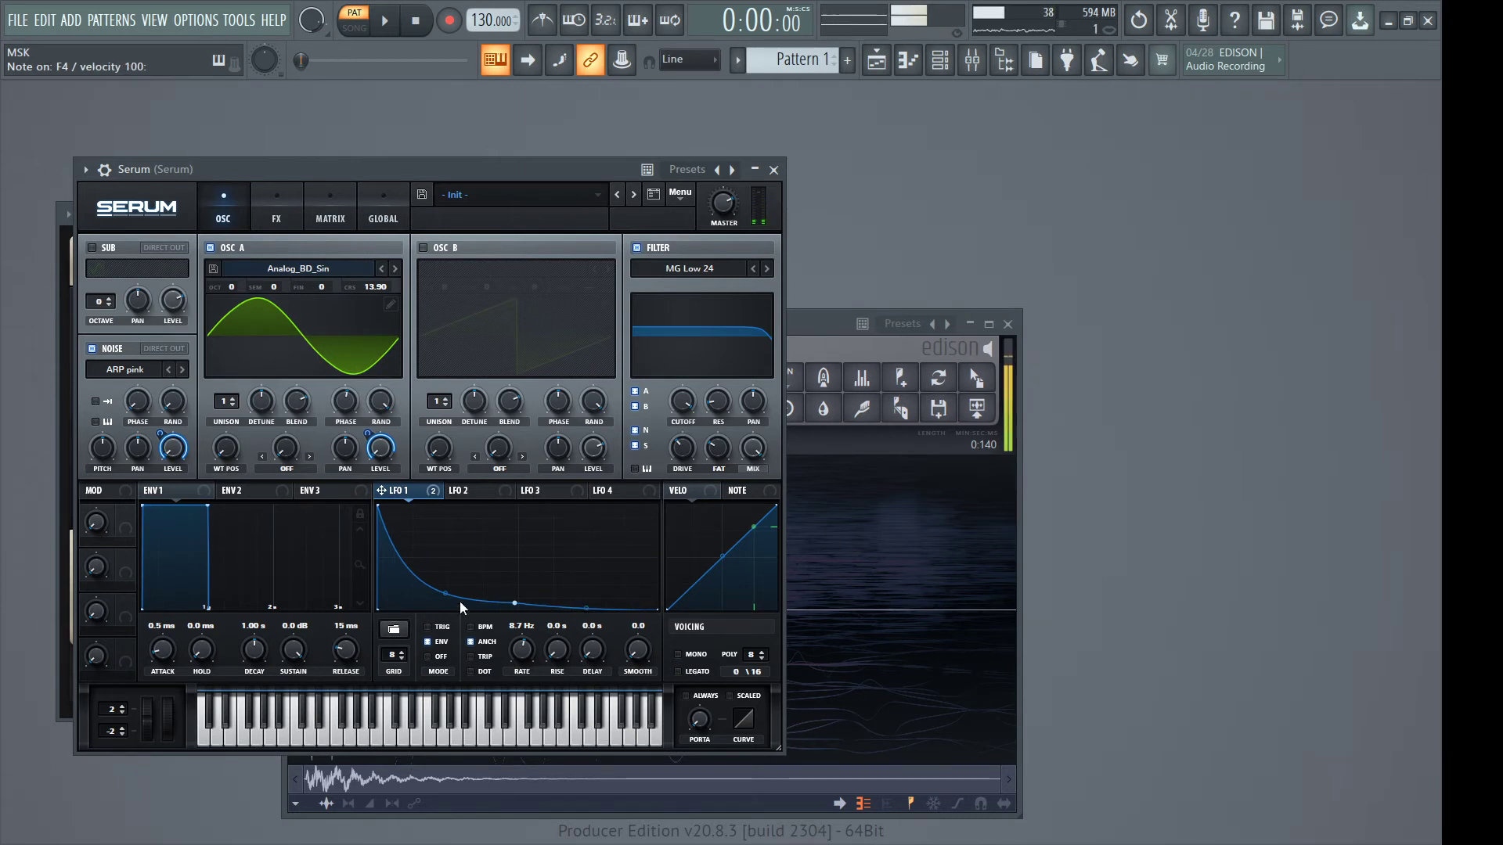
pyautogui.press('z')
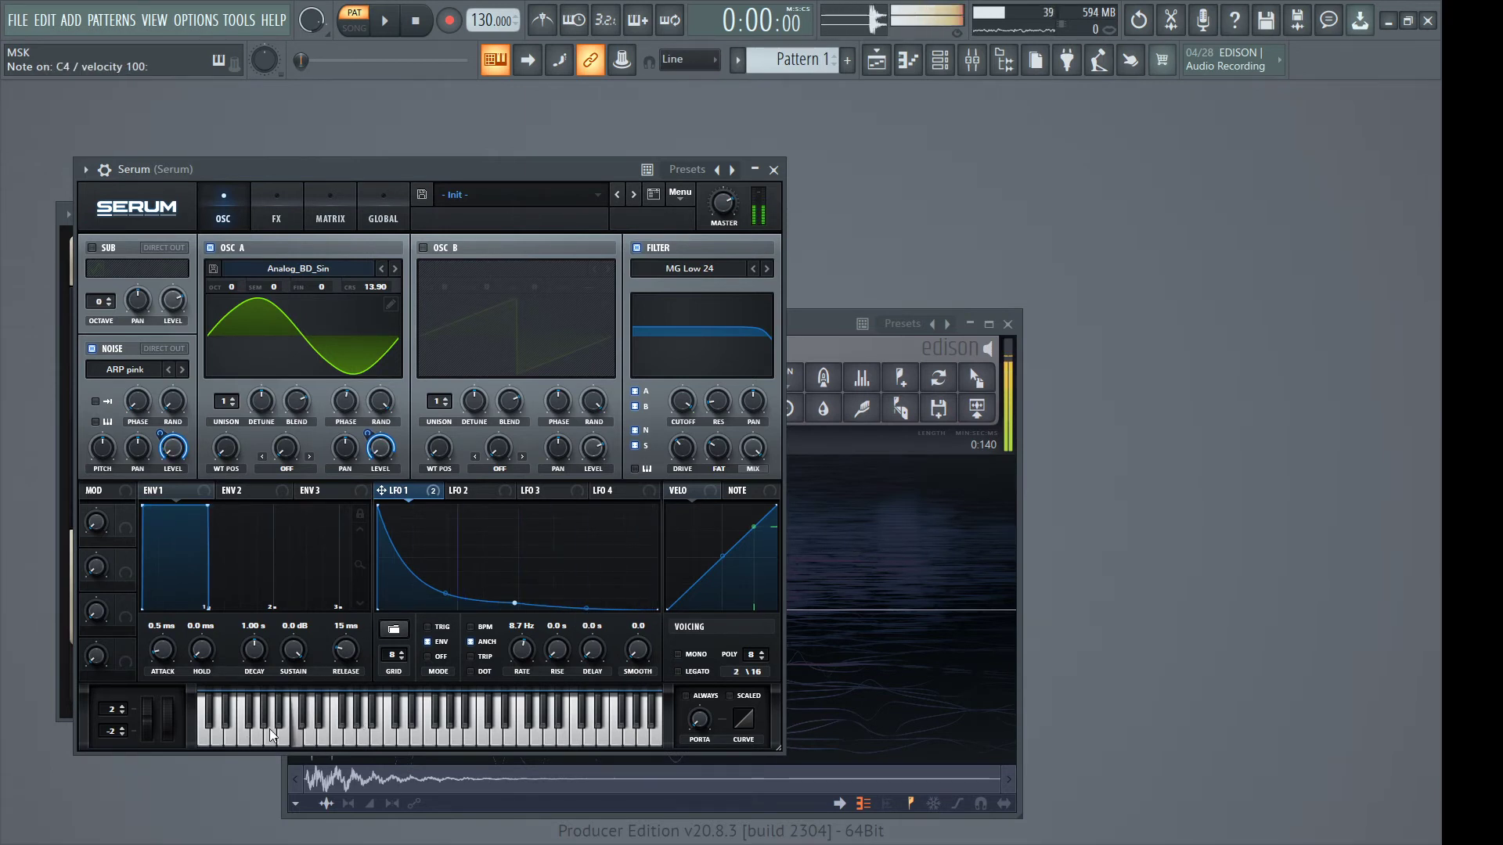
# Set oscillator A's coarse pitch to 12.32 and audition the sound on several notes
pyautogui.moveTo(374, 287); pyautogui.dragTo(380, 287)
pyautogui.press('c')
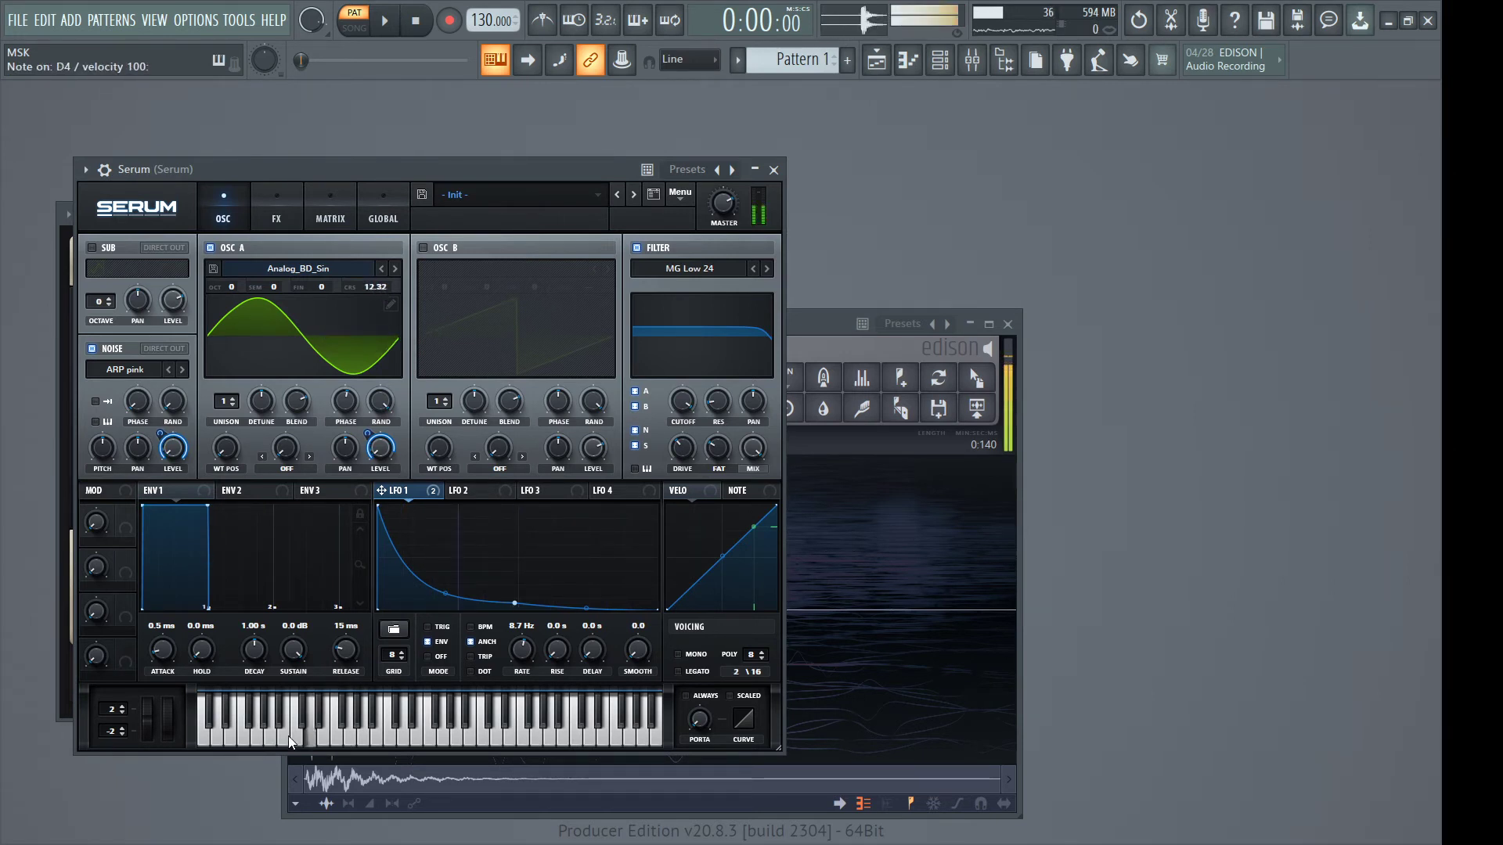
pyautogui.press('v')
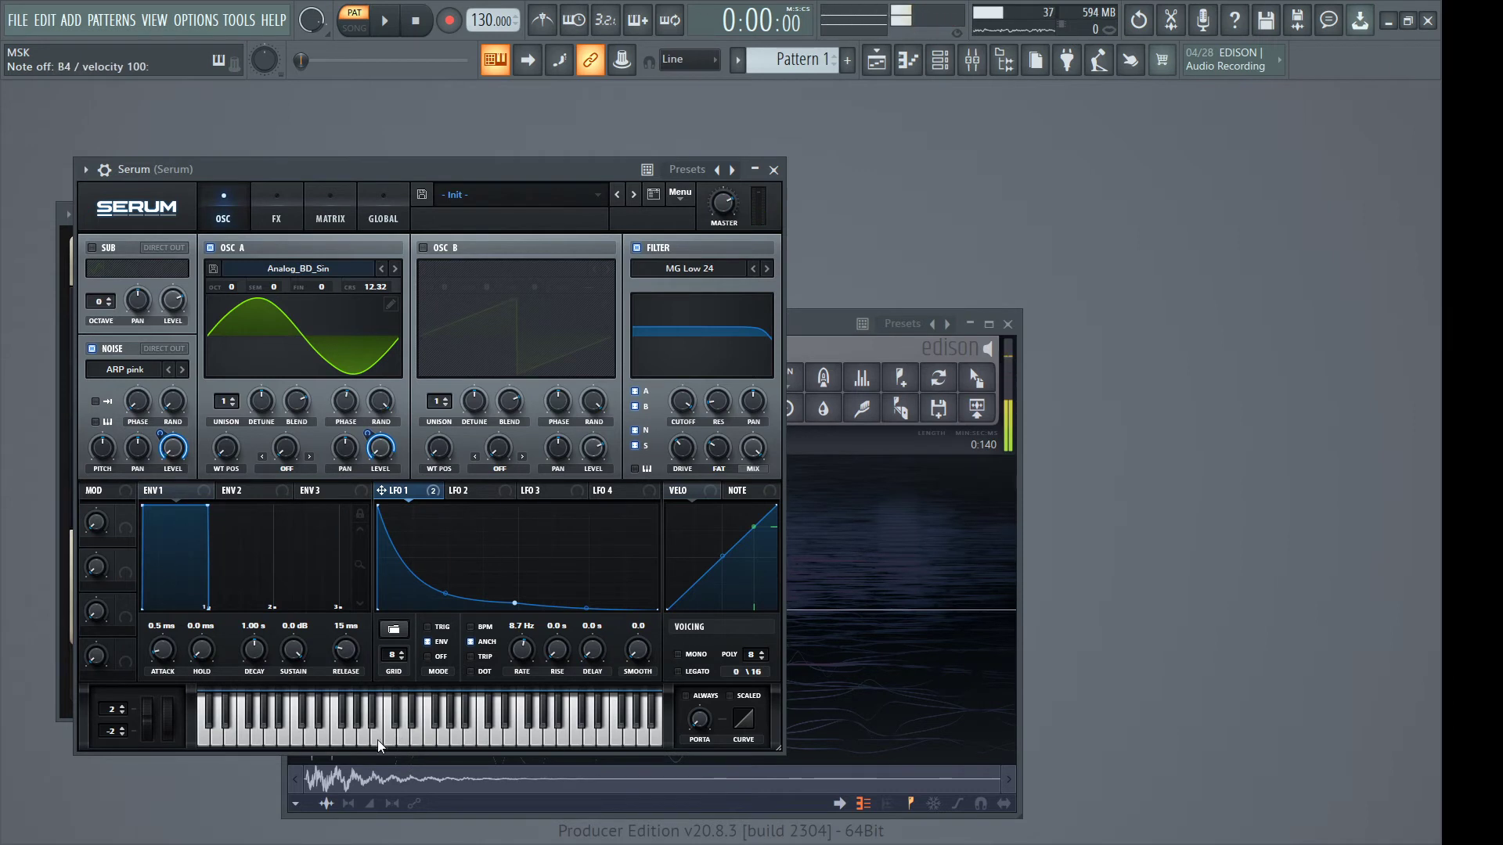
pyautogui.press('c')
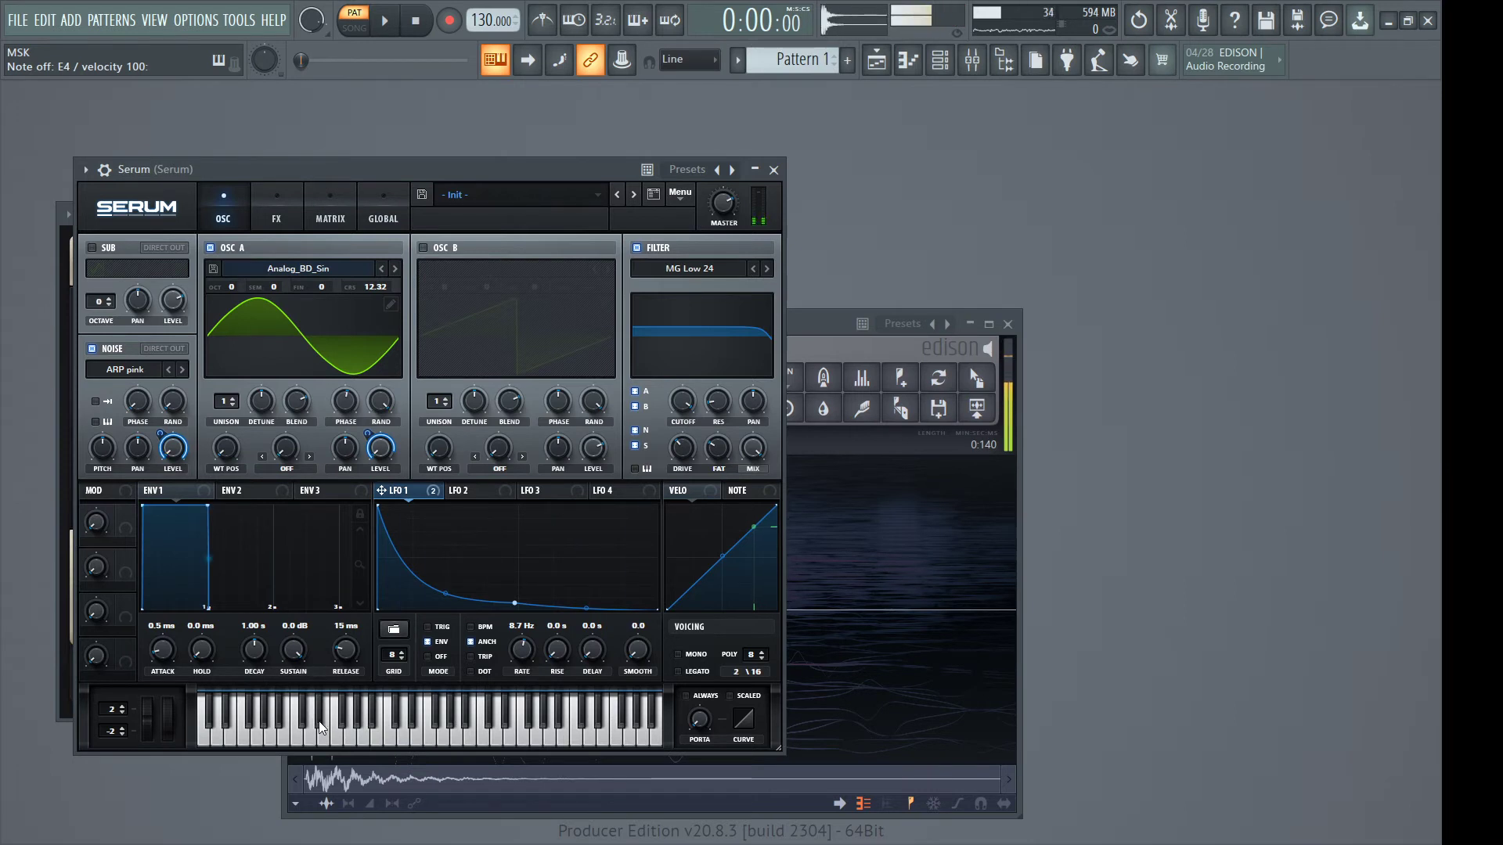
pyautogui.press('d')
# Shape LFO 2 into a very steep decay in envelope mode at 6.2 Hz and assign it to the distortion drive
pyautogui.click(282, 202)
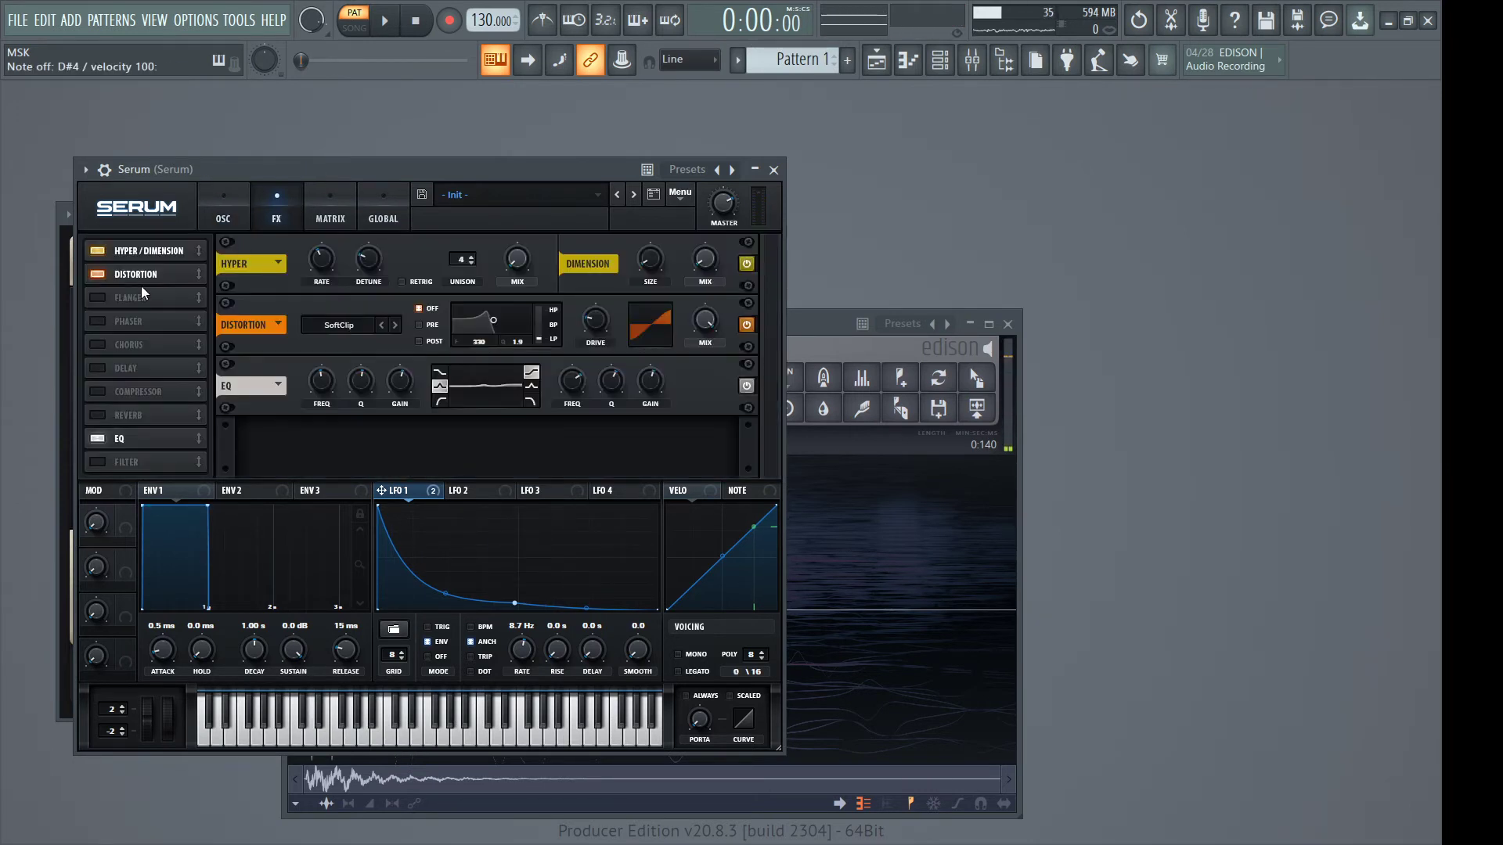
pyautogui.click(470, 491)
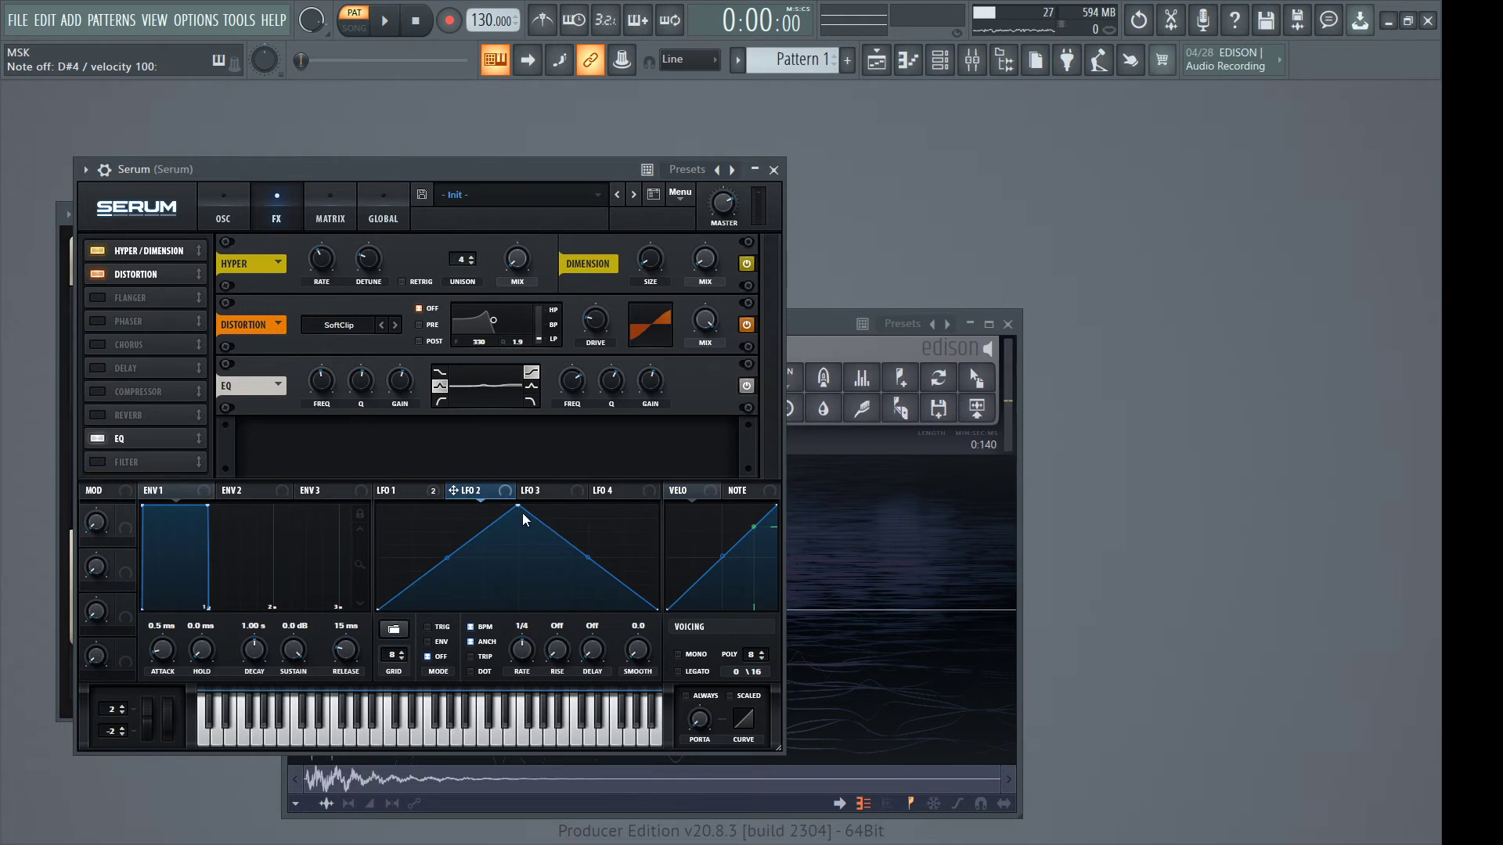
pyautogui.moveTo(523, 515); pyautogui.dragTo(265, 442)
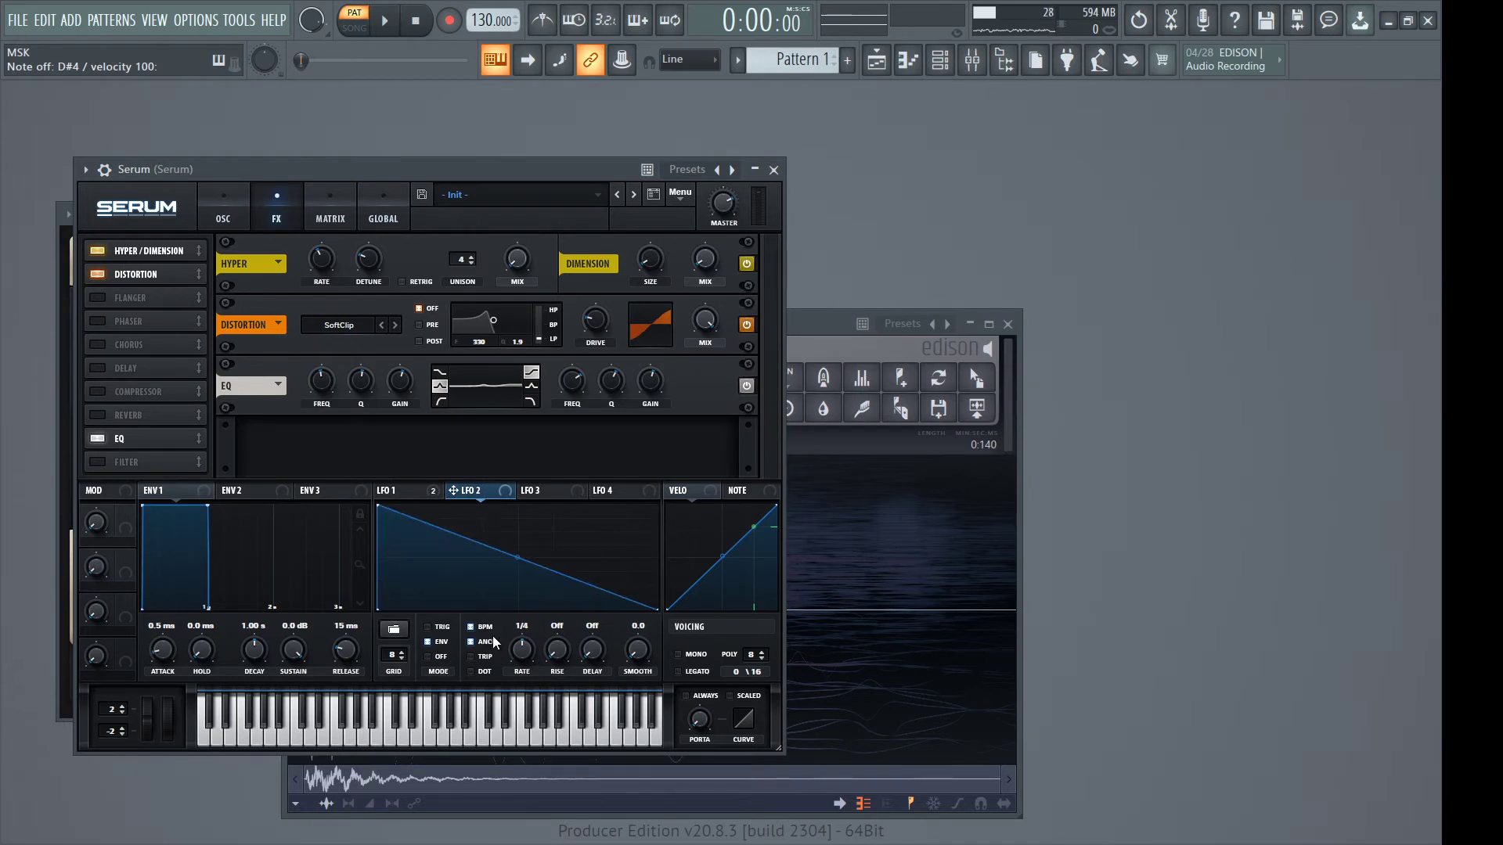
pyautogui.moveTo(518, 557); pyautogui.dragTo(443, 626)
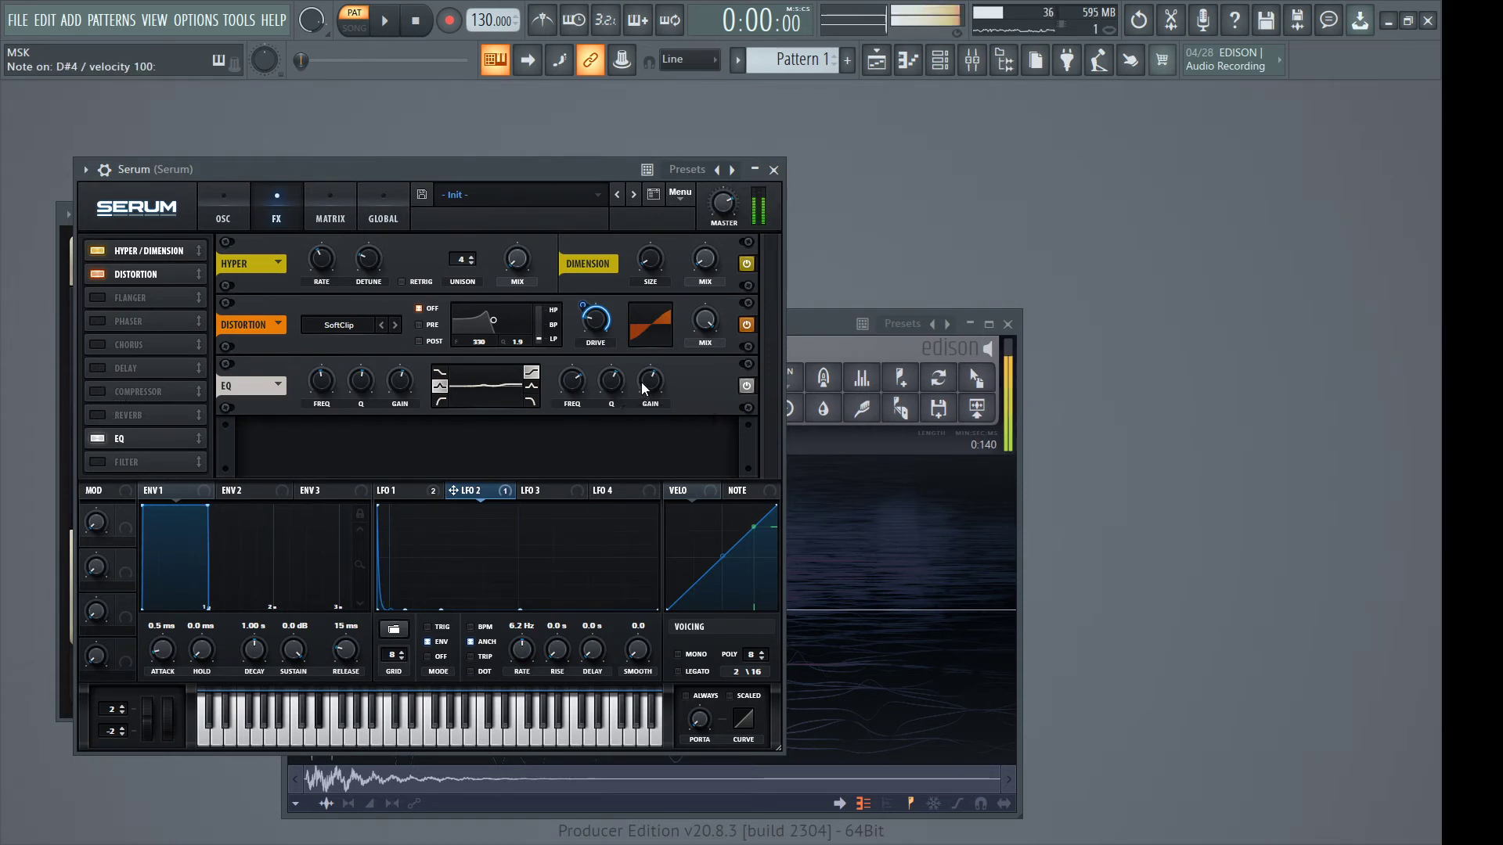
# Record a new snare hit in Edison and cut off the excess audio after it
pyautogui.click(805, 342)
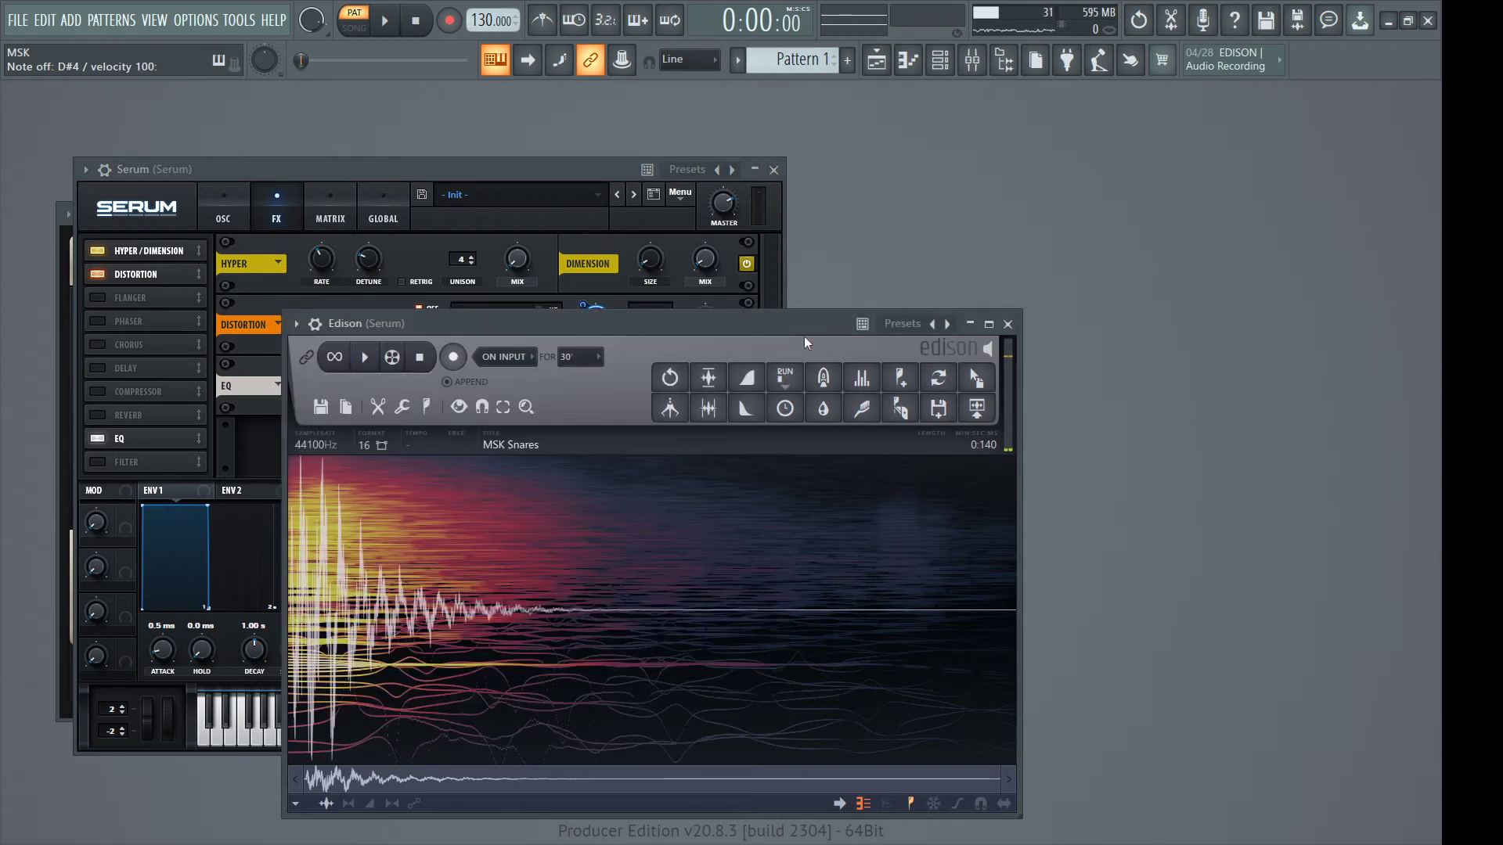
pyautogui.click(452, 357)
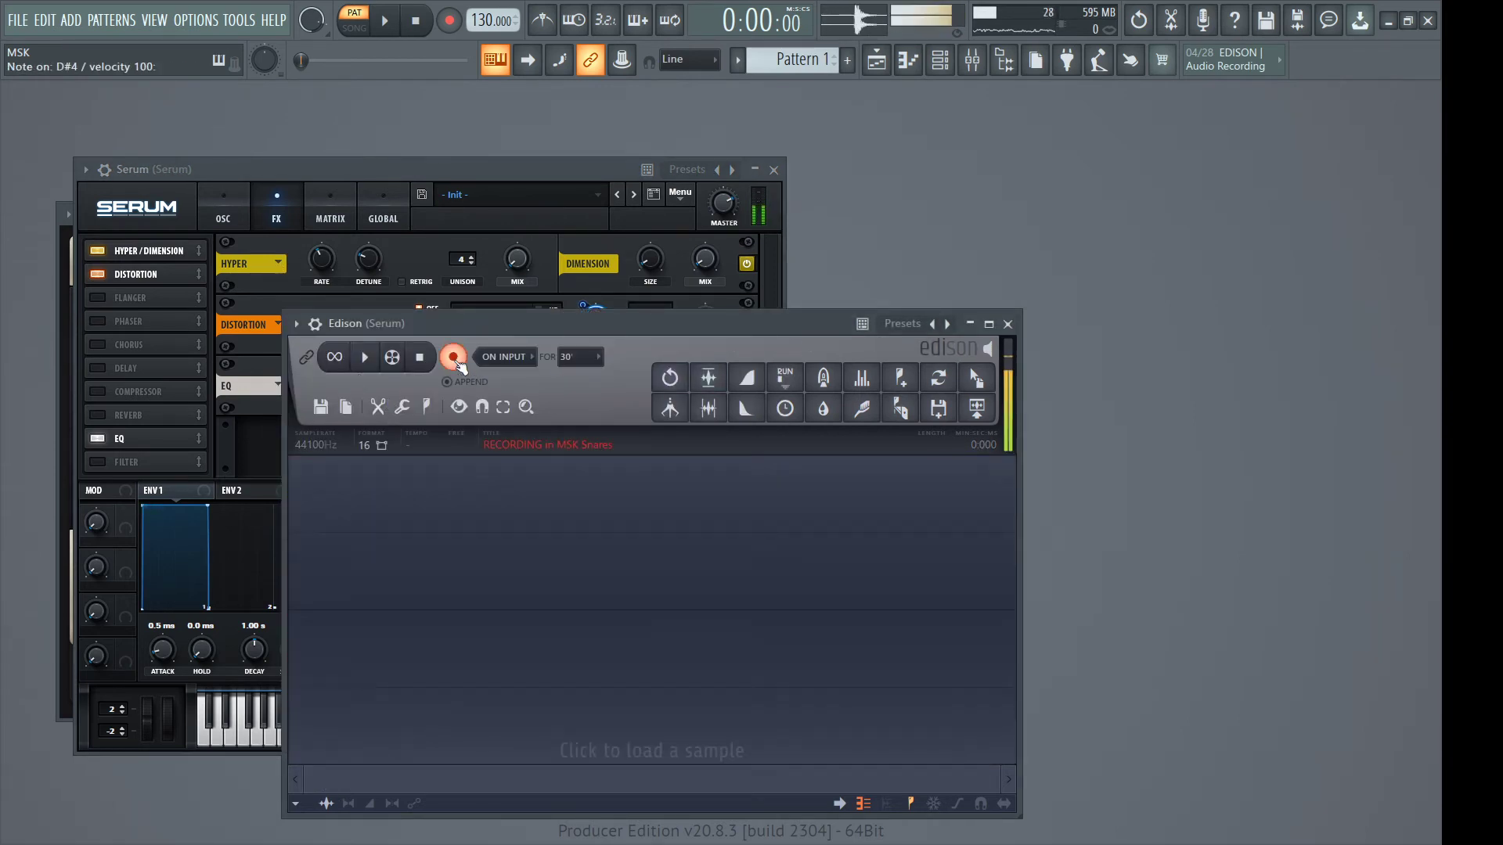
pyautogui.moveTo(472, 612); pyautogui.dragTo(492, 612)
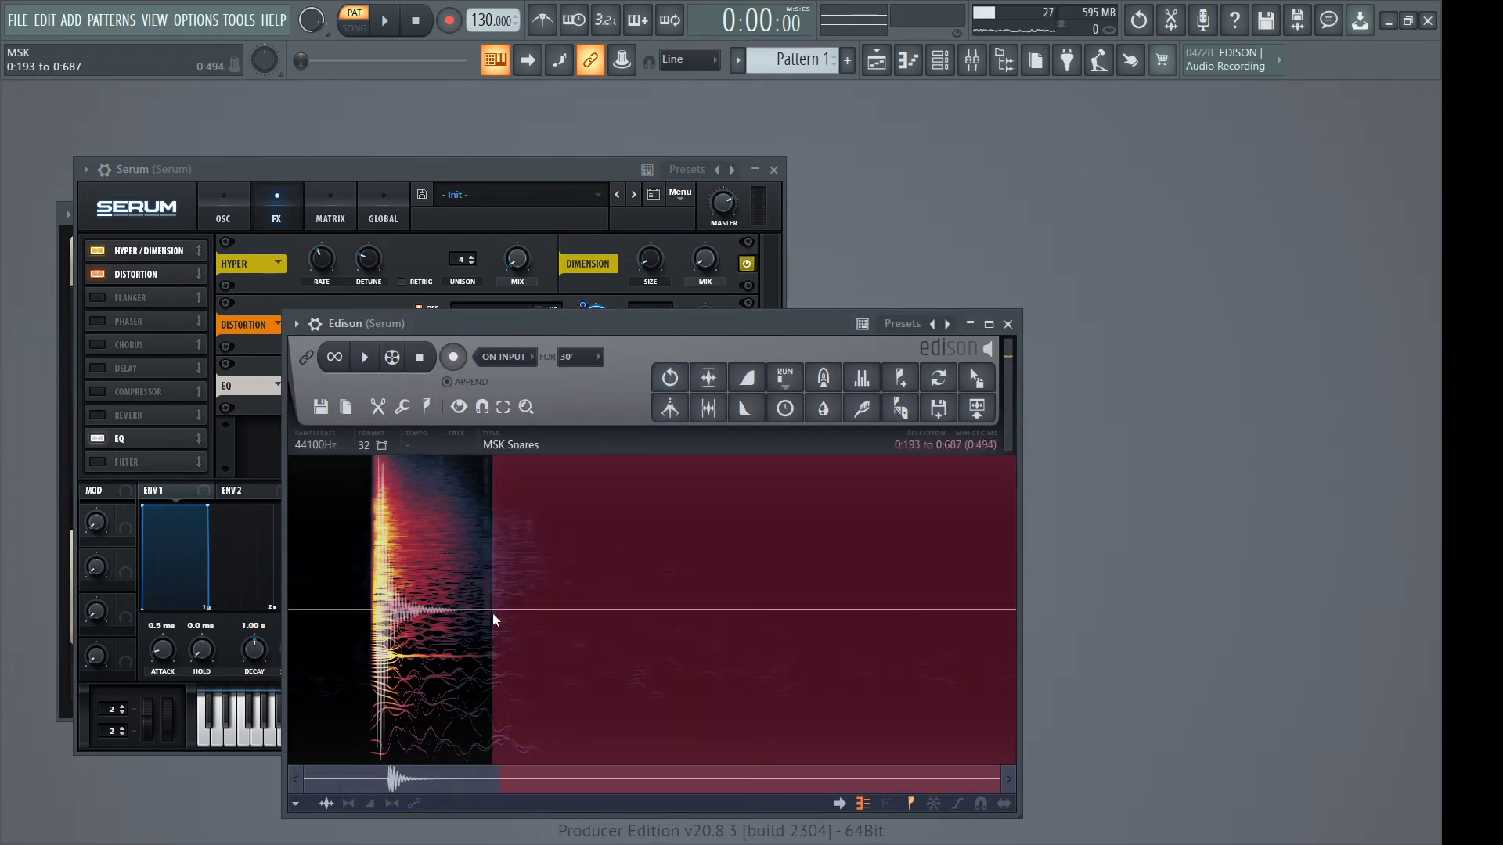
pyautogui.scroll(3, 492, 613)
# Fade out the recorded snare's tail, remove the silence before the hit and play back the trimmed sample
pyautogui.click(746, 408)
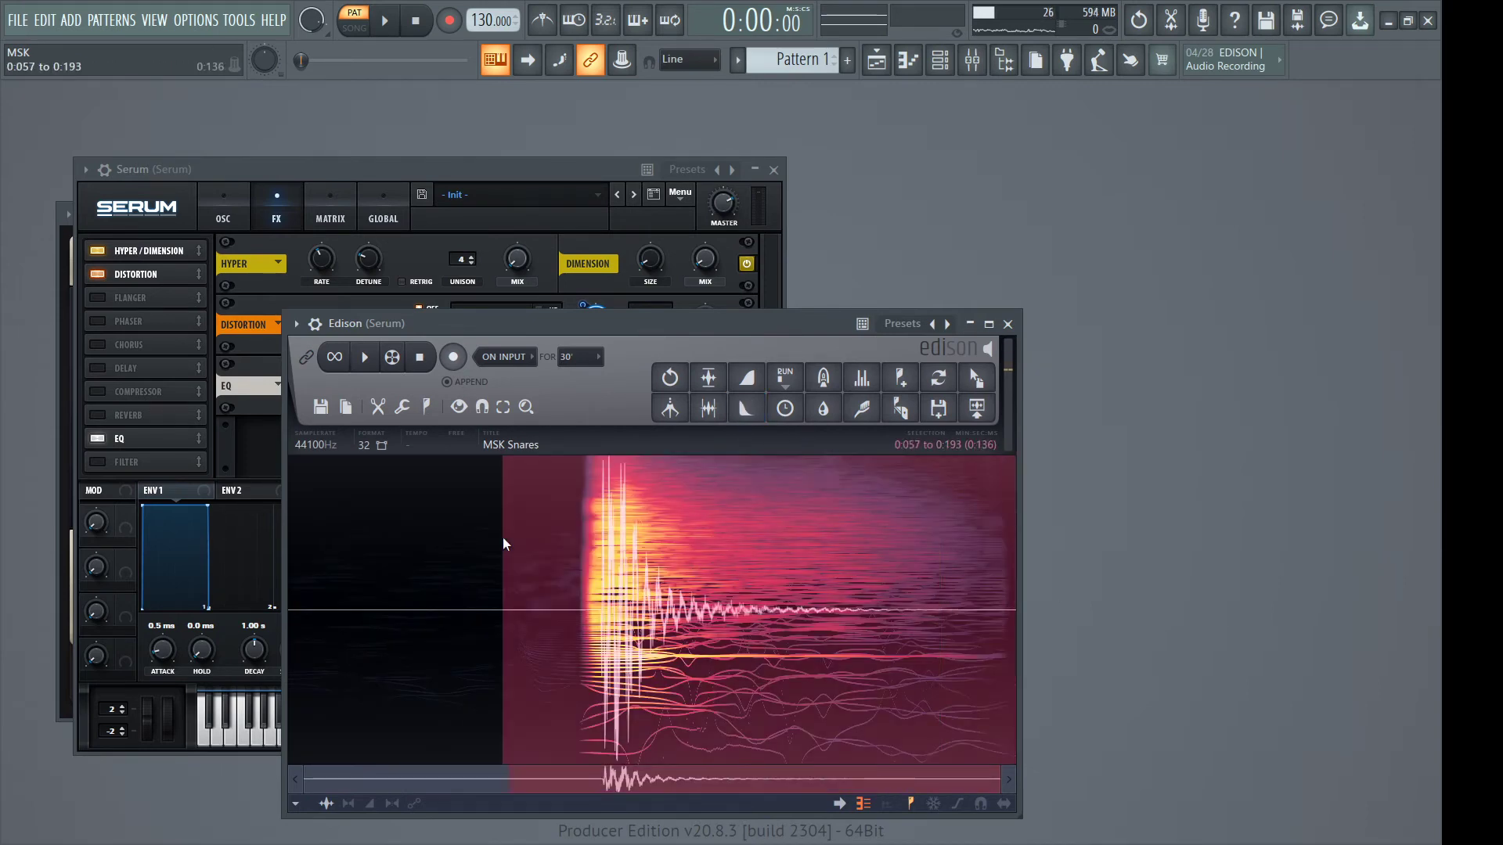
pyautogui.moveTo(292, 657); pyautogui.dragTo(425, 657)
pyautogui.scroll(2, 589, 662)
pyautogui.moveTo(586, 656); pyautogui.dragTo(645, 662)
pyautogui.press('Delete')
pyautogui.hotkey('ctrl', 'z')
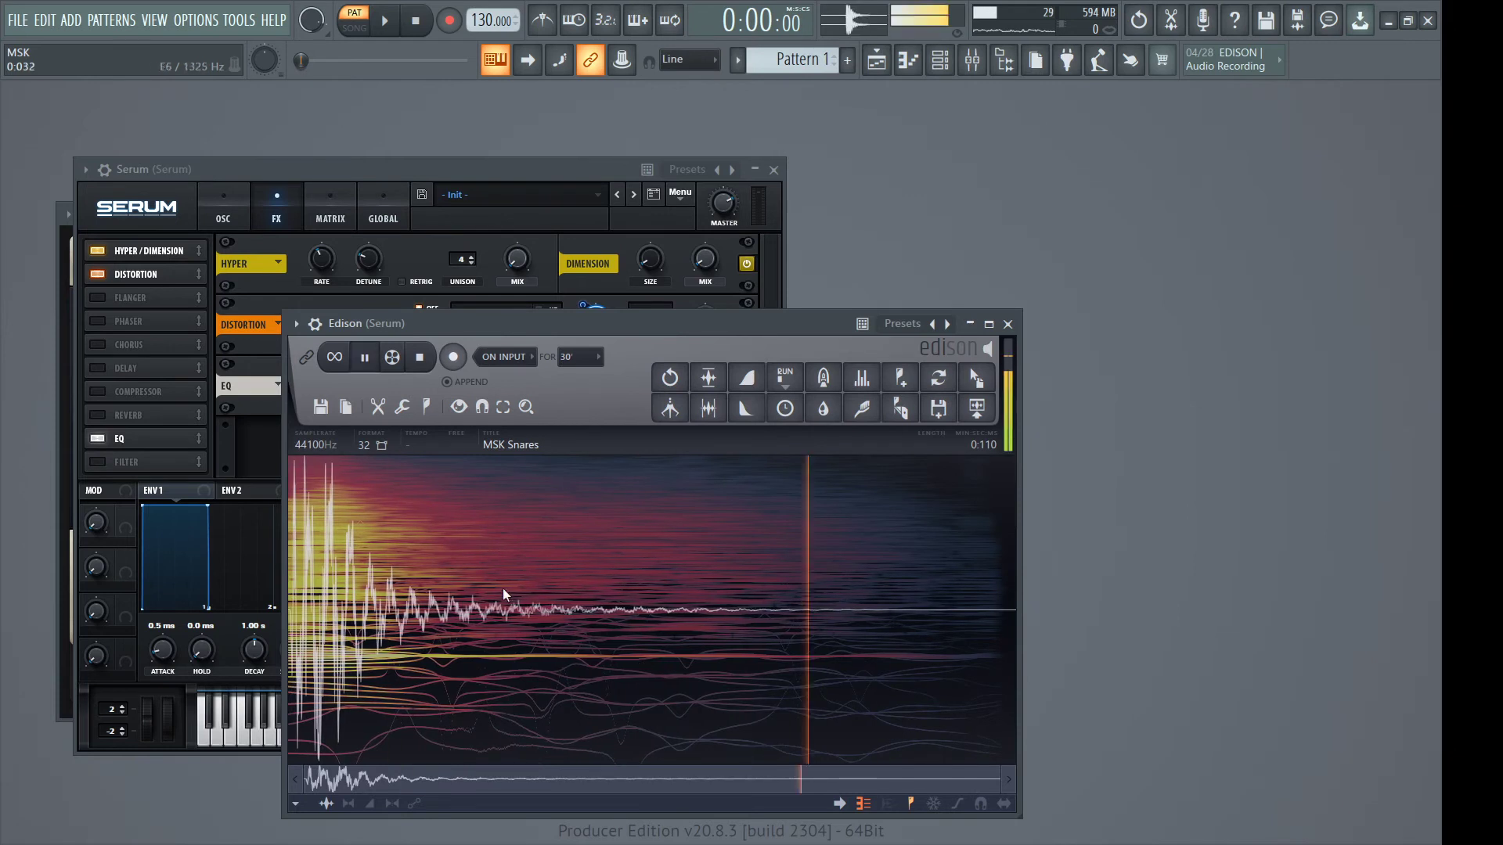
pyautogui.click(503, 548)
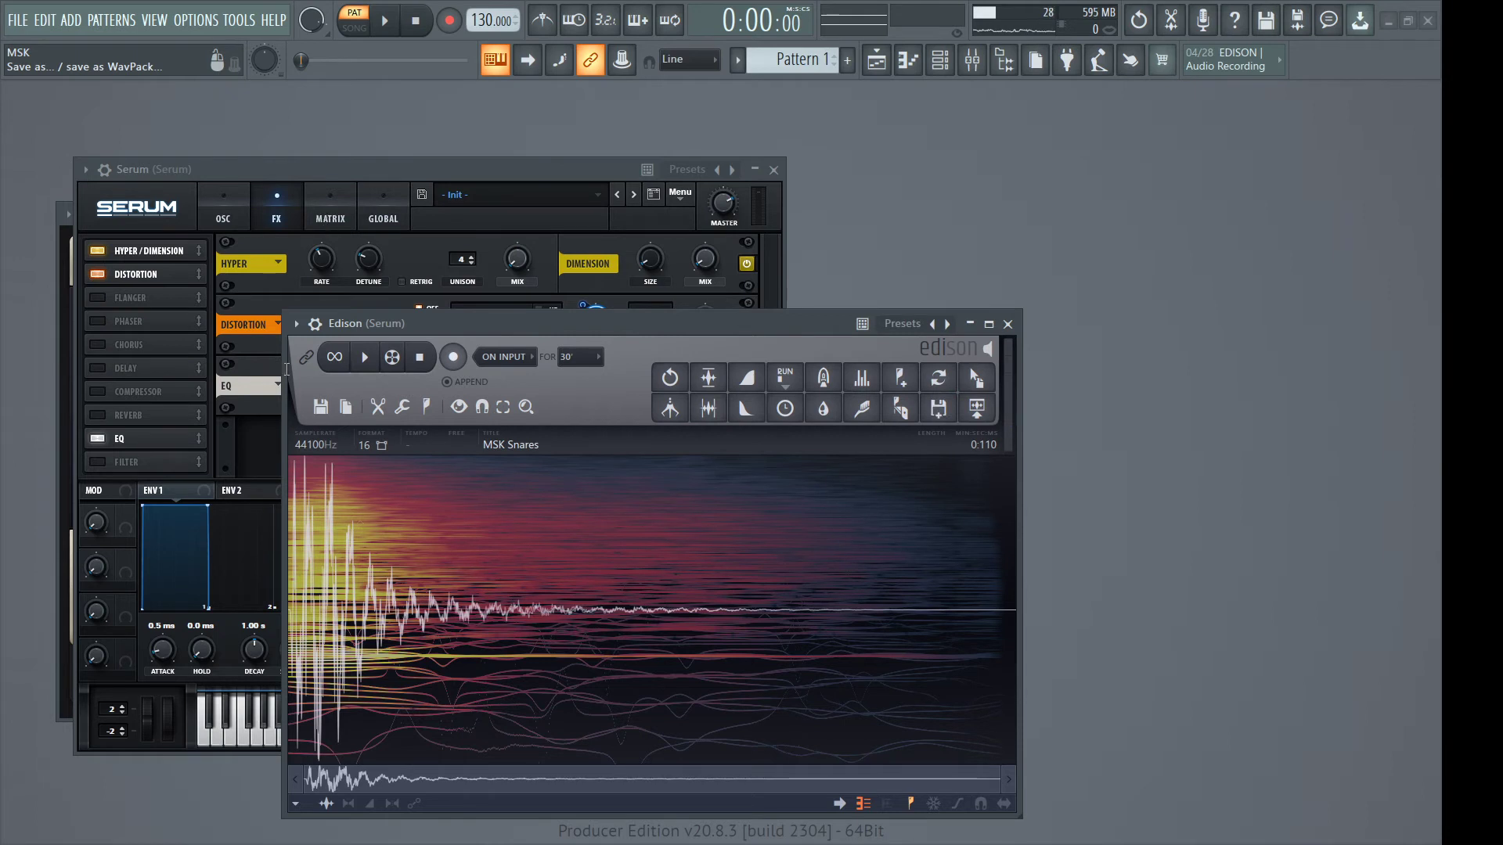
# Save the trimmed snare as MSK_Sky_Snares_006.wav, audition another Serum note and clear the sample from Edison
pyautogui.press('Return')
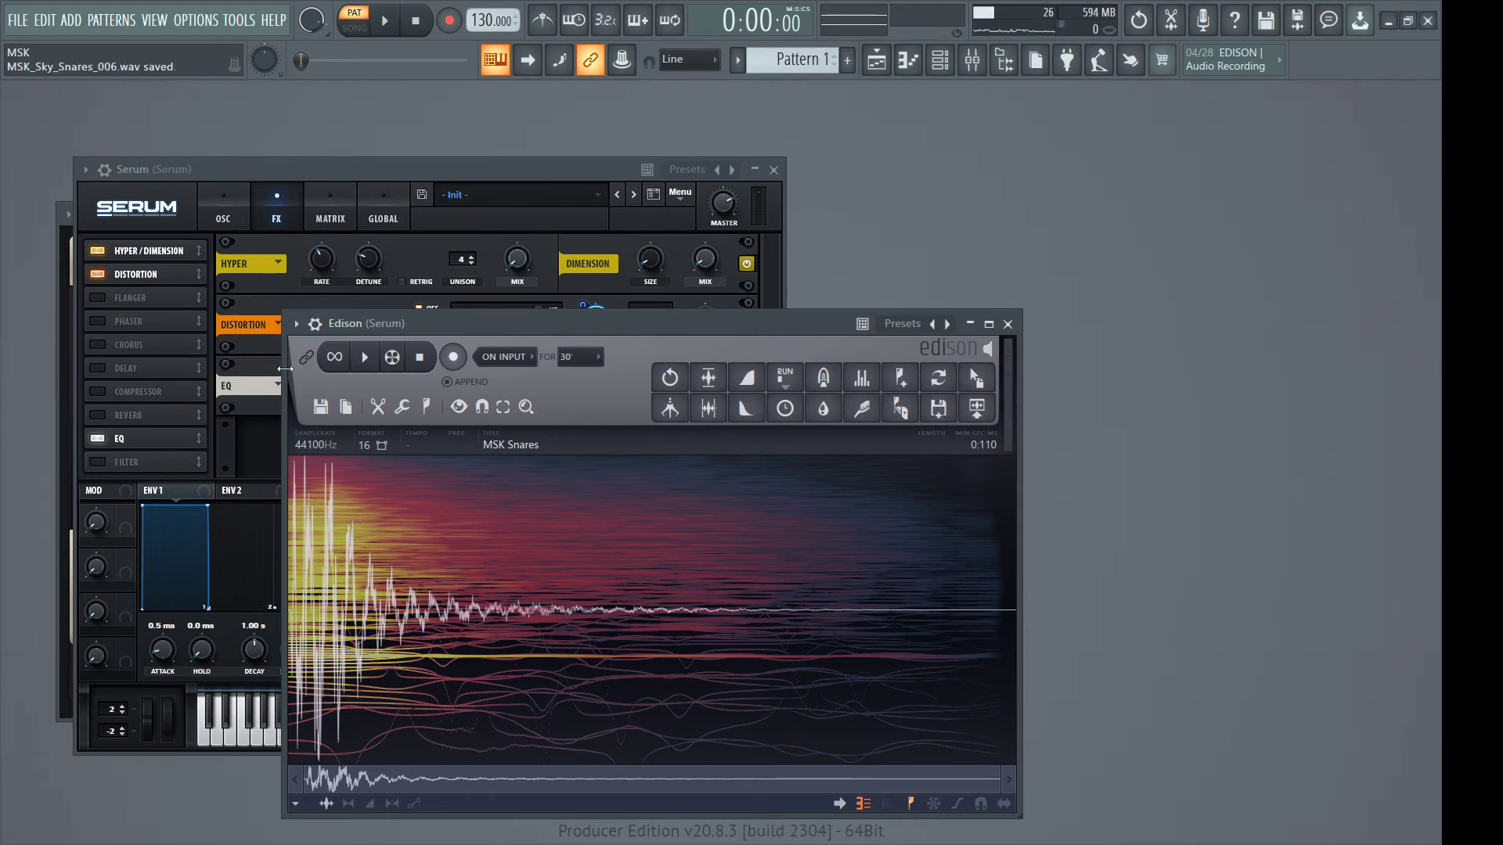
pyautogui.moveTo(390, 163); pyautogui.dragTo(385, 158)
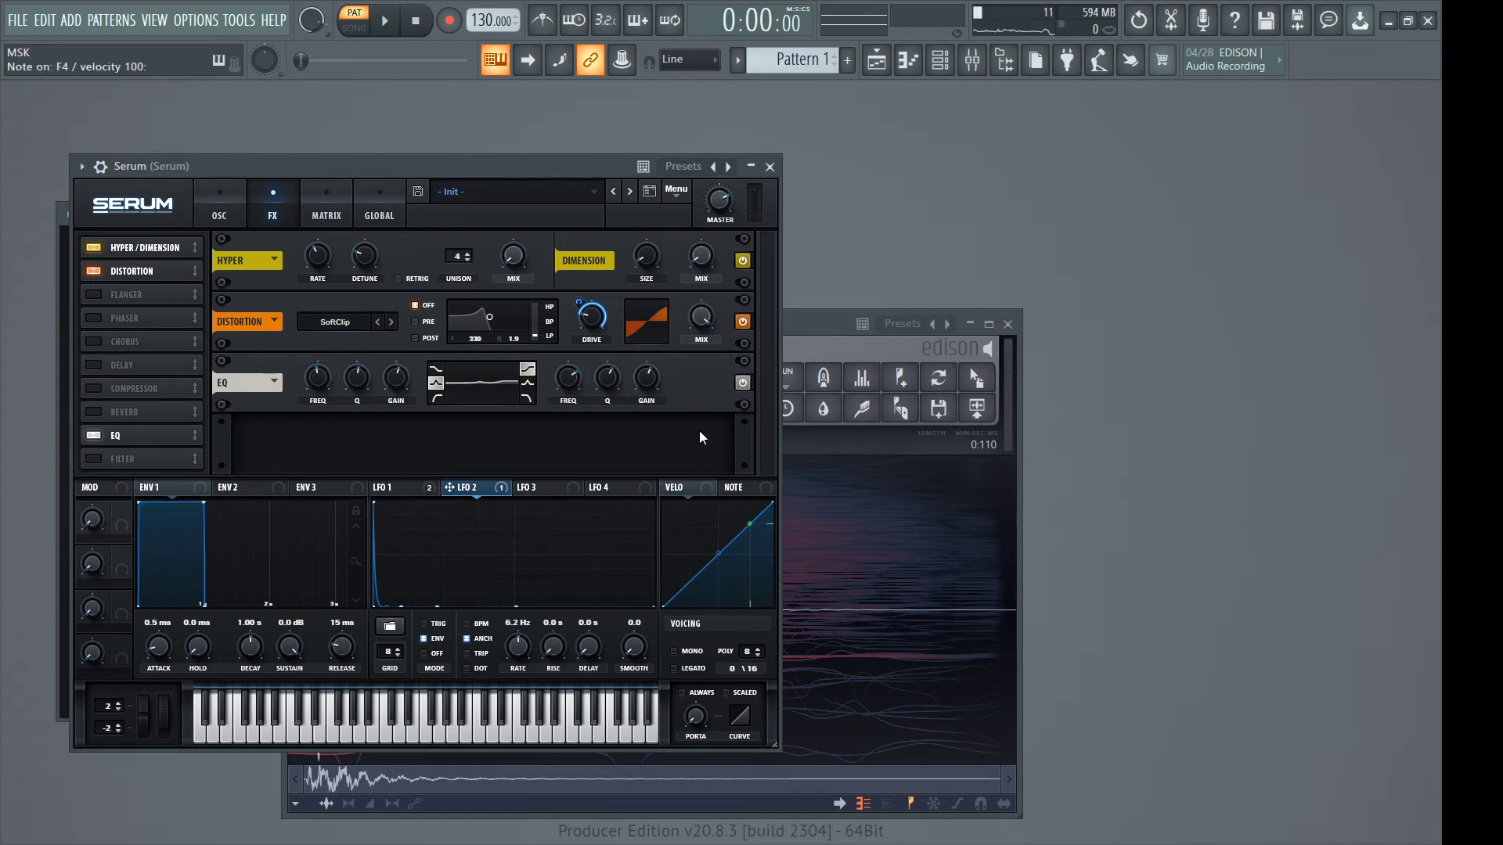
pyautogui.click(796, 340)
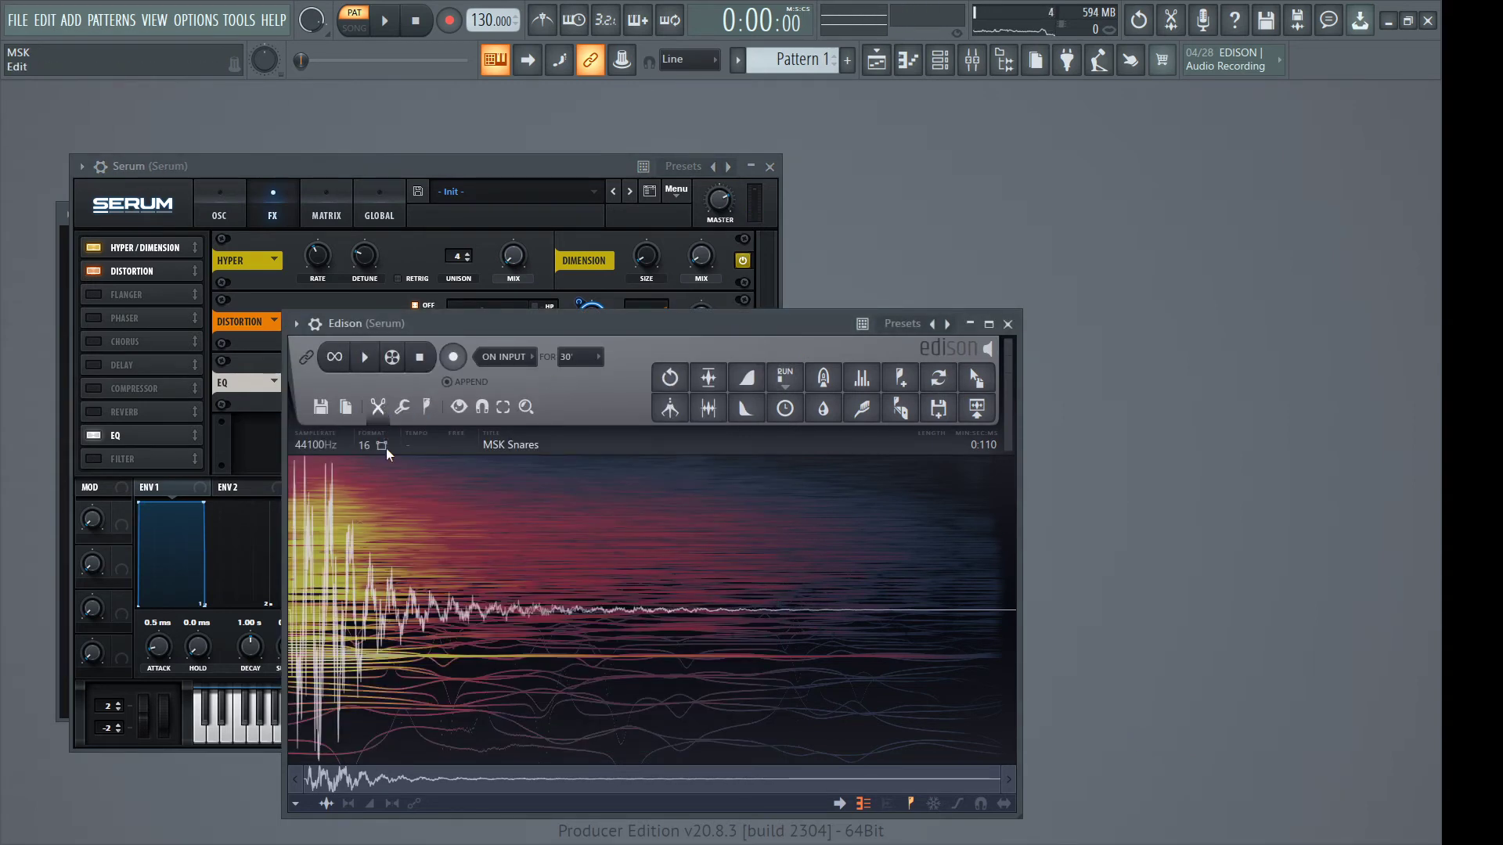
pyautogui.press('Delete')
# Record a new snare hit from Serum in Edison by playing F4
pyautogui.click(452, 357)
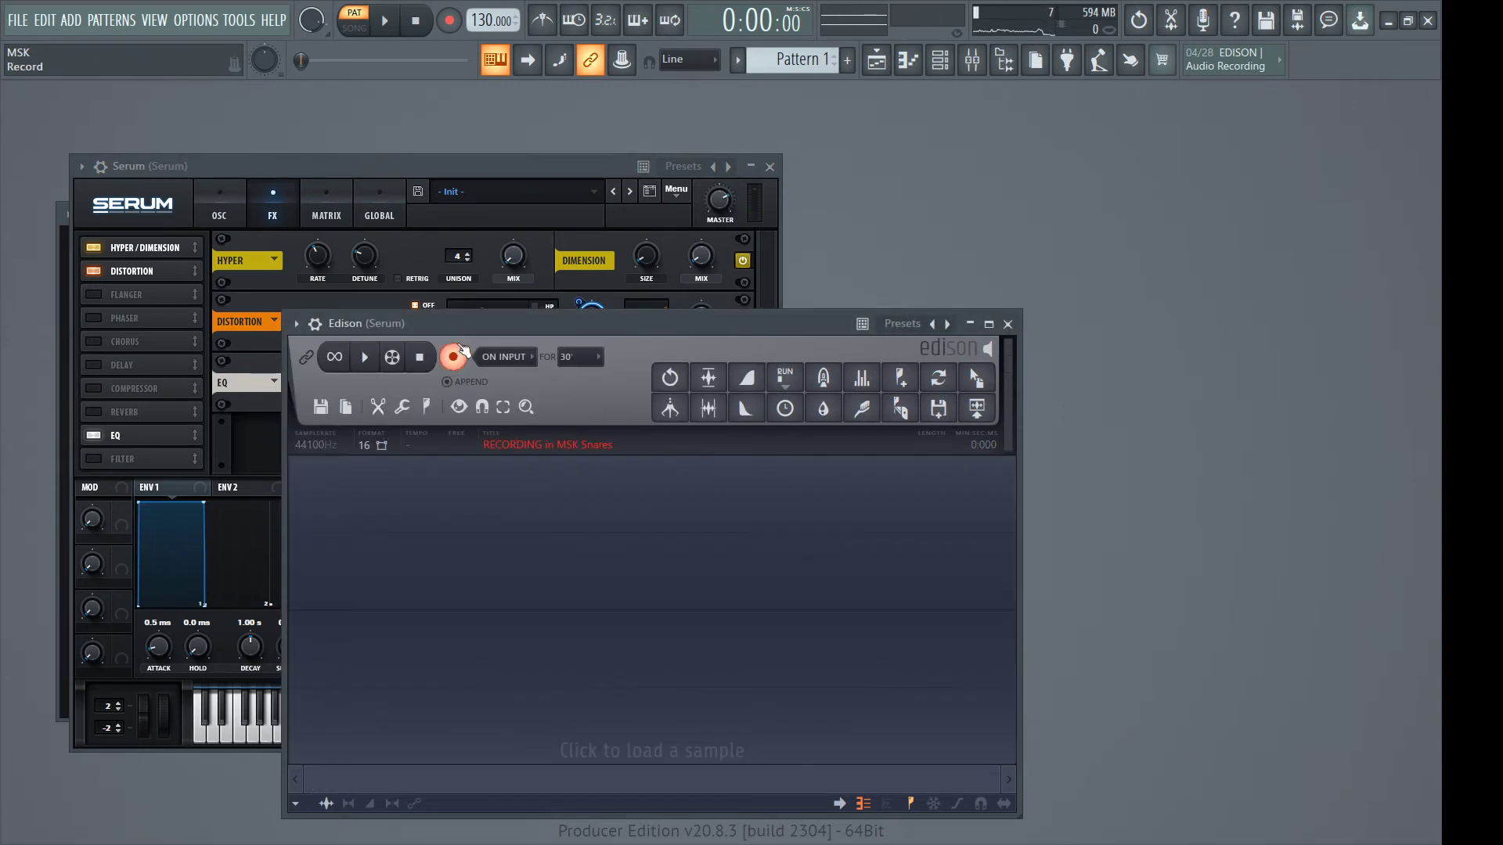
pyautogui.click(487, 184)
pyautogui.moveTo(503, 168); pyautogui.dragTo(474, 166)
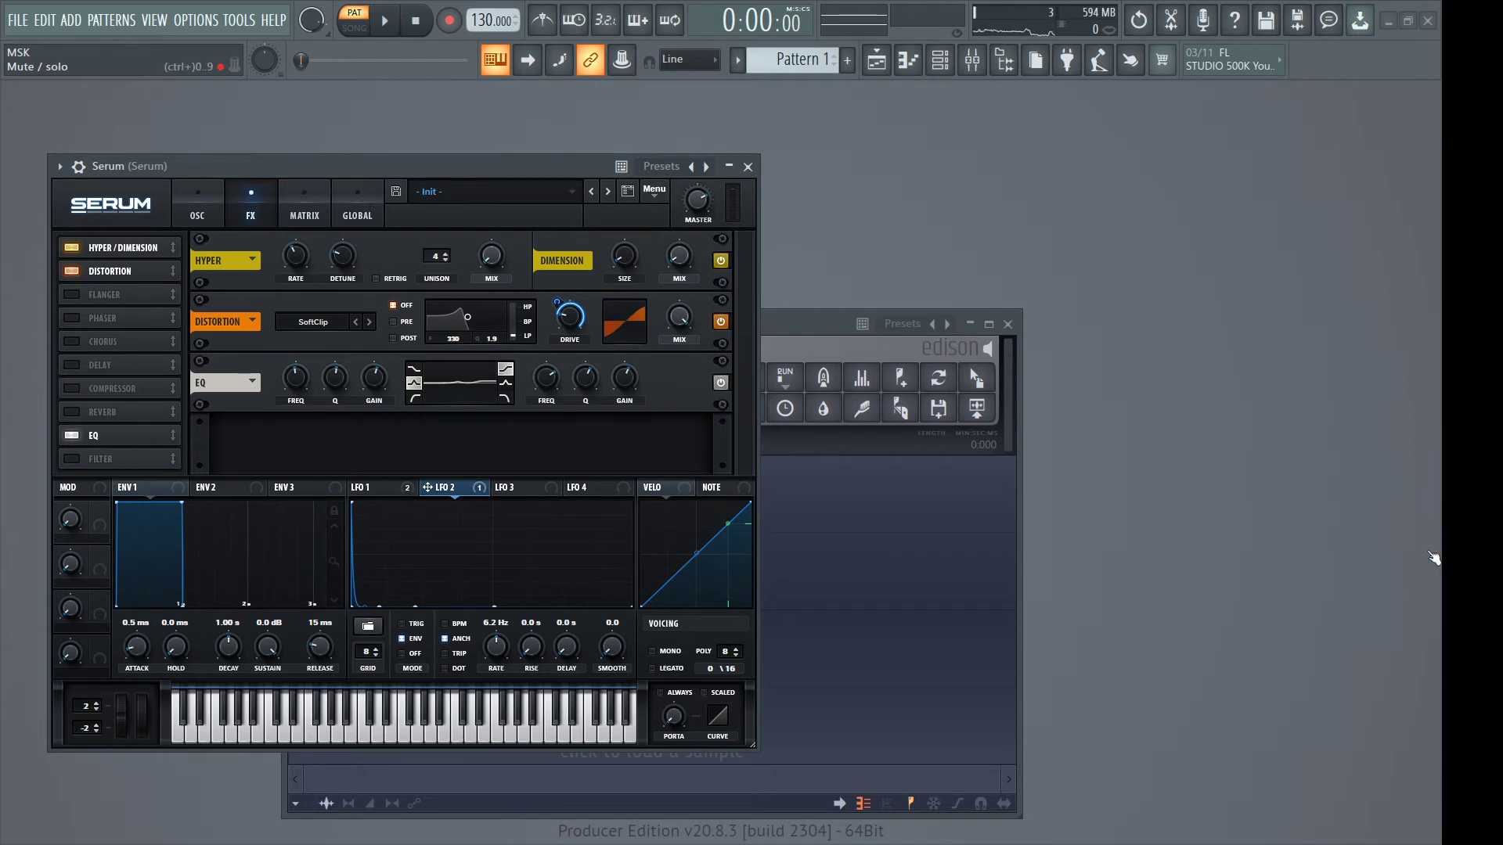
pyautogui.click(814, 321)
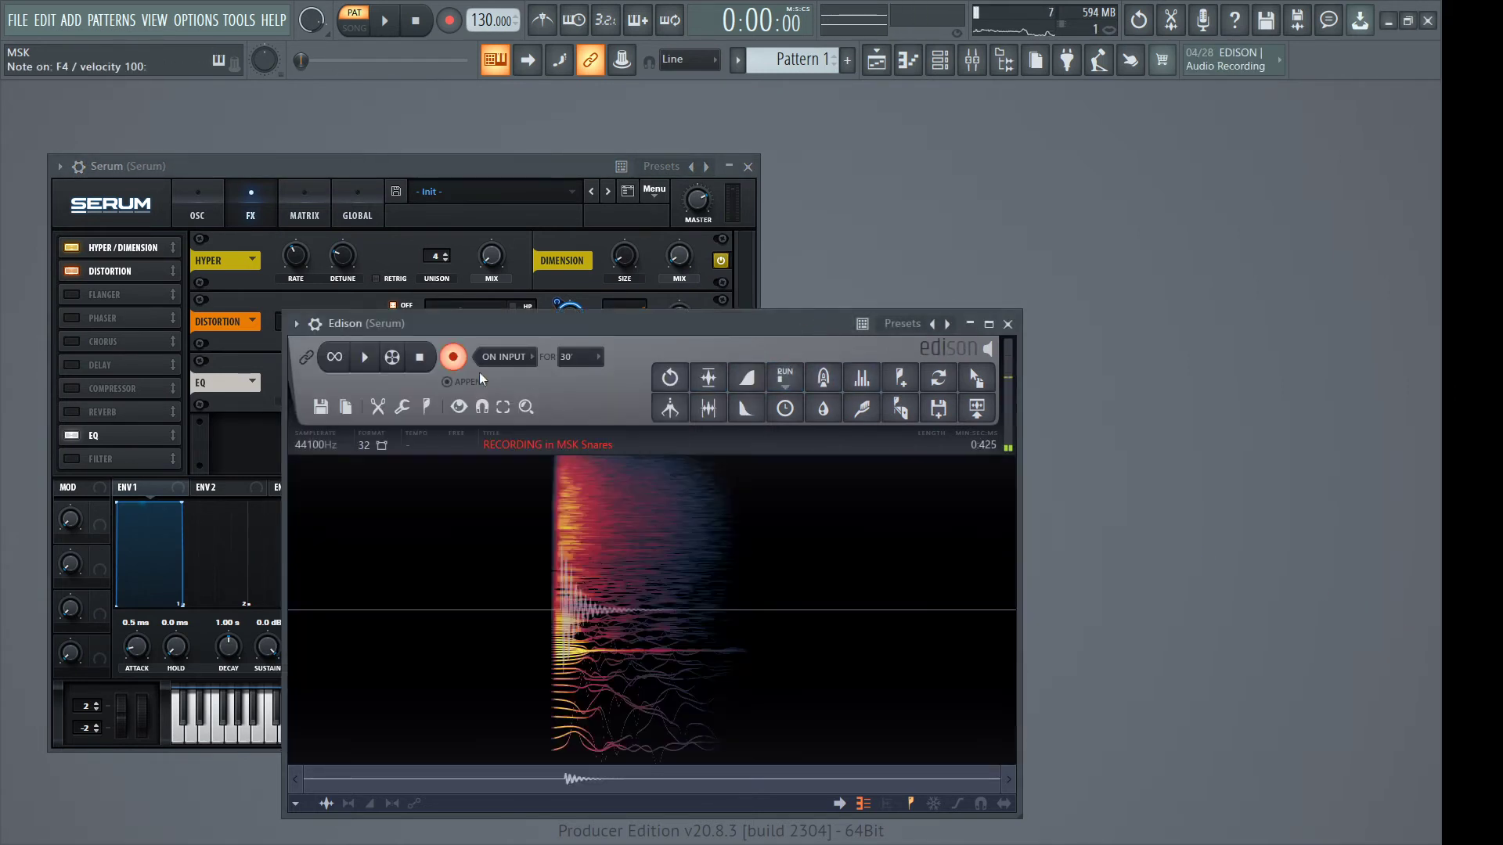
pyautogui.click(453, 361)
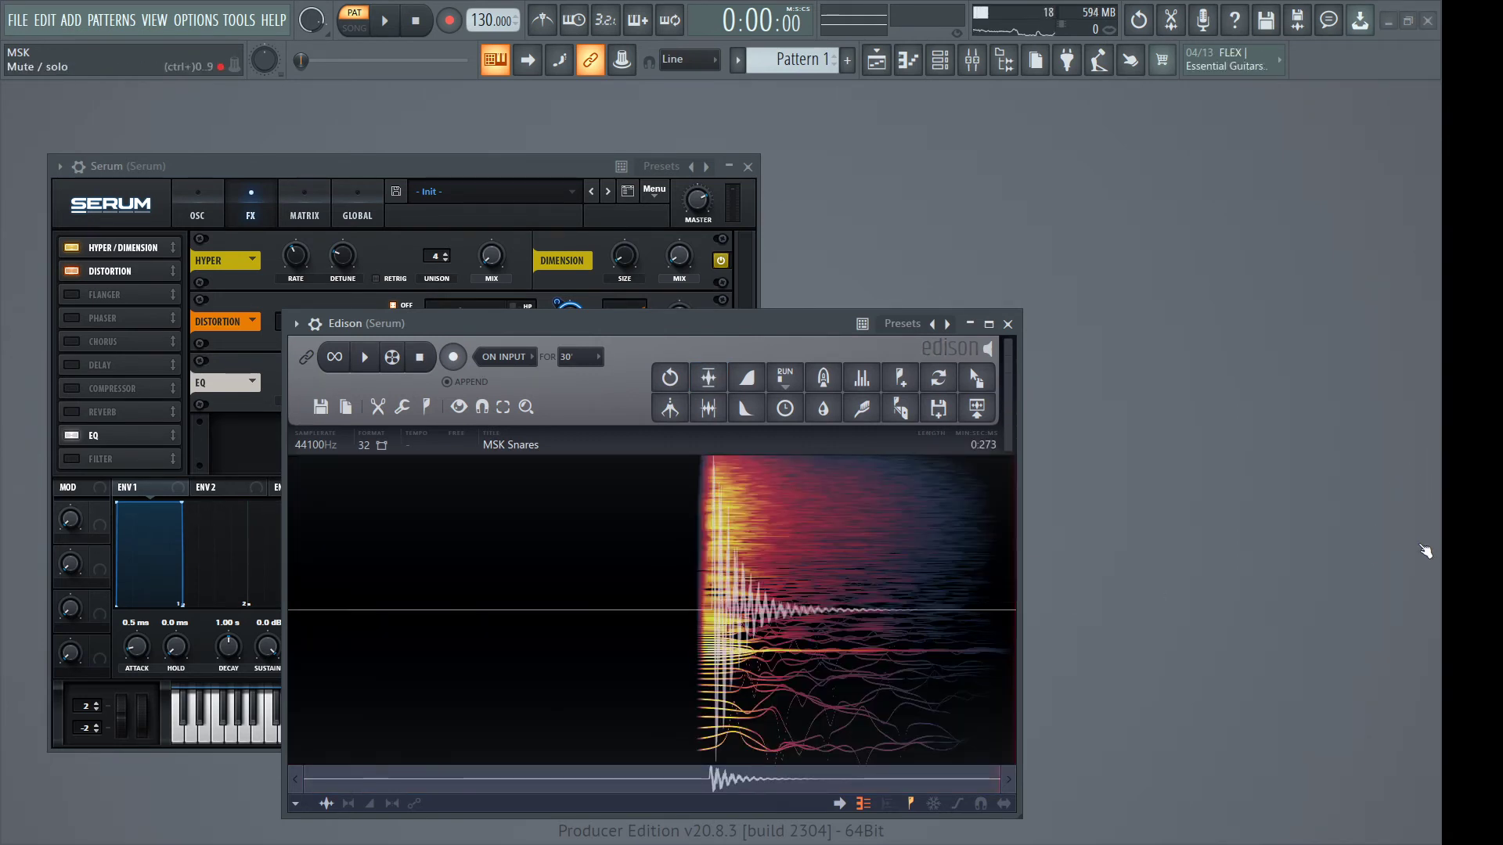
# Remove the silence before the hit so the recorded sample starts at its transient
pyautogui.moveTo(684, 599); pyautogui.dragTo(706, 618)
pyautogui.scroll(3, 697, 626)
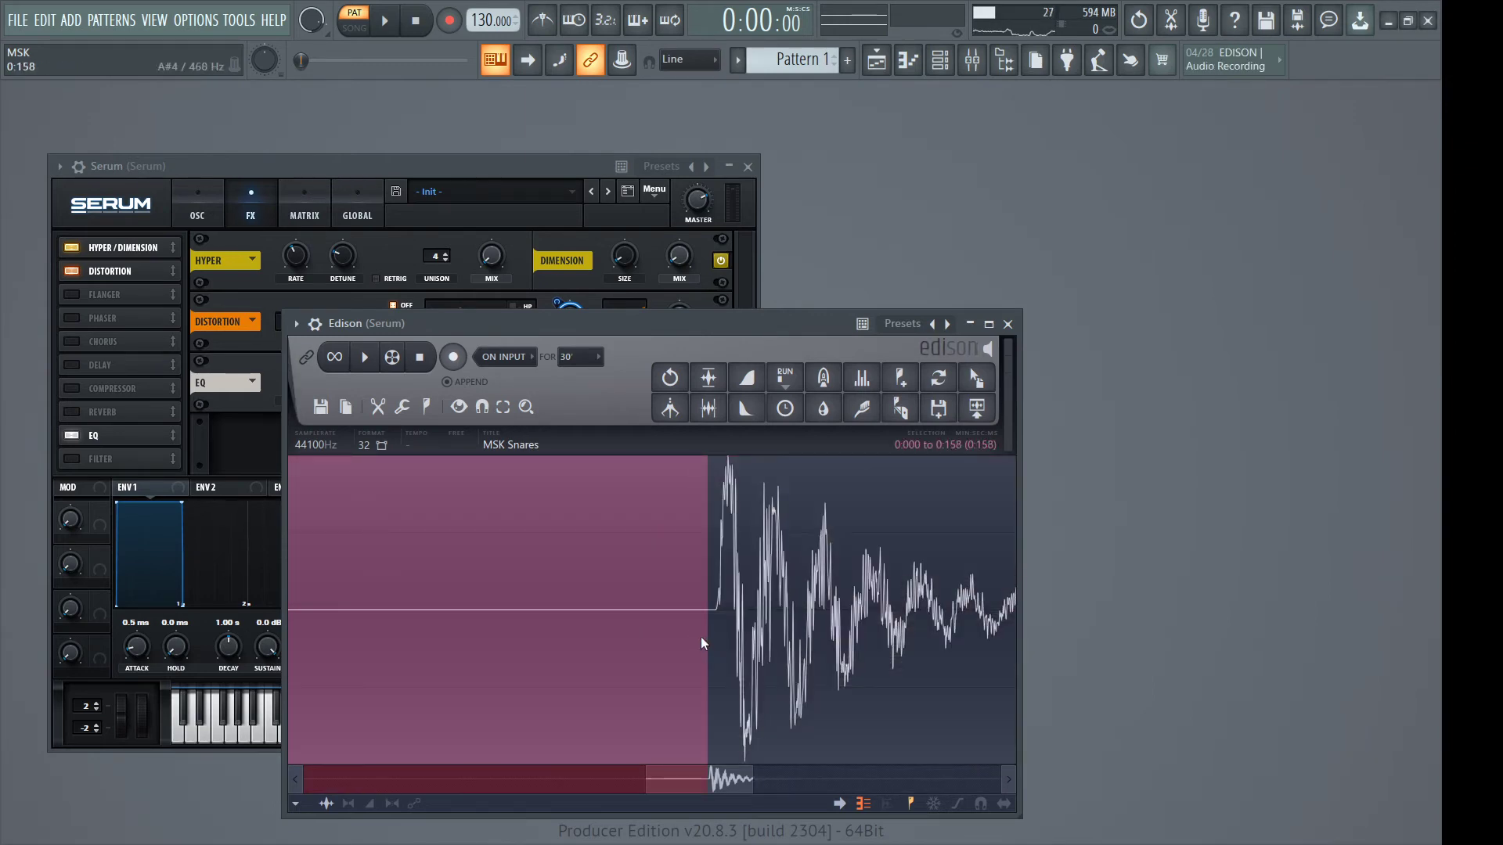
pyautogui.press('Delete')
pyautogui.scroll(-5, 690, 612)
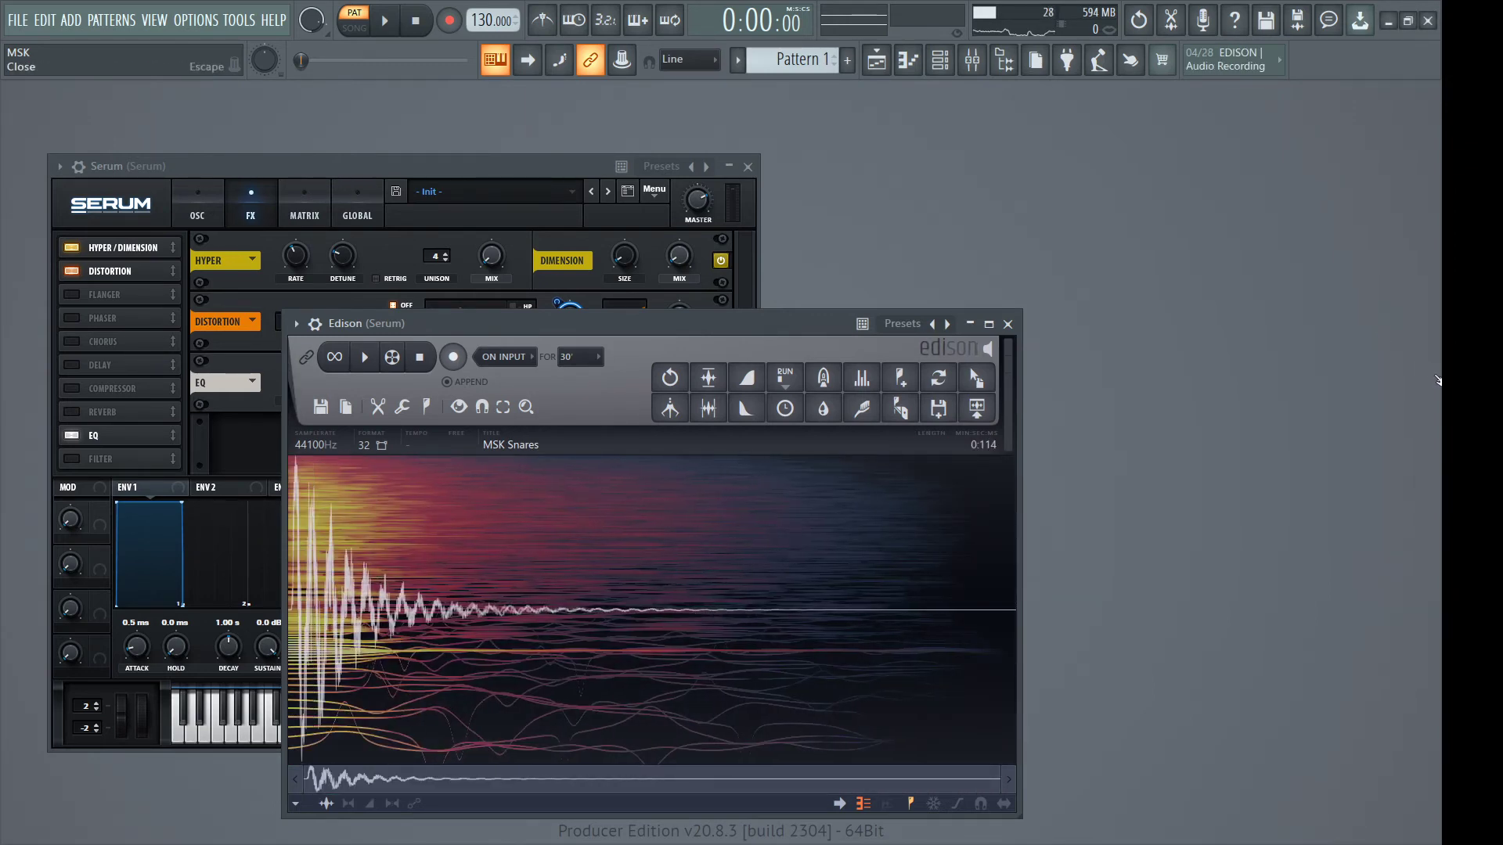
# Normalize the trimmed snare and set the sample format to 16-bit
pyautogui.click(361, 371)
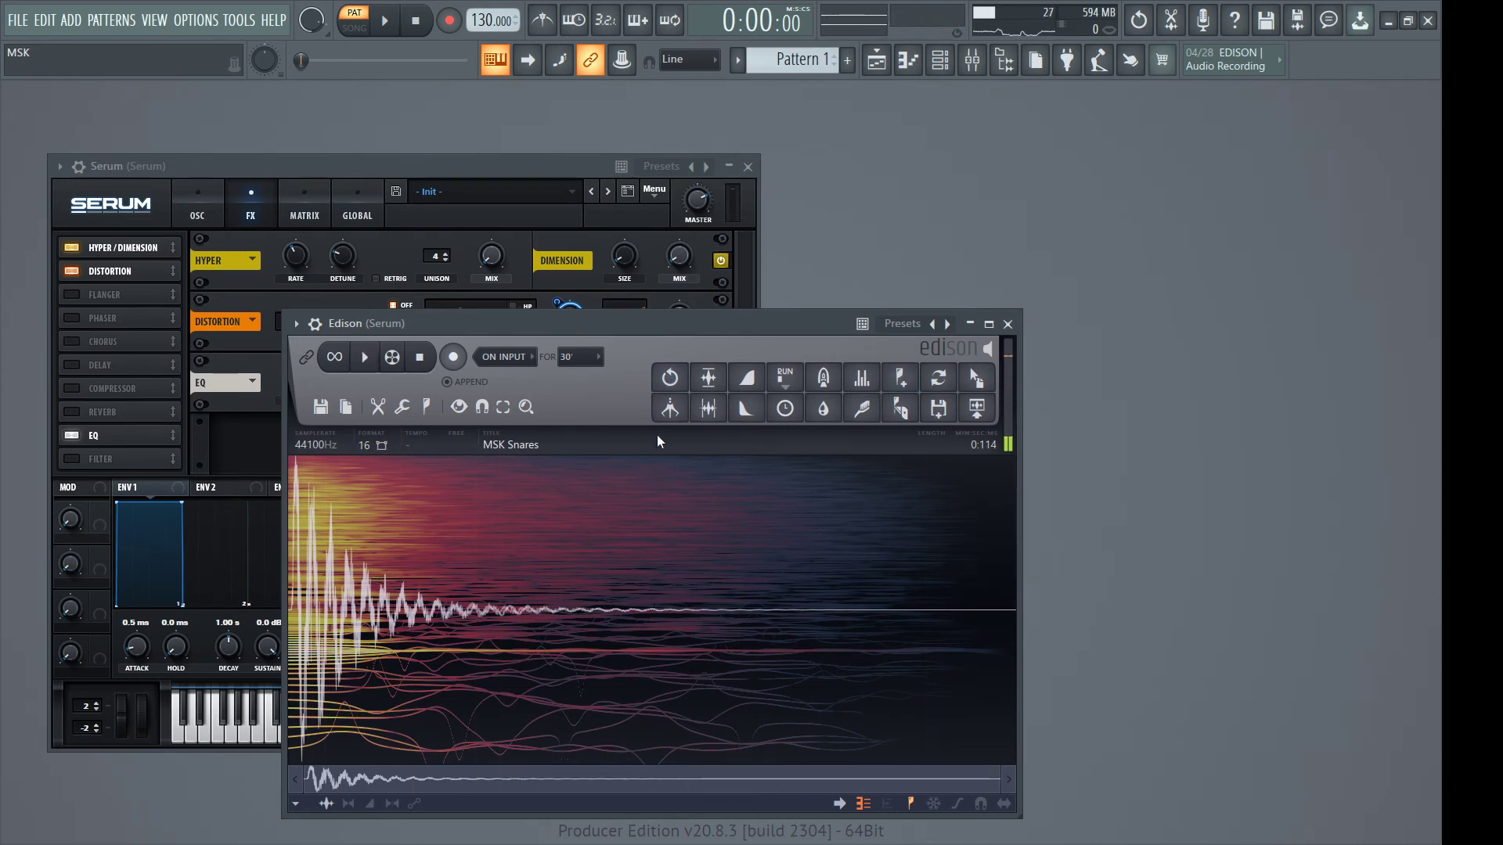
pyautogui.click(708, 377)
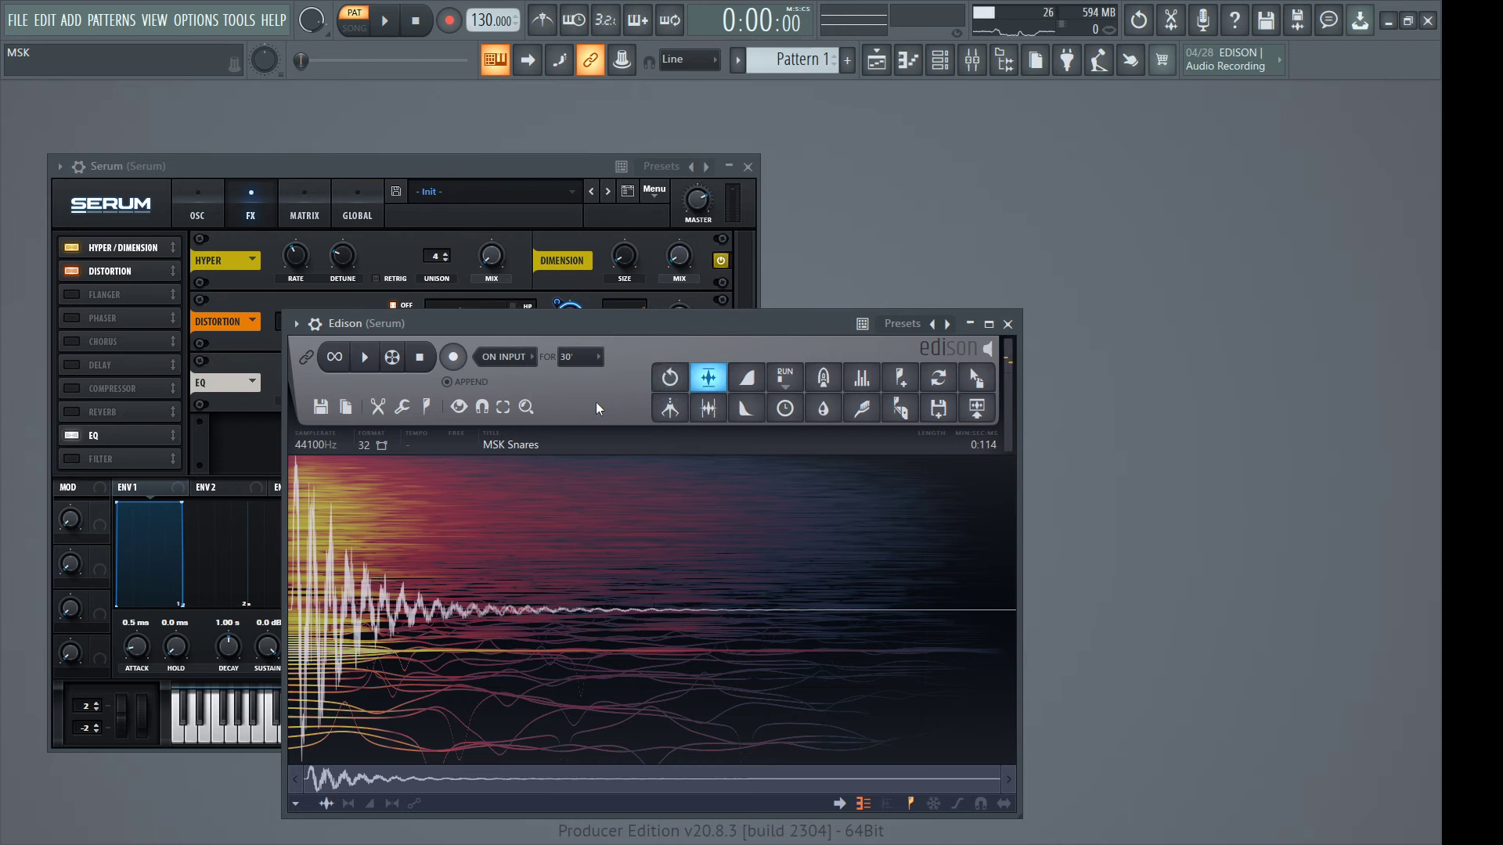
pyautogui.click(363, 443)
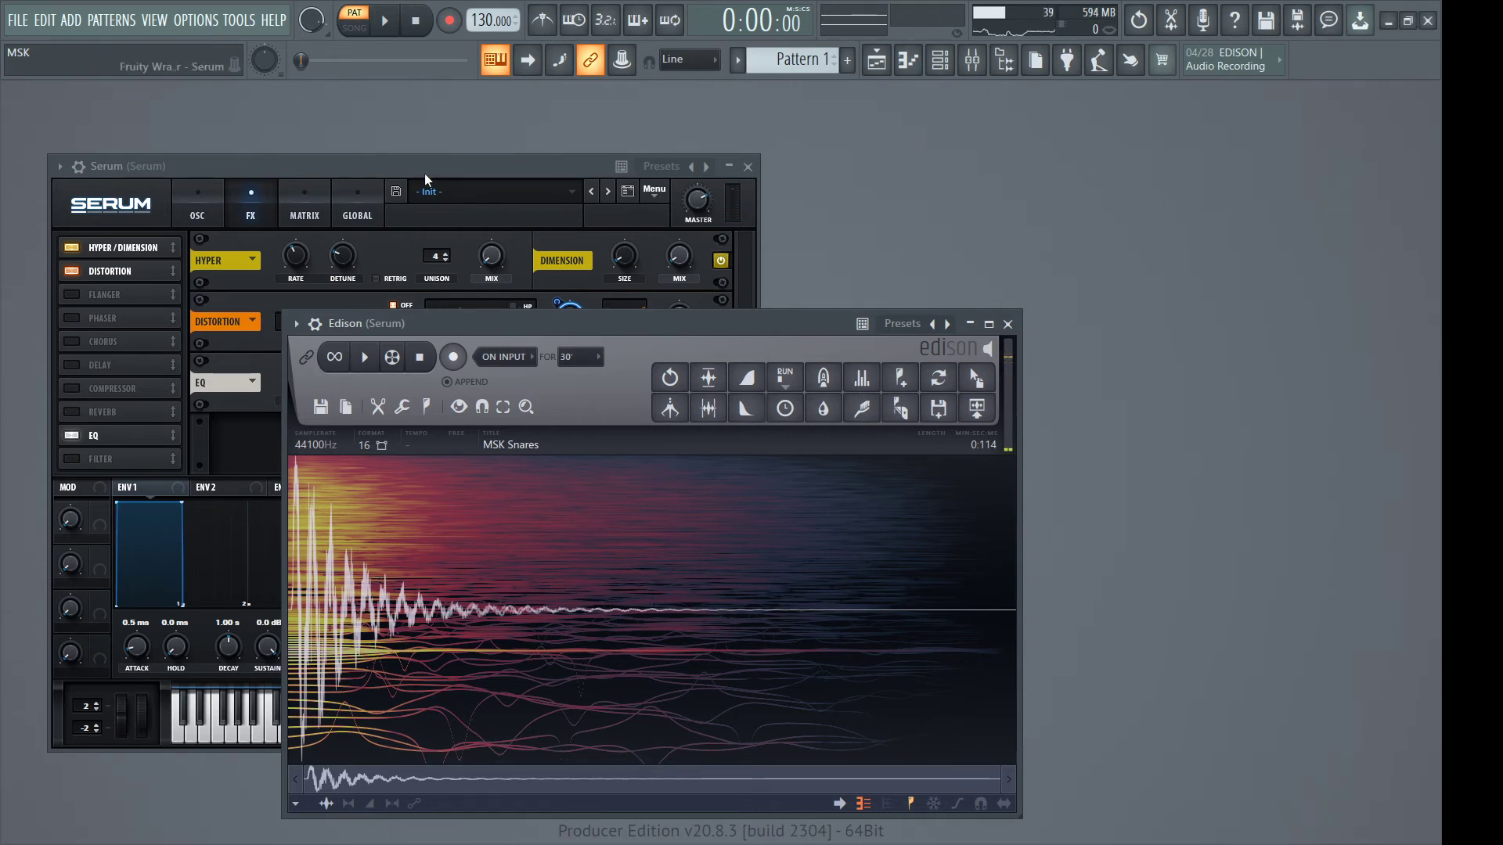
# Route Serum to mixer track 6 and spread the Serum and Edison windows apart
pyautogui.click(79, 167)
pyautogui.scroll(1, 693, 196)
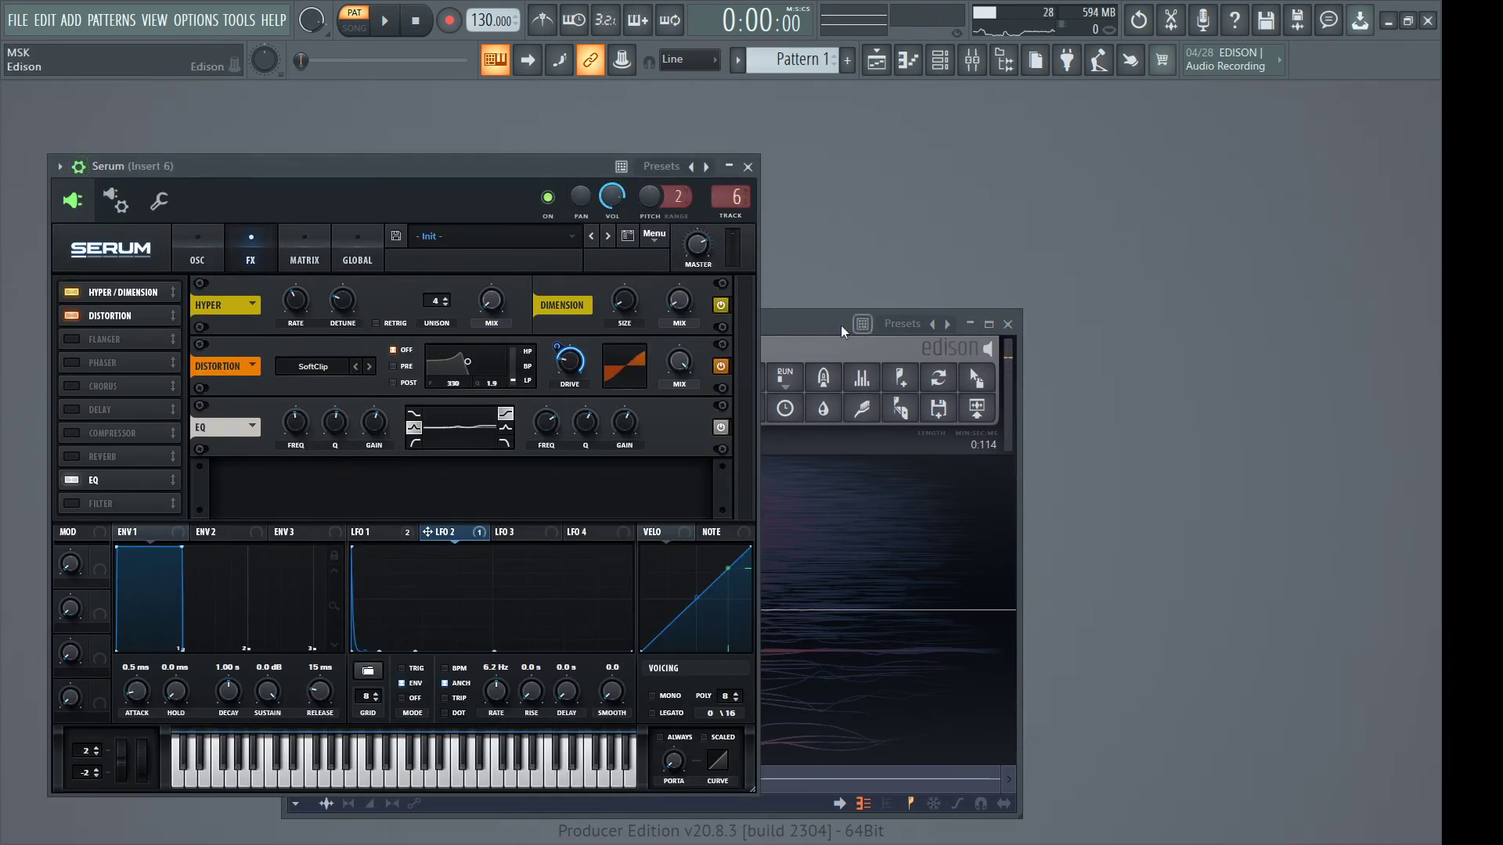
pyautogui.moveTo(841, 326); pyautogui.dragTo(1217, 148)
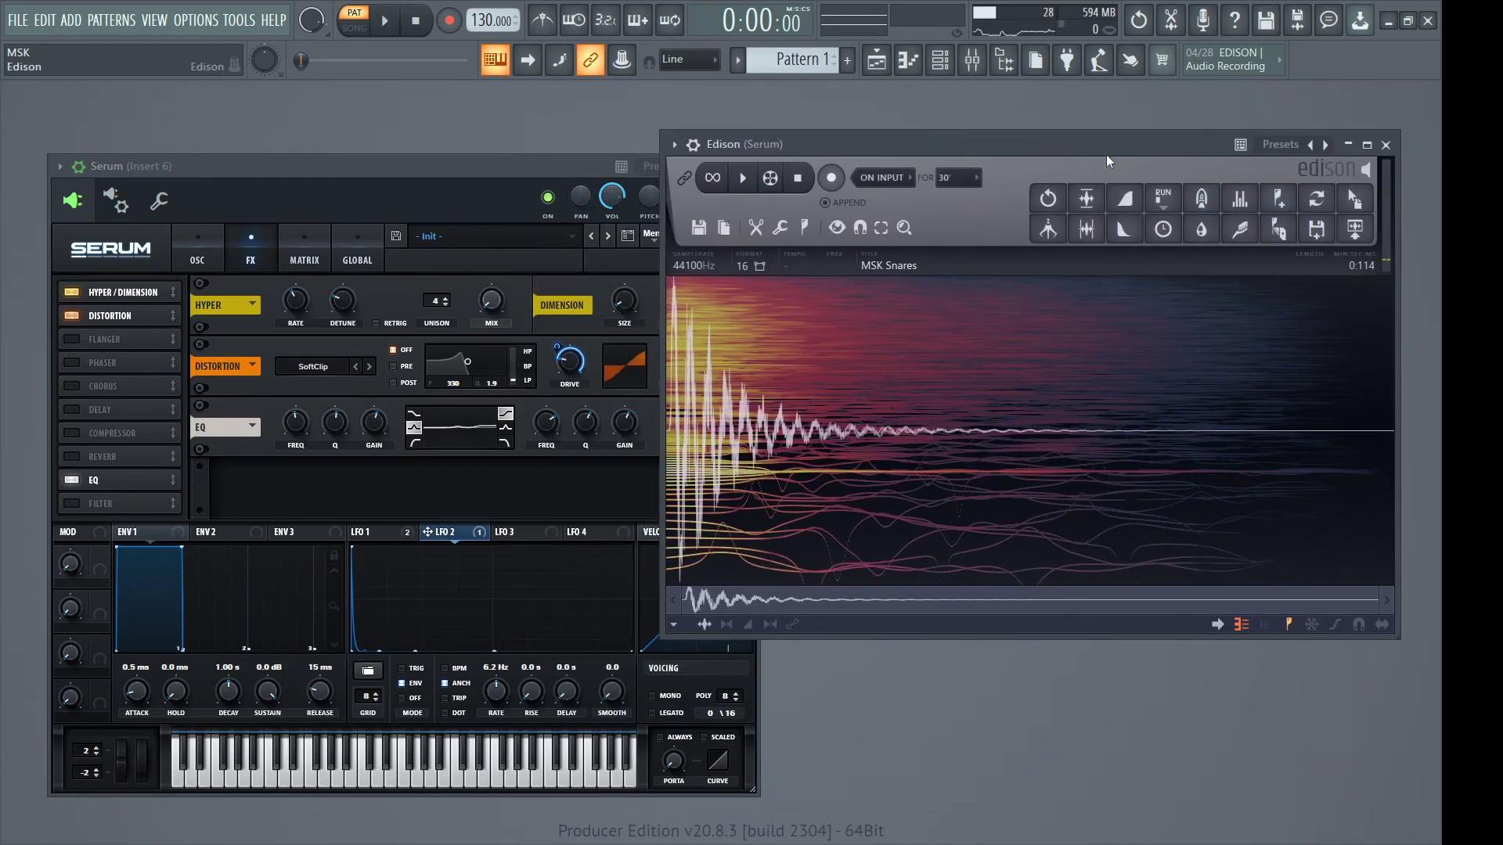
pyautogui.moveTo(1106, 153); pyautogui.dragTo(1138, 181)
pyautogui.moveTo(444, 171); pyautogui.dragTo(426, 148)
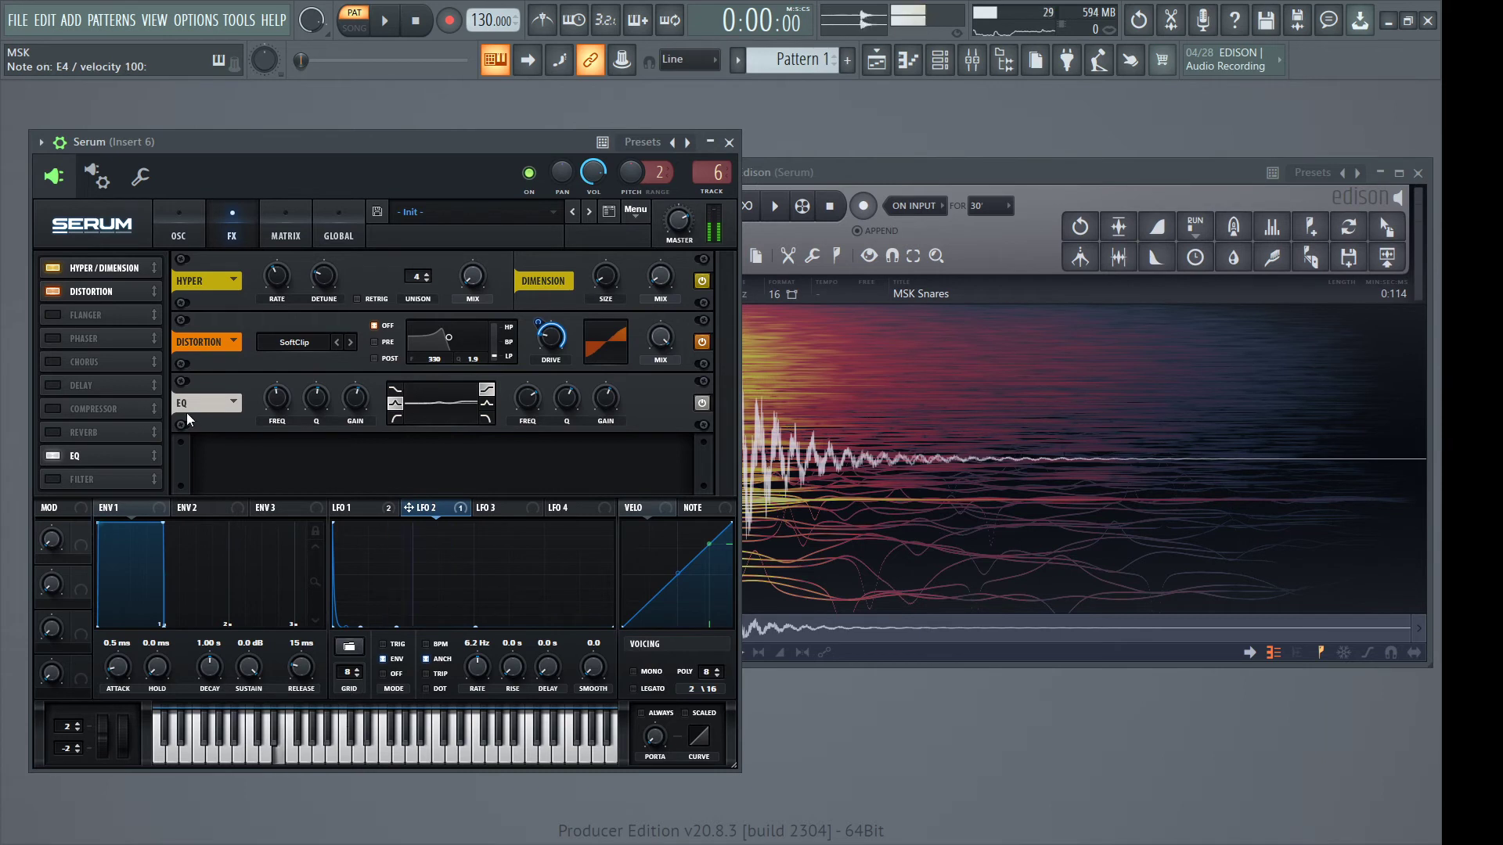
# Try to record a new Serum snare hit in the existing, cleared Edison
pyautogui.click(784, 186)
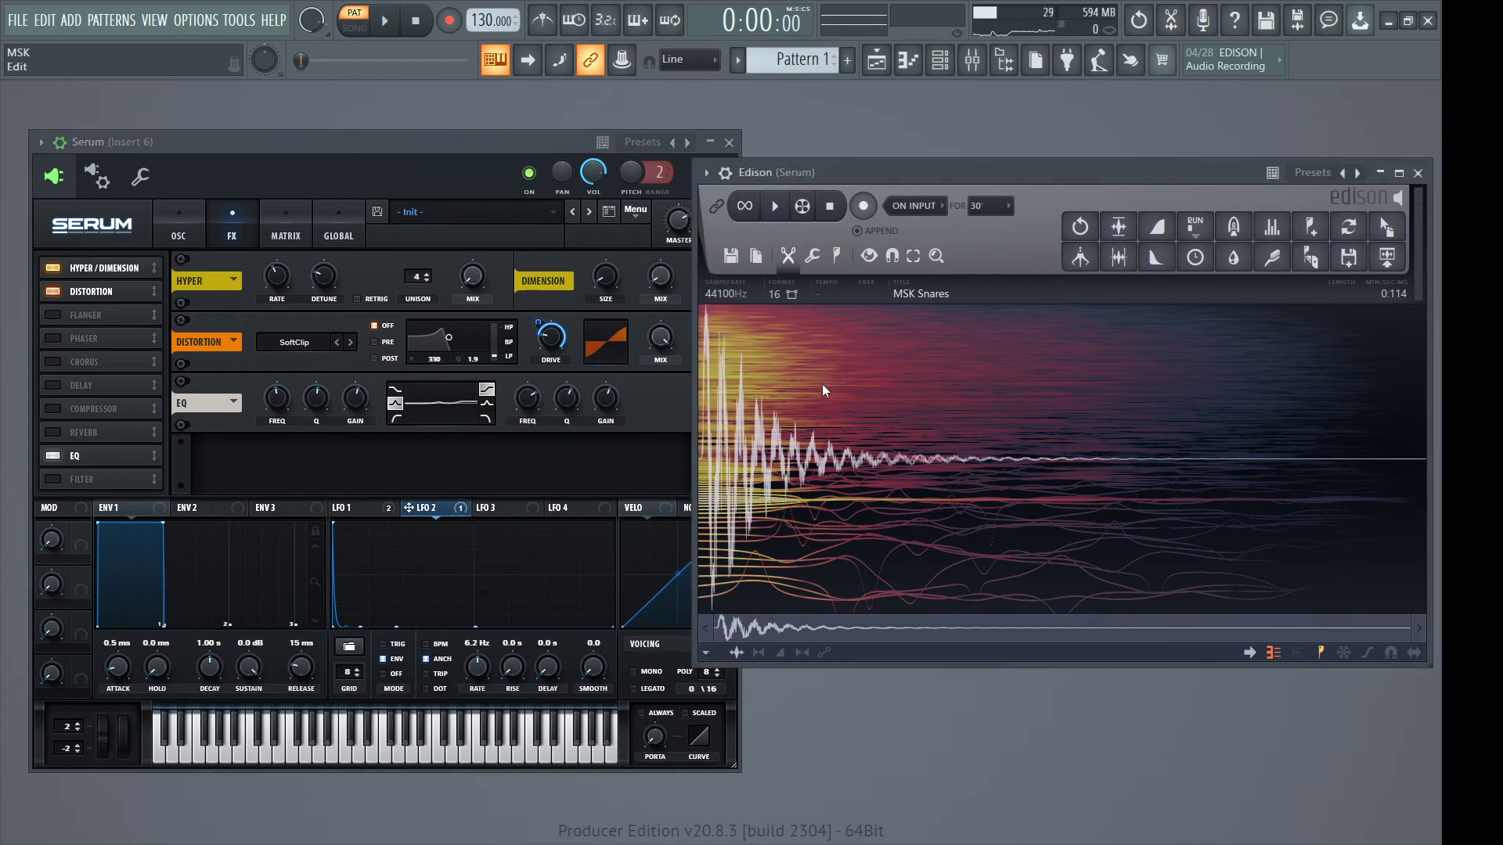
pyautogui.click(864, 206)
pyautogui.click(423, 141)
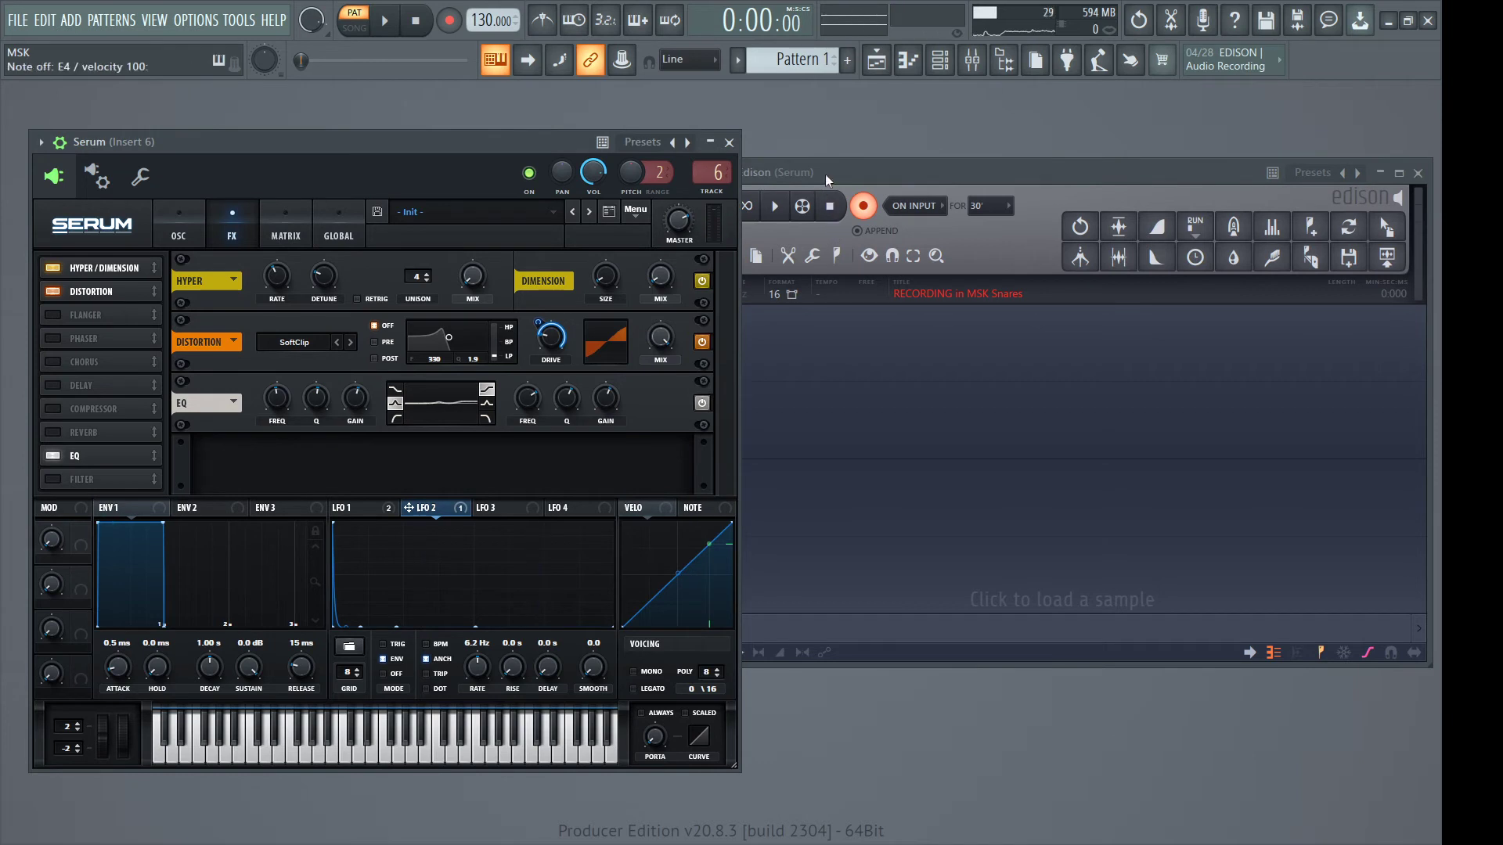
pyautogui.click(825, 207)
pyautogui.click(1240, 562)
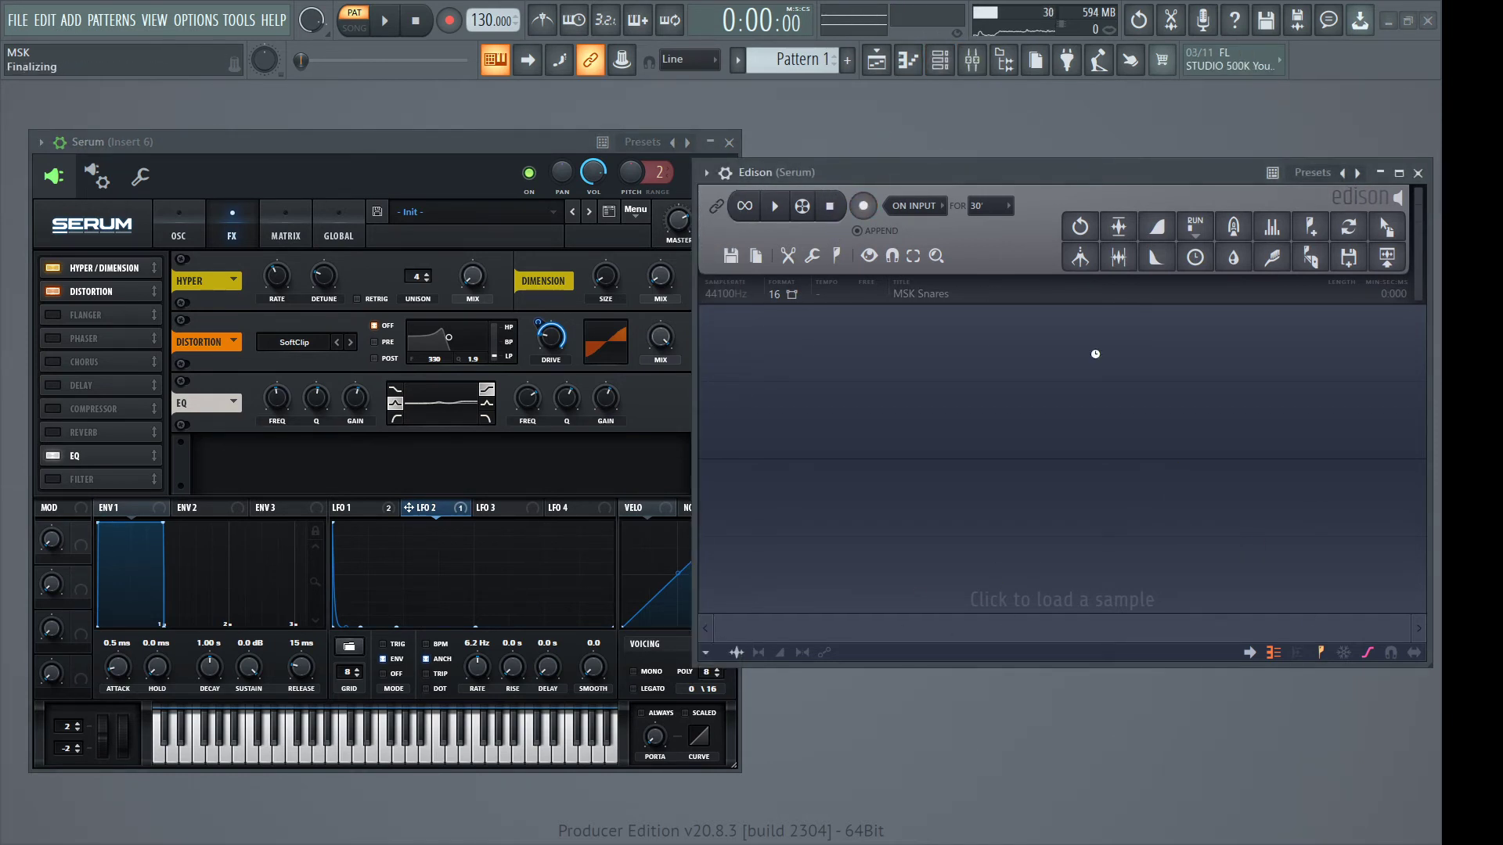
# Open a new Edison on mixer insert 6 and close the previous Edison
pyautogui.hotkey('ctrl', 'e')
pyautogui.click(1417, 173)
pyautogui.moveTo(419, 224); pyautogui.dragTo(902, 186)
# Record a Serum snare hit on E4 in the insert 6 Edison and normalize the recording
pyautogui.click(546, 141)
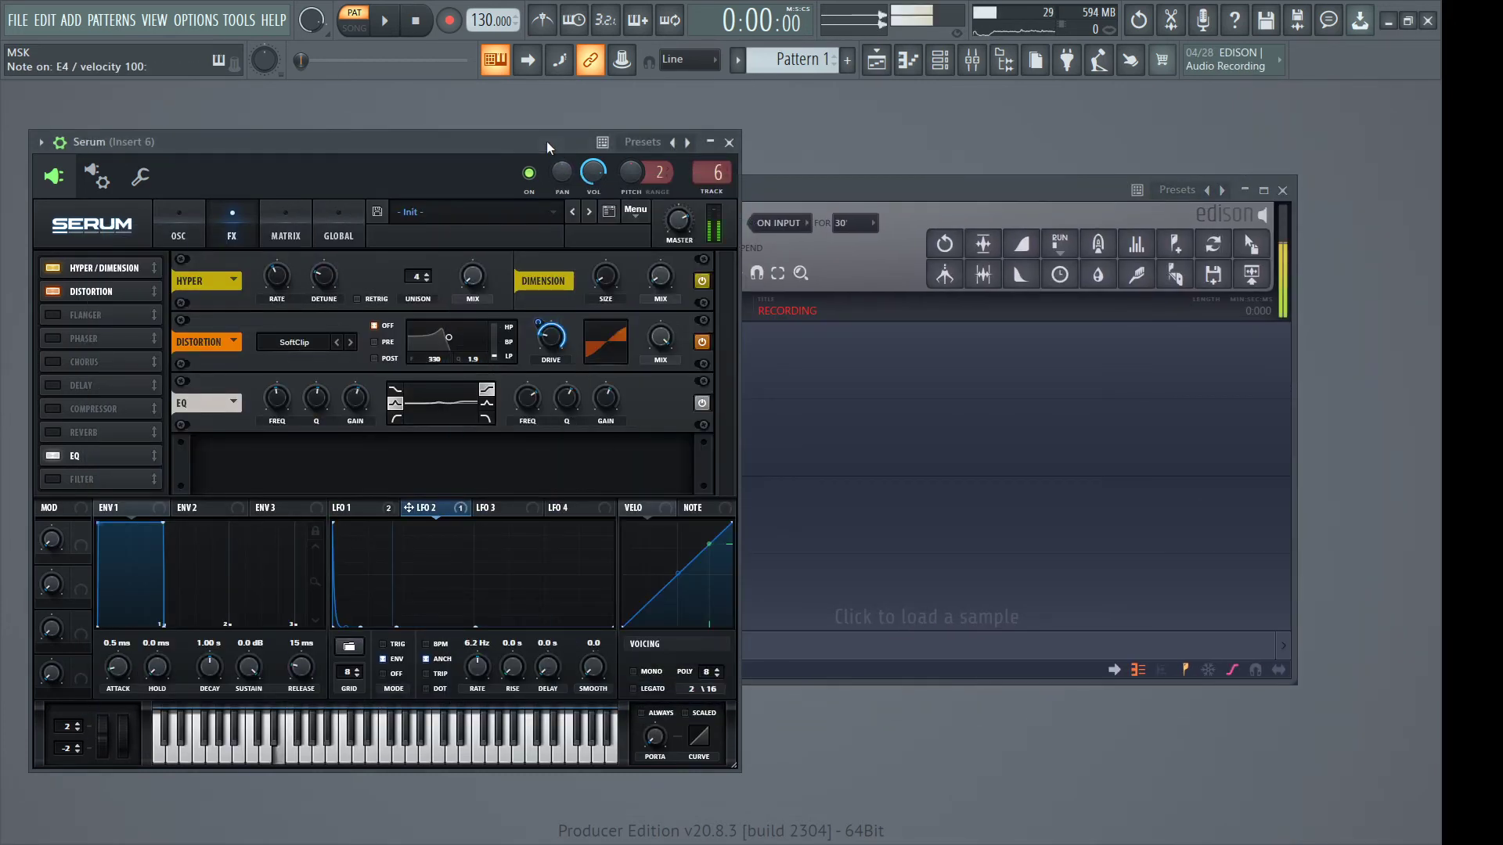
pyautogui.moveTo(743, 199); pyautogui.dragTo(733, 208)
pyautogui.click(717, 231)
pyautogui.click(973, 251)
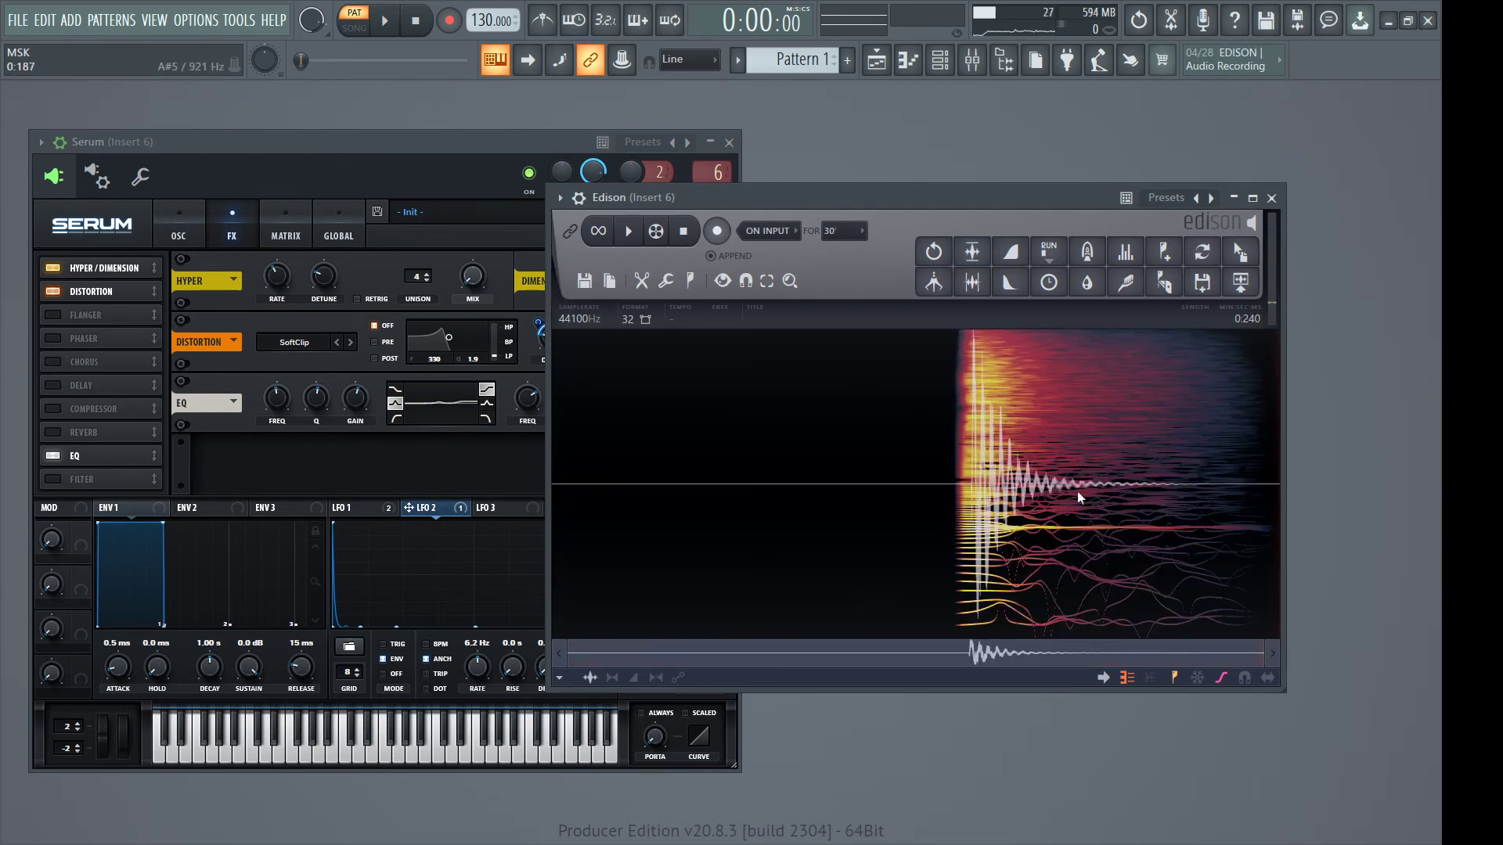
# Delete the silence before the snare hit and prepare the result as a 16-bit sample titled MSK Snares
pyautogui.moveTo(943, 483); pyautogui.dragTo(552, 516)
pyautogui.scroll(4, 970, 531)
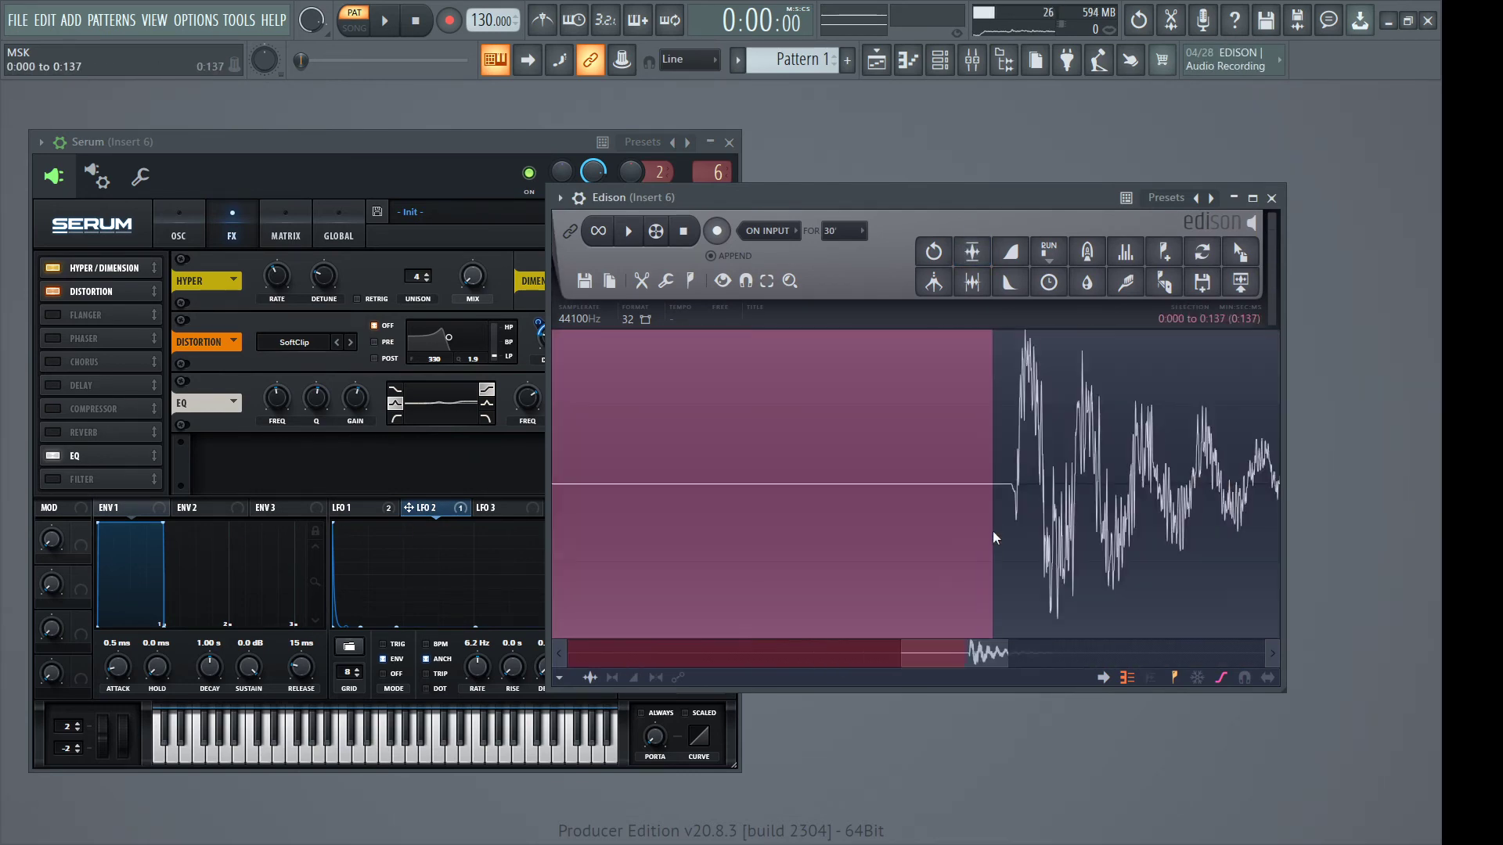
pyautogui.moveTo(993, 530); pyautogui.dragTo(1007, 542)
pyautogui.press('Delete')
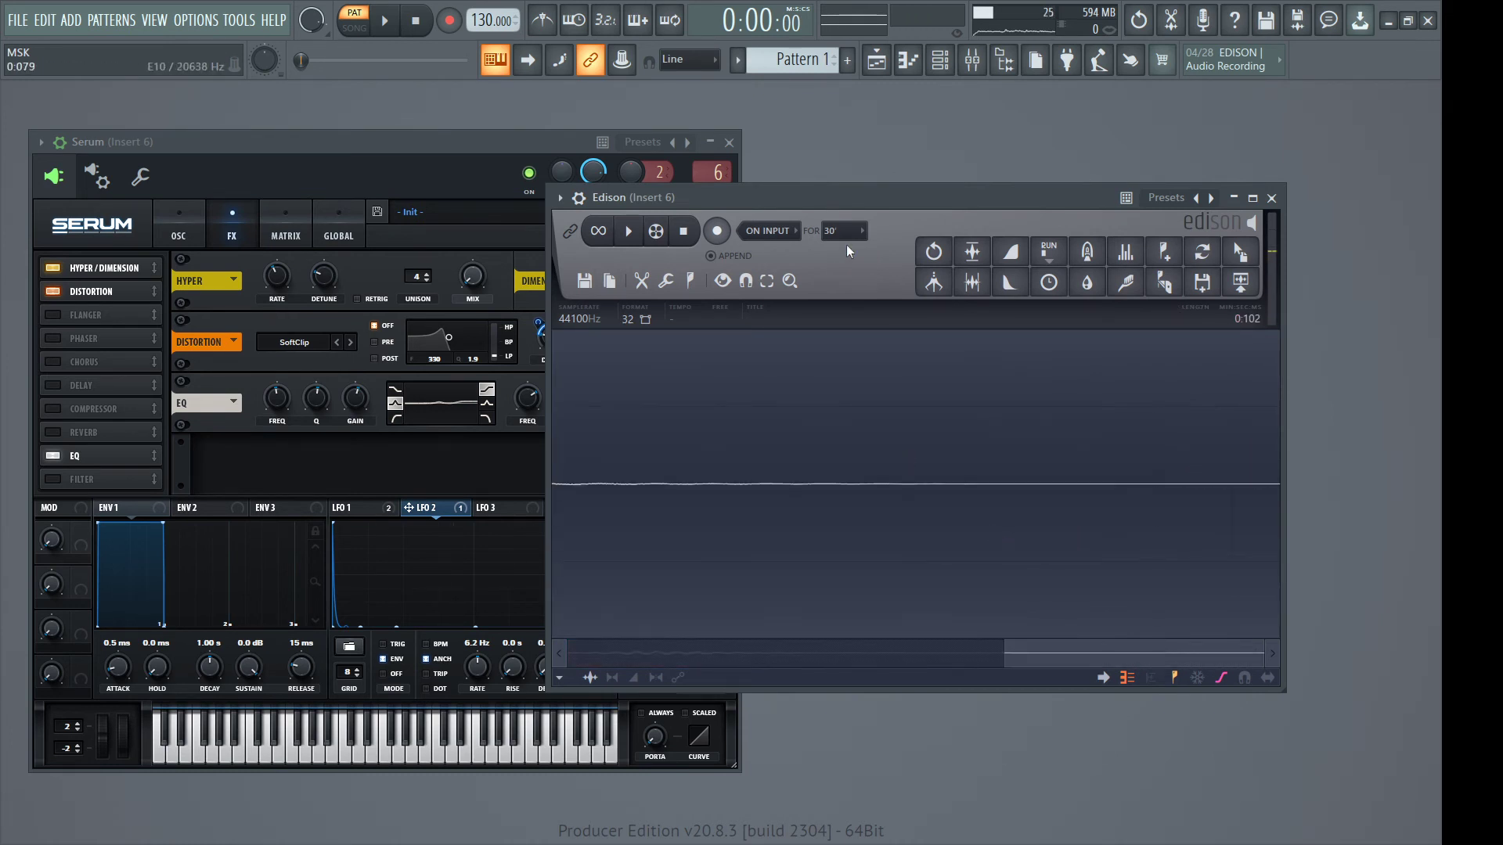
pyautogui.click(931, 250)
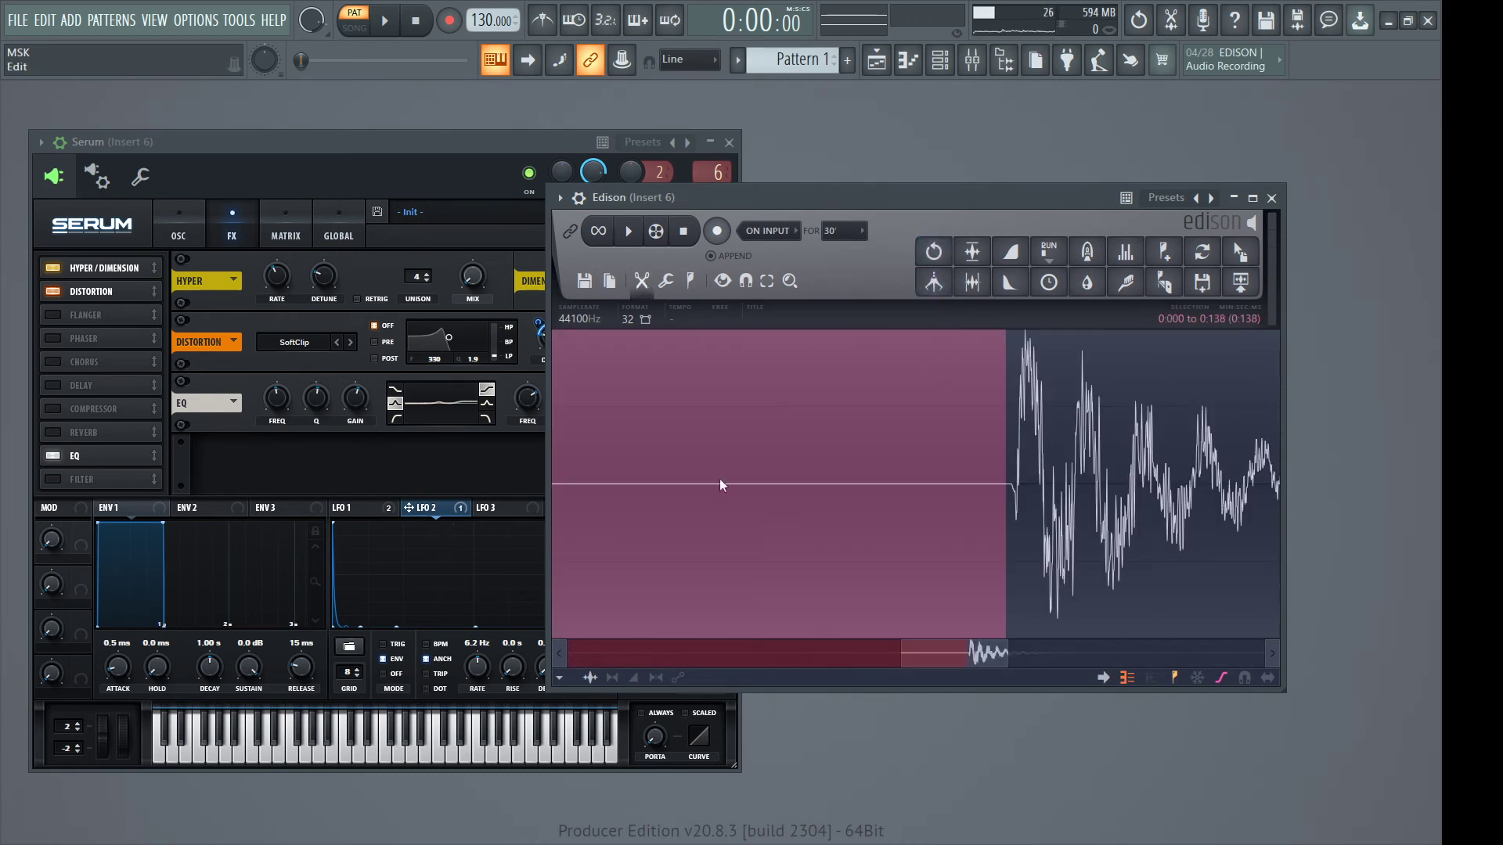
pyautogui.press('Delete')
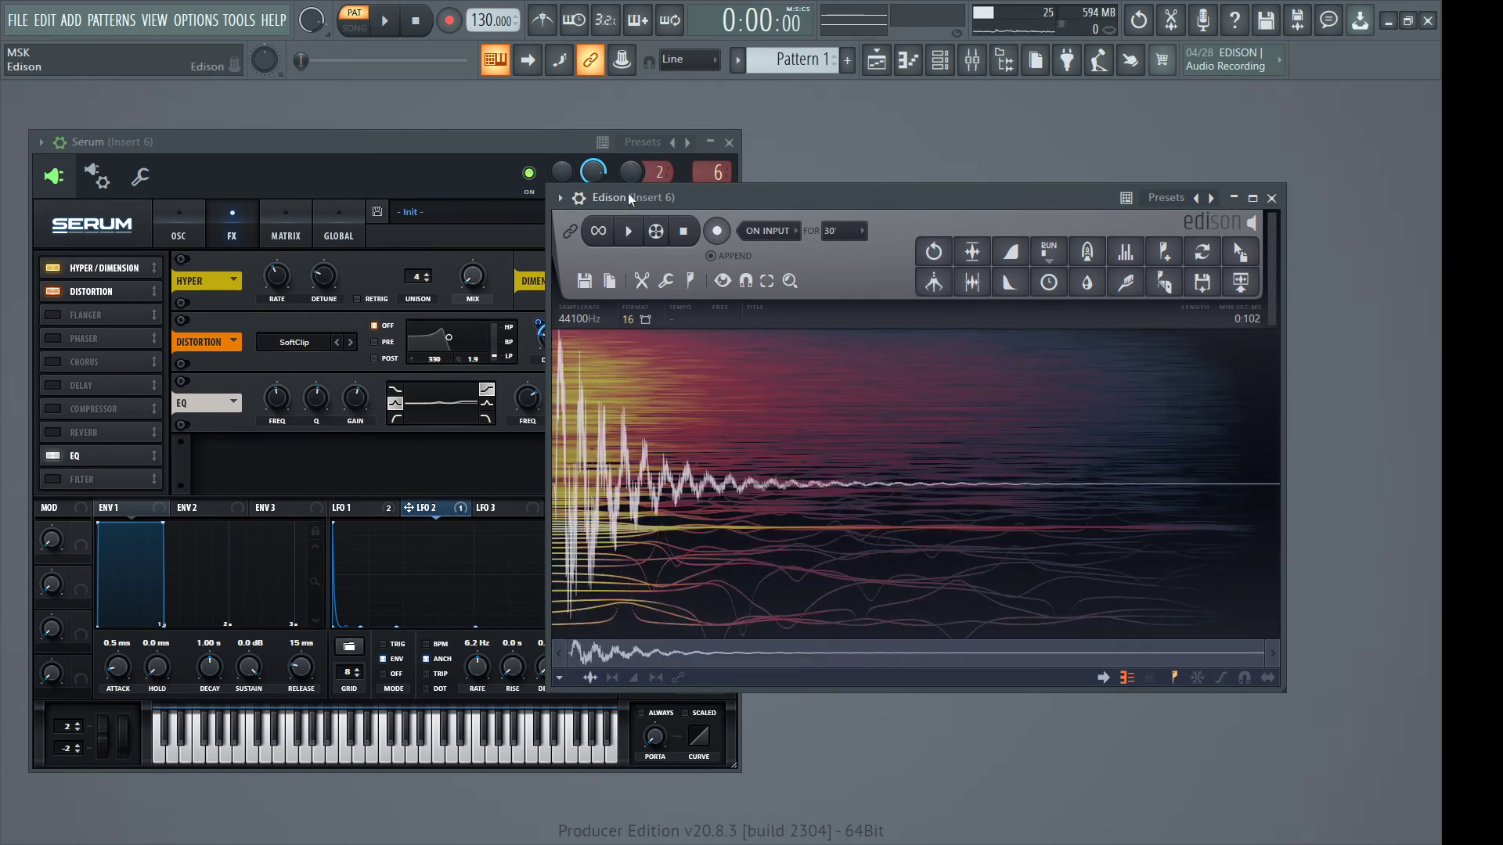
pyautogui.moveTo(630, 199); pyautogui.dragTo(625, 213)
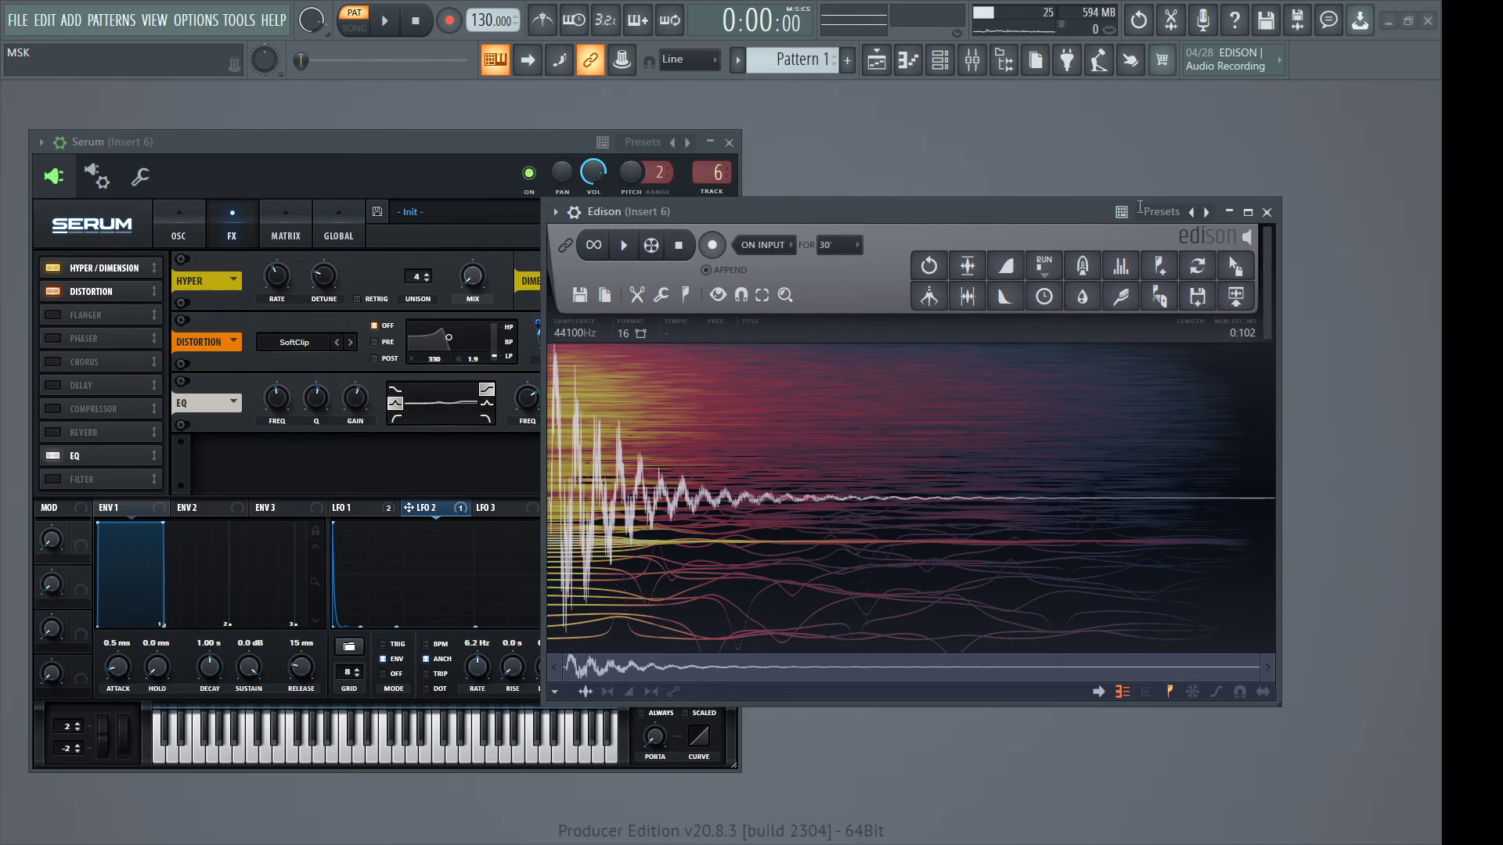
pyautogui.click(638, 247)
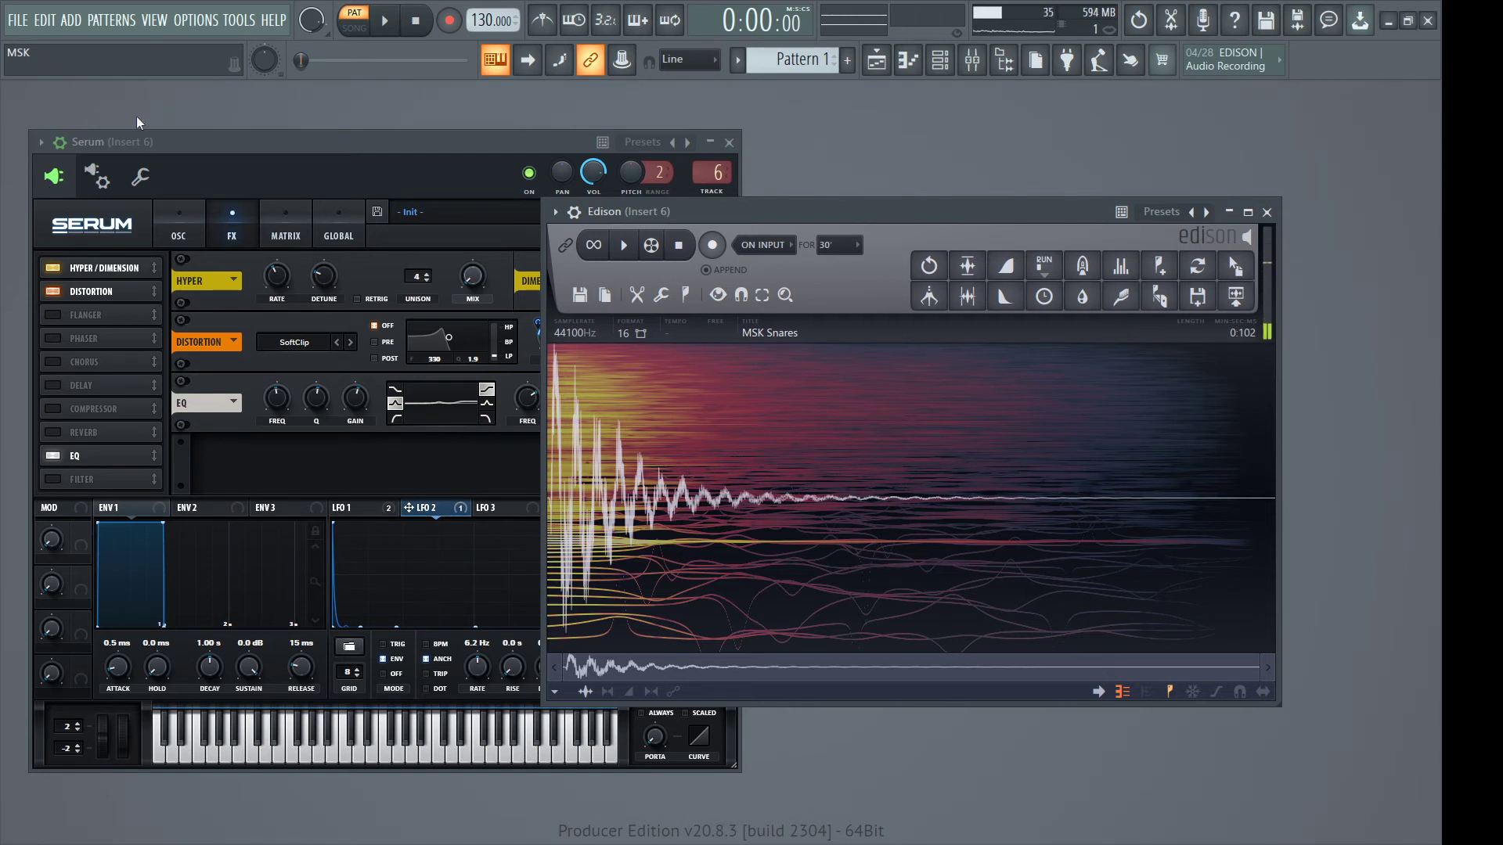
# Audition the Serum snare and load RC-20 Retro Color with the Vinyl 1 preset on mixer insert 6
pyautogui.click(433, 766)
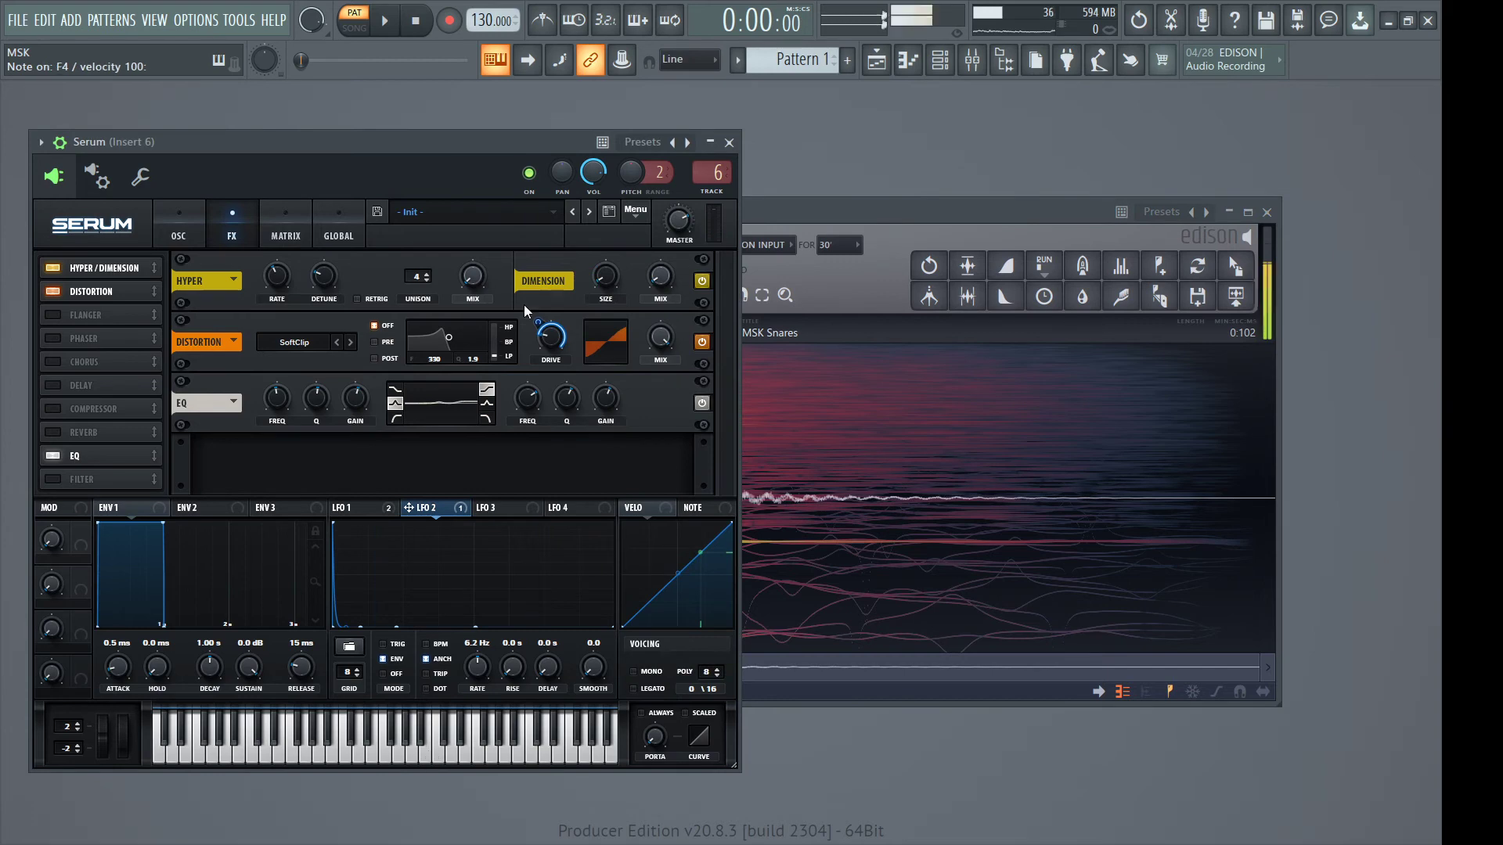
pyautogui.moveTo(790, 223); pyautogui.dragTo(903, 207)
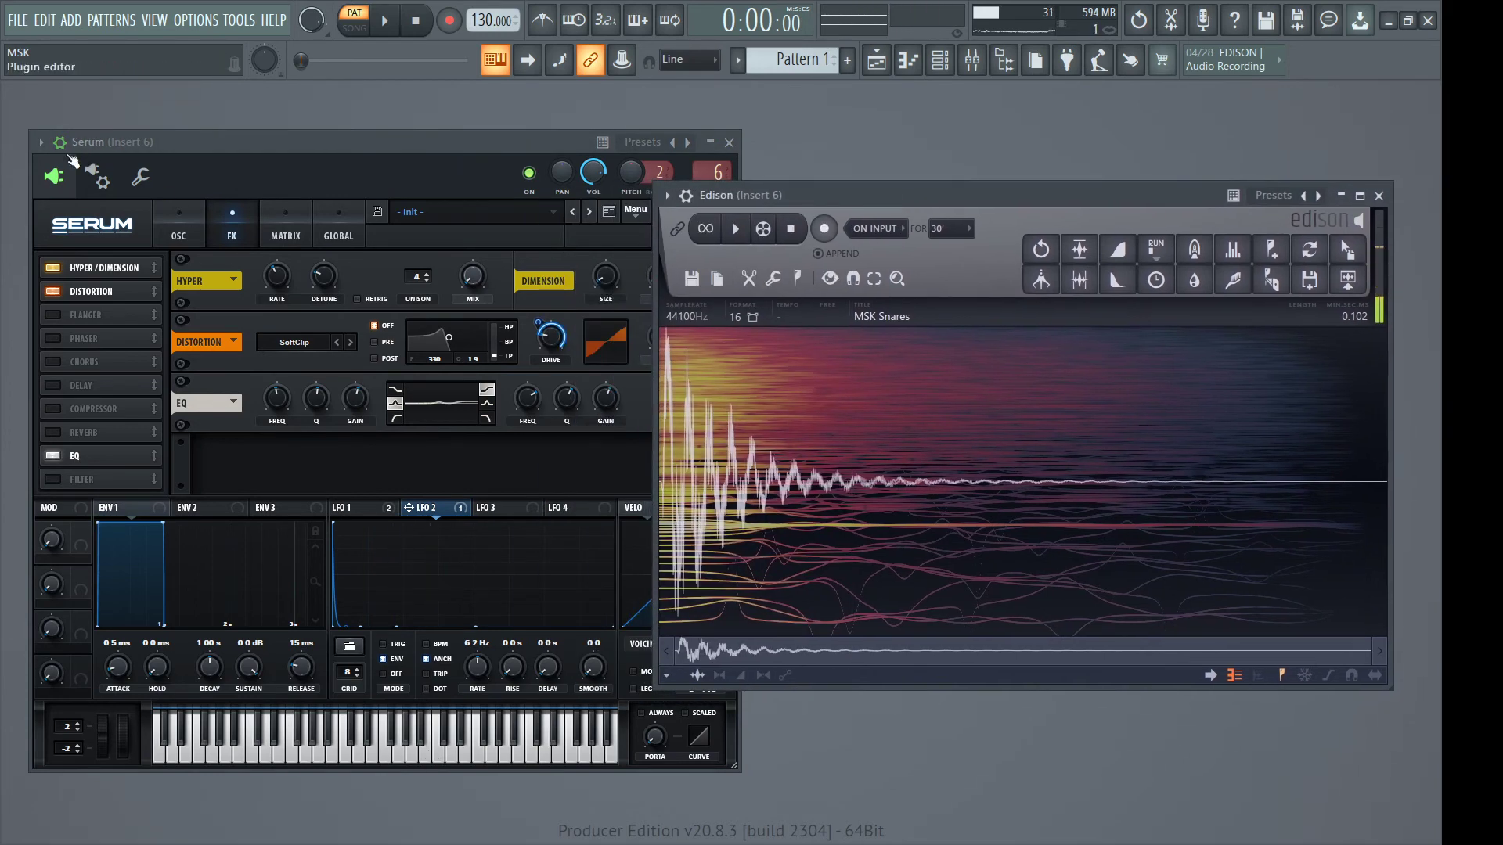
pyautogui.click(60, 141)
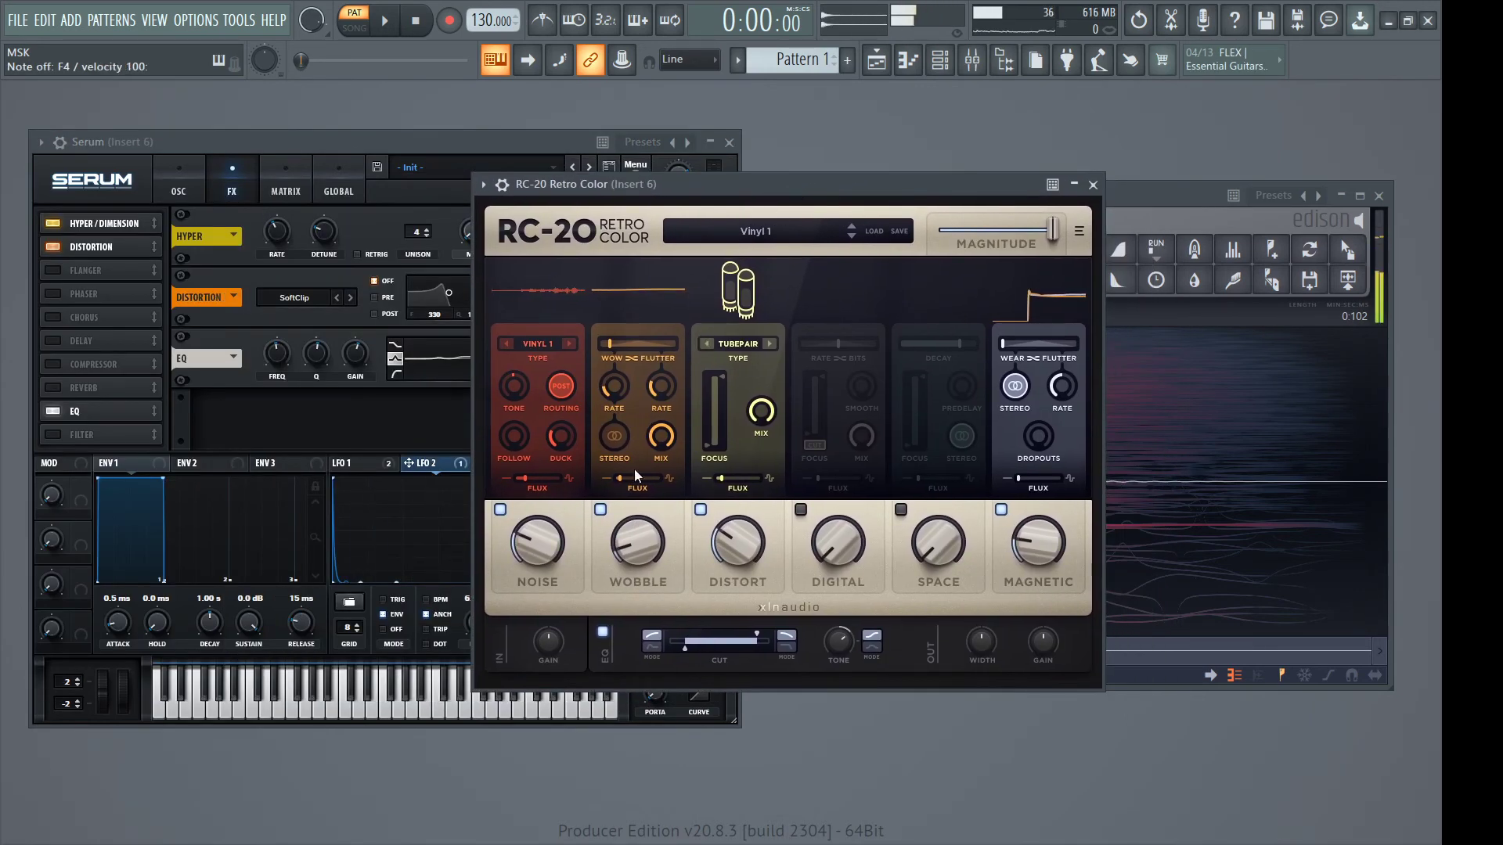
# Turn off RC-20's Wobble module and increase the Distort amount
pyautogui.click(600, 510)
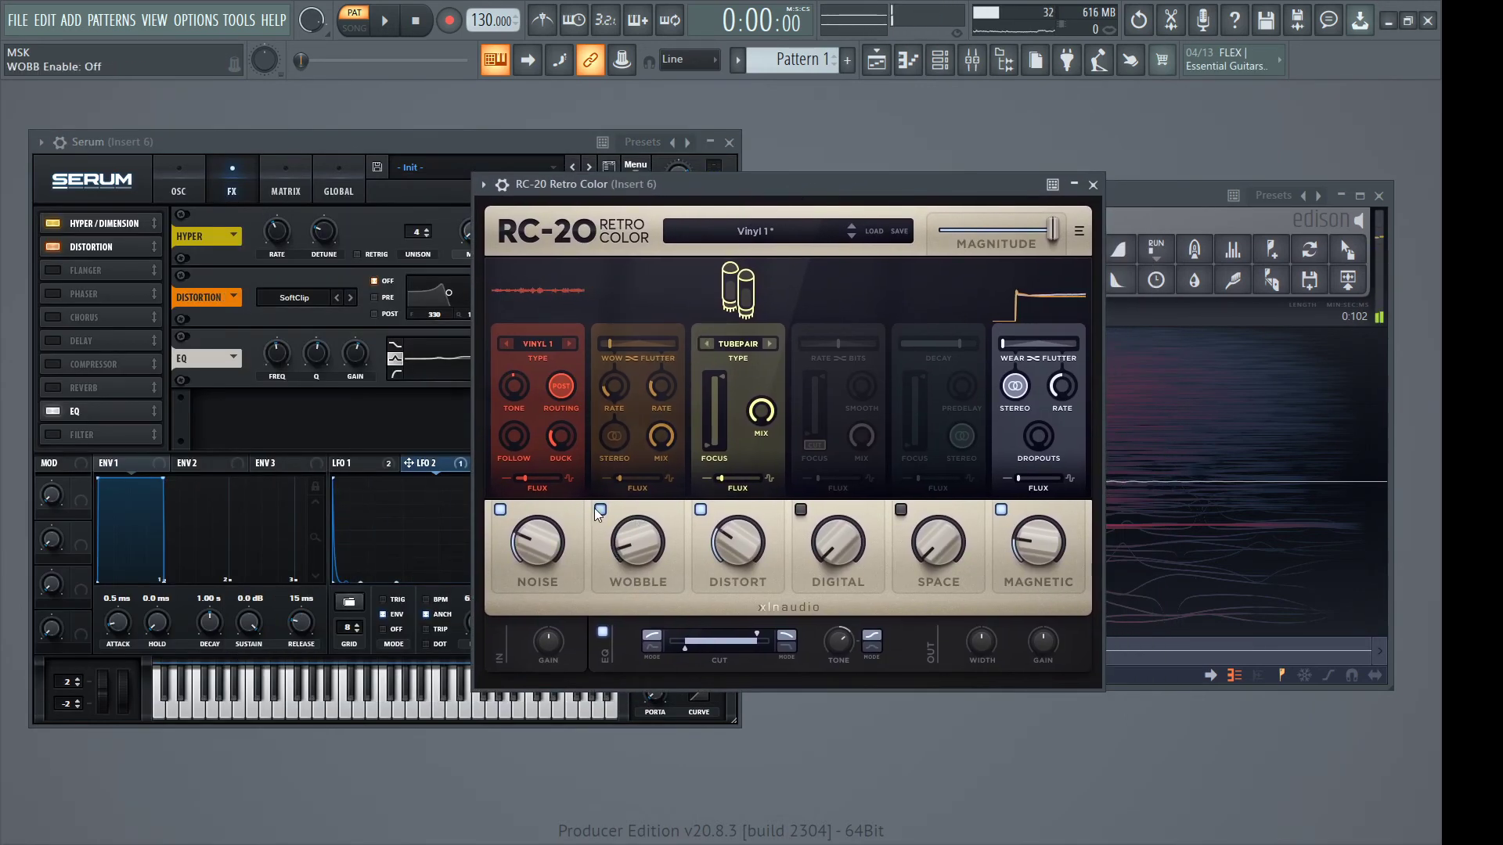
pyautogui.moveTo(737, 544); pyautogui.dragTo(737, 513)
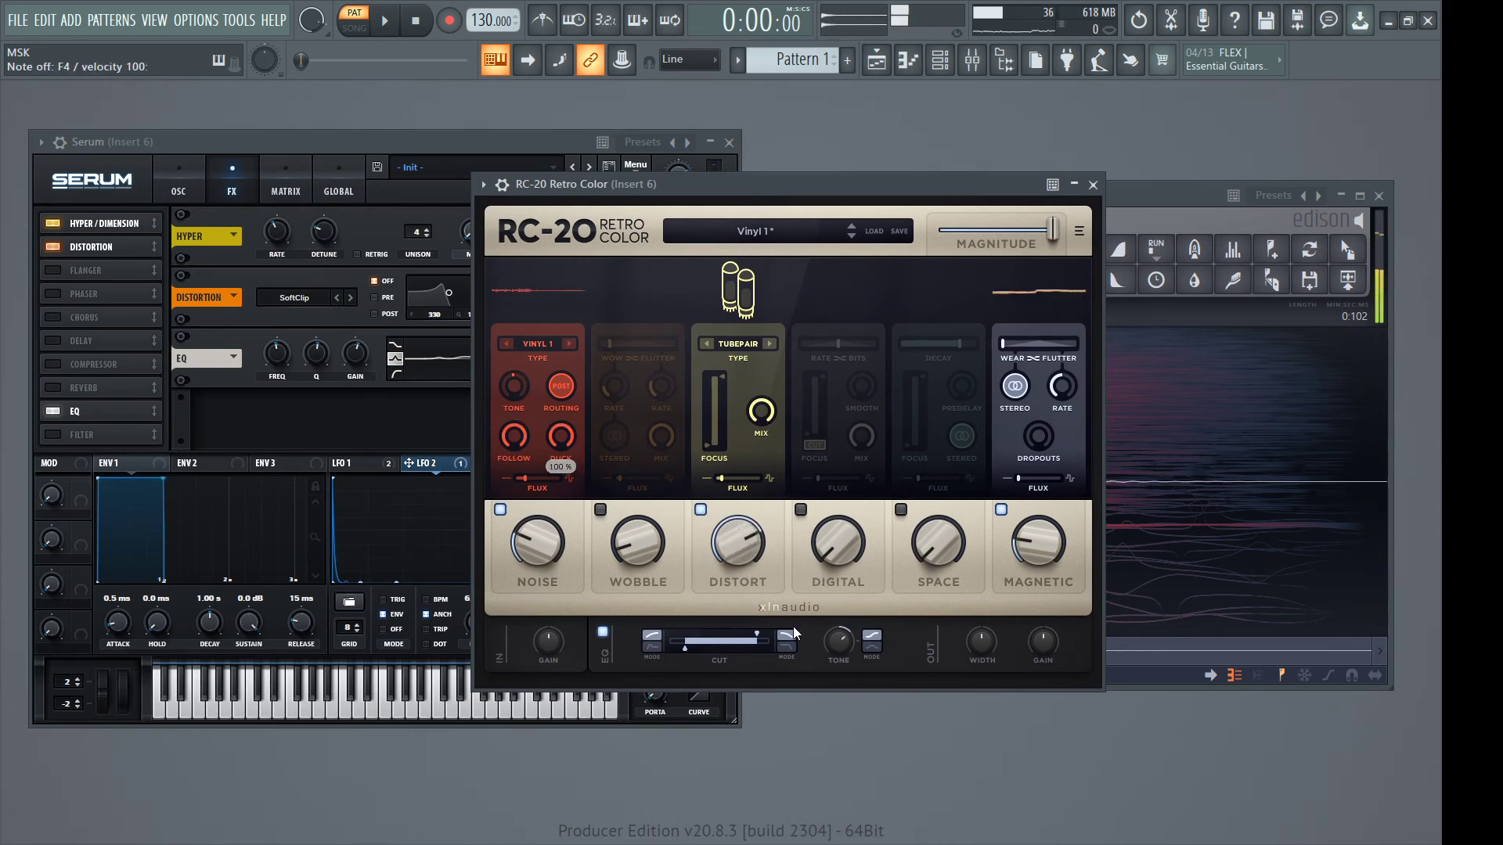
# Enable RC-20's Digital module, raise its flux and set the Digital amount to 25 %
pyautogui.click(800, 509)
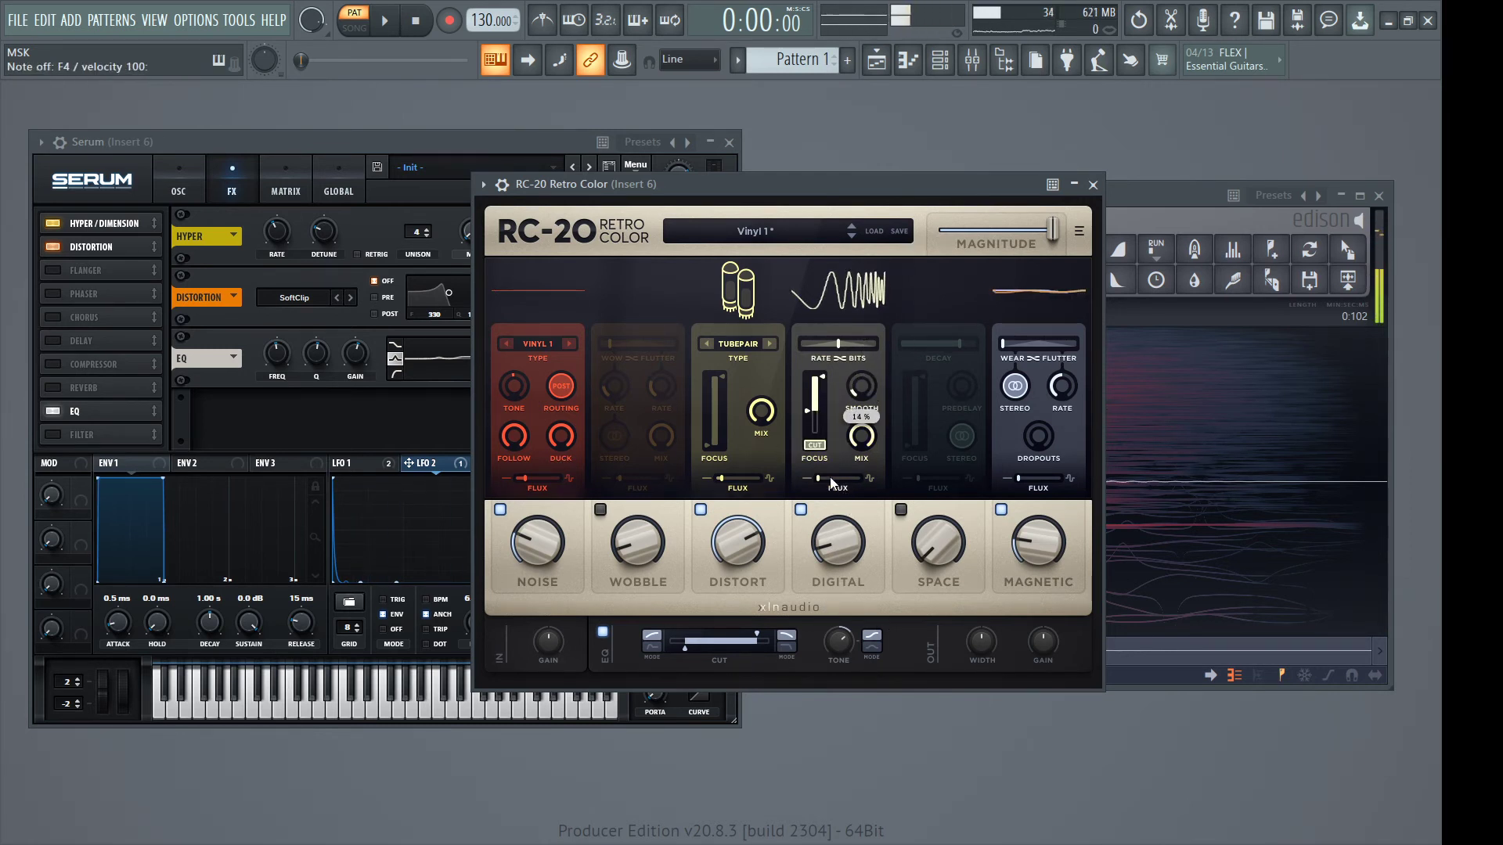
pyautogui.moveTo(818, 478); pyautogui.dragTo(857, 477)
pyautogui.moveTo(845, 567)
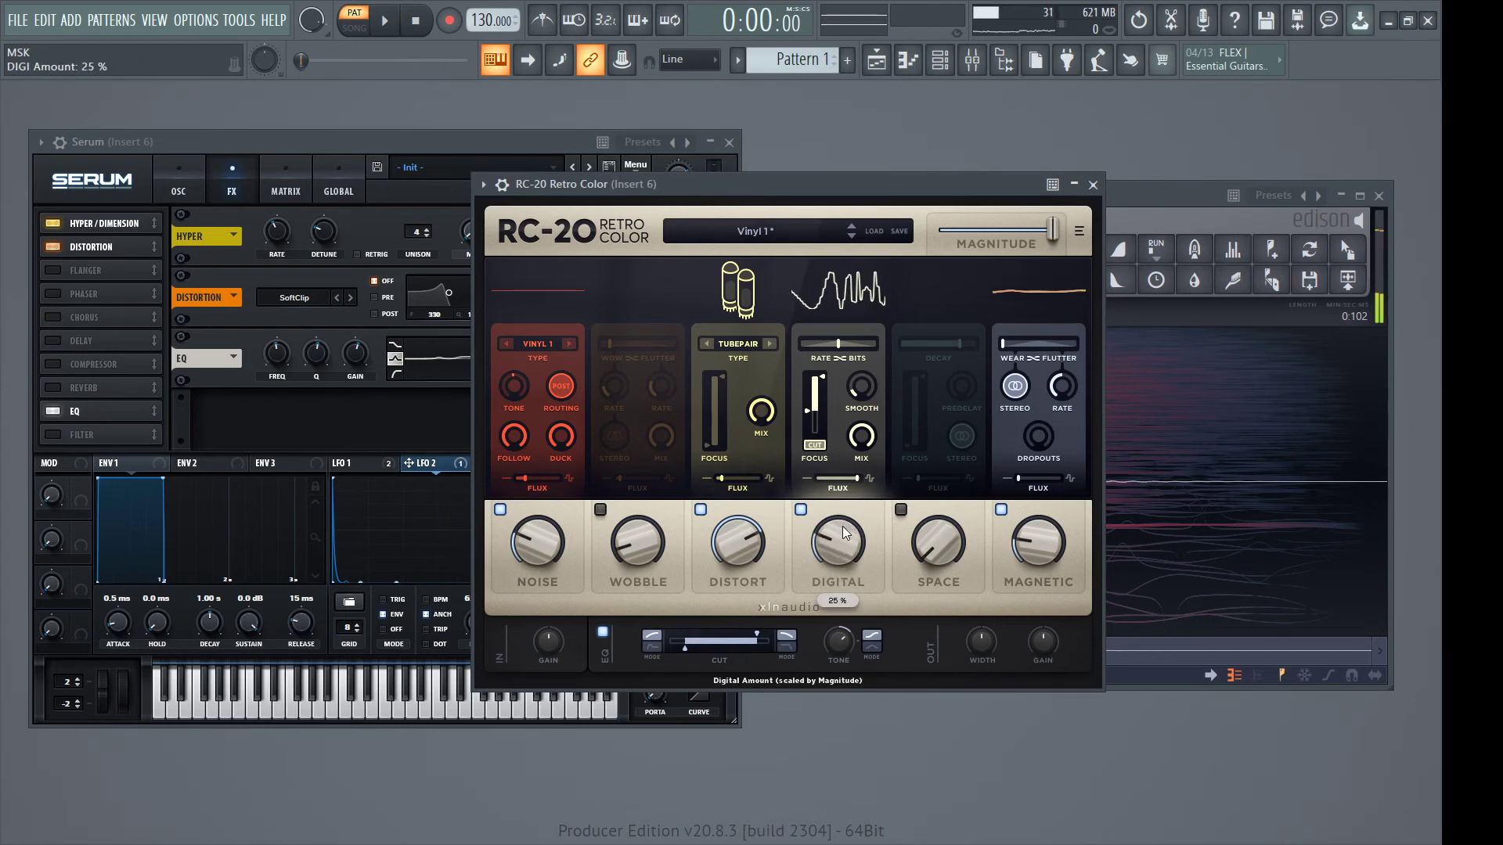
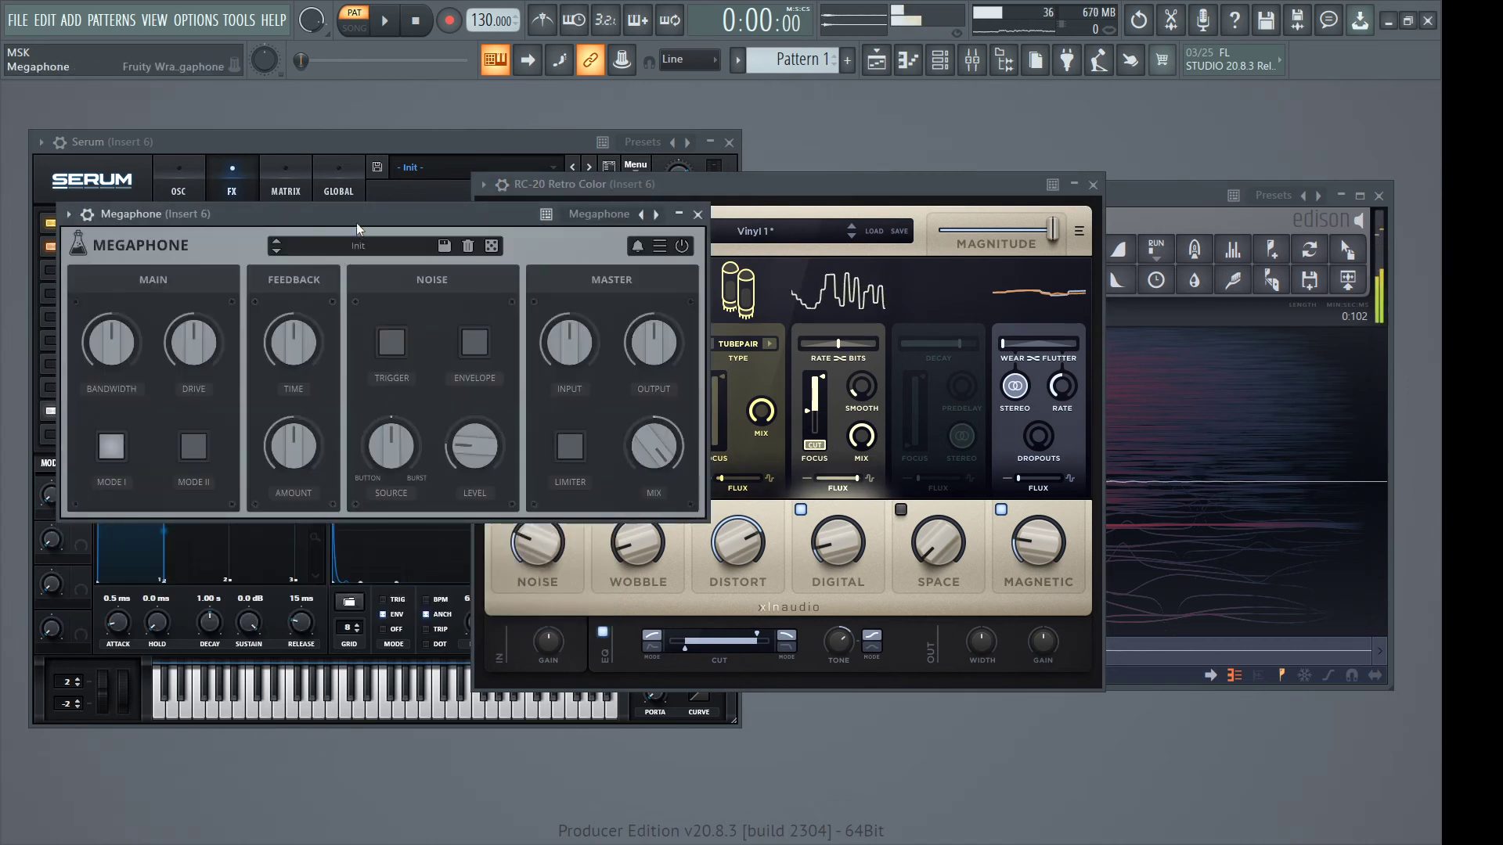
# Enable Megaphone's noise Trigger and Envelope, and set the Feedback Time to 0 ms and Amount to 0 %
pyautogui.click(391, 342)
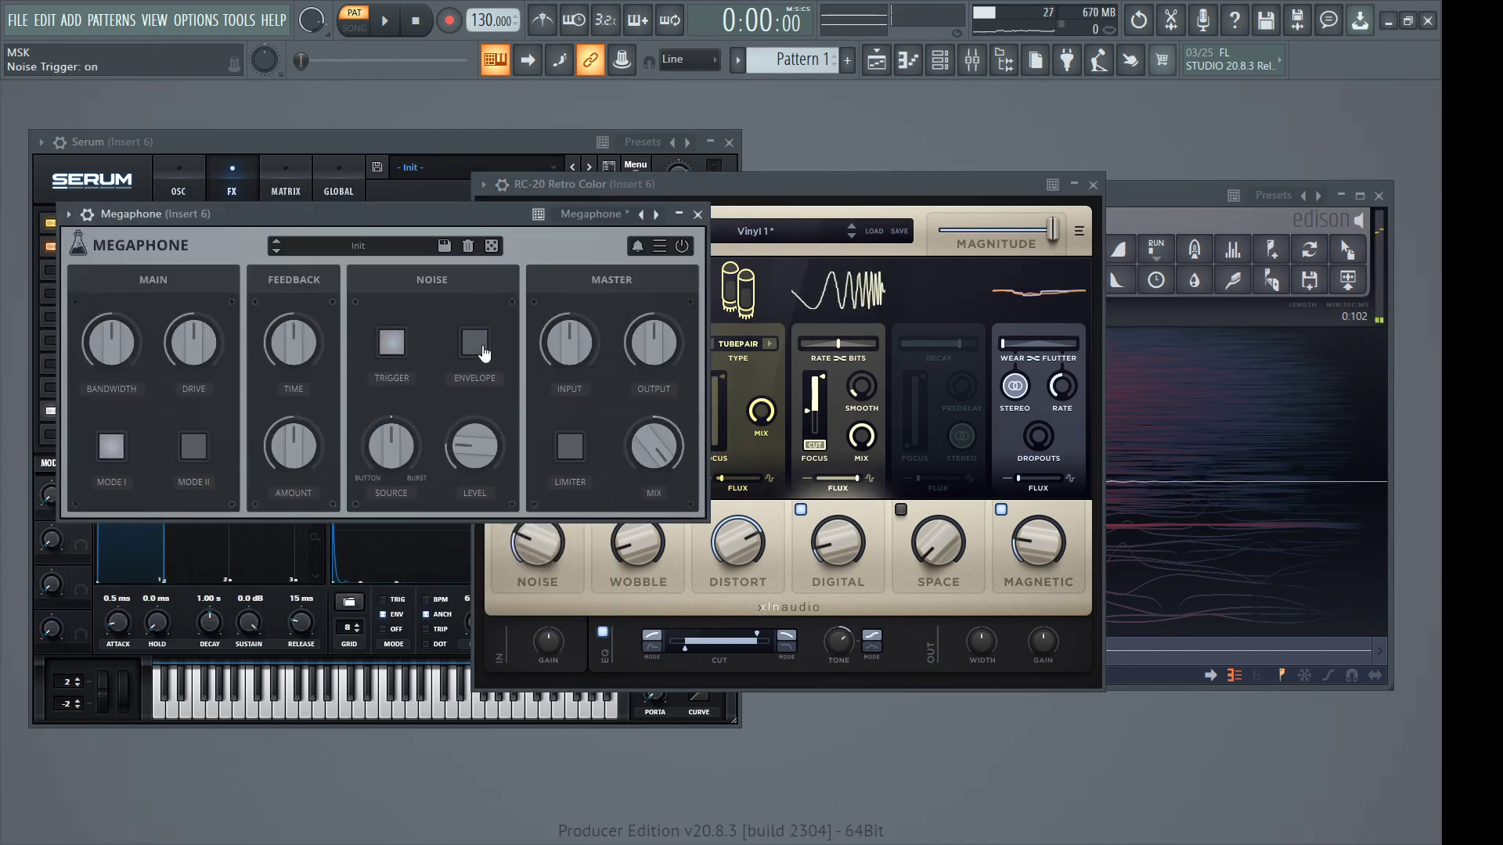
pyautogui.click(475, 342)
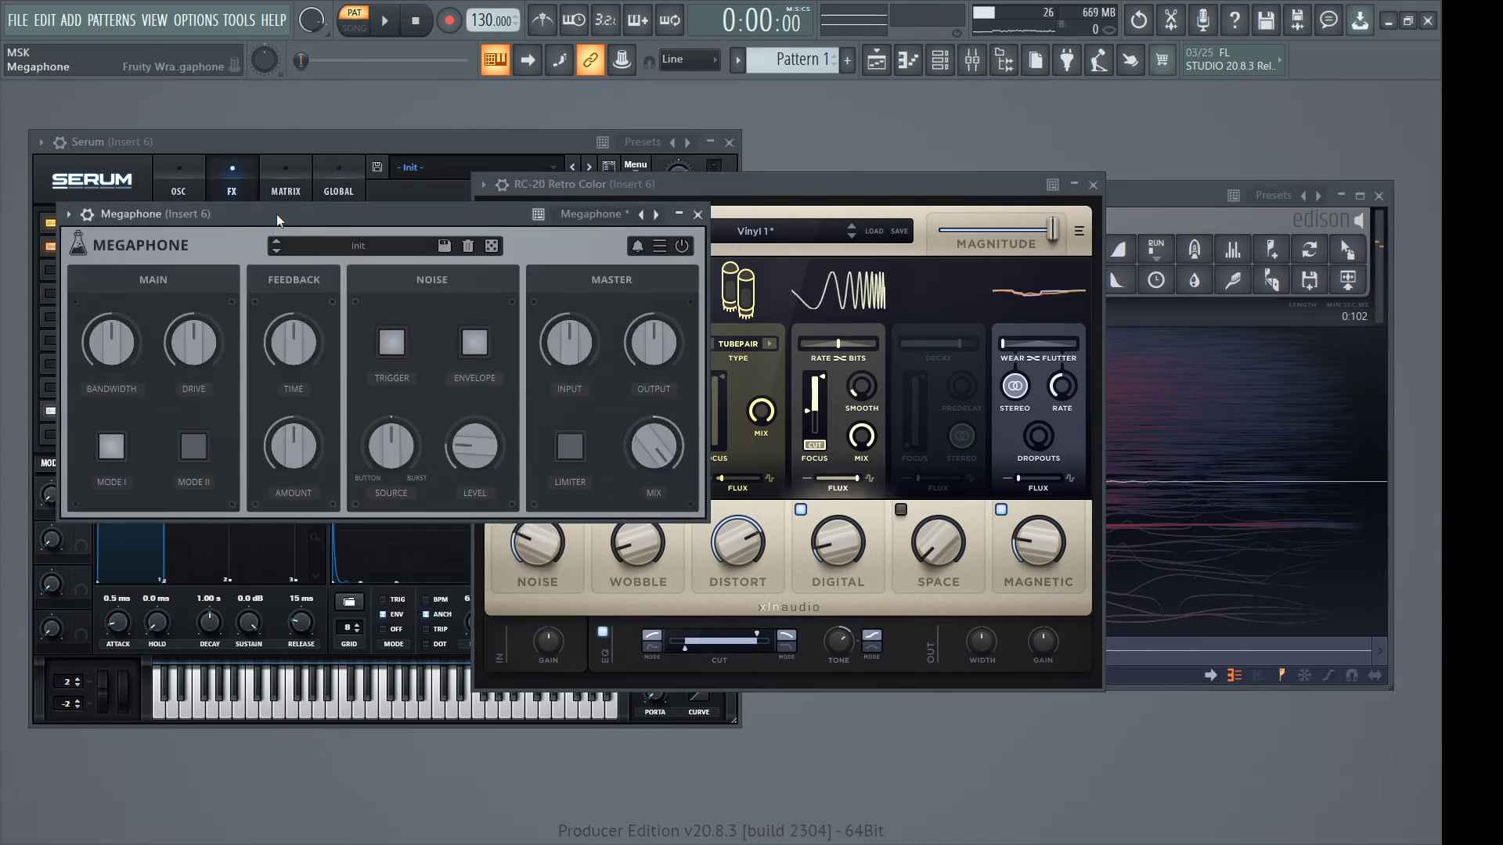
pyautogui.moveTo(275, 214); pyautogui.dragTo(306, 262)
pyautogui.moveTo(321, 355); pyautogui.dragTo(308, 633)
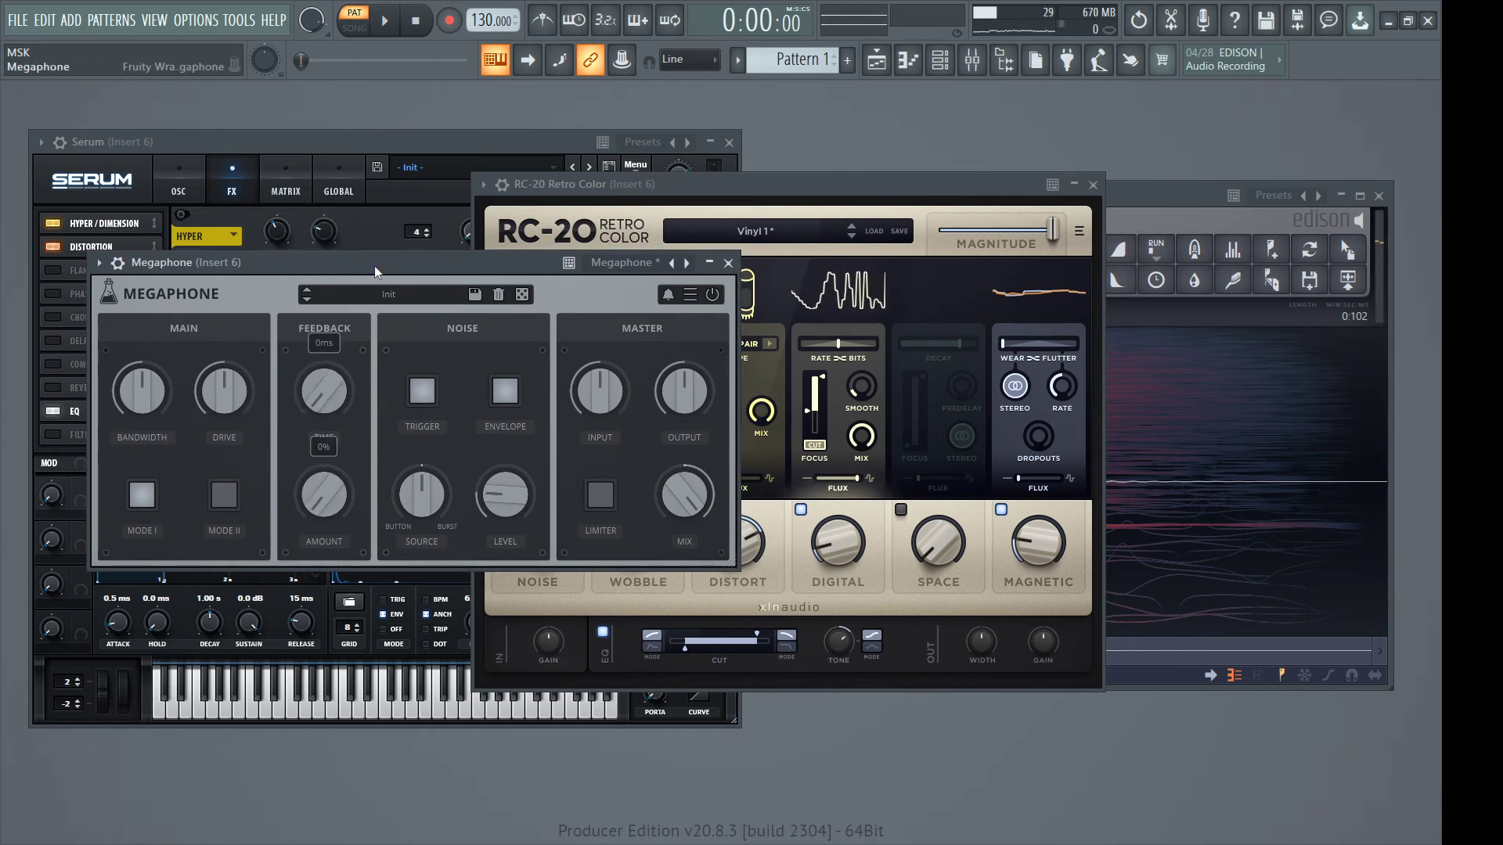
pyautogui.moveTo(374, 265); pyautogui.dragTo(380, 269)
# Set Megaphone's Drive to 82 % and raise its Bandwidth to about 69 %
pyautogui.moveTo(227, 395); pyautogui.dragTo(228, 344)
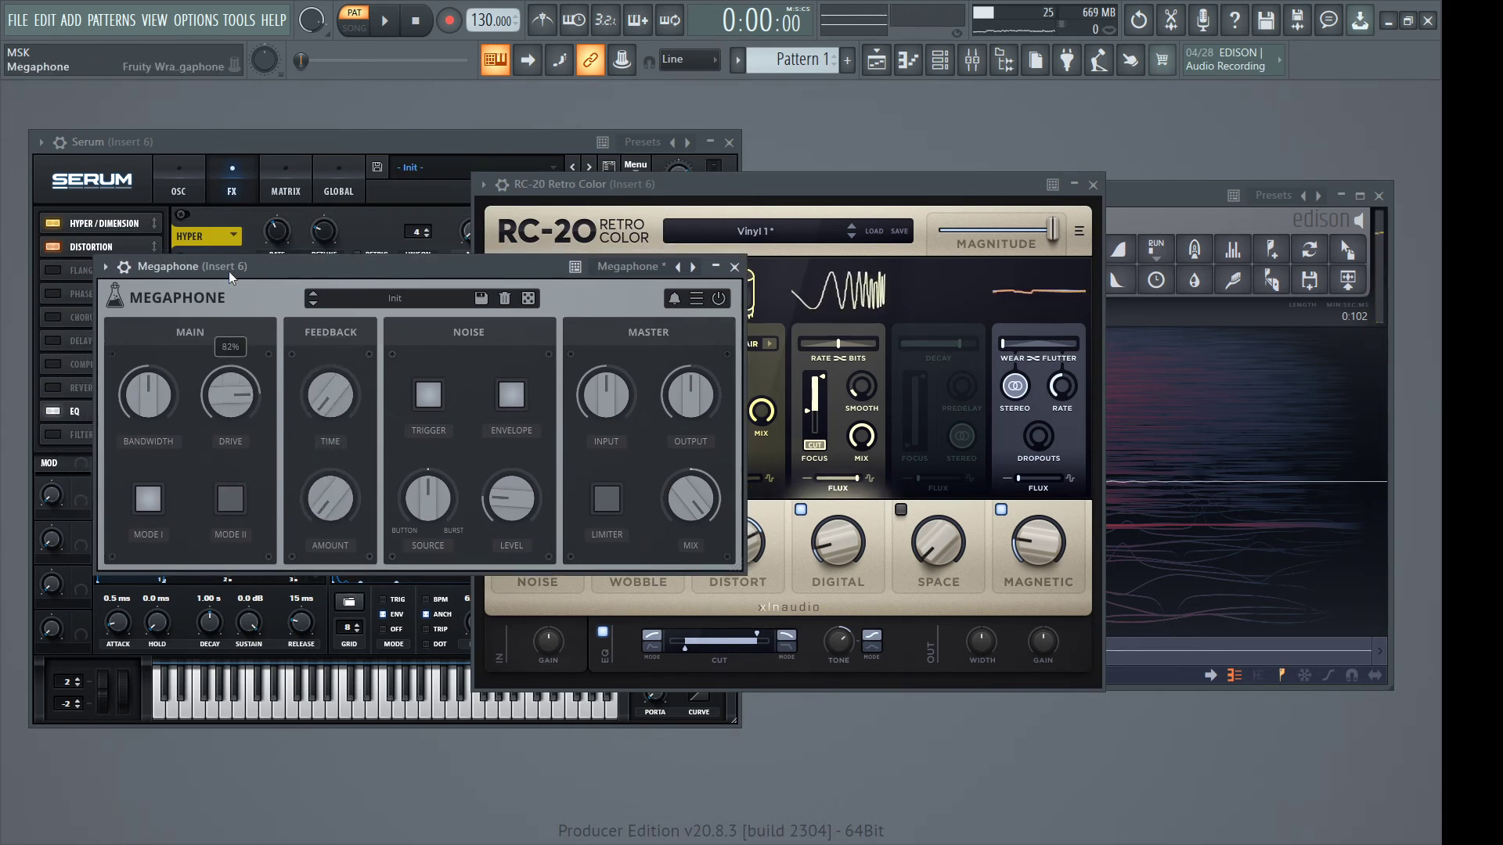
pyautogui.moveTo(149, 394); pyautogui.dragTo(166, 365)
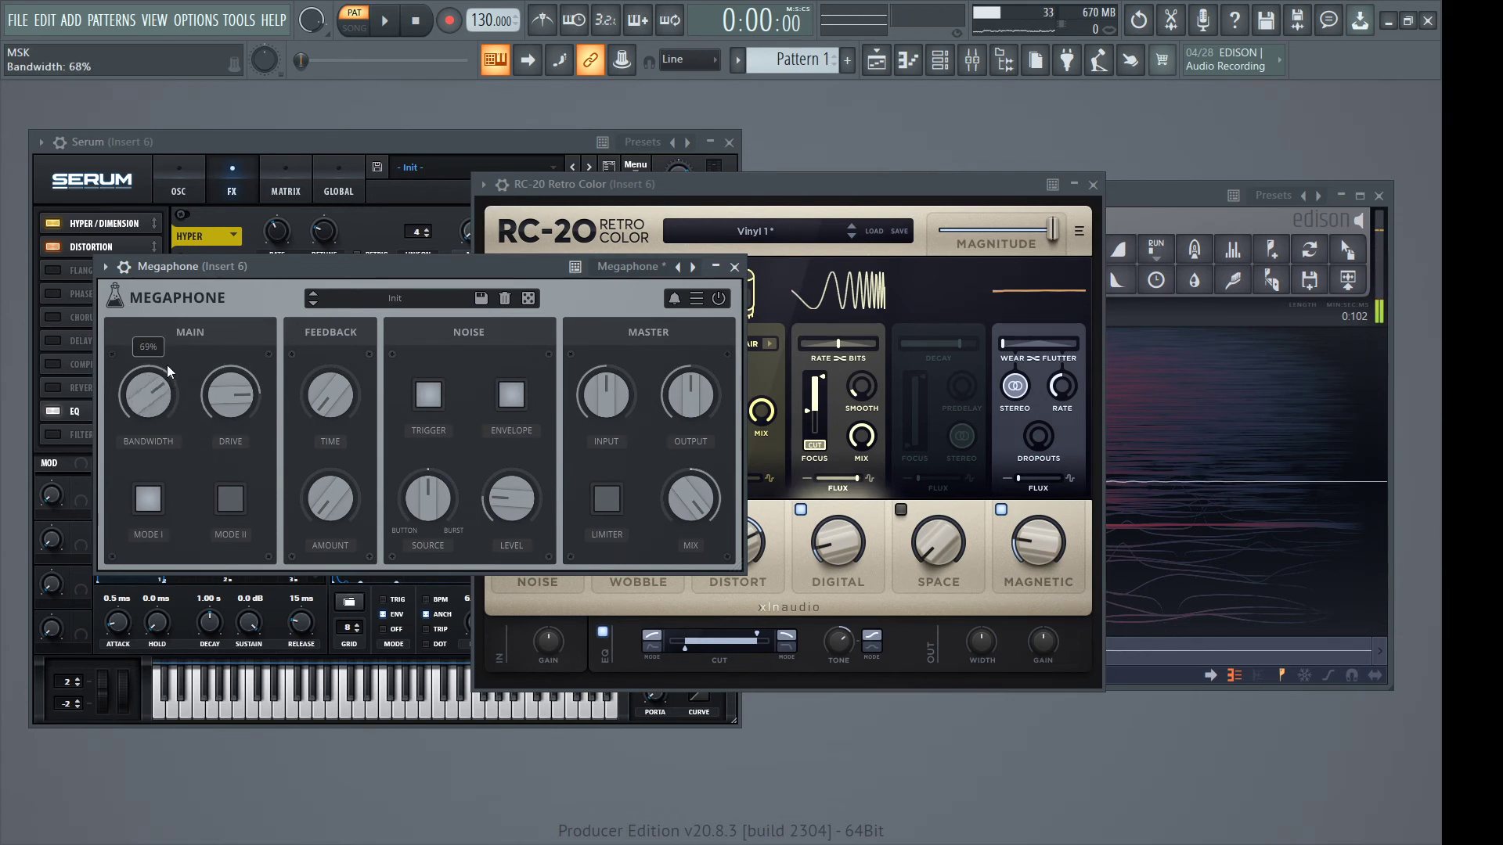
pyautogui.moveTo(218, 274); pyautogui.dragTo(223, 279)
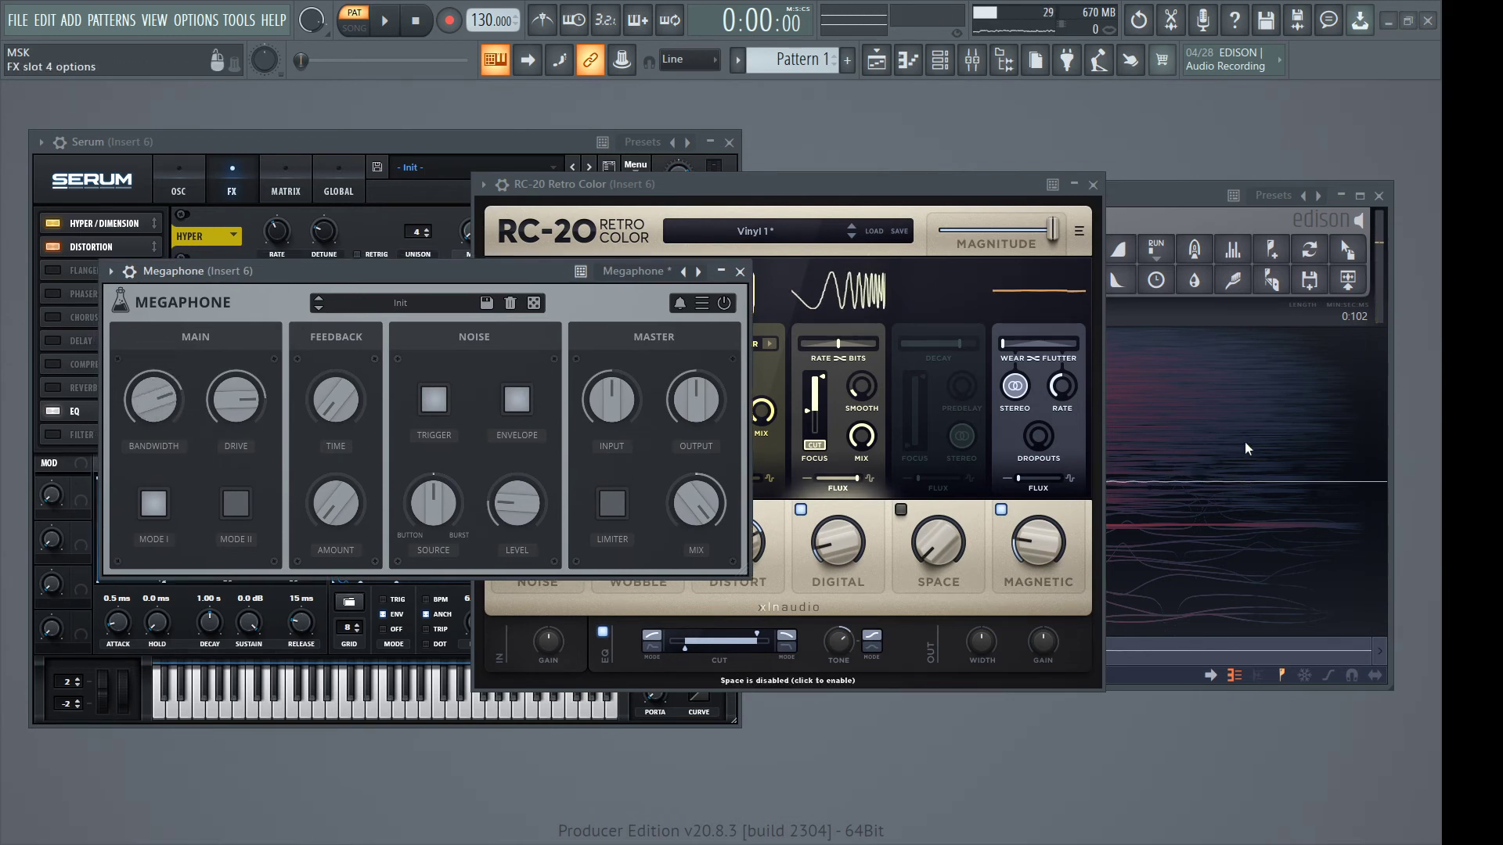
pyautogui.press('Escape')
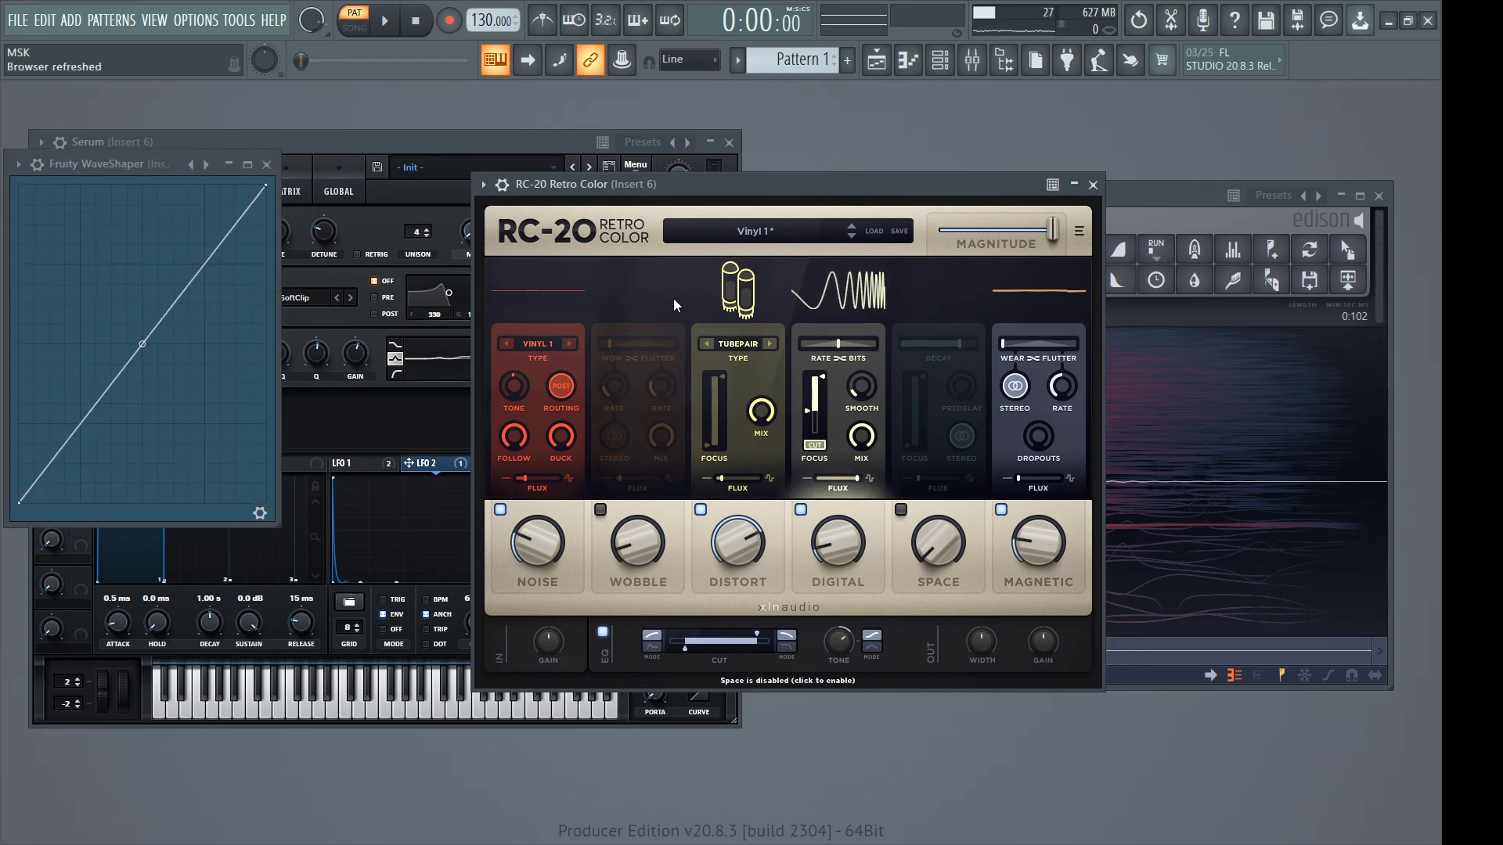
# Add two points to the Fruity WaveShaper curve, bend it into an uneven rising shape, and lower RC-20's Digital amount
pyautogui.rightClick(98, 307)
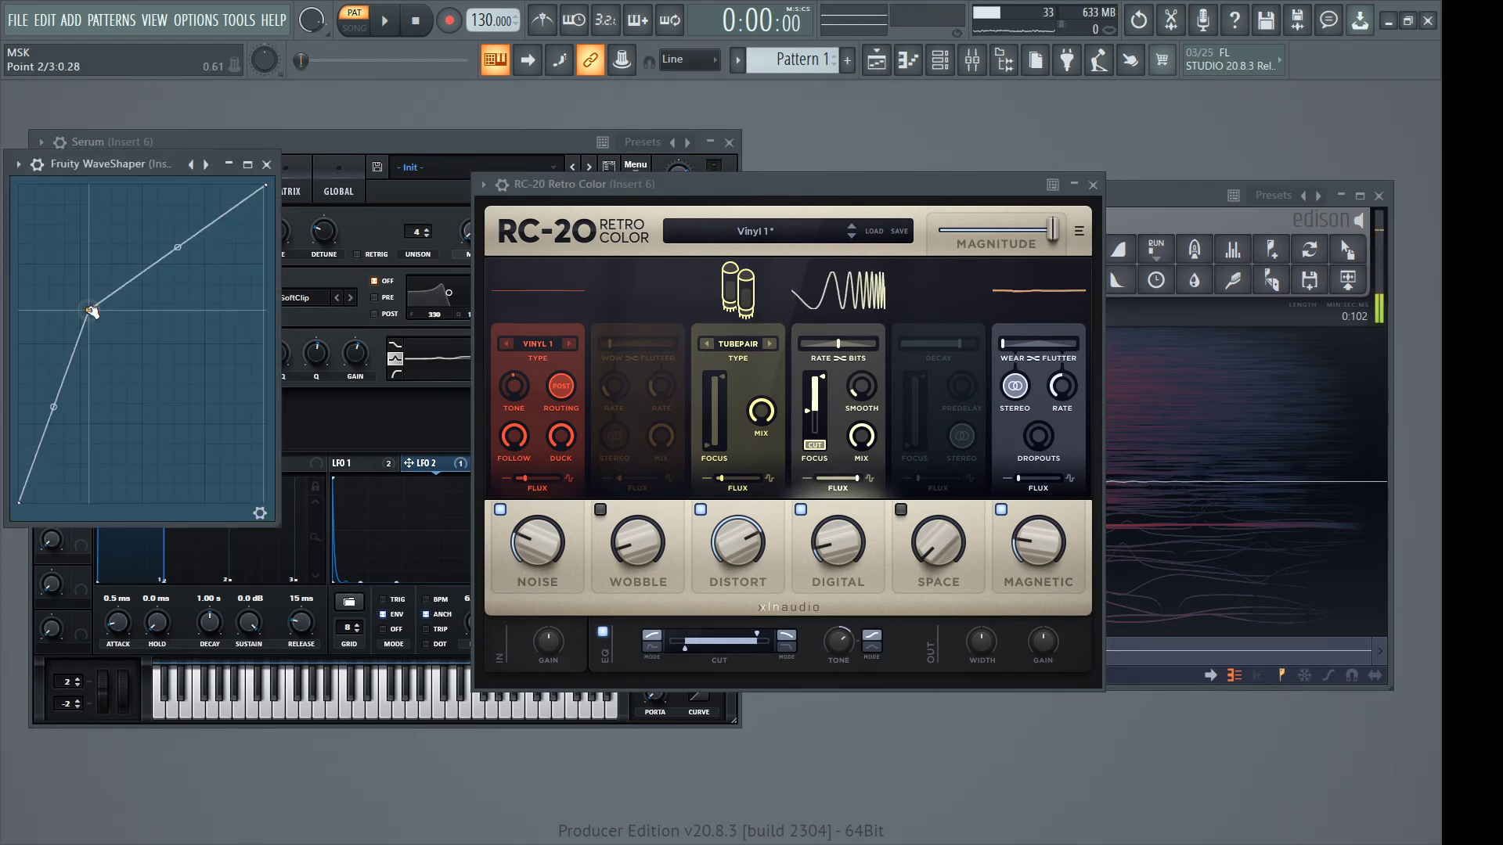
pyautogui.moveTo(97, 307); pyautogui.dragTo(75, 294)
pyautogui.rightClick(118, 413)
pyautogui.moveTo(118, 412); pyautogui.dragTo(136, 387)
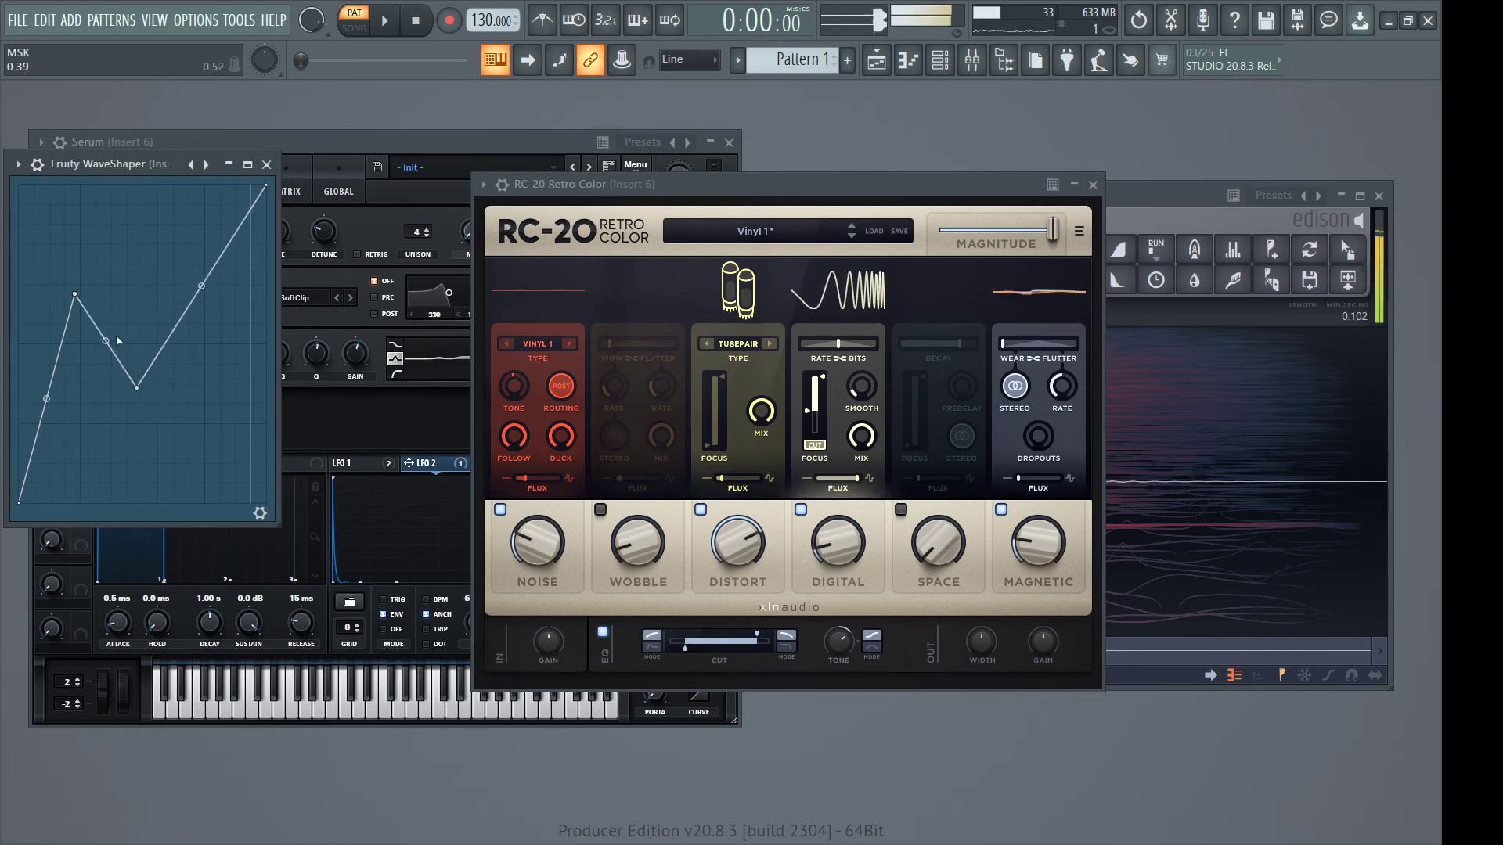
pyautogui.moveTo(74, 294); pyautogui.dragTo(86, 421)
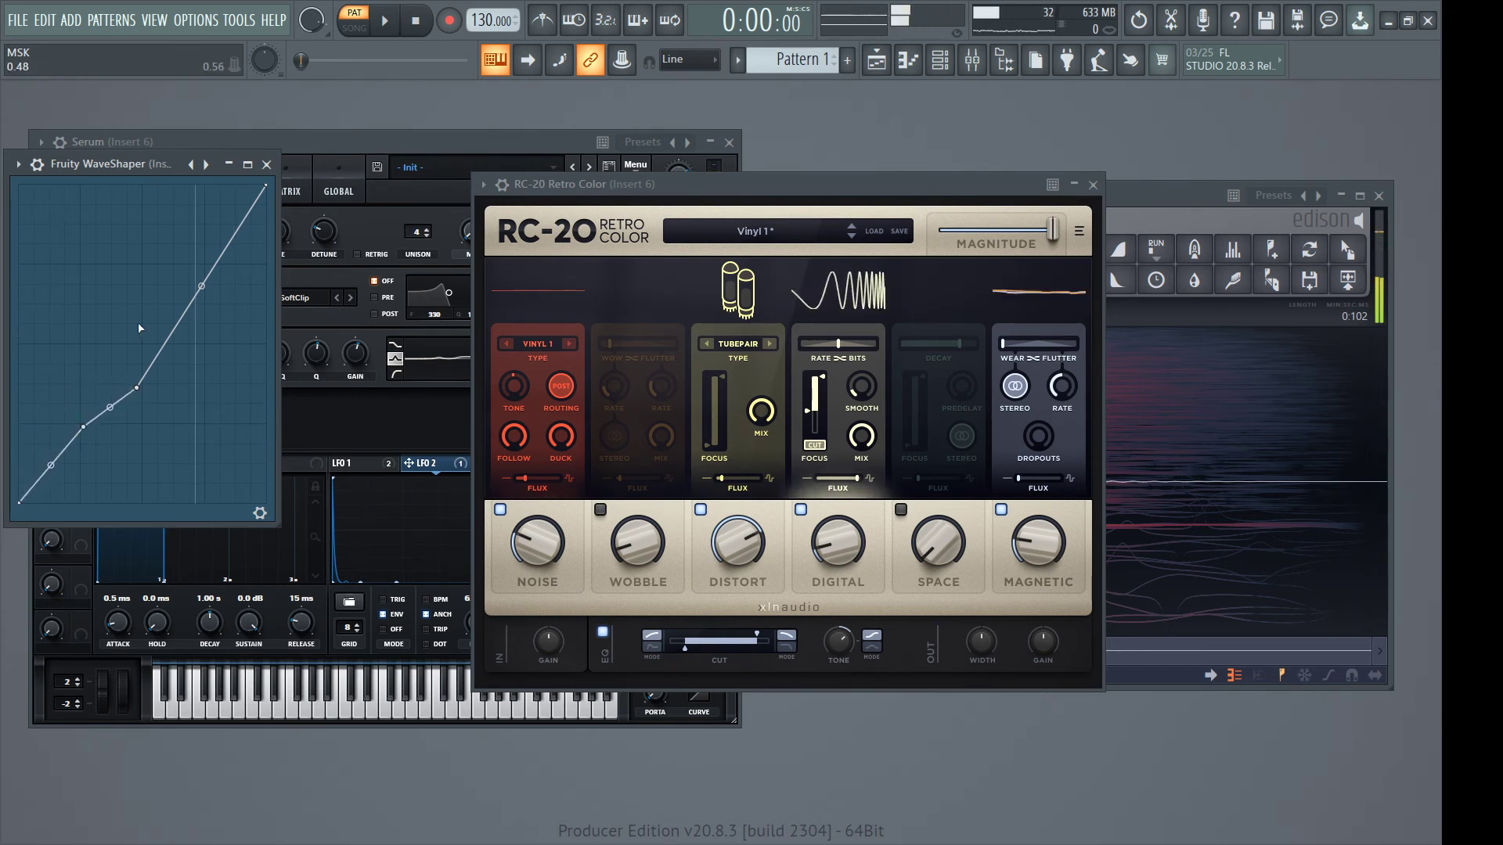
pyautogui.moveTo(201, 286); pyautogui.dragTo(106, 346)
pyautogui.click(817, 560)
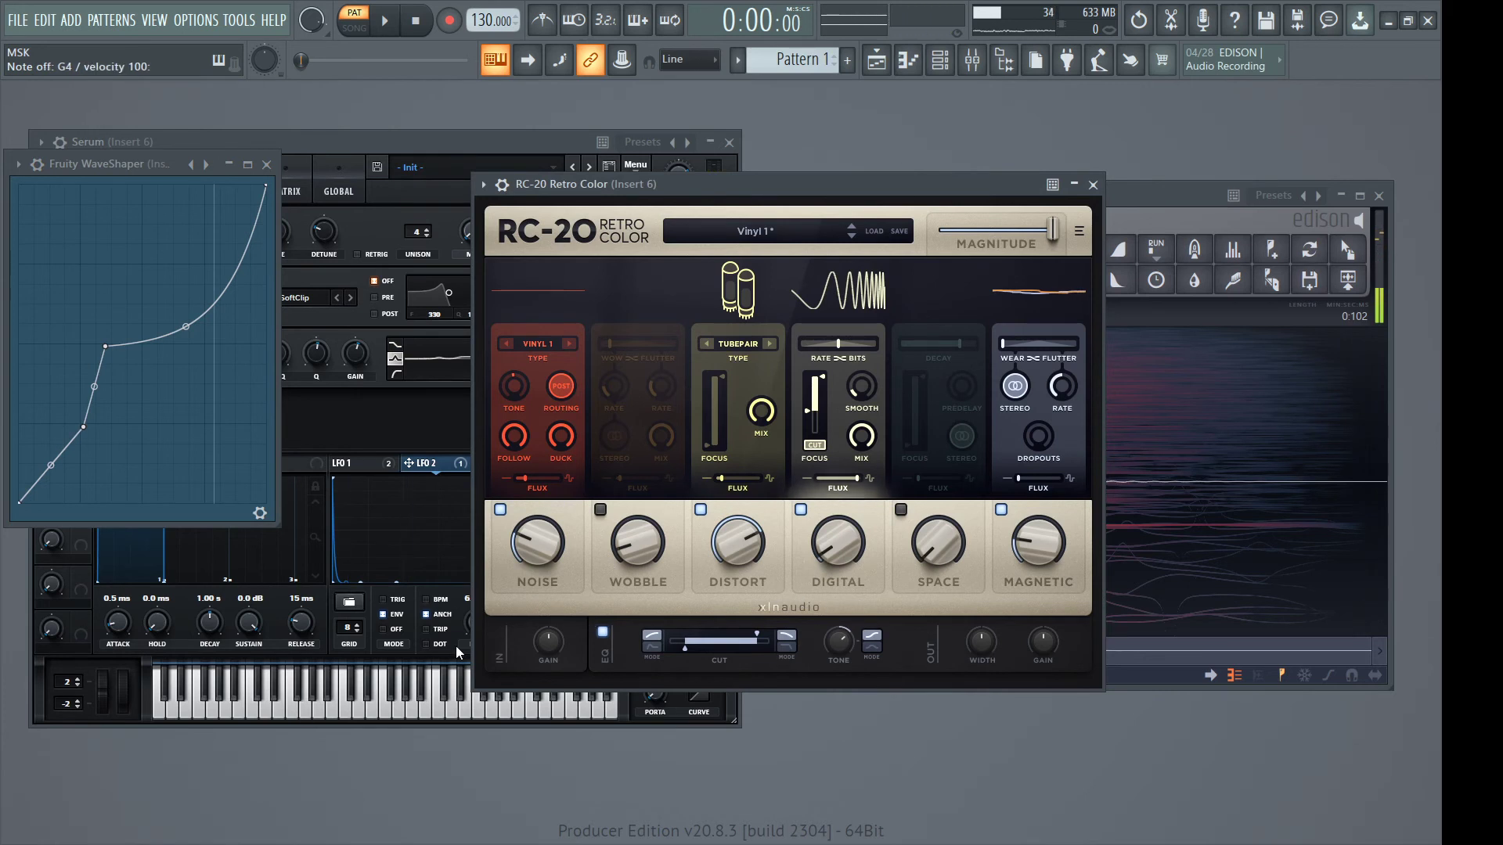
# In Fruity parametric EQ 2, cut the lows with band 1, dip the low mids with band 4 and slightly boost the highs
pyautogui.click(223, 709)
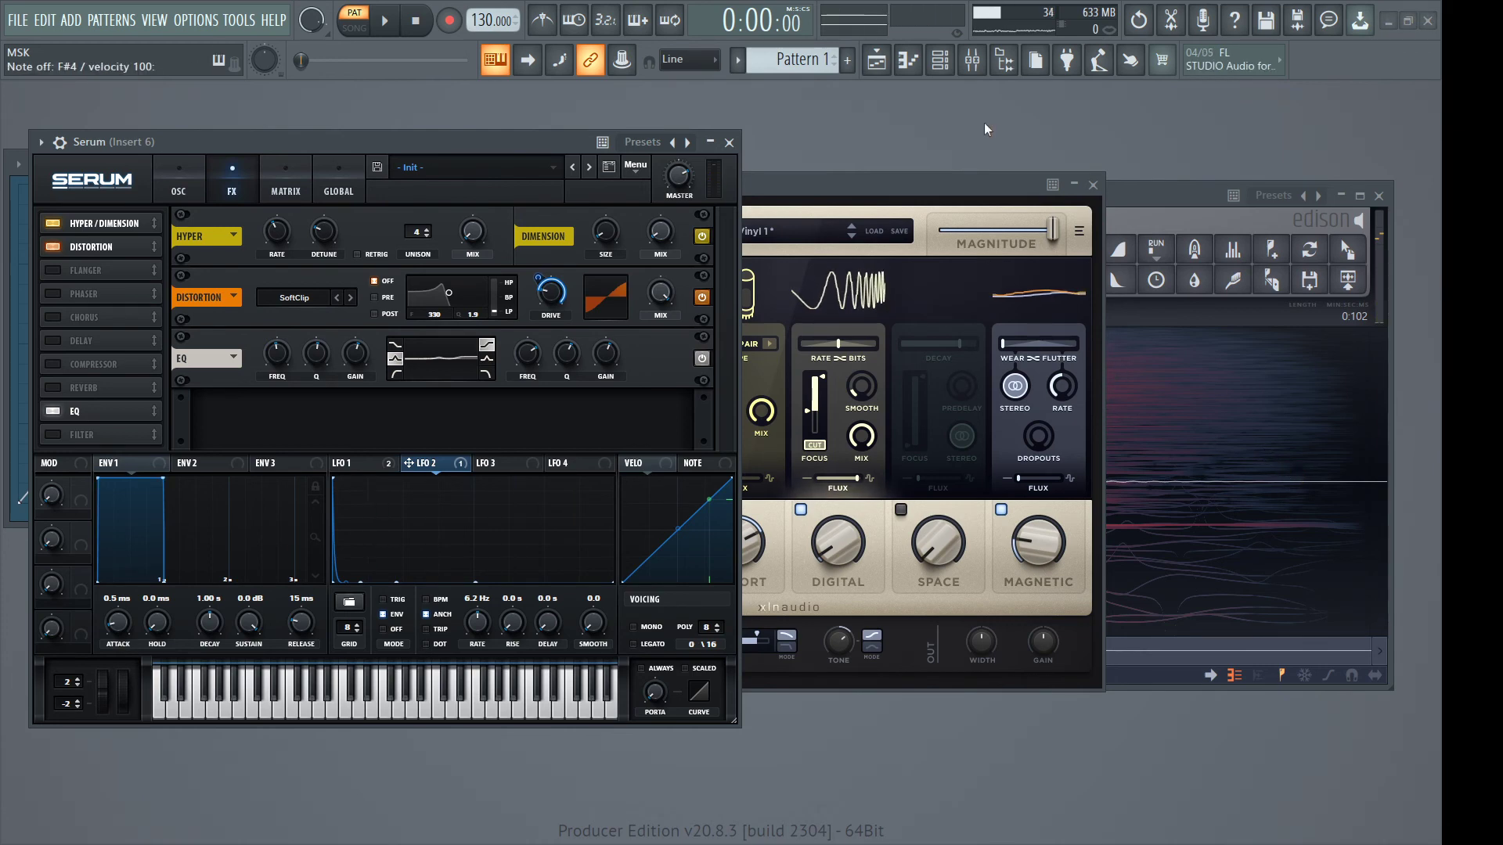
pyautogui.moveTo(436, 503); pyautogui.dragTo(404, 530)
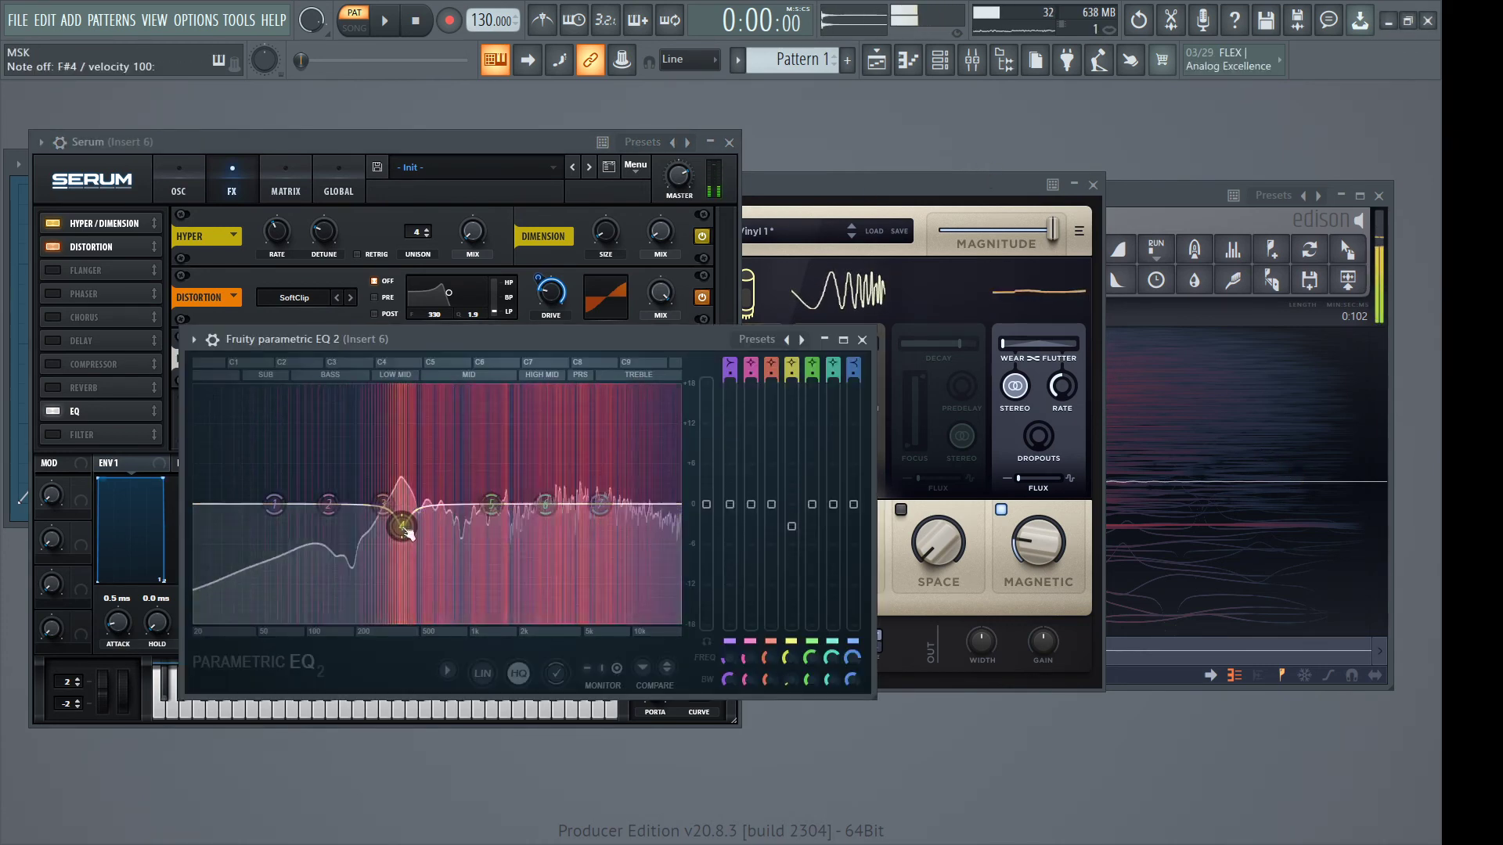
pyautogui.moveTo(600, 504); pyautogui.dragTo(517, 496)
pyautogui.moveTo(274, 504); pyautogui.dragTo(375, 604)
pyautogui.moveTo(382, 503); pyautogui.dragTo(405, 504)
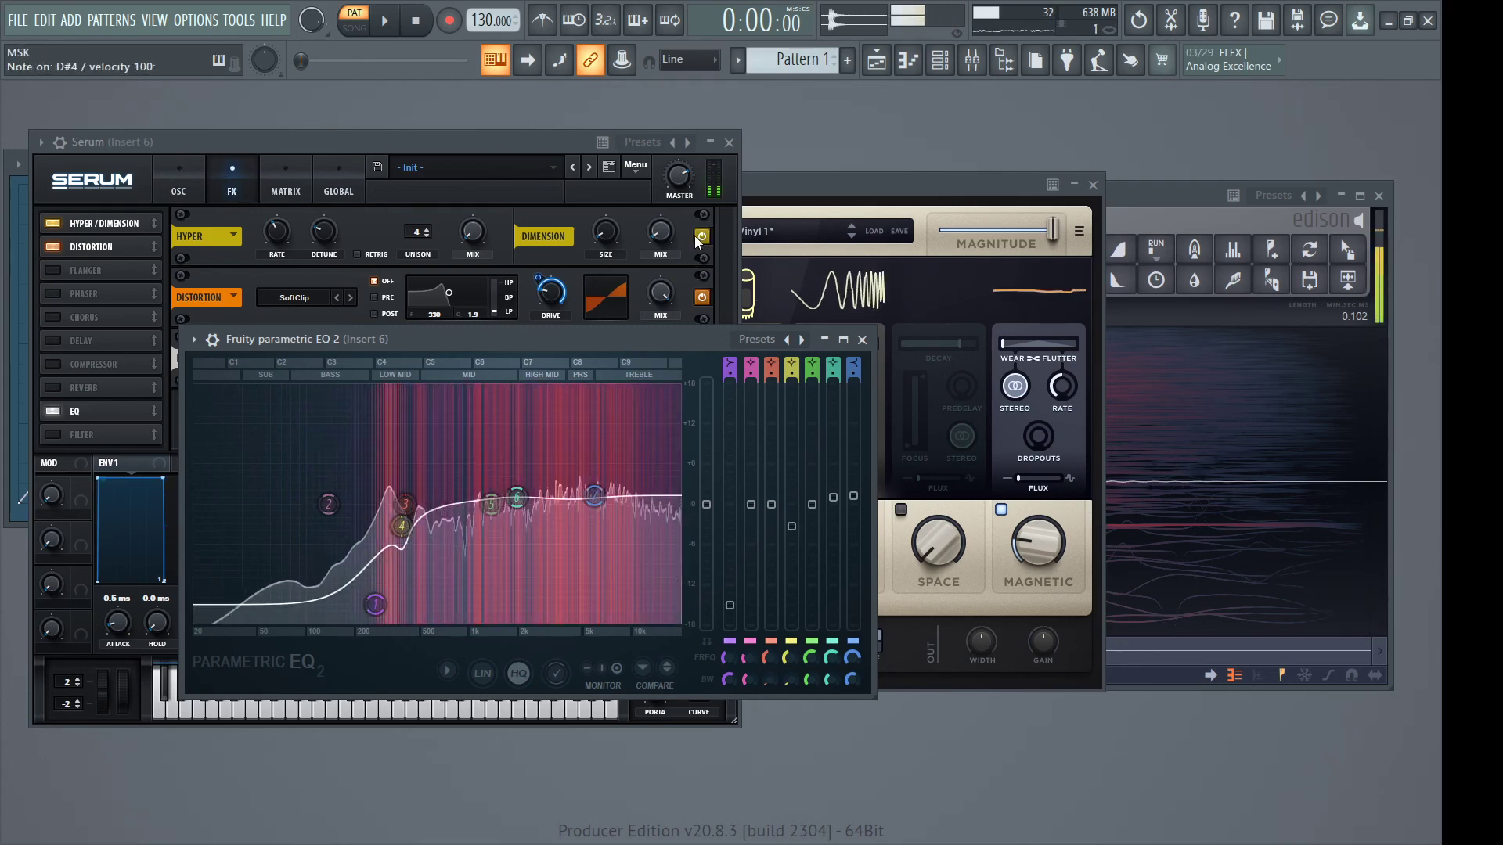
# Clear the previous sample from Edison and record a new snare hit
pyautogui.click(1281, 565)
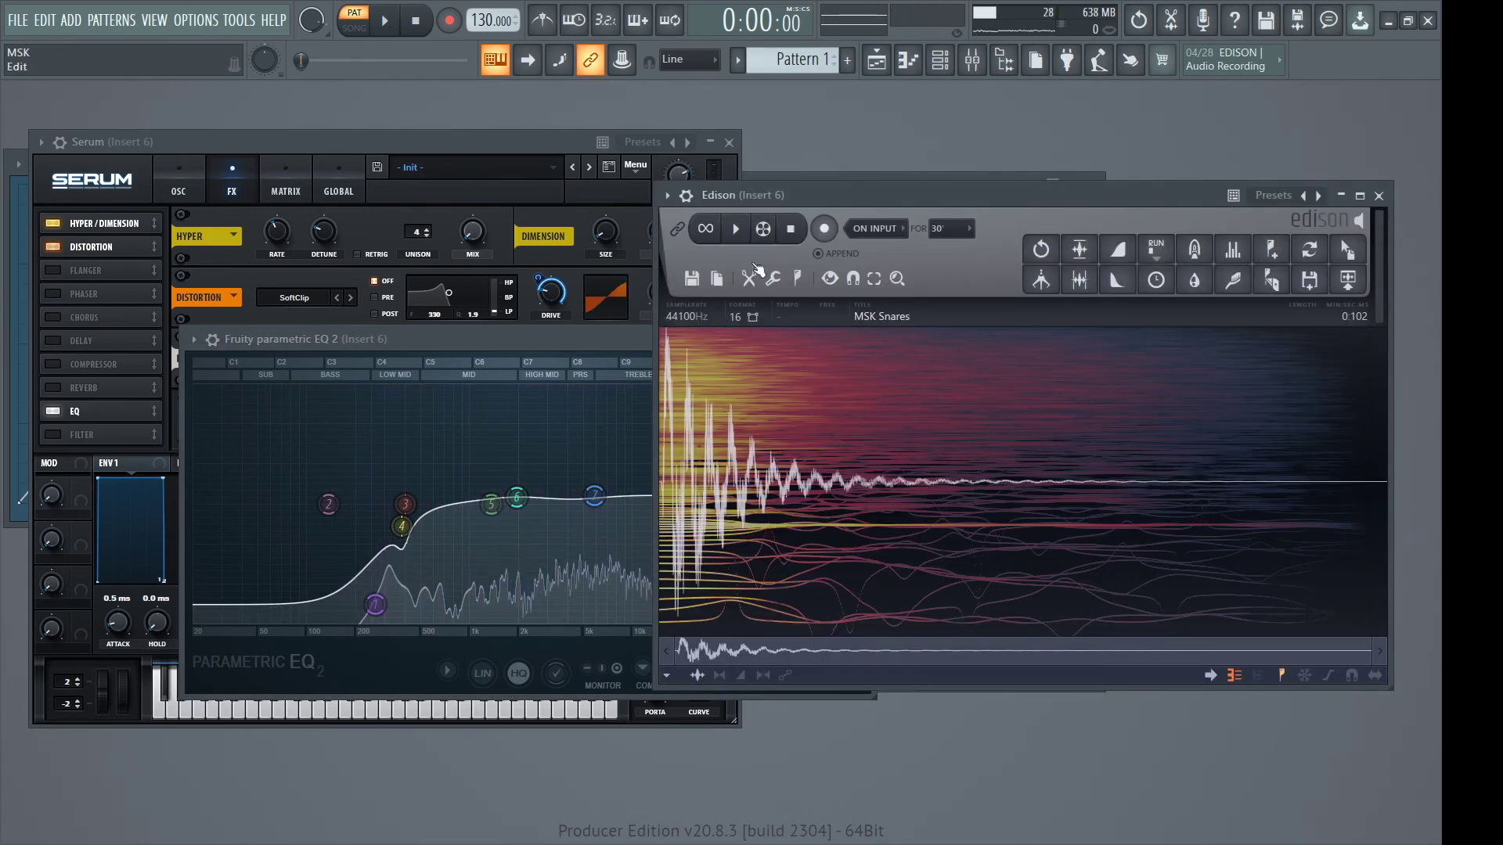
pyautogui.press('Delete')
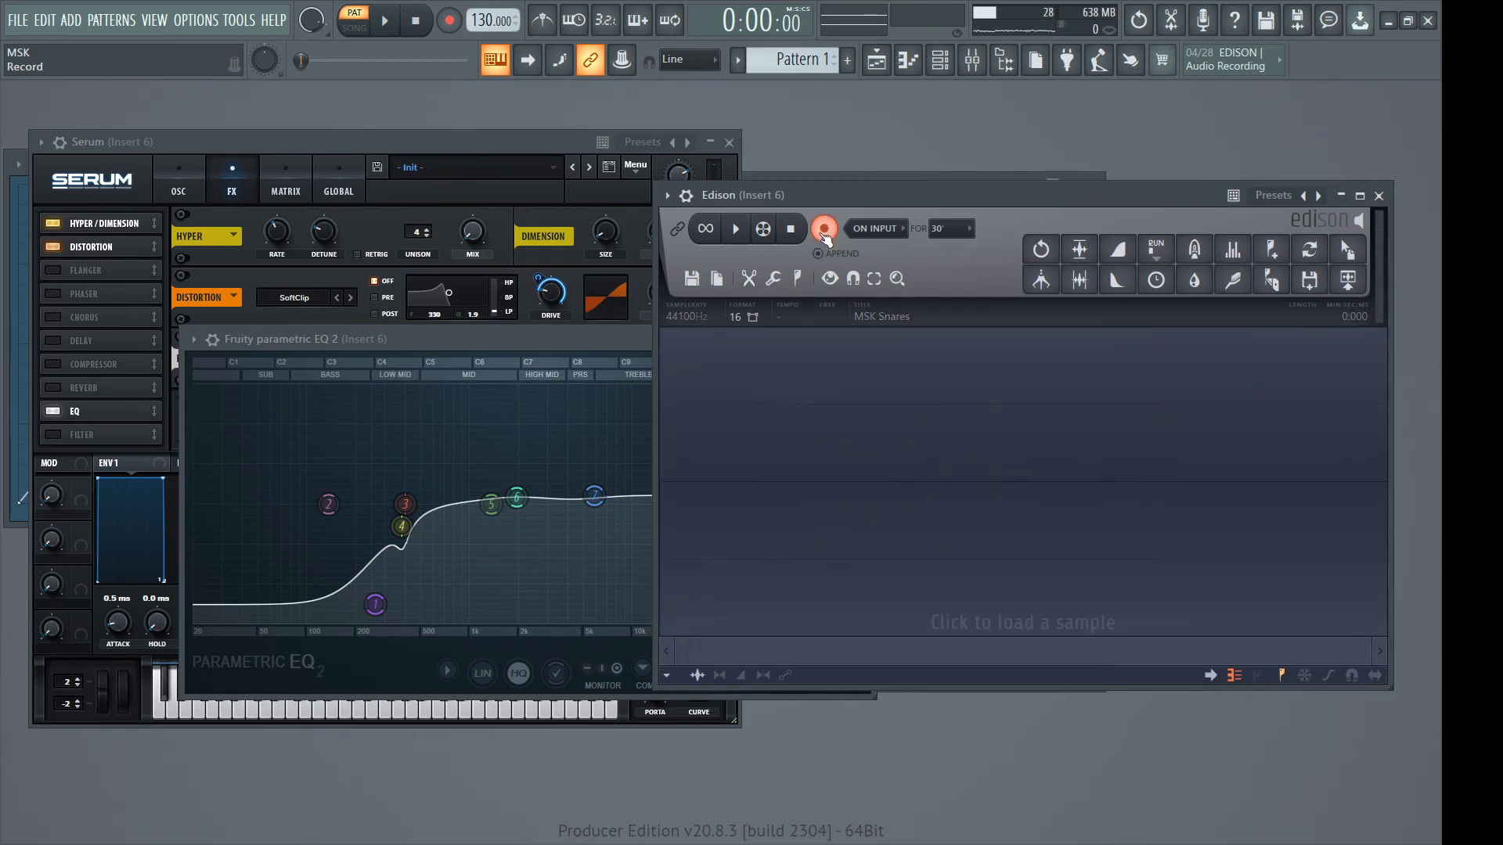
pyautogui.click(825, 228)
# Delete the silence after and before the newly recorded snare hit
pyautogui.click(904, 433)
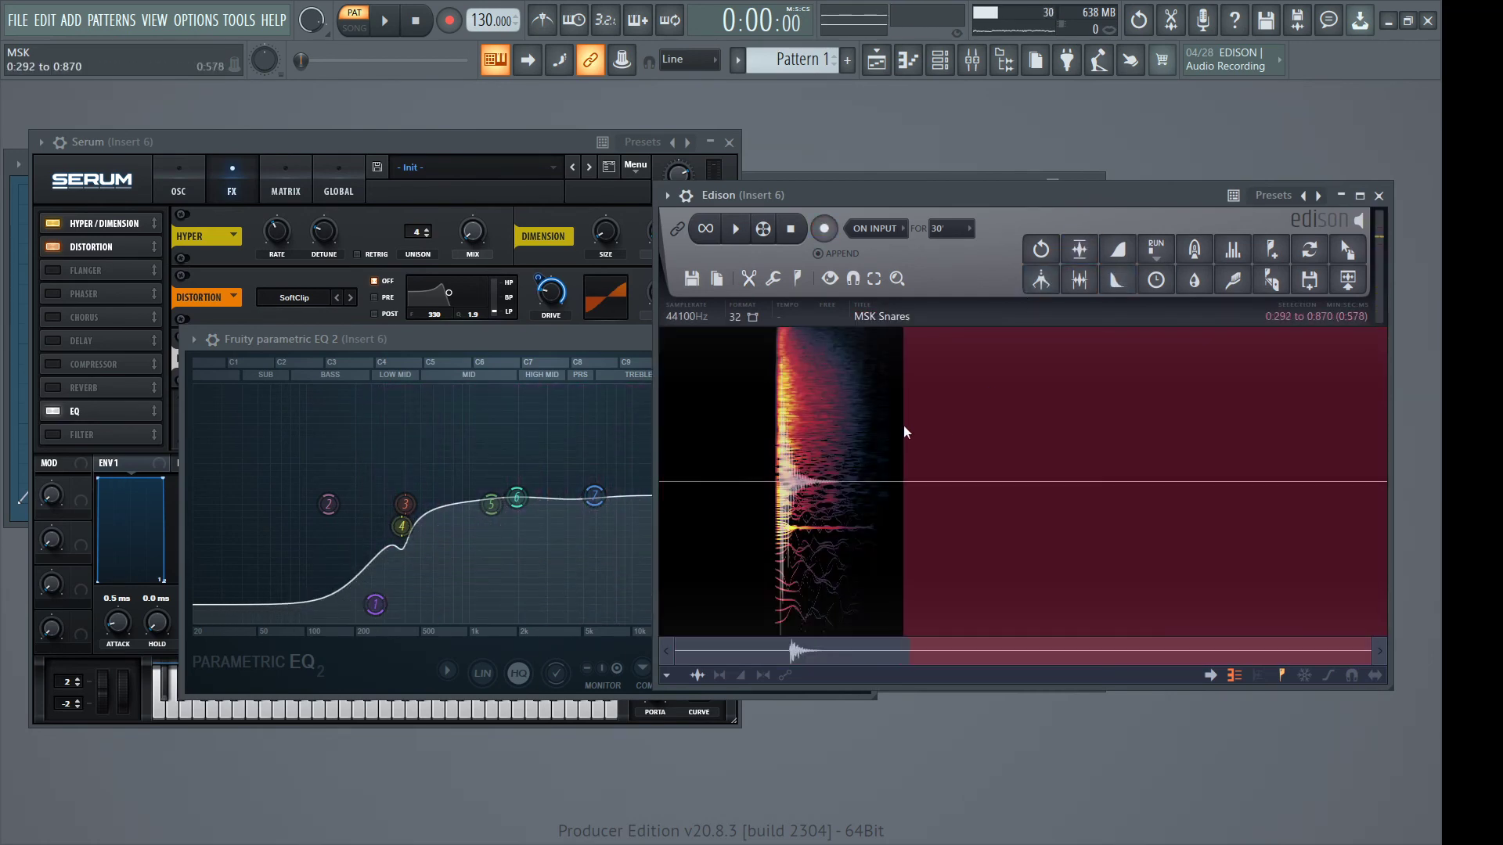
pyautogui.press('Delete')
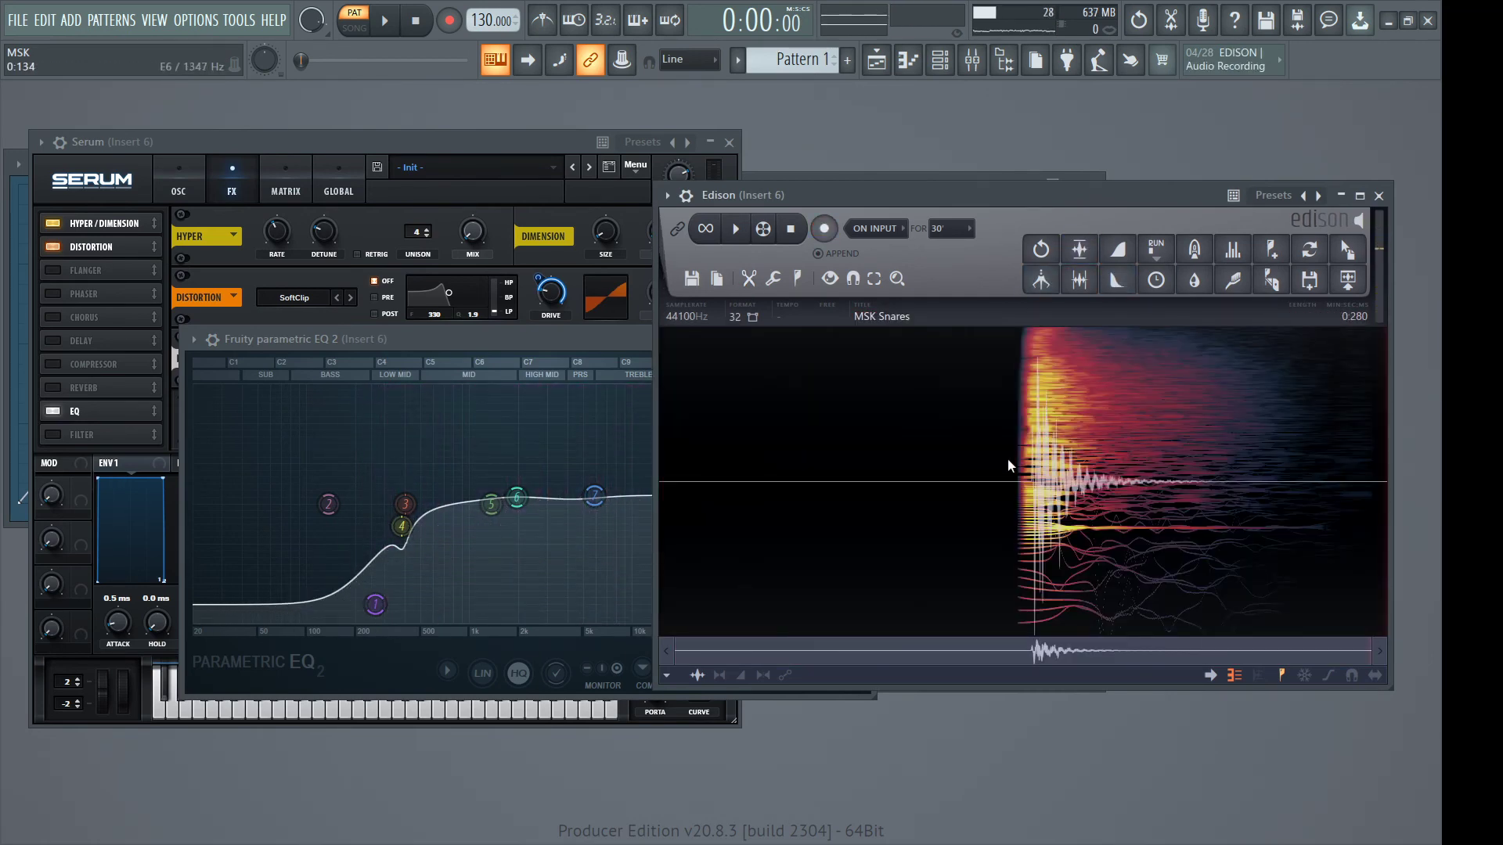
pyautogui.moveTo(1013, 464); pyautogui.dragTo(665, 532)
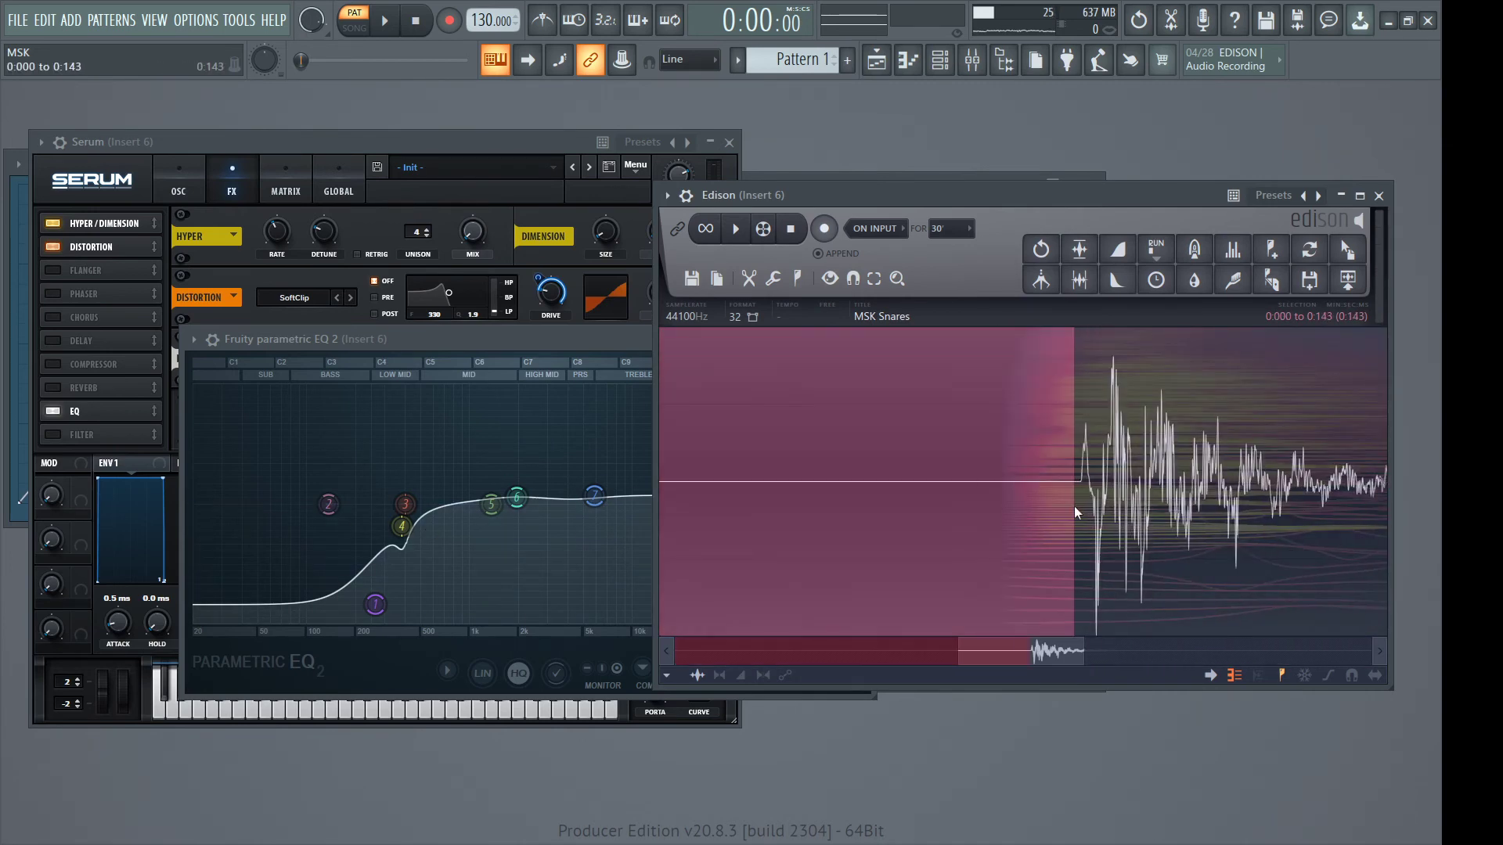
pyautogui.press('Delete')
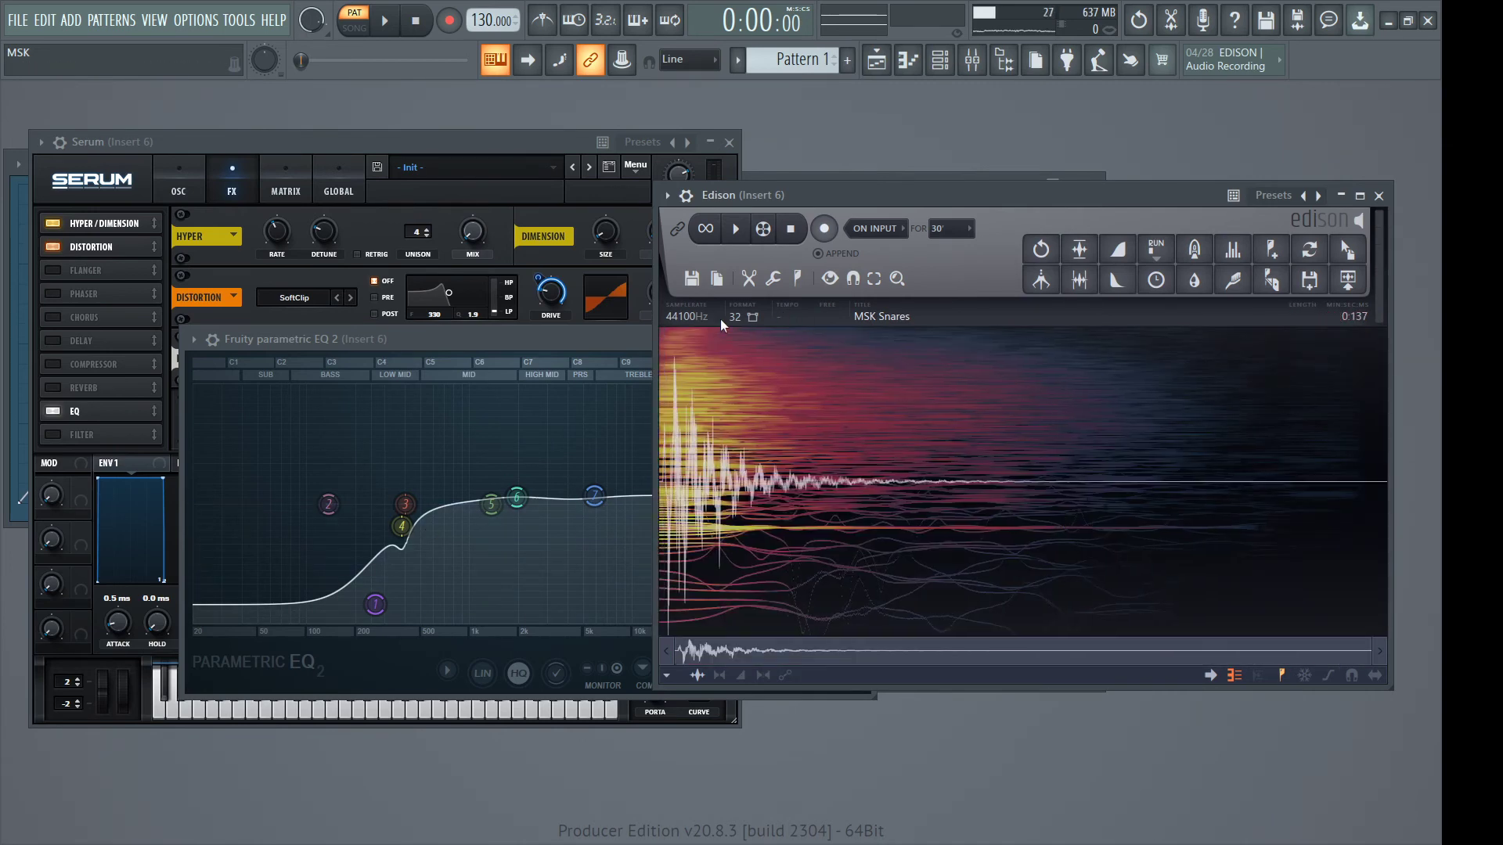
# Play back the trimmed MSK Snares sample and set its format to 16-bit
pyautogui.click(750, 247)
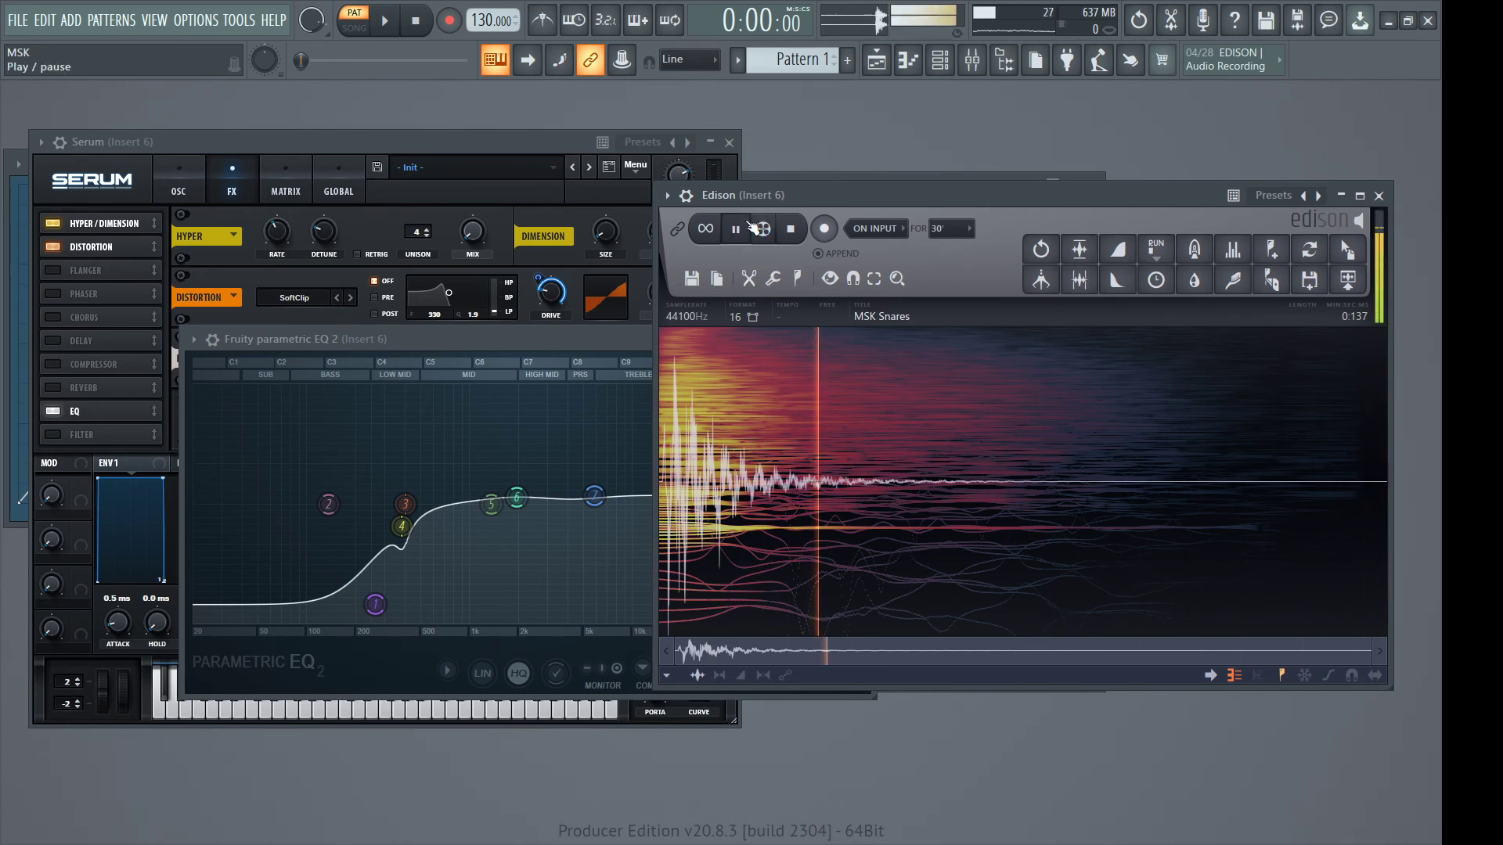
pyautogui.click(741, 318)
pyautogui.click(740, 318)
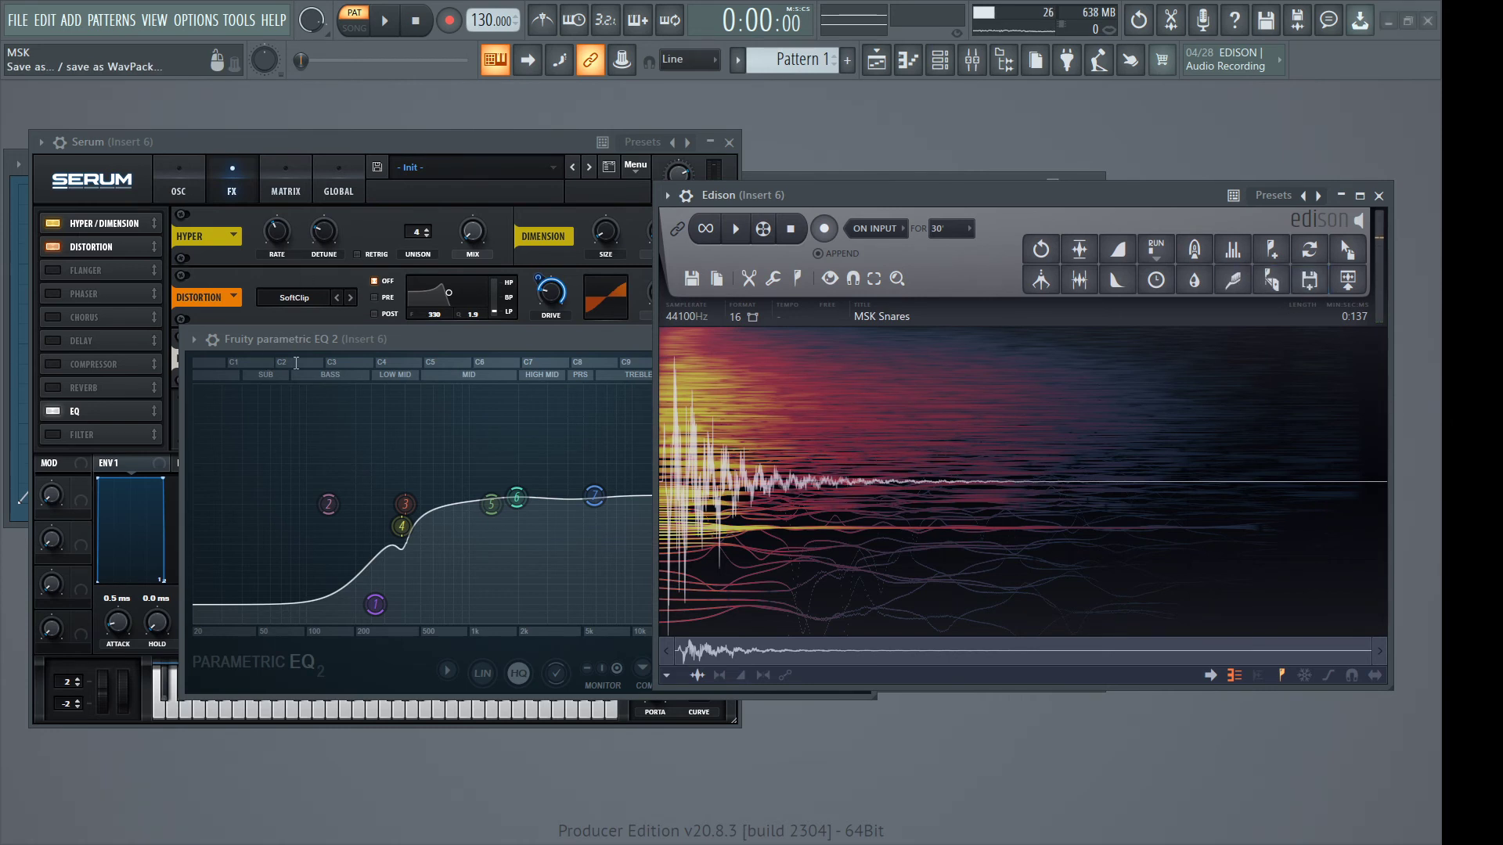
# Audition the processed Serum snare at A4 and B4
pyautogui.press('n')
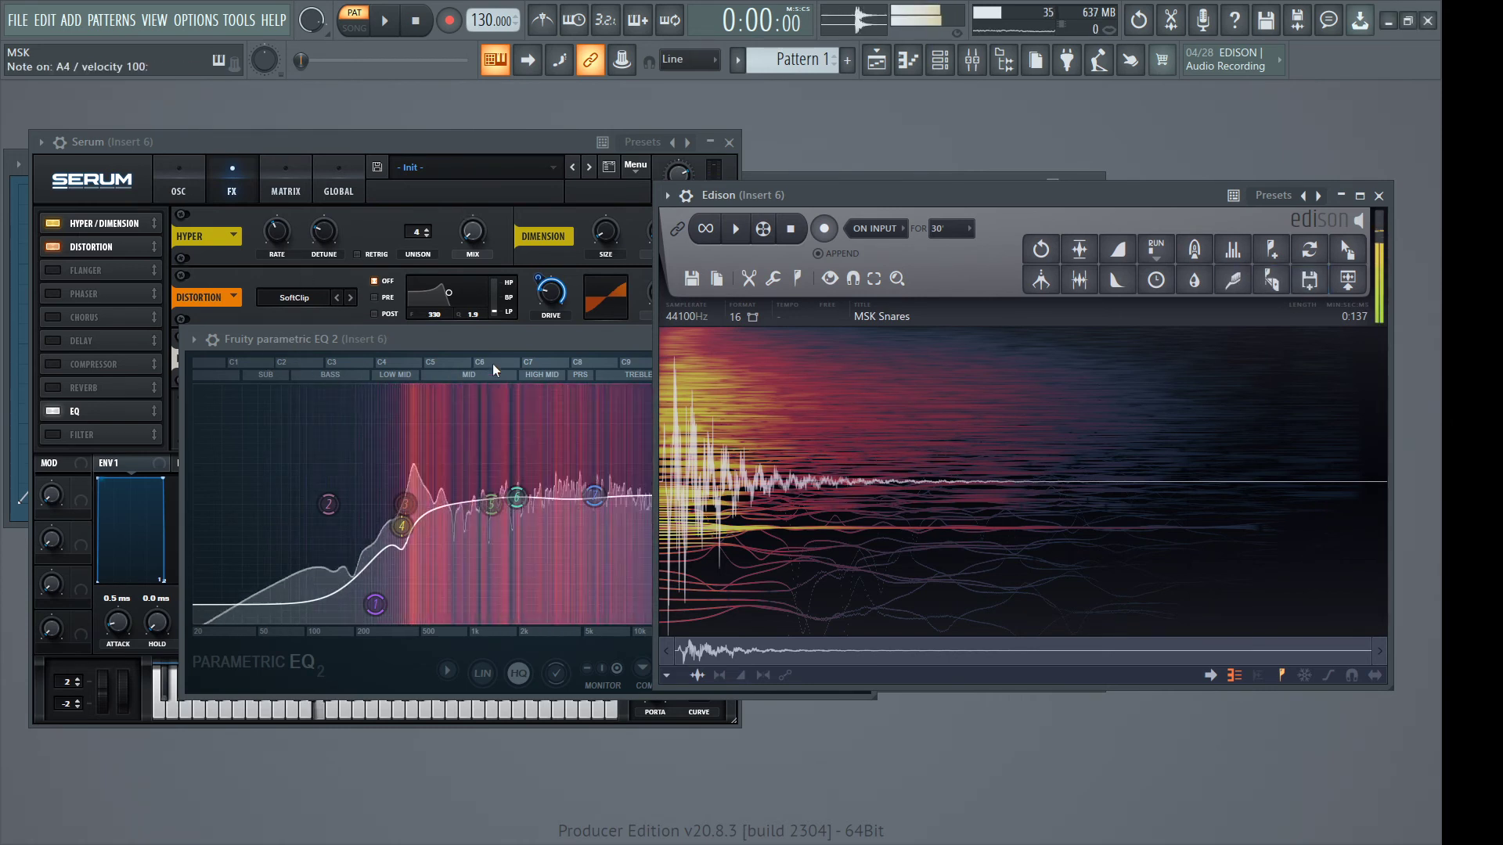
pyautogui.press('m')
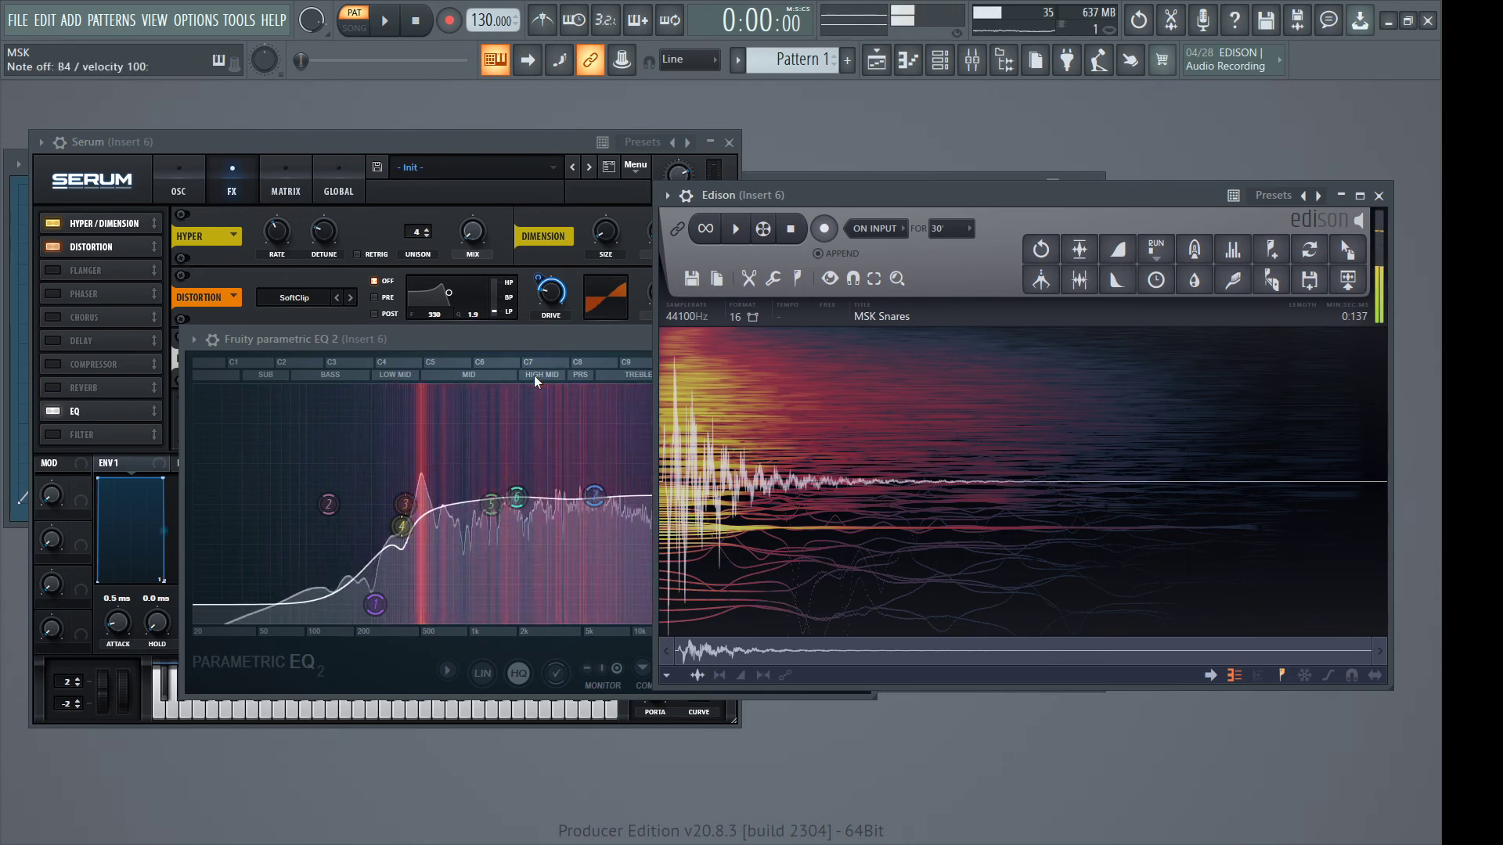
pyautogui.press('n')
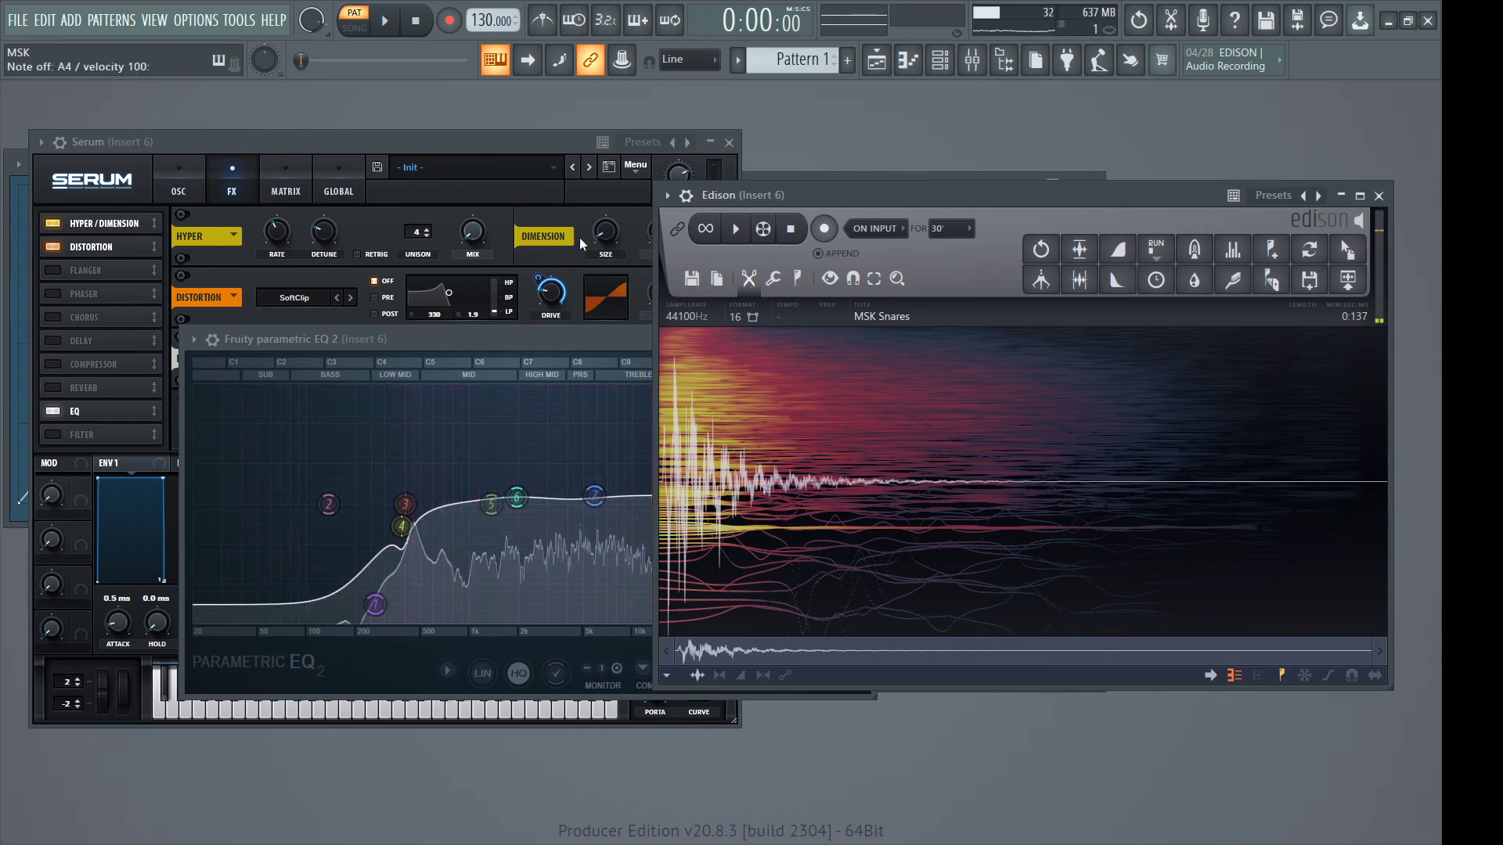
# Soften the decay curve of Serum's LFO 1 by repositioning its lower point while auditioning the snare at A4
pyautogui.click(514, 148)
pyautogui.press('n')
pyautogui.click(379, 461)
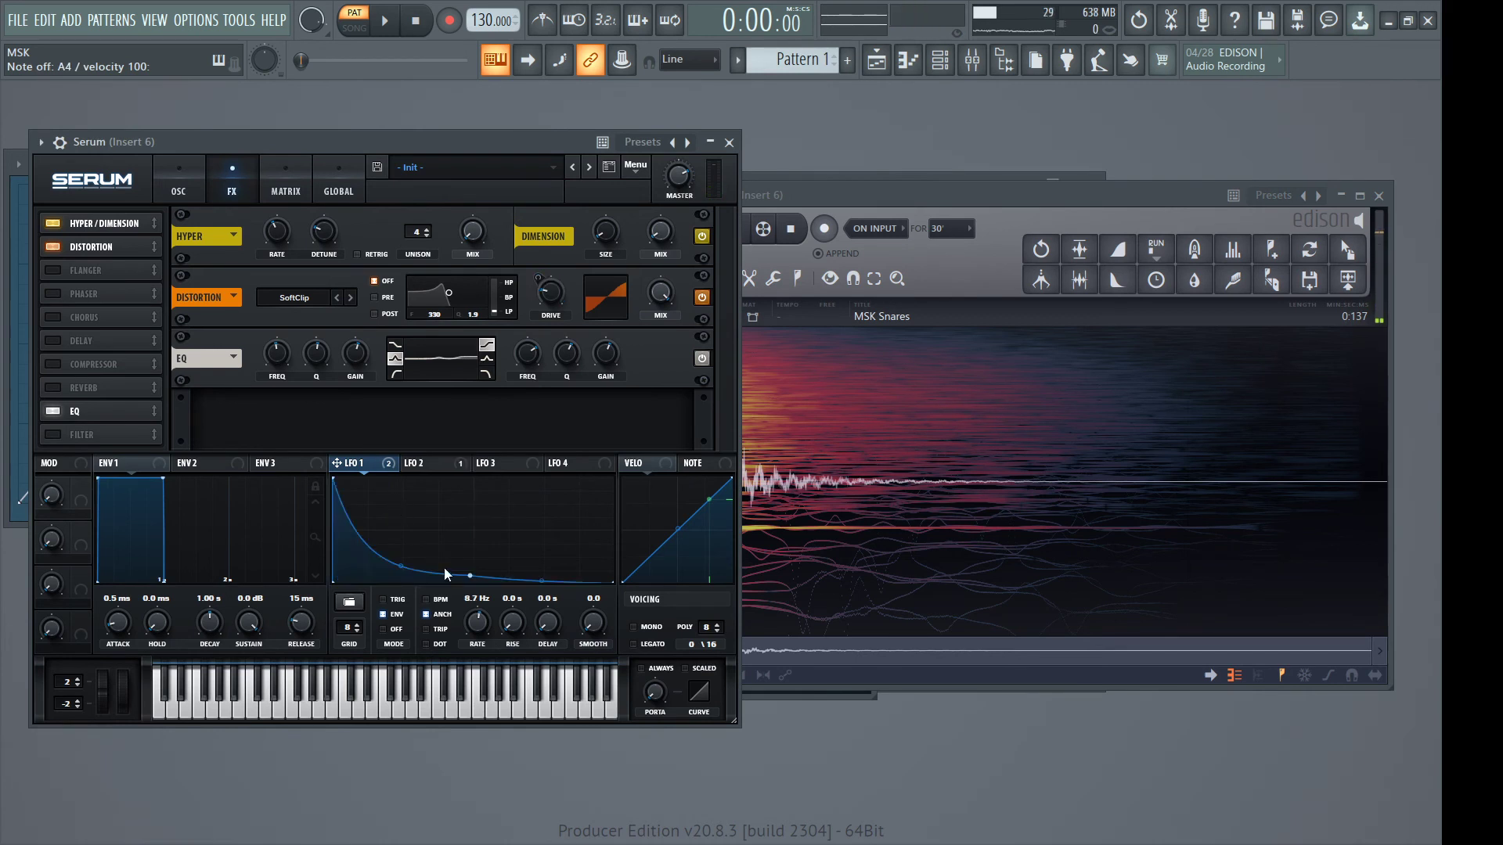
pyautogui.press('n')
pyautogui.moveTo(401, 567); pyautogui.dragTo(459, 572)
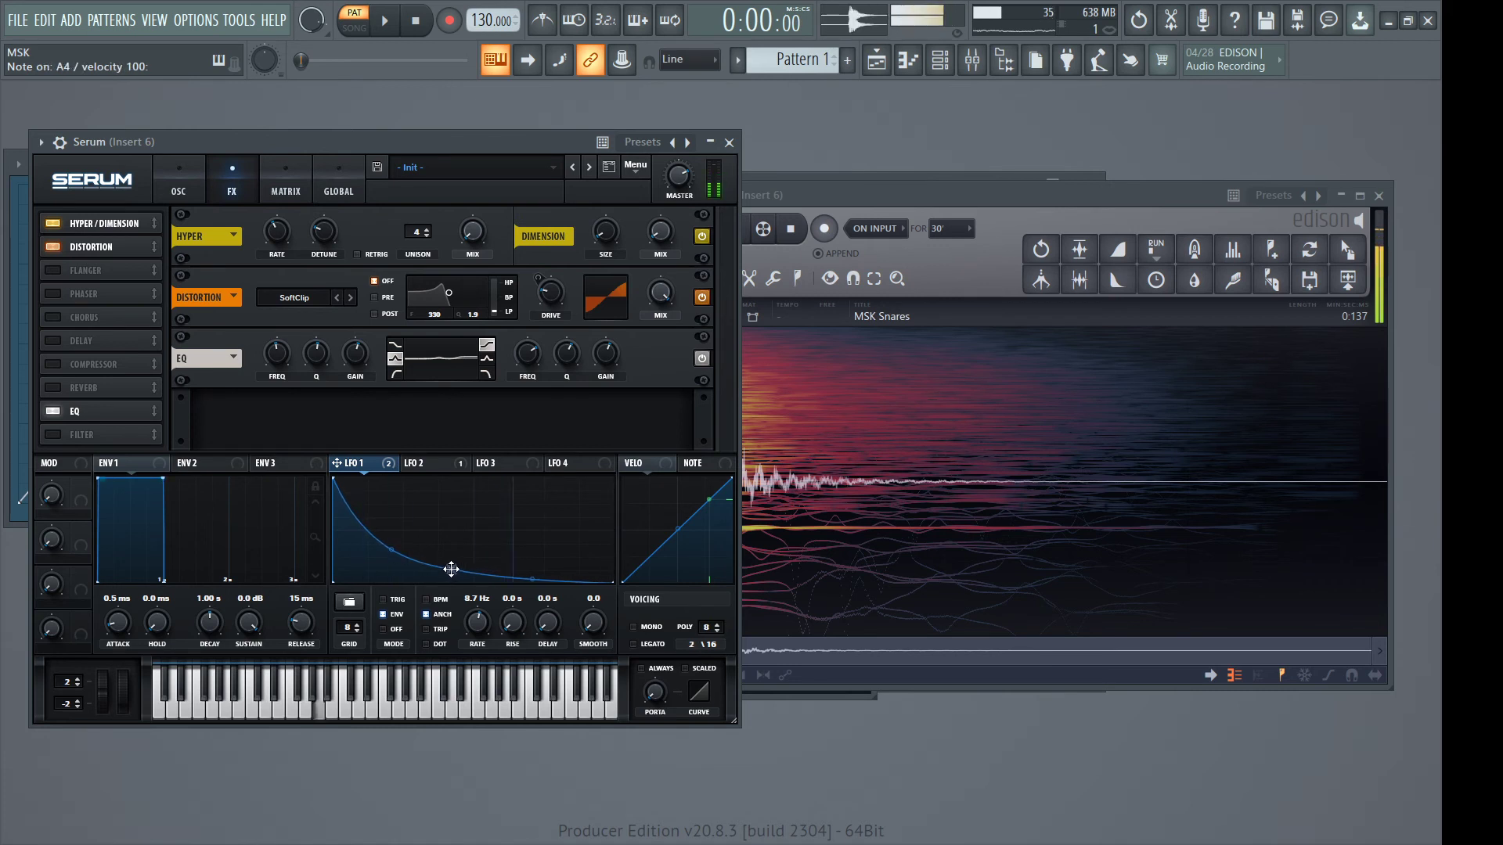
# Open Serum's oscillator settings and audition the snare at A4
pyautogui.click(179, 190)
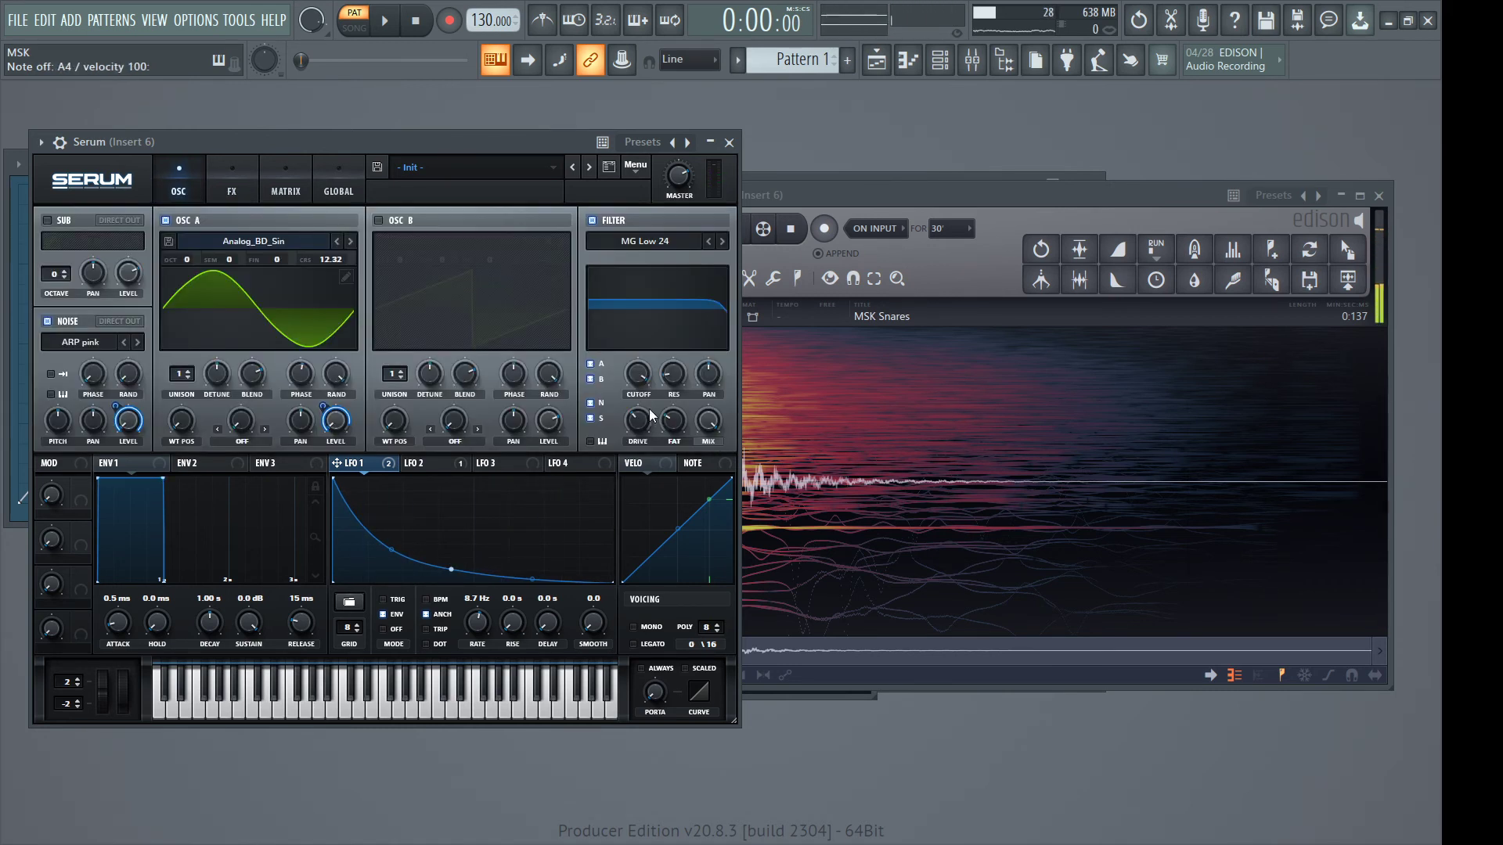
pyautogui.press('n')
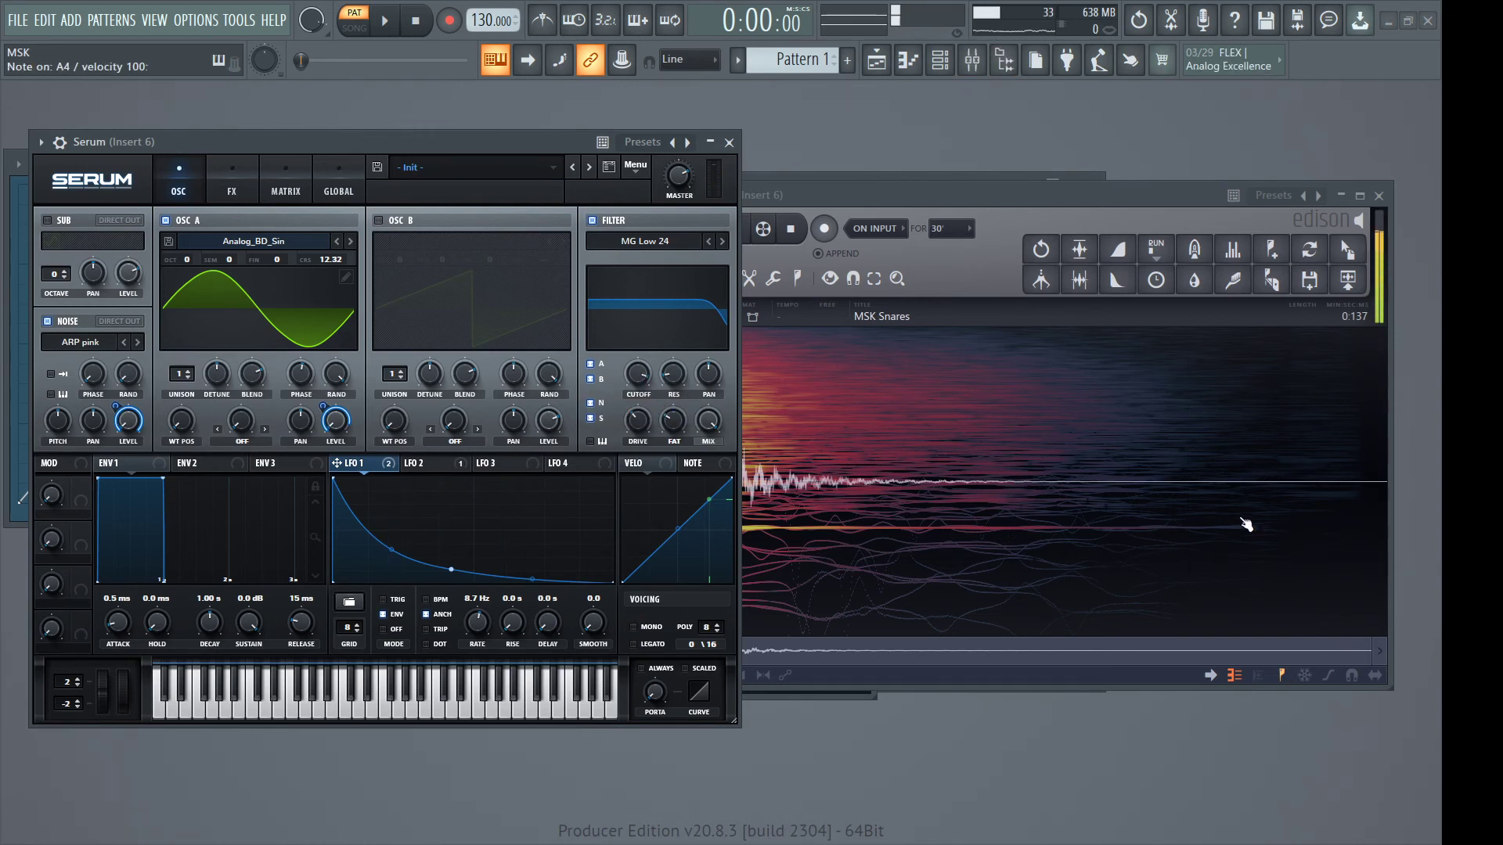
pyautogui.press('n')
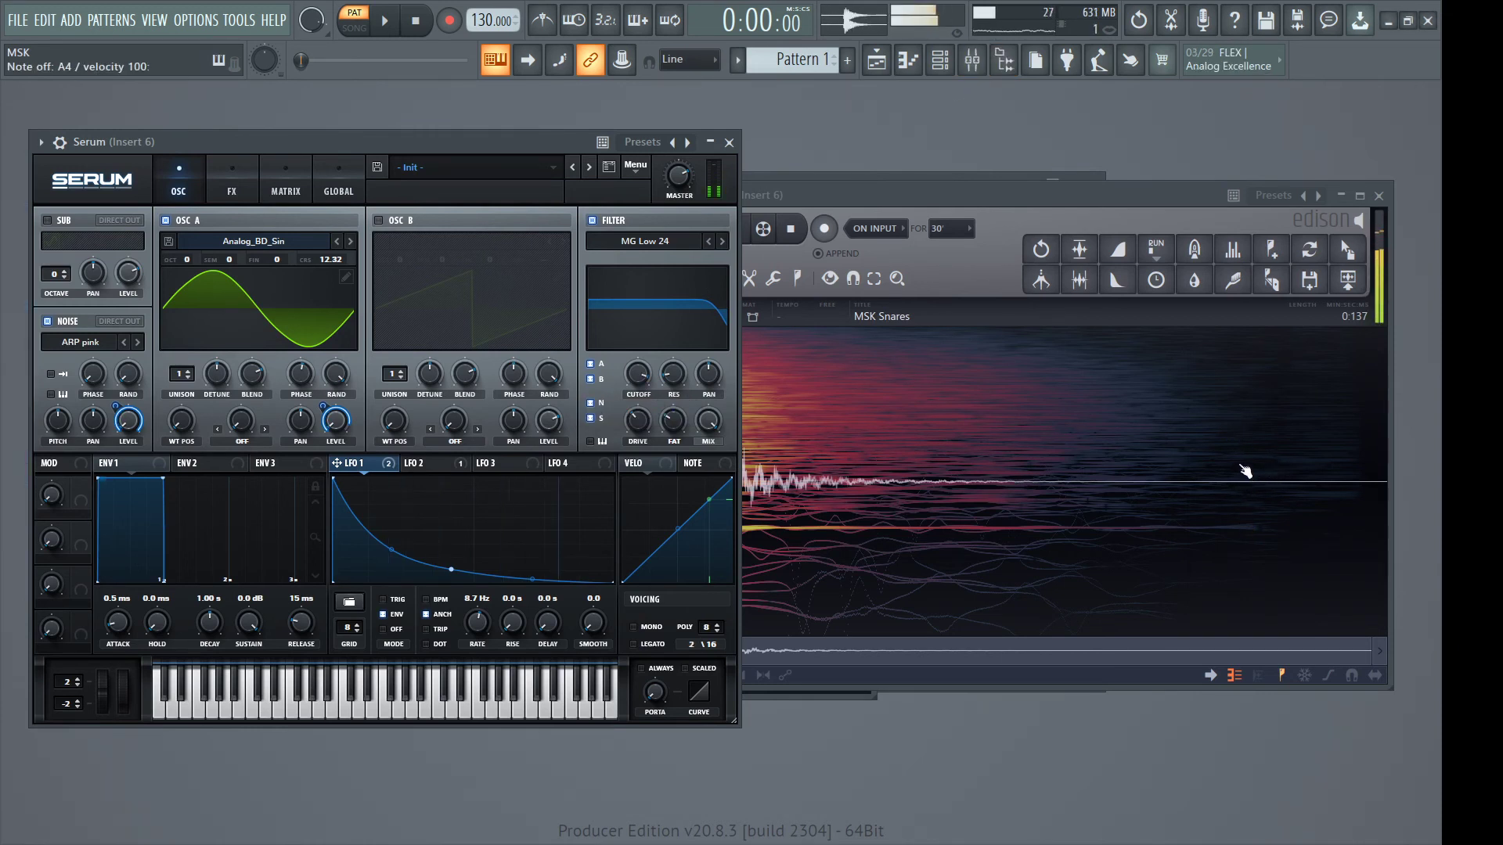
pyautogui.press('n')
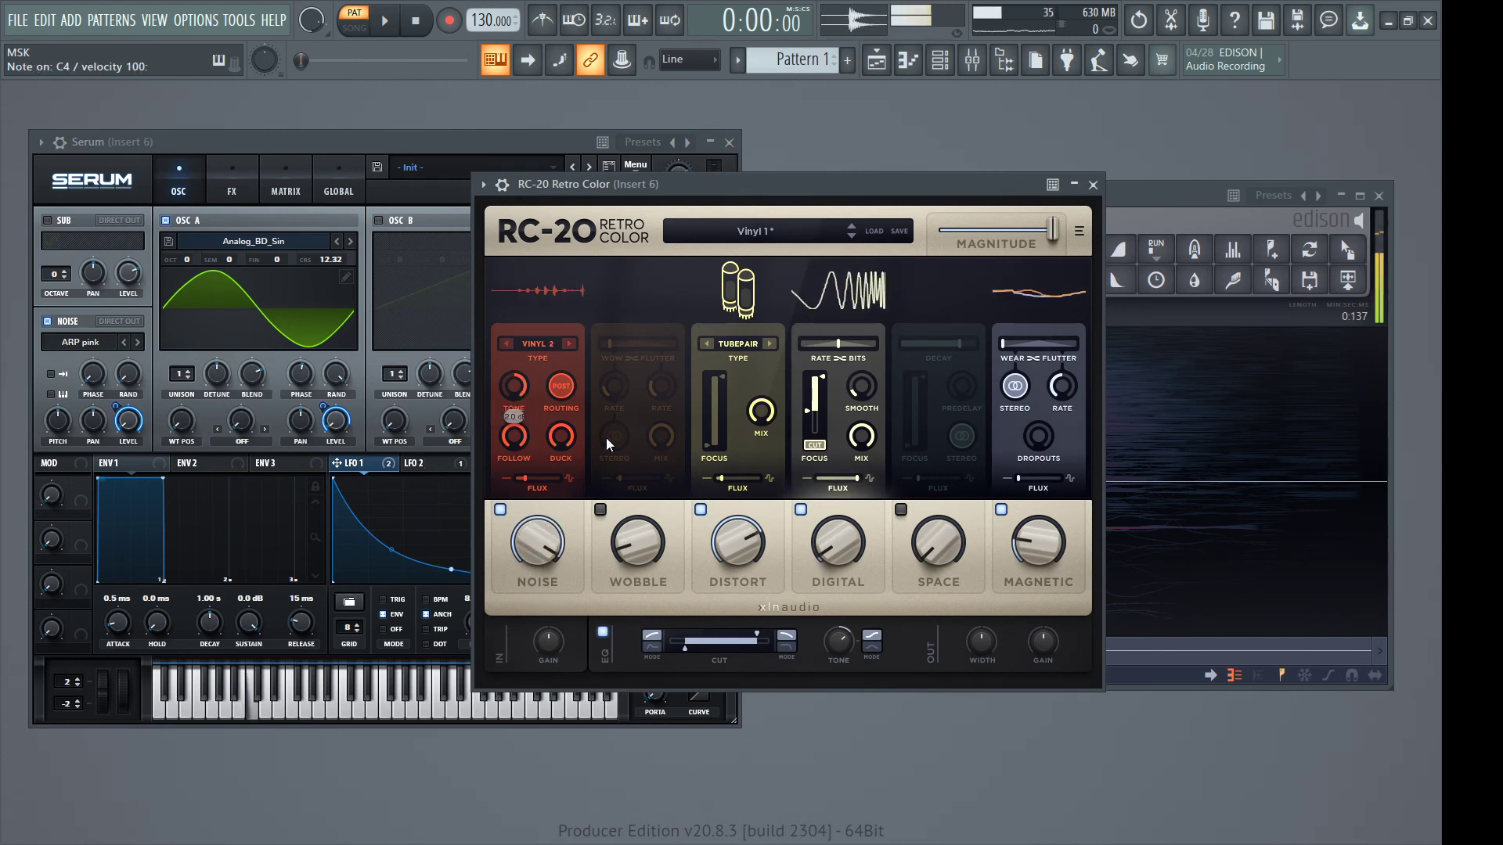
# Raise RC-20's Noise flux to 100 %, turn off the Magnetic module and increase the Digital amount
pyautogui.moveTo(524, 478); pyautogui.dragTo(557, 479)
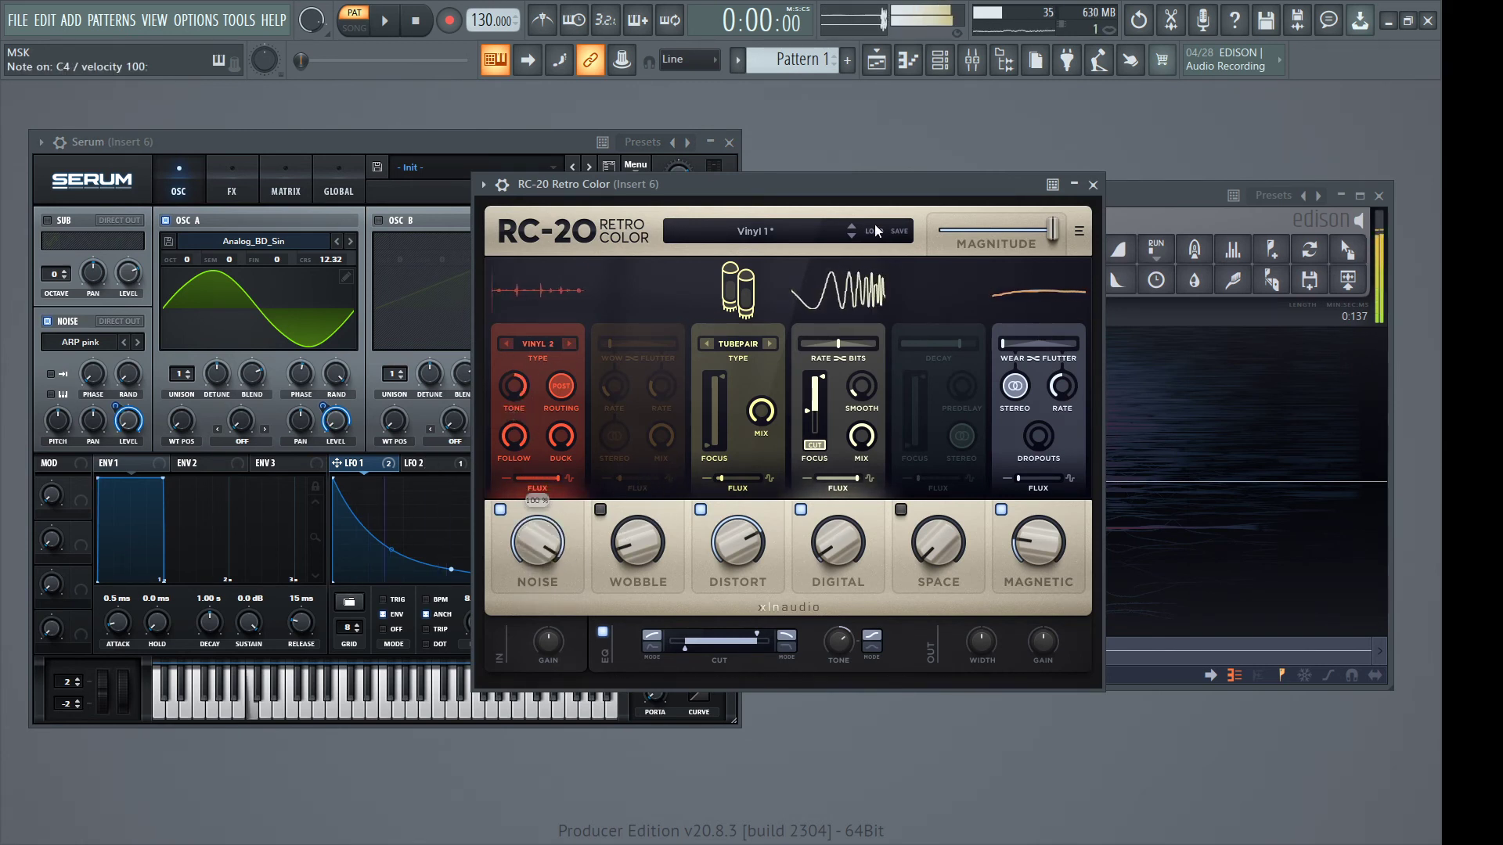
pyautogui.moveTo(875, 185); pyautogui.dragTo(619, 182)
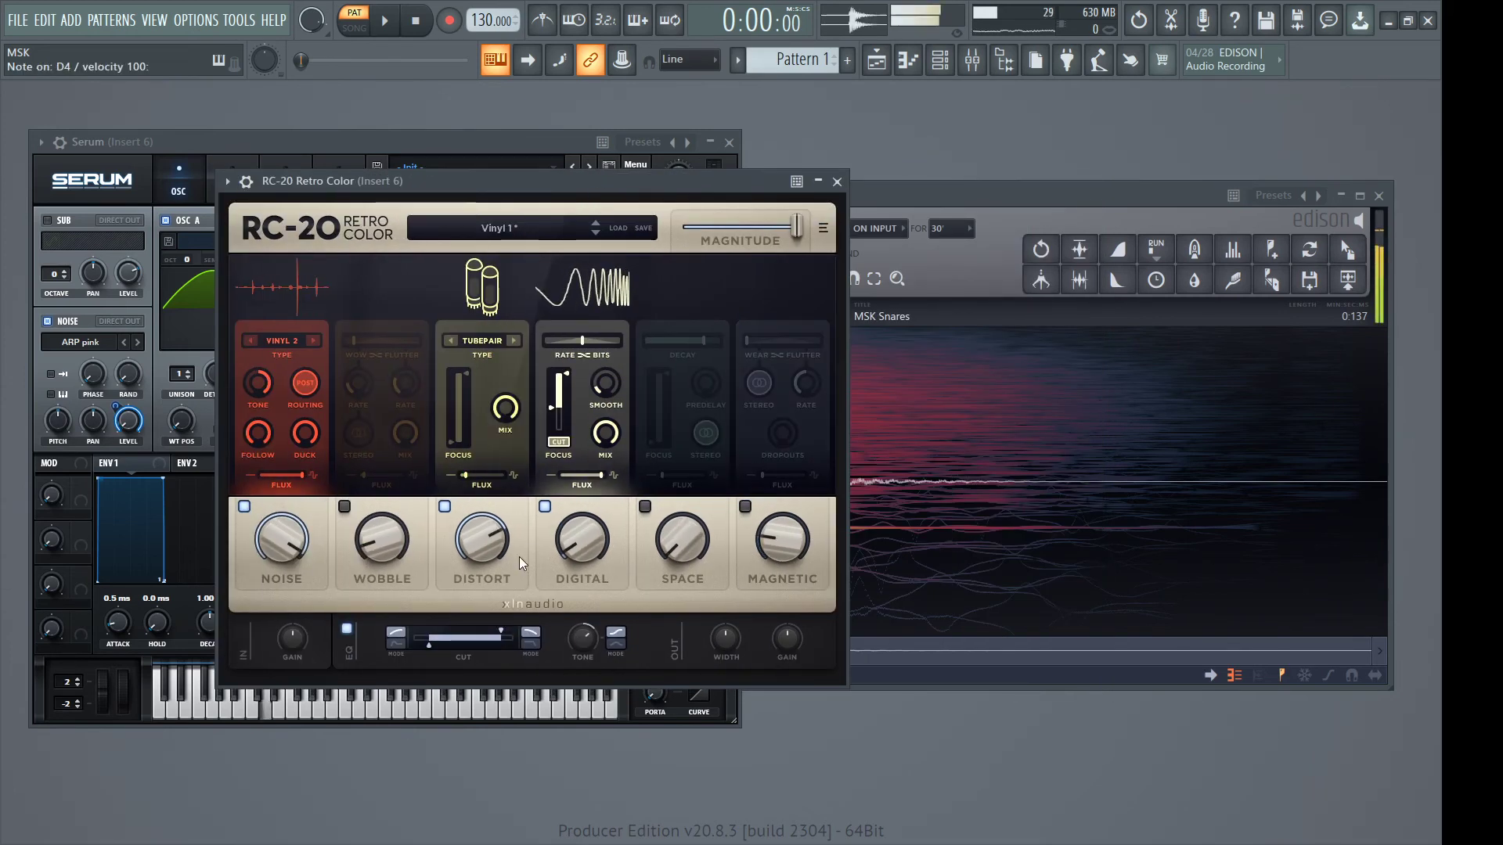
pyautogui.moveTo(581, 540); pyautogui.dragTo(569, 495)
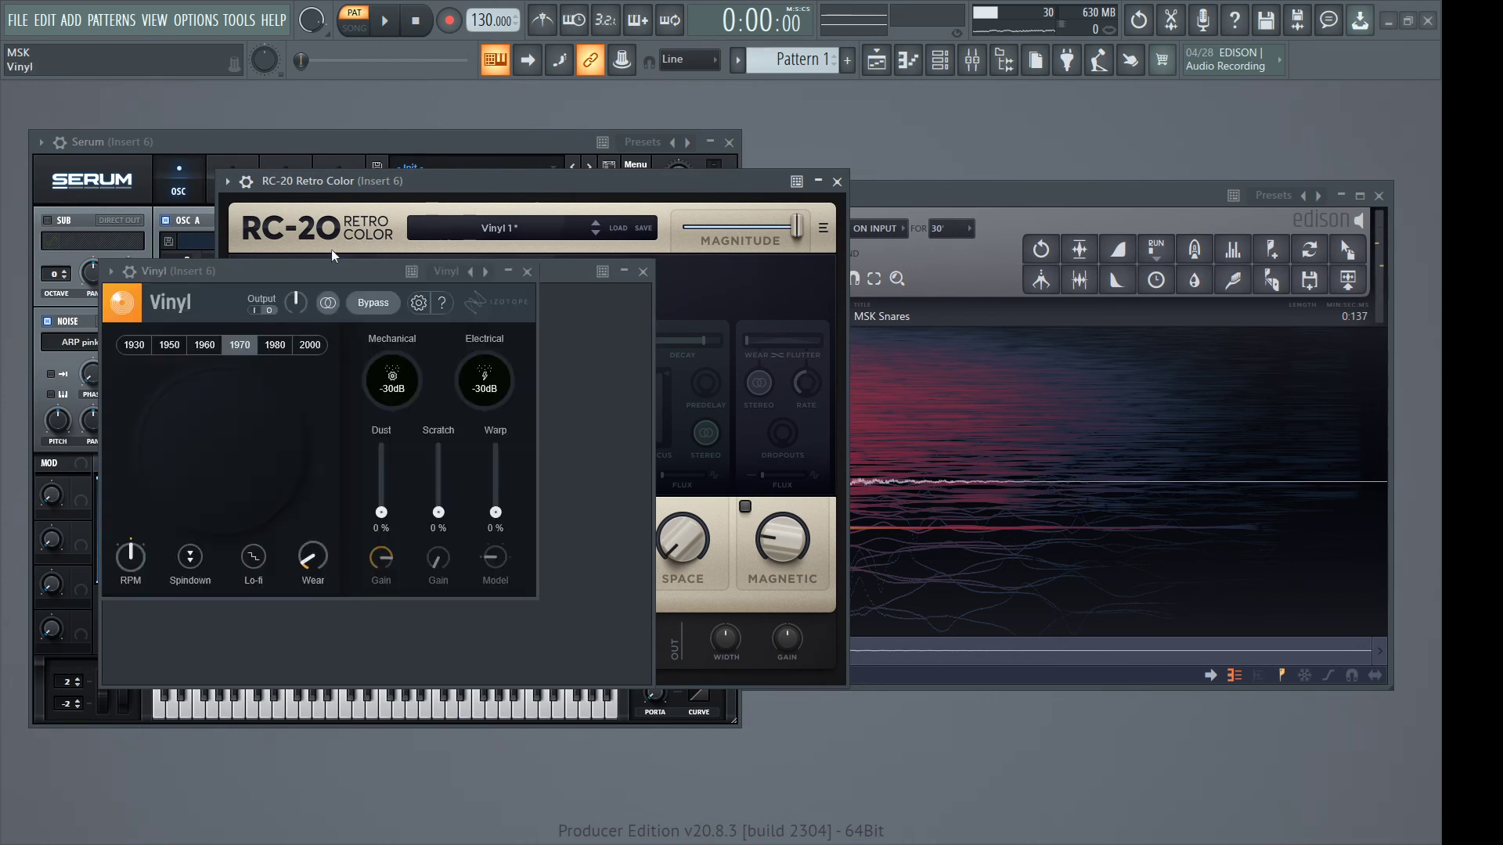
# Set the Vinyl plugin's Wear to 11 % and turn on Lo-fi
pyautogui.moveTo(337, 278); pyautogui.dragTo(496, 270)
pyautogui.moveTo(472, 550)
pyautogui.mouseDown()
pyautogui.moveTo(468, 432)
pyautogui.moveTo(457, 533)
pyautogui.mouseUp()
pyautogui.click(415, 550)
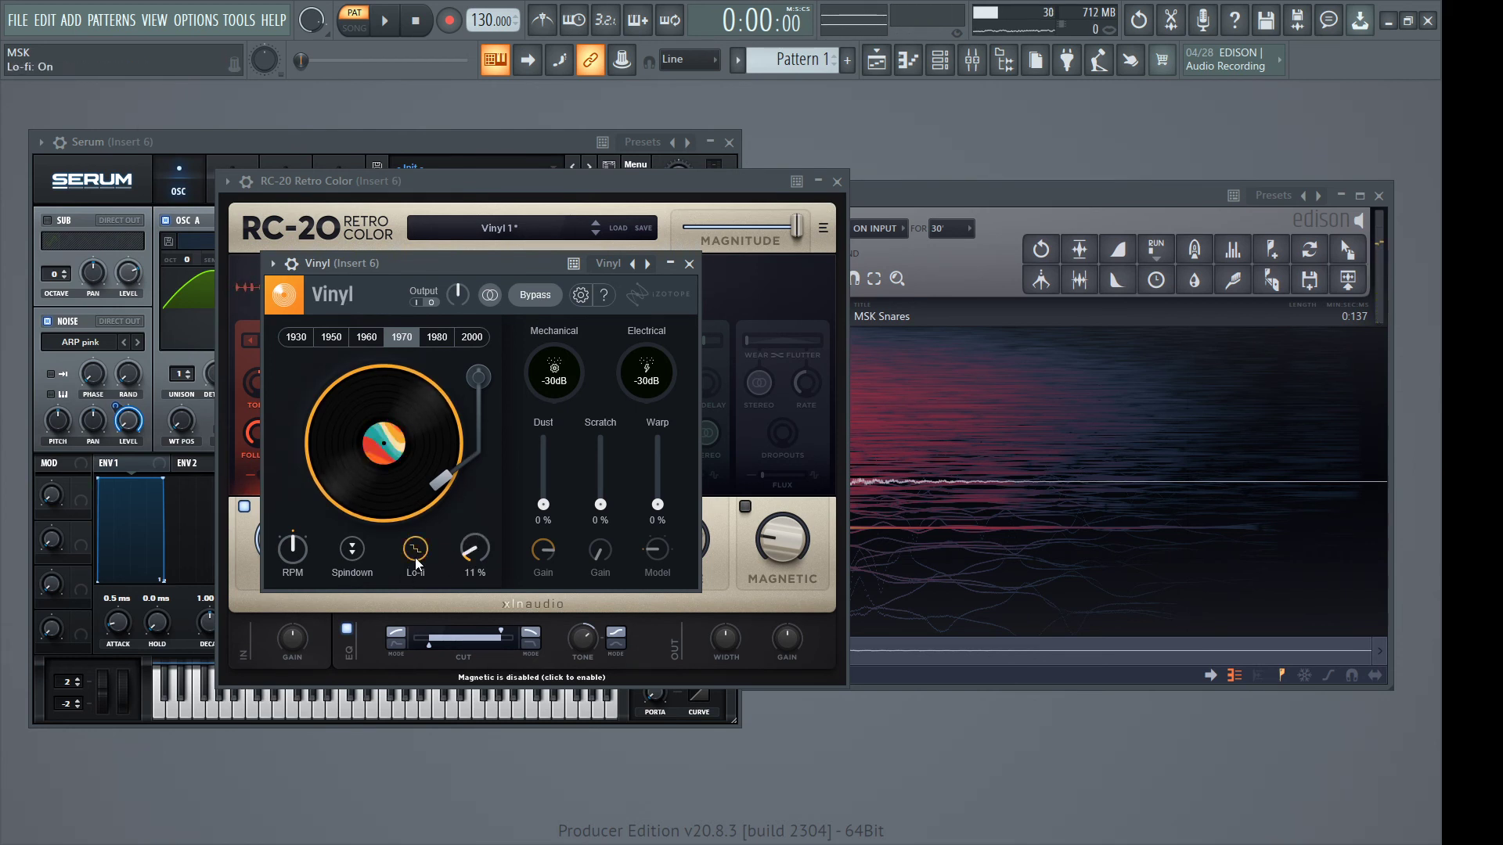
# Record a new take of the processed snare into Edison
pyautogui.press('Escape')
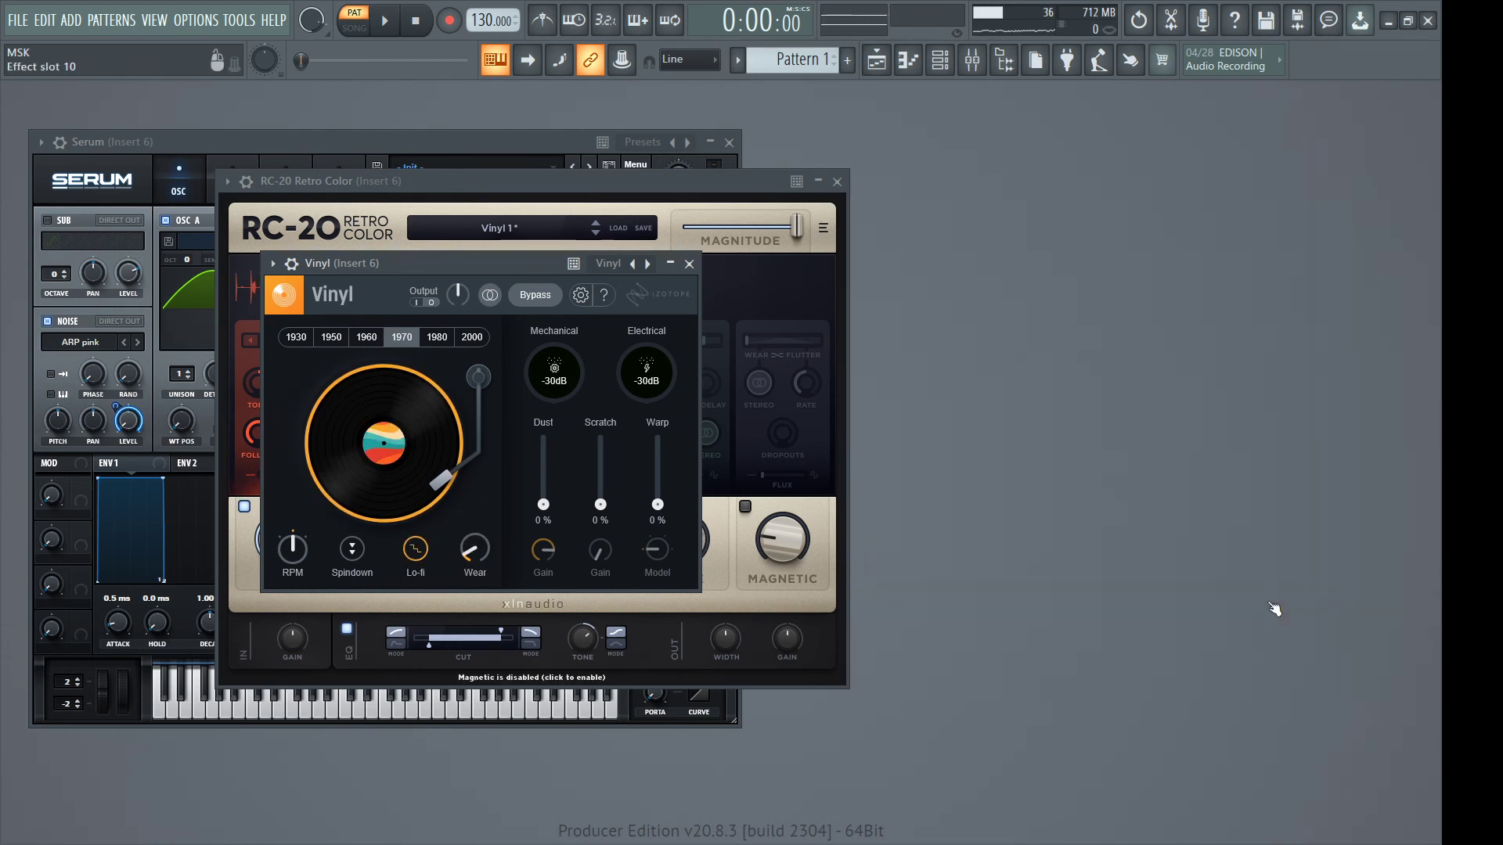
pyautogui.hotkey('ctrl', 'e')
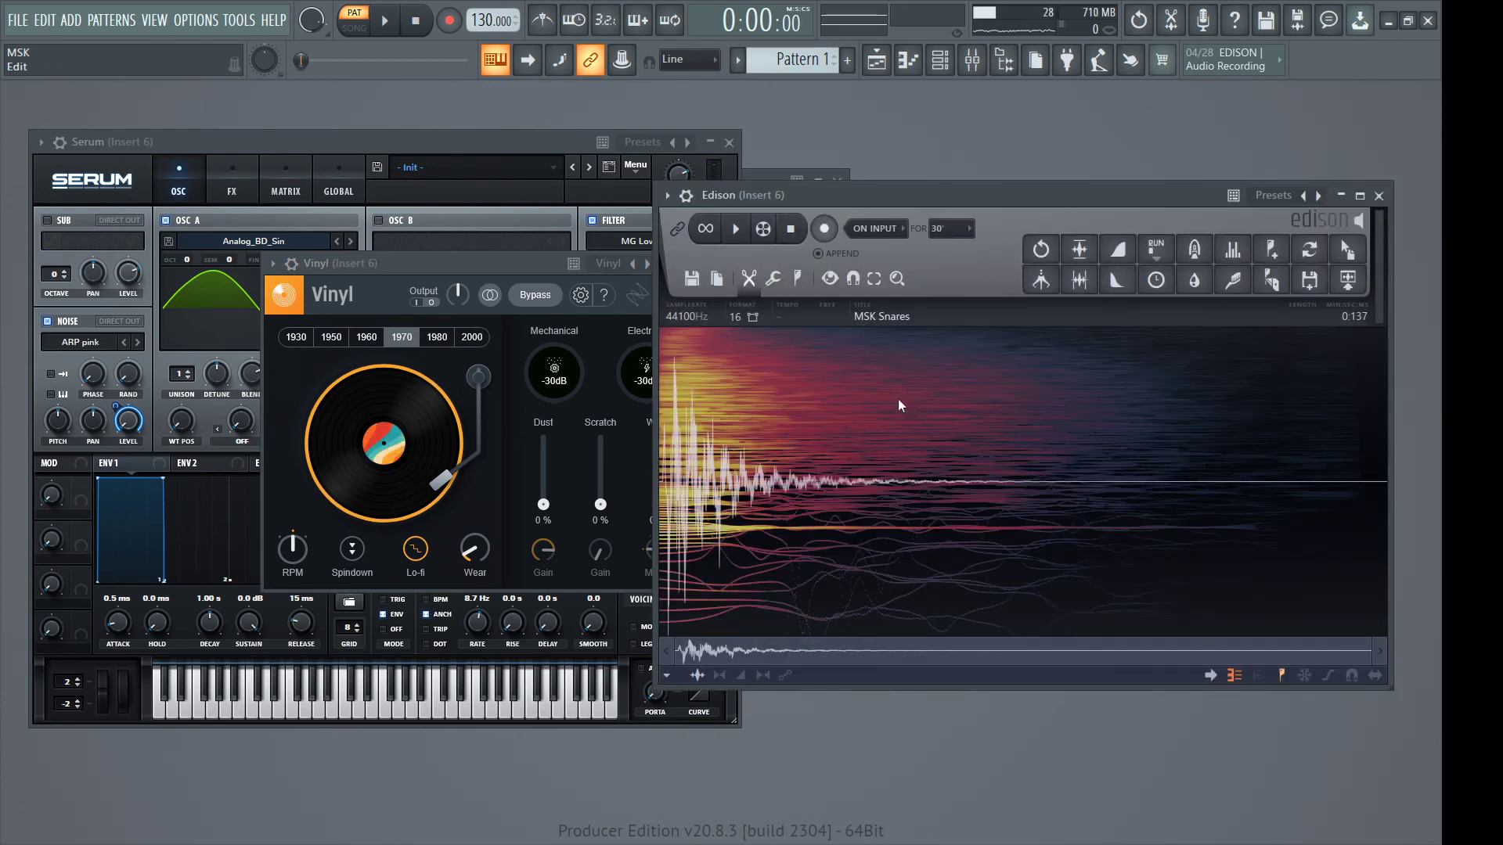
pyautogui.click(824, 228)
pyautogui.click(823, 228)
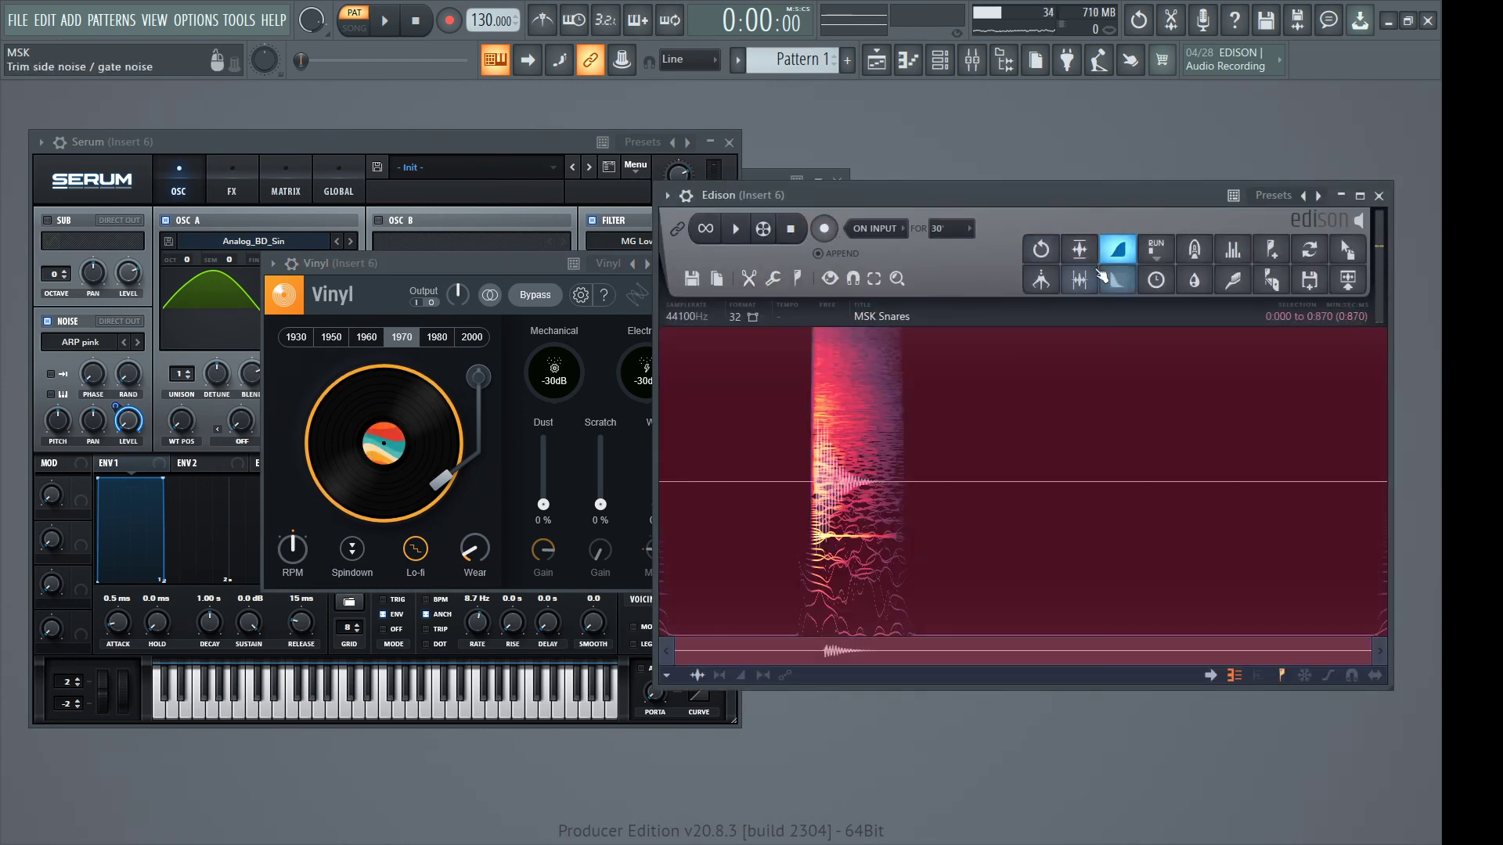
# Trim the silence around the recorded snare in Edison so the sample starts right at its transient
pyautogui.click(922, 405)
pyautogui.scroll(3, 919, 400)
pyautogui.moveTo(975, 468); pyautogui.dragTo(1008, 495)
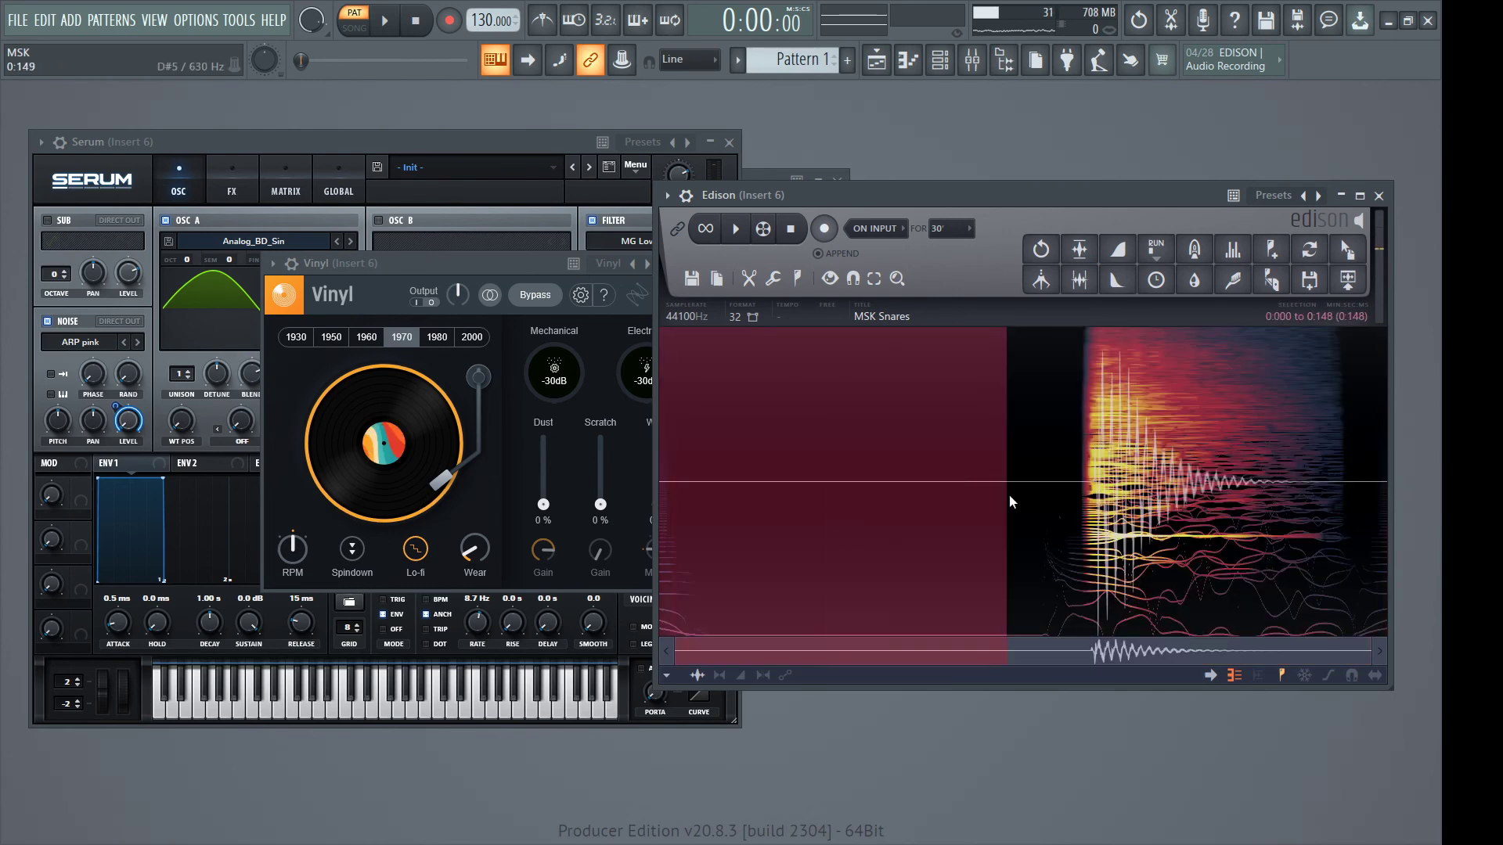
pyautogui.moveTo(1012, 197); pyautogui.dragTo(716, 236)
pyautogui.moveTo(710, 501); pyautogui.dragTo(800, 530)
pyautogui.scroll(2, 794, 524)
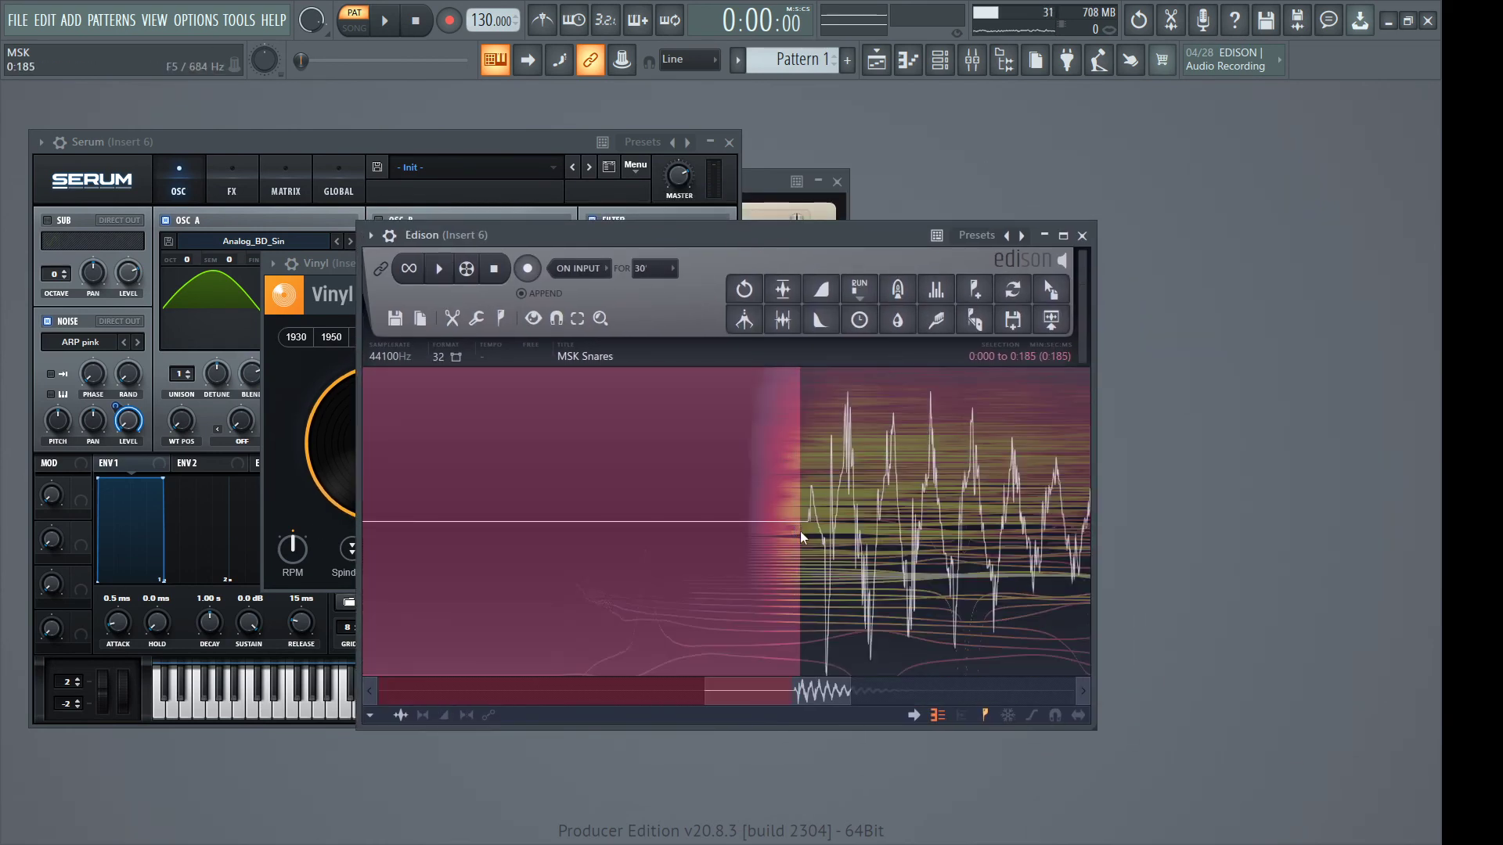
pyautogui.press('Delete')
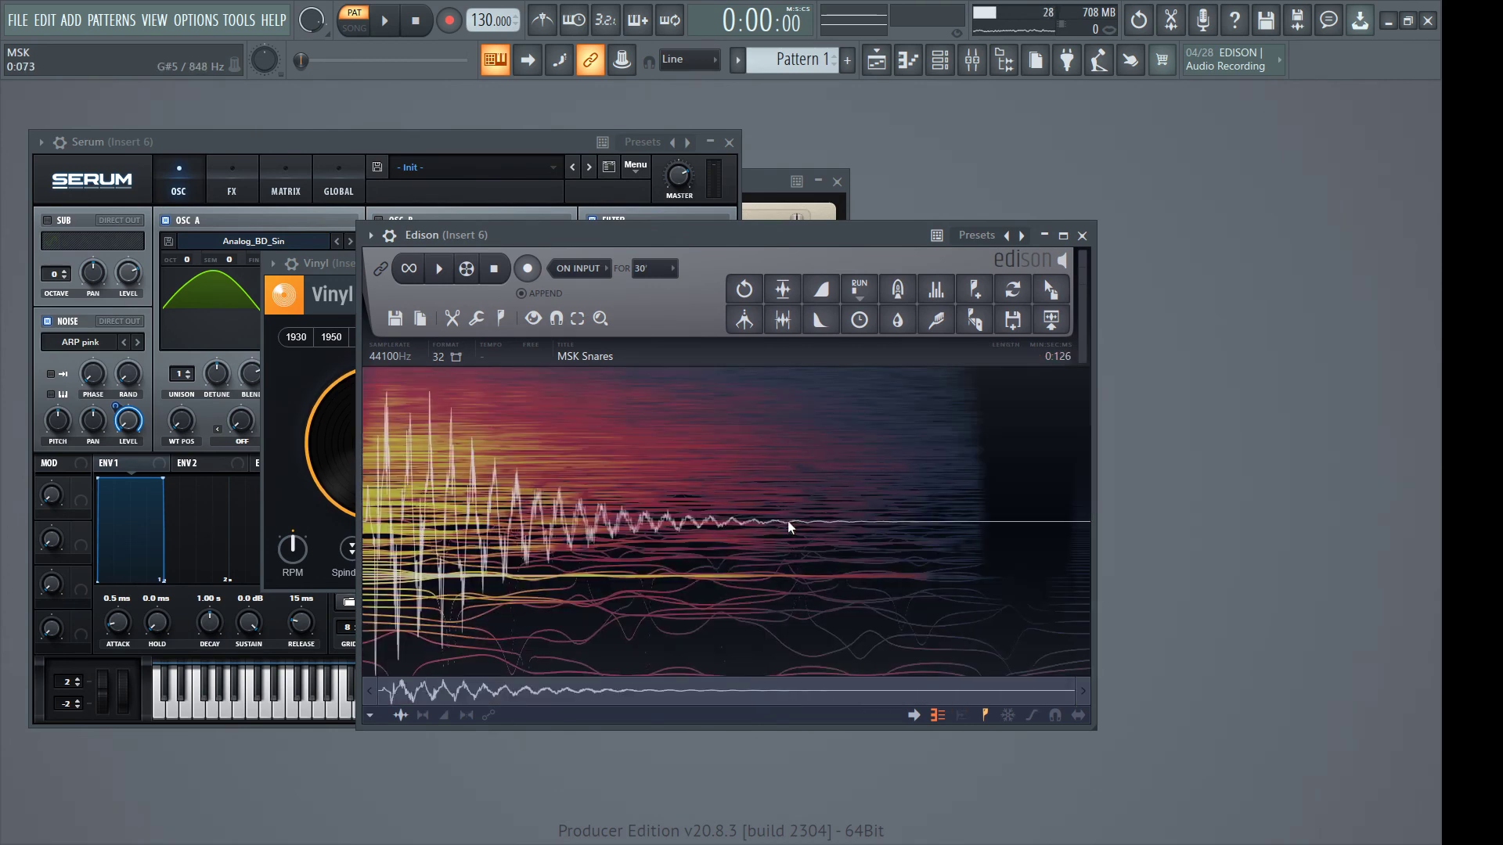
# Fade out the end of the snare, audition it and save it as a 16-bit sample
pyautogui.click(440, 272)
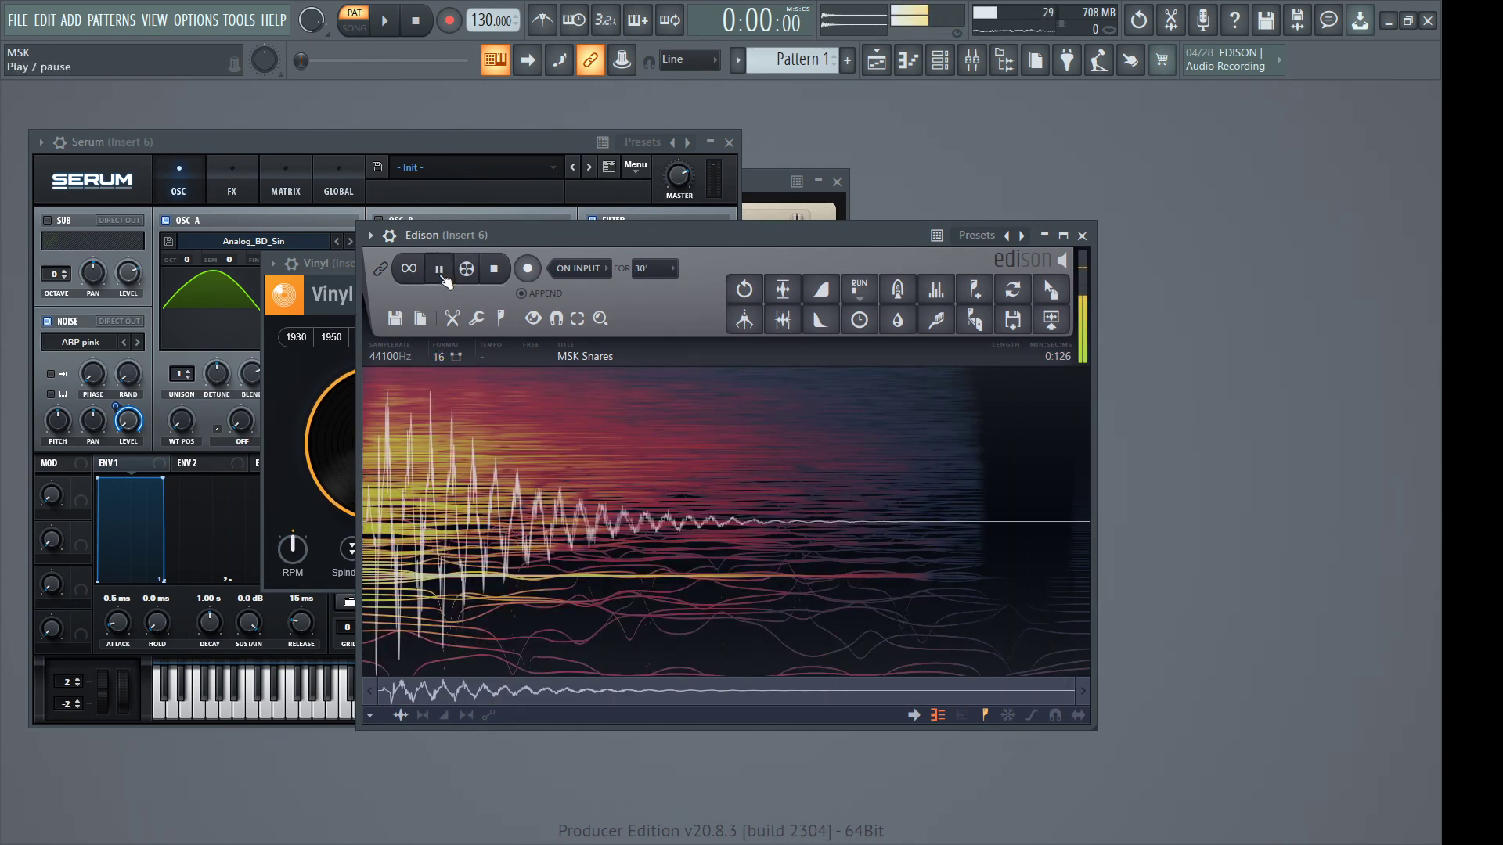
pyautogui.moveTo(955, 458); pyautogui.dragTo(977, 466)
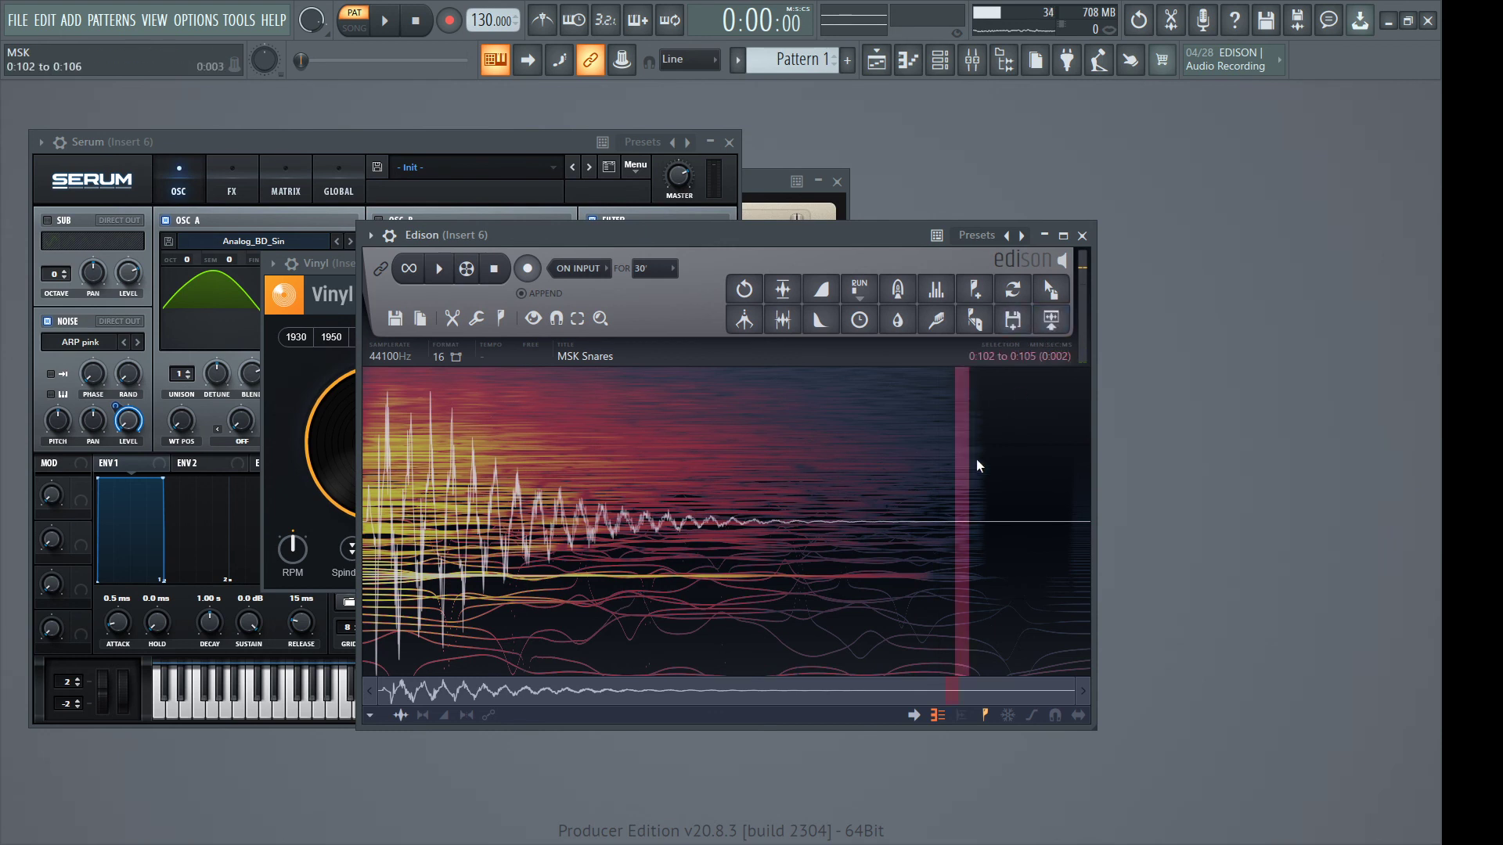
pyautogui.click(819, 320)
pyautogui.press('space')
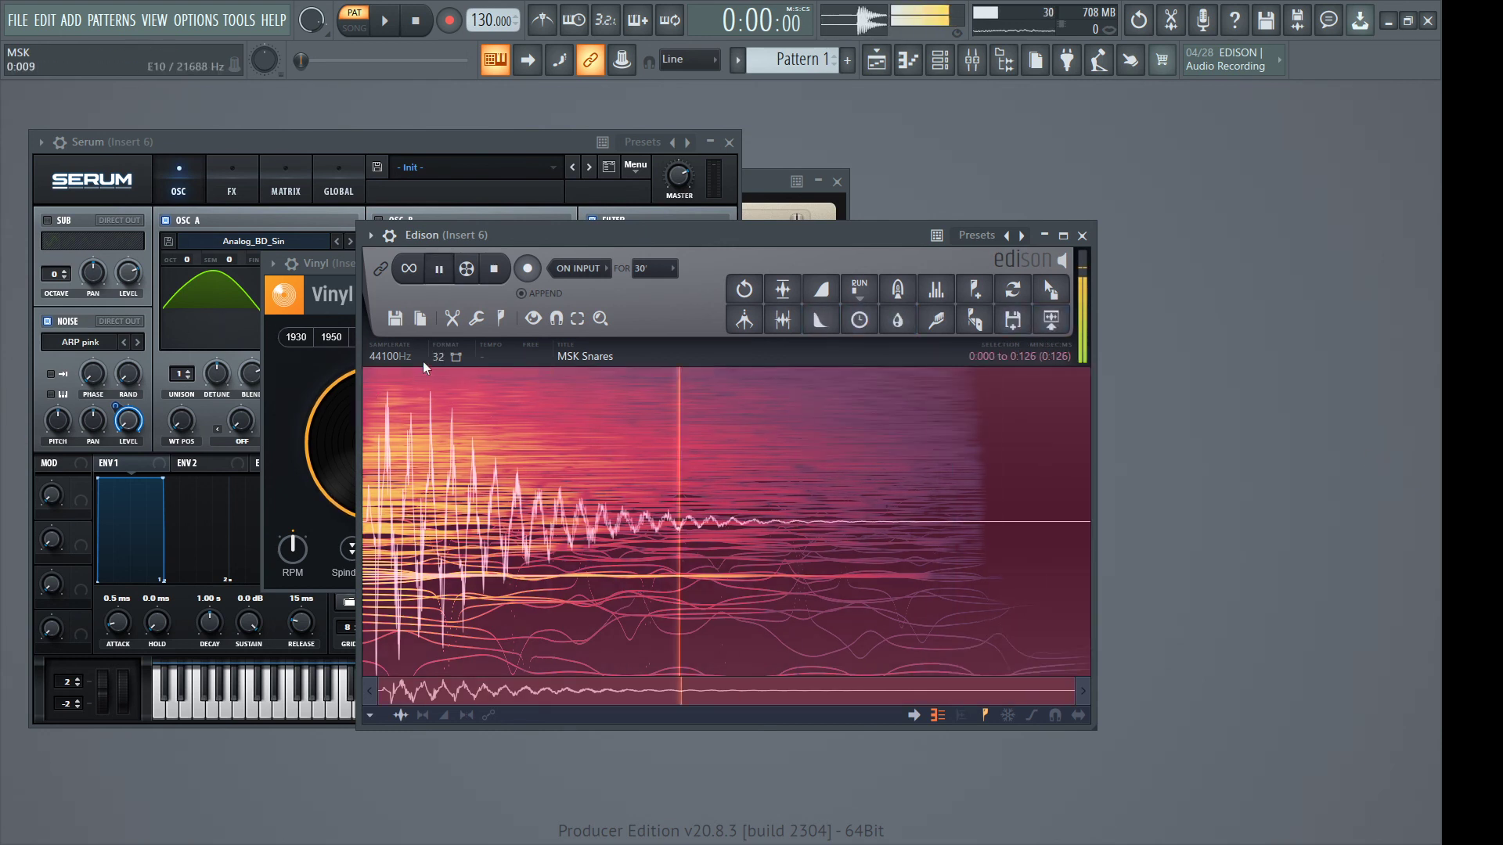
pyautogui.press('space')
pyautogui.press('space')
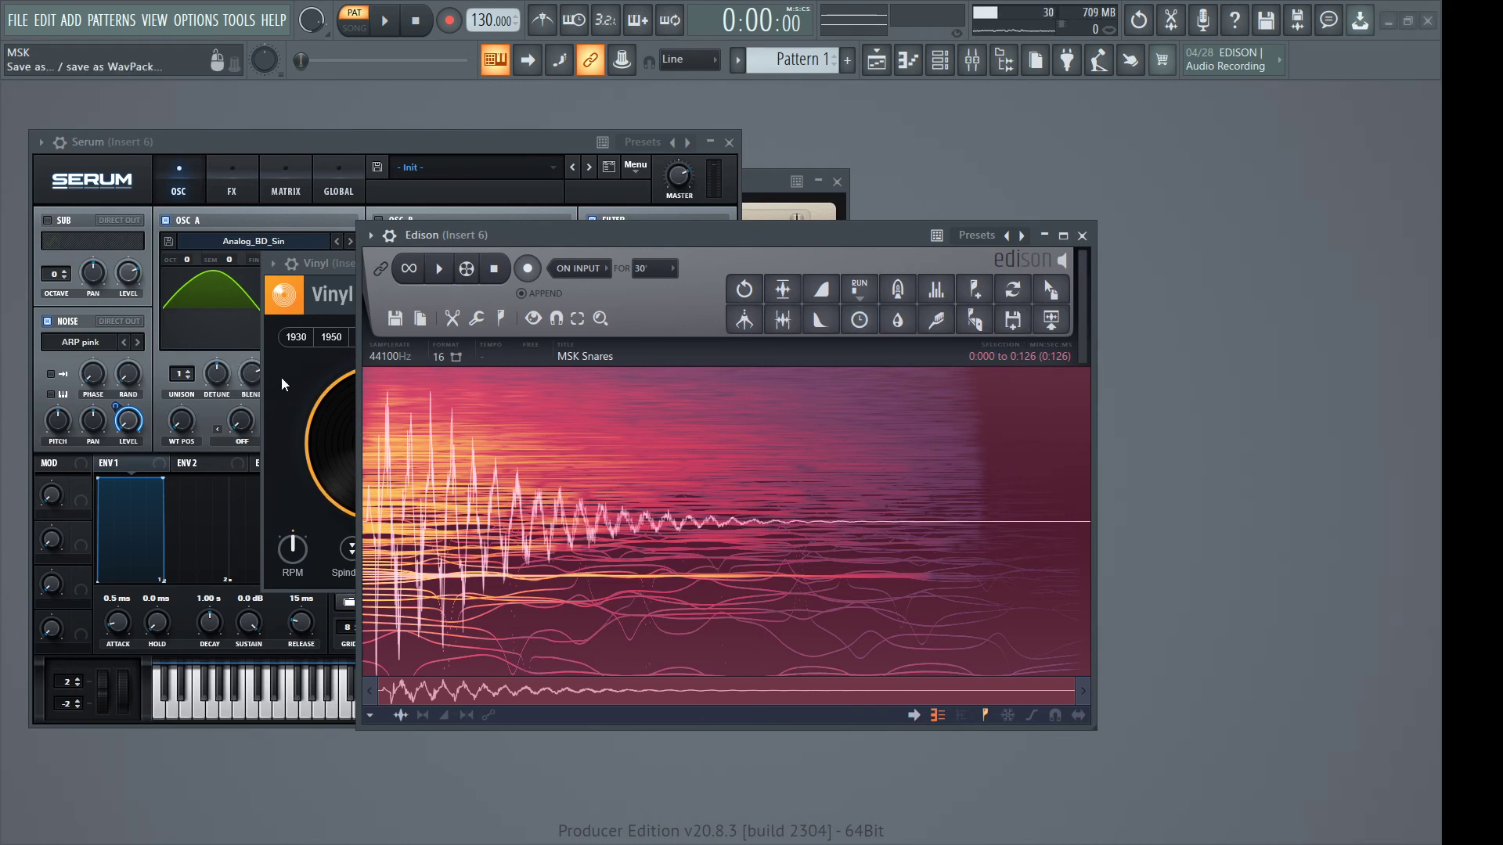
pyautogui.press('Return')
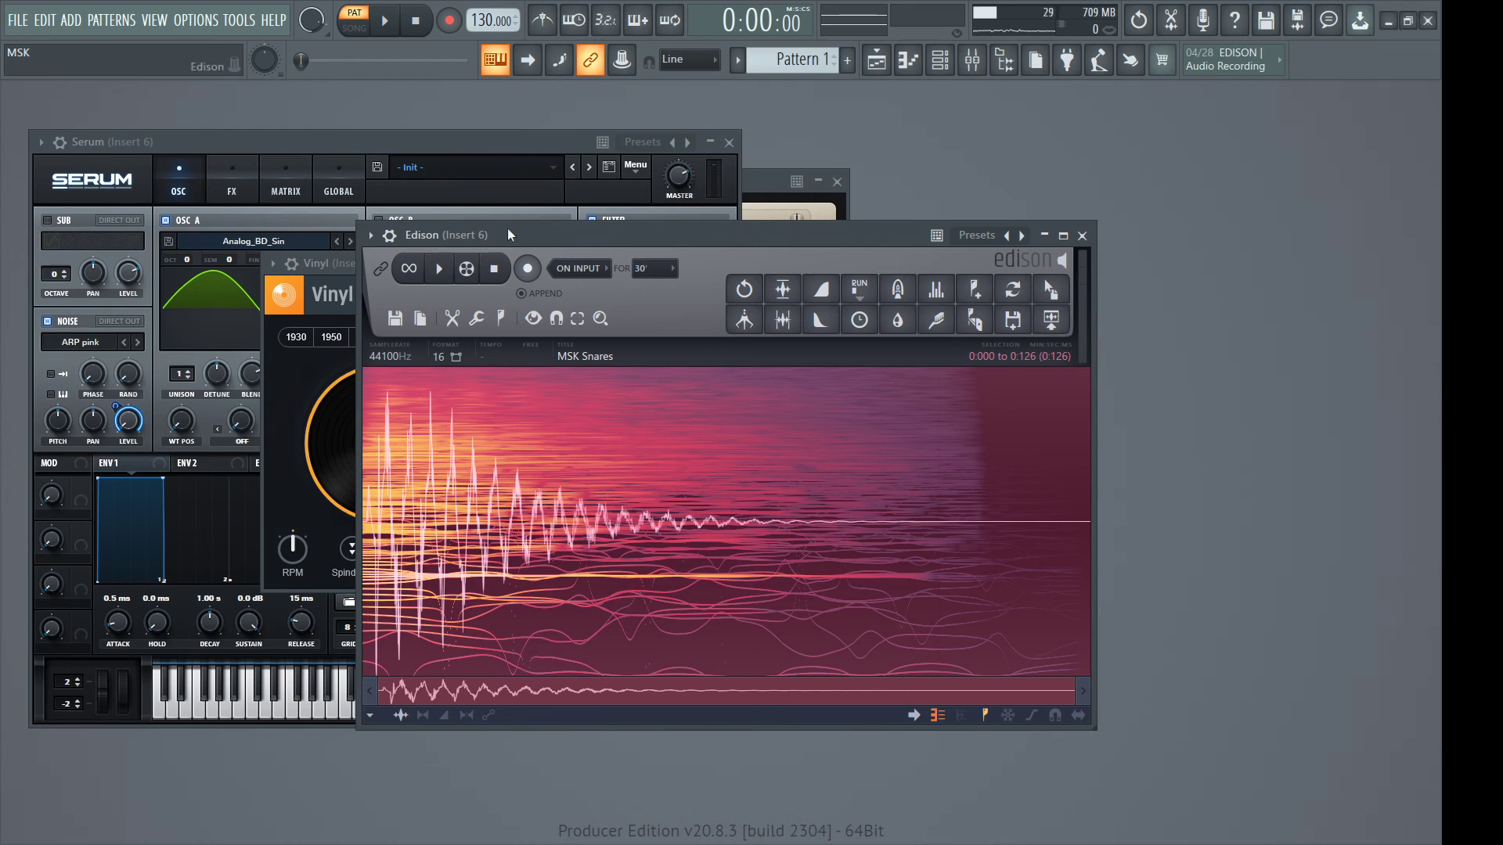
# Steepen and smooth the decay curve of Serum's LFO 1 by moving its points while auditioning the snare at E4
pyautogui.moveTo(327, 147); pyautogui.dragTo(491, 129)
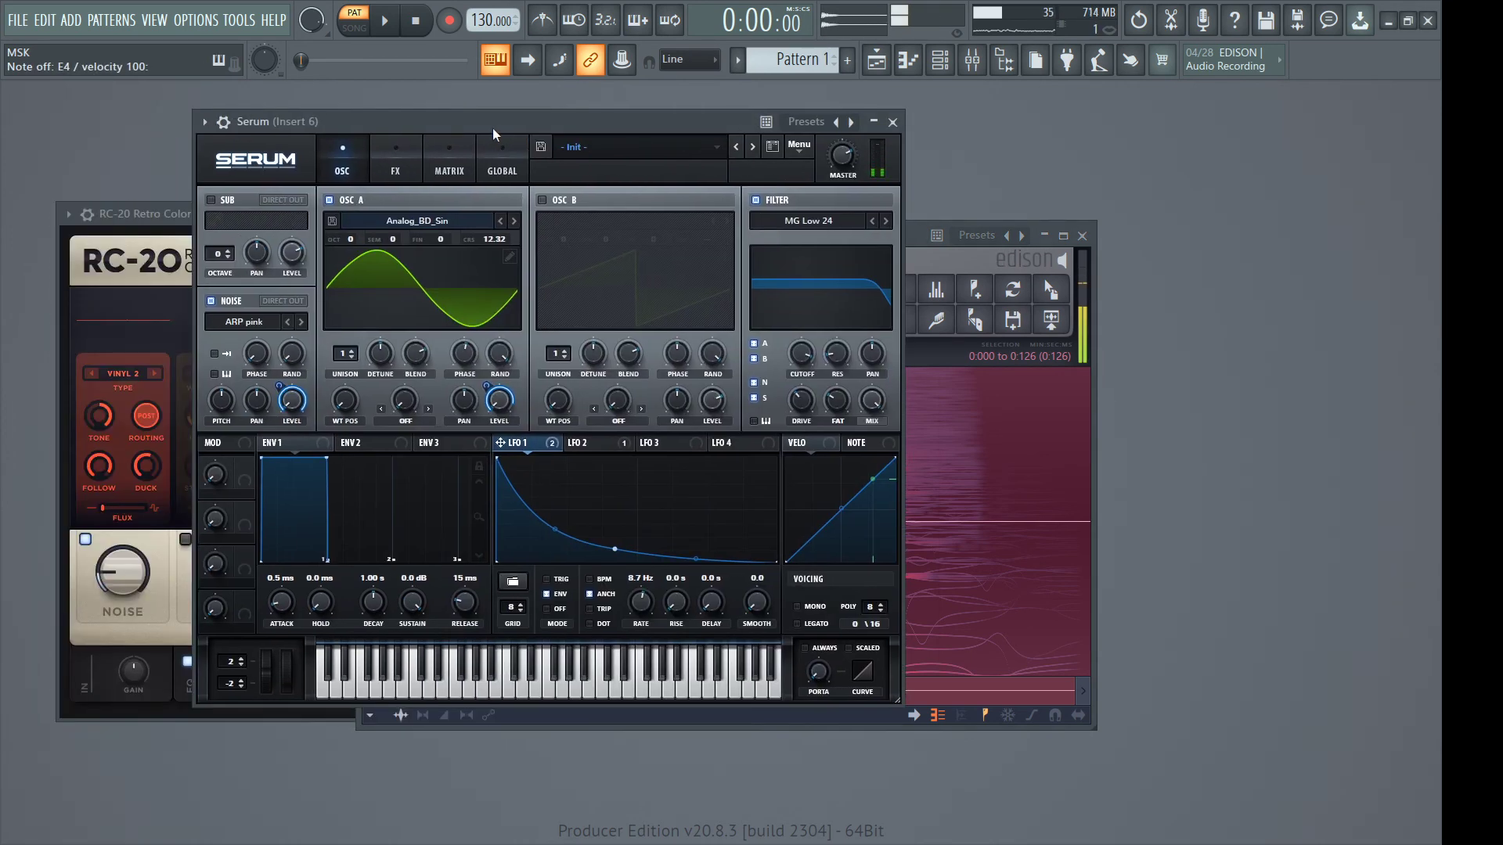
pyautogui.click(515, 698)
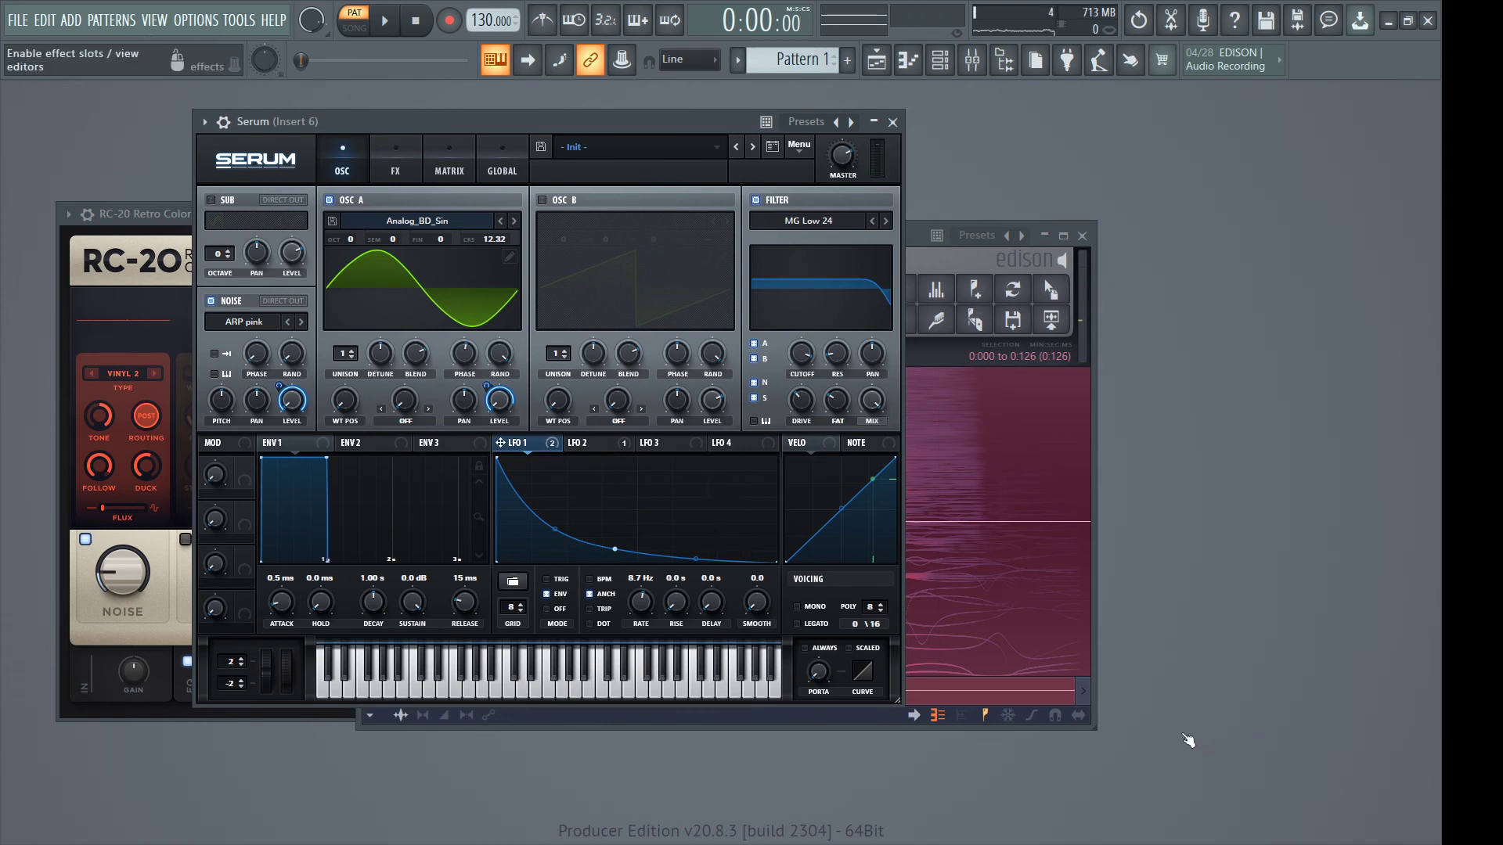
pyautogui.moveTo(614, 549); pyautogui.dragTo(551, 556)
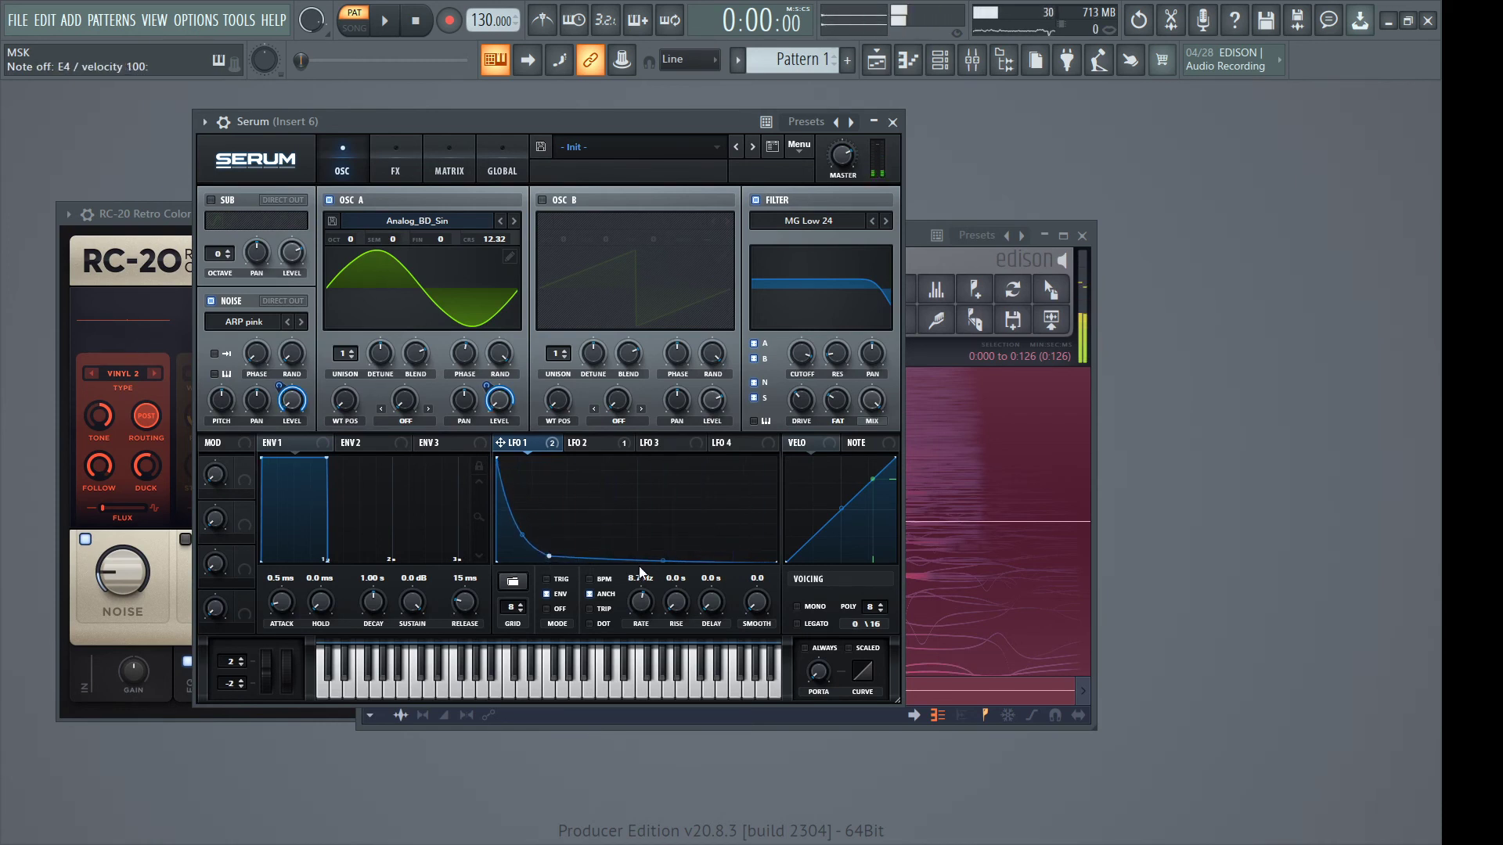
pyautogui.moveTo(662, 563); pyautogui.dragTo(672, 561)
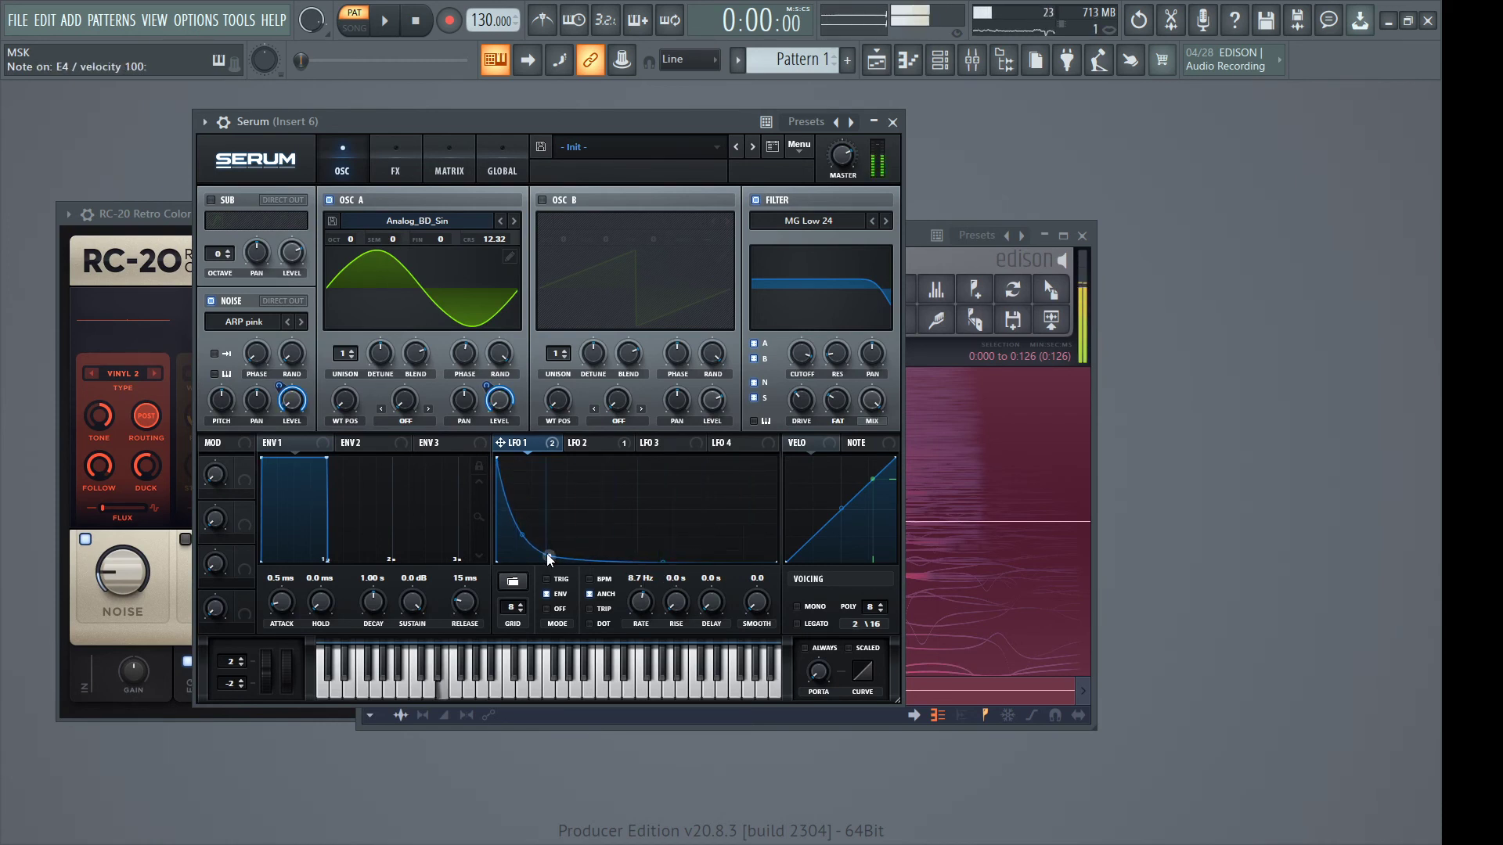
pyautogui.moveTo(546, 552); pyautogui.dragTo(568, 535)
# Check the LFO 2 curve and refine LFO 1's decay by moving its lower point further along the curve
pyautogui.click(599, 448)
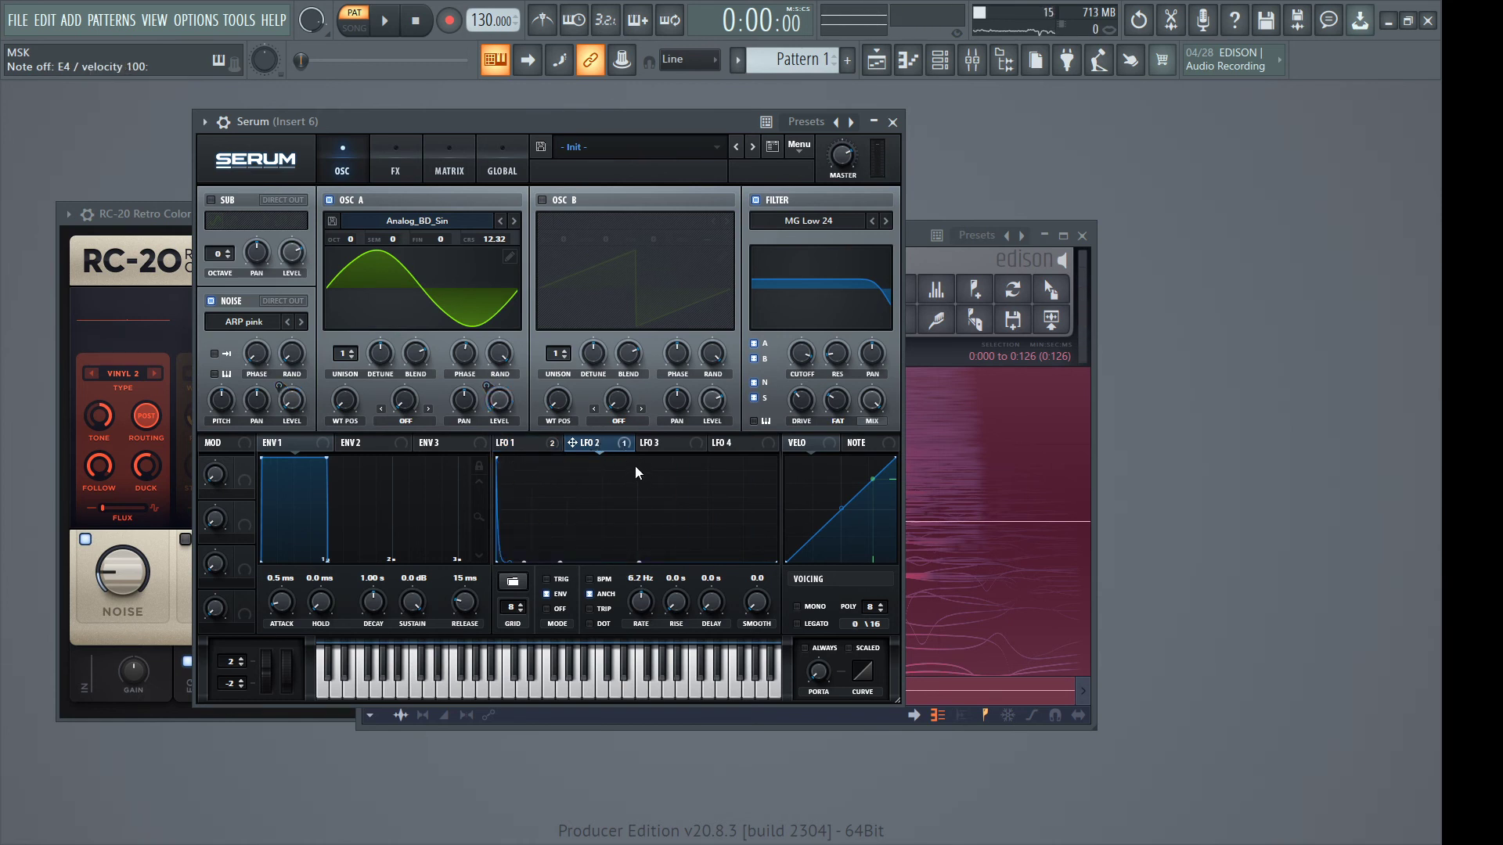
pyautogui.click(546, 445)
pyautogui.moveTo(573, 551)
pyautogui.mouseDown()
pyautogui.moveTo(621, 524)
pyautogui.moveTo(671, 553)
pyautogui.moveTo(567, 552)
pyautogui.mouseUp()
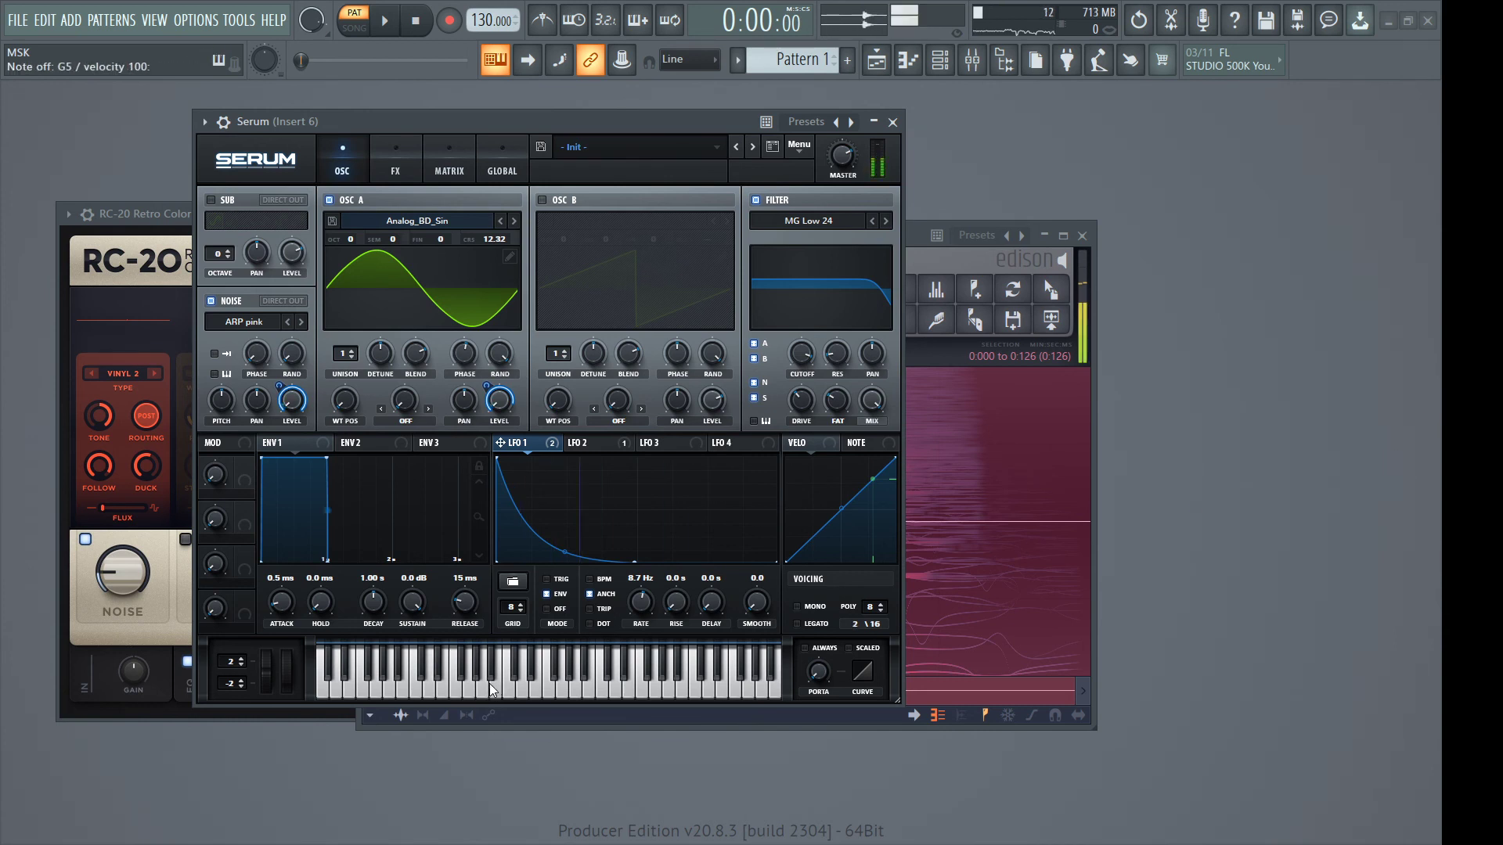
pyautogui.moveTo(633, 561); pyautogui.dragTo(668, 557)
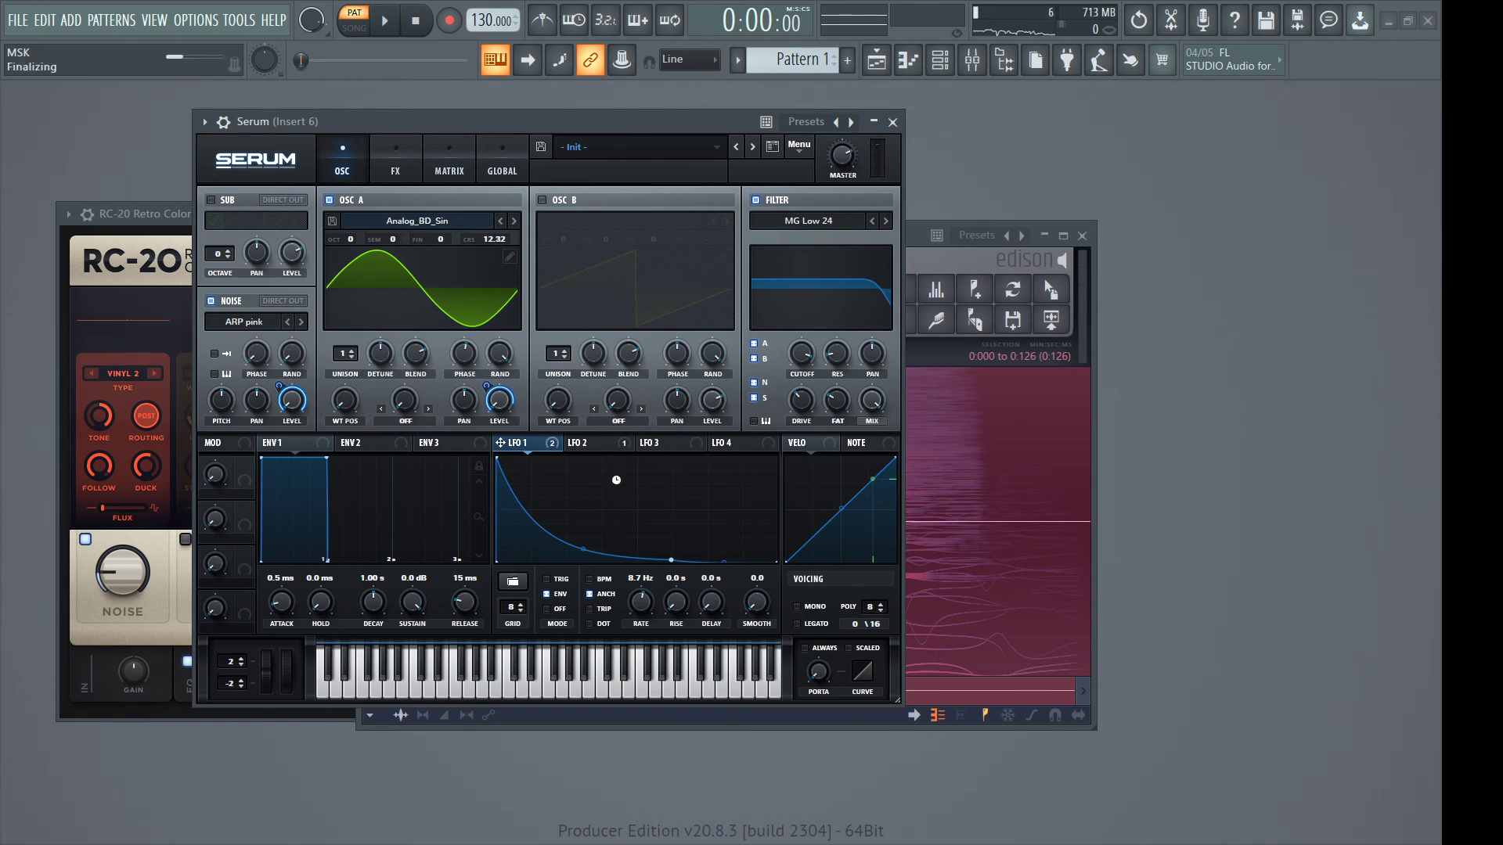
# Adjust the upper bands of Parametric EQ 2 and set Vinyl's Wear to 6.80 % with Lo-fi on
pyautogui.moveTo(409, 298); pyautogui.dragTo(305, 319)
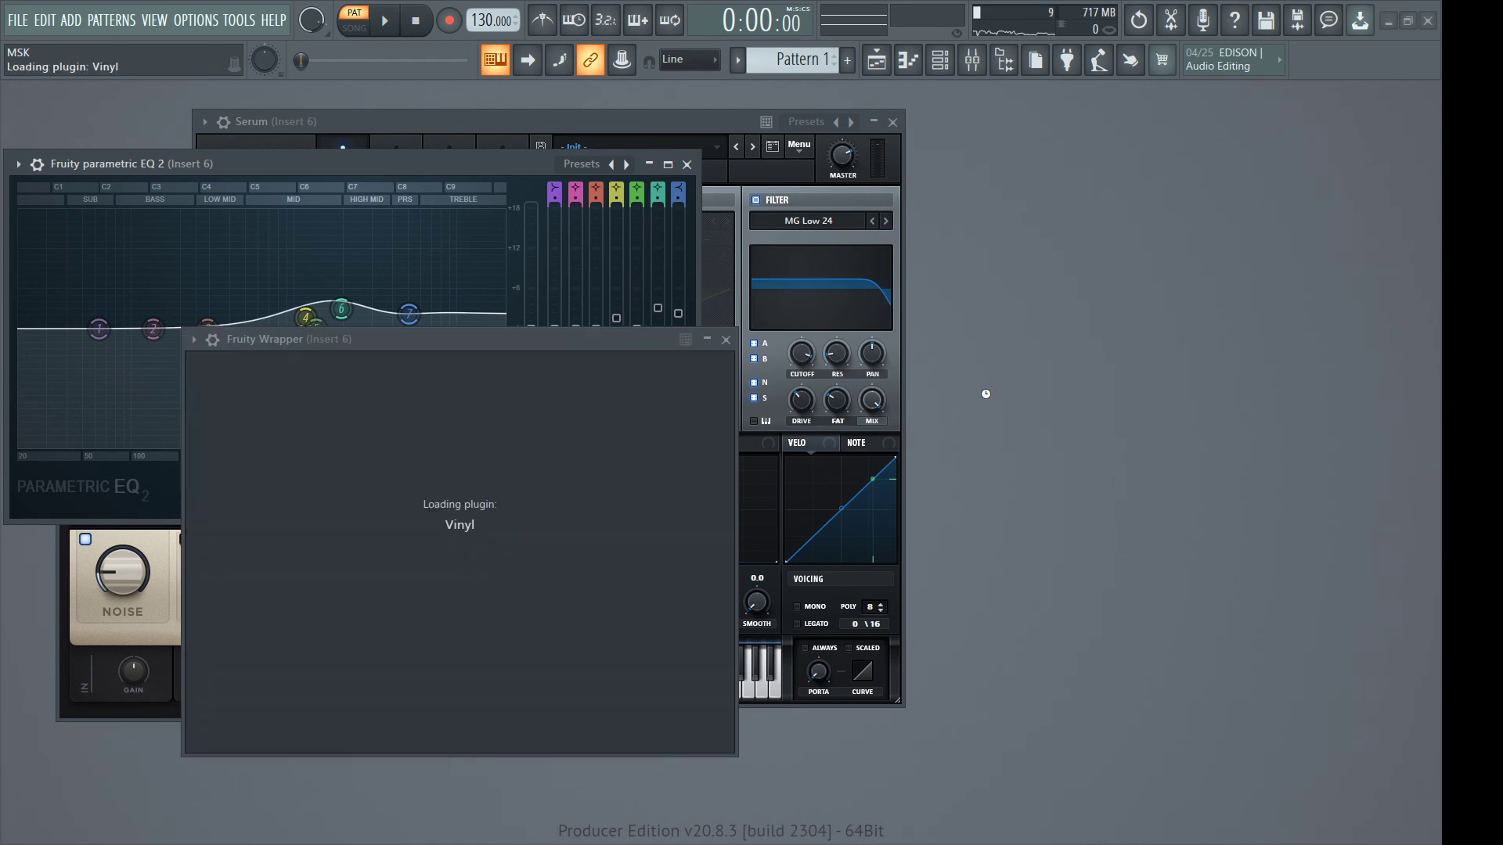
pyautogui.click(336, 624)
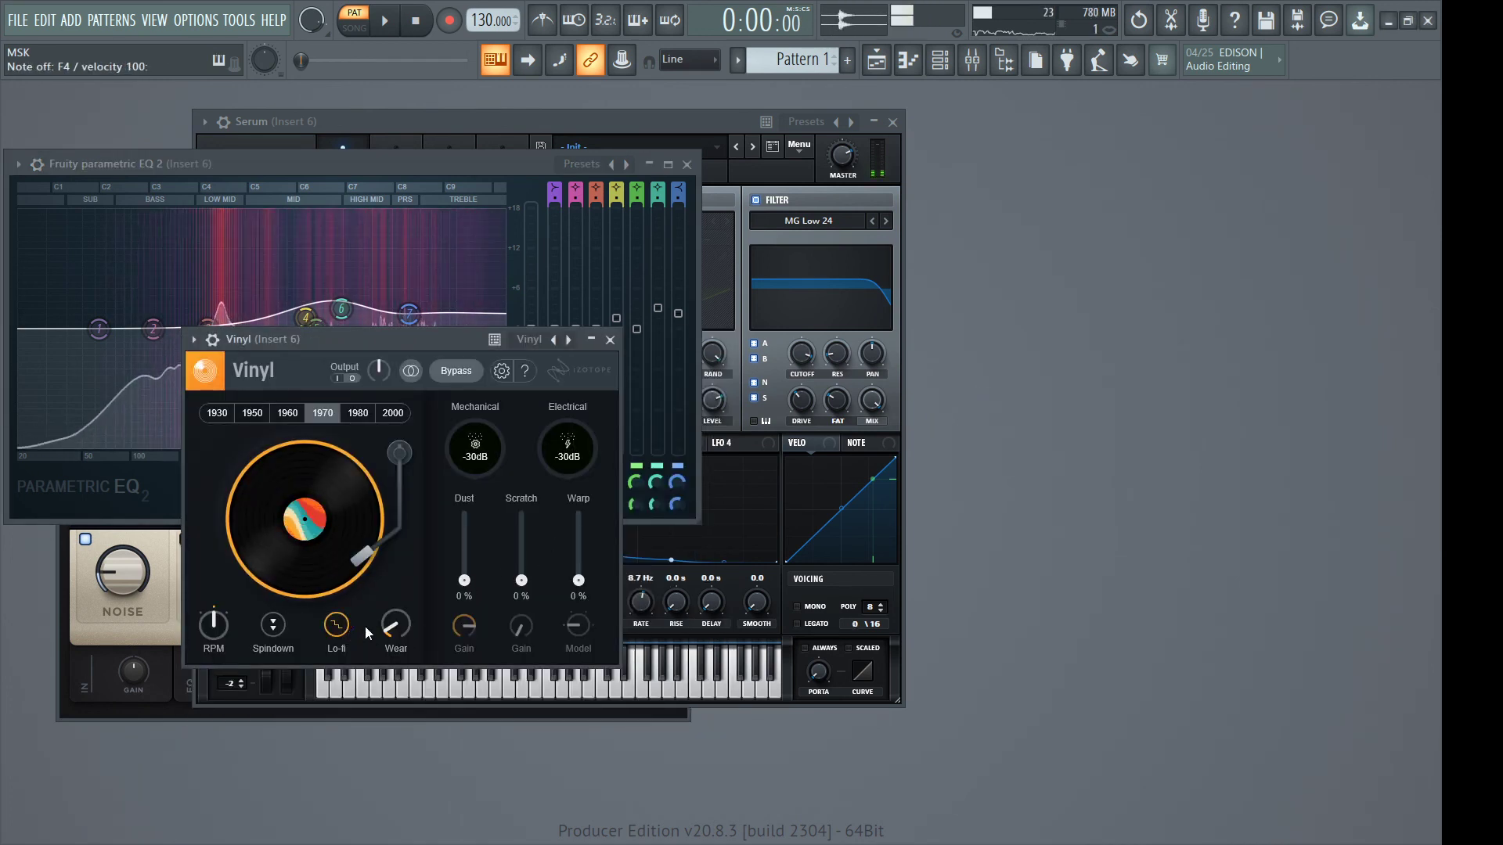
pyautogui.scroll(2, 377, 636)
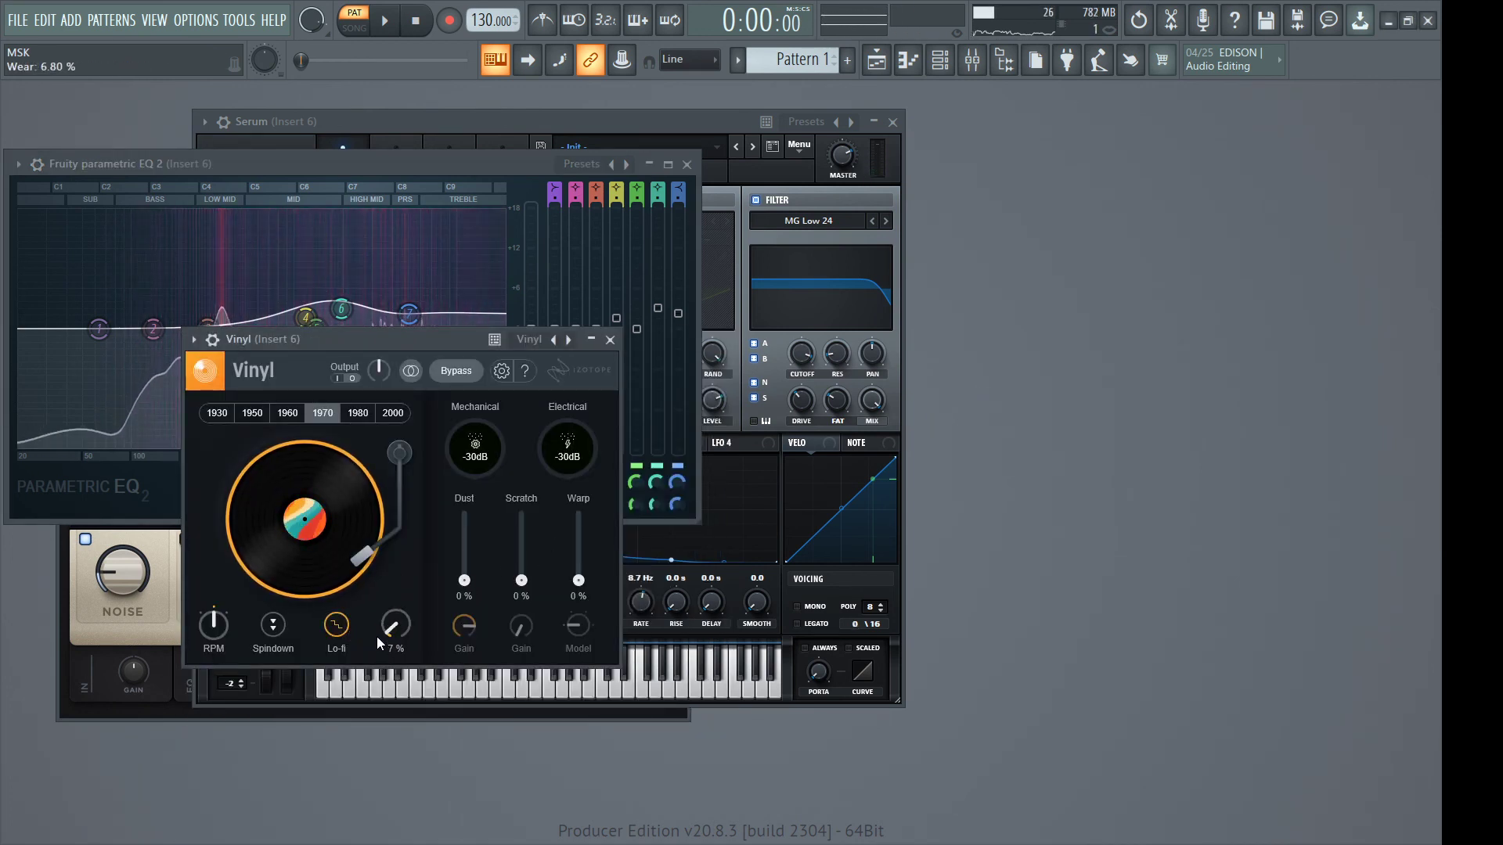
# Try Vinyl's 1930 and 2000 record eras and return it to 1970
pyautogui.click(220, 413)
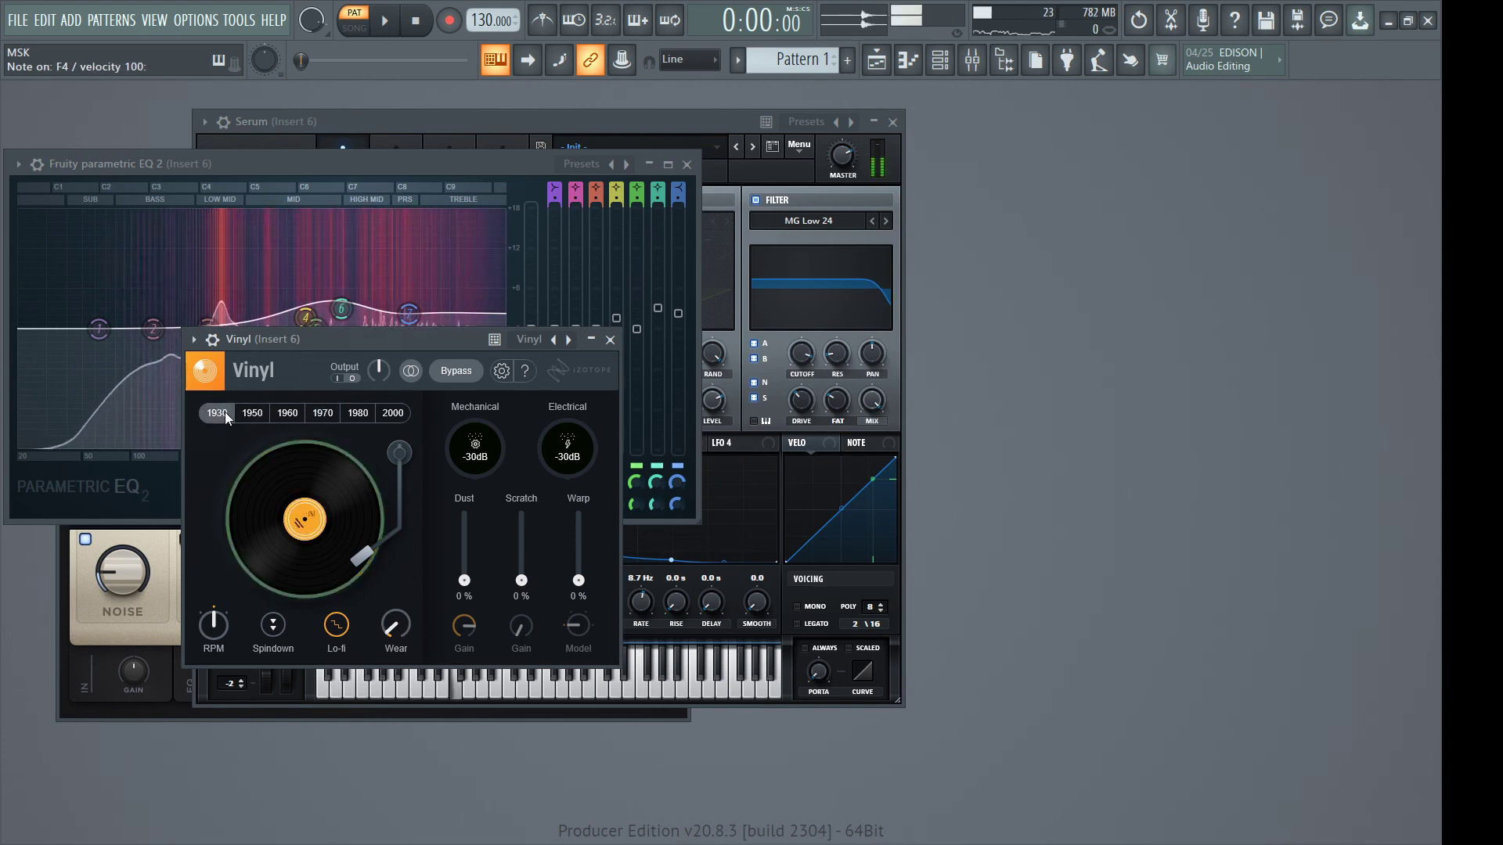
pyautogui.click(394, 412)
pyautogui.click(318, 414)
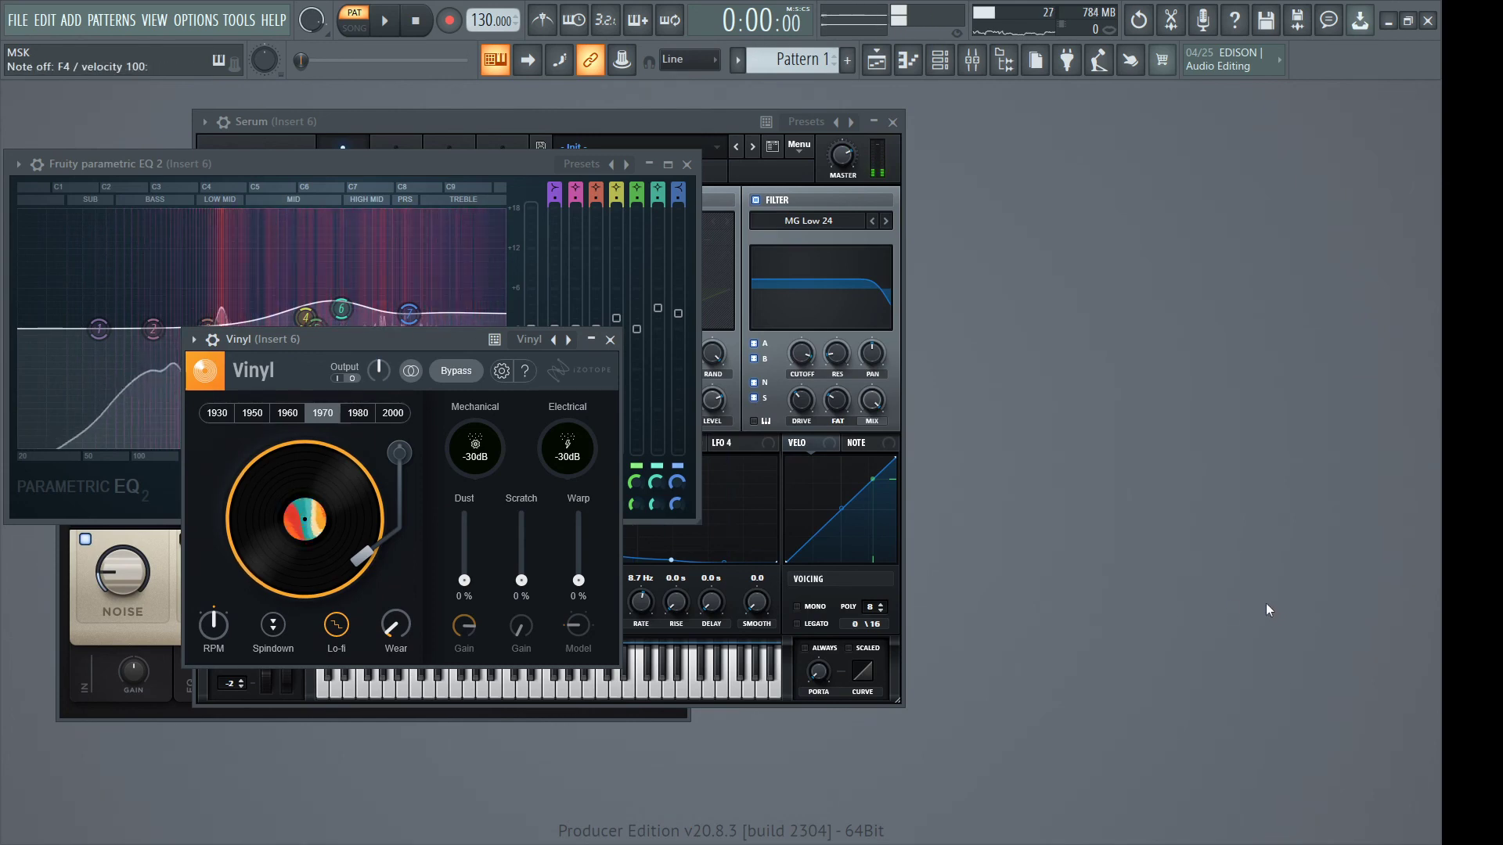
# Clear the previous sample from Edison and record a new take of the snare at F4
pyautogui.hotkey('ctrl', 'e')
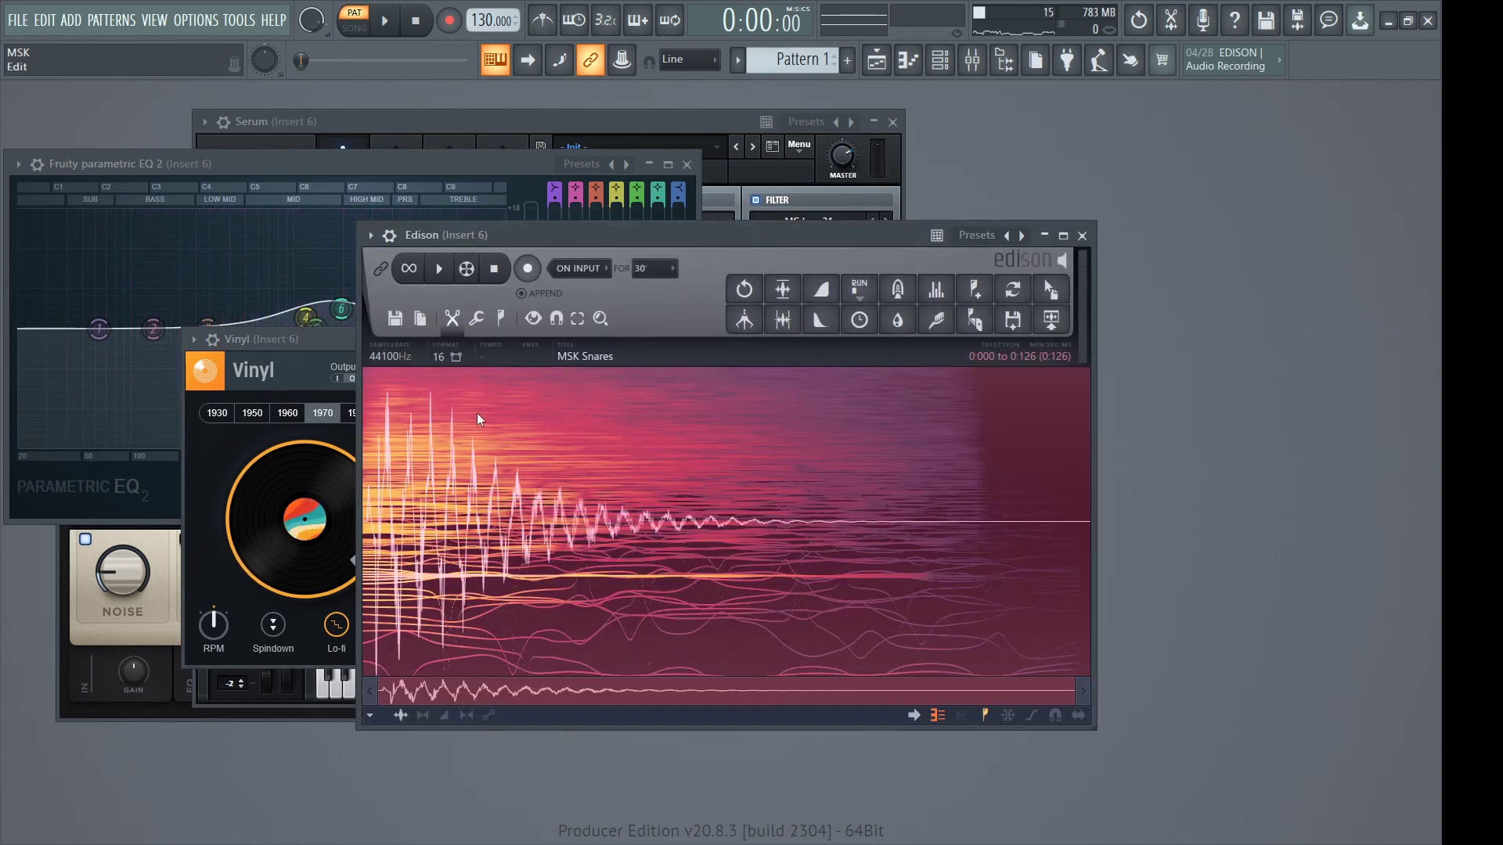
pyautogui.press('Delete')
pyautogui.click(528, 269)
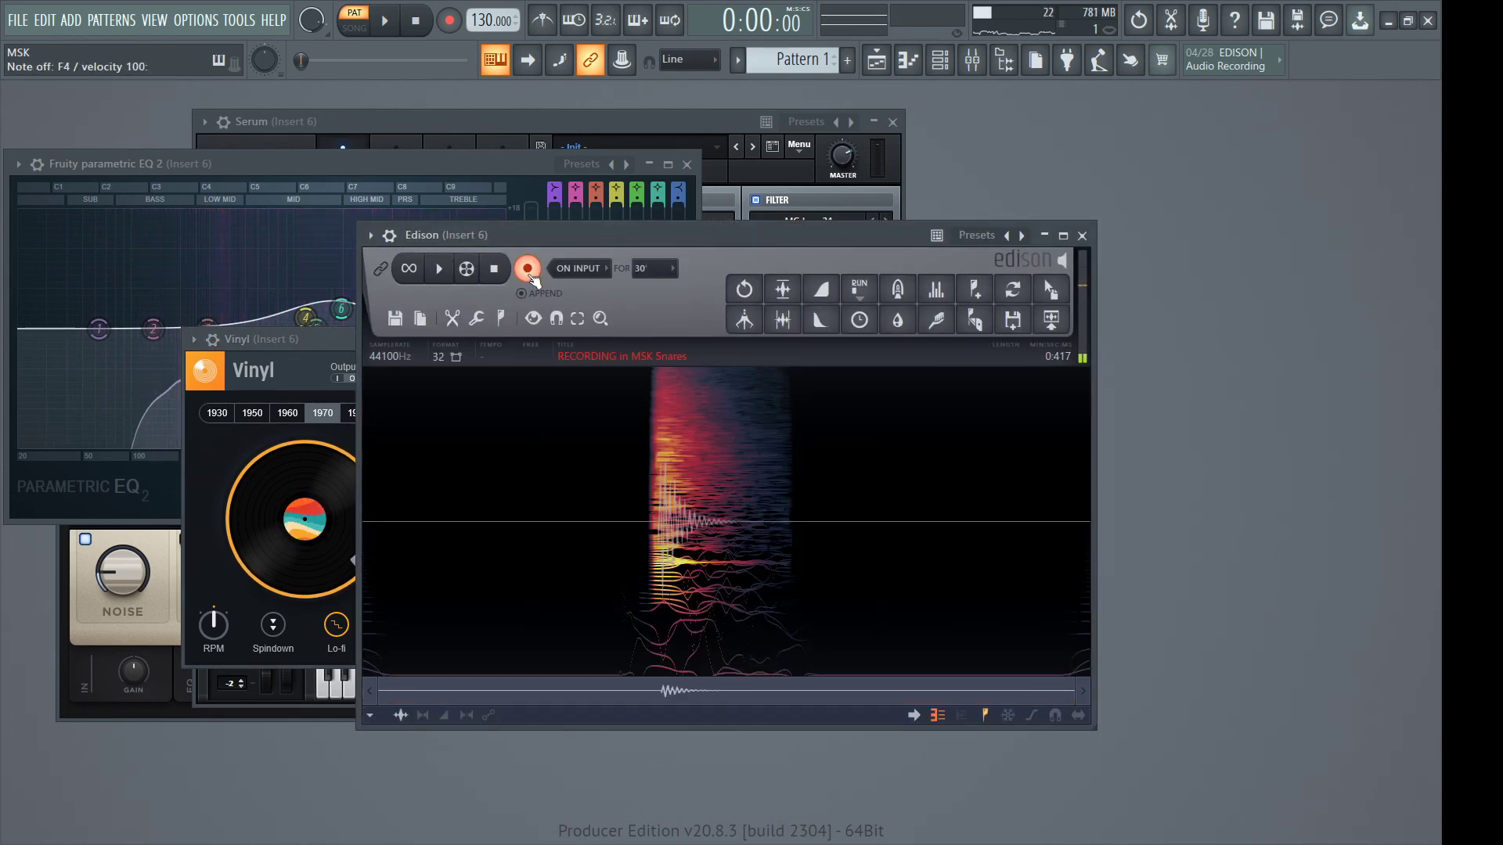
pyautogui.click(527, 269)
# Normalize the new take and delete the silence after and before the snare
pyautogui.click(793, 302)
pyautogui.keyDown('shift'); pyautogui.click(599, 481); pyautogui.keyUp('shift')
pyautogui.press('Delete')
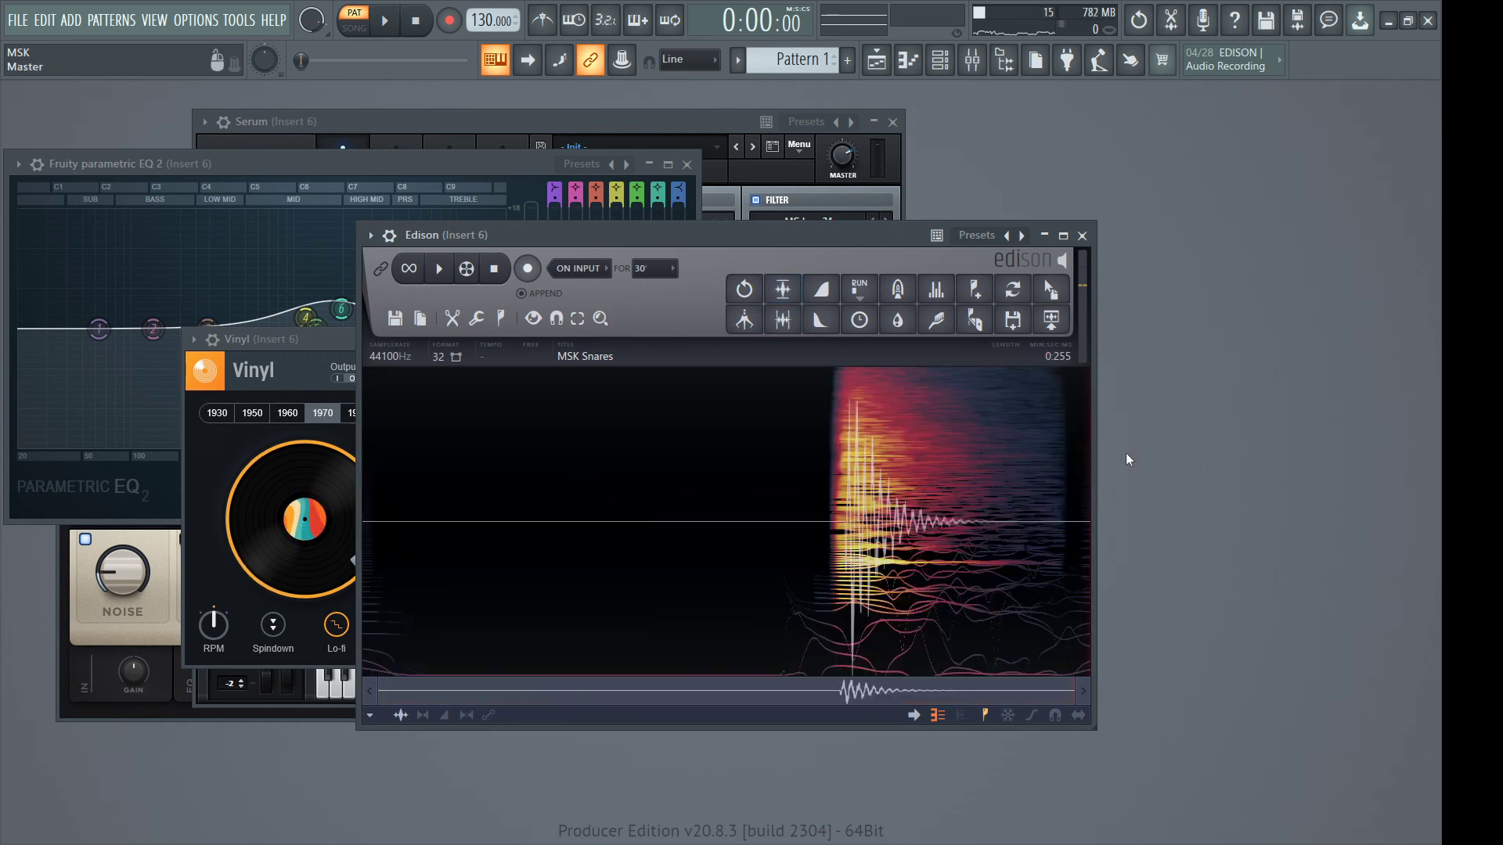
pyautogui.moveTo(831, 233); pyautogui.dragTo(747, 218)
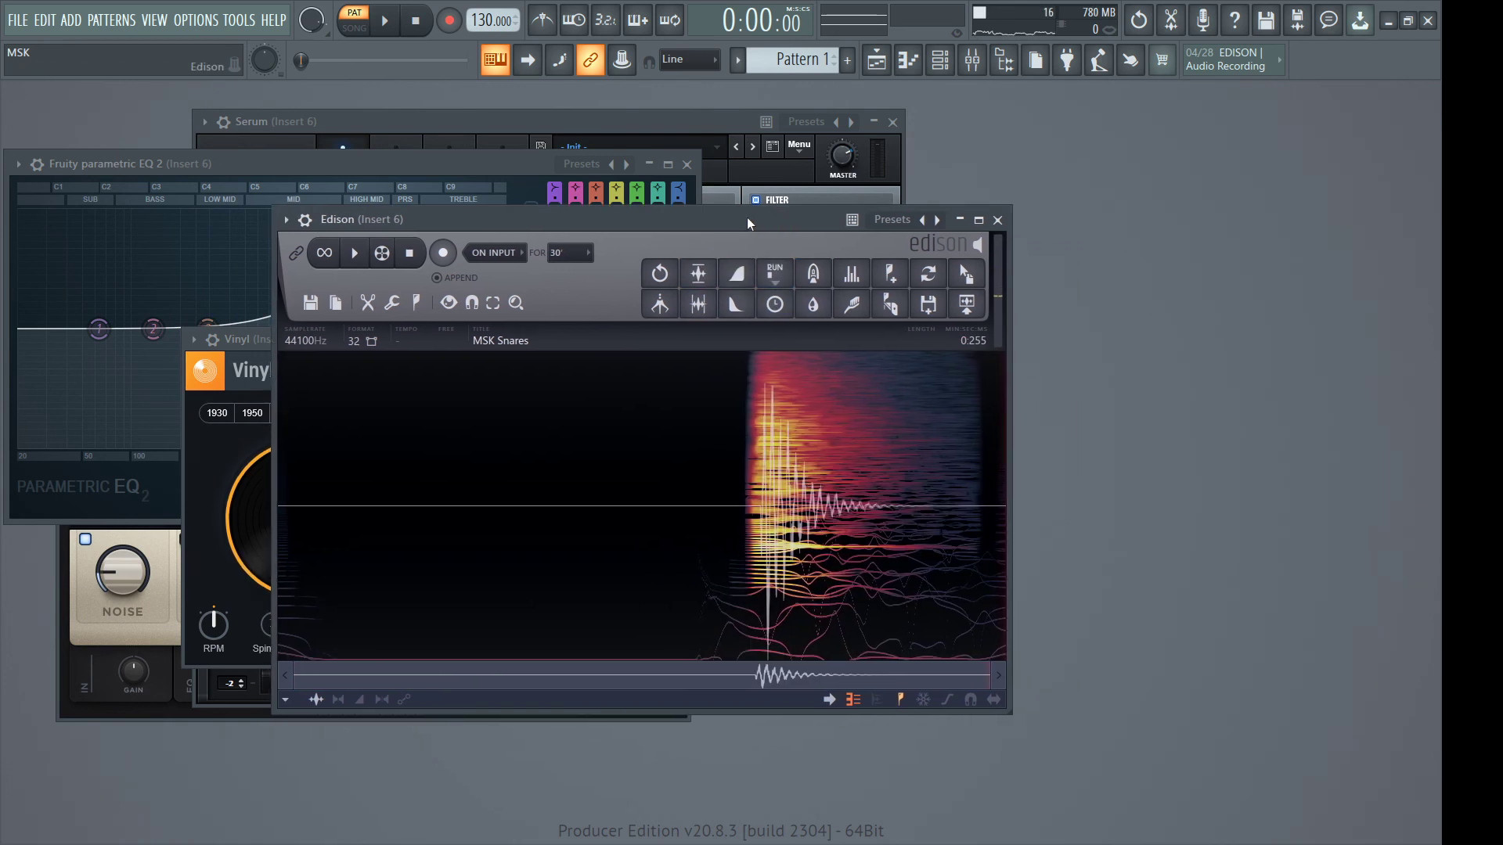
pyautogui.keyDown('shift'); pyautogui.click(754, 475); pyautogui.keyUp('shift')
pyautogui.press('Delete')
pyautogui.keyDown('shift'); pyautogui.click(294, 513); pyautogui.keyUp('shift')
pyautogui.press('Delete')
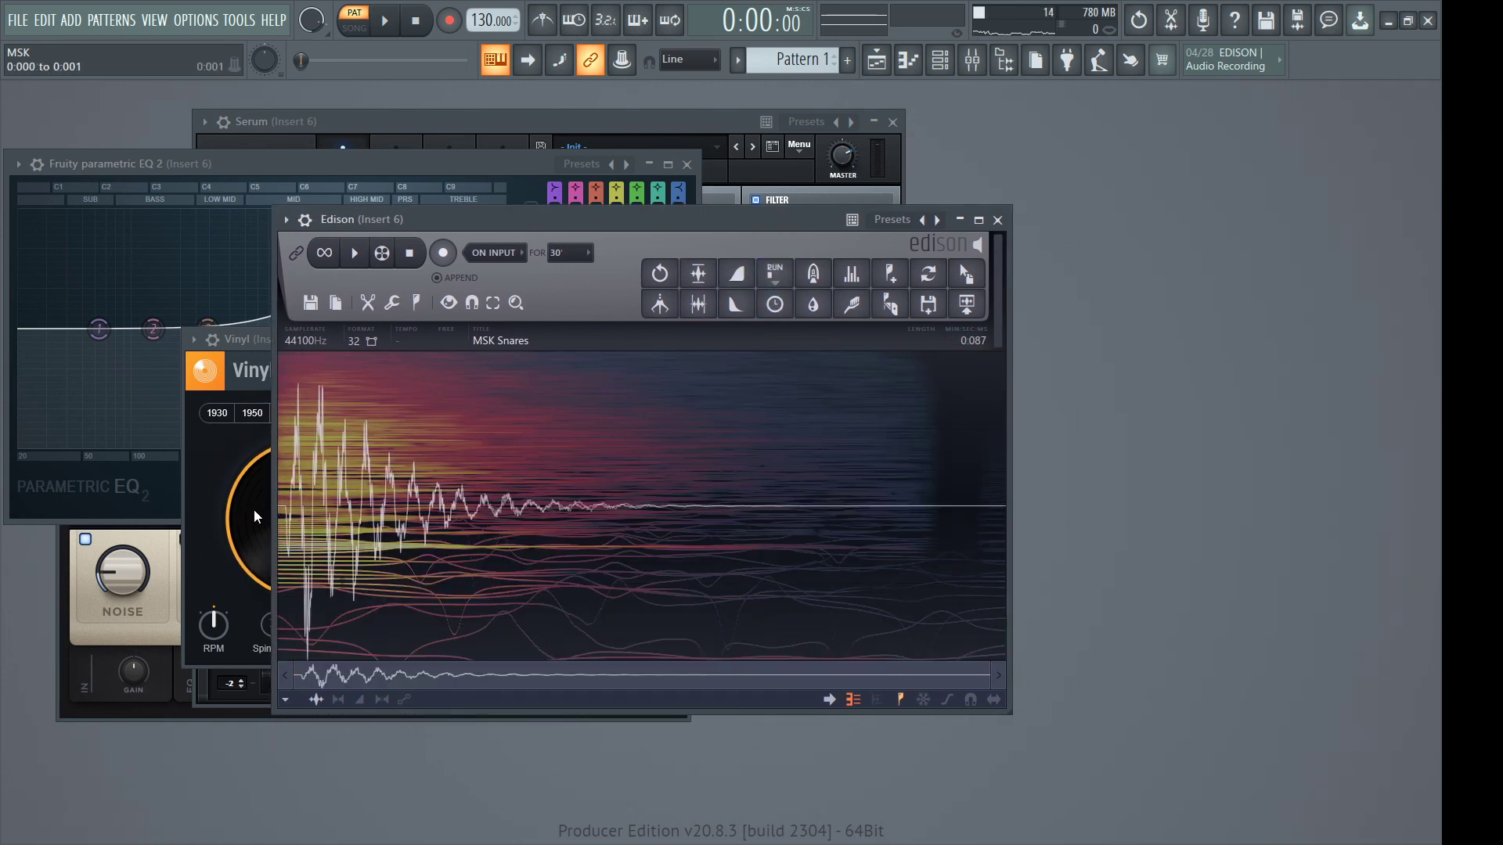
# Fade out the last 0.019 s of the snare, audition it and save it as a 16-bit sample
pyautogui.keyDown('shift'); pyautogui.click(846, 414); pyautogui.keyUp('shift')
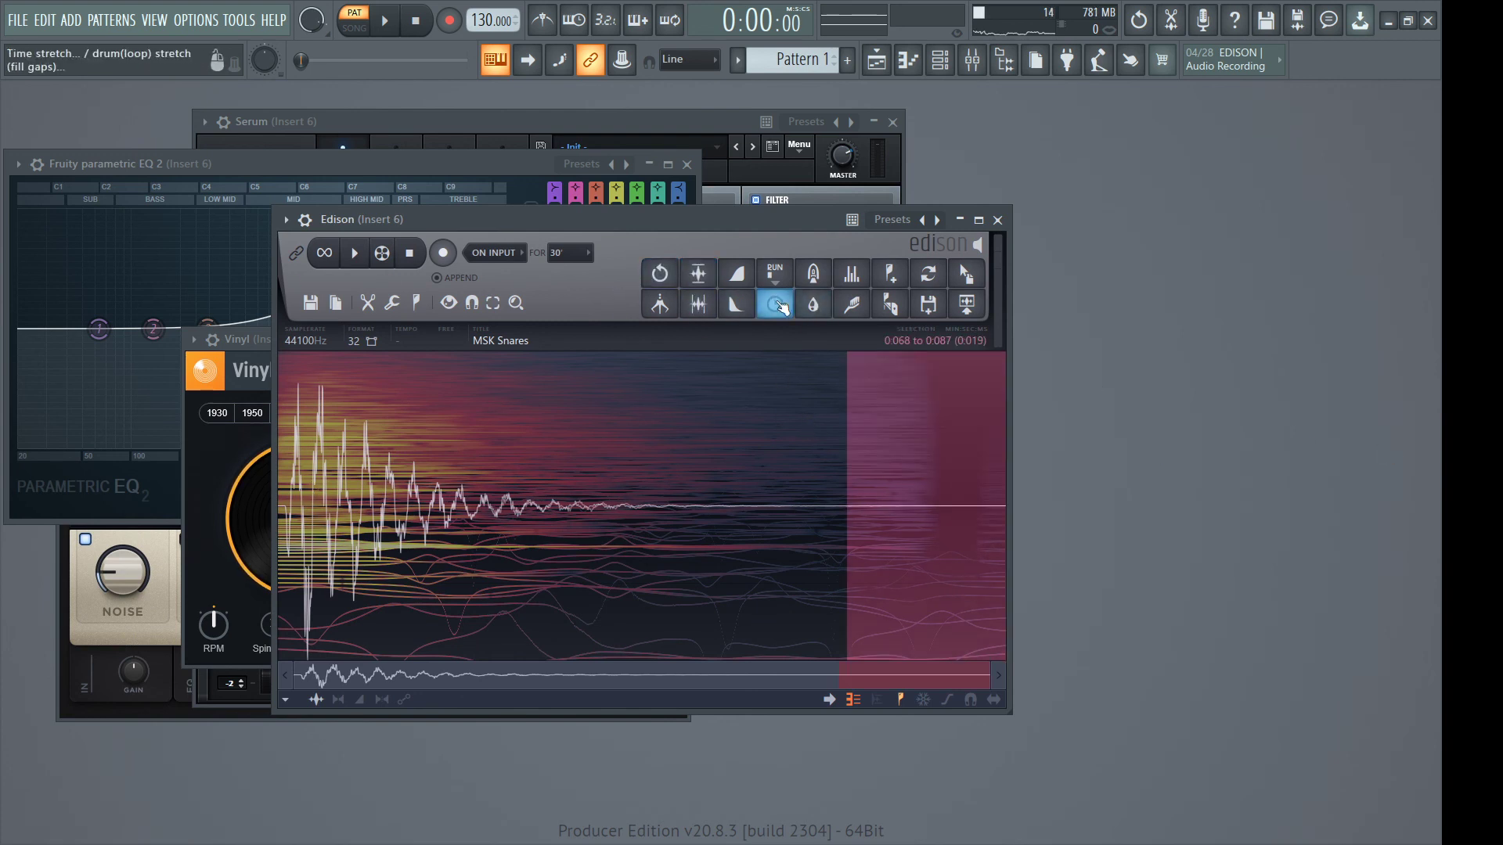
pyautogui.click(756, 302)
pyautogui.click(781, 406)
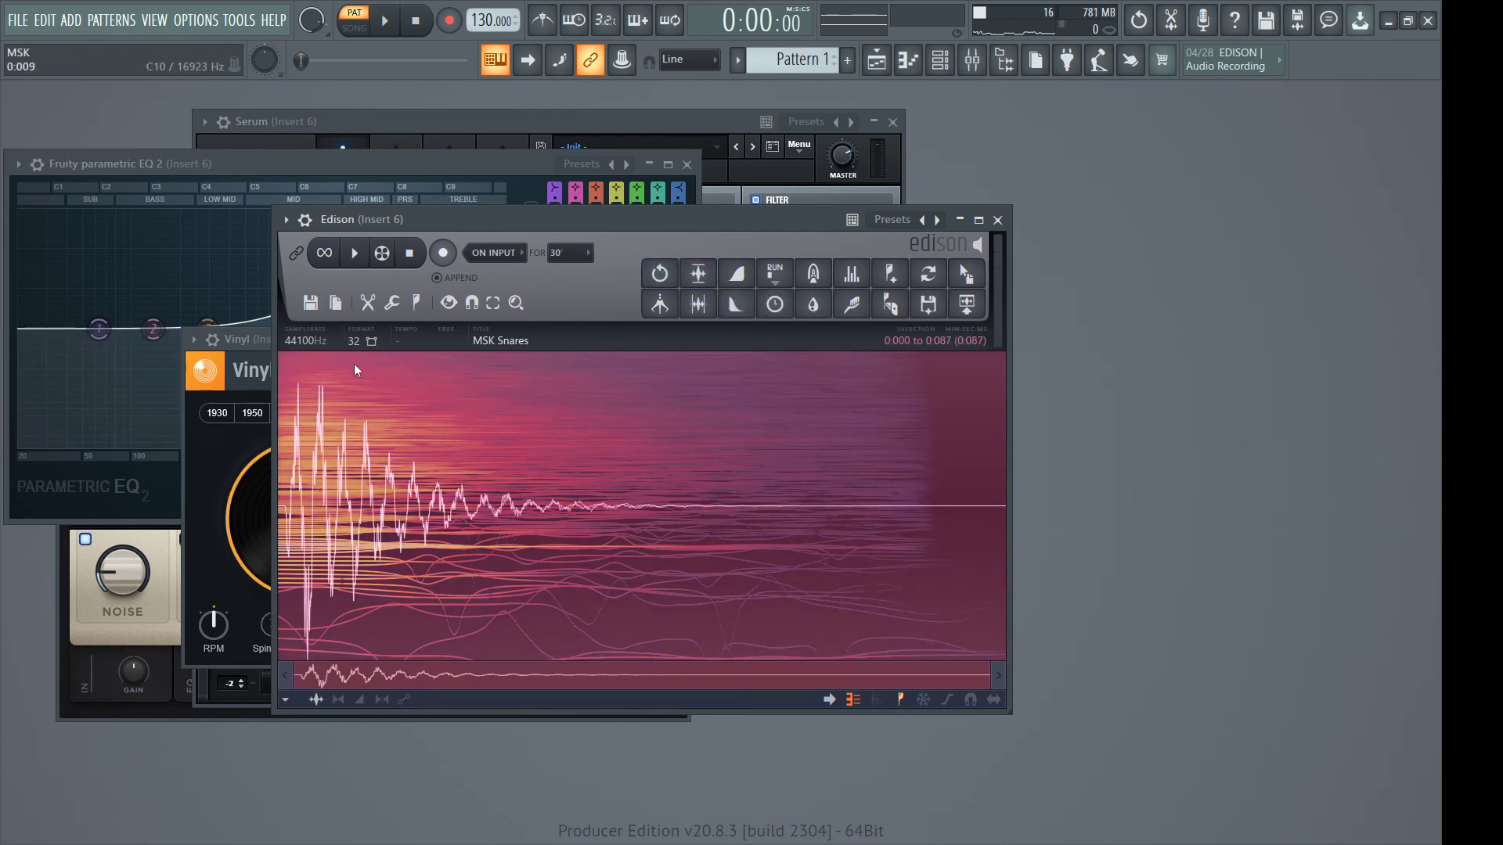
pyautogui.click(354, 252)
pyautogui.click(354, 252)
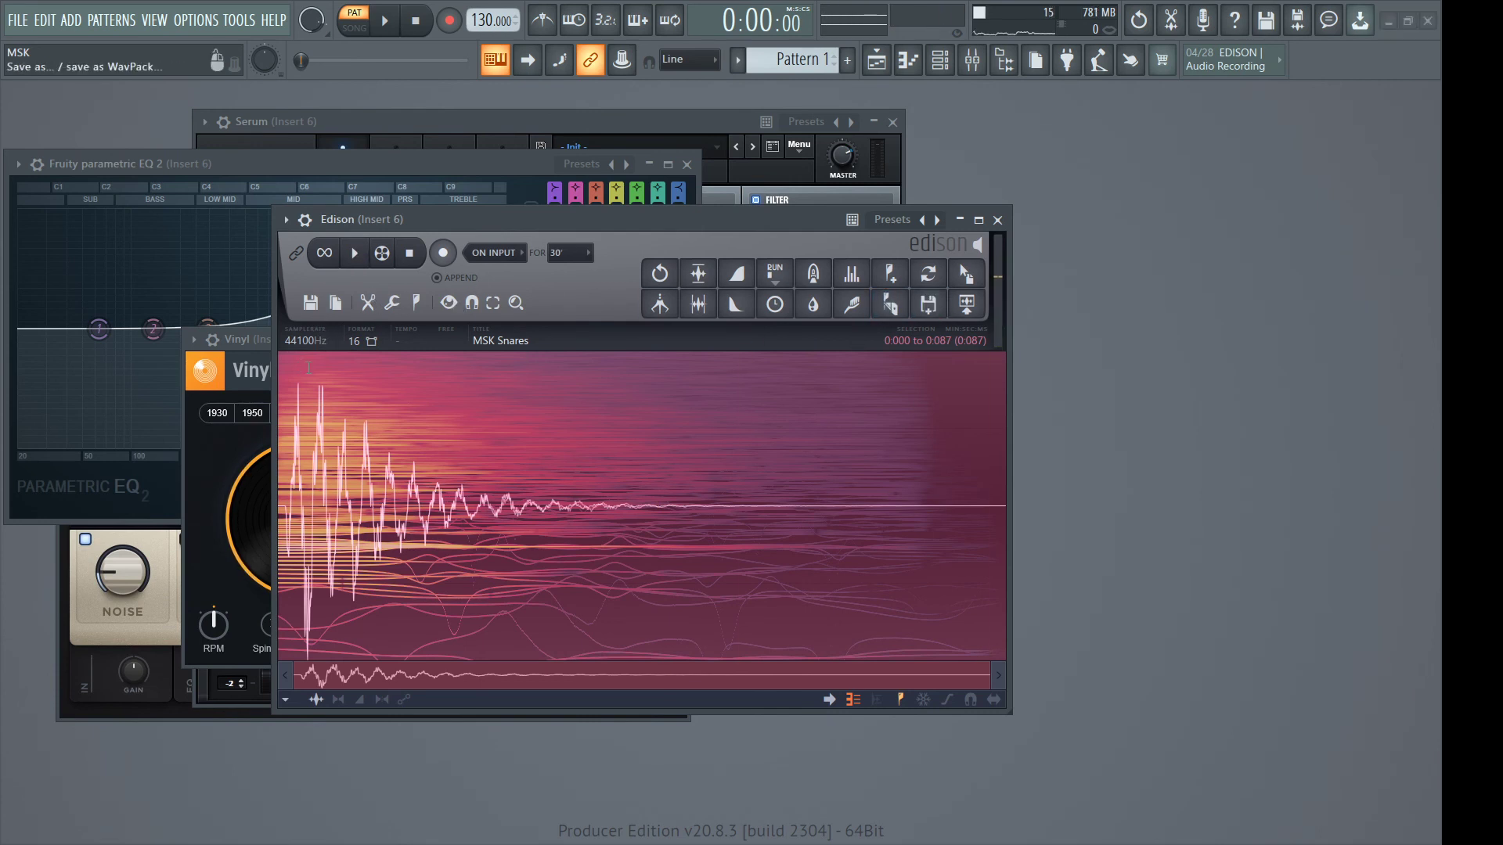
pyautogui.press('space')
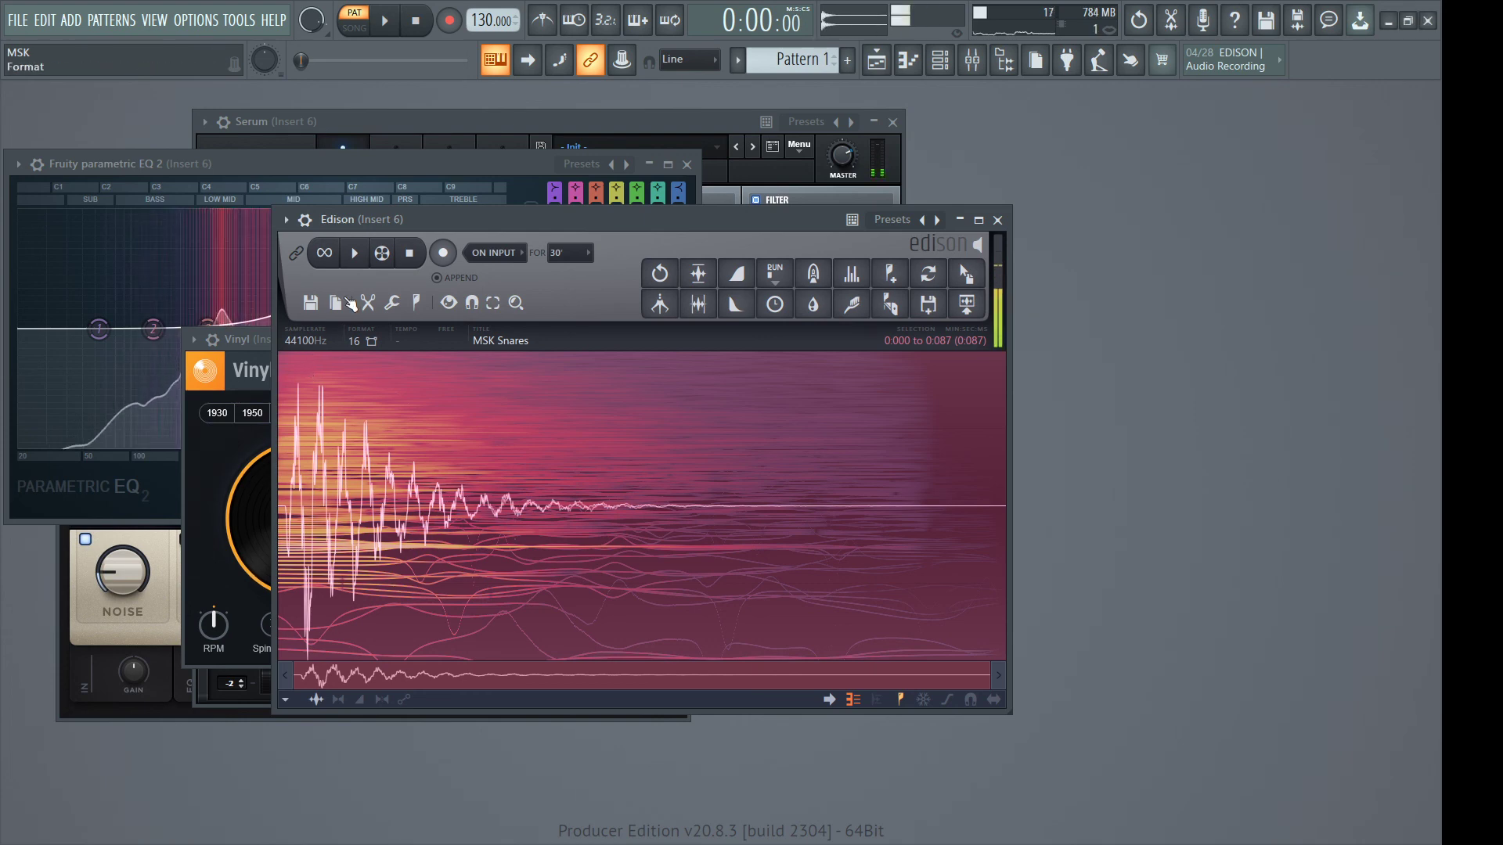
# Reshape LFO 1's decay curve in Serum and set its rate to 7.7 Hz while auditioning the snare at G4
pyautogui.moveTo(464, 124); pyautogui.dragTo(476, 129)
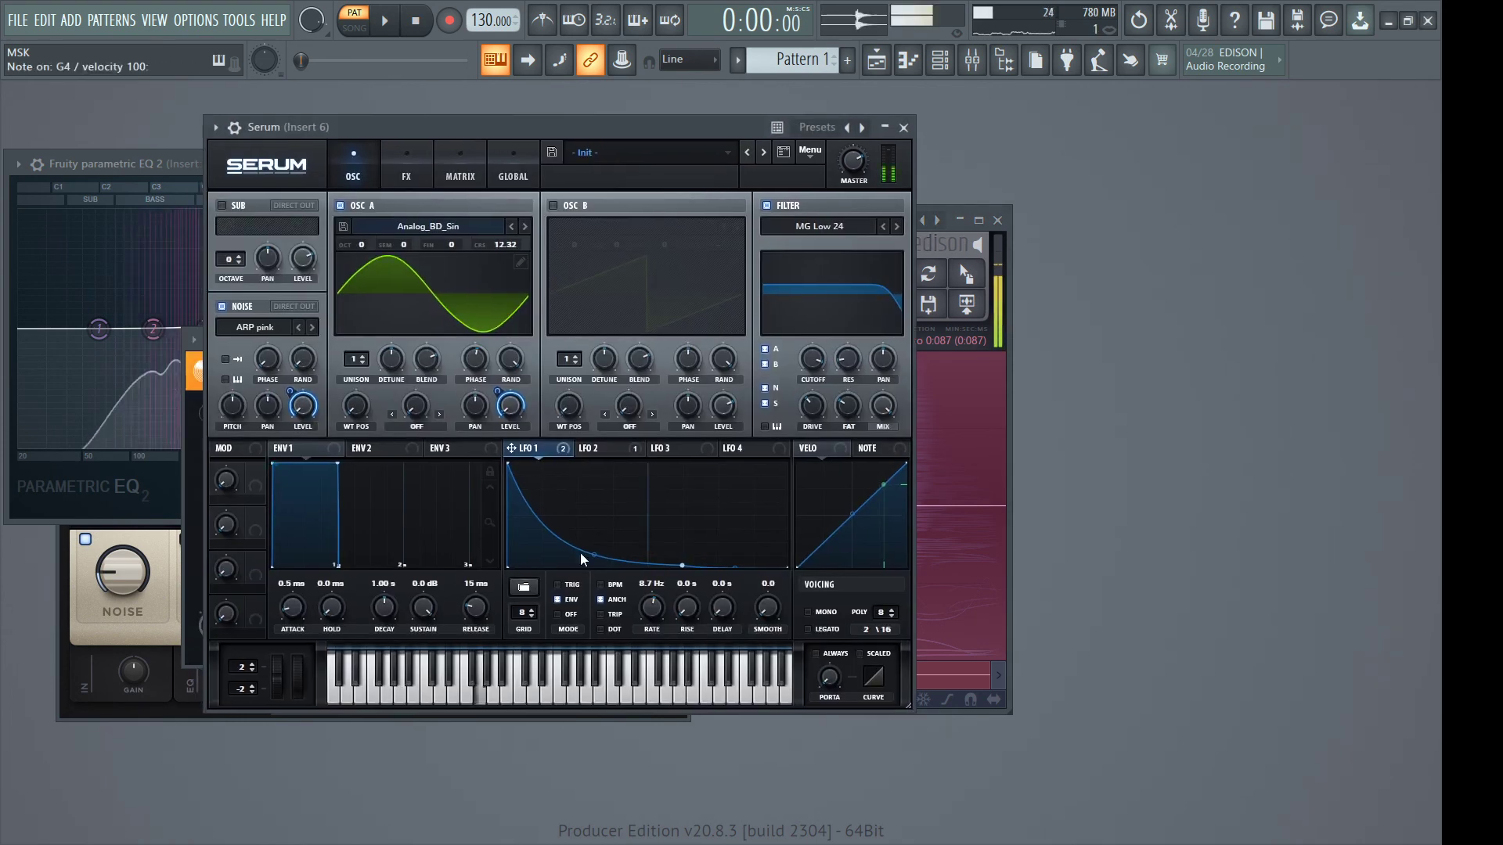
pyautogui.moveTo(592, 551); pyautogui.dragTo(595, 539)
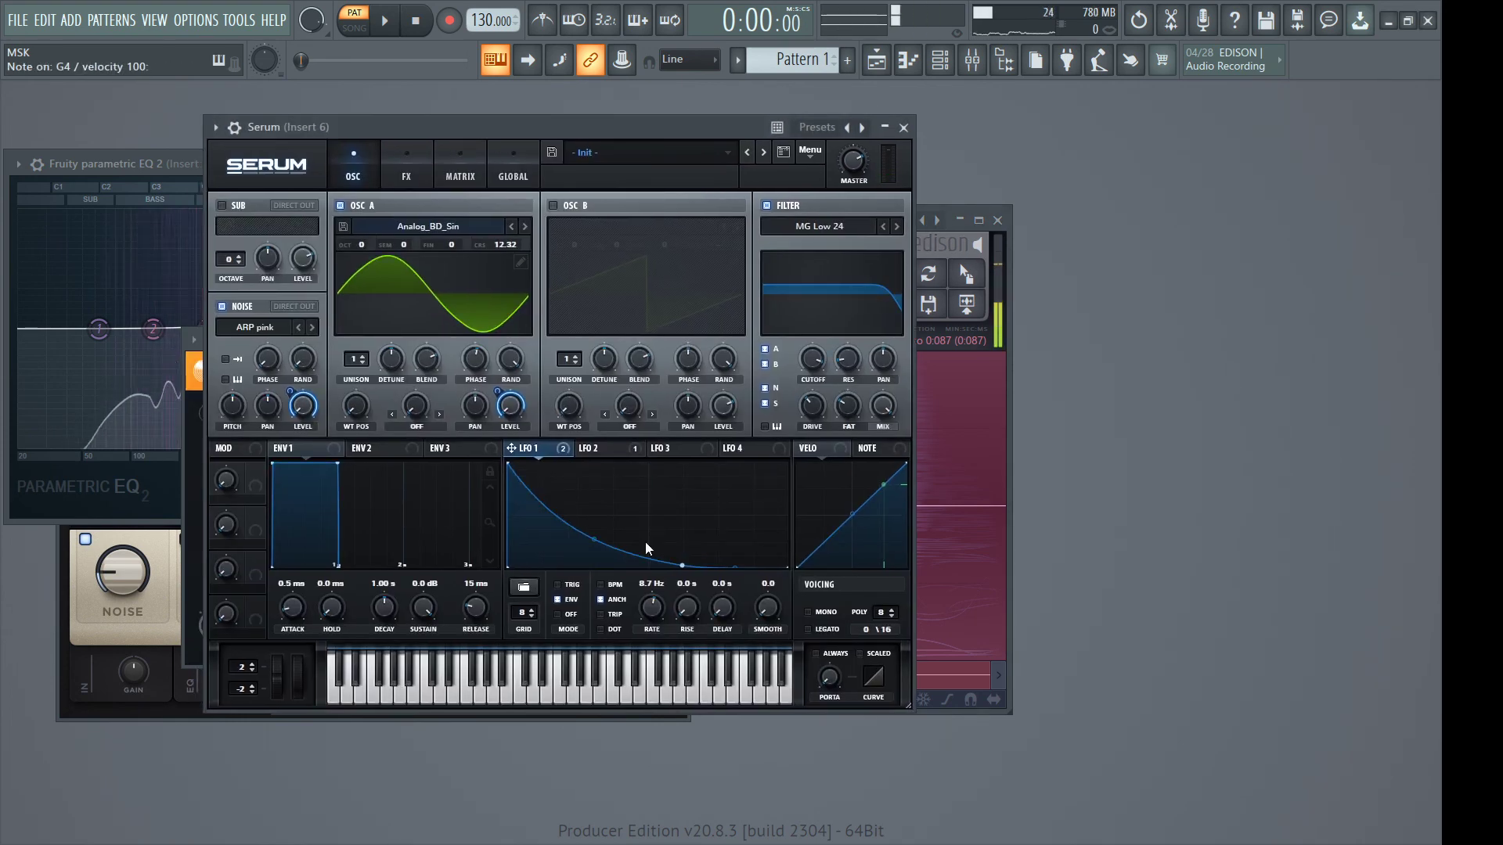
pyautogui.moveTo(682, 565); pyautogui.dragTo(654, 610)
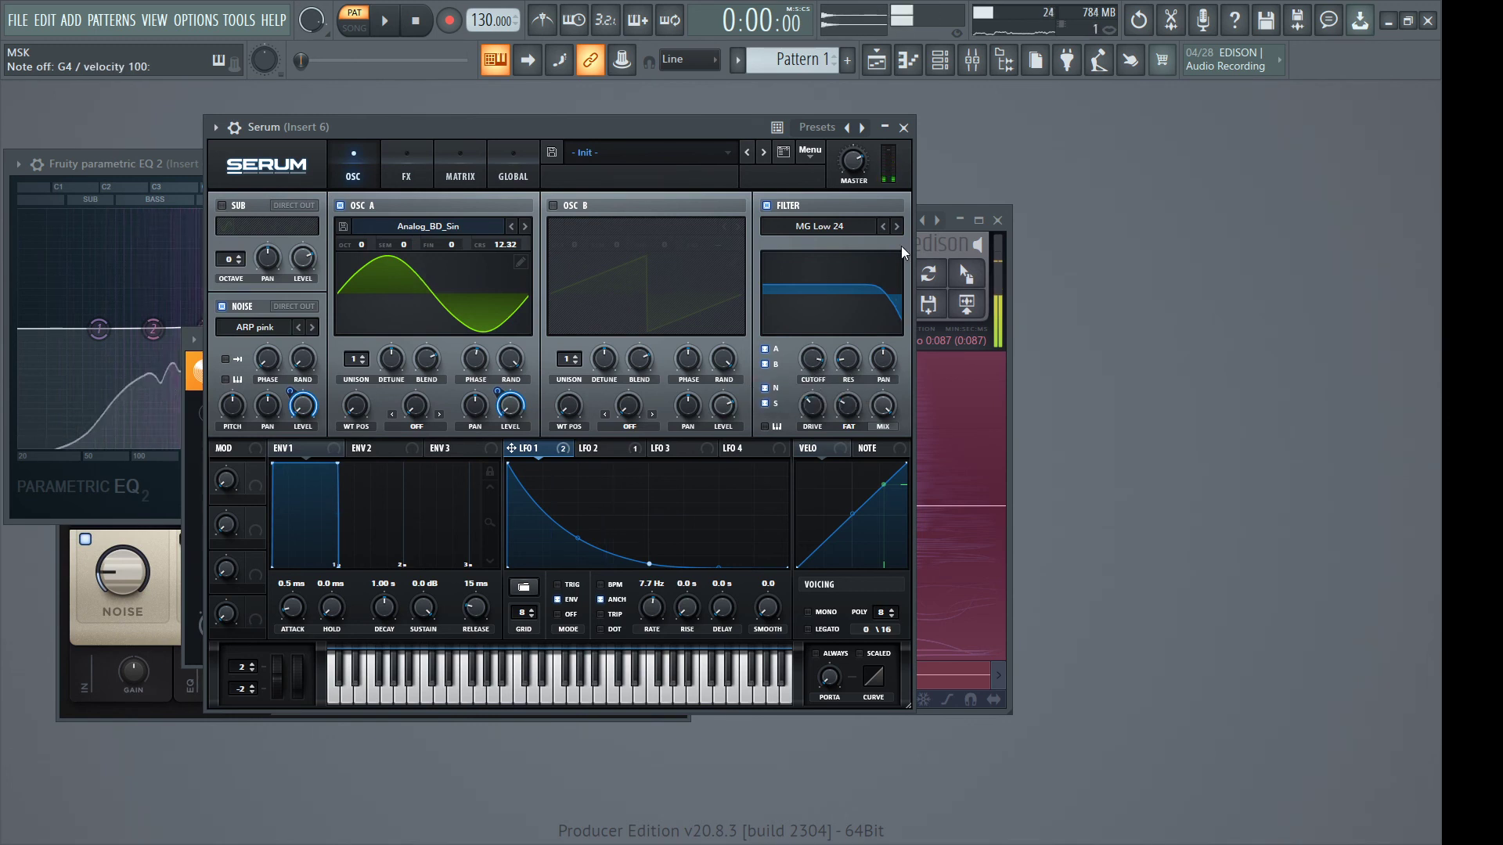
# Set Serum's filter type to Low 12 and load the INIT preset in RC-20 Retro Color
pyautogui.click(897, 226)
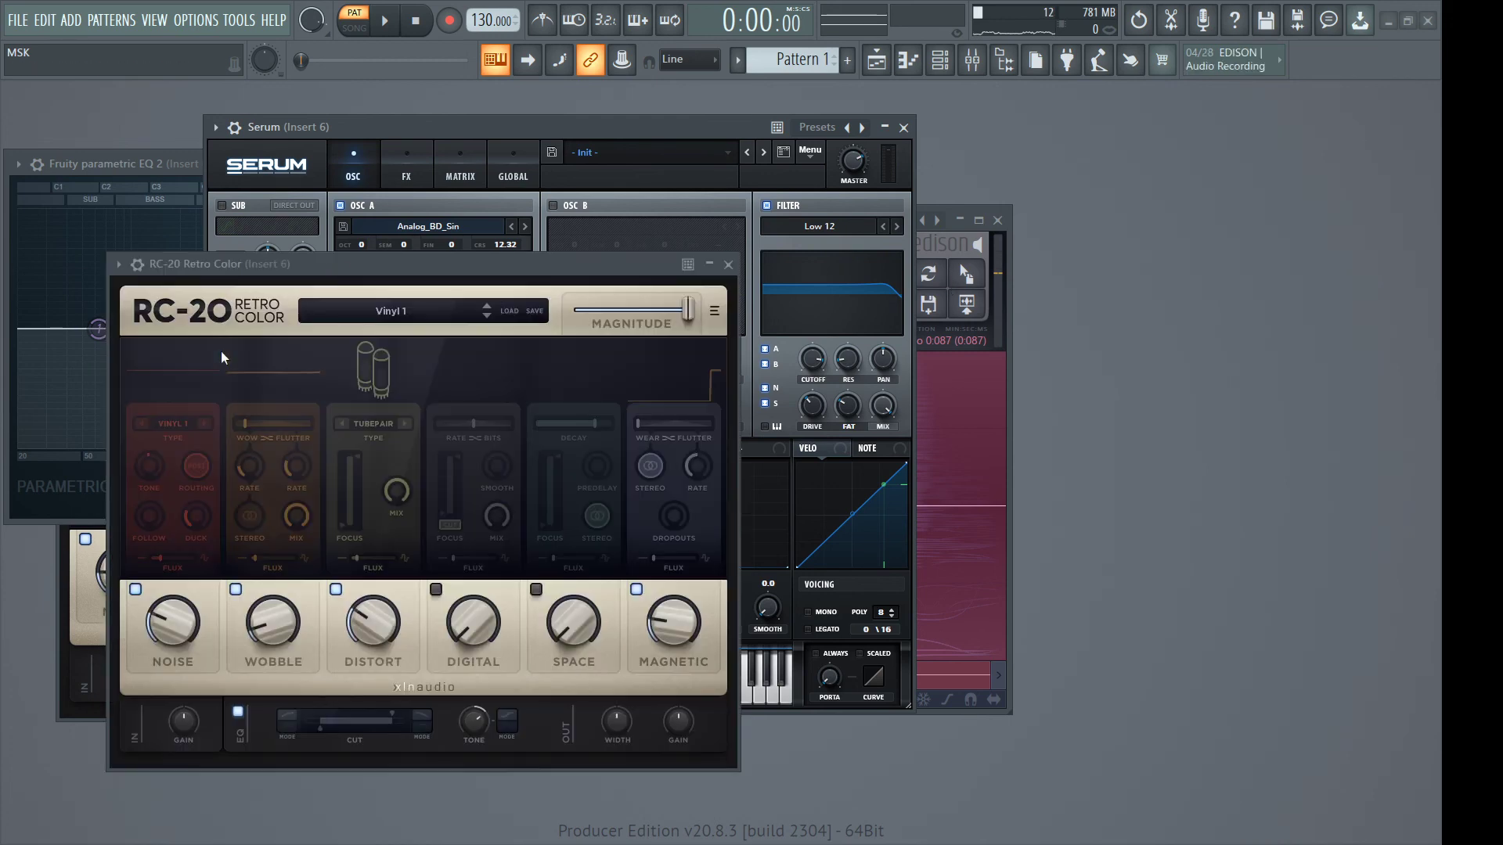
pyautogui.click(423, 312)
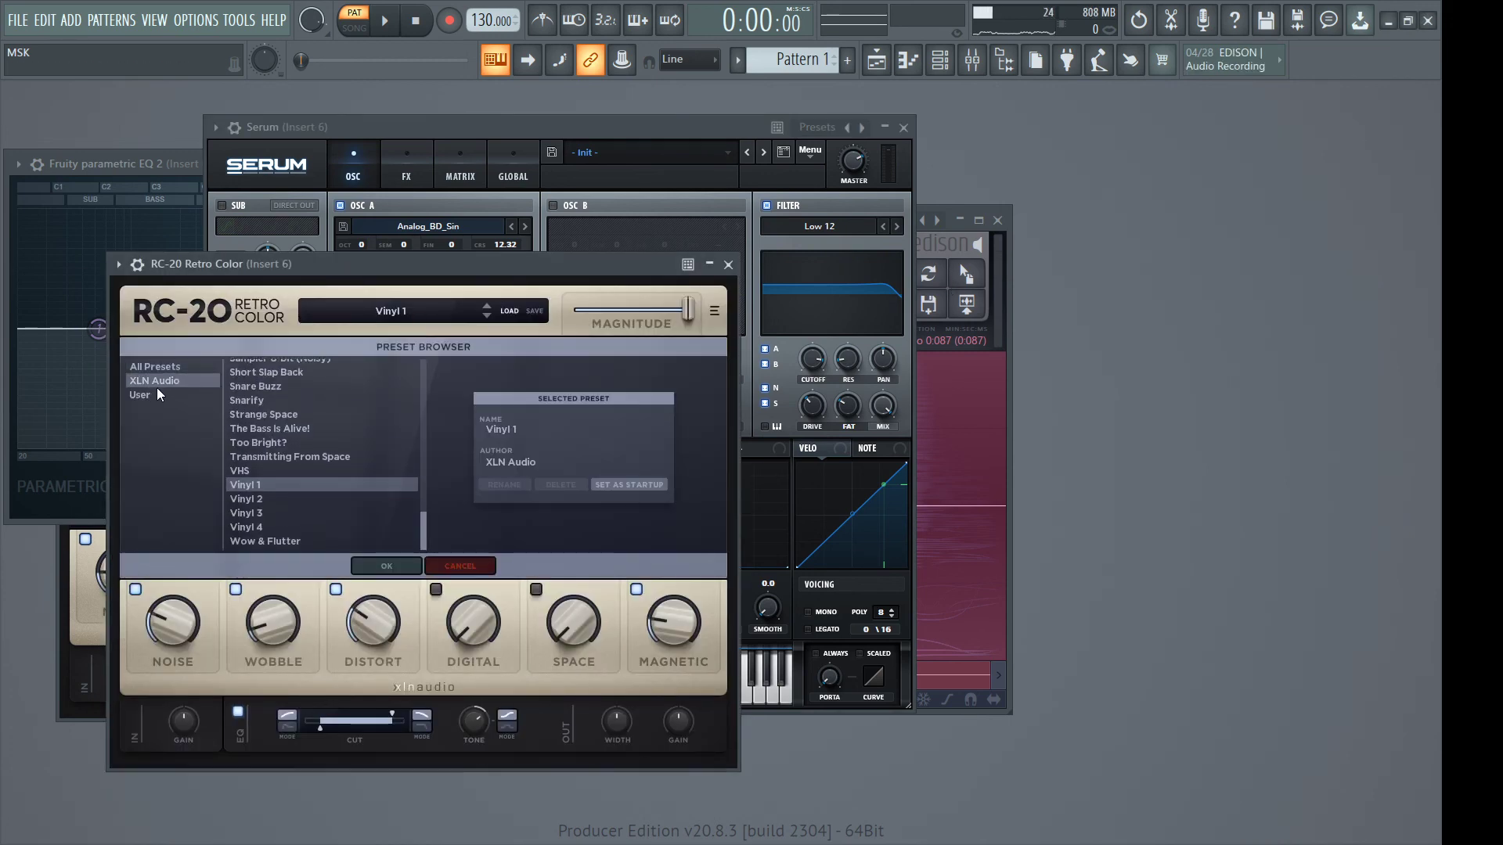
pyautogui.click(157, 384)
pyautogui.scroll(10, 268, 378)
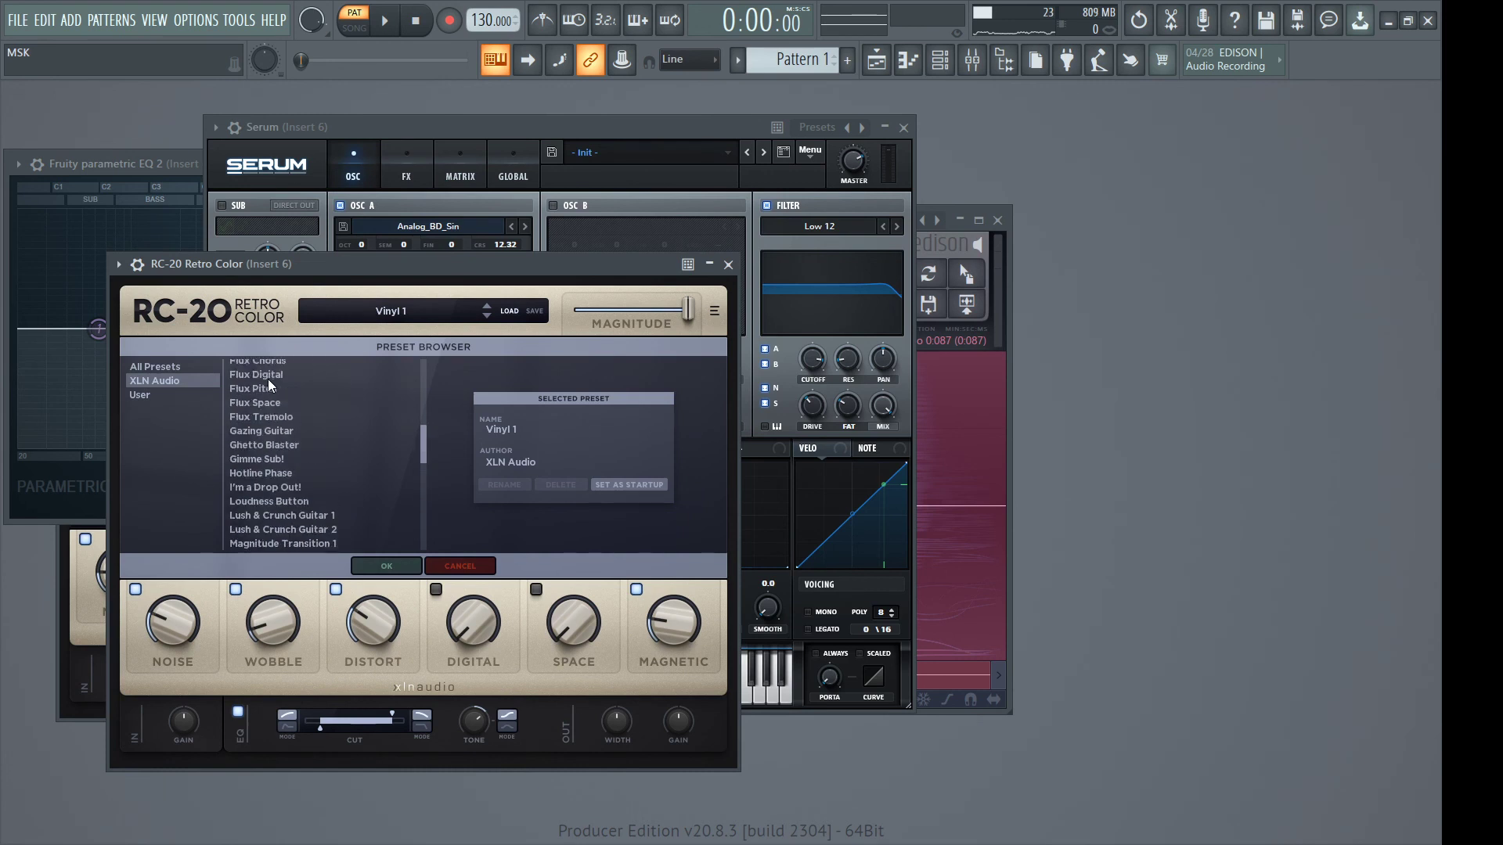
pyautogui.click(257, 369)
pyautogui.click(385, 565)
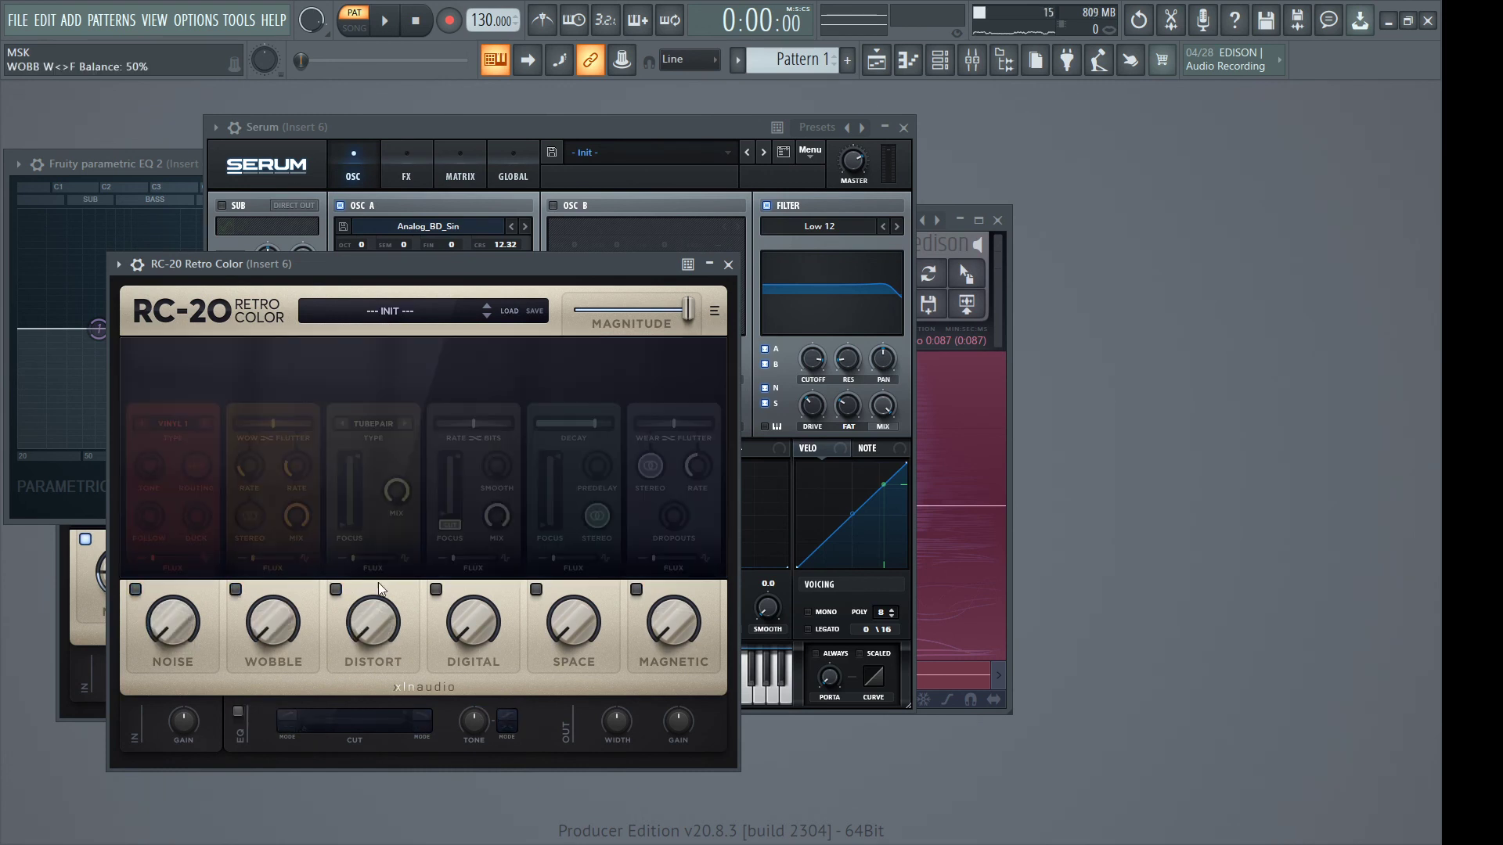
# Enable RC-20's Distort module with the AirPressure type and set its amount to 23%, auditioning the snare at G4
pyautogui.moveTo(378, 601); pyautogui.dragTo(373, 439)
pyautogui.click(380, 421)
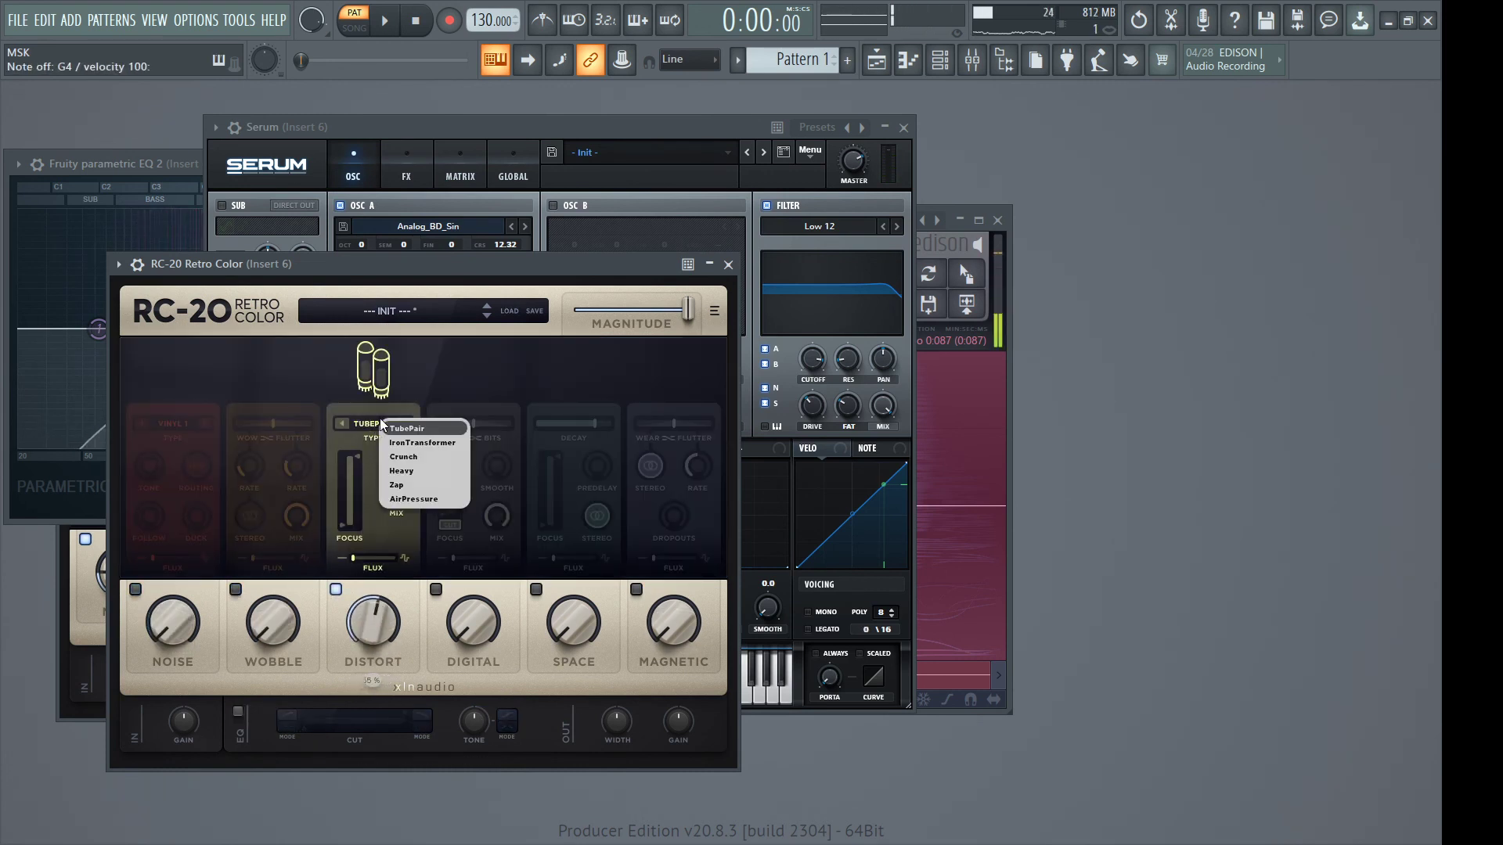
pyautogui.click(422, 500)
pyautogui.moveTo(374, 618); pyautogui.dragTo(386, 683)
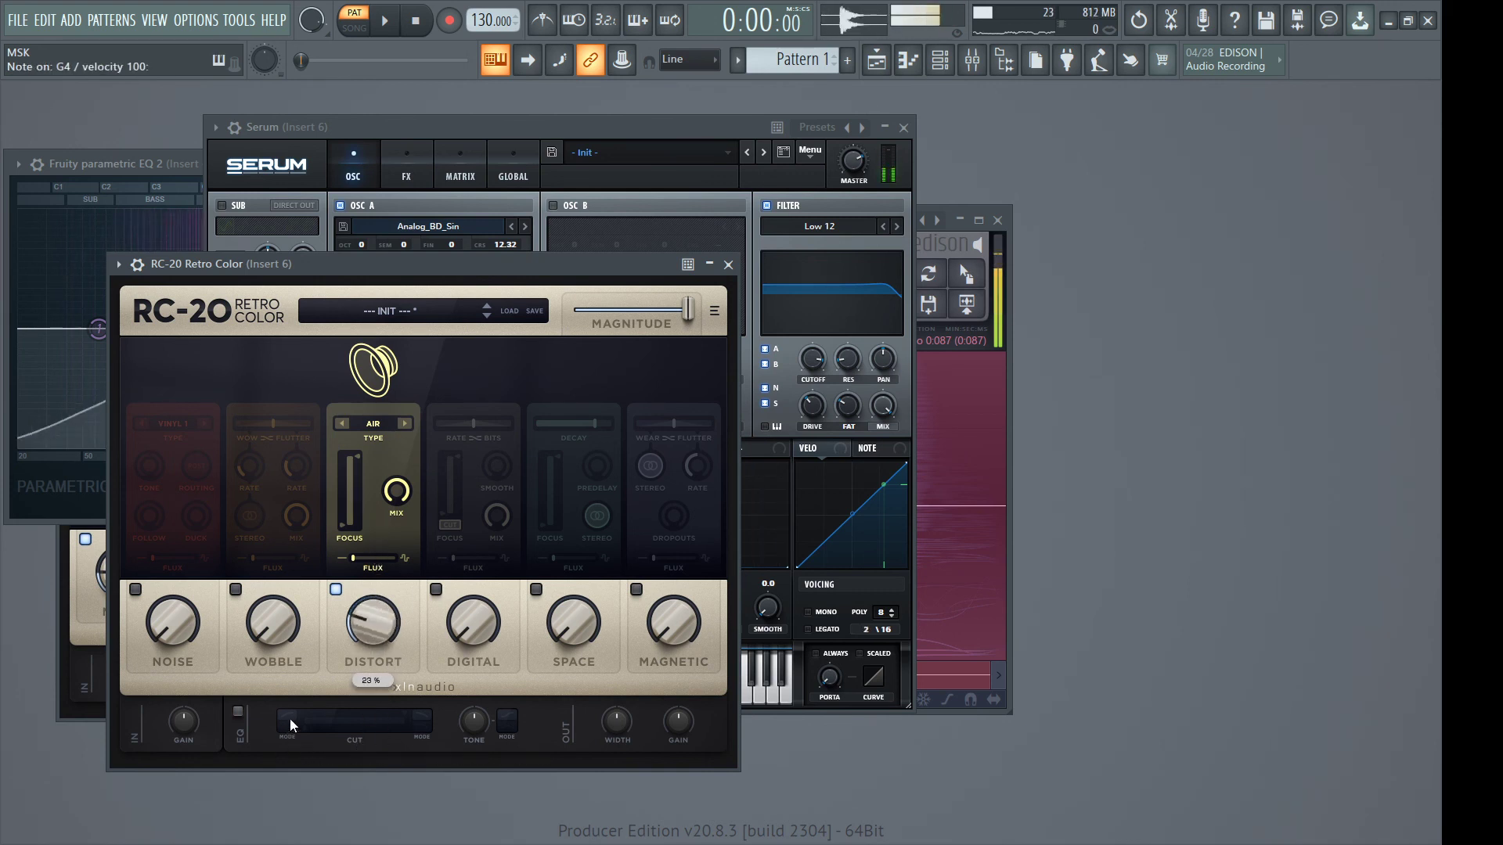
# Set RC-20's EQ cut range to 42–9998 Hz, and add the Digital effect at about 16% with its Smooth amount adjusted
pyautogui.moveTo(291, 718); pyautogui.dragTo(391, 721)
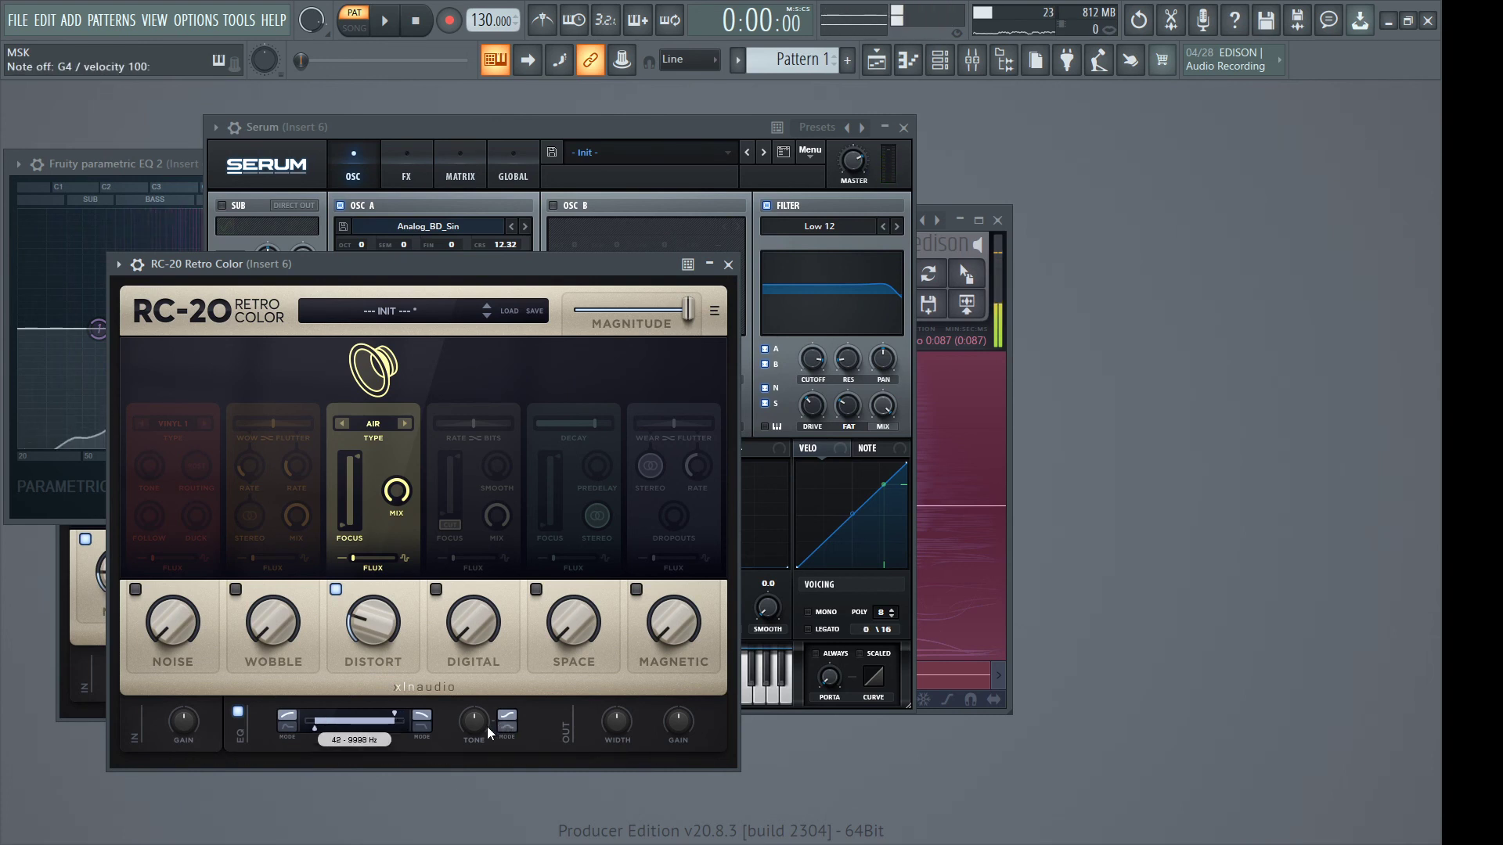
pyautogui.moveTo(485, 676); pyautogui.dragTo(468, 591)
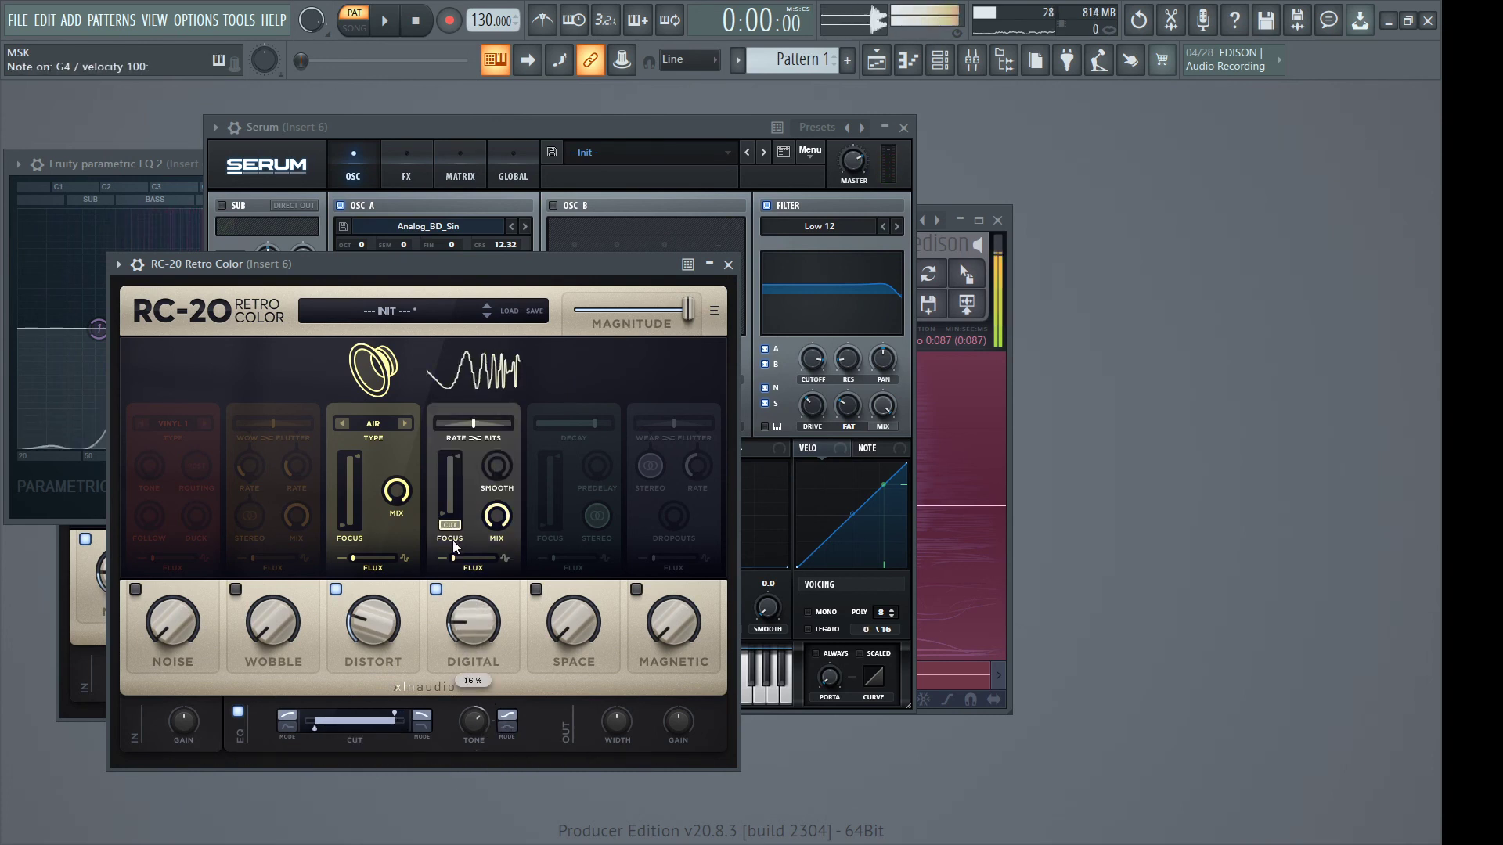
pyautogui.moveTo(496, 468); pyautogui.dragTo(497, 430)
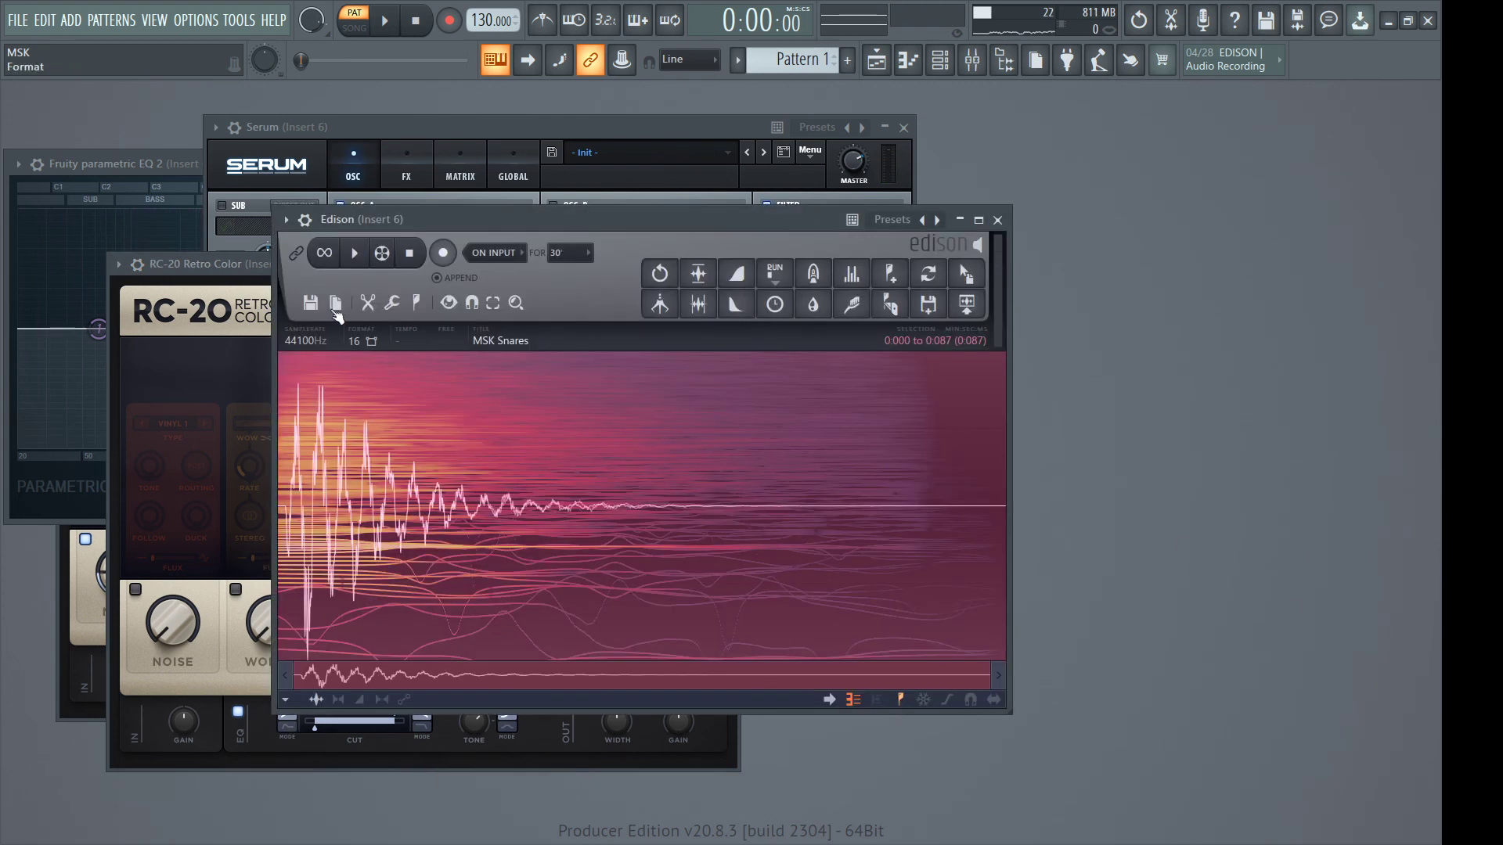
# Record a new take of the snare at G4 in Edison and normalize it
pyautogui.click(443, 252)
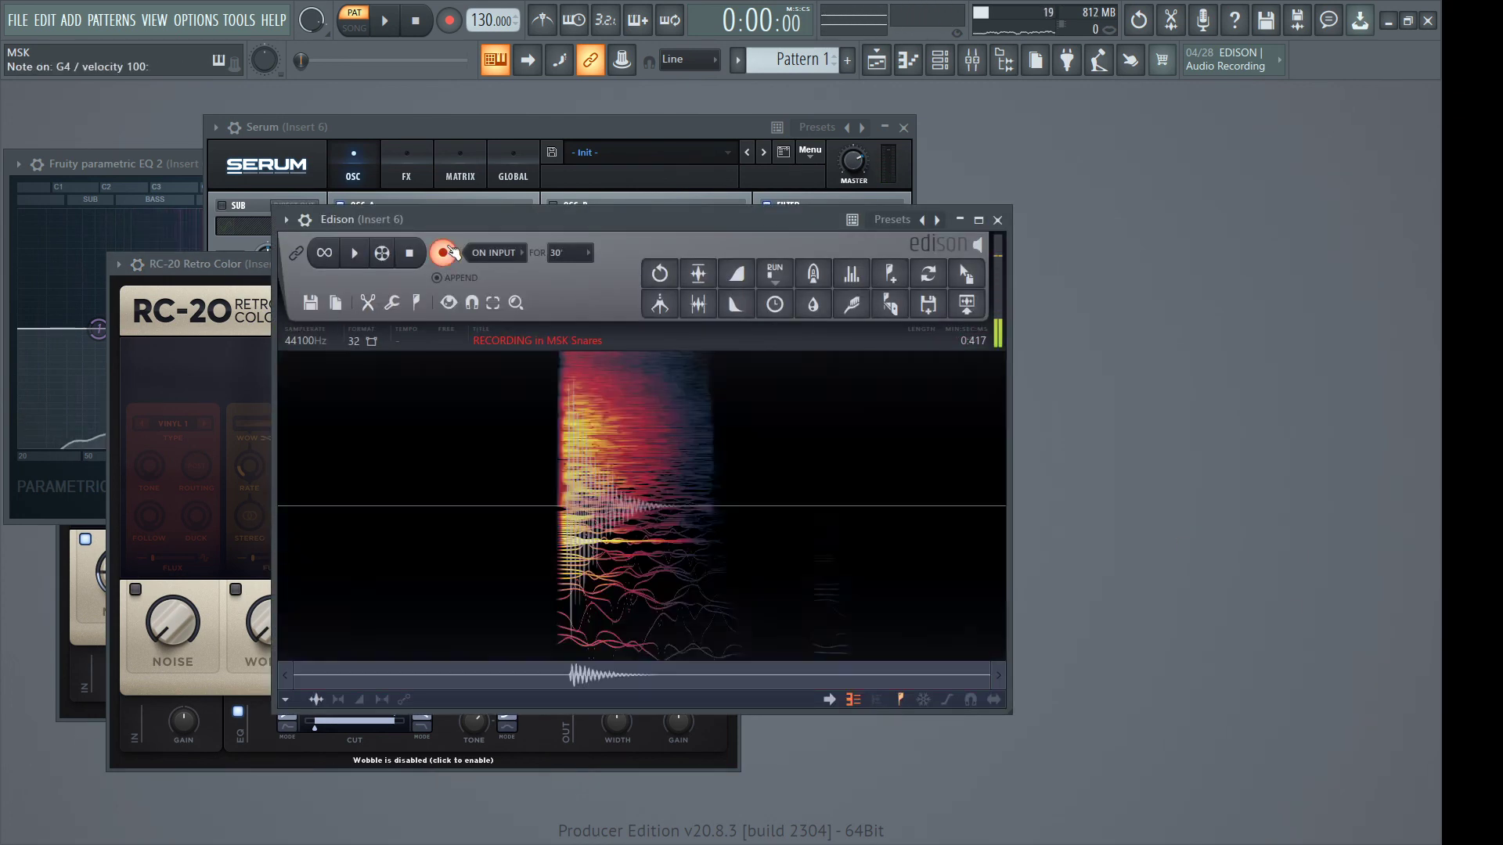
pyautogui.click(704, 278)
# Delete the silence after the snare and then the silence before its first transient
pyautogui.keyDown('shift'); pyautogui.click(538, 501); pyautogui.keyUp('shift')
pyautogui.press('Delete')
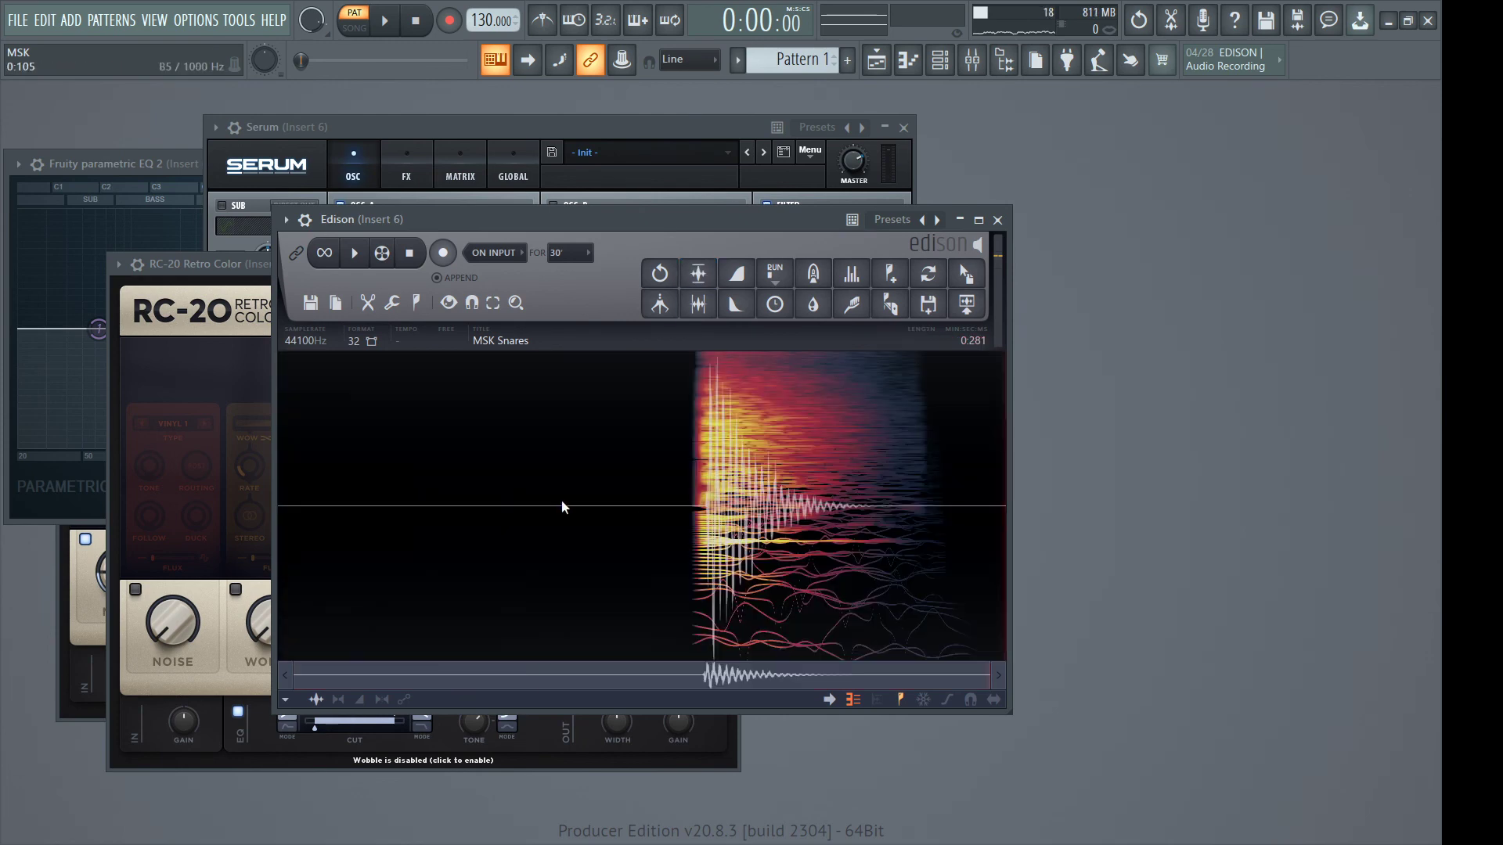
pyautogui.moveTo(986, 438); pyautogui.dragTo(3, 493)
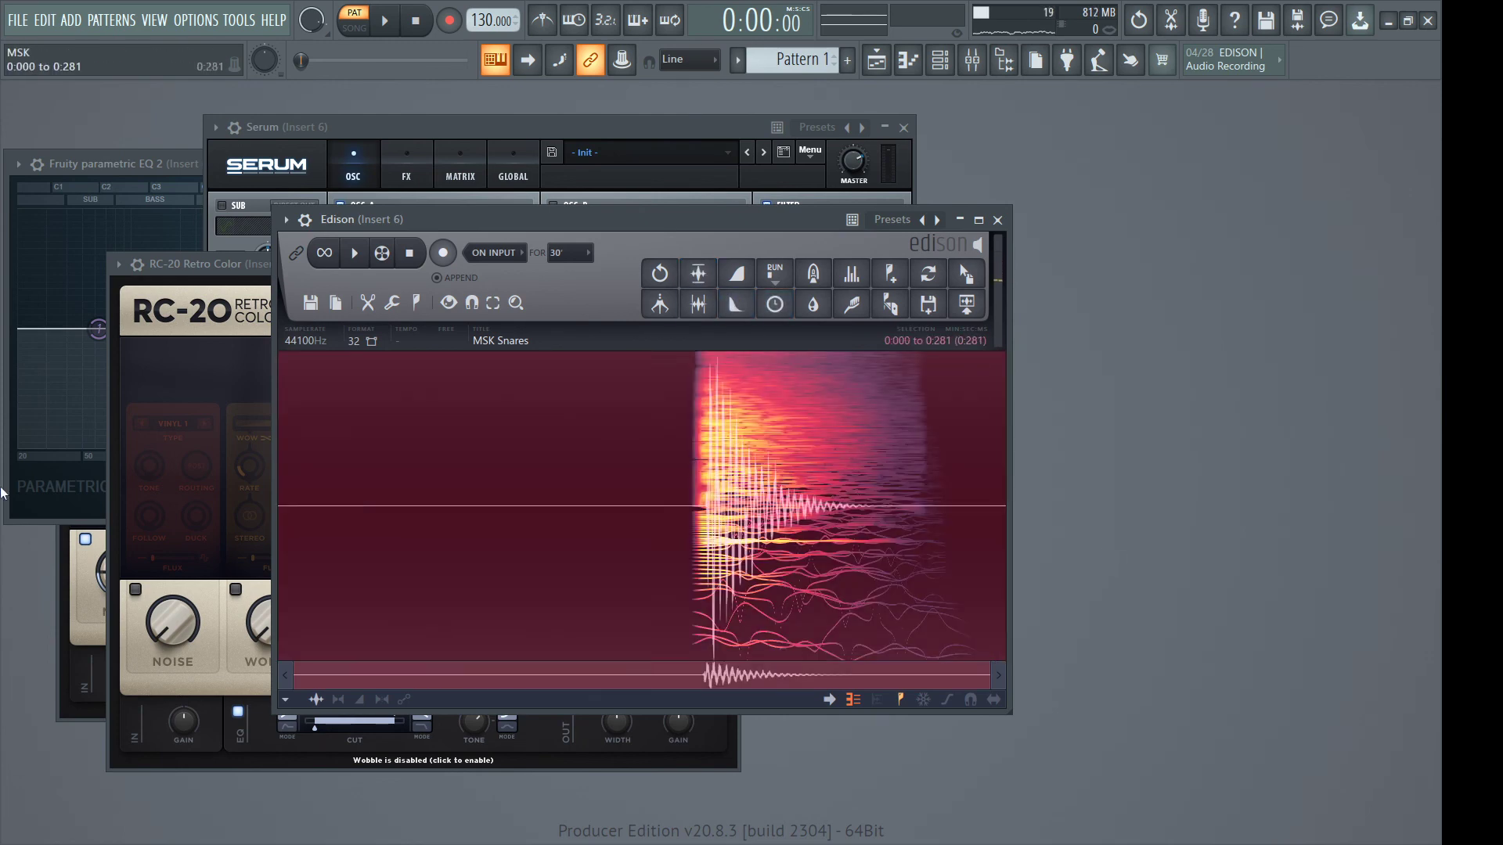
pyautogui.moveTo(580, 547); pyautogui.dragTo(706, 509)
pyautogui.scroll(5, 694, 515)
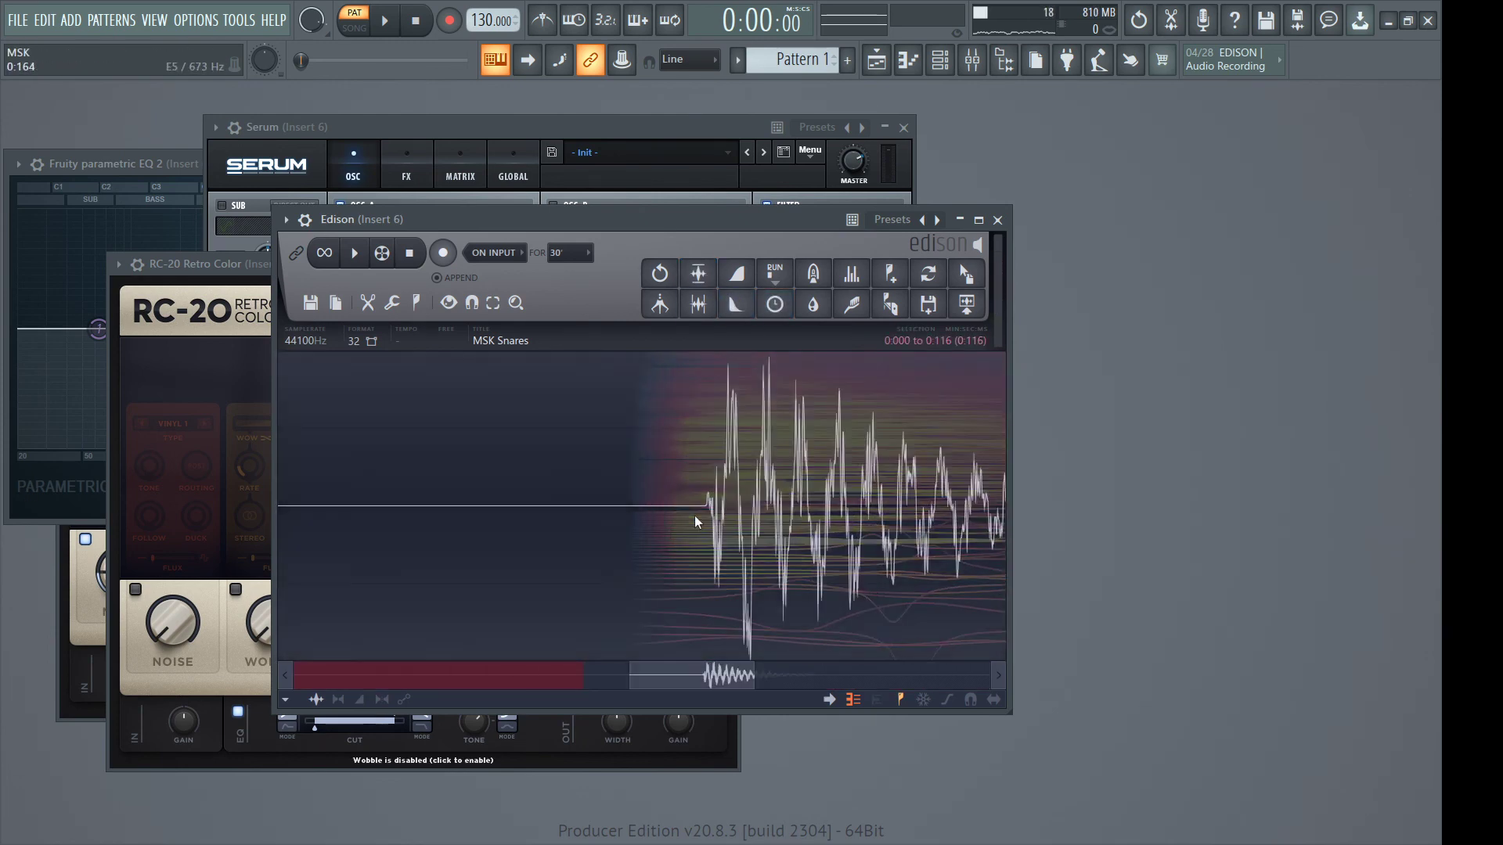
pyautogui.click(706, 527)
pyautogui.scroll(-2, 706, 526)
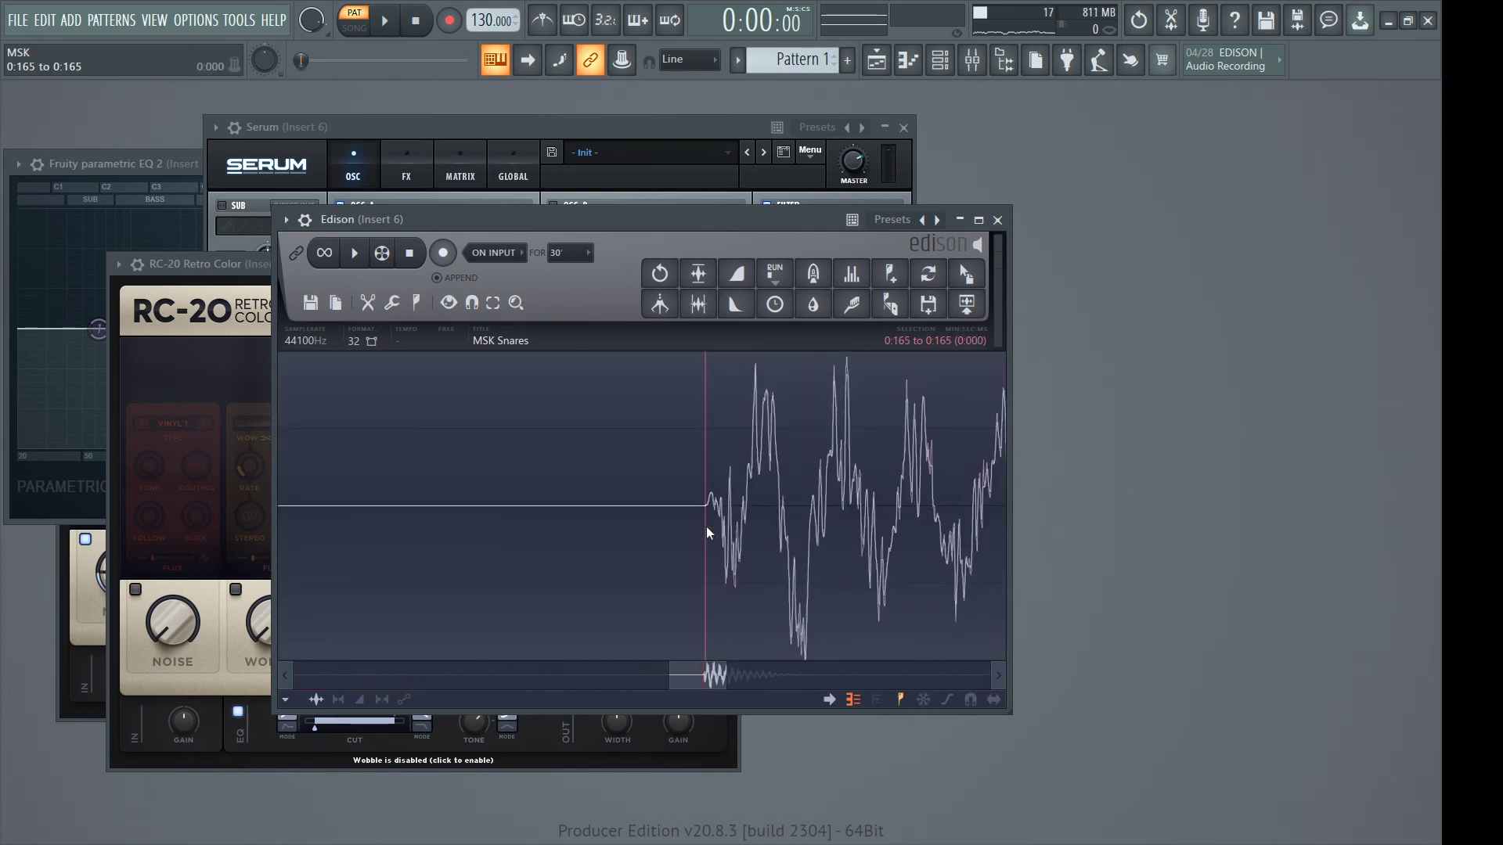
pyautogui.moveTo(686, 531); pyautogui.dragTo(23, 570)
pyautogui.scroll(-3, 421, 500)
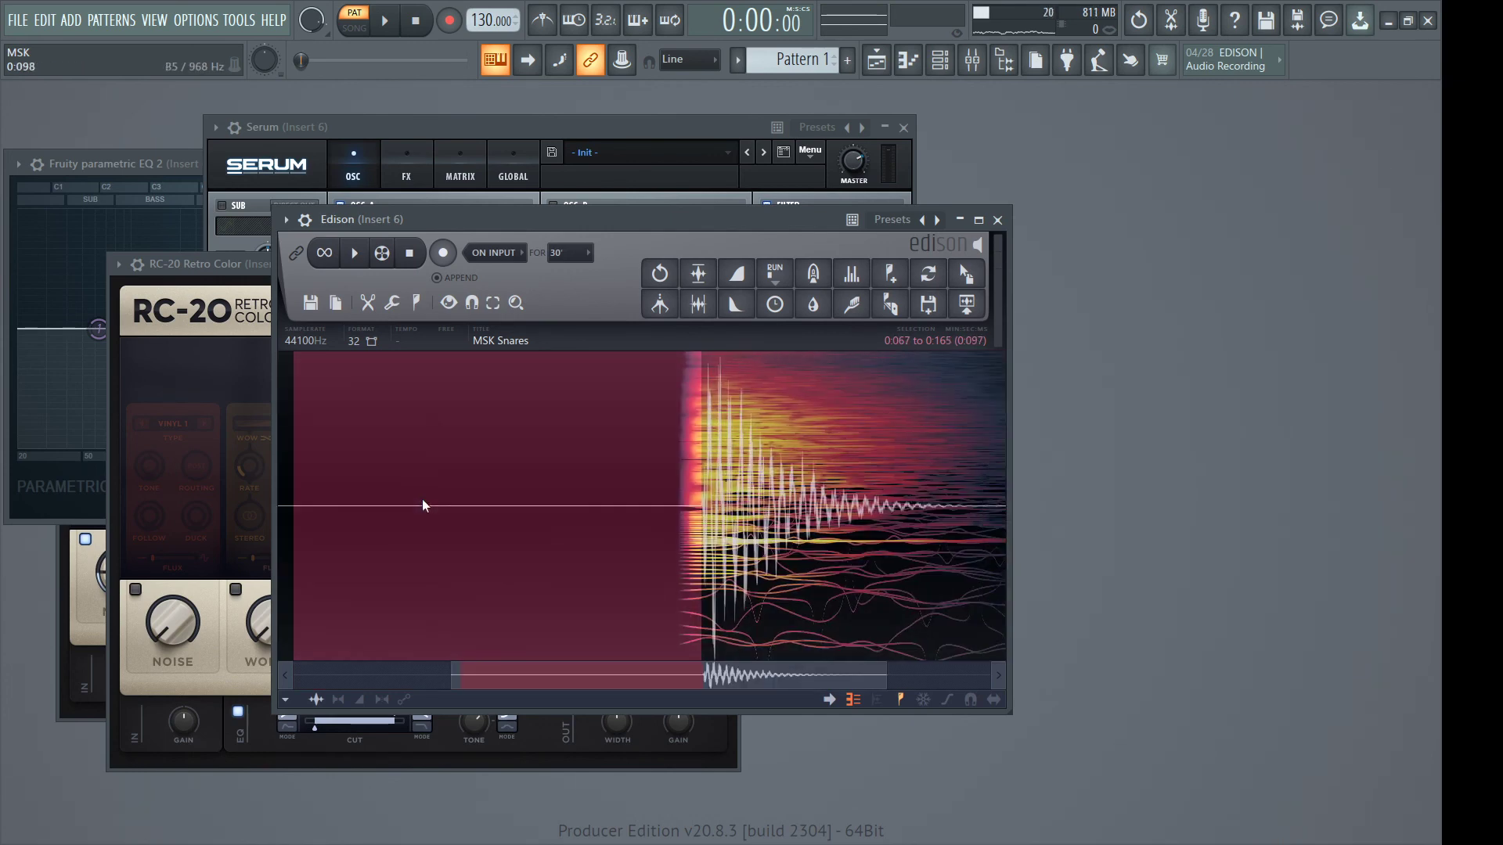
pyautogui.scroll(5, 691, 497)
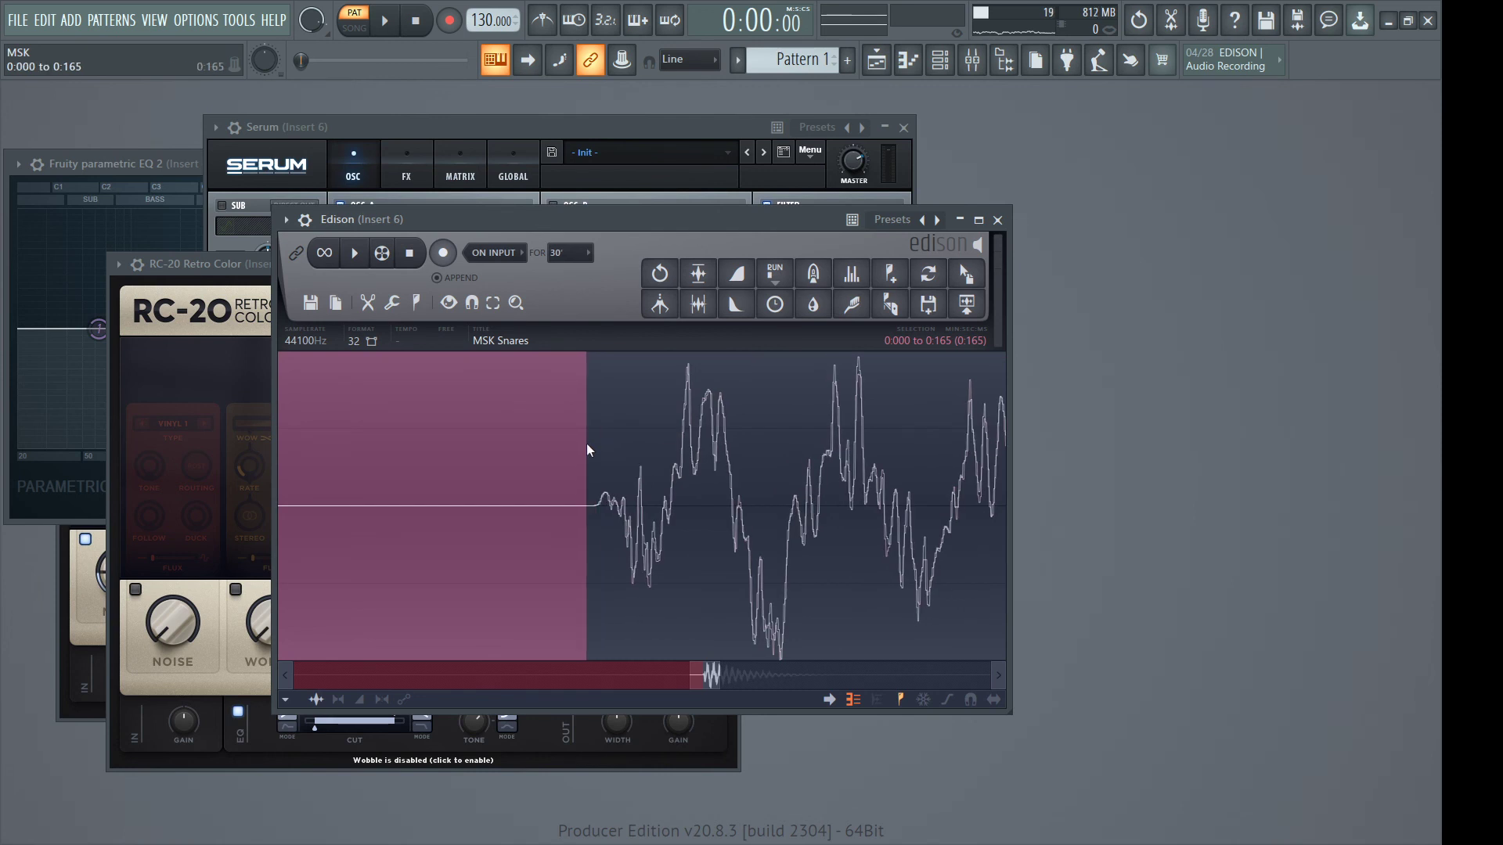
pyautogui.press('Delete')
pyautogui.scroll(-5, 586, 443)
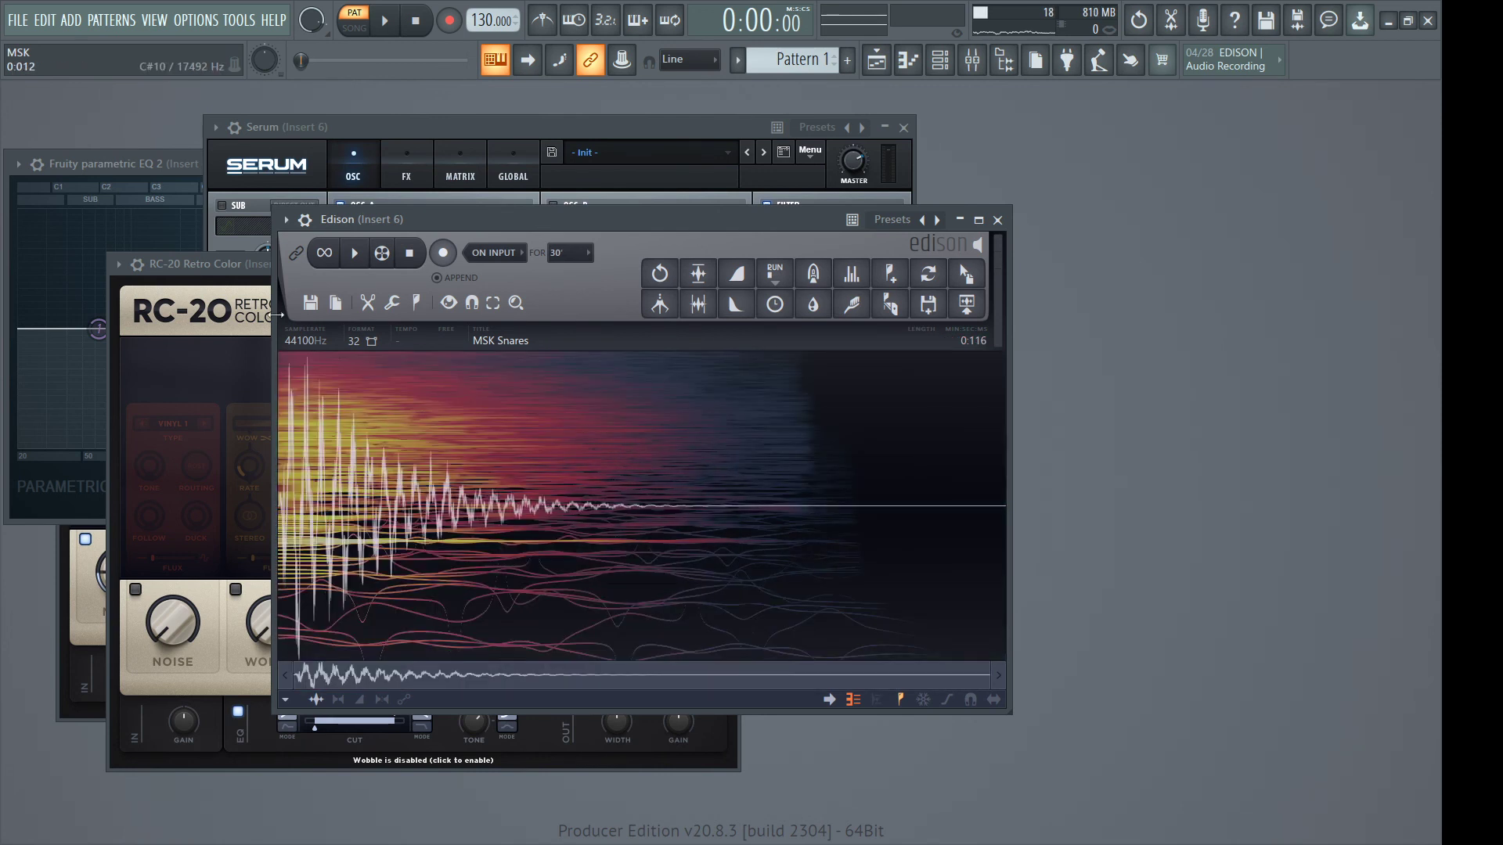
# Convert the trimmed snare to 16-bit format and audition it in Edison
pyautogui.click(357, 253)
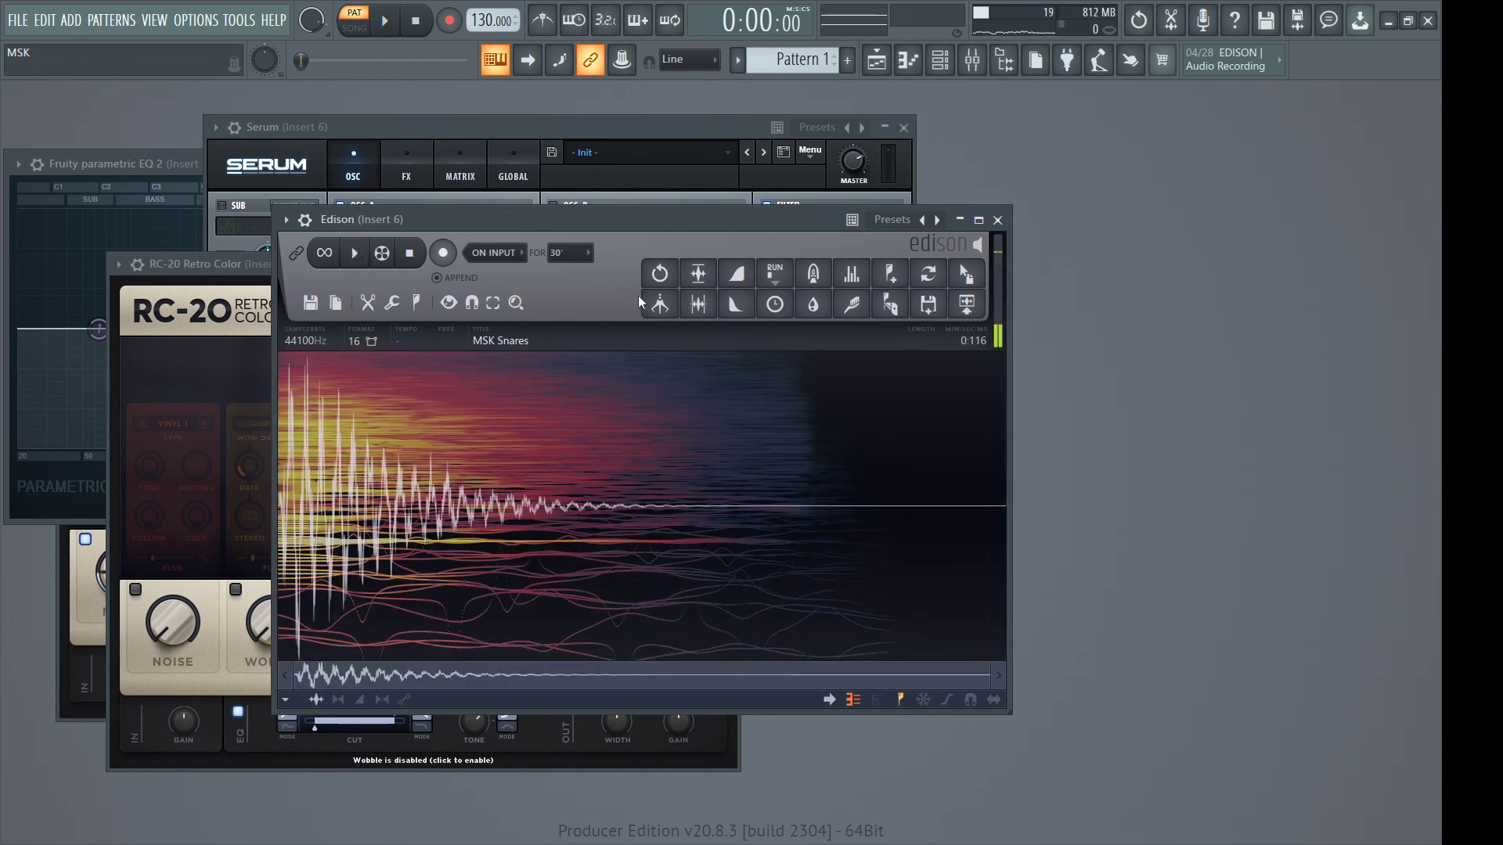
pyautogui.click(354, 342)
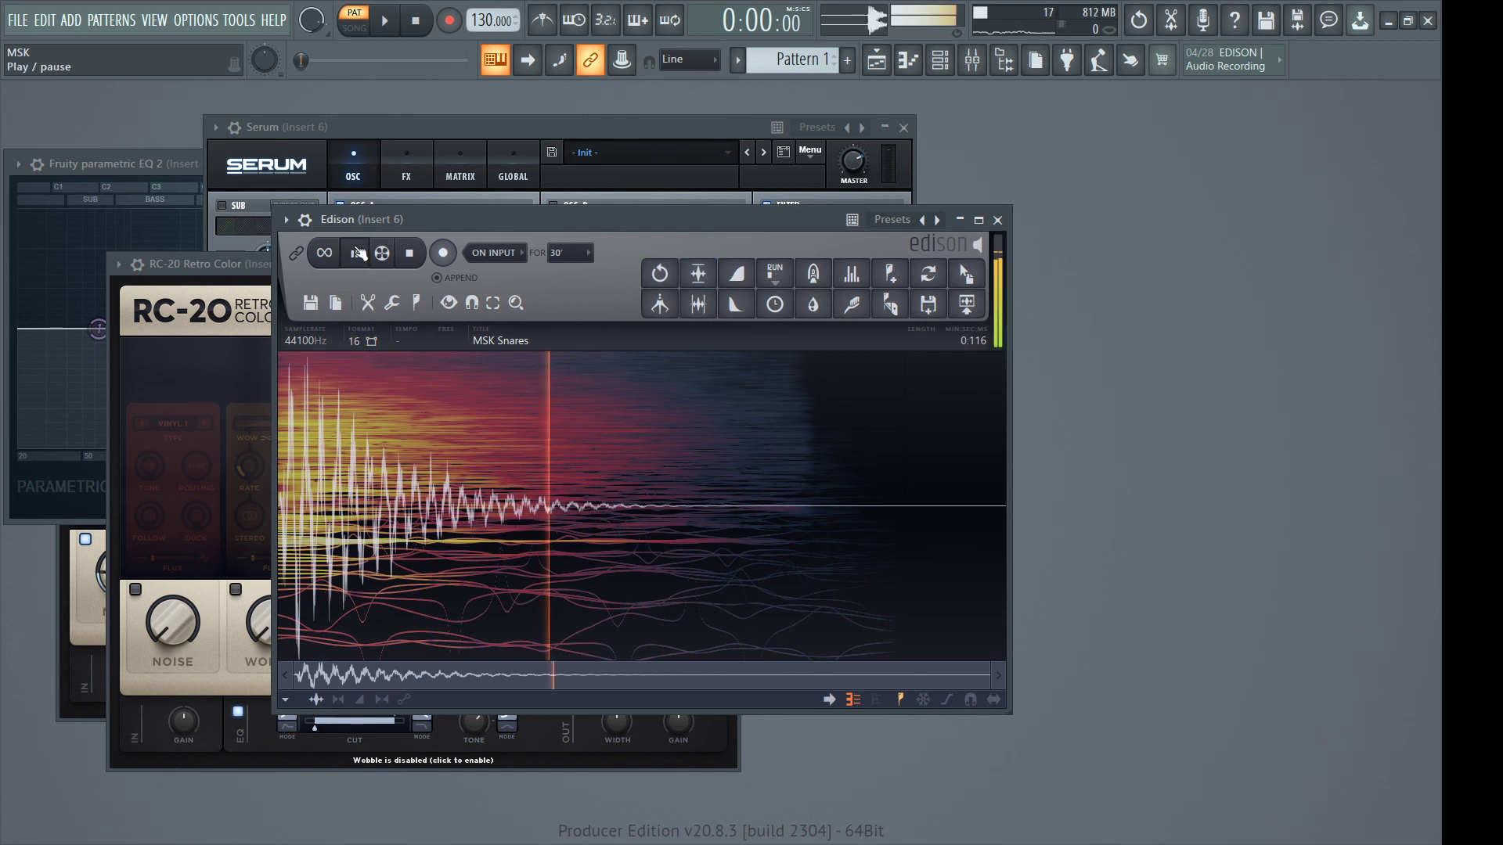